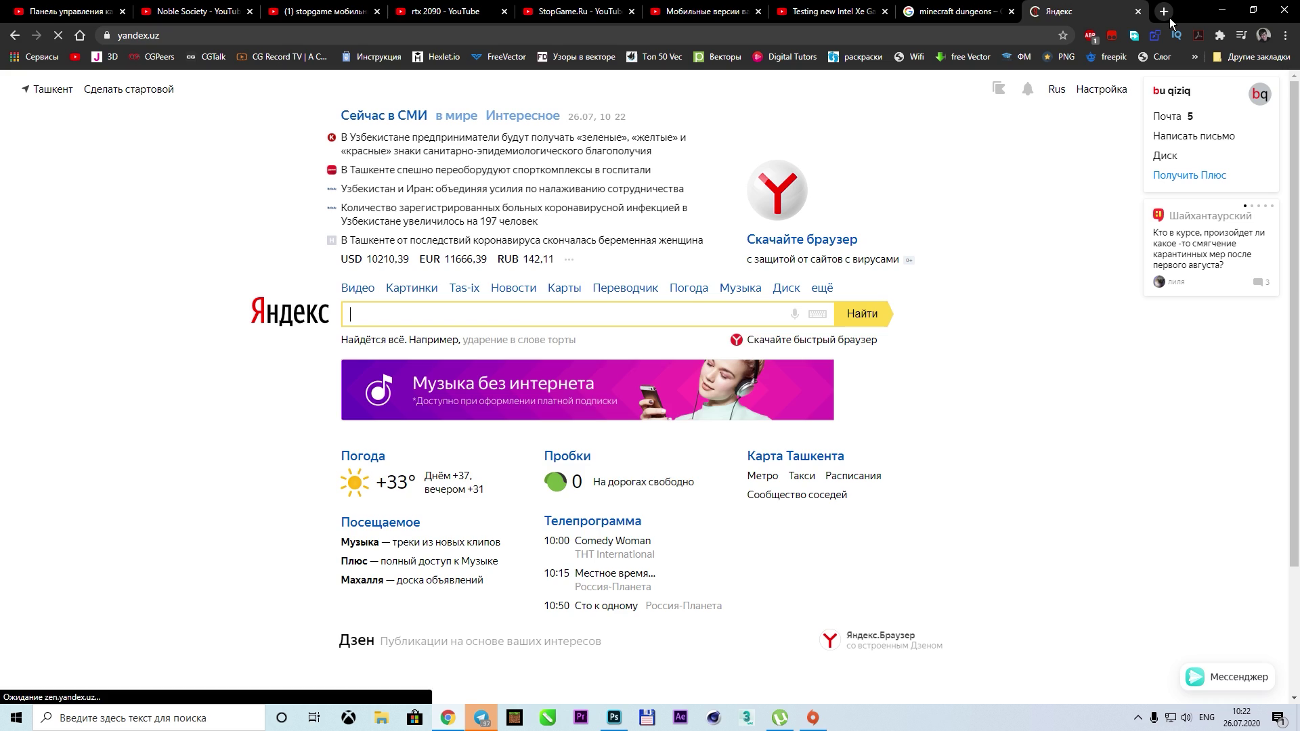
Search Yandex for 'minecraft dungeons' and show the image results
{"action": "type", "text": "min"}
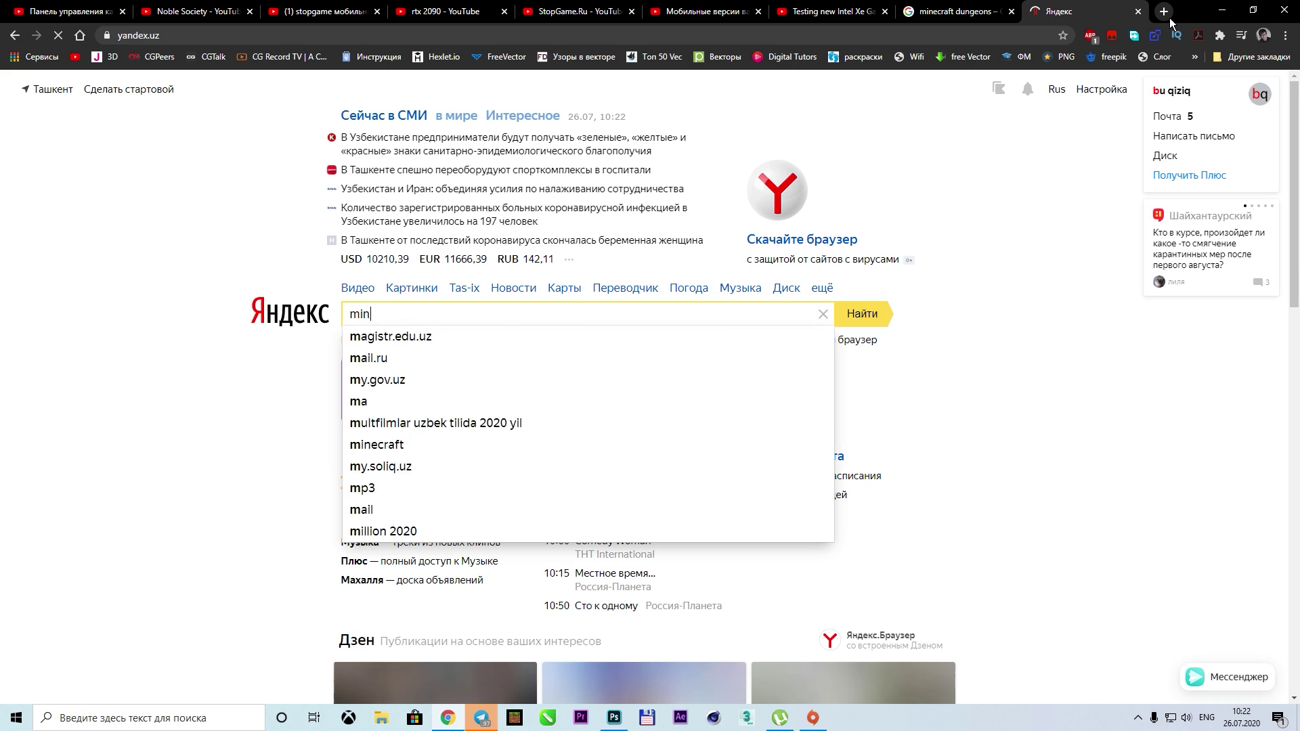
{"action": "type", "text": "ecraft dung"}
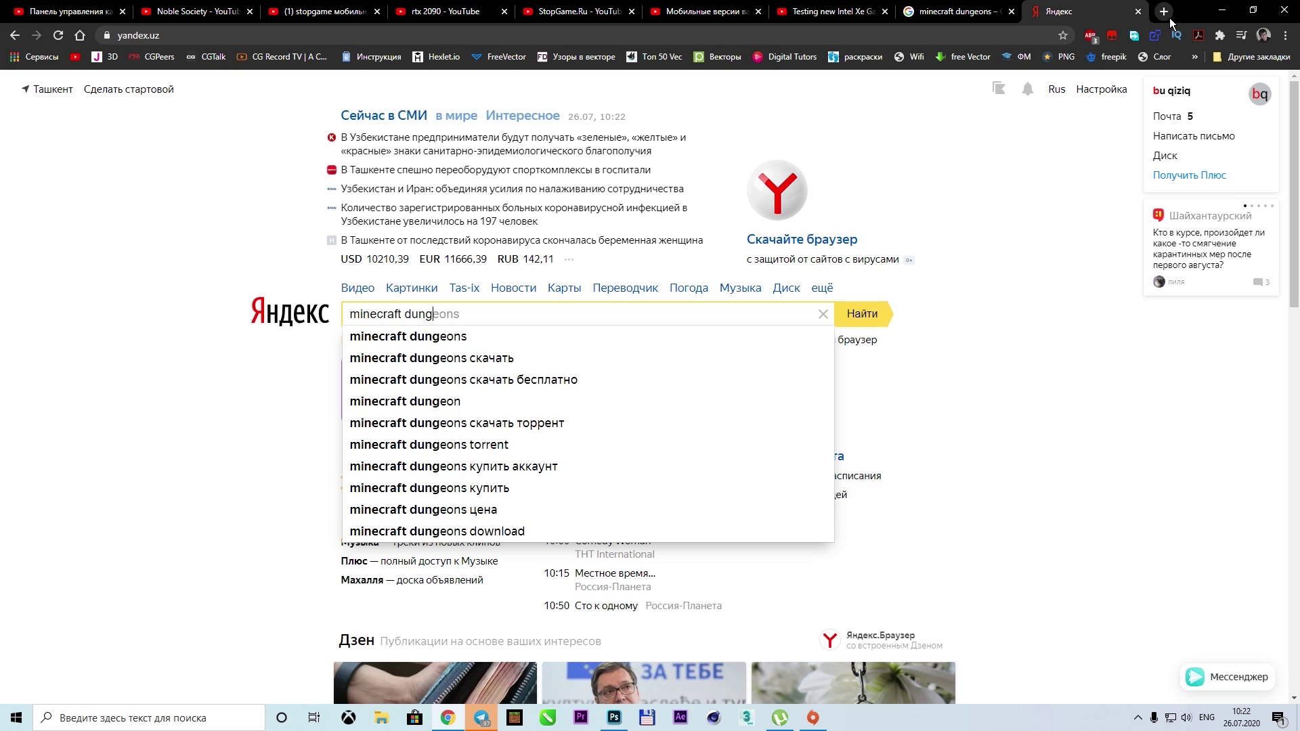
{"action": "key", "text": "Return"}
{"action": "left_click", "coordinate": [197, 123]}
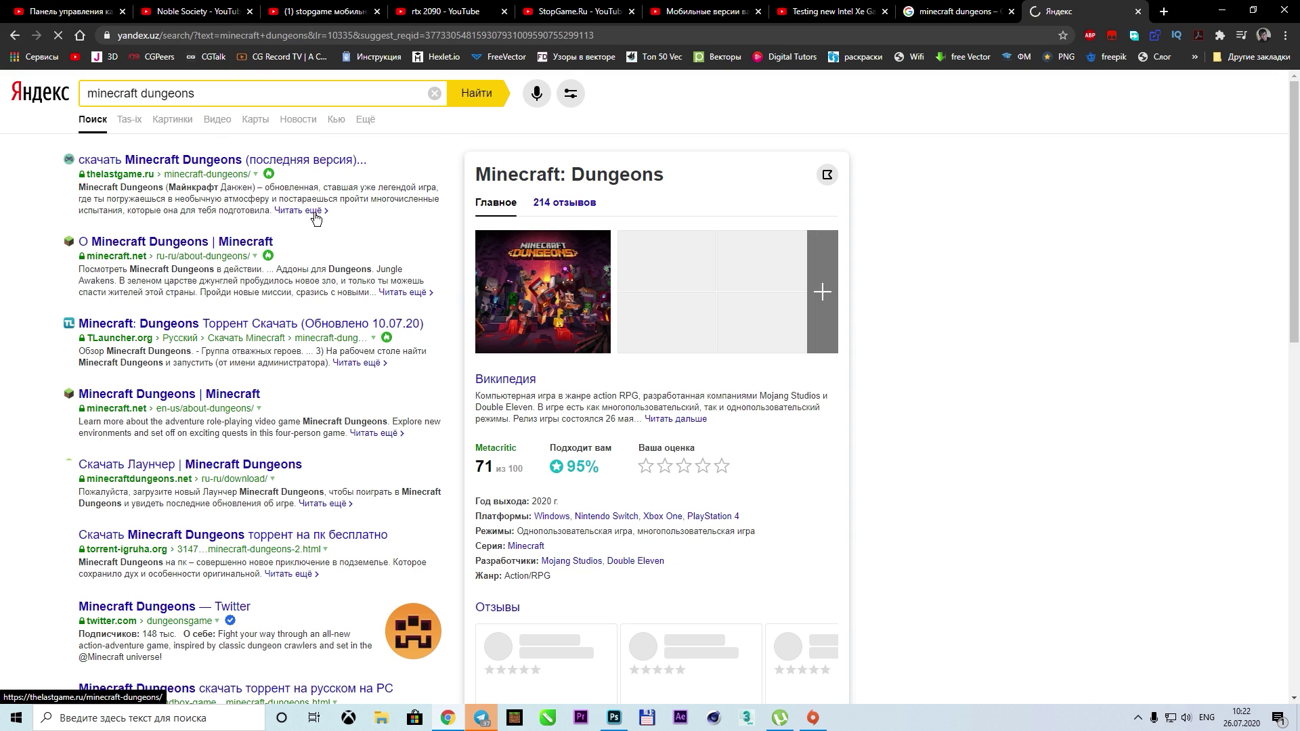
{"action": "left_click", "coordinate": [197, 120]}
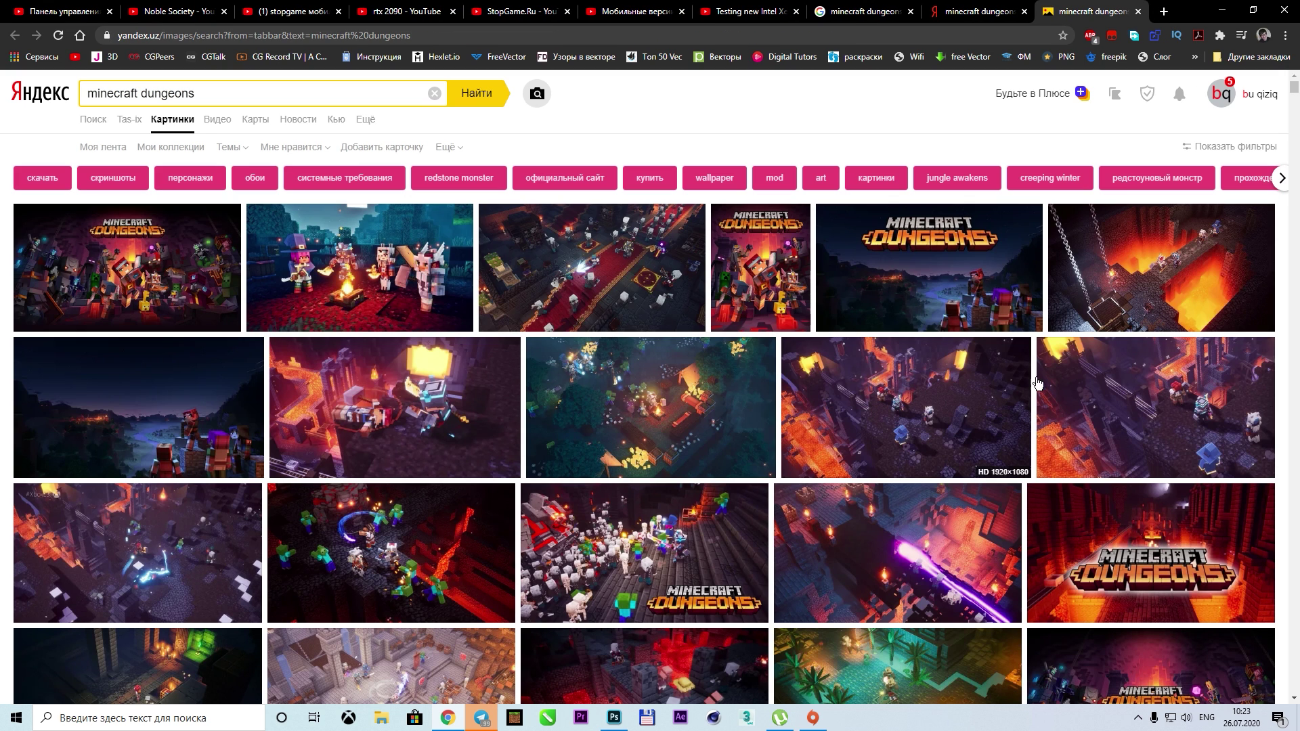
{"action": "scroll", "coordinate": [990, 393], "scroll_direction": "down", "scroll_amount": 3}
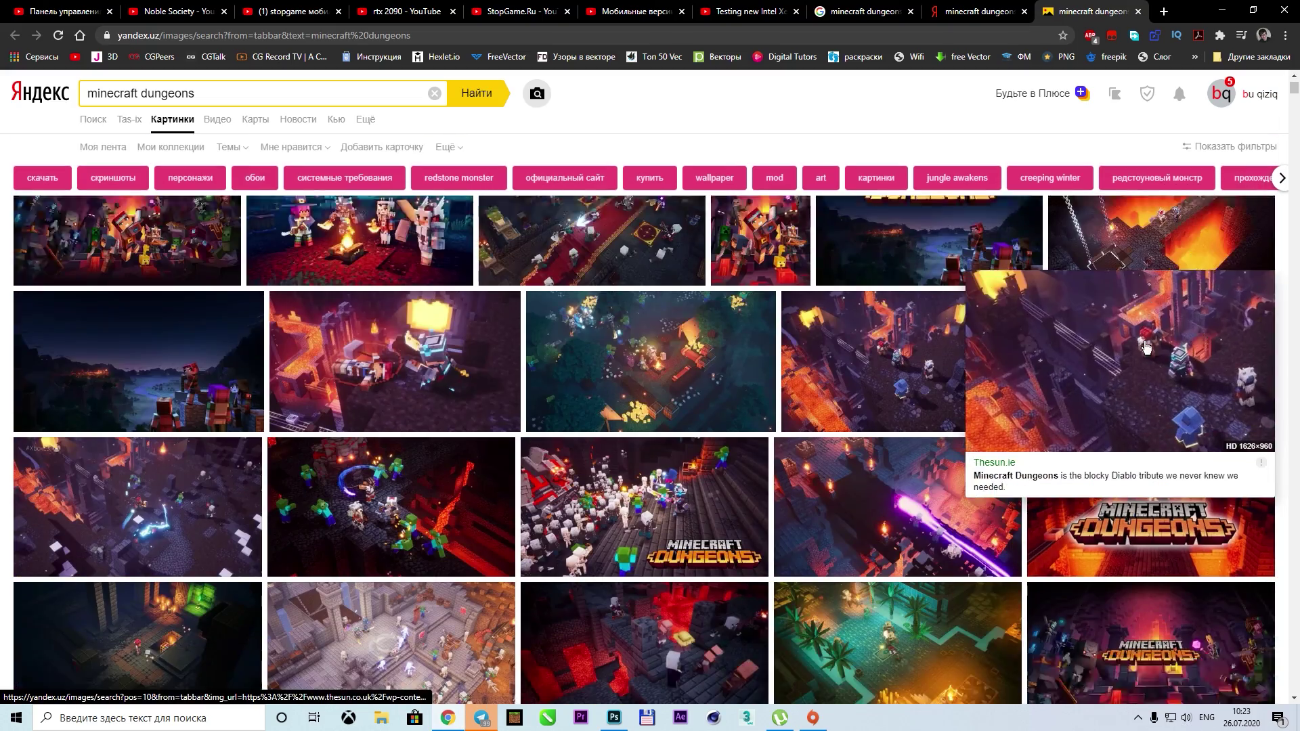
Preview several Minecraft Dungeons pictures, including the game logo, in the viewer
{"action": "left_click", "coordinate": [1185, 298]}
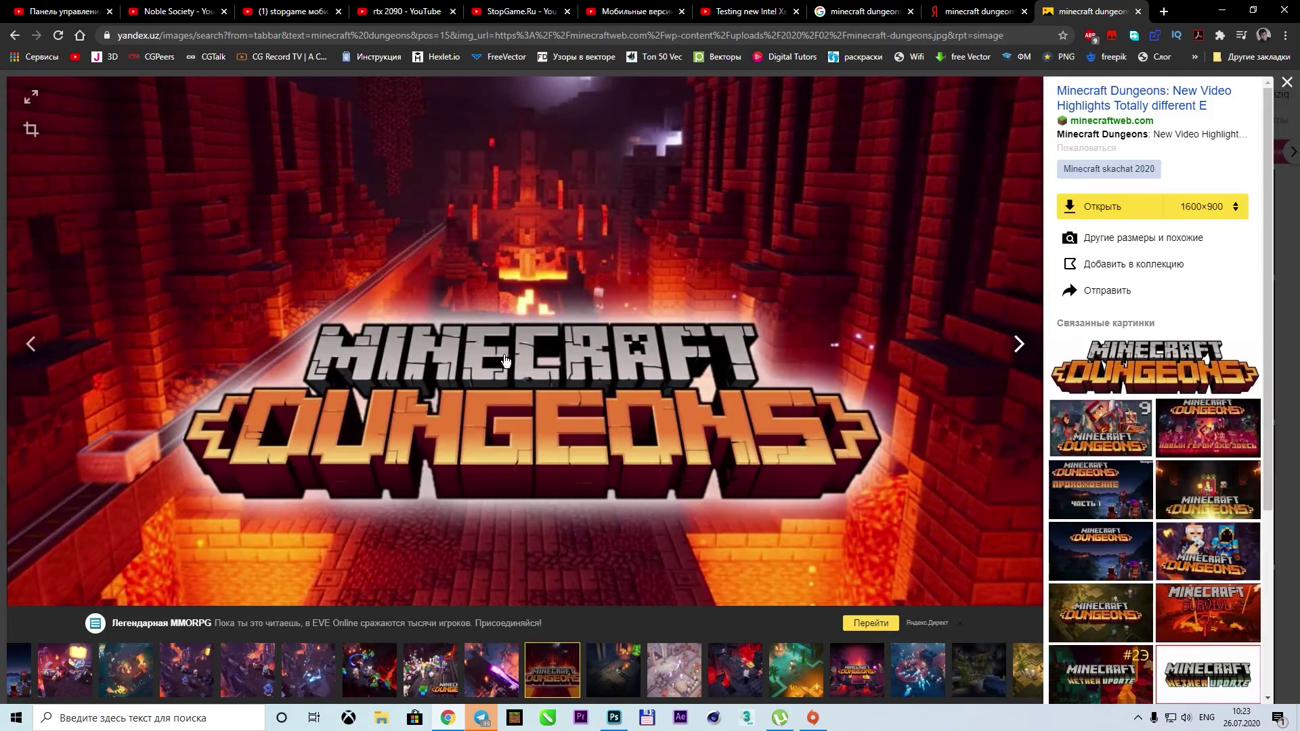
{"action": "left_click", "coordinate": [1095, 440]}
{"action": "left_click", "coordinate": [1287, 82]}
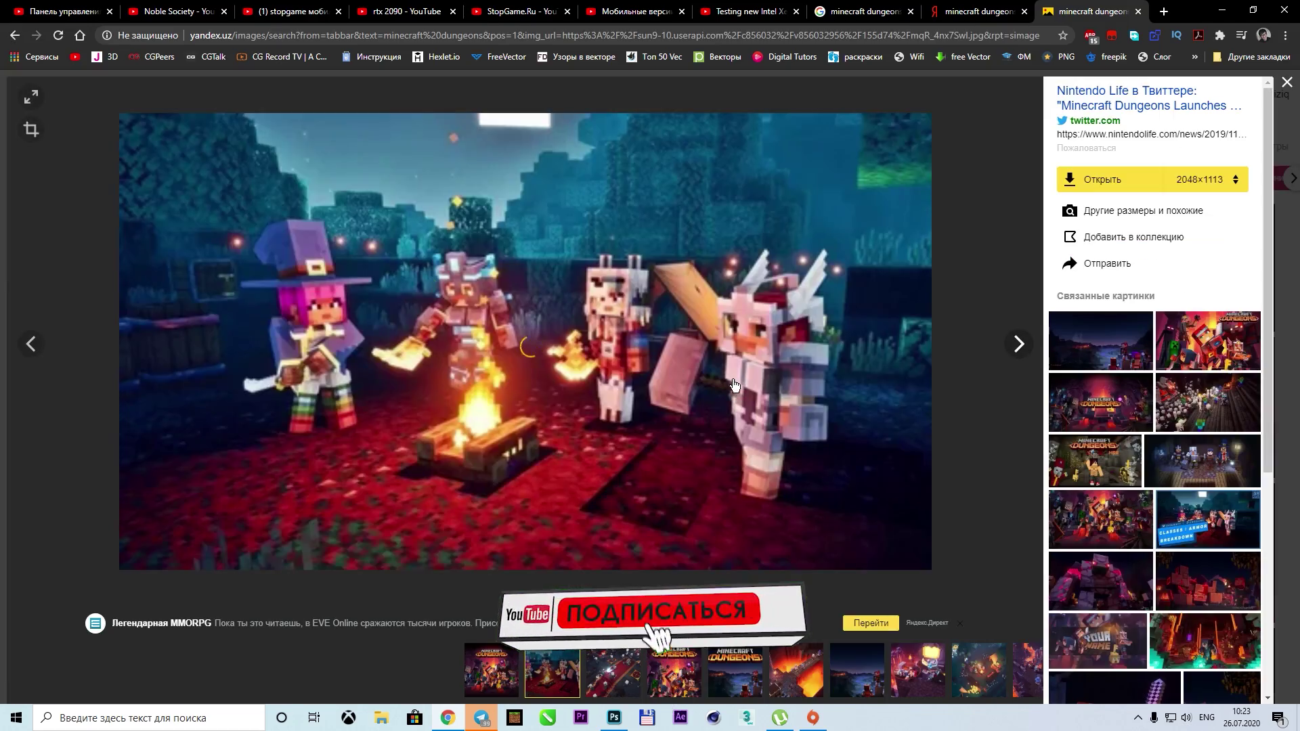
{"action": "left_click", "coordinate": [1290, 87]}
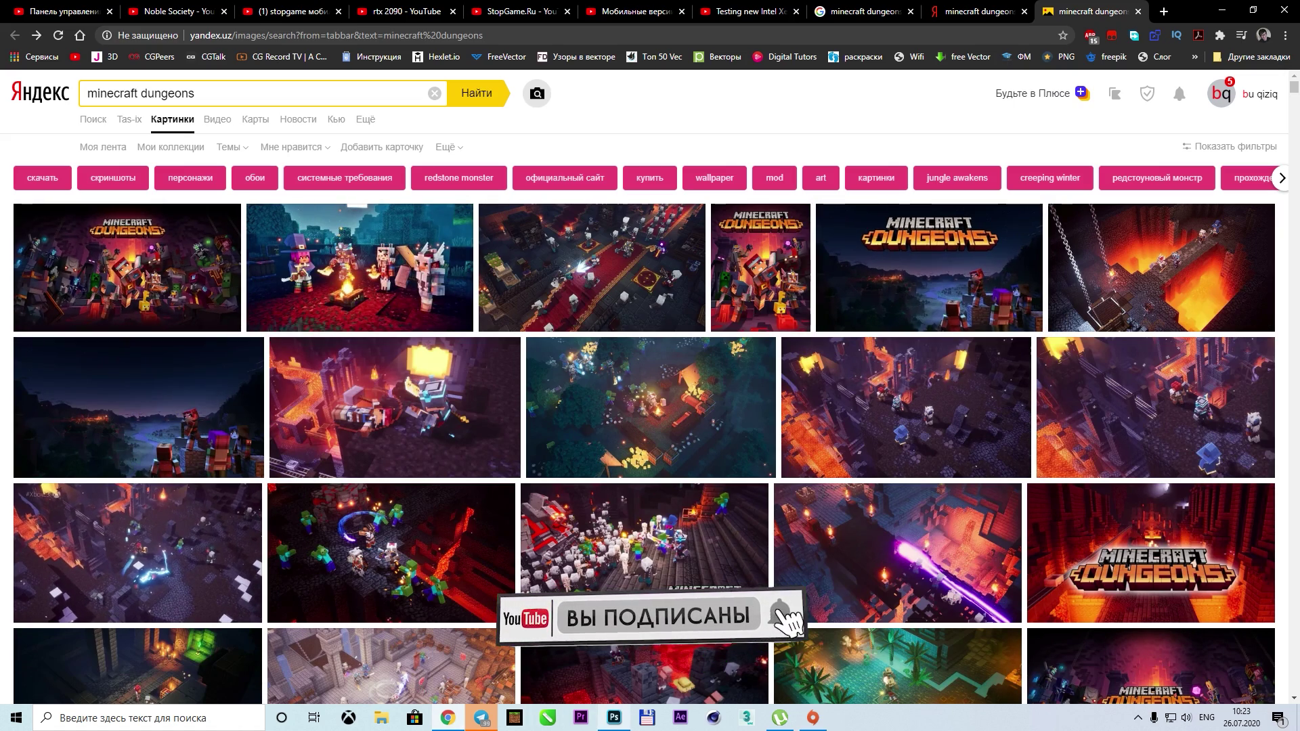
{"action": "scroll", "coordinate": [271, 542], "scroll_direction": "down", "scroll_amount": 3}
{"action": "scroll", "coordinate": [339, 576], "scroll_direction": "down", "scroll_amount": 3}
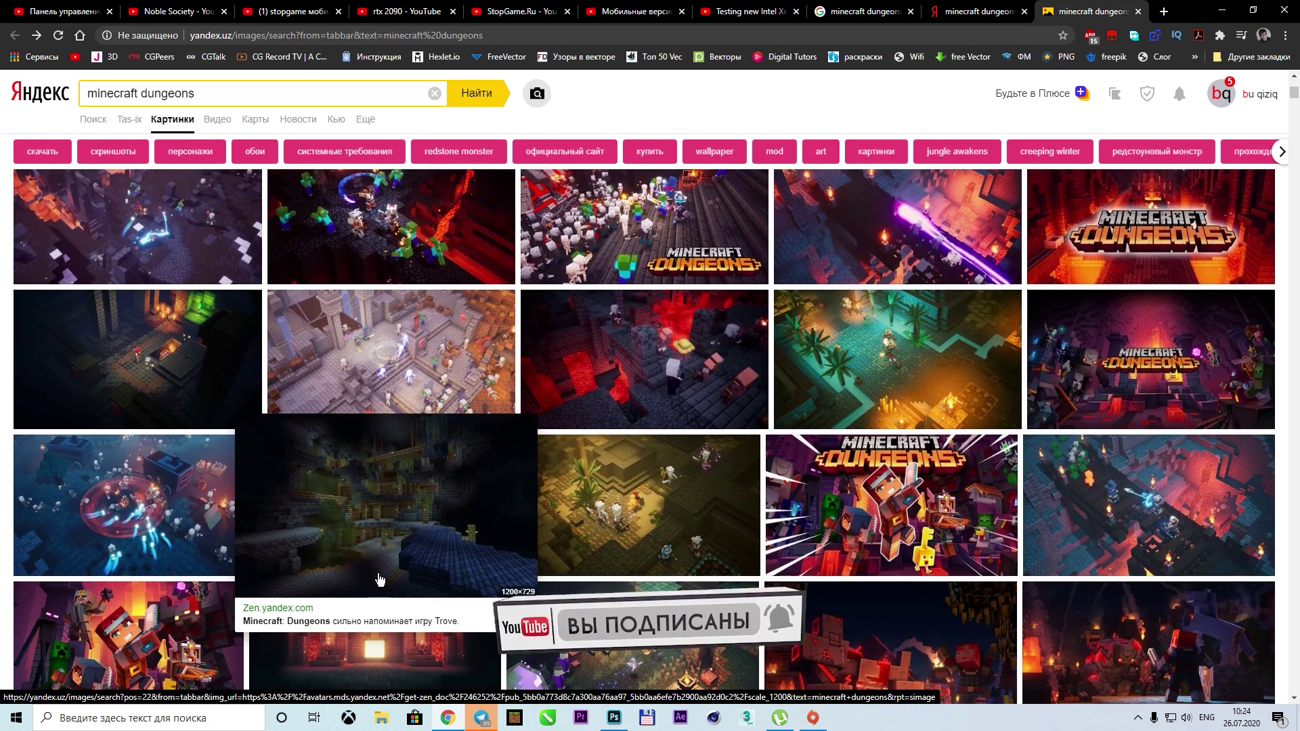
{"action": "scroll", "coordinate": [817, 649], "scroll_direction": "down", "scroll_amount": 2}
{"action": "left_click", "coordinate": [428, 480]}
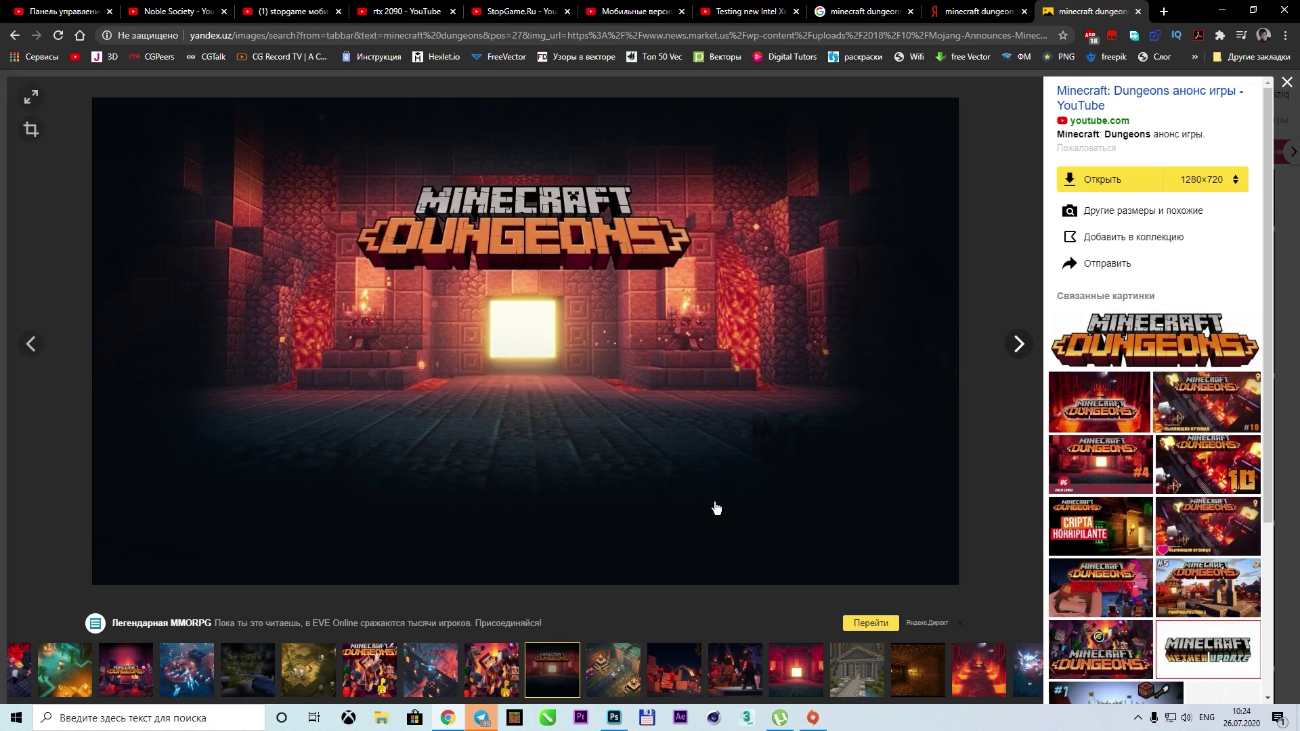
{"action": "key", "text": "Escape"}
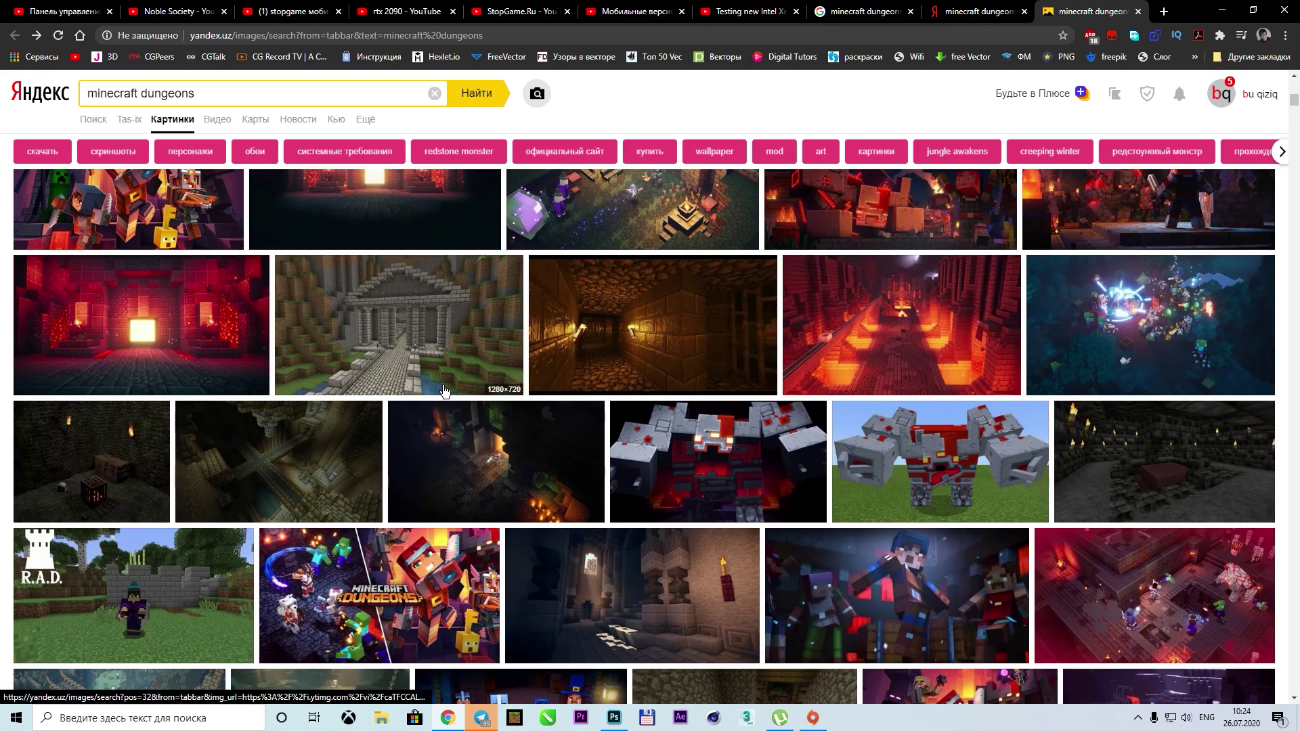
Check the blue characters picture, then open and copy the crowded heroes artwork
{"action": "scroll", "coordinate": [474, 271], "scroll_direction": "down", "scroll_amount": 2}
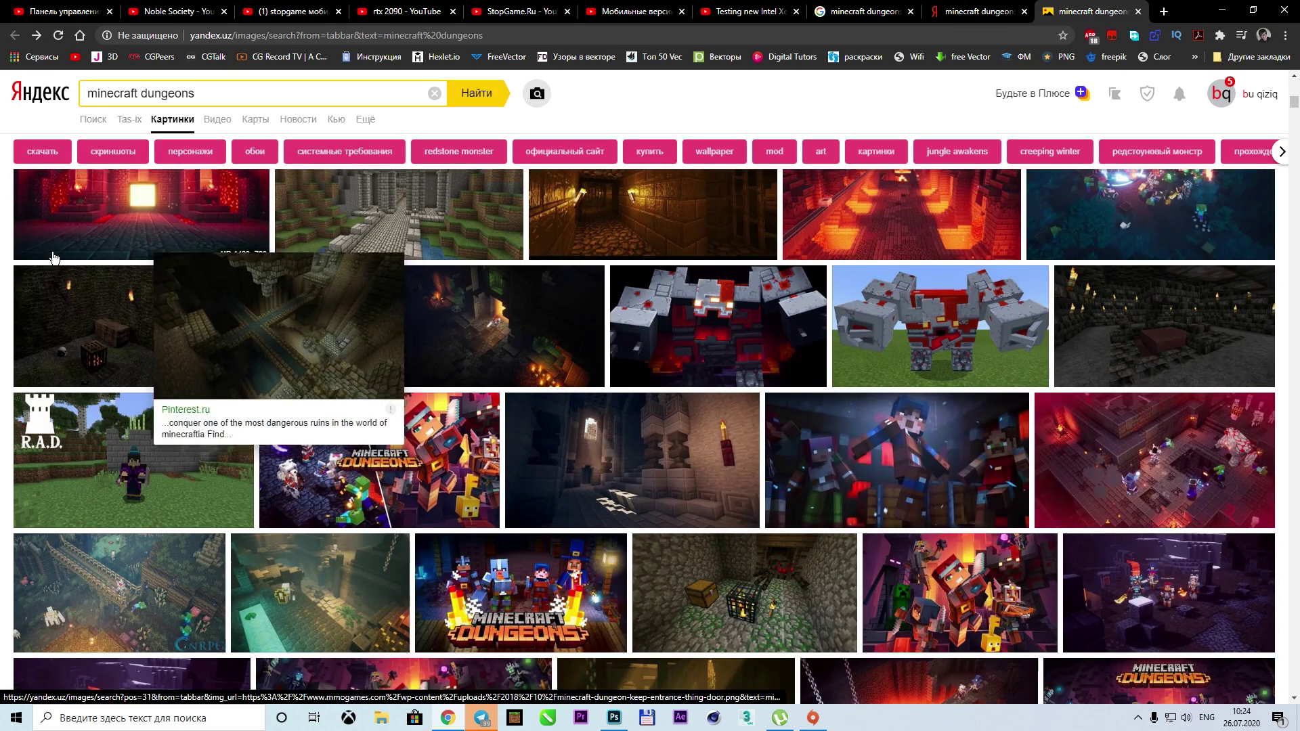
{"action": "left_click", "coordinate": [941, 466]}
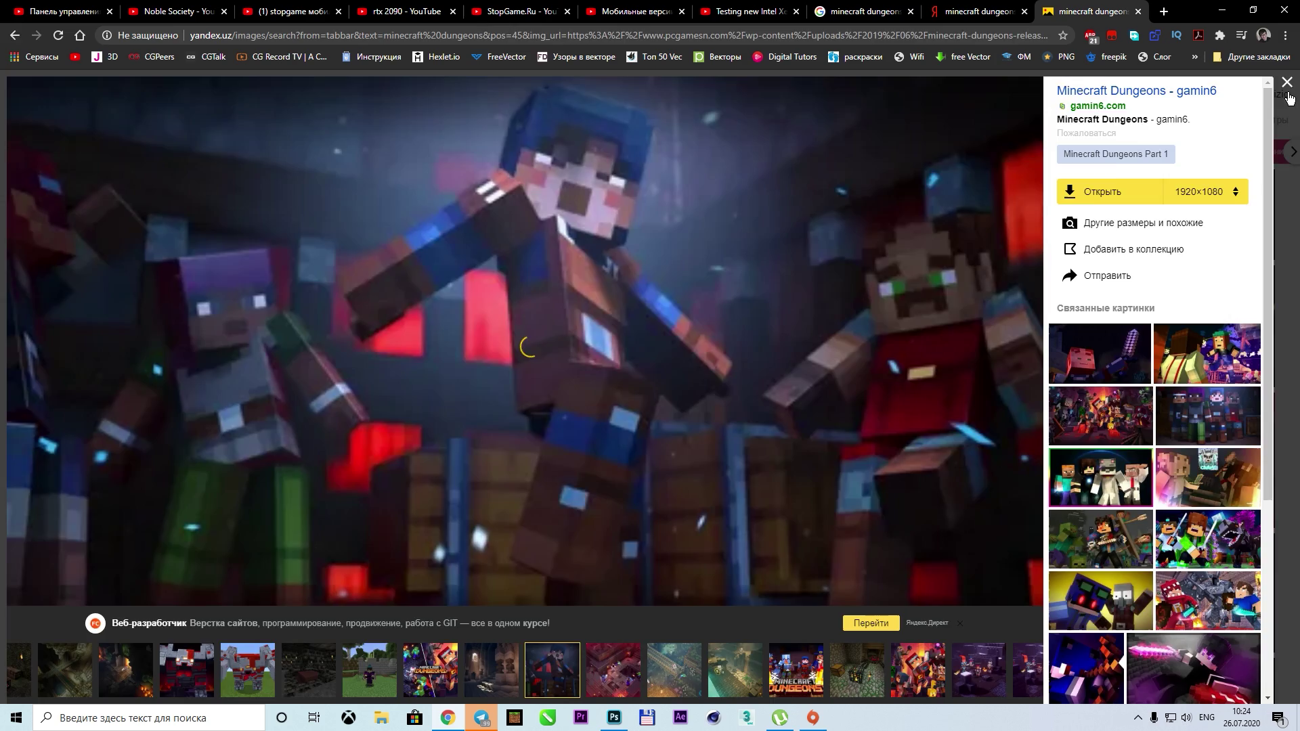
{"action": "left_click", "coordinate": [1287, 85]}
{"action": "scroll", "coordinate": [613, 373], "scroll_direction": "down", "scroll_amount": 2}
{"action": "scroll", "coordinate": [613, 373], "scroll_direction": "down", "scroll_amount": 2}
{"action": "left_click", "coordinate": [613, 374]}
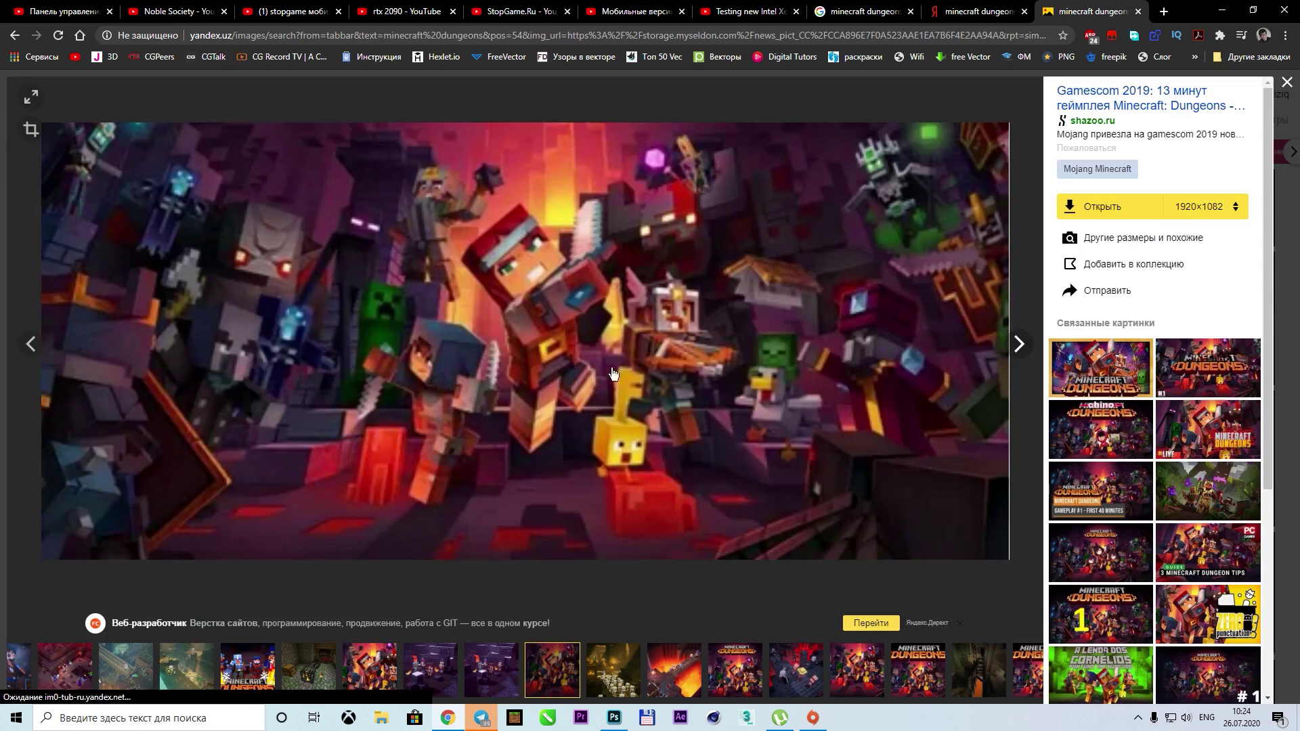
{"action": "right_click", "coordinate": [539, 282]}
{"action": "left_click", "coordinate": [576, 332]}
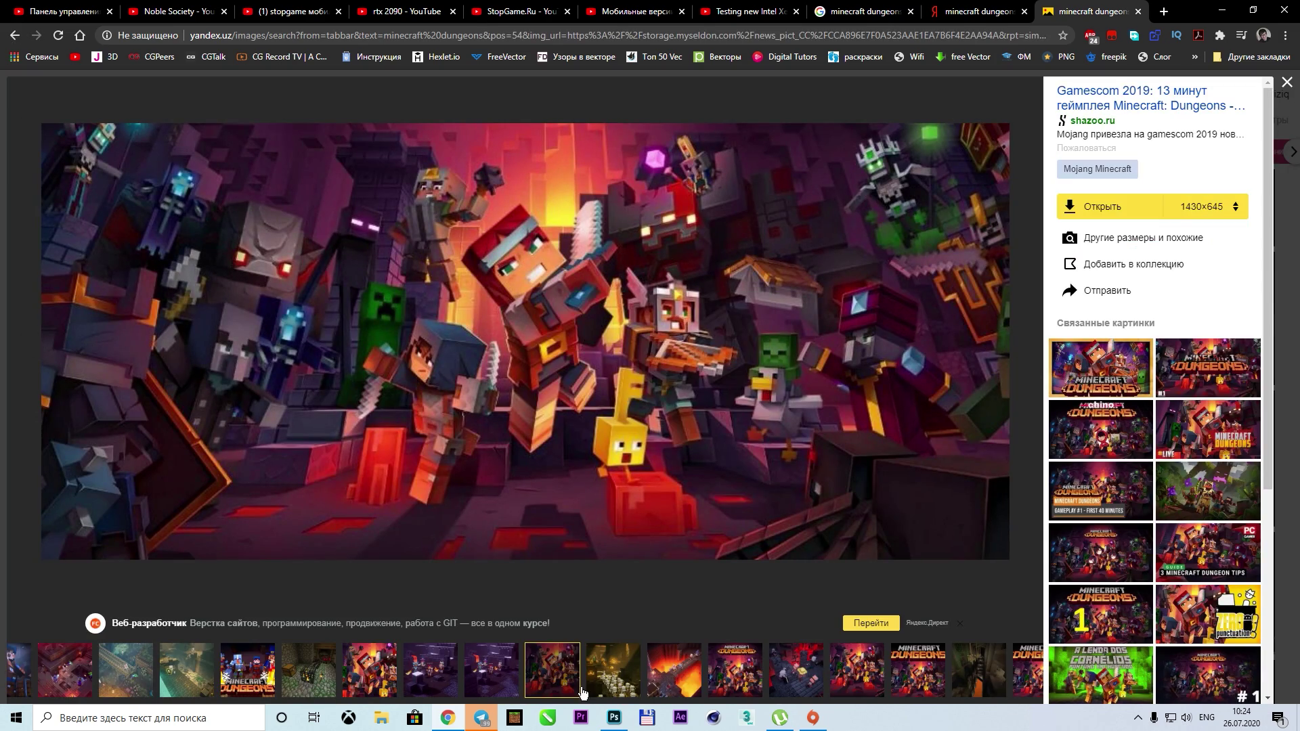
{"action": "left_click", "coordinate": [613, 718]}
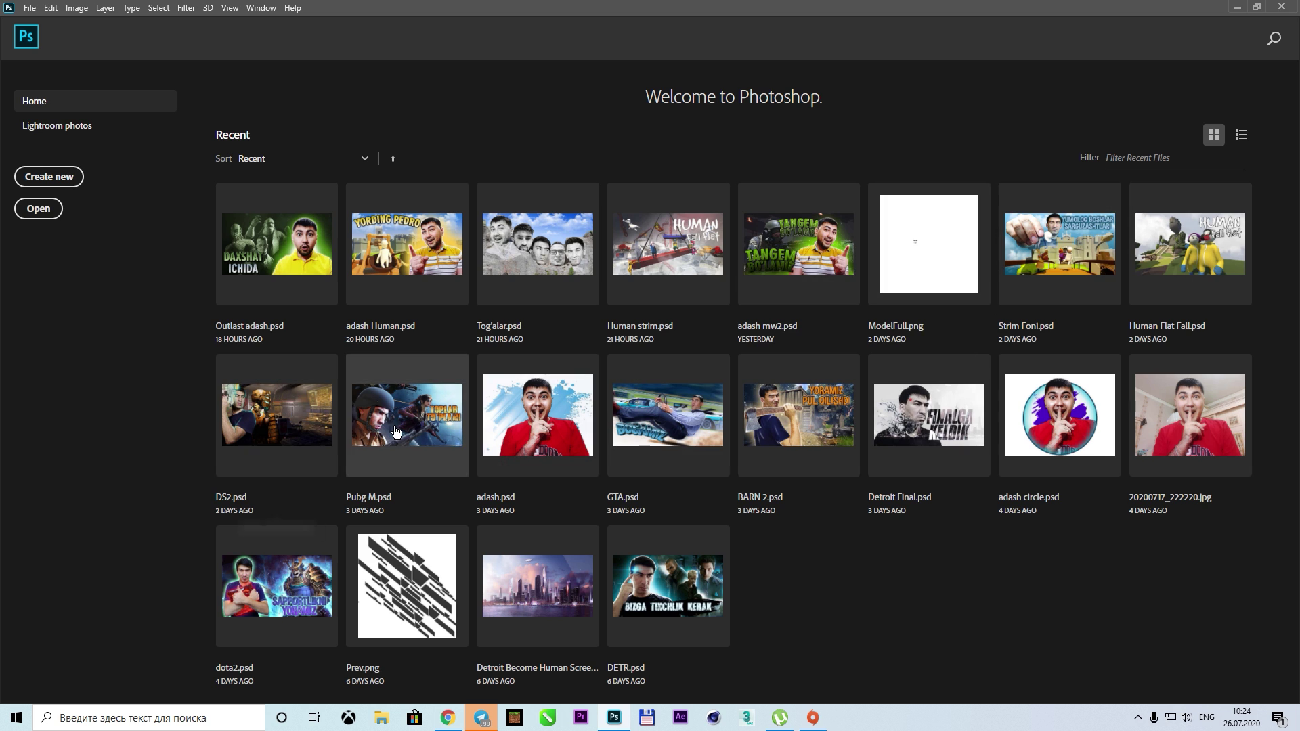
In the Pubg M document, paste the Minecraft artwork and scale it to fill the canvas
{"action": "left_click", "coordinate": [396, 432]}
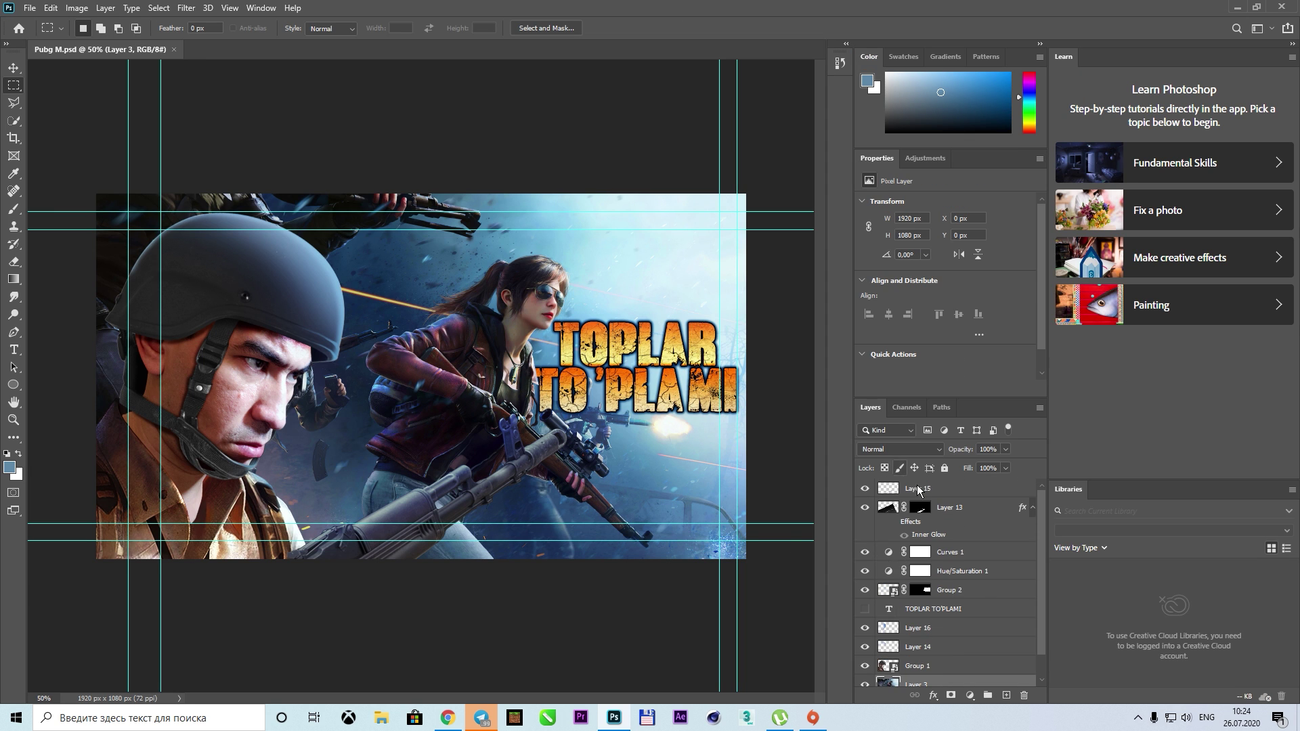
{"action": "key", "text": "ctrl+v"}
{"action": "left_click_drag", "start_coordinate": [246, 248], "coordinate": [162, 175]}
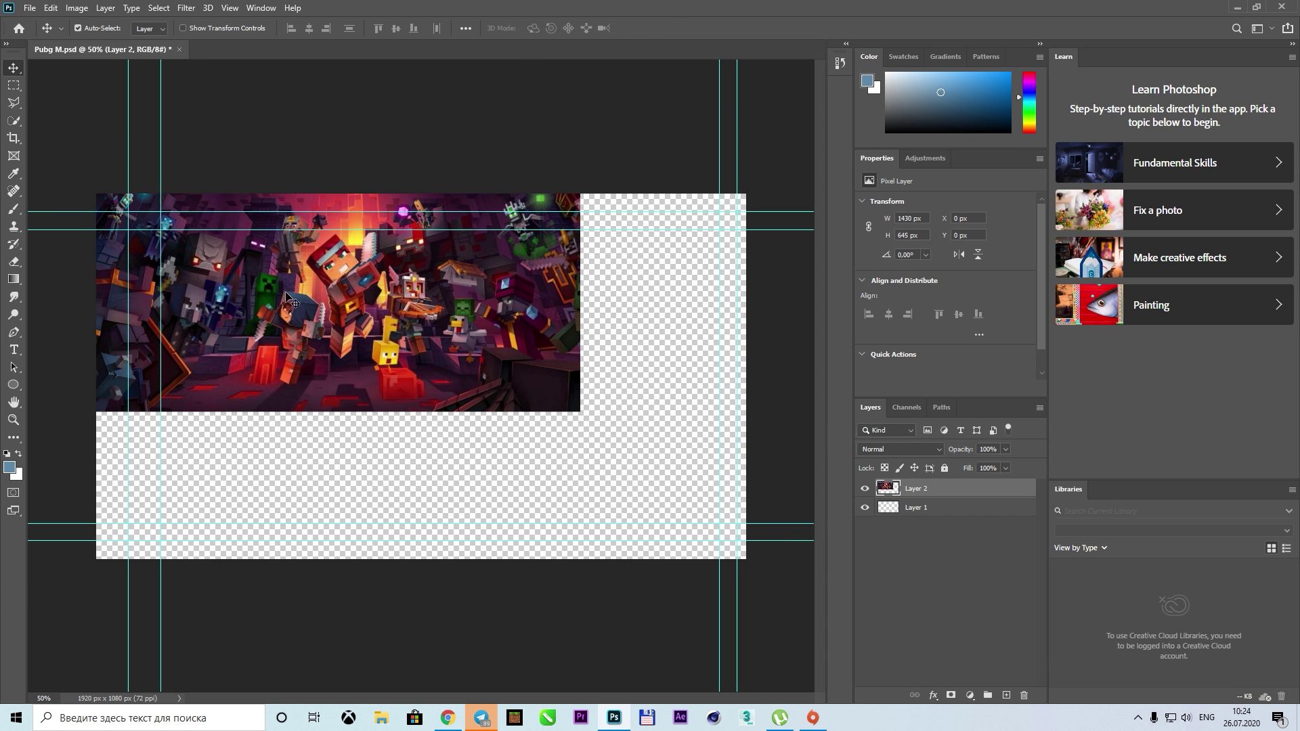
{"action": "key", "text": "ctrl+t"}
{"action": "left_click_drag", "start_coordinate": [581, 415], "coordinate": [910, 613]}
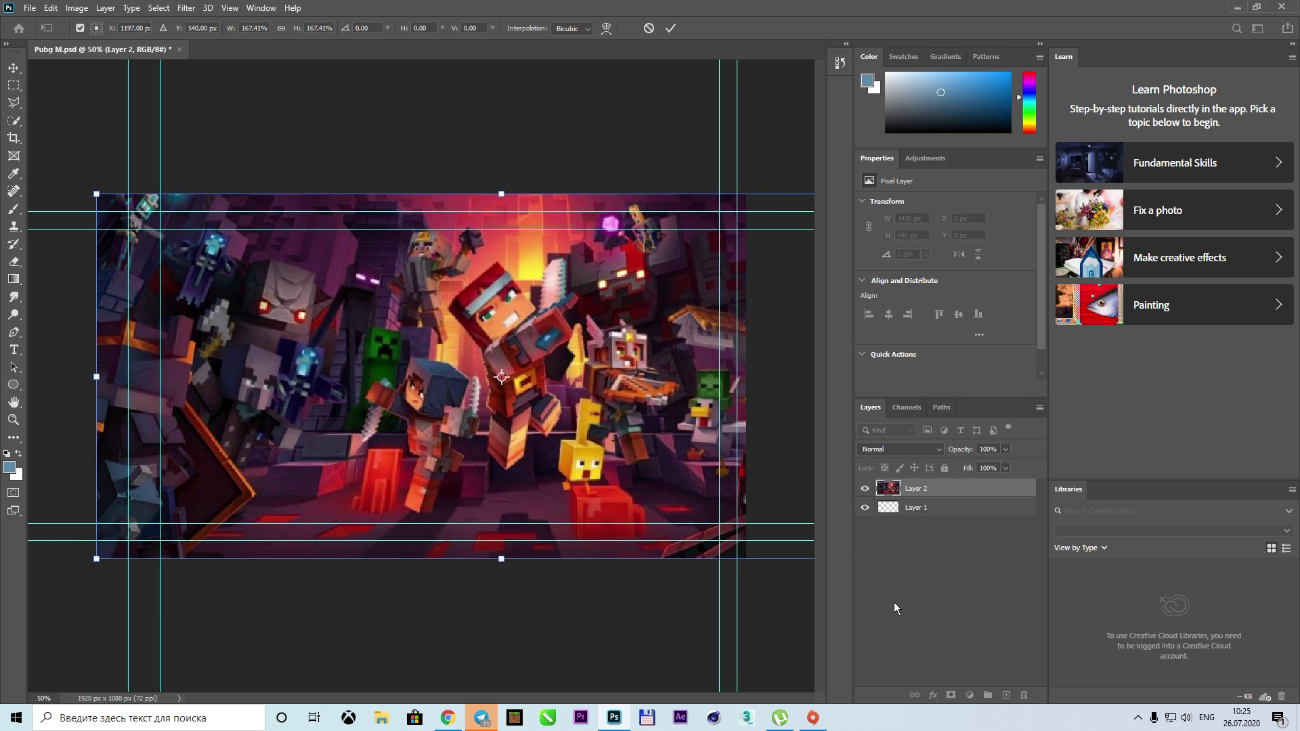
{"action": "key", "text": "Return"}
{"action": "mouse_move", "coordinate": [501, 444]}
{"action": "left_mouse_down"}
{"action": "mouse_move", "coordinate": [339, 439]}
{"action": "mouse_move", "coordinate": [499, 439]}
{"action": "left_mouse_up"}
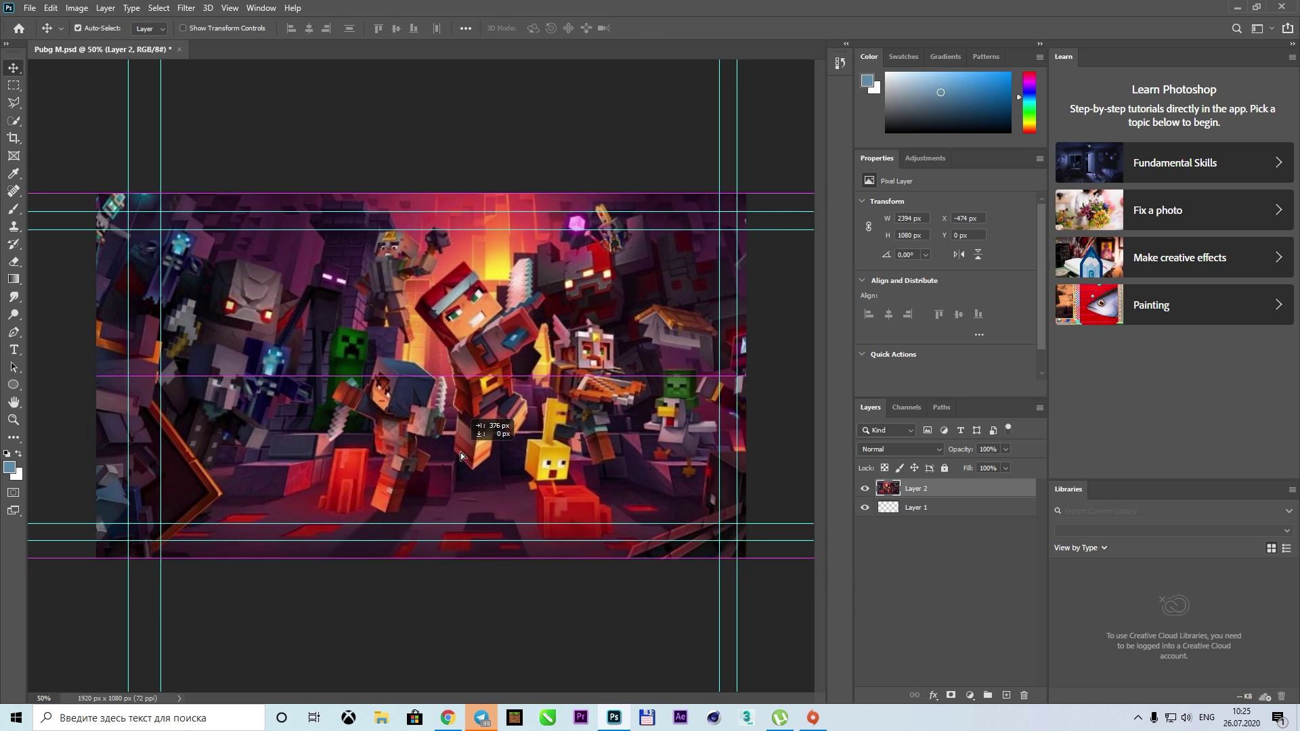
Save the document as the Photoshop file 'MD 2', then bring up File Explorer
{"action": "left_click", "coordinate": [29, 8]}
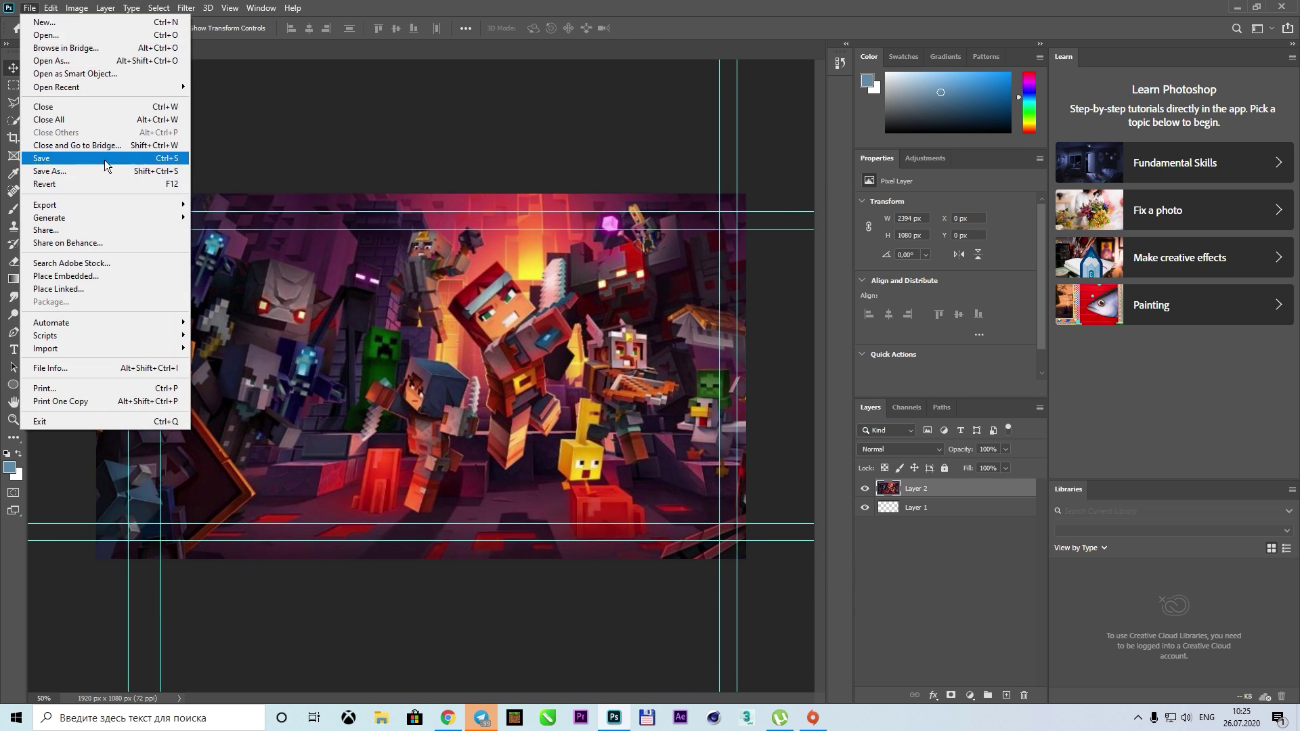
{"action": "left_click", "coordinate": [68, 157]}
{"action": "type", "text": "MD 2"}
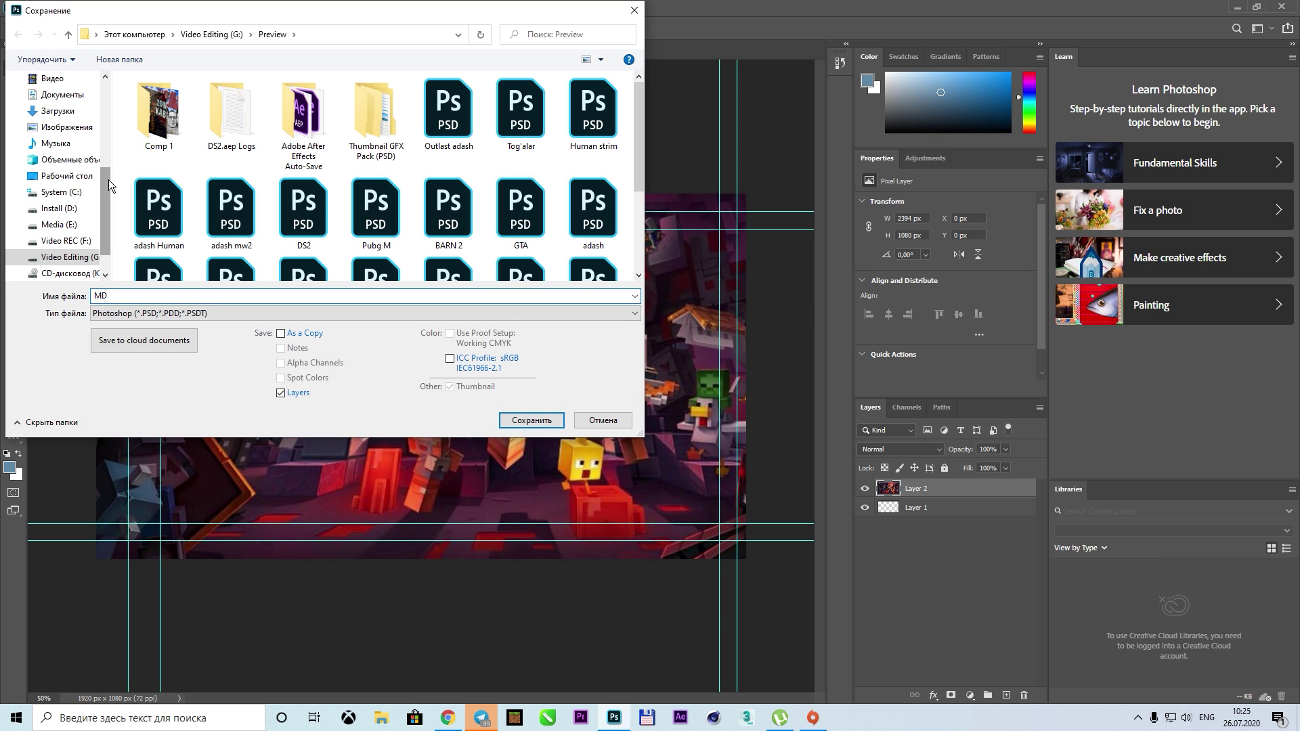
{"action": "key", "text": "Return"}
{"action": "left_click", "coordinate": [799, 201]}
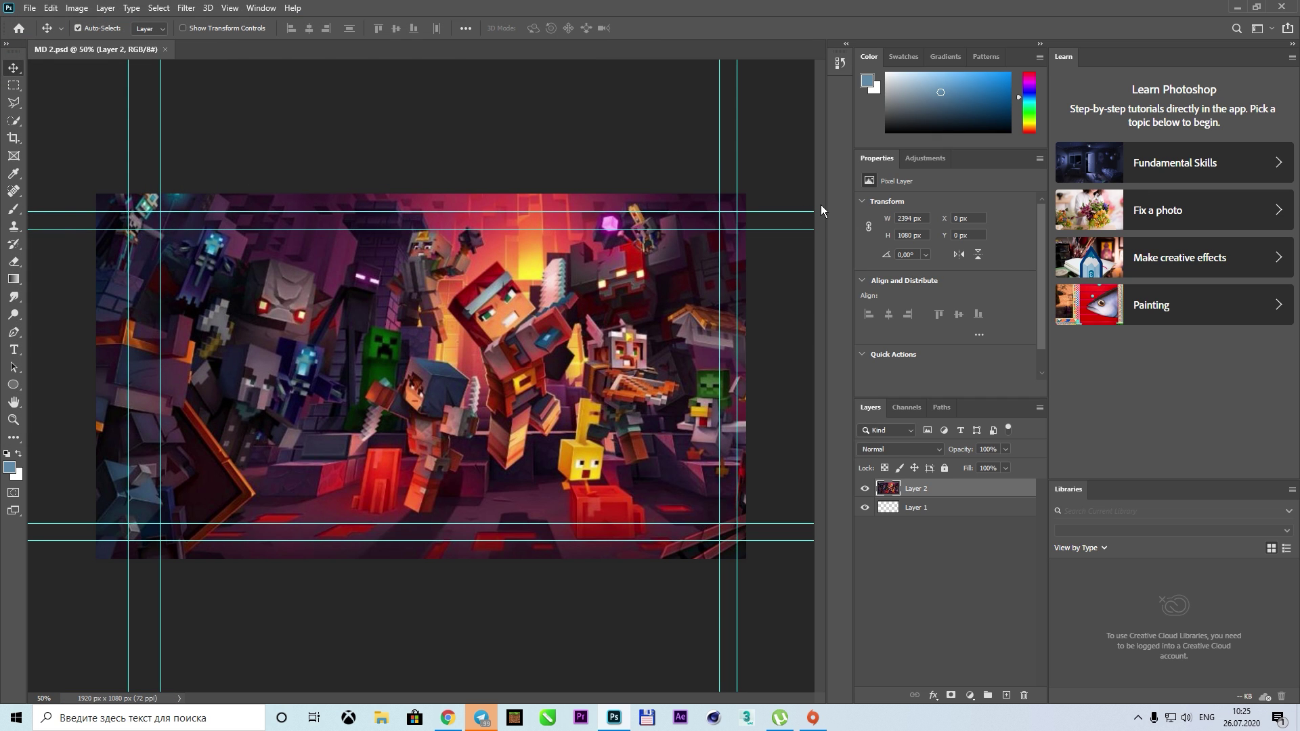
{"action": "left_click", "coordinate": [381, 718]}
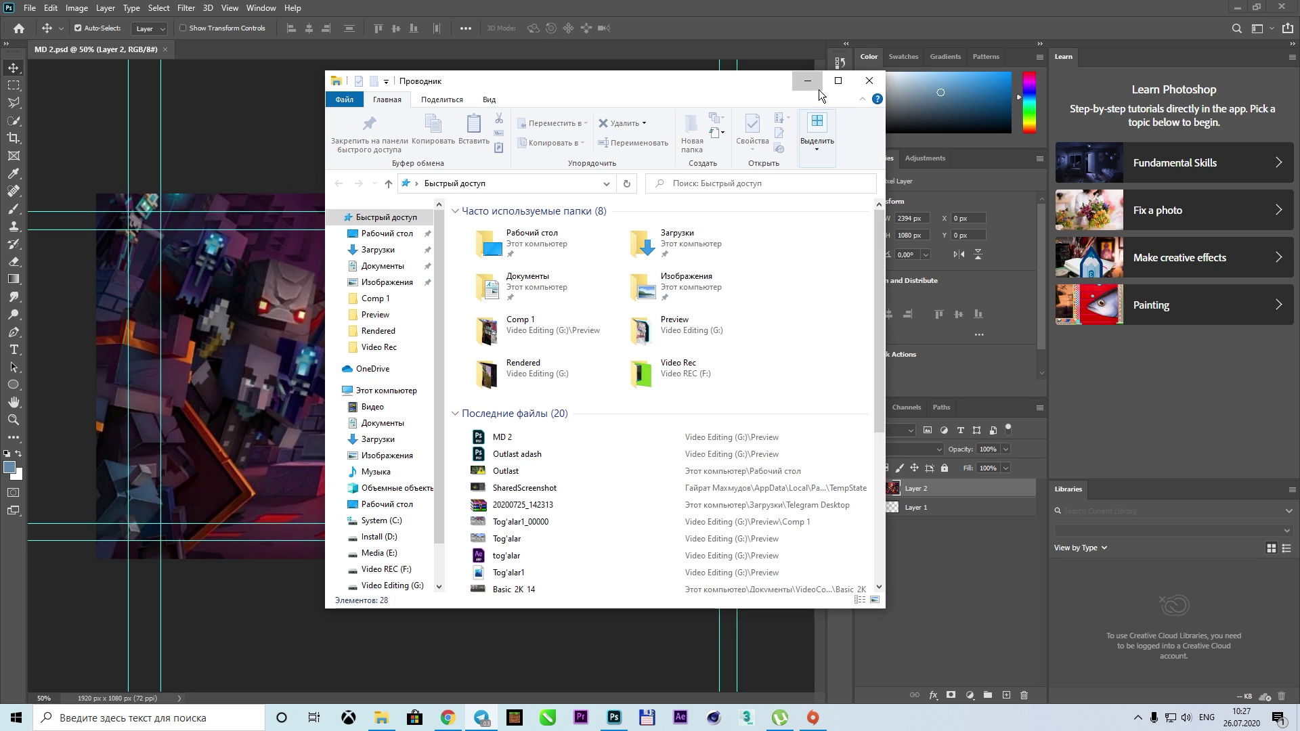
Paste the face photo over the background and shrink it to about half size
{"action": "key", "text": "alt+F4"}
{"action": "key", "text": "ctrl+v"}
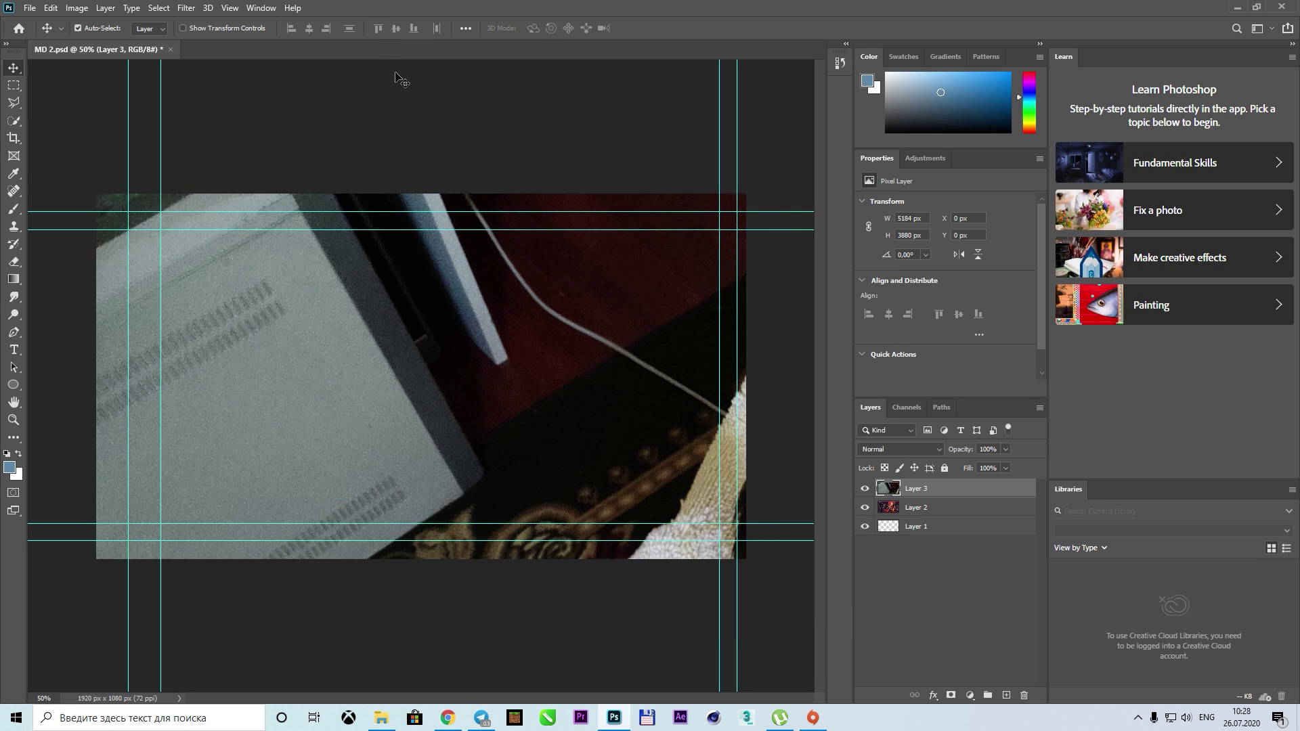
{"action": "key", "text": "ctrl+minus"}
{"action": "key", "text": "ctrl+minus"}
{"action": "key", "text": "ctrl+minus"}
{"action": "key", "text": "ctrl+minus"}
{"action": "key", "text": "ctrl+t"}
{"action": "left_click_drag", "start_coordinate": [785, 666], "coordinate": [450, 451]}
{"action": "key", "text": "Return"}
{"action": "key", "text": "ctrl+plus"}
{"action": "key", "text": "ctrl+plus"}
{"action": "key", "text": "ctrl+plus"}
{"action": "key", "text": "ctrl+plus"}
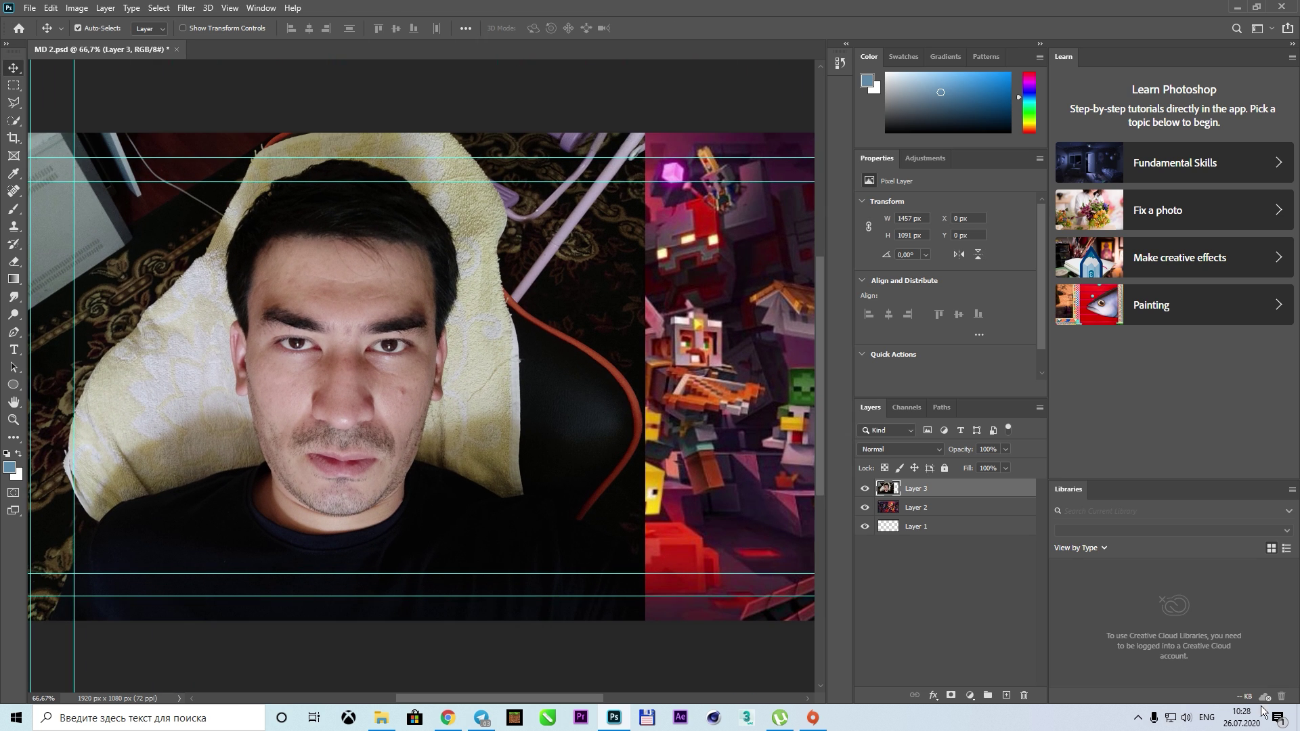
Quick-select the person's head and shoulders, excluding the chair, and mask Layer 3
{"action": "key", "text": "e"}
{"action": "right_click", "coordinate": [288, 335]}
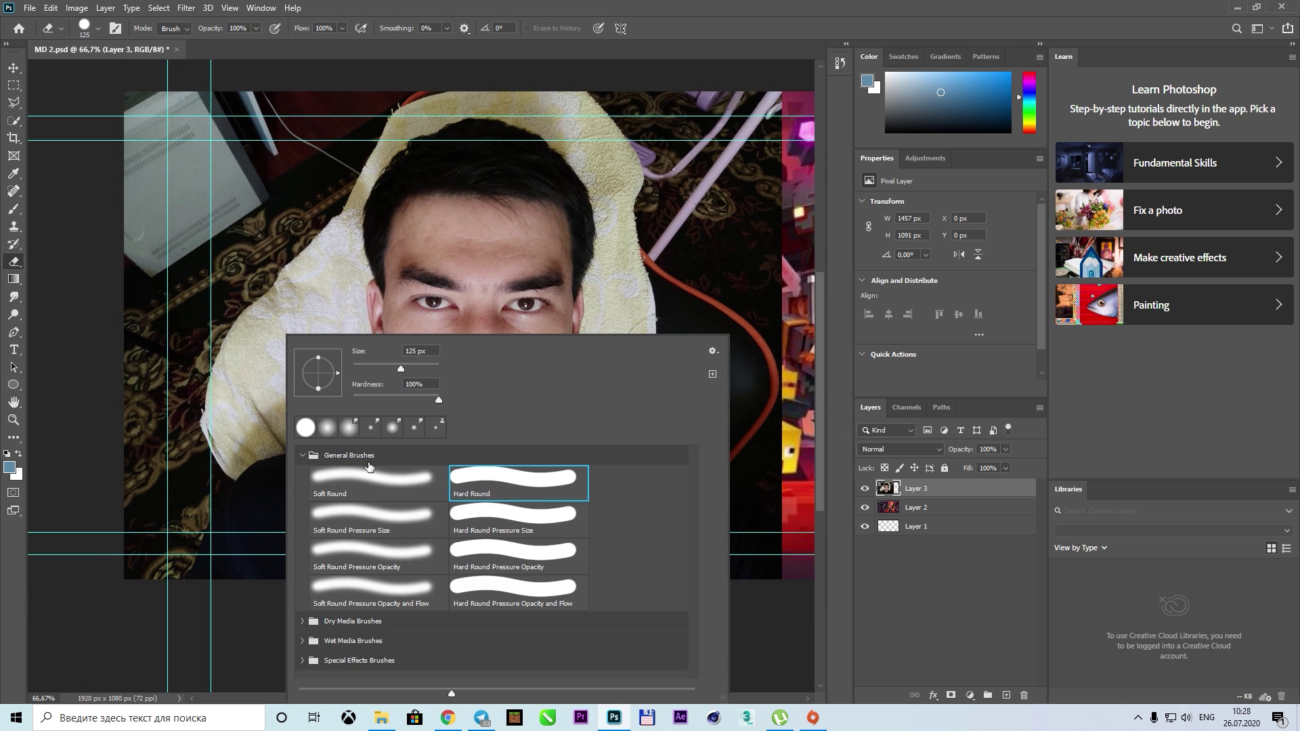
{"action": "left_click", "coordinate": [560, 12]}
{"action": "left_click", "coordinate": [14, 121]}
{"action": "left_click_drag", "start_coordinate": [475, 203], "coordinate": [393, 509]}
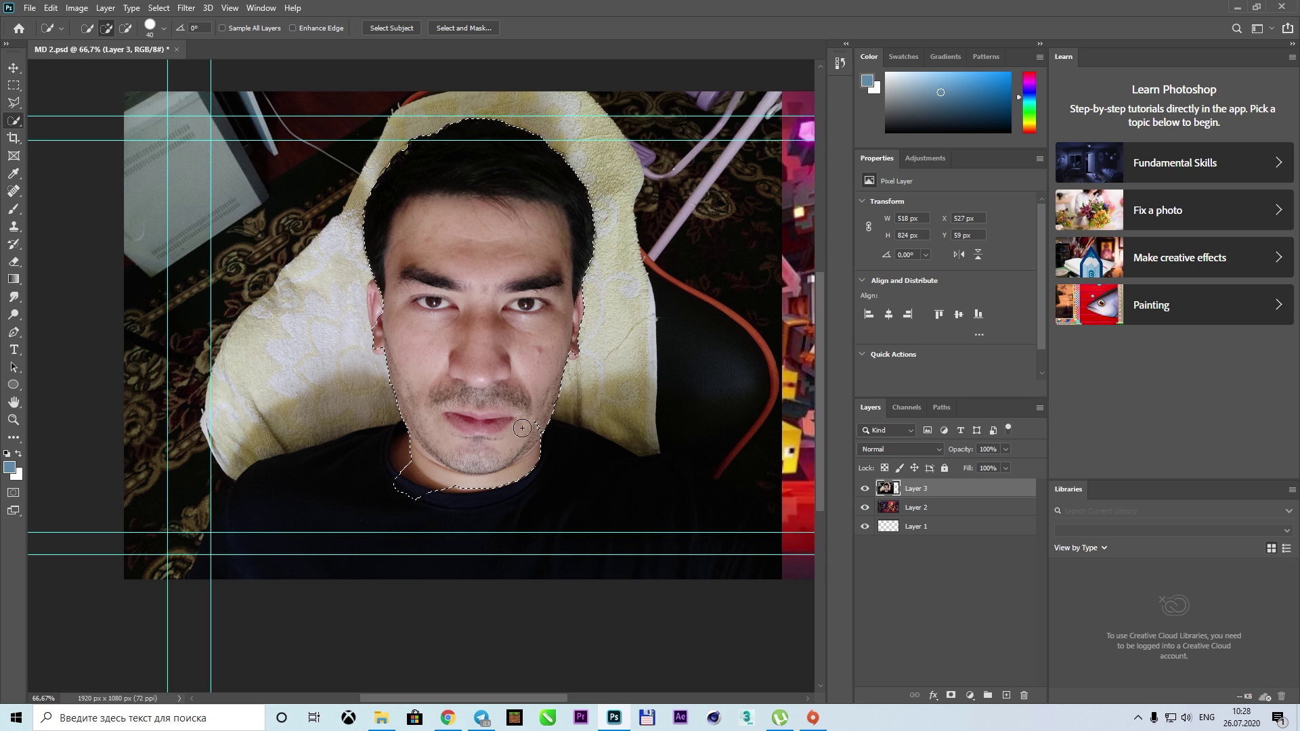
{"action": "left_click", "coordinate": [686, 341], "text": "alt"}
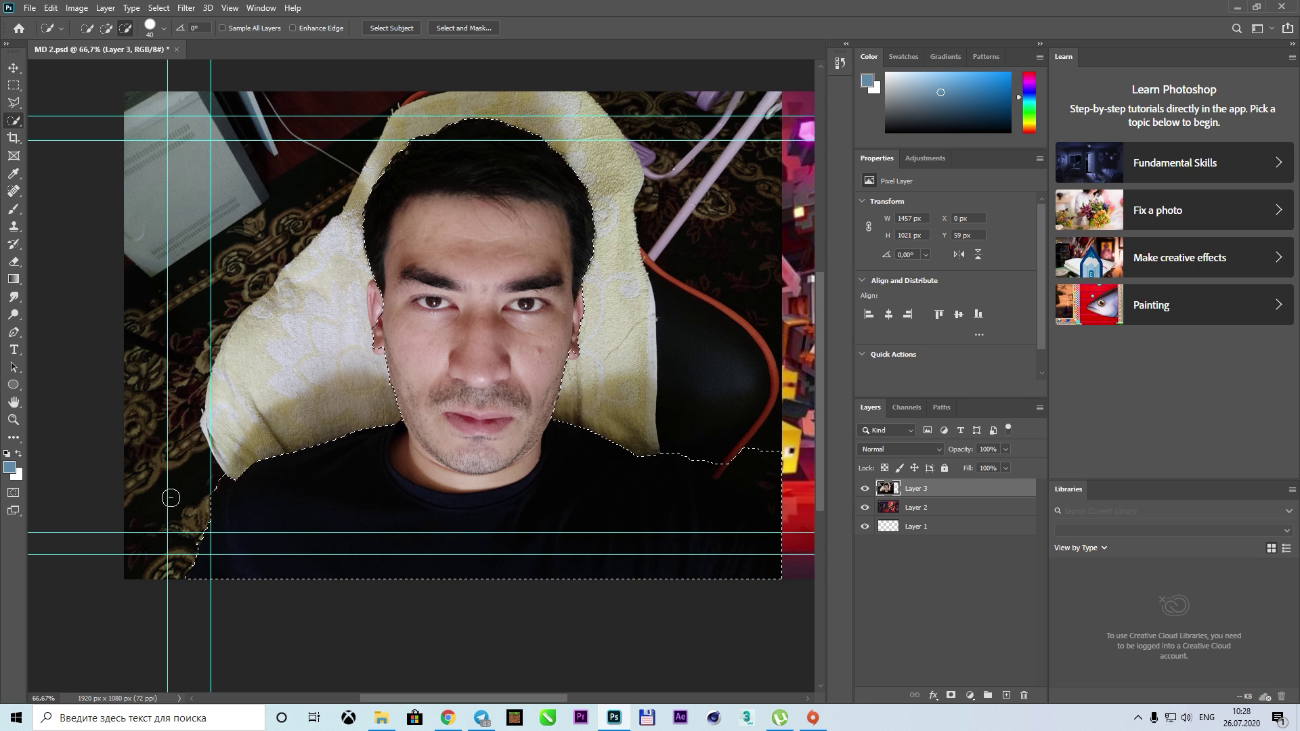
{"action": "left_click", "coordinate": [366, 333], "text": "alt"}
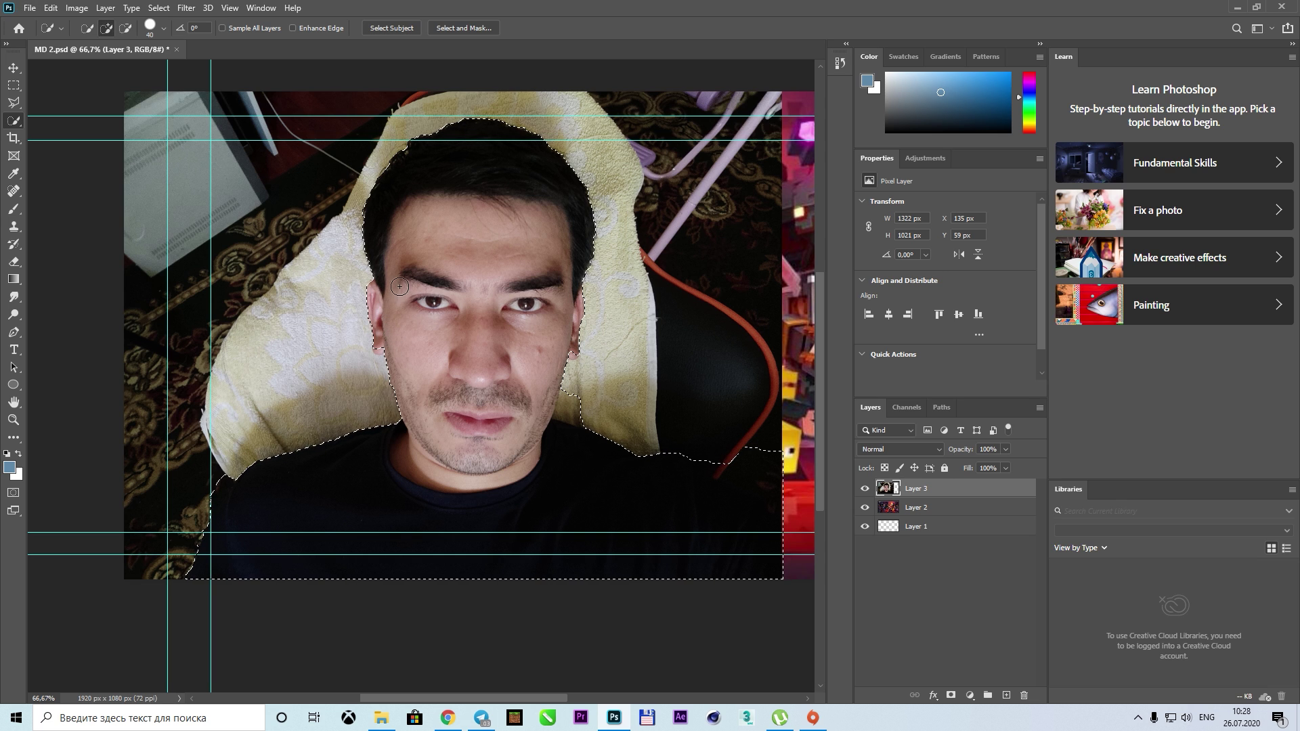
{"action": "left_click", "coordinate": [951, 696]}
{"action": "key", "text": "ctrl+minus"}
Nudge the cut-out person left and shrink the eraser brush, zoomed in on the shoulder
{"action": "key", "text": "v"}
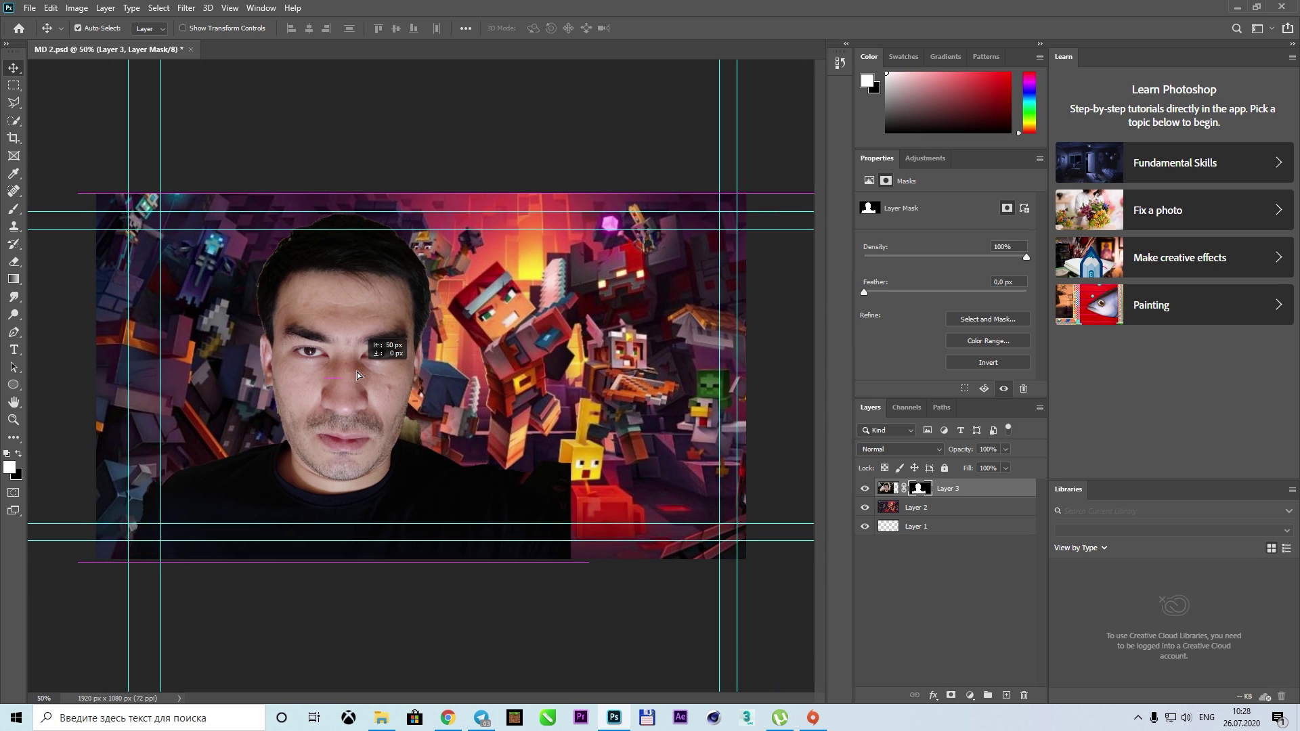
{"action": "left_click_drag", "start_coordinate": [65, 139], "coordinate": [33, 139]}
{"action": "key", "text": "e"}
{"action": "right_click", "coordinate": [430, 334]}
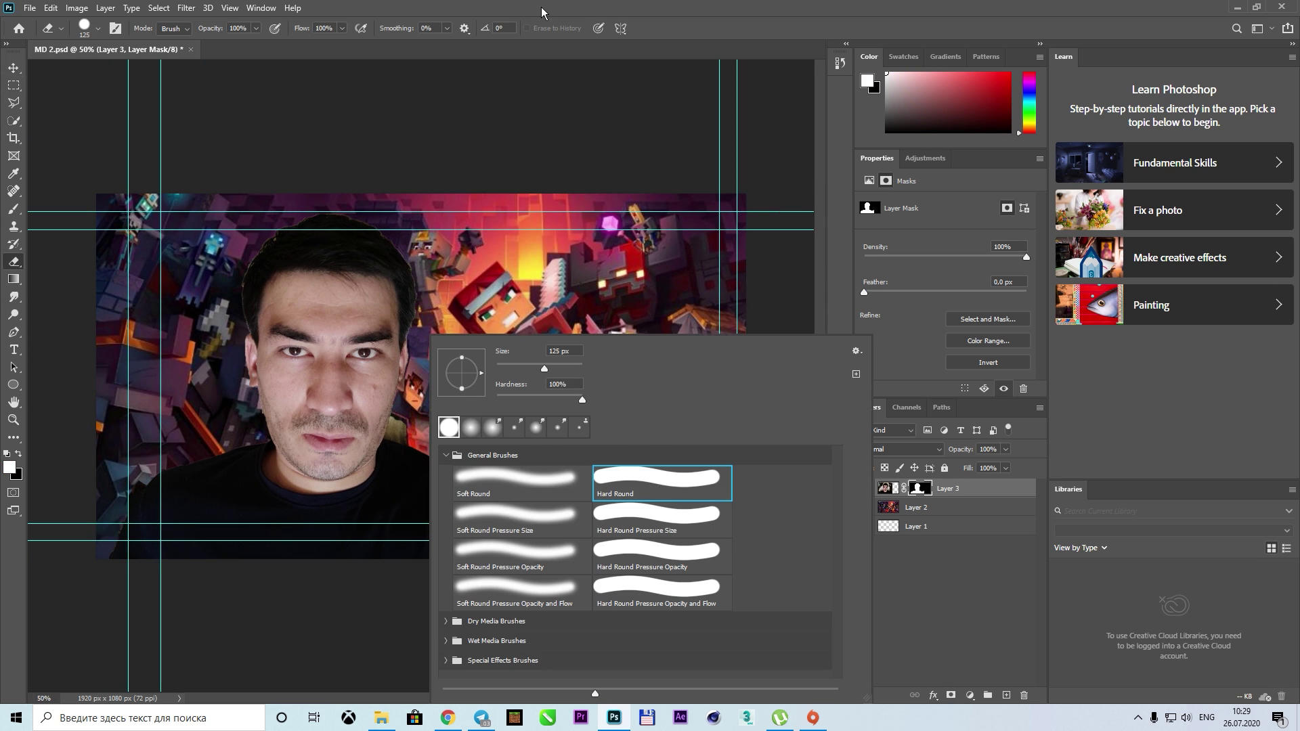
{"action": "key", "text": "Escape"}
{"action": "key", "text": "bracketleft"}
{"action": "key", "text": "bracketleft"}
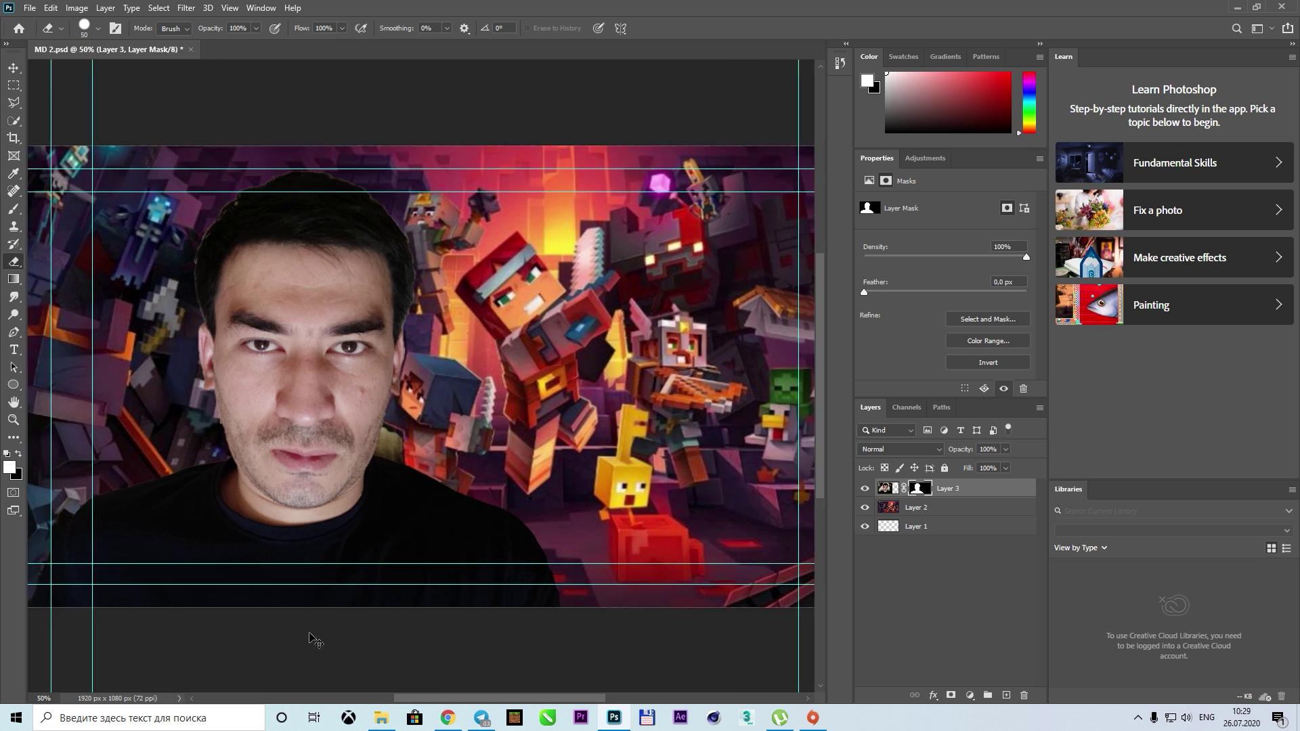
{"action": "key", "text": "ctrl+plus"}
{"action": "left_click_drag", "start_coordinate": [298, 533], "coordinate": [563, 371]}
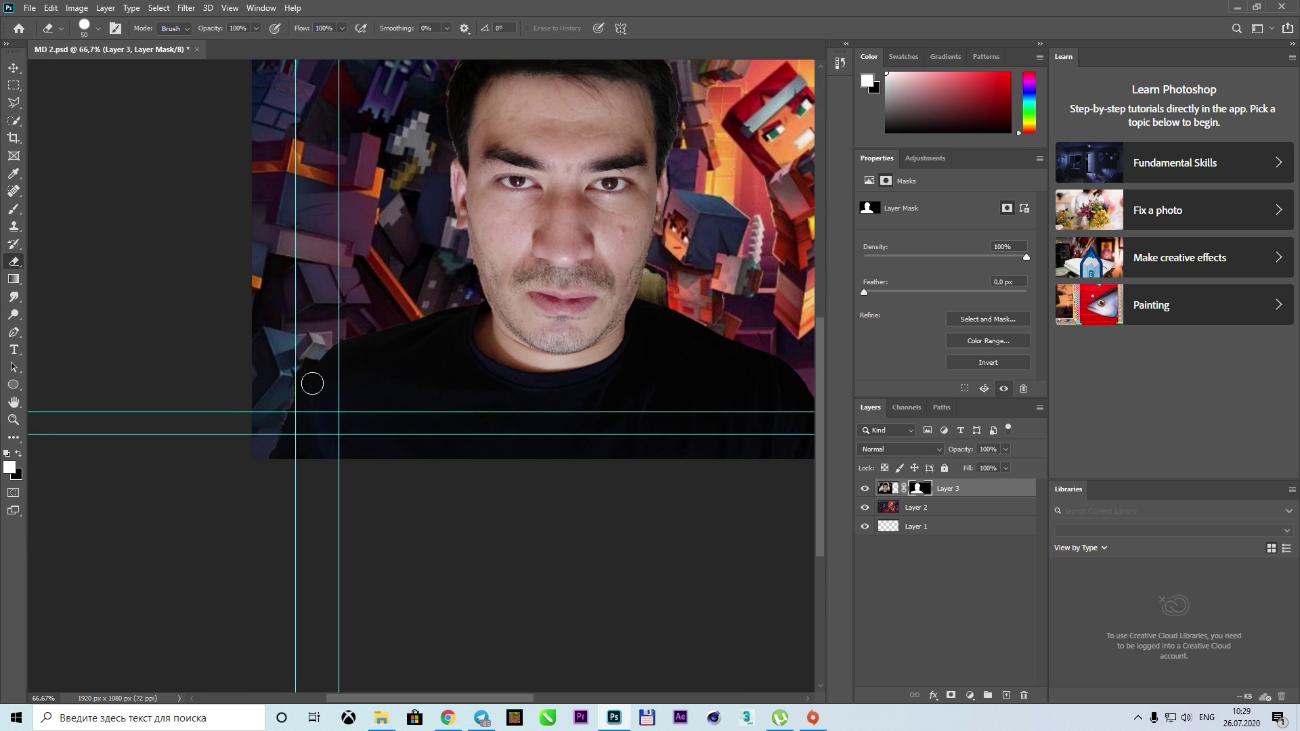
{"action": "key", "text": "ctrl+plus"}
{"action": "key", "text": "ctrl+plus"}
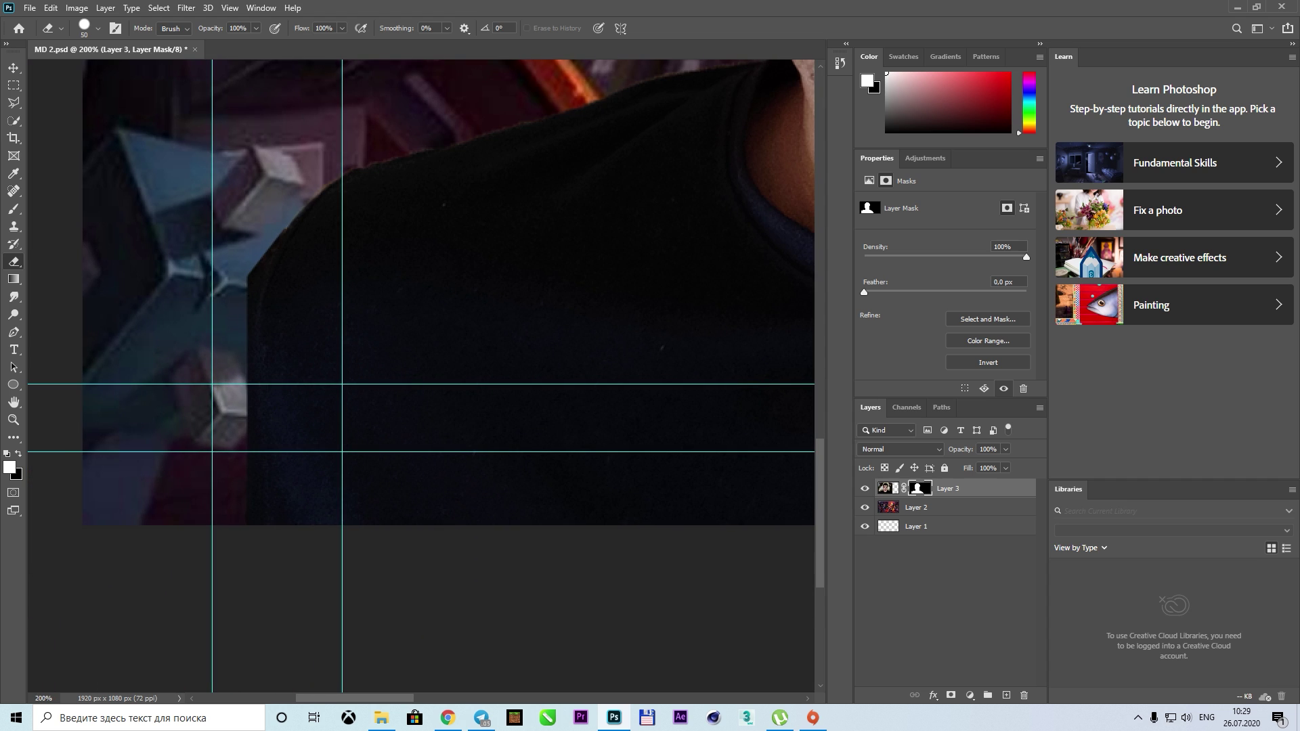
{"action": "left_click_drag", "start_coordinate": [363, 146], "coordinate": [340, 359]}
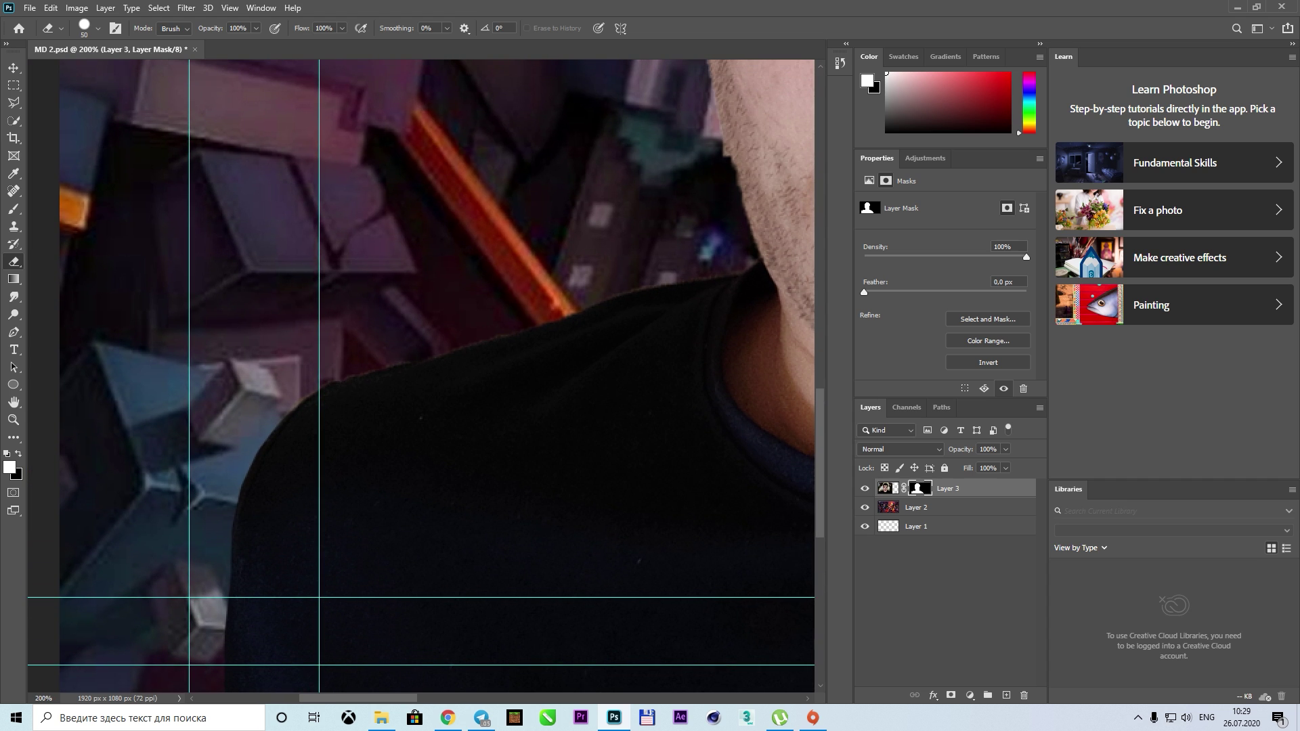
Erase the stray fringe between the jaw, ear and shoulder on the mask
{"action": "key", "text": "b"}
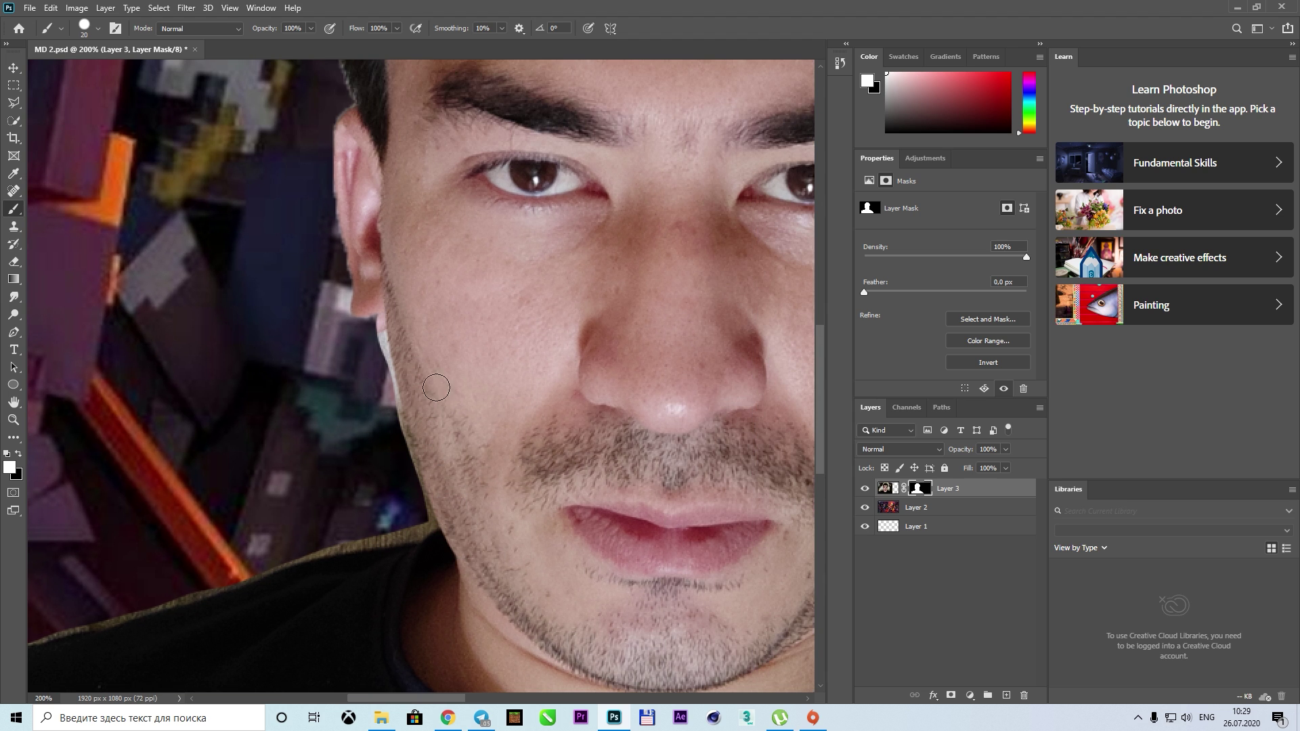
{"action": "left_click_drag", "start_coordinate": [369, 288], "coordinate": [406, 529]}
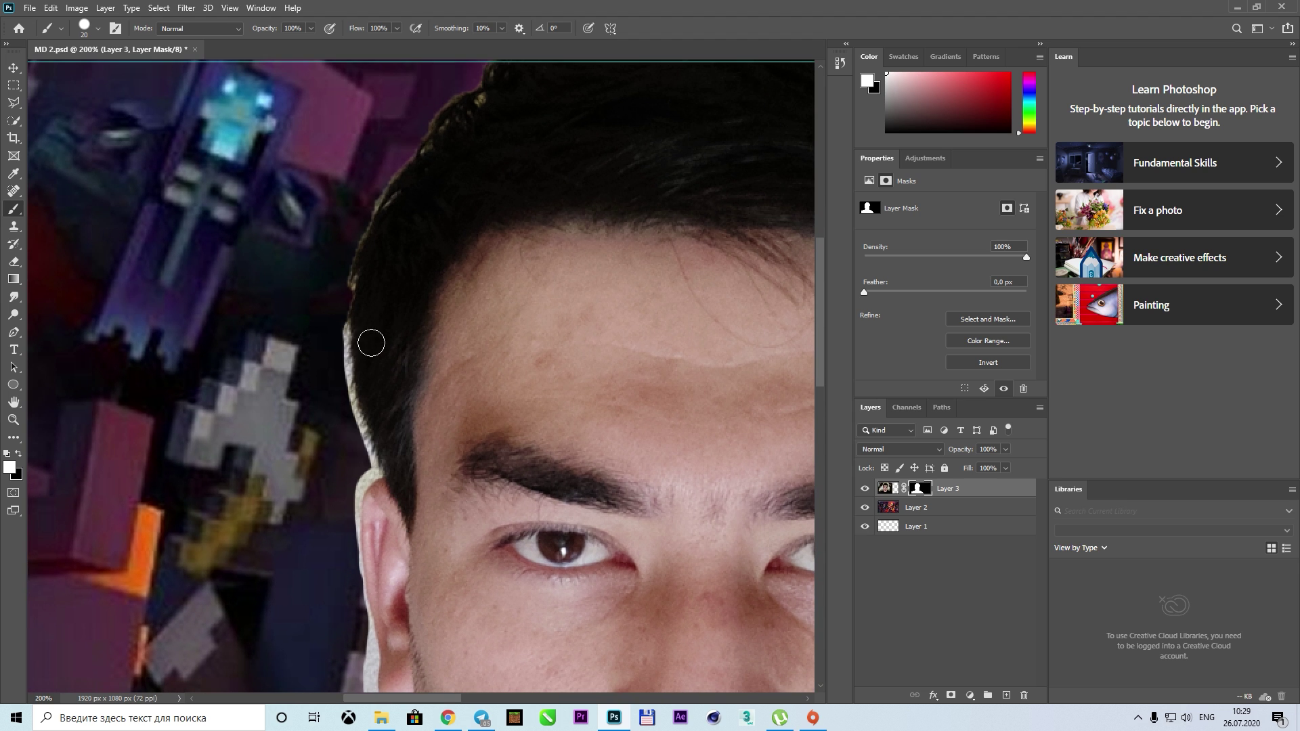
{"action": "scroll", "coordinate": [400, 305], "scroll_direction": "up", "scroll_amount": 3}
{"action": "scroll", "coordinate": [325, 447], "scroll_direction": "up", "scroll_amount": 3}
{"action": "mouse_move", "coordinate": [217, 528]}
{"action": "left_mouse_down"}
{"action": "mouse_move", "coordinate": [762, 557]}
{"action": "mouse_move", "coordinate": [427, 376]}
{"action": "mouse_move", "coordinate": [438, 263]}
{"action": "left_mouse_up"}
{"action": "left_click_drag", "start_coordinate": [400, 376], "coordinate": [434, 253]}
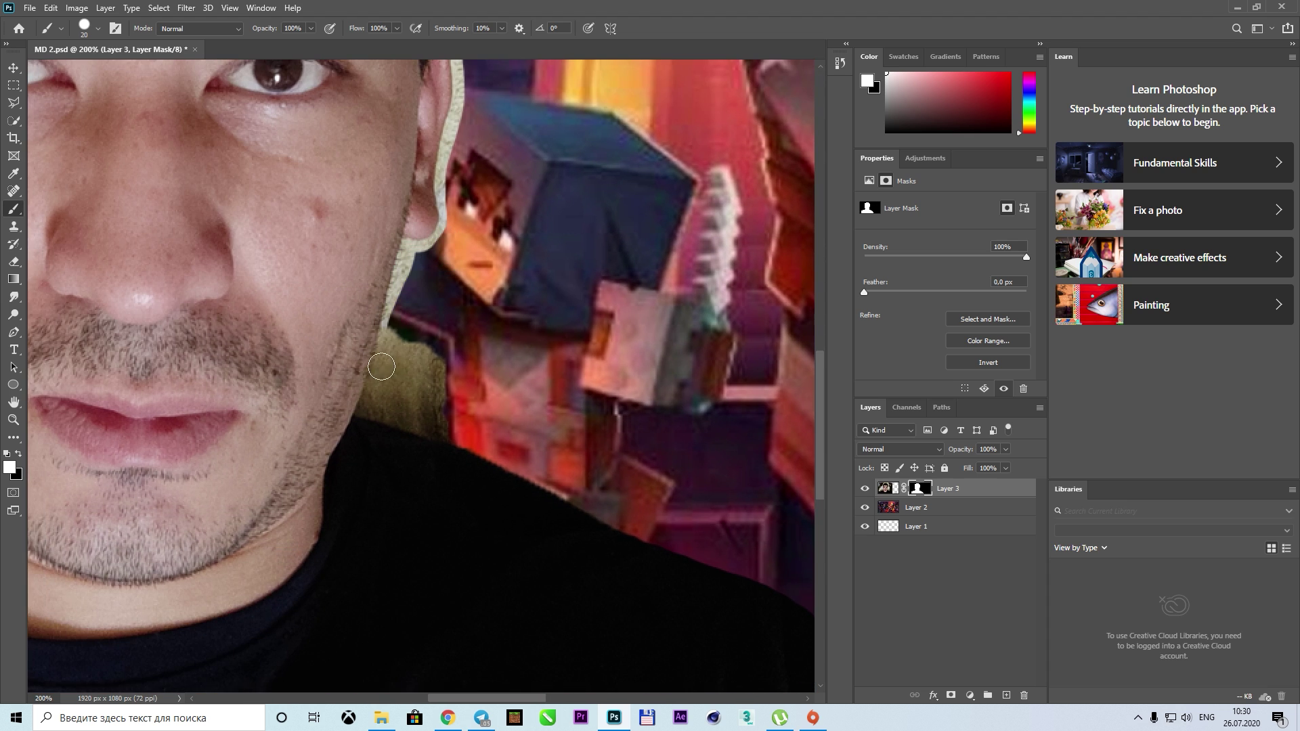
{"action": "left_click_drag", "start_coordinate": [381, 366], "coordinate": [339, 285]}
{"action": "mouse_move", "coordinate": [744, 478]}
{"action": "left_mouse_down"}
{"action": "mouse_move", "coordinate": [206, 209]}
{"action": "mouse_move", "coordinate": [357, 465]}
{"action": "mouse_move", "coordinate": [432, 522]}
{"action": "left_mouse_up"}
{"action": "key", "text": "e"}
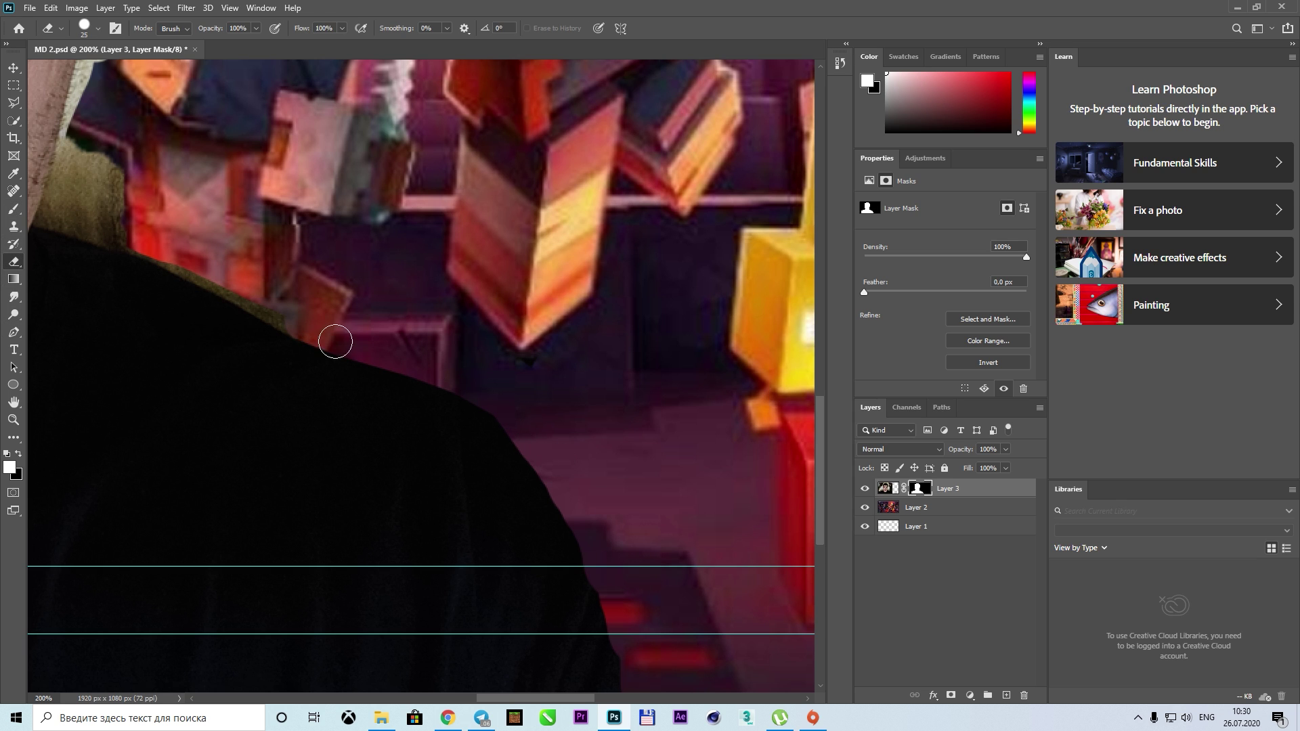
{"action": "left_click_drag", "start_coordinate": [528, 406], "coordinate": [521, 381]}
{"action": "left_click_drag", "start_coordinate": [266, 274], "coordinate": [491, 508]}
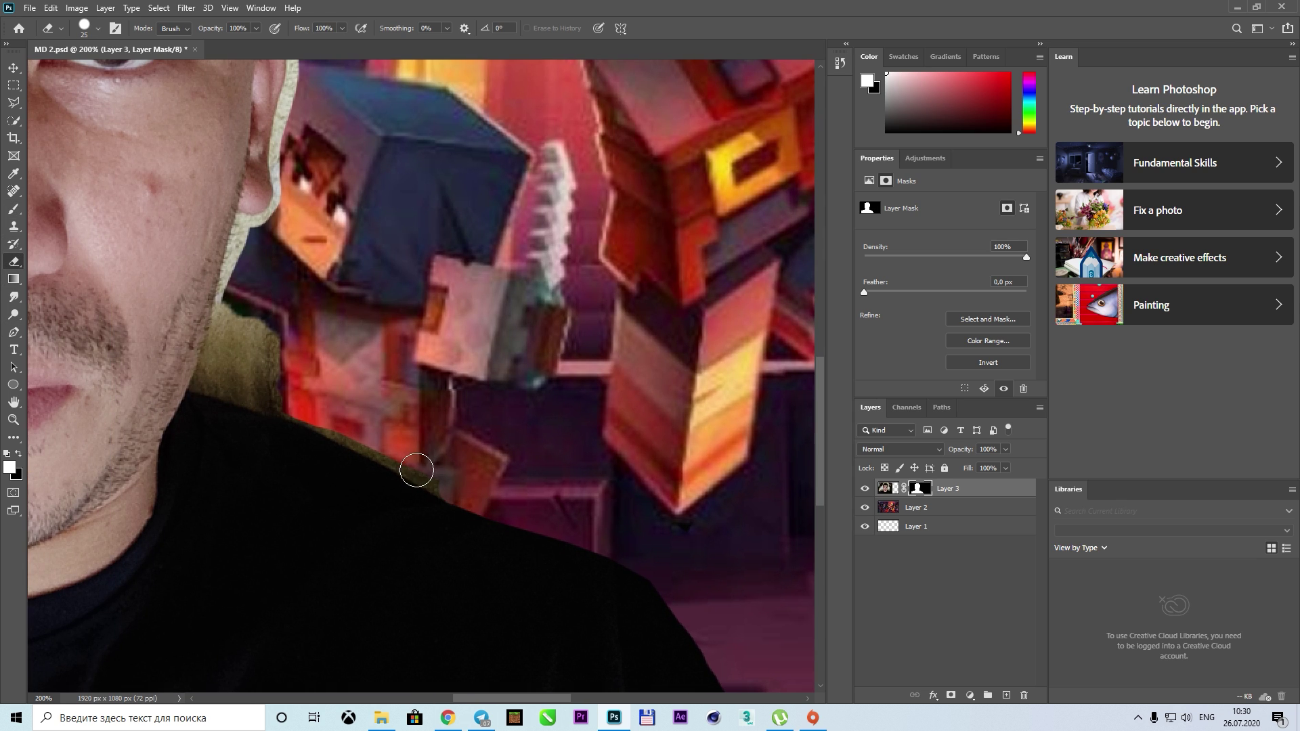
{"action": "mouse_move", "coordinate": [237, 384]}
{"action": "left_mouse_down"}
{"action": "mouse_move", "coordinate": [426, 479]}
{"action": "mouse_move", "coordinate": [423, 417]}
{"action": "left_mouse_up"}
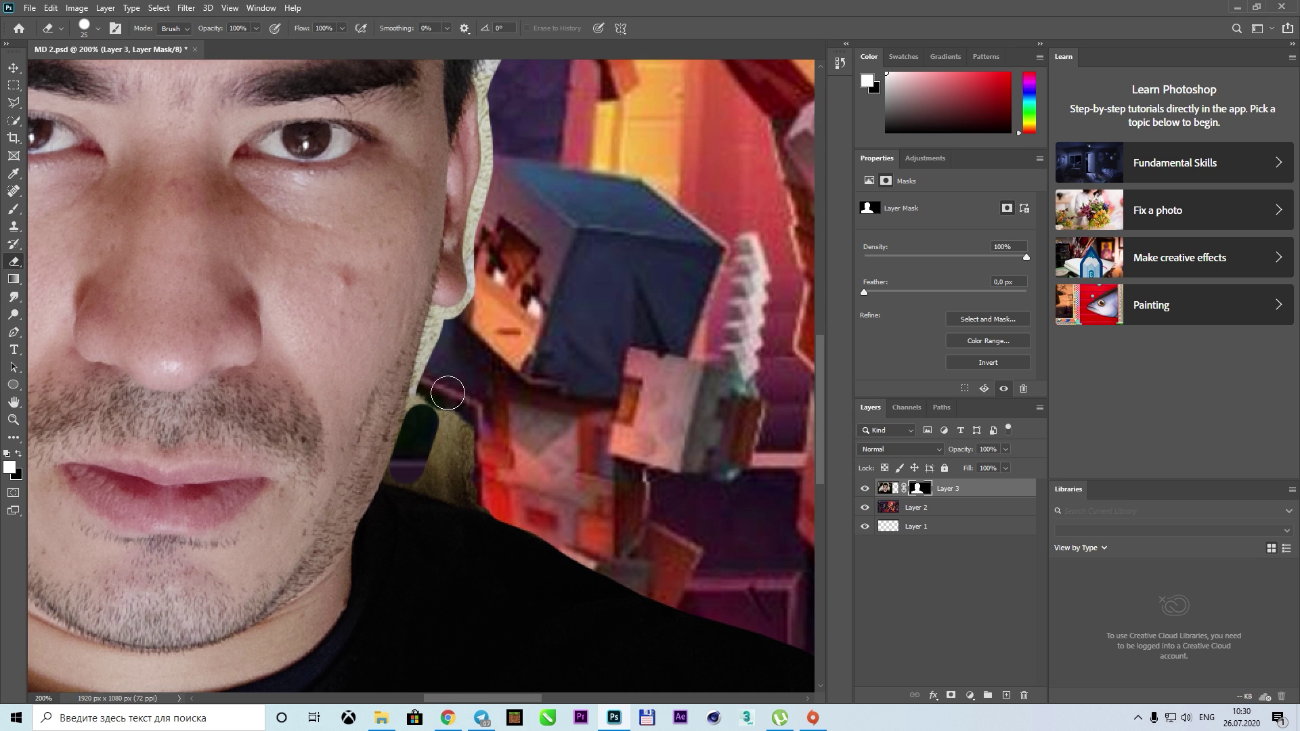
{"action": "left_click_drag", "start_coordinate": [458, 346], "coordinate": [468, 418]}
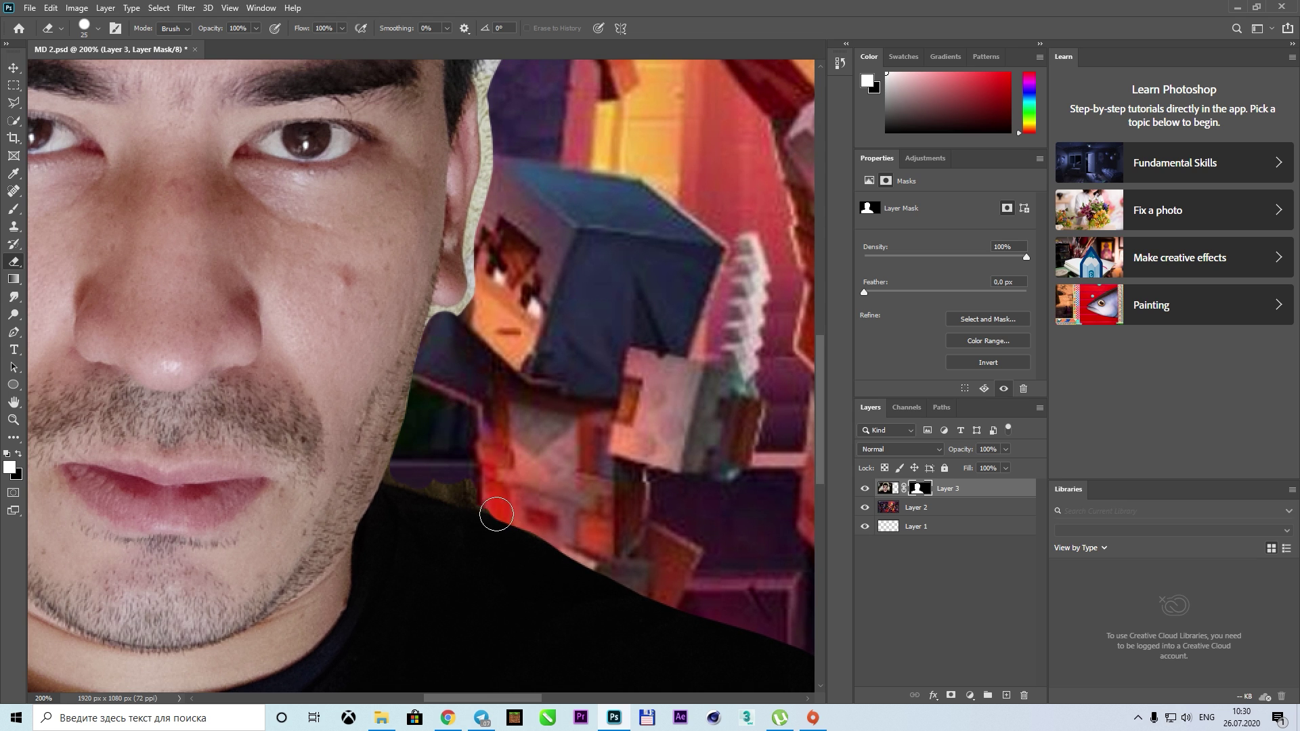
Erase the pale fringe beside the head up toward the eyebrow
{"action": "scroll", "coordinate": [394, 496], "scroll_direction": "up", "scroll_amount": 2}
{"action": "scroll", "coordinate": [254, 350], "scroll_direction": "up", "scroll_amount": 1}
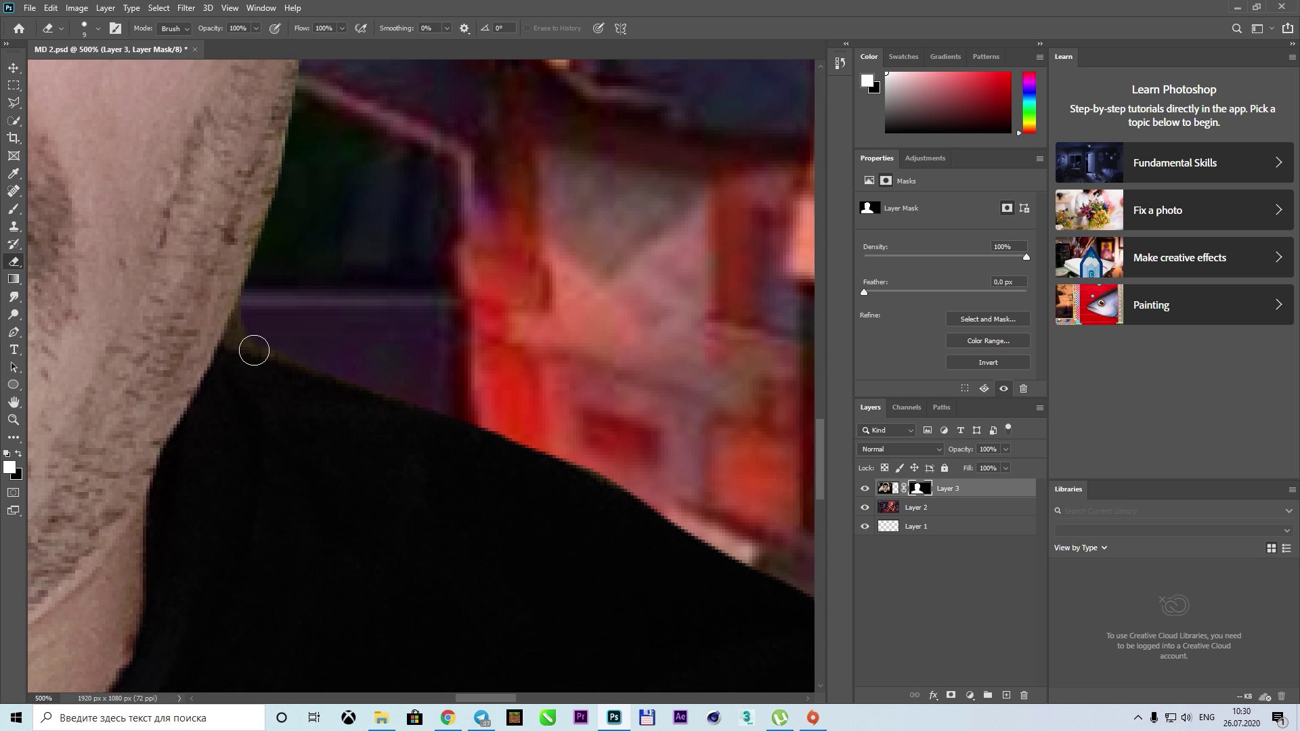
{"action": "scroll", "coordinate": [279, 298], "scroll_direction": "up", "scroll_amount": 2}
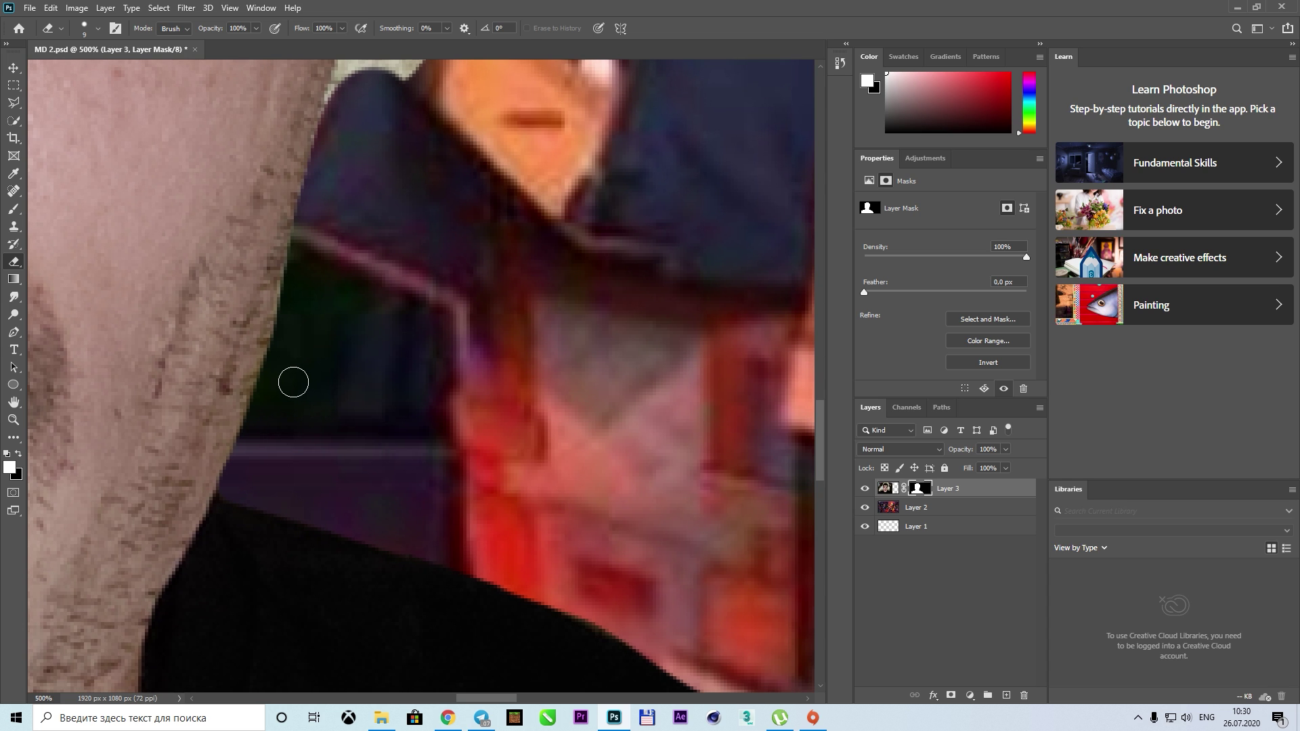
{"action": "scroll", "coordinate": [294, 380], "scroll_direction": "up", "scroll_amount": 2}
{"action": "left_click_drag", "start_coordinate": [405, 303], "coordinate": [380, 448]}
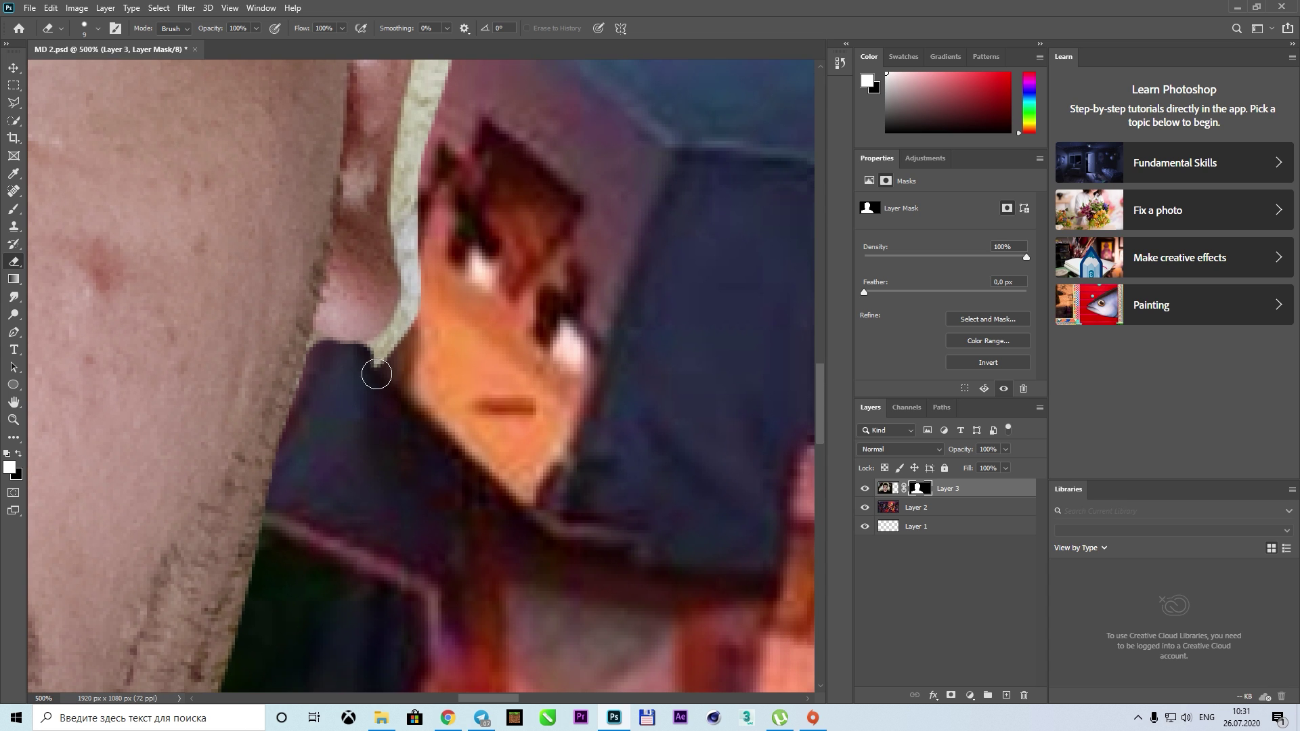
{"action": "scroll", "coordinate": [377, 374], "scroll_direction": "up", "scroll_amount": 2}
{"action": "scroll", "coordinate": [391, 388], "scroll_direction": "up", "scroll_amount": 2}
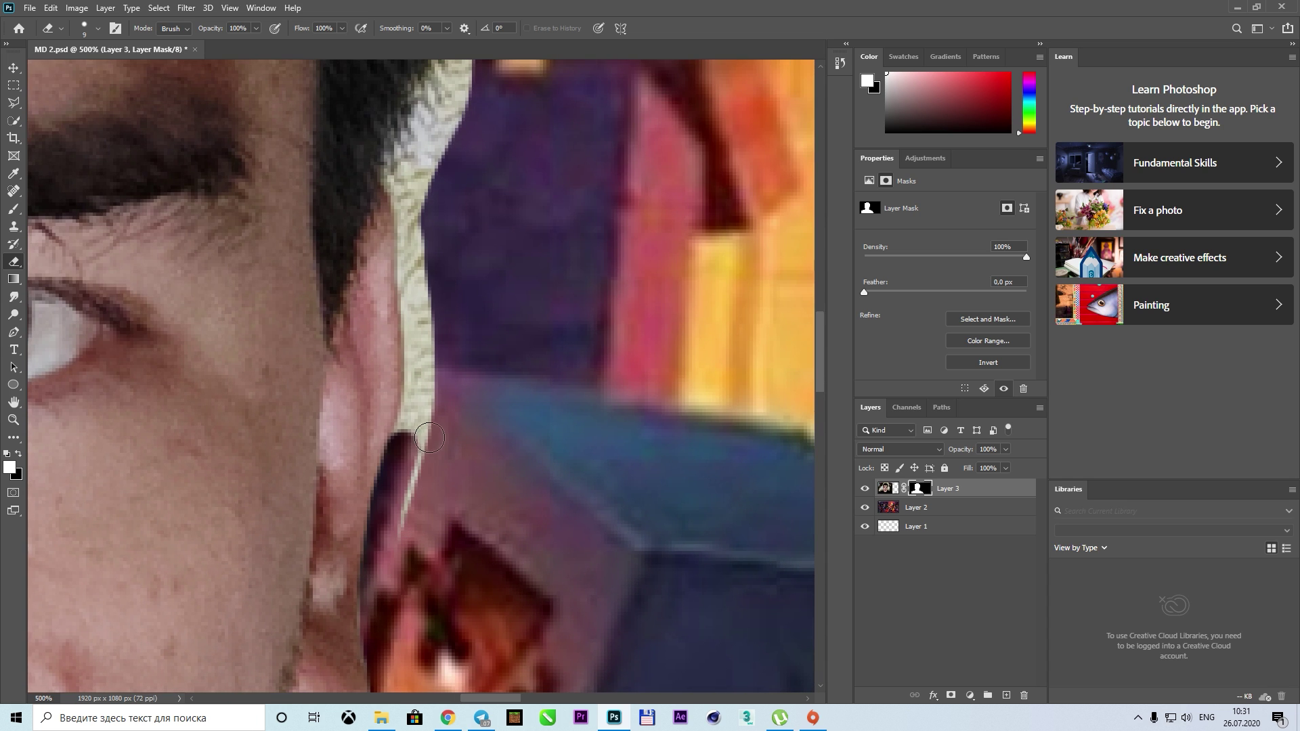
{"action": "mouse_move", "coordinate": [416, 407]}
{"action": "left_mouse_down"}
{"action": "mouse_move", "coordinate": [450, 600]}
{"action": "mouse_move", "coordinate": [423, 391]}
{"action": "mouse_move", "coordinate": [478, 298]}
{"action": "left_mouse_up"}
{"action": "scroll", "coordinate": [427, 474], "scroll_direction": "up", "scroll_amount": 1}
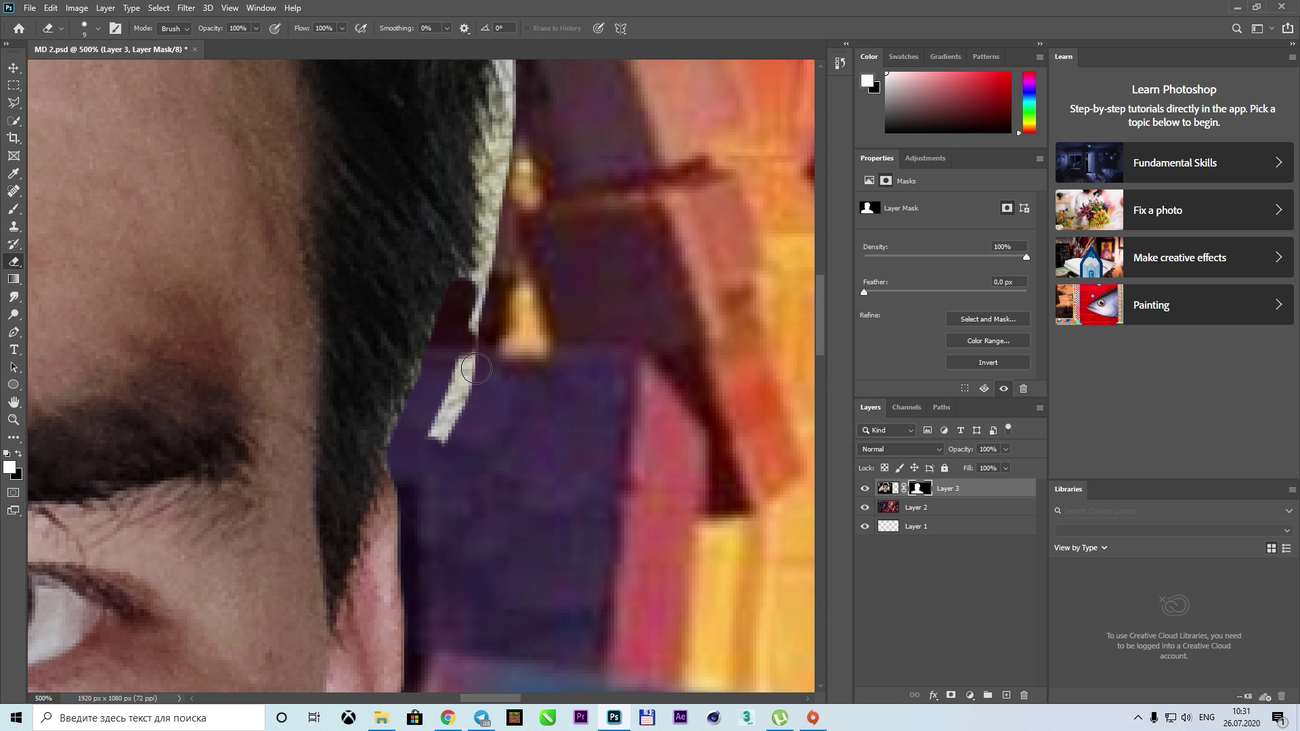
{"action": "scroll", "coordinate": [427, 555], "scroll_direction": "up", "scroll_amount": 2}
{"action": "left_click_drag", "start_coordinate": [461, 412], "coordinate": [478, 377]}
{"action": "scroll", "coordinate": [449, 607], "scroll_direction": "up", "scroll_amount": 1}
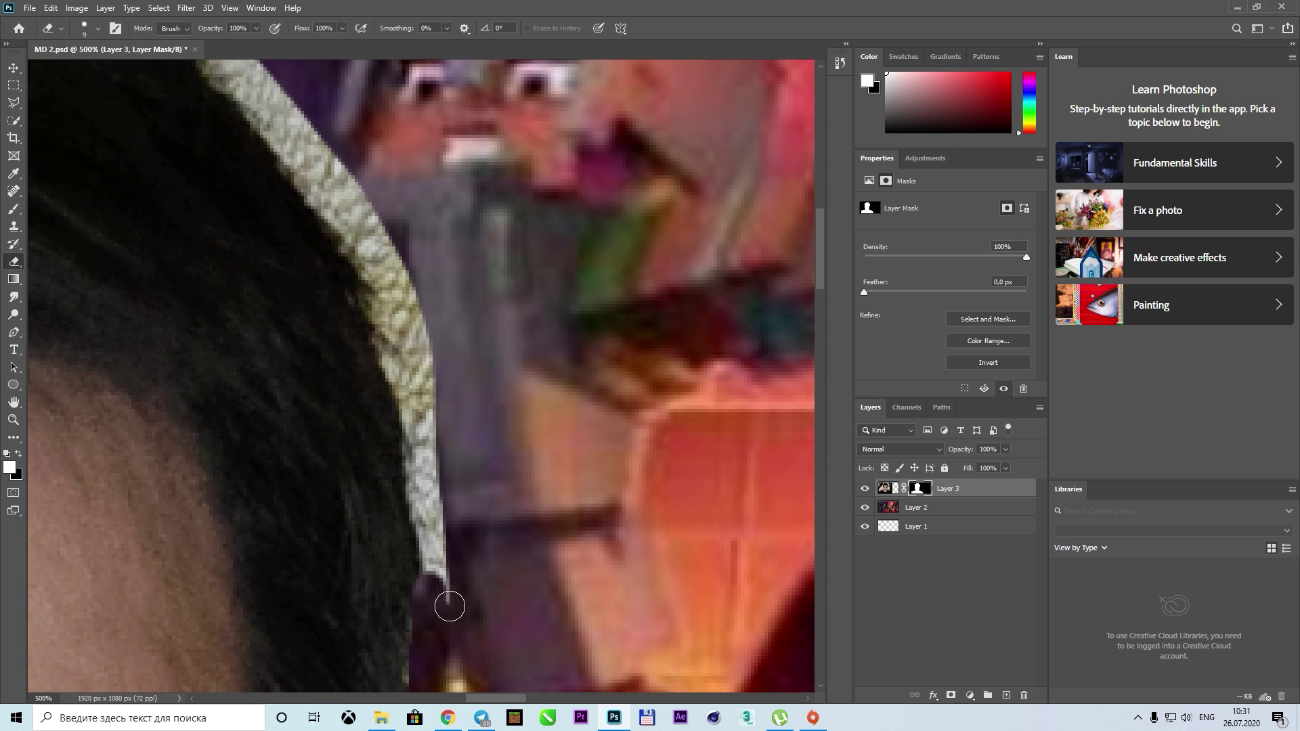
{"action": "left_click_drag", "start_coordinate": [437, 456], "coordinate": [380, 251]}
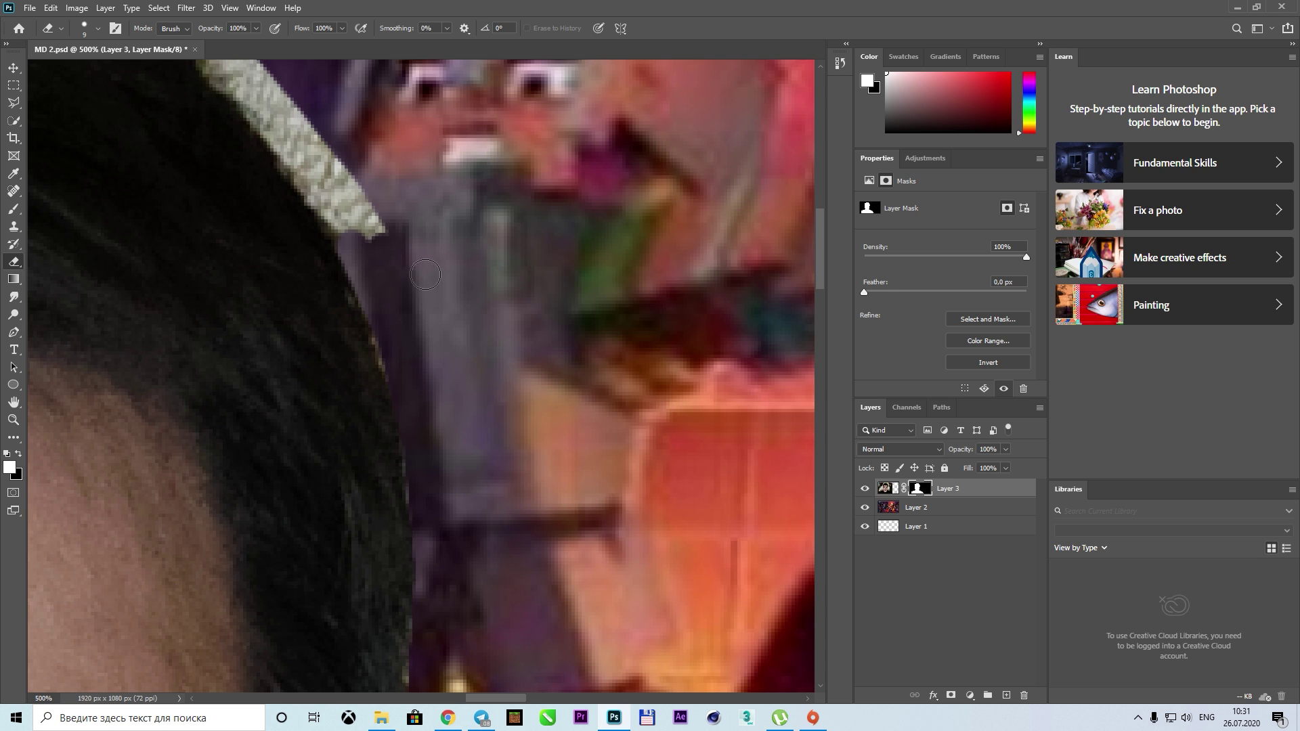
Erase the pale fringe around and along the top of the hair
{"action": "scroll", "coordinate": [470, 581], "scroll_direction": "up", "scroll_amount": 3}
{"action": "mouse_move", "coordinate": [489, 582]}
{"action": "left_mouse_down"}
{"action": "mouse_move", "coordinate": [362, 420]}
{"action": "mouse_move", "coordinate": [467, 561]}
{"action": "mouse_move", "coordinate": [387, 468]}
{"action": "mouse_move", "coordinate": [343, 444]}
{"action": "left_mouse_up"}
{"action": "scroll", "coordinate": [466, 560], "scroll_direction": "up", "scroll_amount": 1}
{"action": "scroll", "coordinate": [442, 514], "scroll_direction": "up", "scroll_amount": 1}
{"action": "mouse_move", "coordinate": [433, 508]}
{"action": "left_mouse_down"}
{"action": "mouse_move", "coordinate": [478, 530]}
{"action": "mouse_move", "coordinate": [498, 510]}
{"action": "left_mouse_up"}
{"action": "left_click_drag", "start_coordinate": [467, 467], "coordinate": [203, 366]}
{"action": "scroll", "coordinate": [203, 366], "scroll_direction": "up", "scroll_amount": 1}
{"action": "scroll", "coordinate": [203, 366], "scroll_direction": "left", "scroll_amount": 1}
{"action": "left_click_drag", "start_coordinate": [596, 433], "coordinate": [332, 434]}
{"action": "scroll", "coordinate": [432, 473], "scroll_direction": "down", "scroll_amount": 1}
{"action": "scroll", "coordinate": [432, 473], "scroll_direction": "left", "scroll_amount": 2}
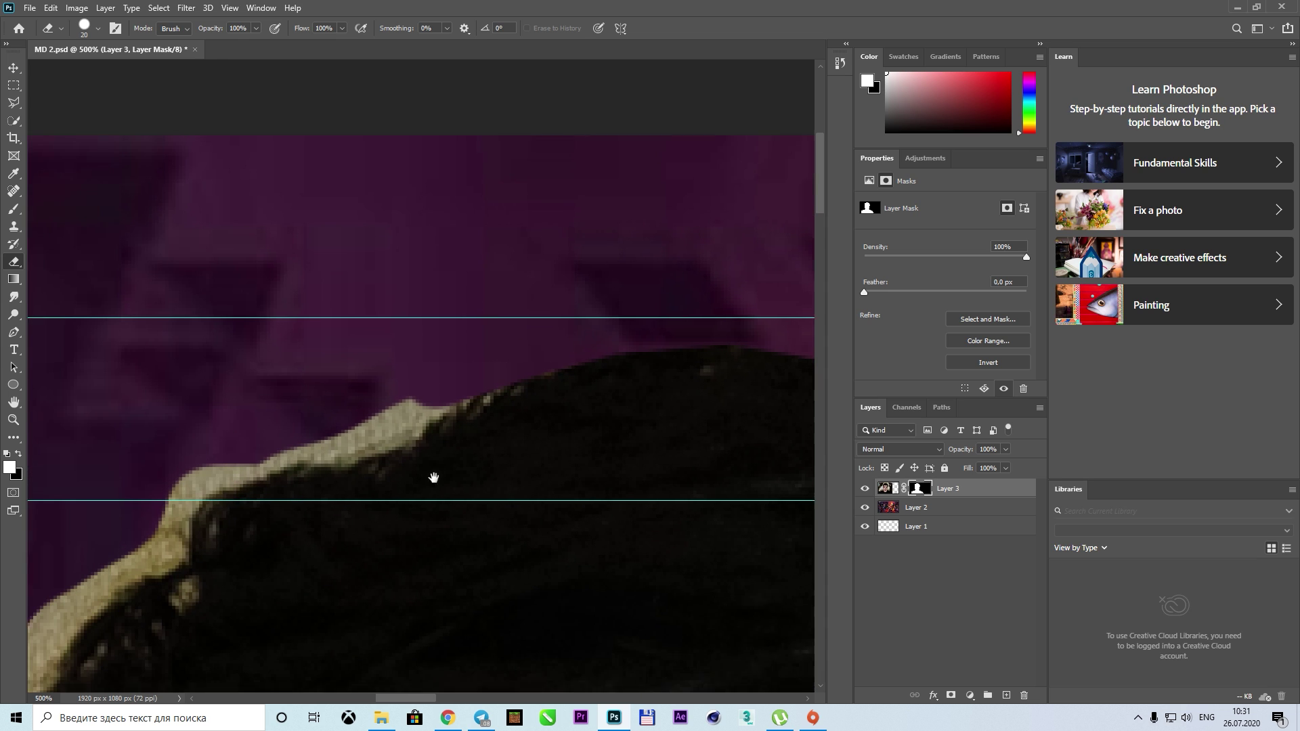
{"action": "mouse_move", "coordinate": [154, 507]}
{"action": "left_mouse_down"}
{"action": "mouse_move", "coordinate": [209, 447]}
{"action": "mouse_move", "coordinate": [472, 331]}
{"action": "left_mouse_up"}
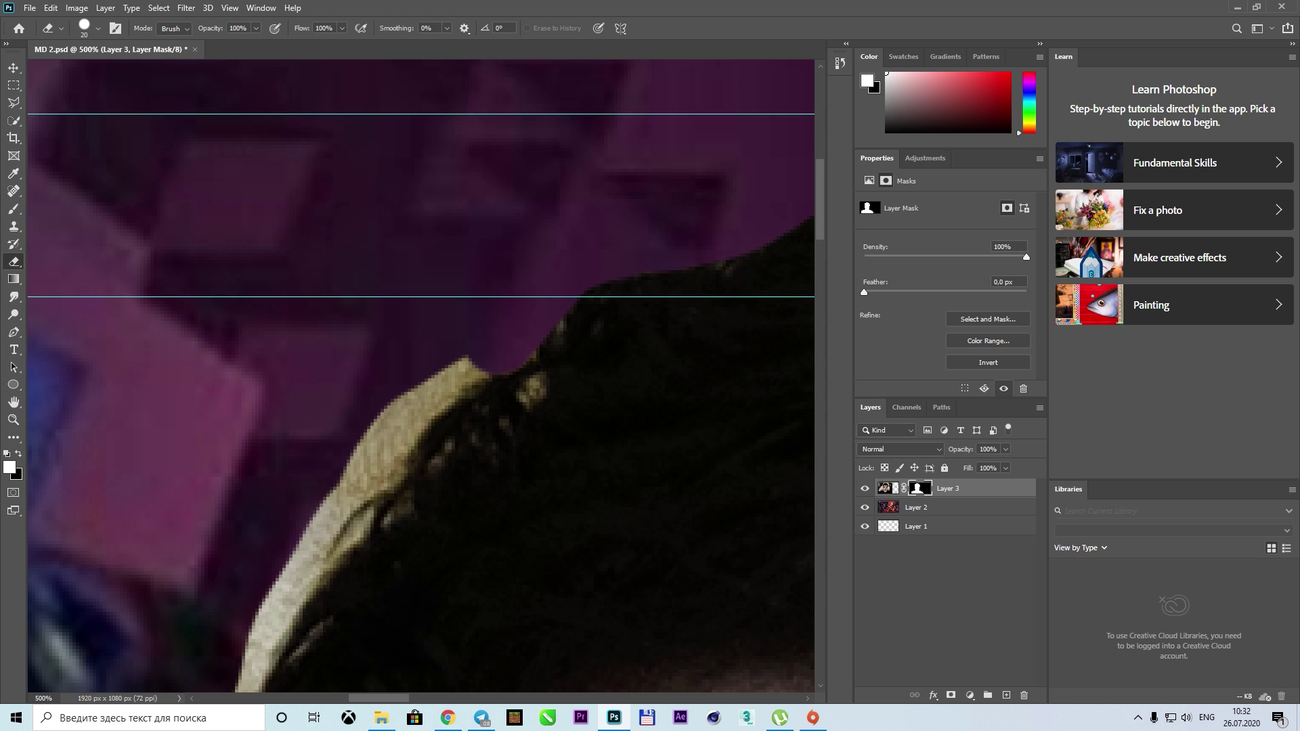
{"action": "mouse_move", "coordinate": [374, 438]}
{"action": "left_mouse_down"}
{"action": "mouse_move", "coordinate": [474, 366]}
{"action": "mouse_move", "coordinate": [353, 338]}
{"action": "mouse_move", "coordinate": [380, 311]}
{"action": "left_mouse_up"}
{"action": "left_click_drag", "start_coordinate": [339, 420], "coordinate": [335, 542]}
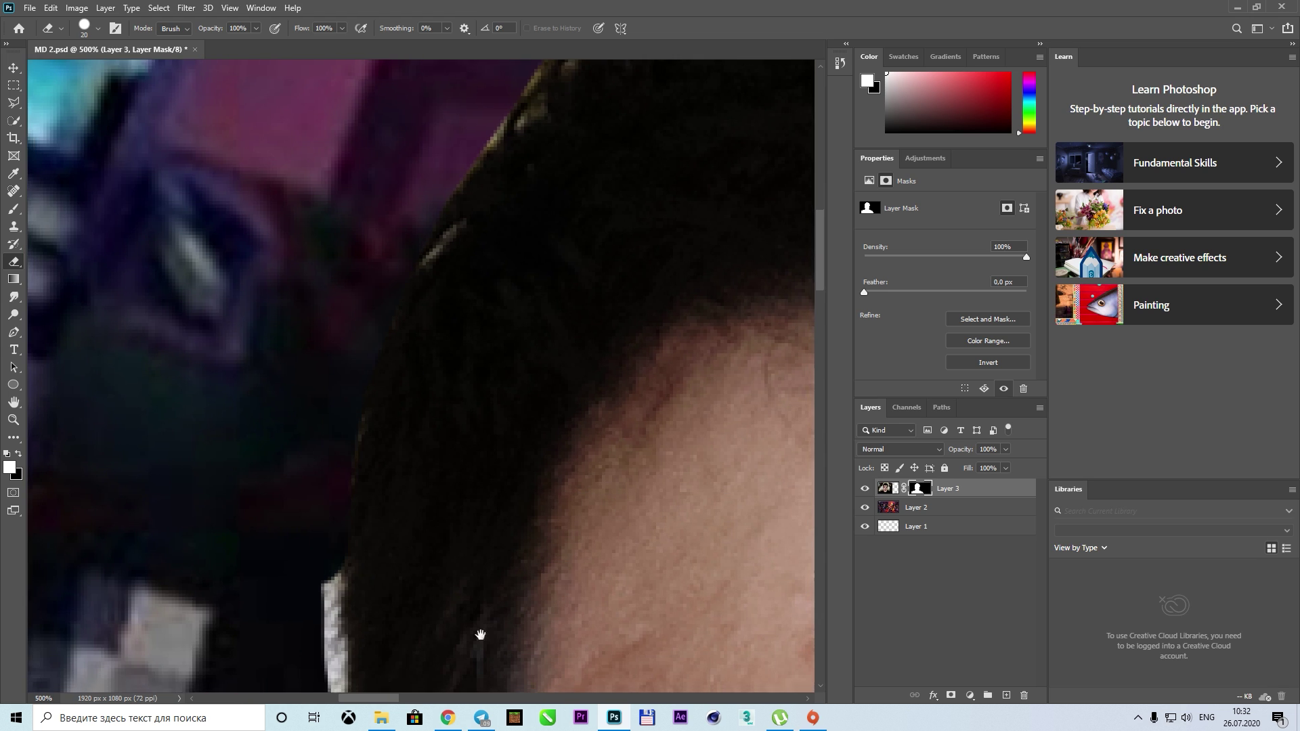
Erase the white fringe beside the earlobe, below the ear and along the neck
{"action": "left_click_drag", "start_coordinate": [481, 635], "coordinate": [339, 233]}
{"action": "mouse_move", "coordinate": [386, 576]}
{"action": "left_mouse_down"}
{"action": "mouse_move", "coordinate": [374, 439]}
{"action": "mouse_move", "coordinate": [379, 474]}
{"action": "left_mouse_up"}
{"action": "scroll", "coordinate": [406, 434], "scroll_direction": "down", "scroll_amount": 2}
{"action": "scroll", "coordinate": [384, 386], "scroll_direction": "down", "scroll_amount": 1}
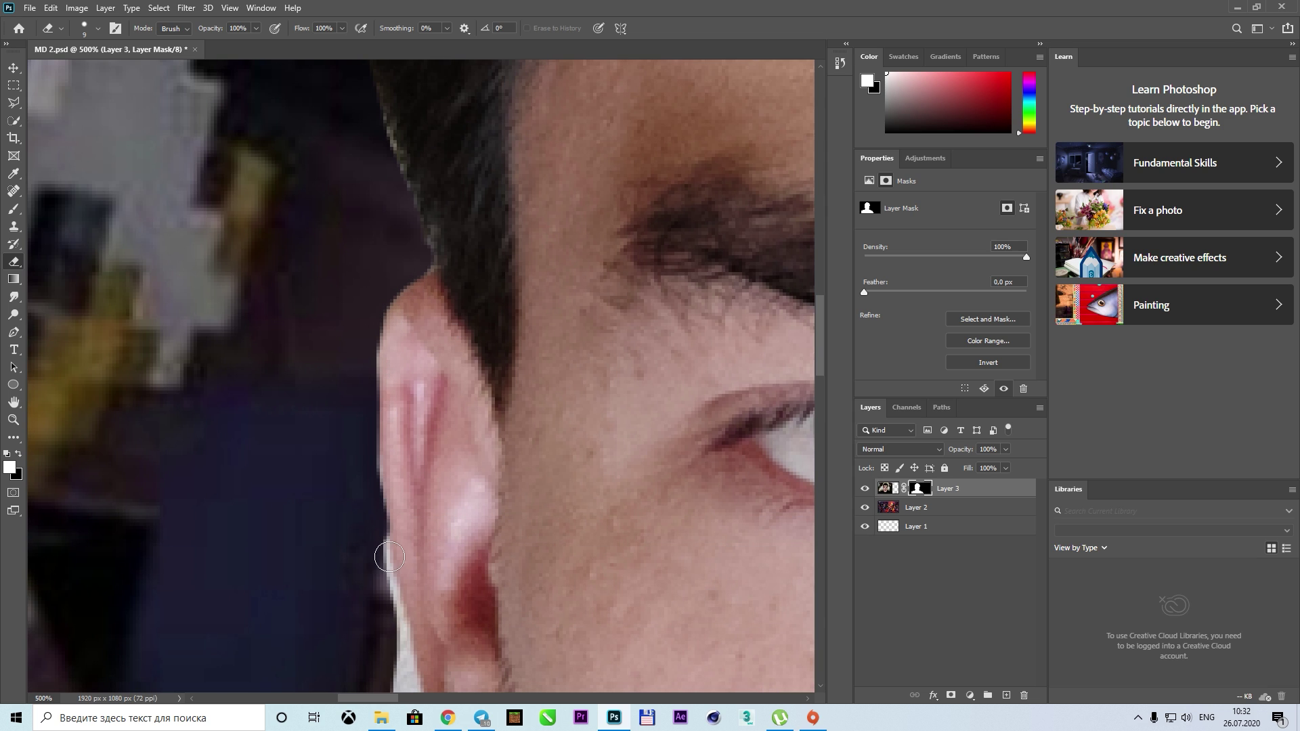
{"action": "scroll", "coordinate": [390, 556], "scroll_direction": "down", "scroll_amount": 4}
{"action": "left_click_drag", "start_coordinate": [395, 338], "coordinate": [388, 473]}
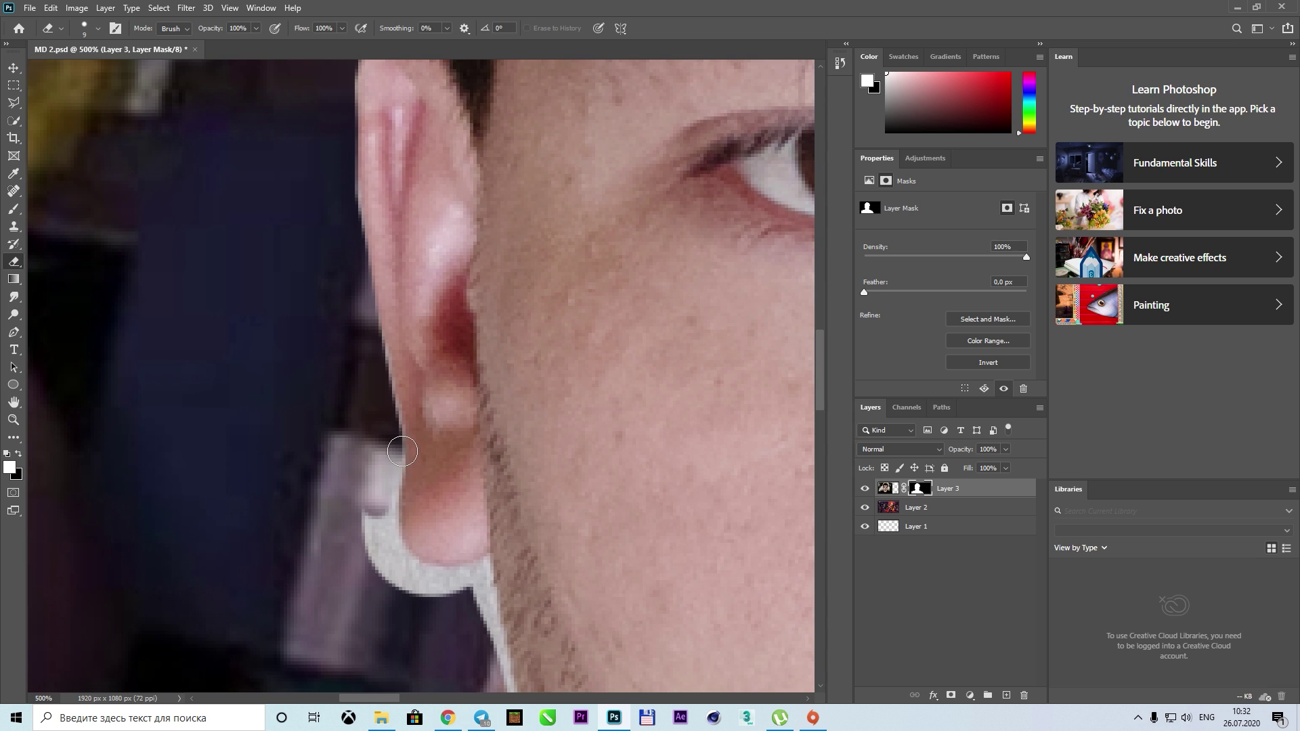
{"action": "scroll", "coordinate": [387, 433], "scroll_direction": "down", "scroll_amount": 1}
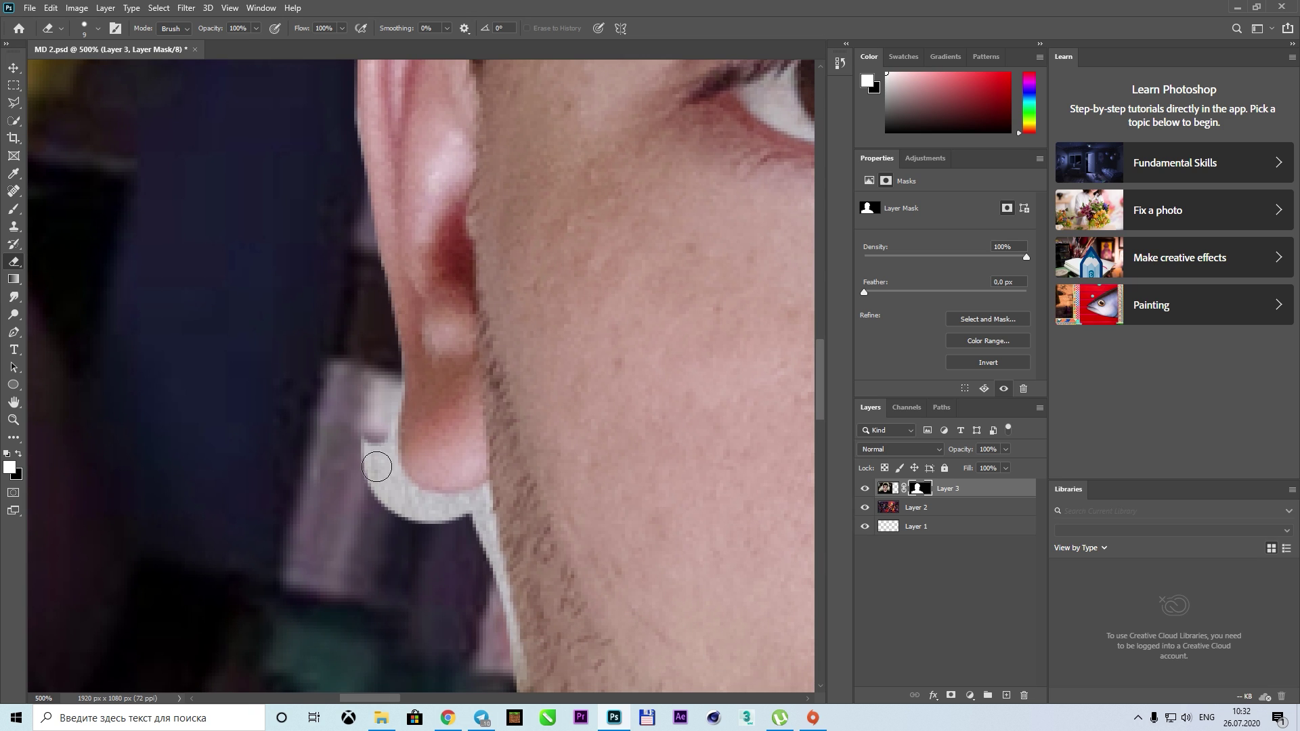
{"action": "left_click_drag", "start_coordinate": [376, 466], "coordinate": [392, 474]}
{"action": "scroll", "coordinate": [380, 407], "scroll_direction": "down", "scroll_amount": 1}
{"action": "left_click_drag", "start_coordinate": [364, 368], "coordinate": [387, 435]}
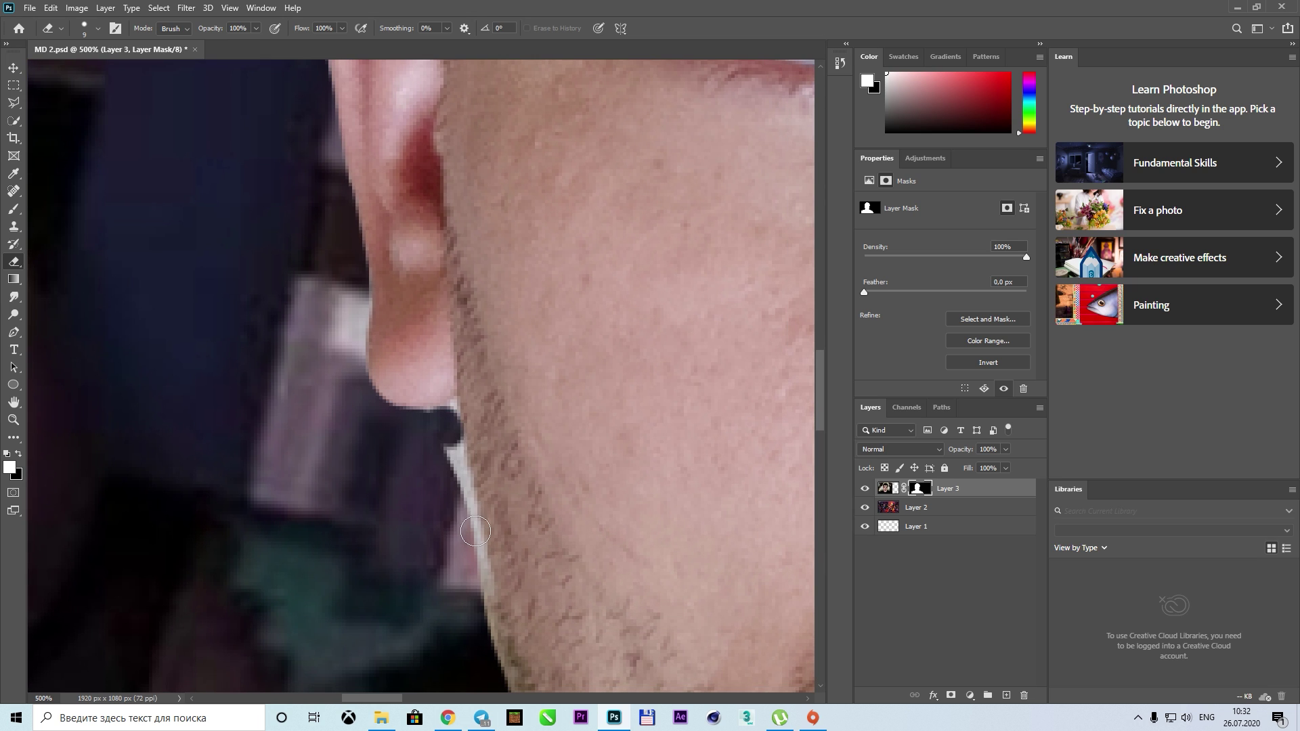
{"action": "left_click_drag", "start_coordinate": [475, 531], "coordinate": [466, 492]}
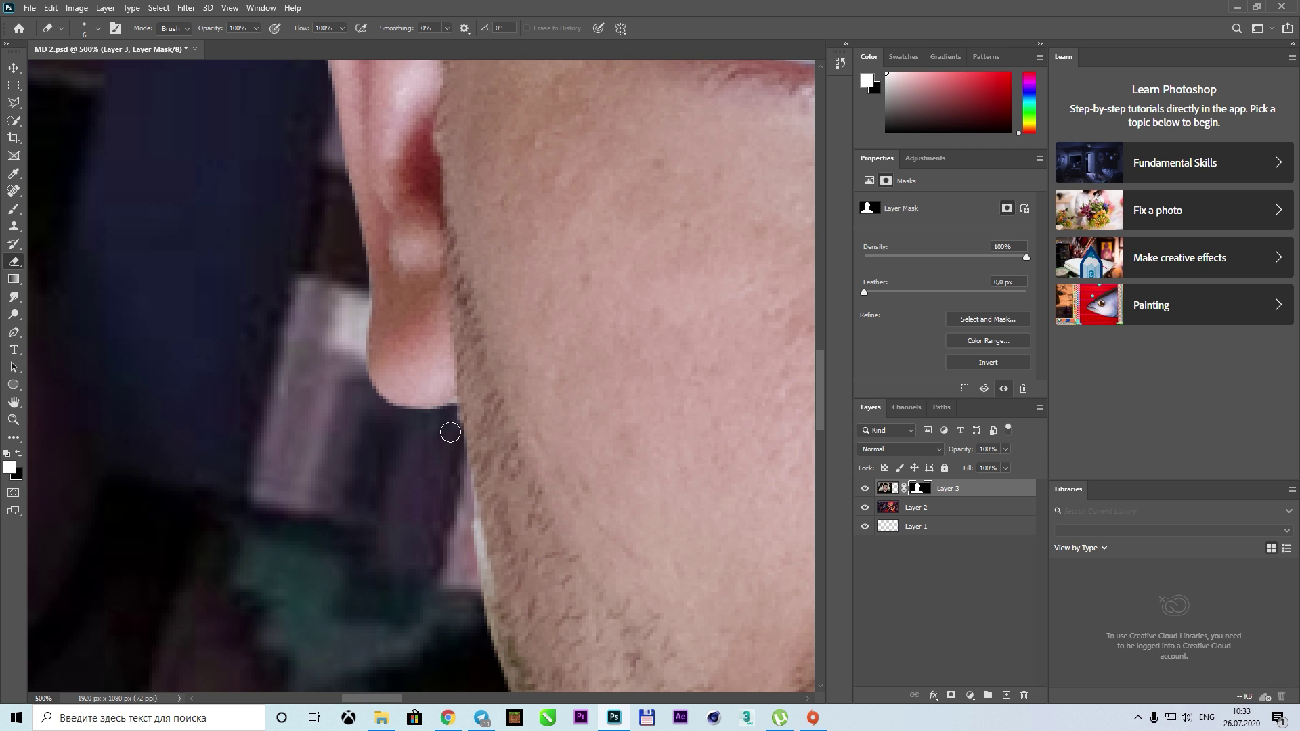
Erase the gold fringe along the shirt top and collar edge
{"action": "scroll", "coordinate": [412, 323], "scroll_direction": "down", "scroll_amount": 4}
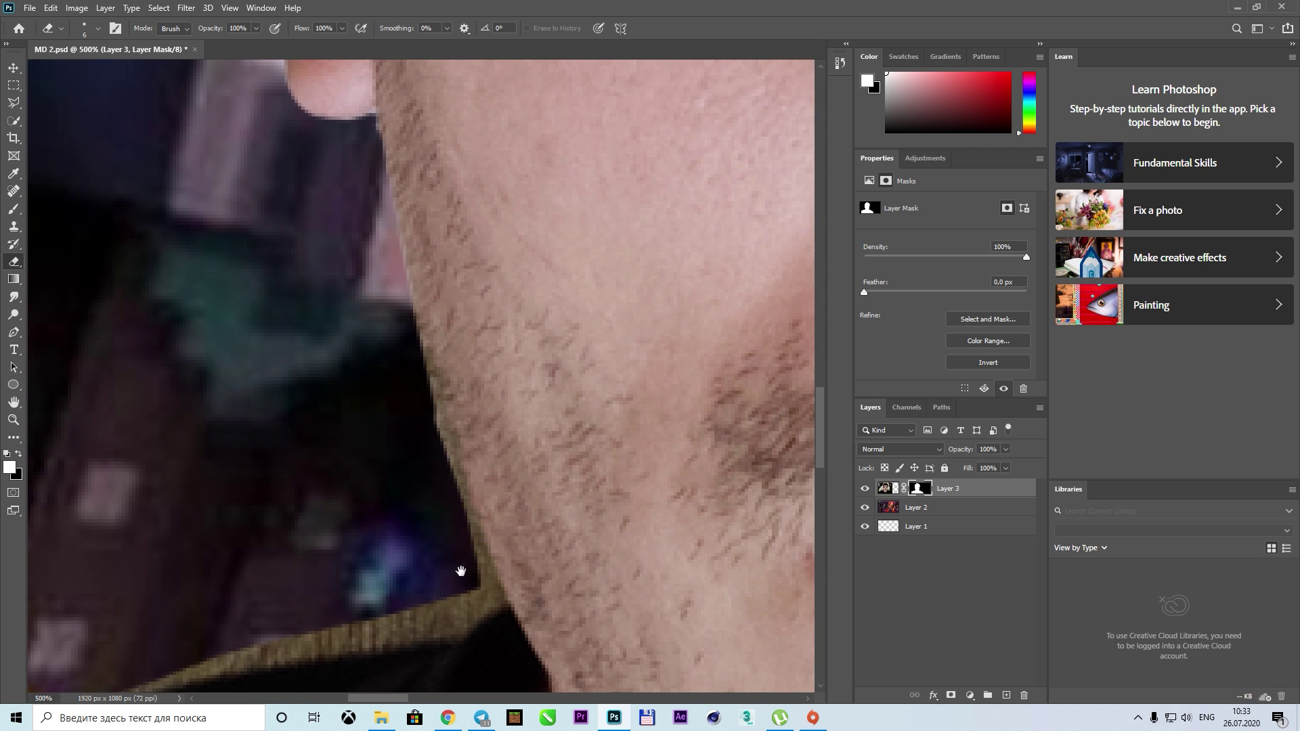
{"action": "left_click_drag", "start_coordinate": [461, 571], "coordinate": [471, 471]}
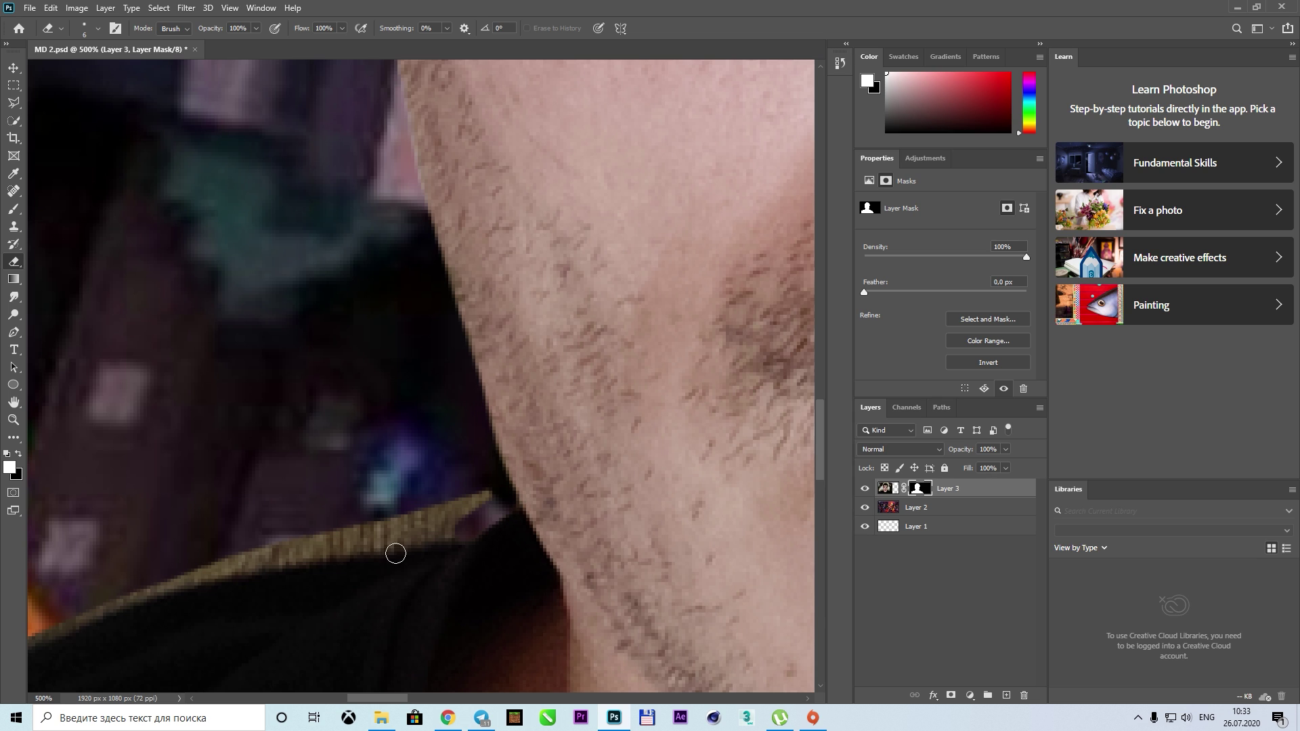
{"action": "mouse_move", "coordinate": [449, 530]}
{"action": "left_mouse_down"}
{"action": "mouse_move", "coordinate": [350, 556]}
{"action": "mouse_move", "coordinate": [619, 406]}
{"action": "left_mouse_up"}
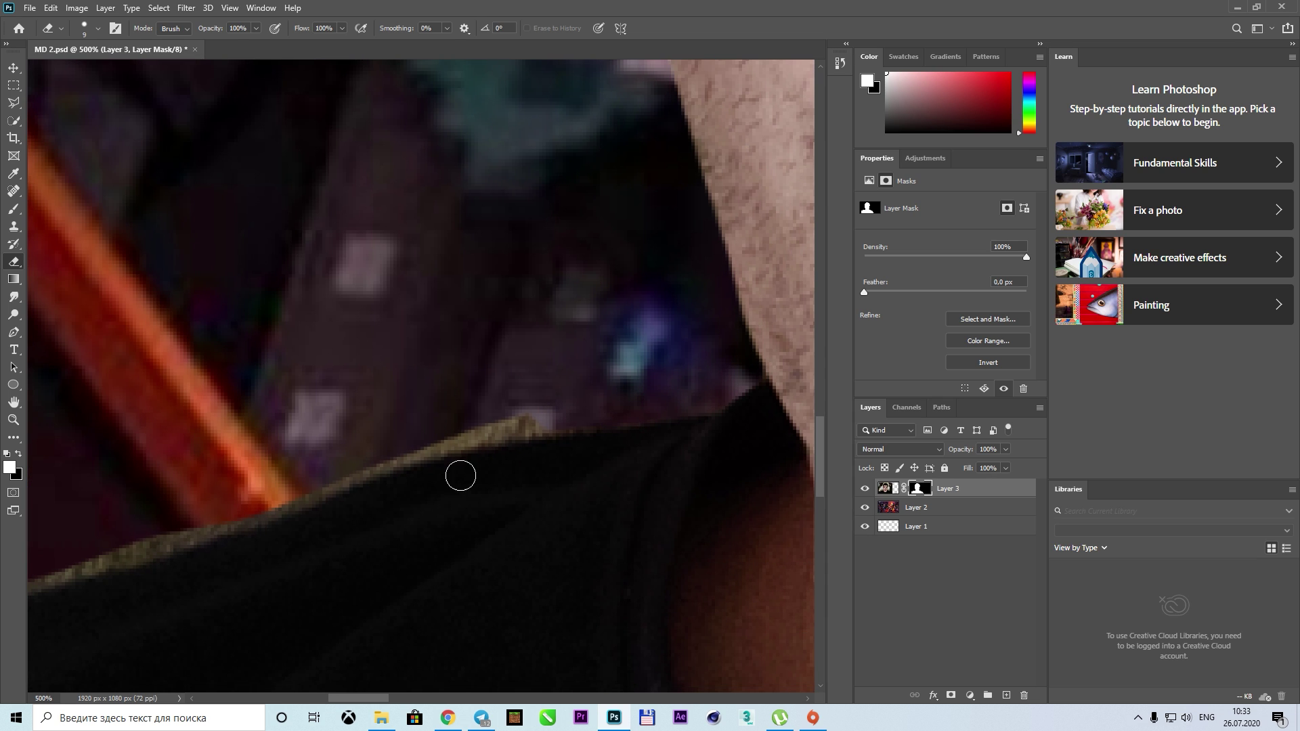
{"action": "mouse_move", "coordinate": [363, 470]}
{"action": "left_mouse_down"}
{"action": "mouse_move", "coordinate": [577, 357]}
{"action": "mouse_move", "coordinate": [423, 414]}
{"action": "left_mouse_up"}
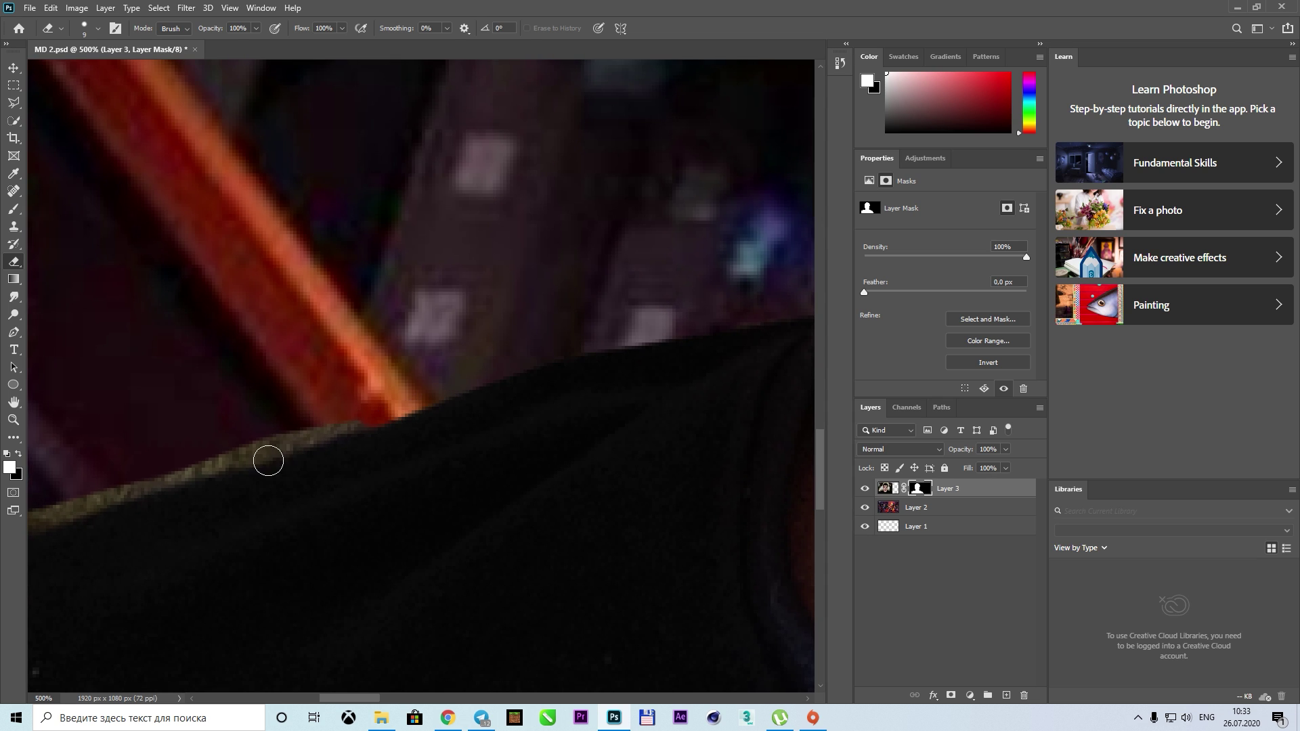
{"action": "left_click_drag", "start_coordinate": [268, 461], "coordinate": [224, 474]}
{"action": "mouse_move", "coordinate": [173, 470]}
{"action": "left_mouse_down"}
{"action": "mouse_move", "coordinate": [572, 348]}
{"action": "mouse_move", "coordinate": [249, 446]}
{"action": "mouse_move", "coordinate": [439, 354]}
{"action": "left_mouse_up"}
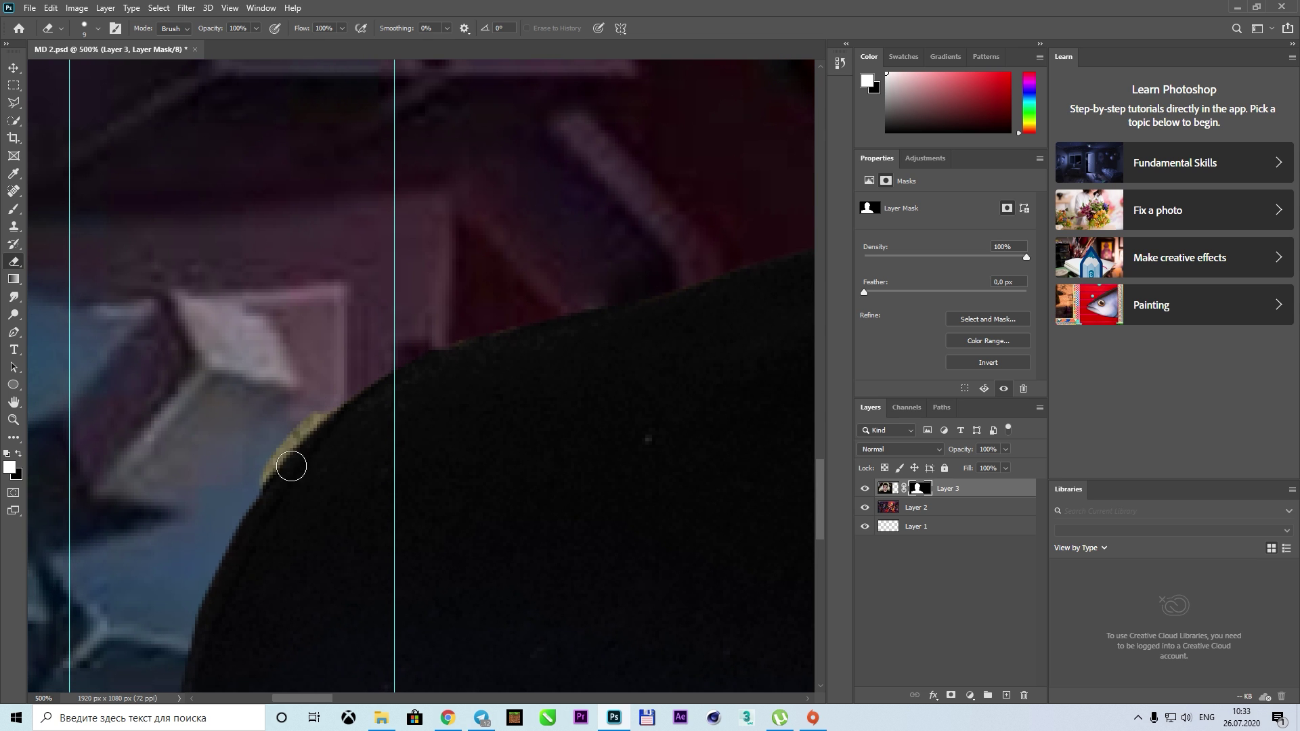
Zoom out and shift the face cutout to the right
{"action": "key", "text": "ctrl+minus"}
{"action": "key", "text": "ctrl+minus"}
{"action": "key", "text": "ctrl+minus"}
{"action": "key", "text": "ctrl+minus"}
{"action": "key", "text": "ctrl+minus"}
{"action": "key", "text": "v"}
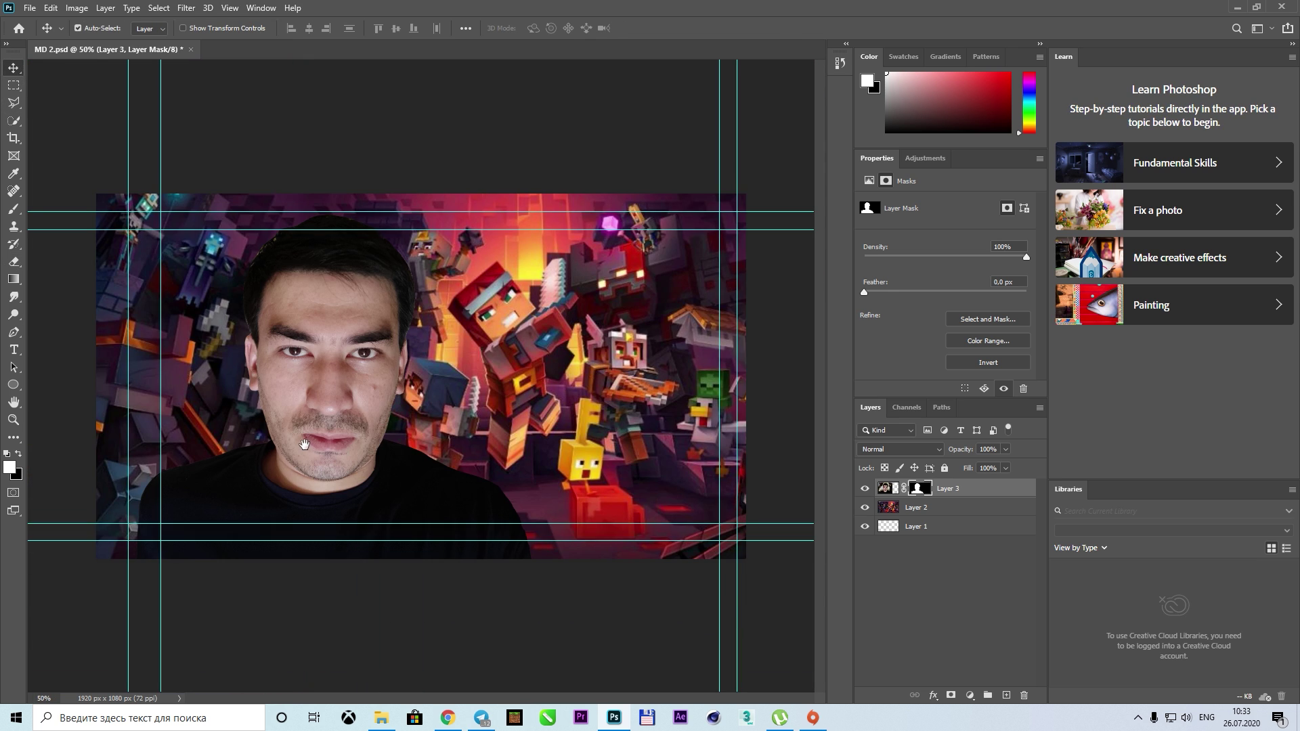
{"action": "mouse_move", "coordinate": [301, 424]}
{"action": "left_mouse_down"}
{"action": "mouse_move", "coordinate": [320, 422]}
{"action": "mouse_move", "coordinate": [306, 439]}
{"action": "mouse_move", "coordinate": [273, 402]}
{"action": "mouse_move", "coordinate": [310, 377]}
{"action": "left_mouse_up"}
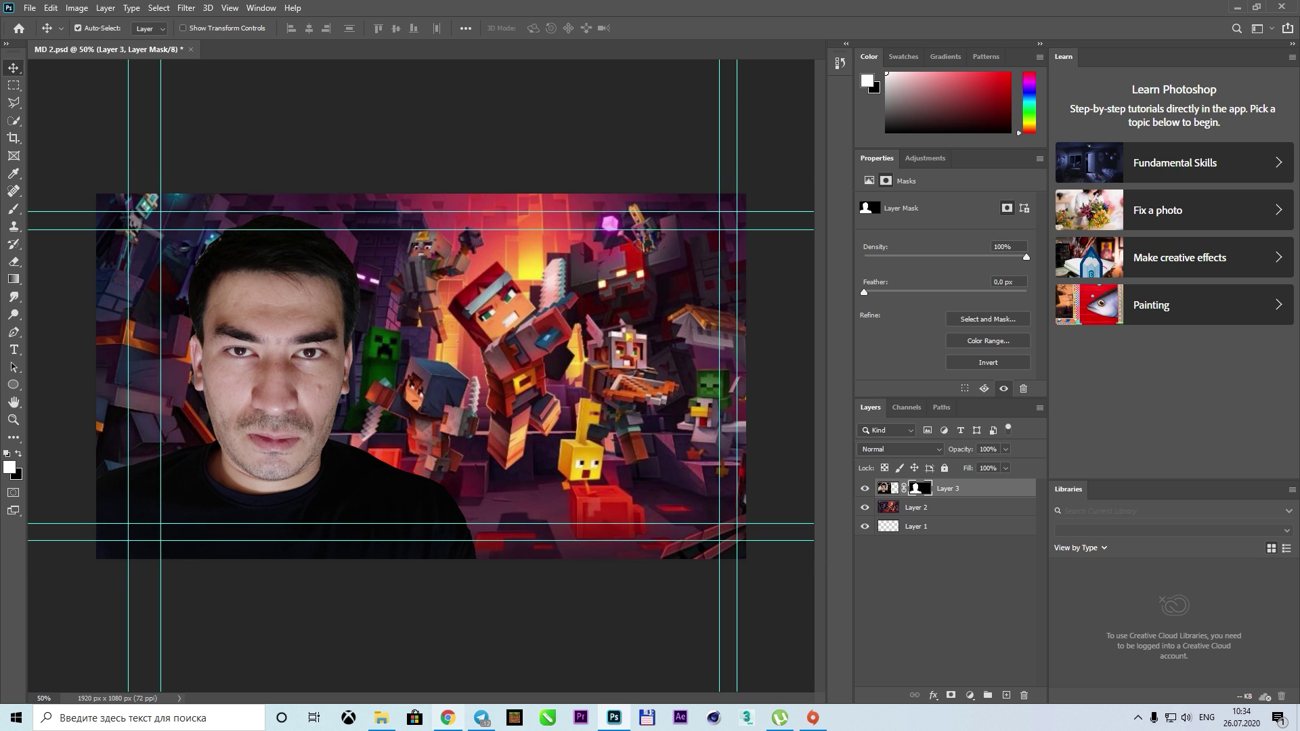
Search images for a Minecraft torch ('факел из ма') and copy the pixel torch picture
{"action": "left_click", "coordinate": [448, 718]}
{"action": "key", "text": "ctrl+t"}
{"action": "key", "text": "alt+shift"}
{"action": "type", "text": "факел из ма"}
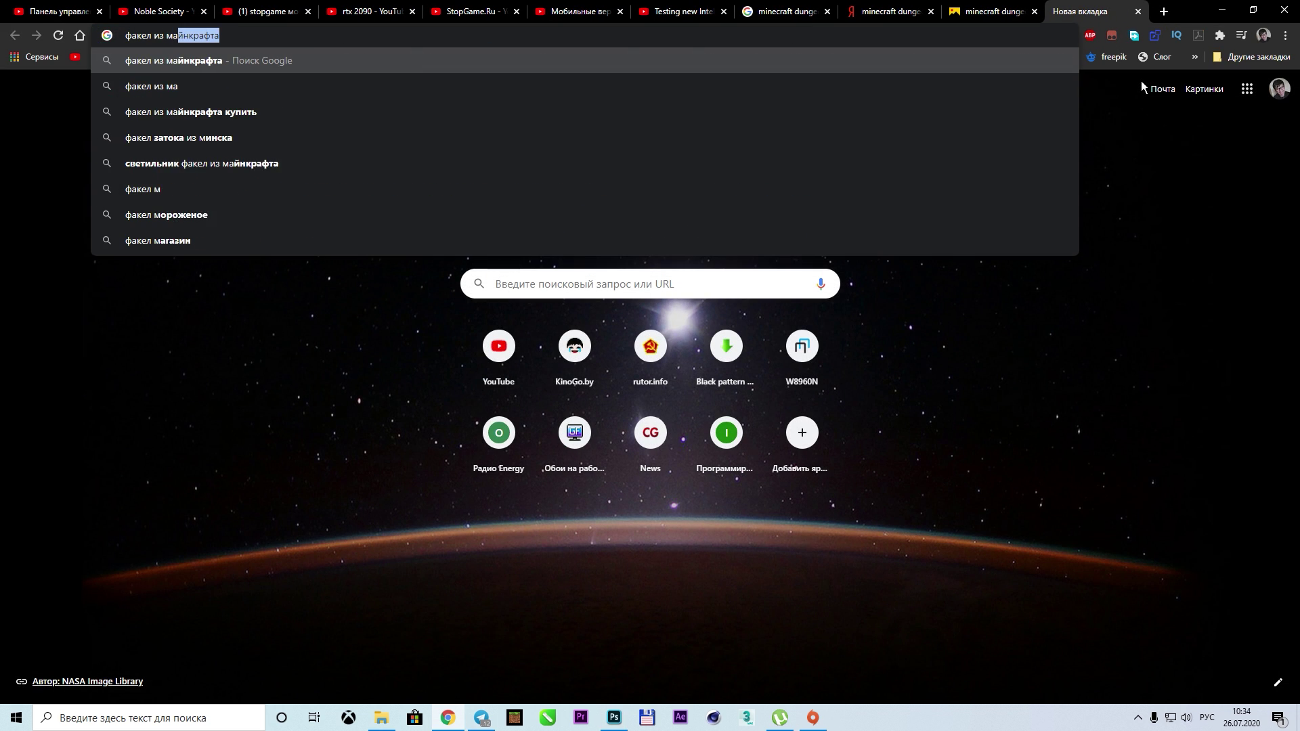
{"action": "key", "text": "Return"}
{"action": "left_click", "coordinate": [200, 137]}
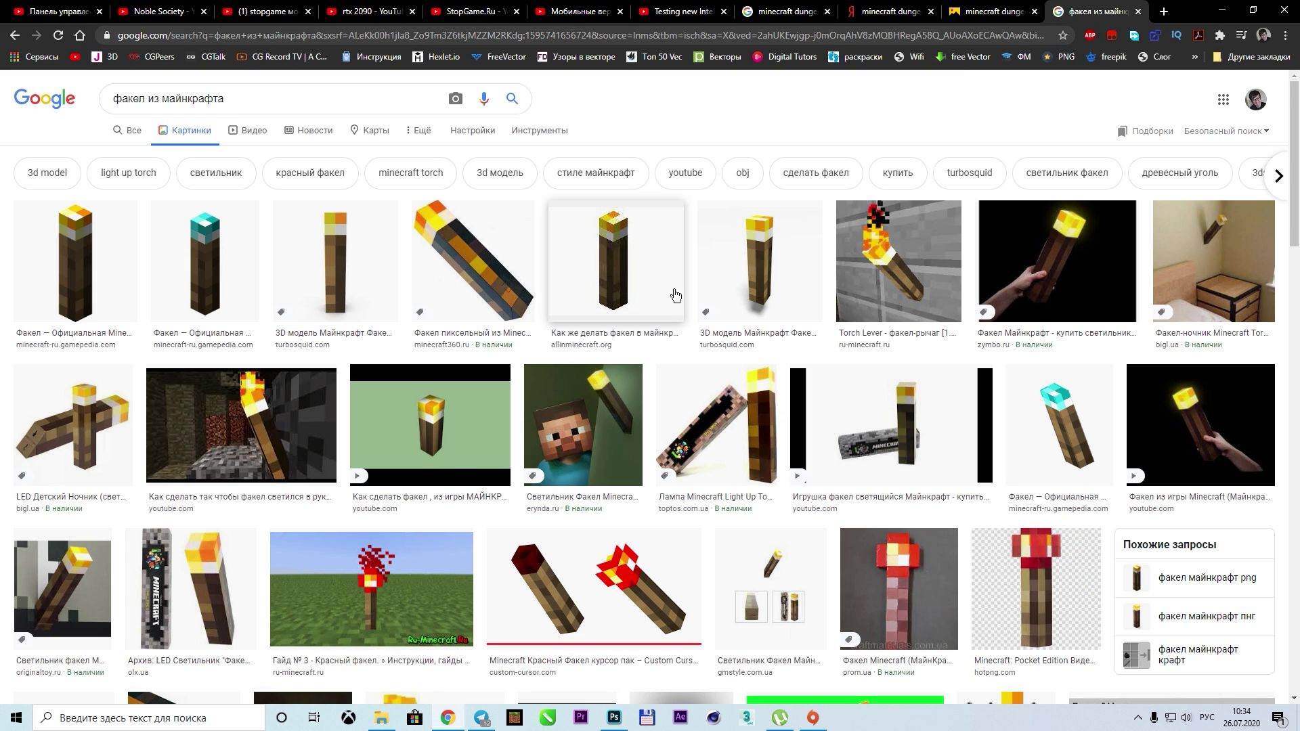
{"action": "left_click", "coordinate": [388, 247]}
{"action": "right_click", "coordinate": [1003, 311]}
{"action": "left_click", "coordinate": [1118, 470]}
{"action": "key", "text": "alt+Tab"}
Paste the pixel torch and mask away its white background with an inverted quick selection
{"action": "key", "text": "ctrl+v"}
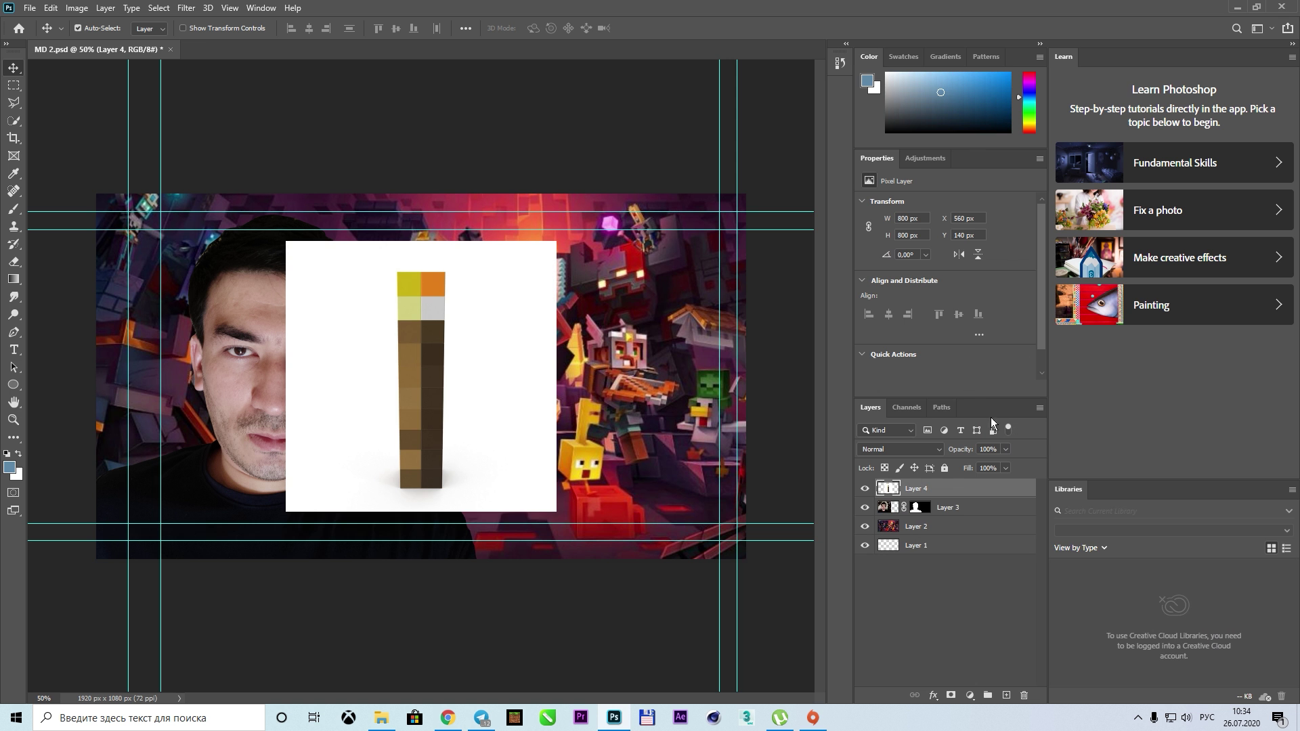
{"action": "left_click", "coordinate": [14, 121]}
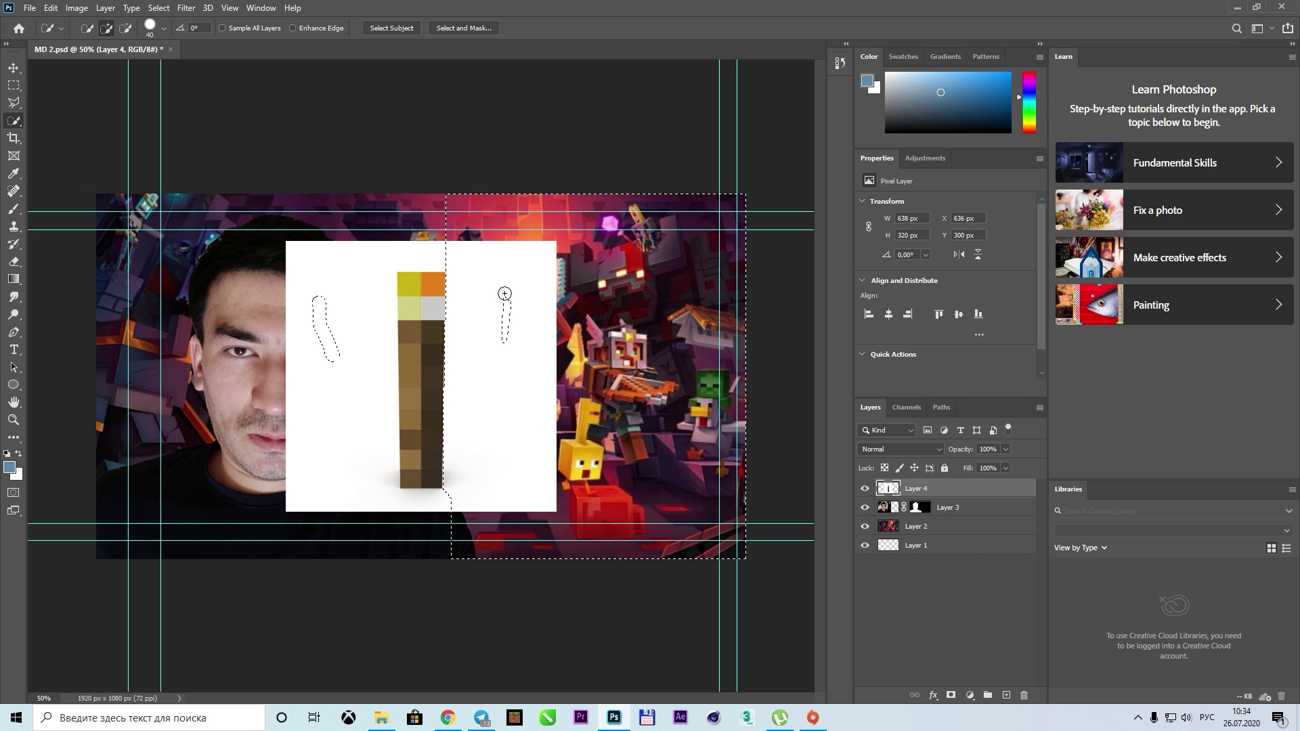
{"action": "mouse_move", "coordinate": [504, 293]}
{"action": "left_mouse_down"}
{"action": "mouse_move", "coordinate": [447, 262]}
{"action": "mouse_move", "coordinate": [342, 479]}
{"action": "left_mouse_up"}
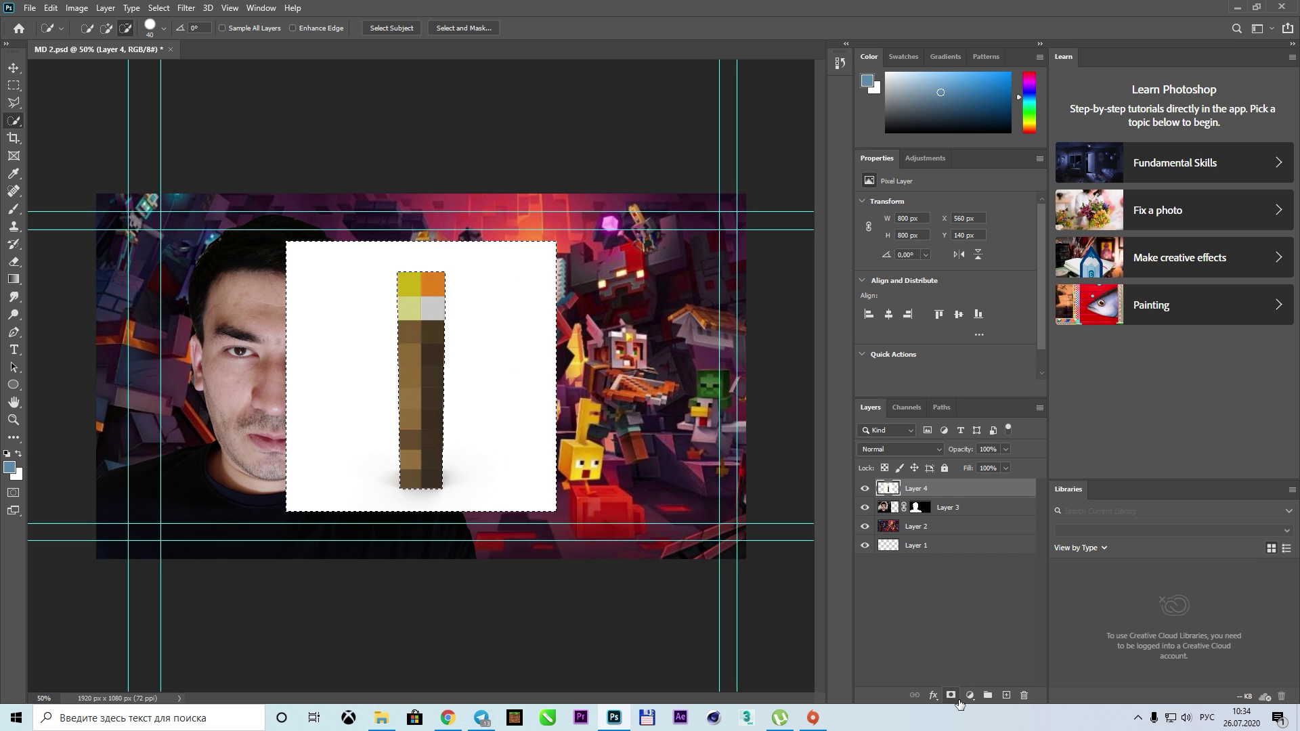
{"action": "left_click", "coordinate": [169, 7]}
{"action": "left_click", "coordinate": [172, 68]}
{"action": "left_click", "coordinate": [951, 695]}
Move the torch left beside the face and tilt it up from the bottom edge
{"action": "left_click", "coordinate": [14, 68]}
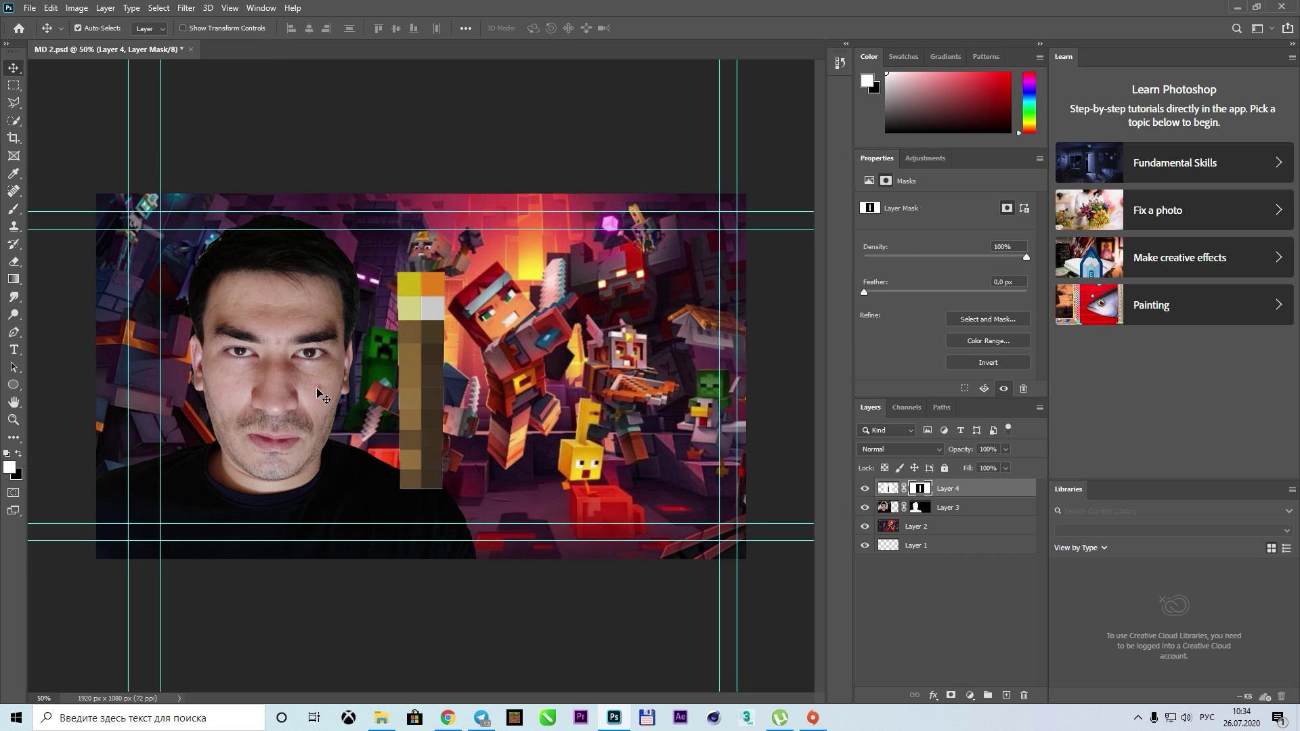
{"action": "mouse_move", "coordinate": [421, 366]}
{"action": "left_mouse_down"}
{"action": "mouse_move", "coordinate": [161, 425]}
{"action": "mouse_move", "coordinate": [270, 609]}
{"action": "left_mouse_up"}
{"action": "key", "text": "ctrl+t"}
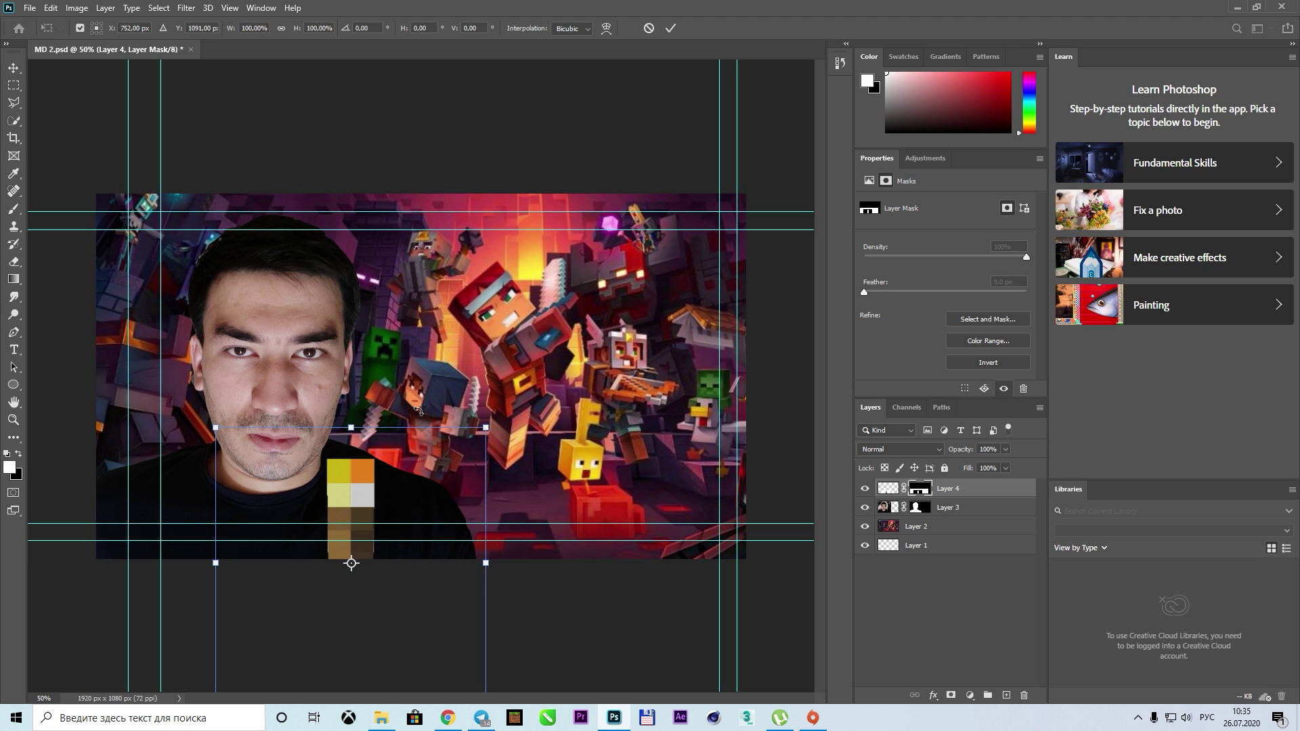
{"action": "mouse_move", "coordinate": [474, 461]}
{"action": "left_mouse_down"}
{"action": "mouse_move", "coordinate": [605, 492]}
{"action": "mouse_move", "coordinate": [516, 607]}
{"action": "left_mouse_up"}
Confirm the torch transform and search Yandex Images for 'плаямя факела'
{"action": "key", "text": "Return"}
{"action": "key", "text": "alt+Tab"}
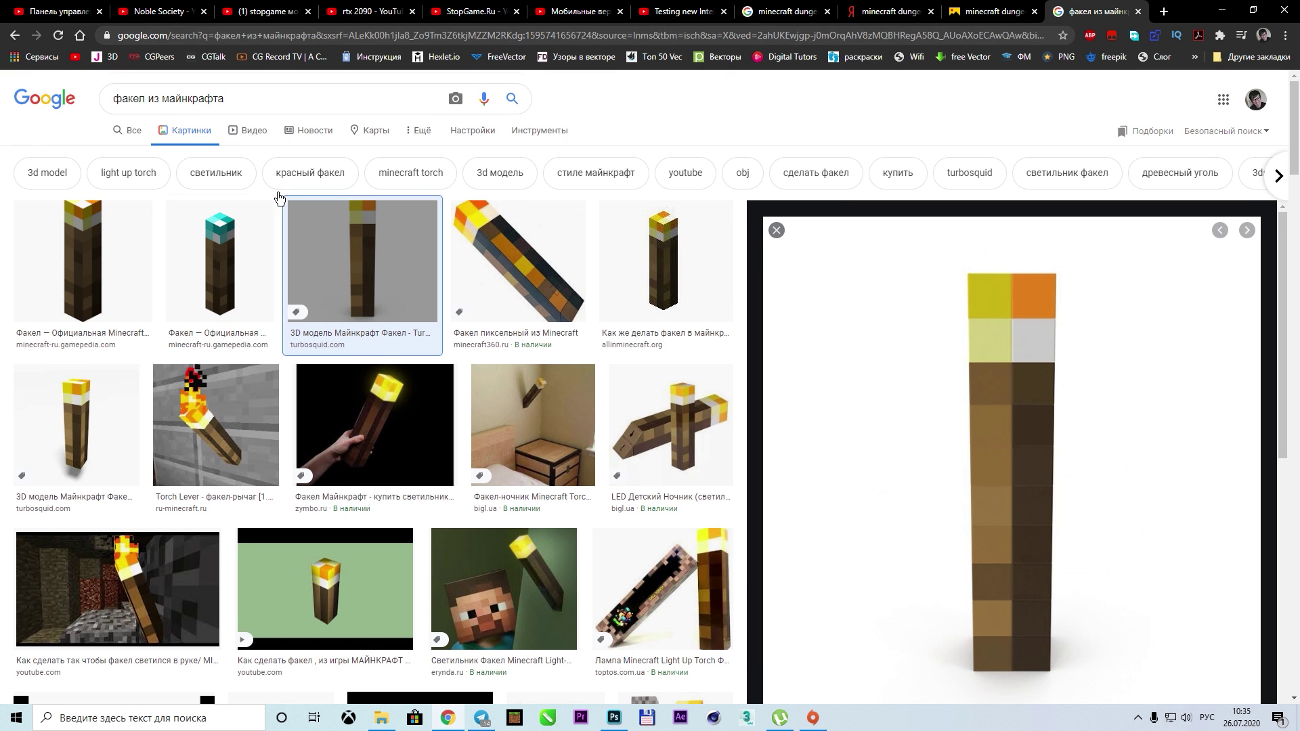
{"action": "key", "text": "ctrl+shift+Tab"}
{"action": "left_click", "coordinate": [1287, 82]}
{"action": "type", "text": "плаям"}
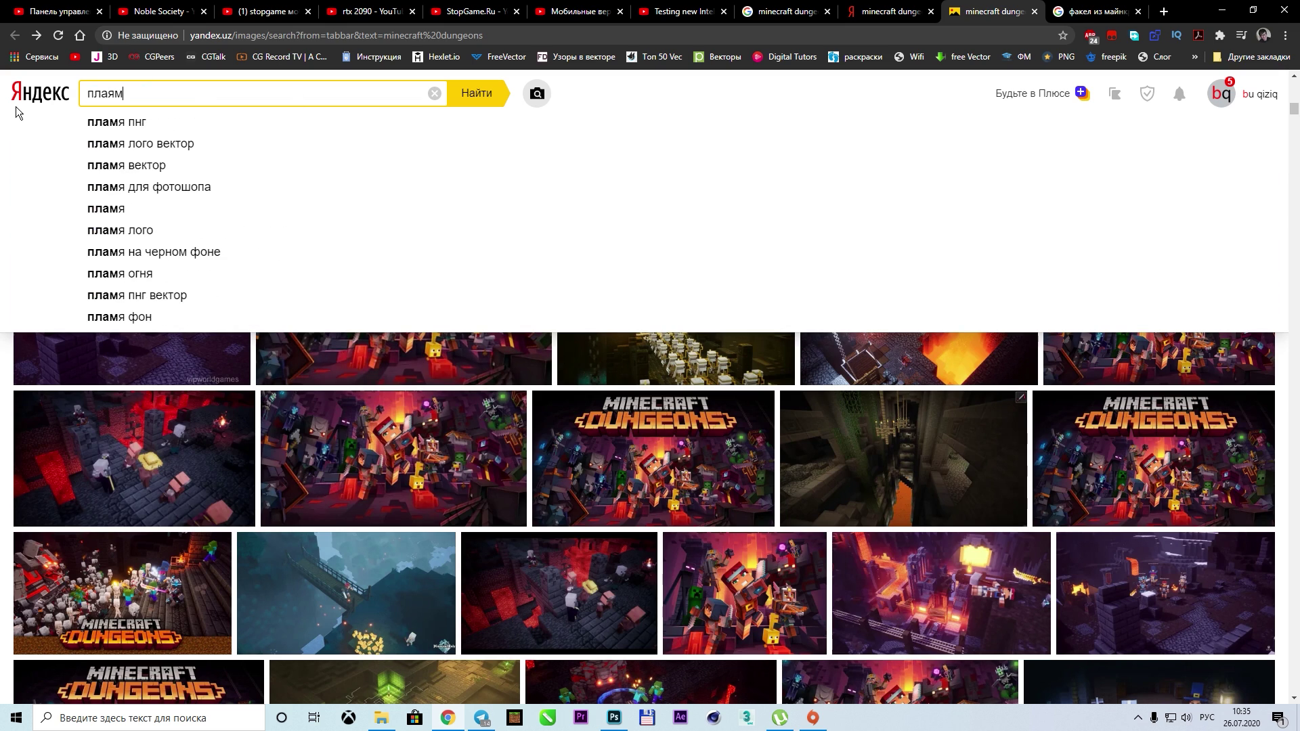
{"action": "type", "text": "я факела"}
{"action": "left_click", "coordinate": [143, 122]}
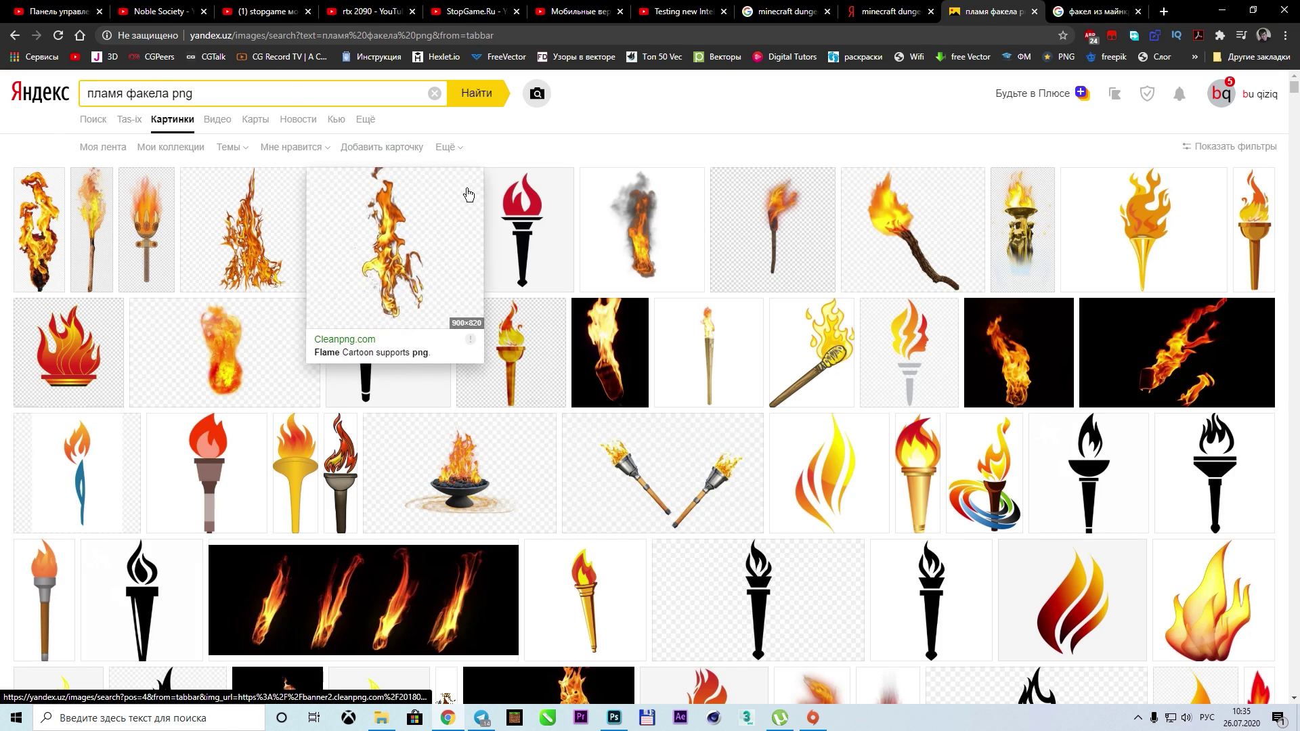
Scroll the torch flame results and open a small flame image
{"action": "scroll", "coordinate": [745, 508], "scroll_direction": "down", "scroll_amount": 1}
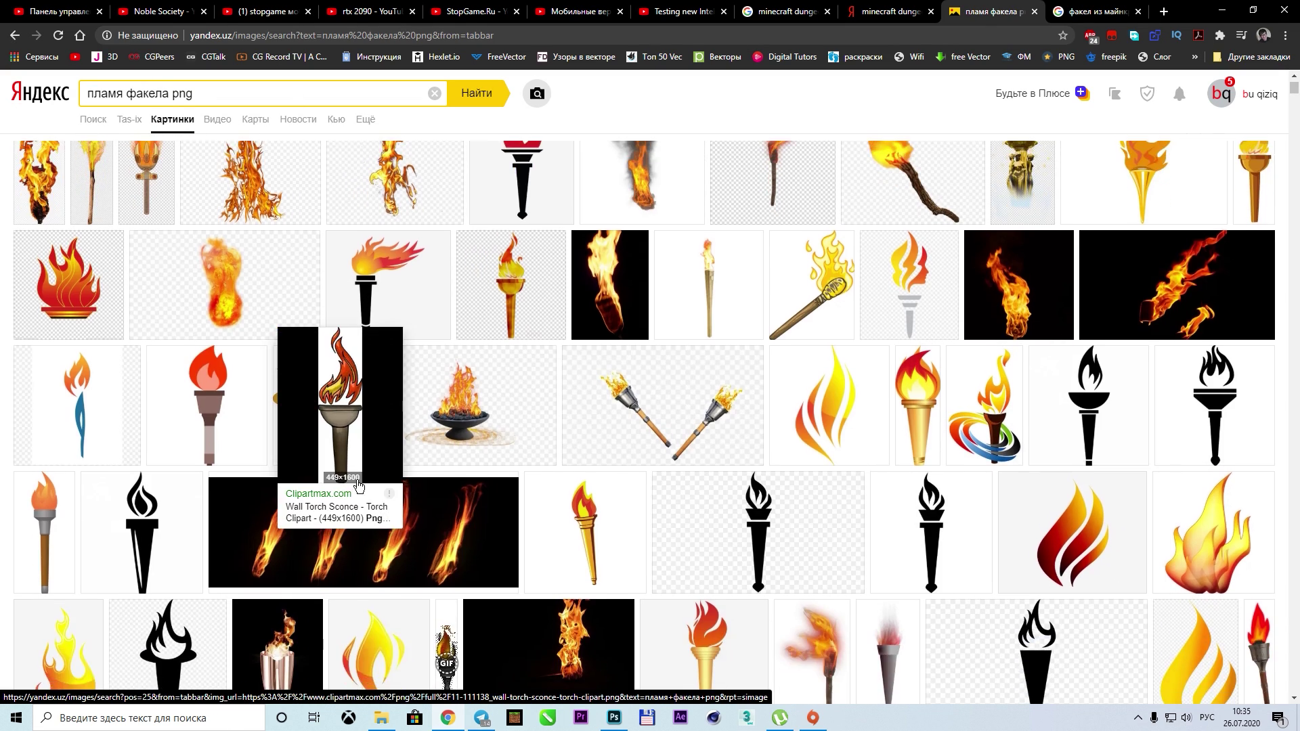
{"action": "scroll", "coordinate": [474, 441], "scroll_direction": "down", "scroll_amount": 2}
{"action": "scroll", "coordinate": [463, 423], "scroll_direction": "down", "scroll_amount": 2}
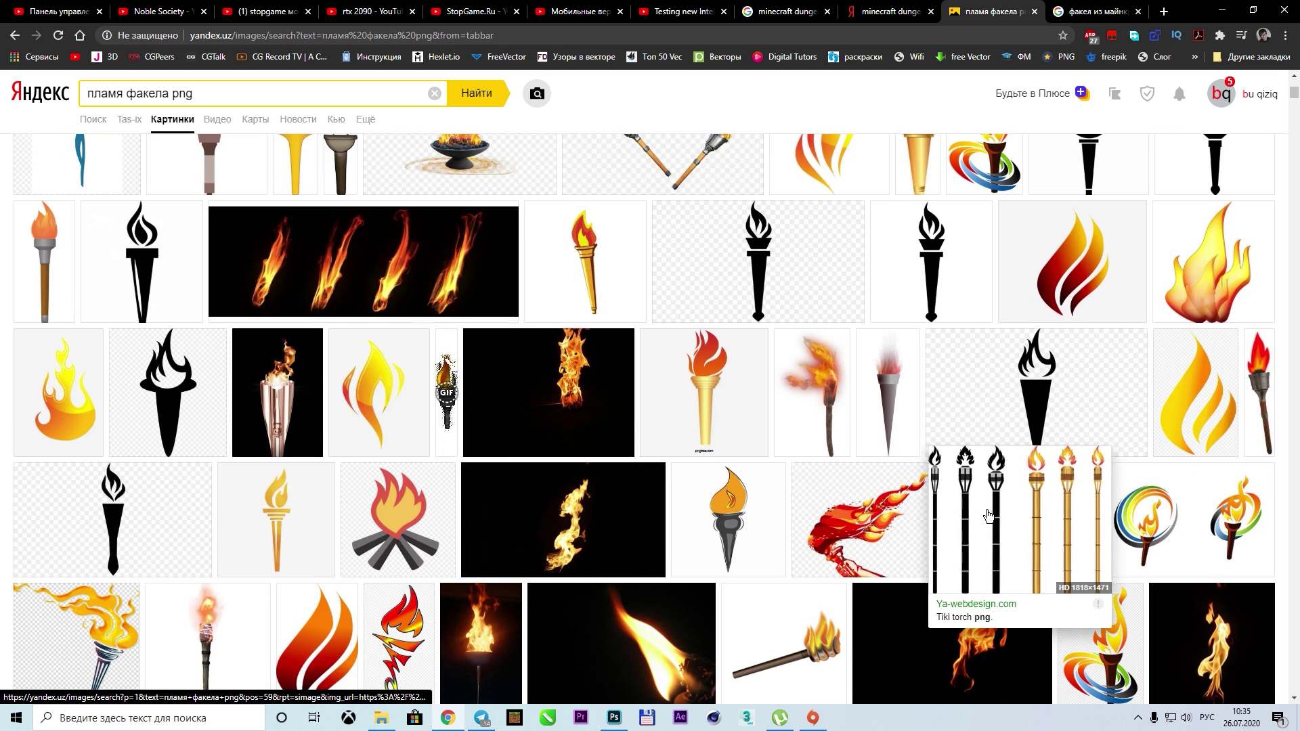
{"action": "scroll", "coordinate": [982, 494], "scroll_direction": "down", "scroll_amount": 4}
{"action": "scroll", "coordinate": [950, 530], "scroll_direction": "down", "scroll_amount": 3}
{"action": "left_click", "coordinate": [82, 325]}
{"action": "right_click", "coordinate": [493, 324]}
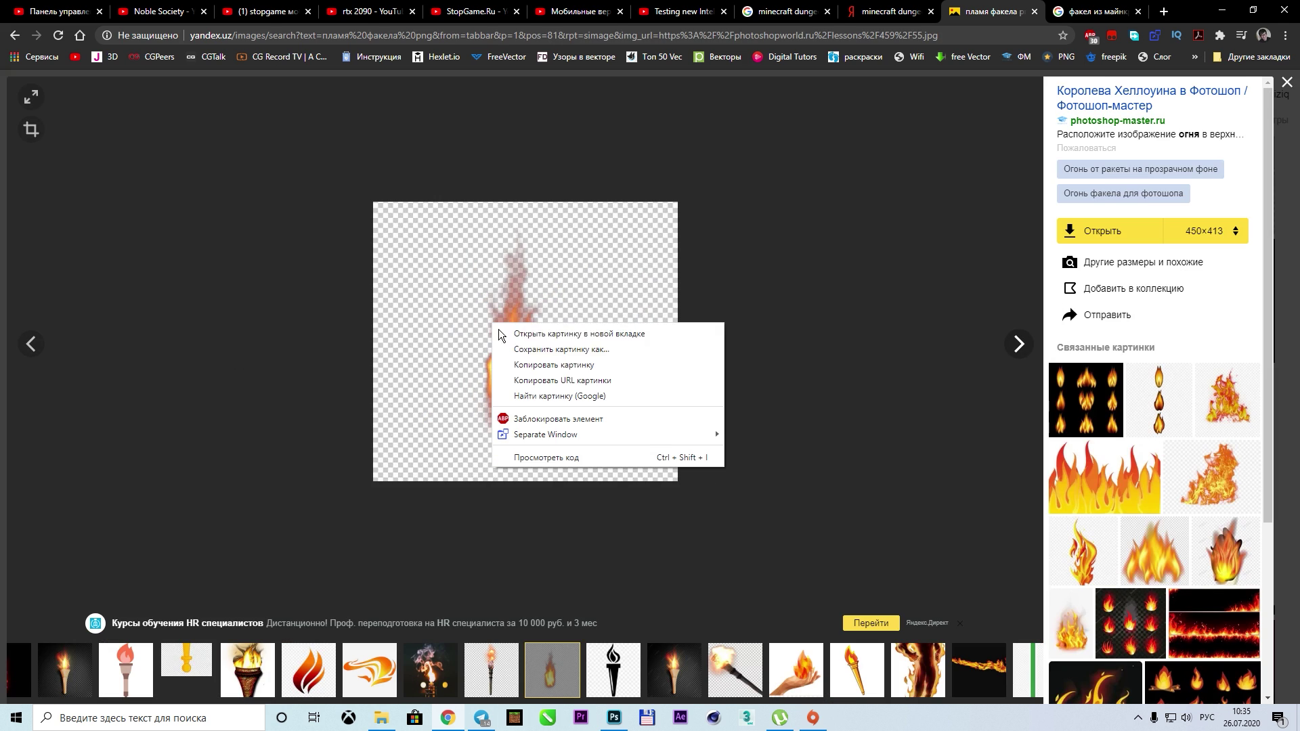
Step through neighbouring torch images, starting and cancelling saves, then close the viewer
{"action": "key", "text": "Left"}
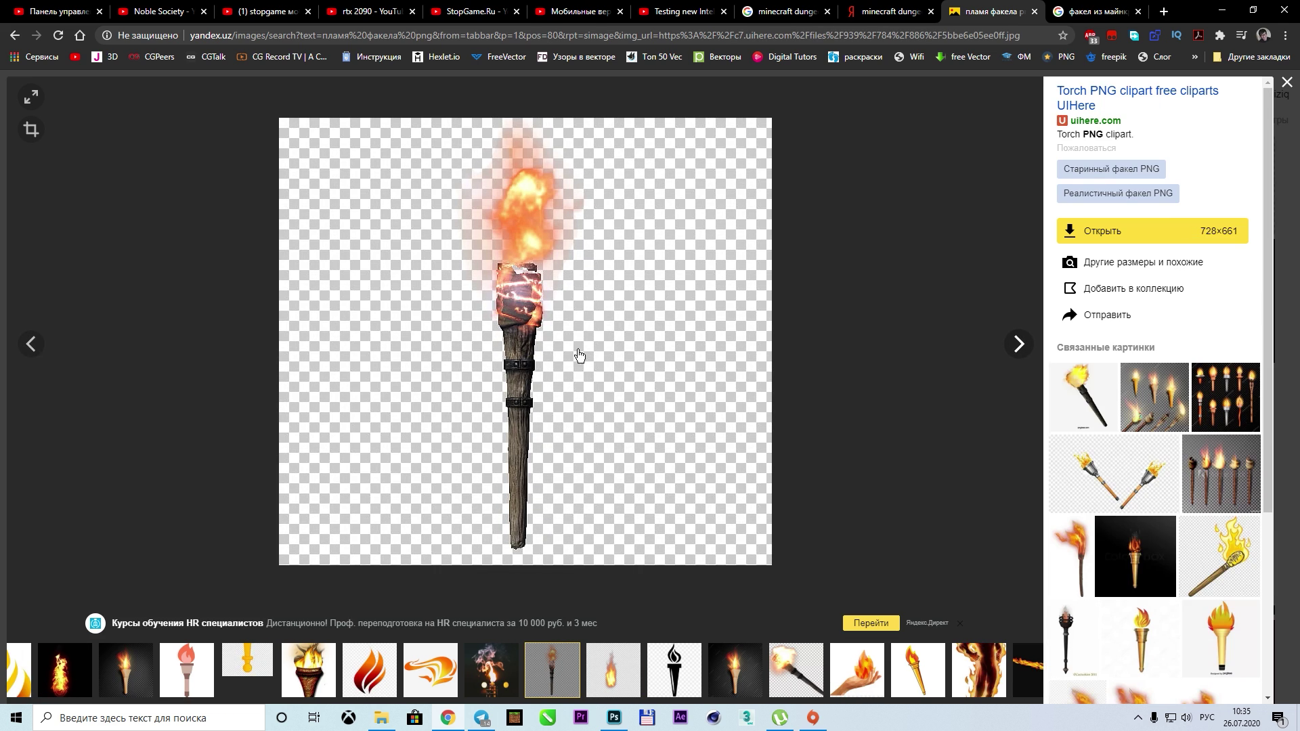
{"action": "right_click", "coordinate": [521, 326]}
{"action": "left_click", "coordinate": [542, 342]}
{"action": "right_click", "coordinate": [534, 293]}
{"action": "left_click", "coordinate": [623, 328]}
{"action": "left_click", "coordinate": [528, 343]}
{"action": "left_click", "coordinate": [998, 346]}
{"action": "right_click", "coordinate": [555, 325]}
{"action": "left_click", "coordinate": [588, 344]}
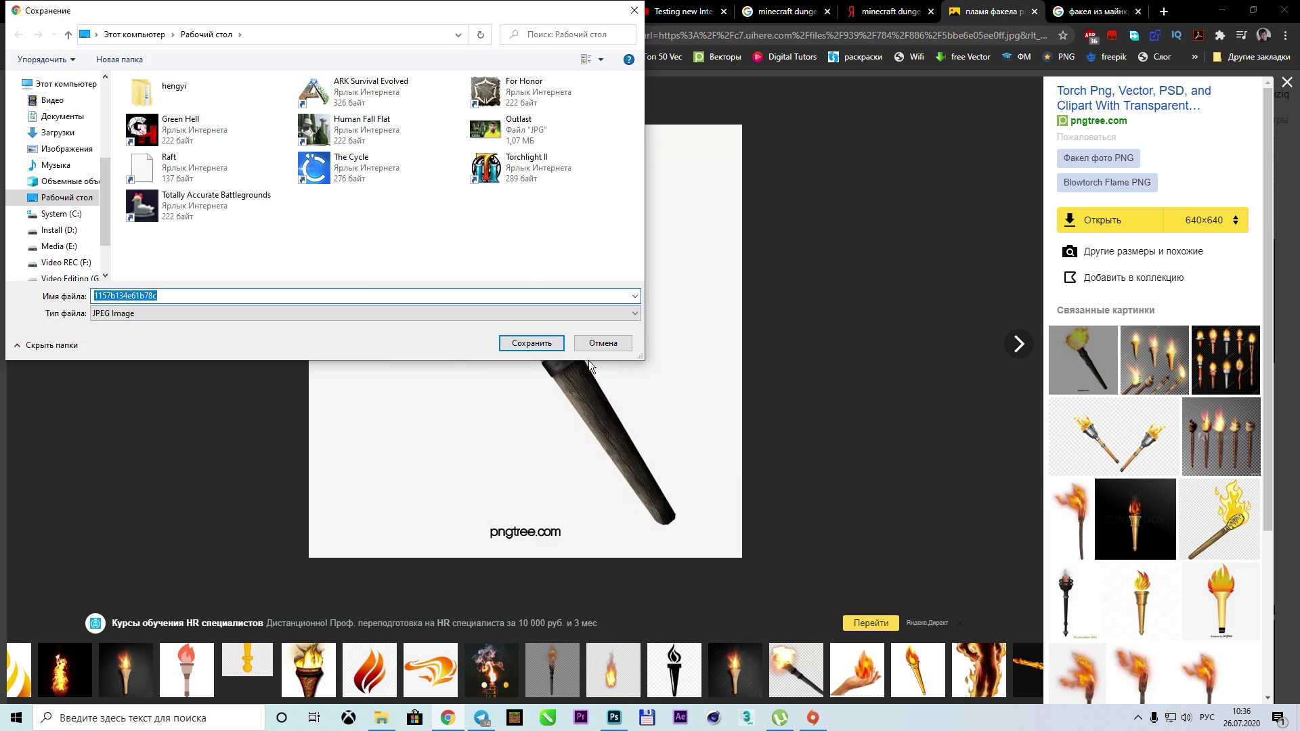
{"action": "key", "text": "Return"}
{"action": "key", "text": "Escape"}
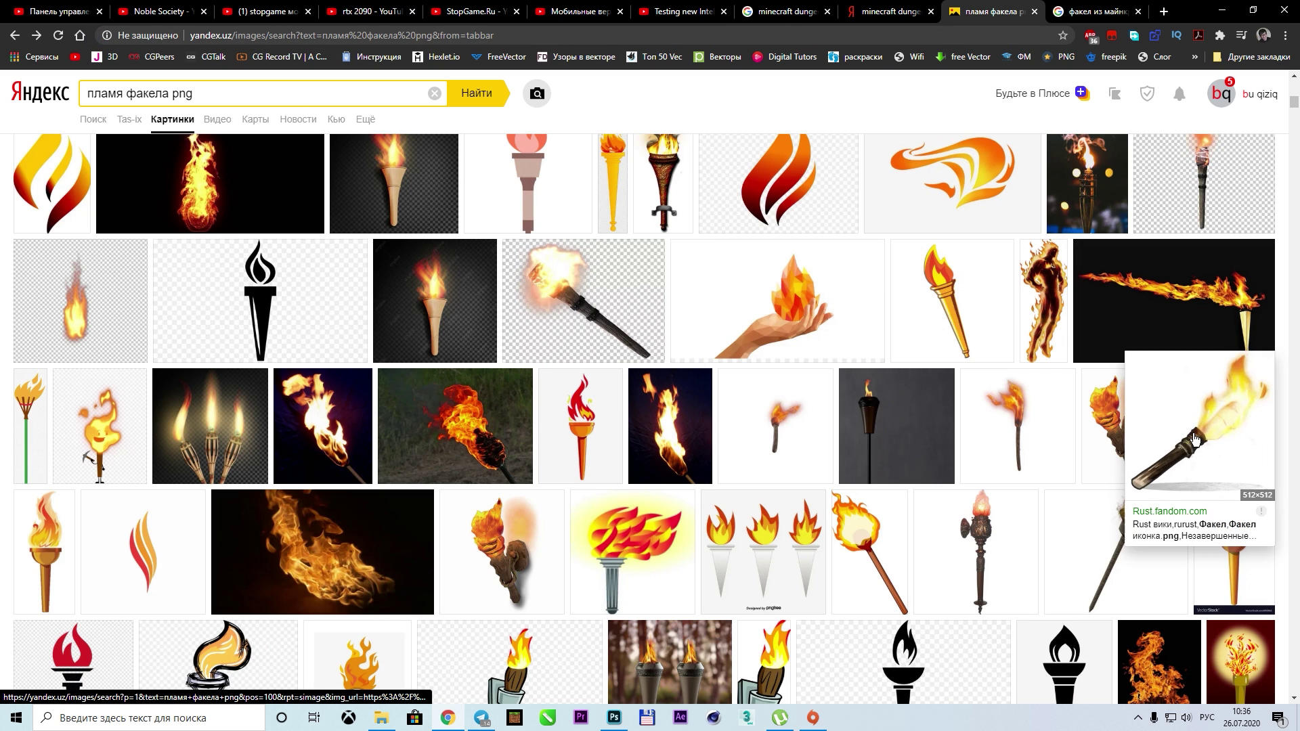
Save the glowing torch image to the desktop as Факел_иконка
{"action": "left_click", "coordinate": [1195, 440]}
{"action": "right_click", "coordinate": [589, 308]}
{"action": "left_click", "coordinate": [613, 326]}
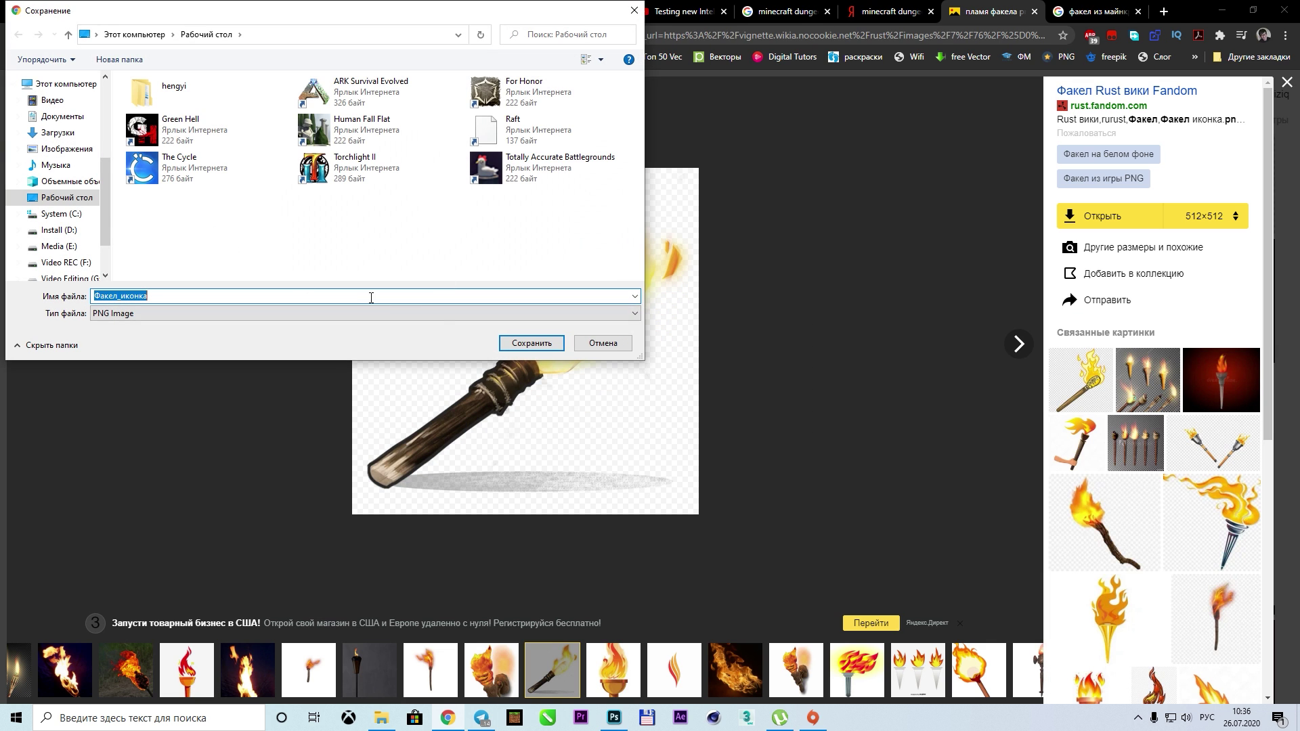
{"action": "key", "text": "Return"}
{"action": "key", "text": "alt+Tab"}
{"action": "left_click", "coordinate": [381, 718]}
Drag Факел_иконка from the desktop folder into the thumbnail as a placed layer
{"action": "left_click", "coordinate": [387, 233]}
{"action": "scroll", "coordinate": [711, 474], "scroll_direction": "down", "scroll_amount": 10}
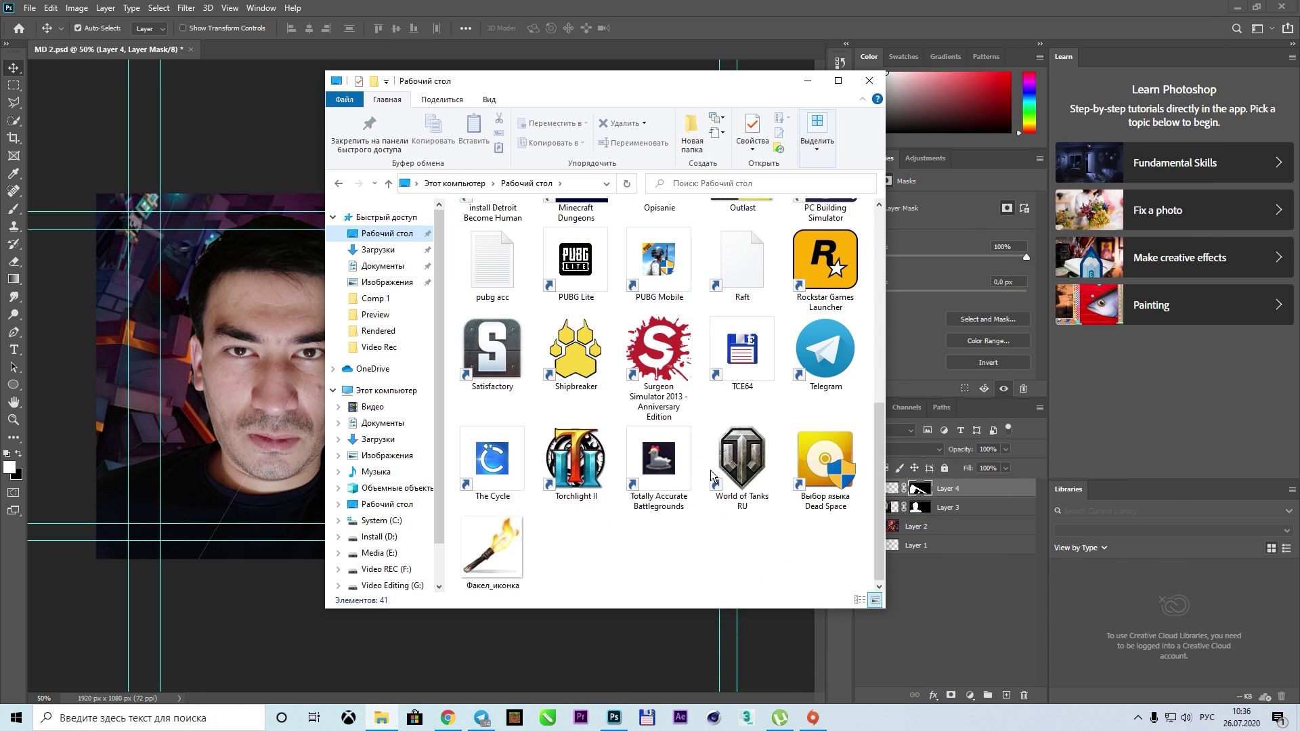
{"action": "left_click_drag", "start_coordinate": [493, 549], "coordinate": [424, 371]}
{"action": "key", "text": "Return"}
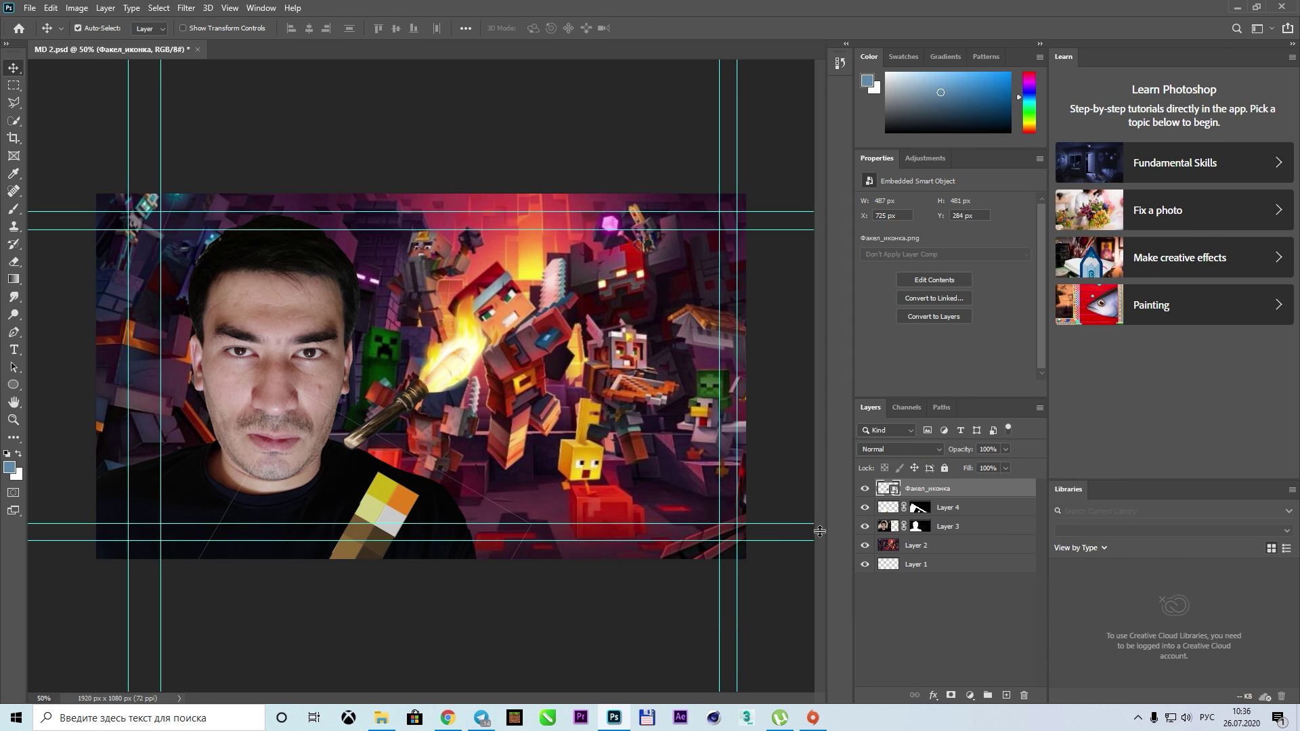
{"action": "left_click", "coordinate": [948, 507]}
Rotate the placed torch, move it down-left and enlarge it to about 250%
{"action": "key", "text": "ctrl+t"}
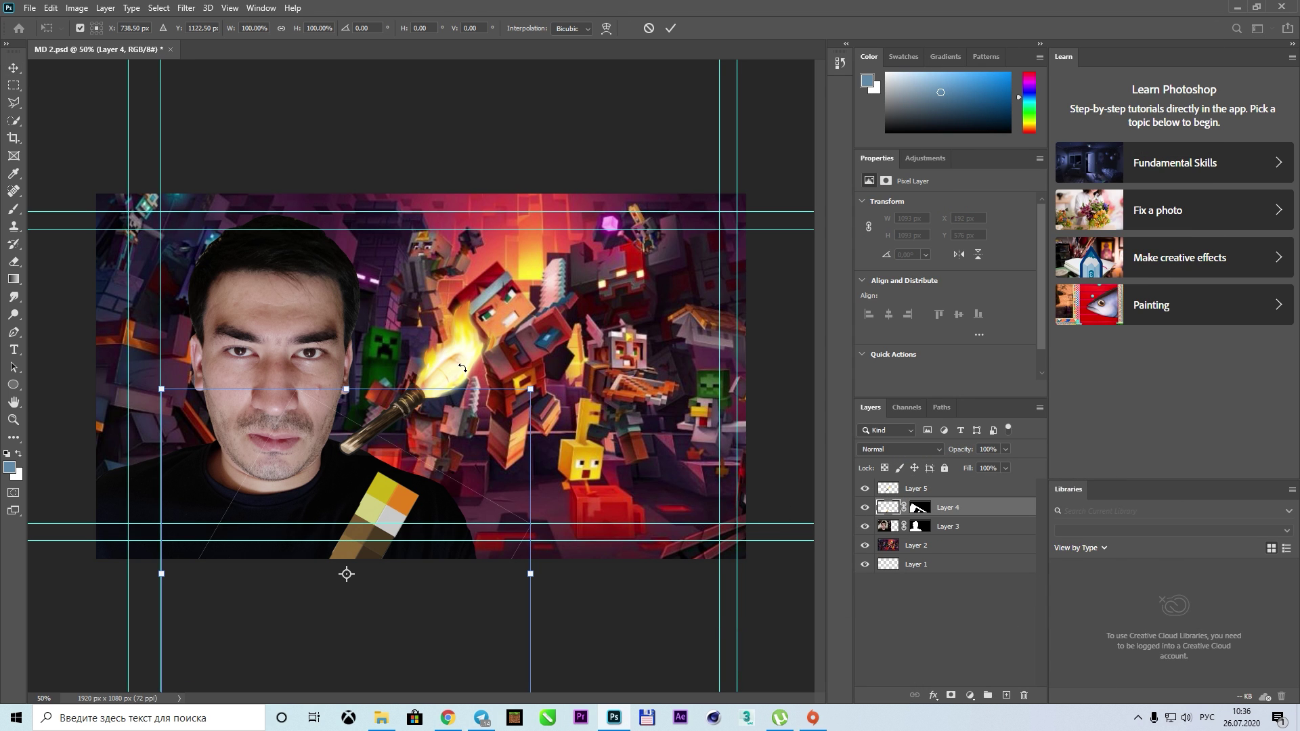
{"action": "key", "text": "Escape"}
{"action": "left_click", "coordinate": [463, 368]}
{"action": "key", "text": "ctrl+t"}
{"action": "left_click_drag", "start_coordinate": [511, 291], "coordinate": [475, 281]}
{"action": "left_click_drag", "start_coordinate": [420, 380], "coordinate": [364, 503]}
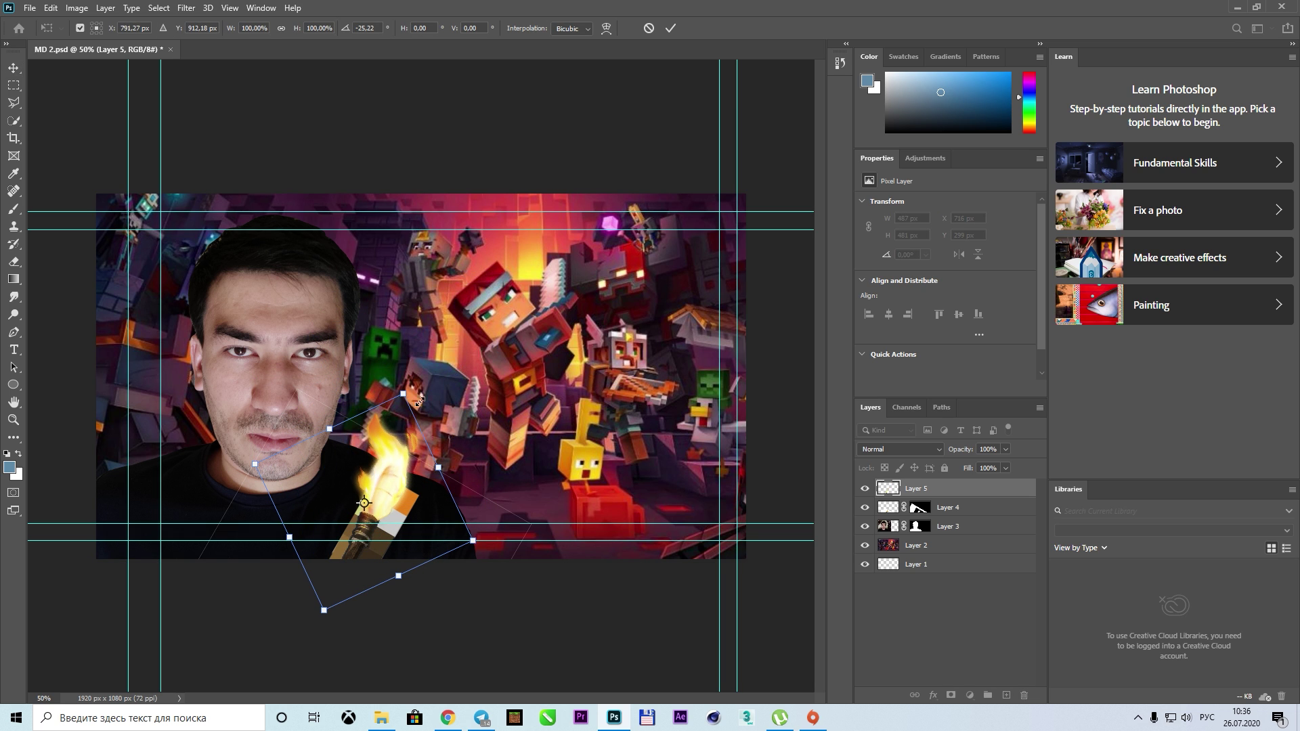
{"action": "mouse_move", "coordinate": [419, 401]}
{"action": "left_mouse_down"}
{"action": "mouse_move", "coordinate": [499, 269]}
{"action": "mouse_move", "coordinate": [427, 416]}
{"action": "mouse_move", "coordinate": [498, 203]}
{"action": "left_mouse_up"}
{"action": "key", "text": "Return"}
Erase the downloaded torch's wooden handle below the flame with a smaller eraser
{"action": "left_click", "coordinate": [14, 263]}
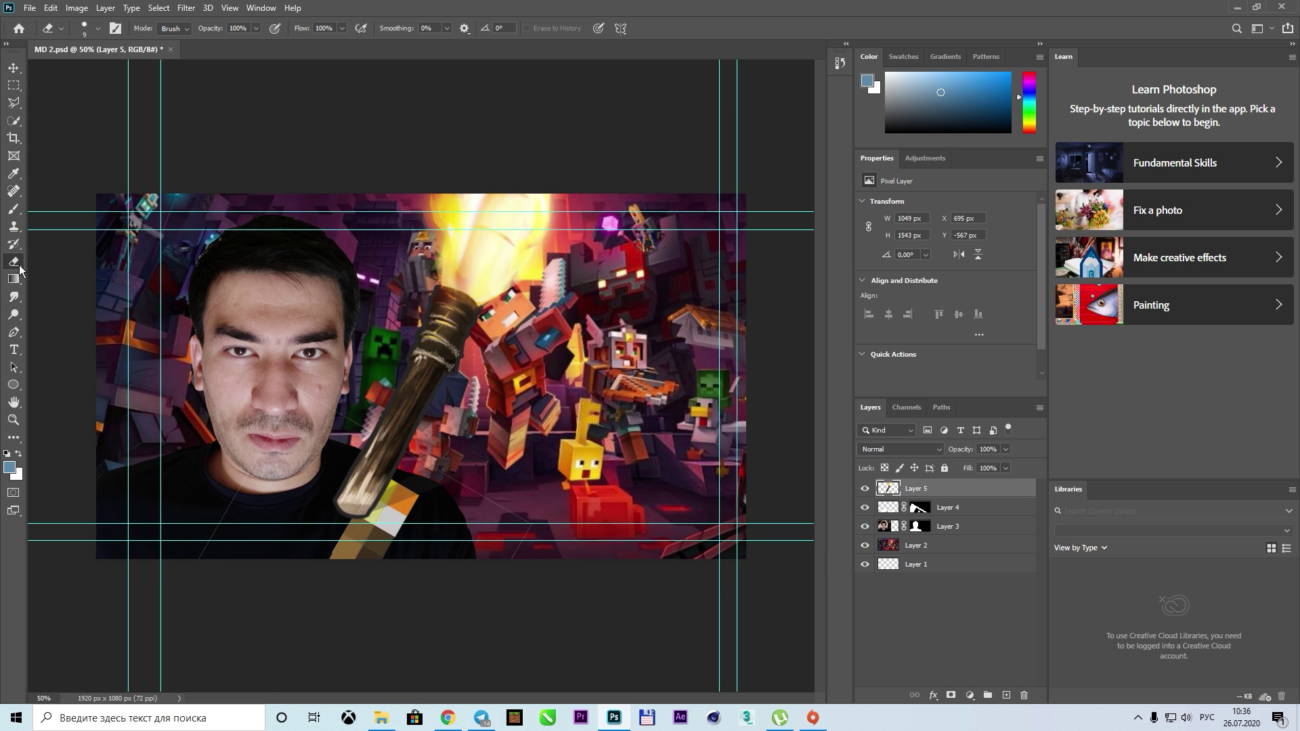
{"action": "key", "text": "bracketleft"}
{"action": "key", "text": "bracketleft"}
{"action": "mouse_move", "coordinate": [366, 487]}
{"action": "left_mouse_down"}
{"action": "mouse_move", "coordinate": [454, 305]}
{"action": "mouse_move", "coordinate": [391, 493]}
{"action": "left_mouse_up"}
{"action": "right_click", "coordinate": [392, 333]}
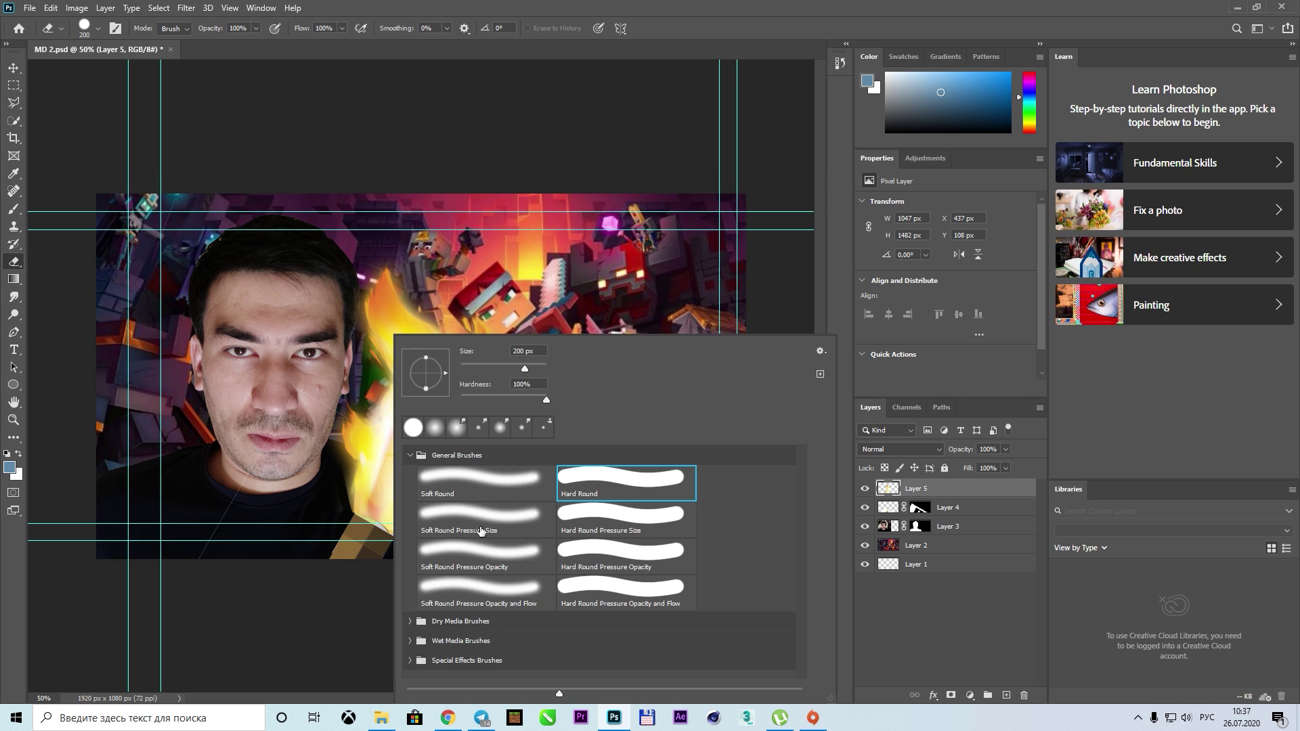
{"action": "key", "text": "Escape"}
{"action": "left_click_drag", "start_coordinate": [382, 557], "coordinate": [403, 488]}
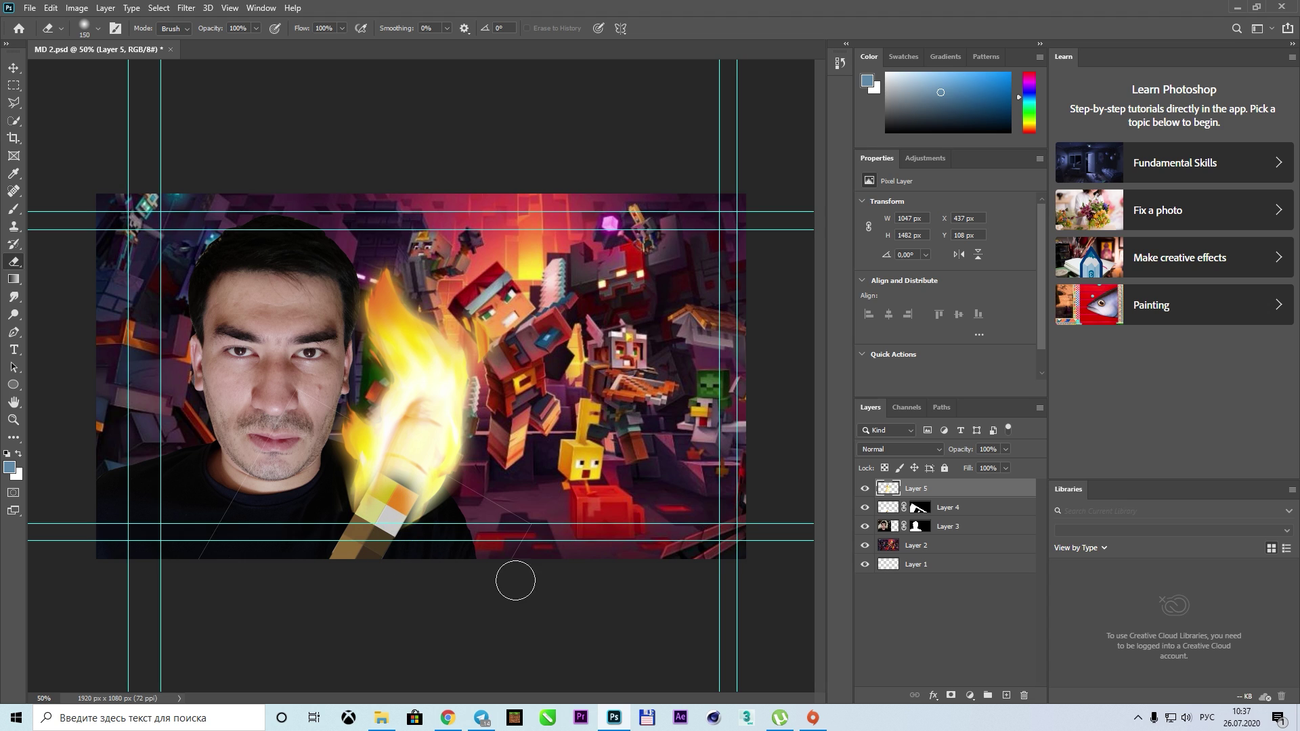
{"action": "key", "text": "ctrl+z"}
{"action": "left_click_drag", "start_coordinate": [386, 546], "coordinate": [410, 532]}
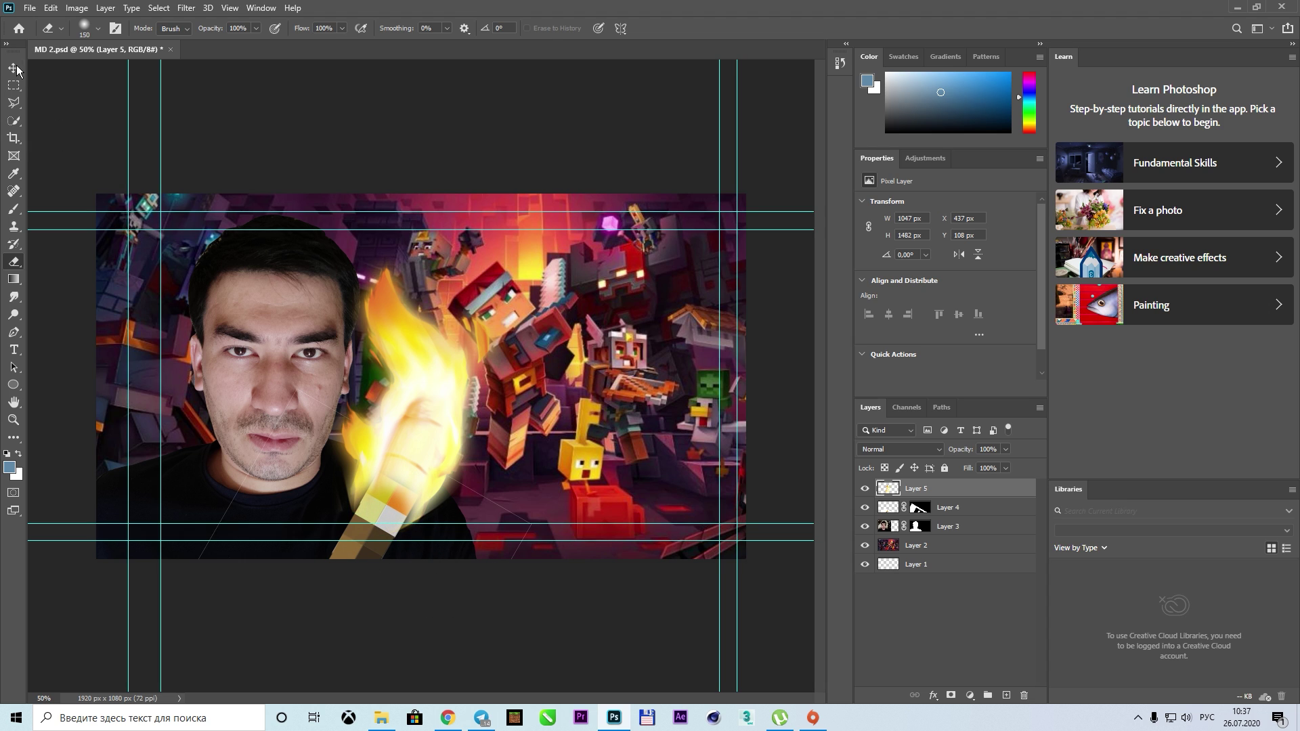
Nudge the flame down-right onto the pixel torch and select both torch layers
{"action": "left_click", "coordinate": [14, 68]}
{"action": "mouse_move", "coordinate": [420, 453]}
{"action": "left_mouse_down"}
{"action": "mouse_move", "coordinate": [428, 468]}
{"action": "mouse_move", "coordinate": [463, 455]}
{"action": "left_mouse_up"}
{"action": "left_click", "coordinate": [896, 513], "text": "shift"}
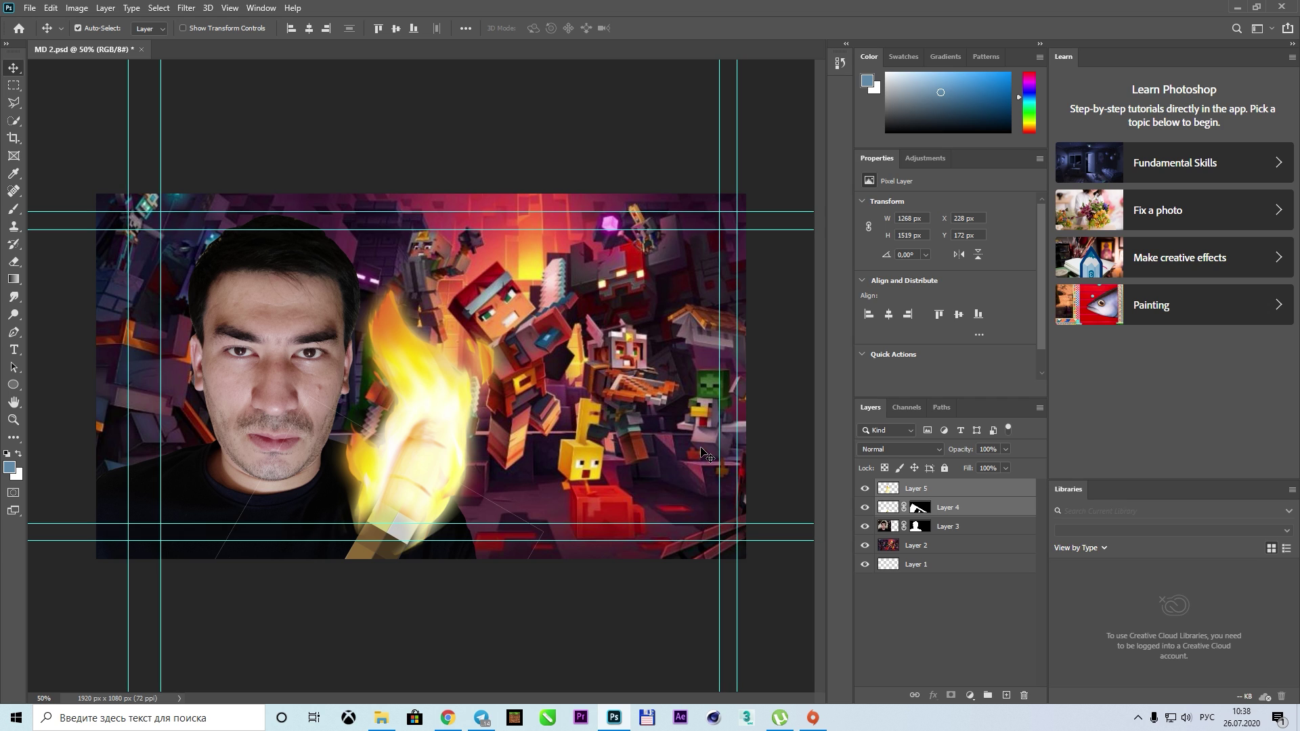
Select the pixel torch layer, preview a Hue/Saturation shift on the flame, and cancel it
{"action": "left_click", "coordinate": [888, 508]}
{"action": "key", "text": "e"}
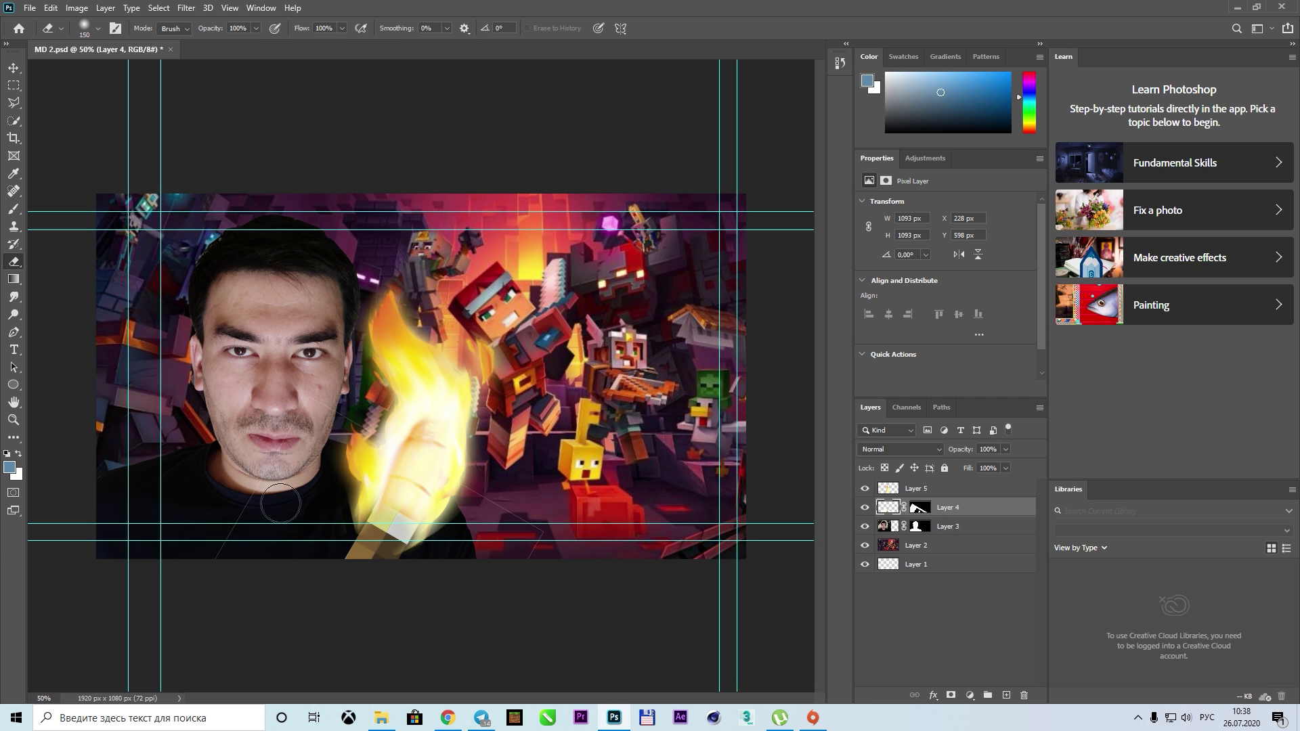
{"action": "right_click", "coordinate": [282, 335]}
{"action": "key", "text": "Escape"}
{"action": "key", "text": "v"}
{"action": "left_click", "coordinate": [941, 488]}
{"action": "left_click", "coordinate": [76, 8]}
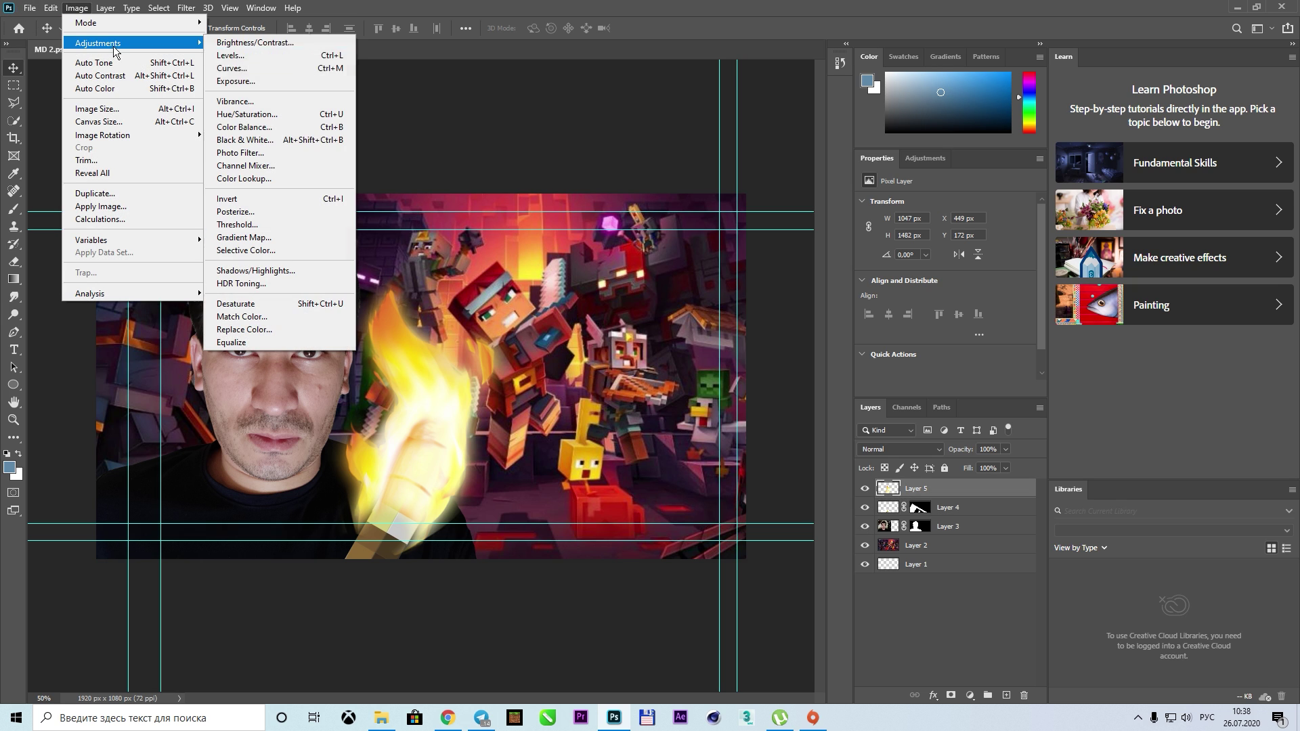
{"action": "left_click", "coordinate": [280, 128]}
{"action": "left_click_drag", "start_coordinate": [871, 418], "coordinate": [892, 427]}
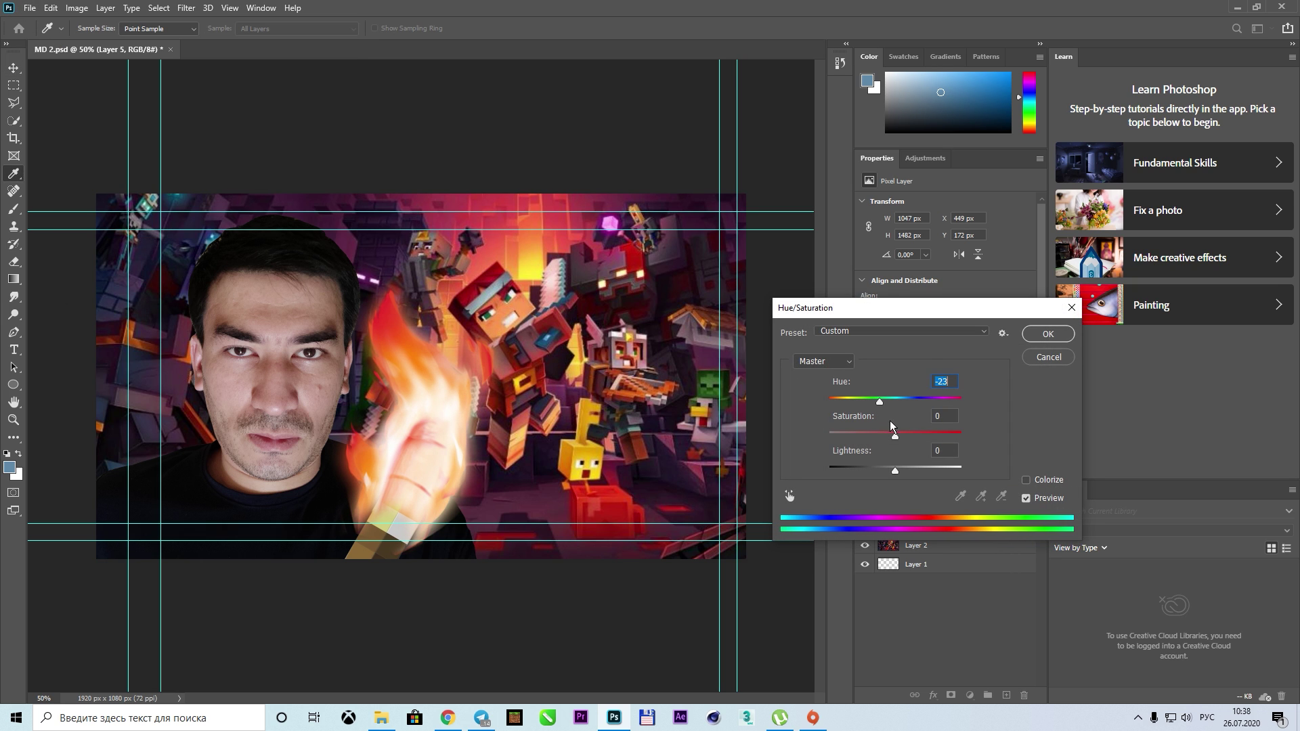
{"action": "key", "text": "Escape"}
Merge the flame layer down with its mask applied, then zoom in on the face
{"action": "key", "text": "ctrl+e"}
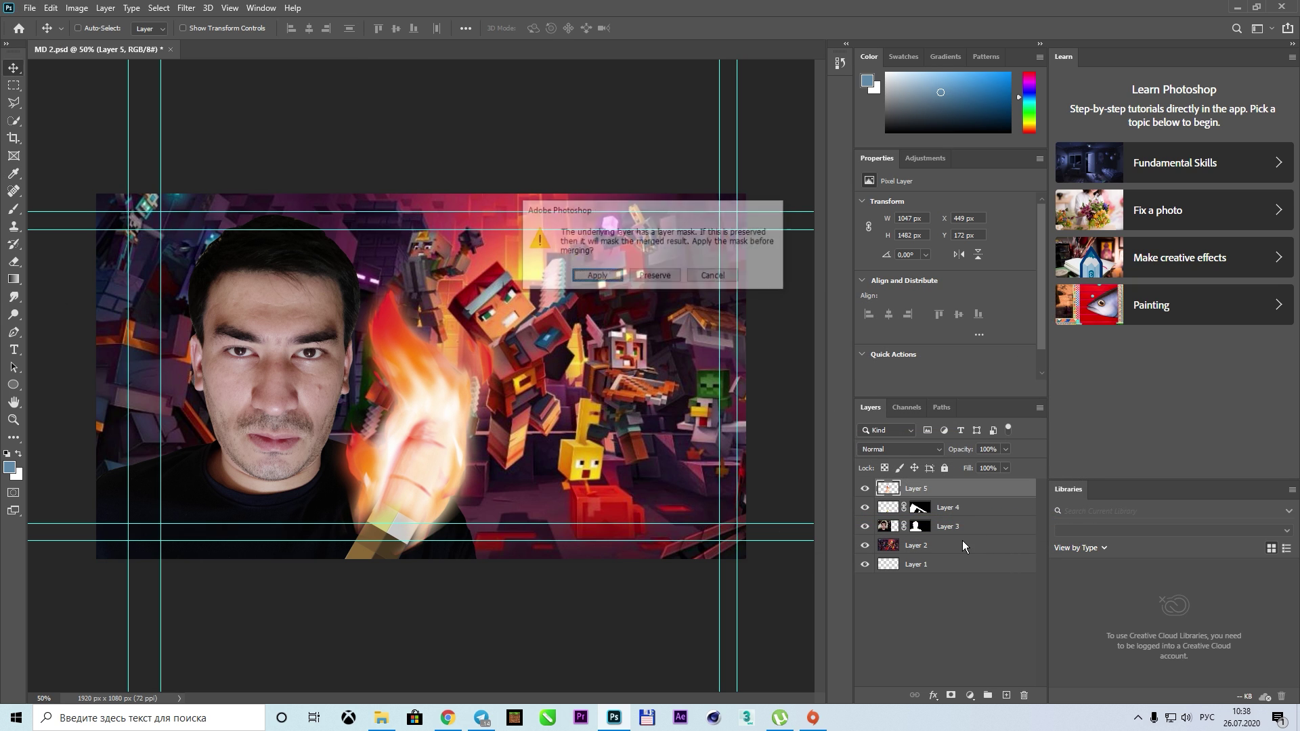
{"action": "key", "text": "Return"}
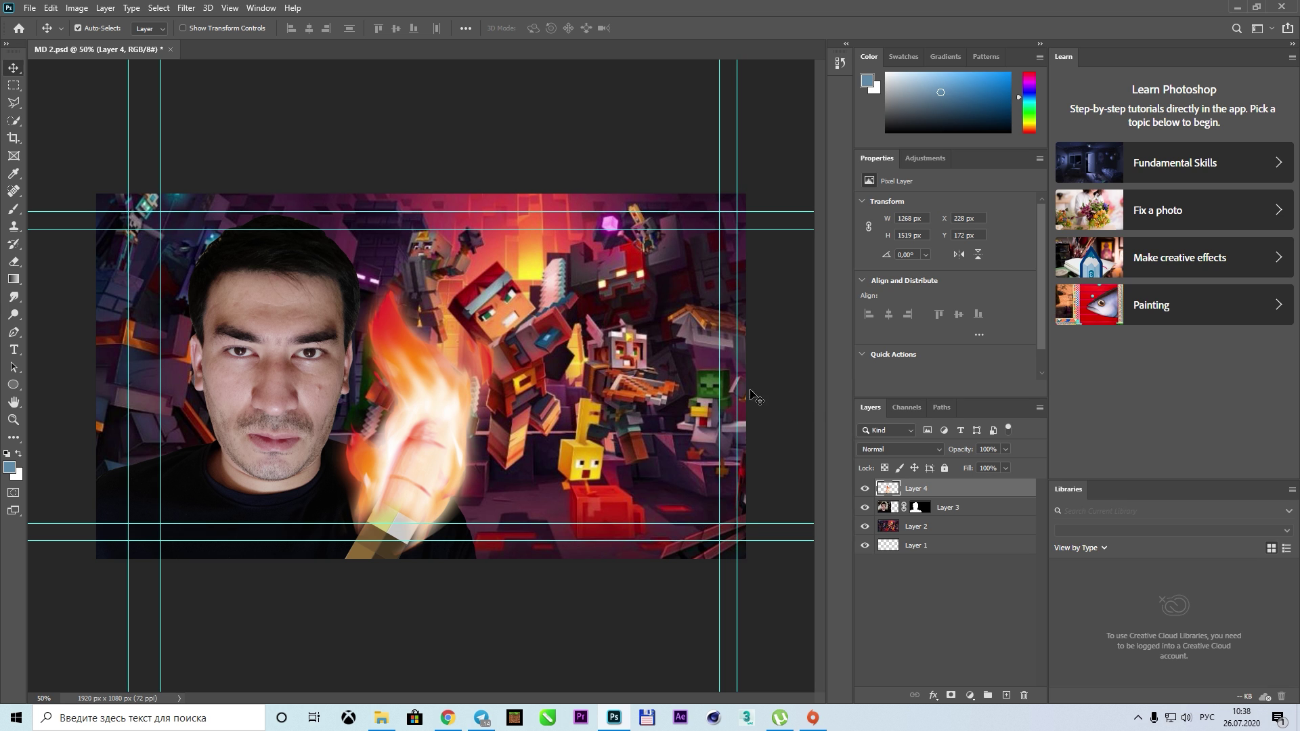
{"action": "left_click", "coordinate": [883, 515]}
{"action": "key", "text": "ctrl+plus"}
{"action": "key", "text": "ctrl+plus"}
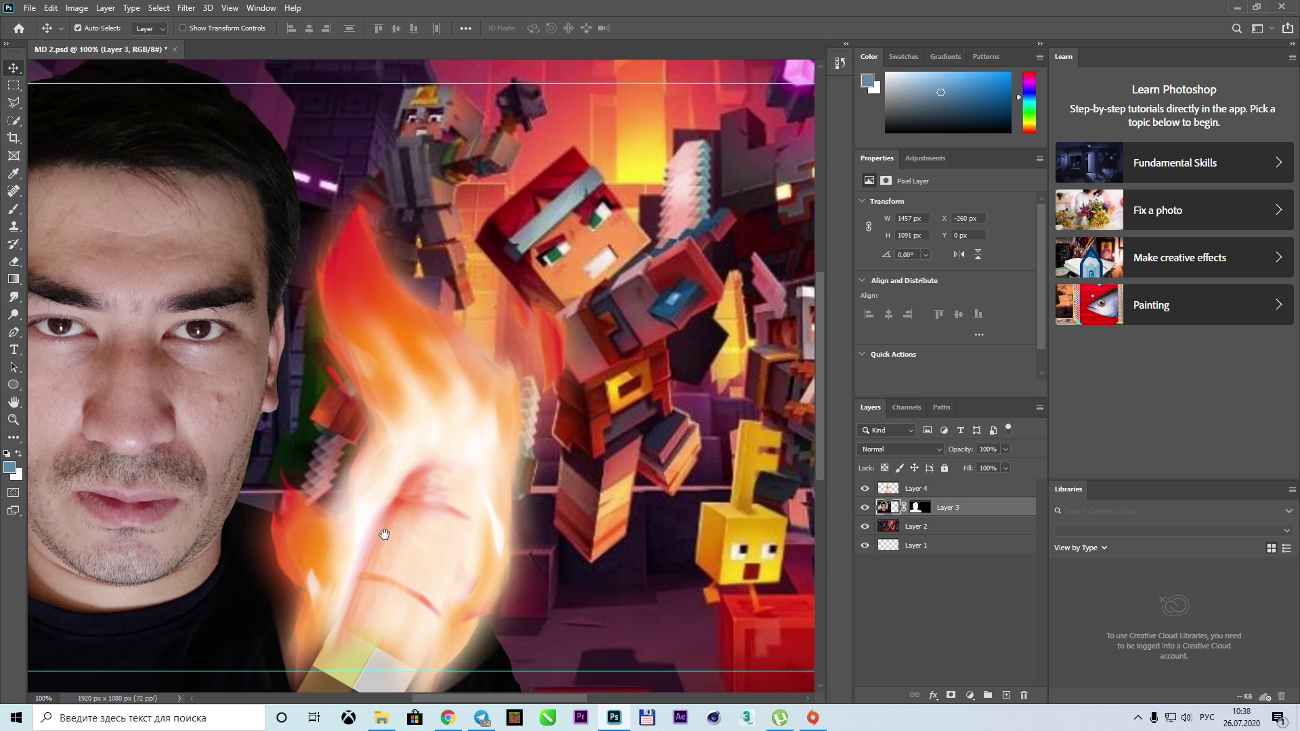
{"action": "left_click_drag", "start_coordinate": [578, 550], "coordinate": [522, 554]}
{"action": "left_click_drag", "start_coordinate": [313, 384], "coordinate": [343, 340]}
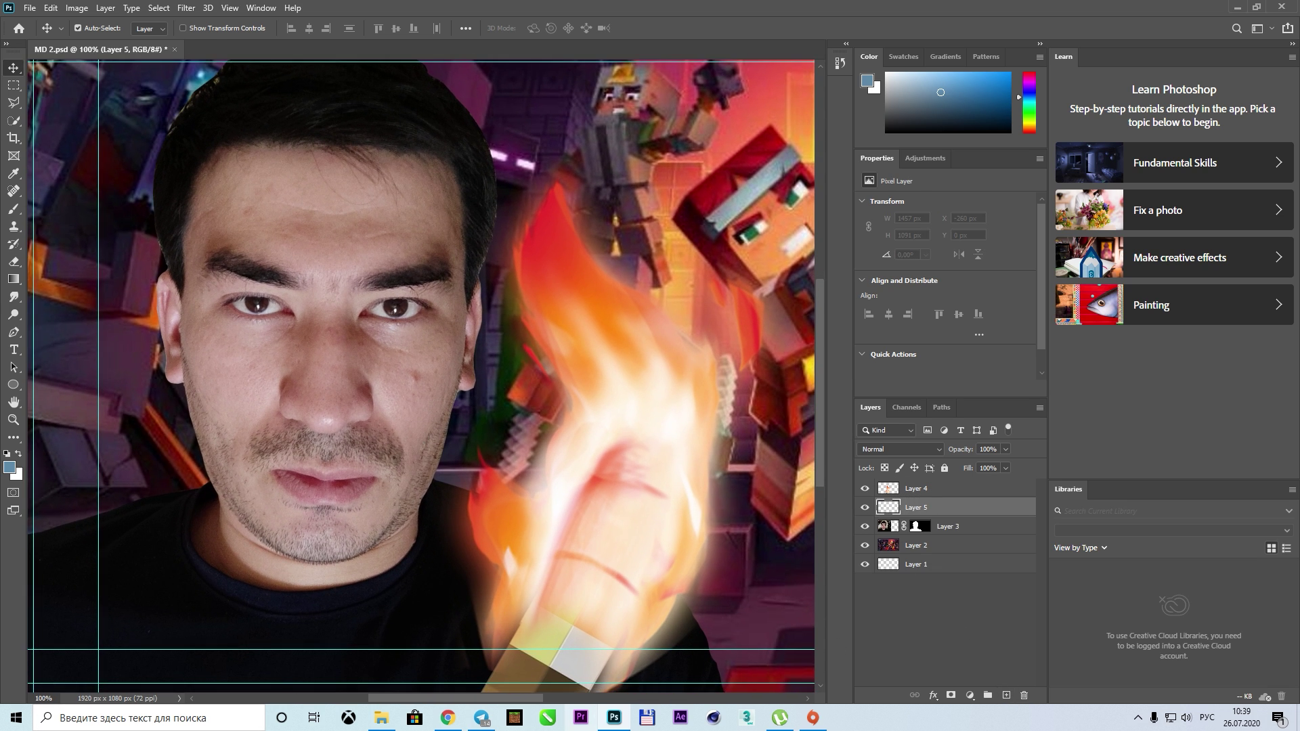
Search Yandex Images for 'свет от пламени' and copy the girl-with-lamp photo
{"action": "left_click", "coordinate": [448, 718]}
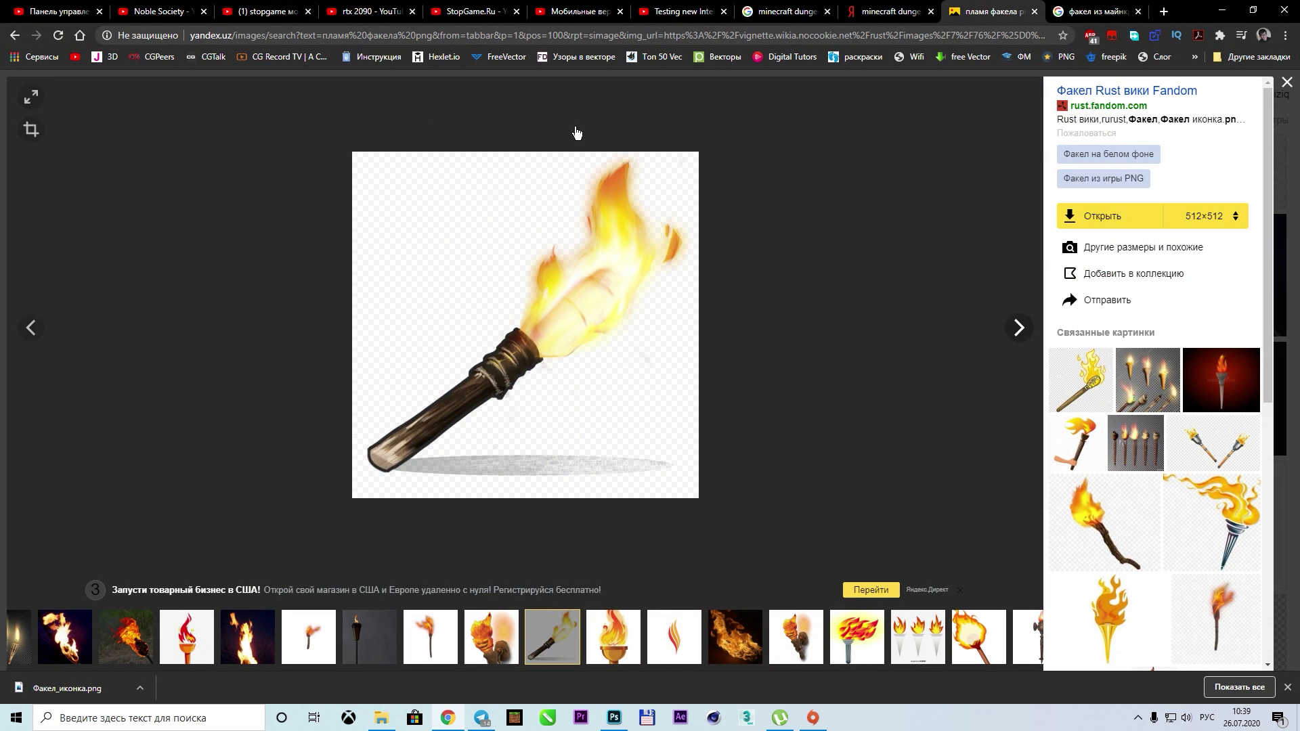
{"action": "left_click", "coordinate": [1287, 82]}
{"action": "type", "text": "свет от пла"}
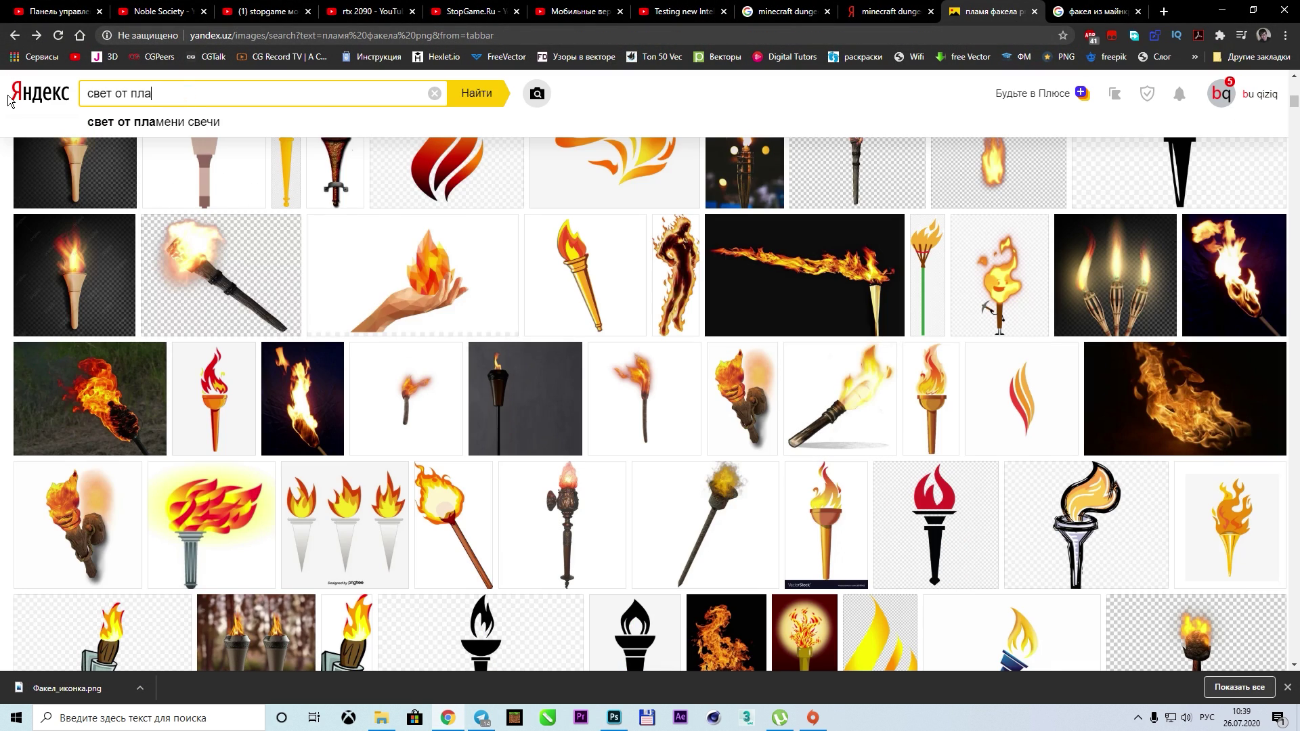
{"action": "type", "text": "мени"}
{"action": "key", "text": "Return"}
{"action": "left_click", "coordinate": [823, 224]}
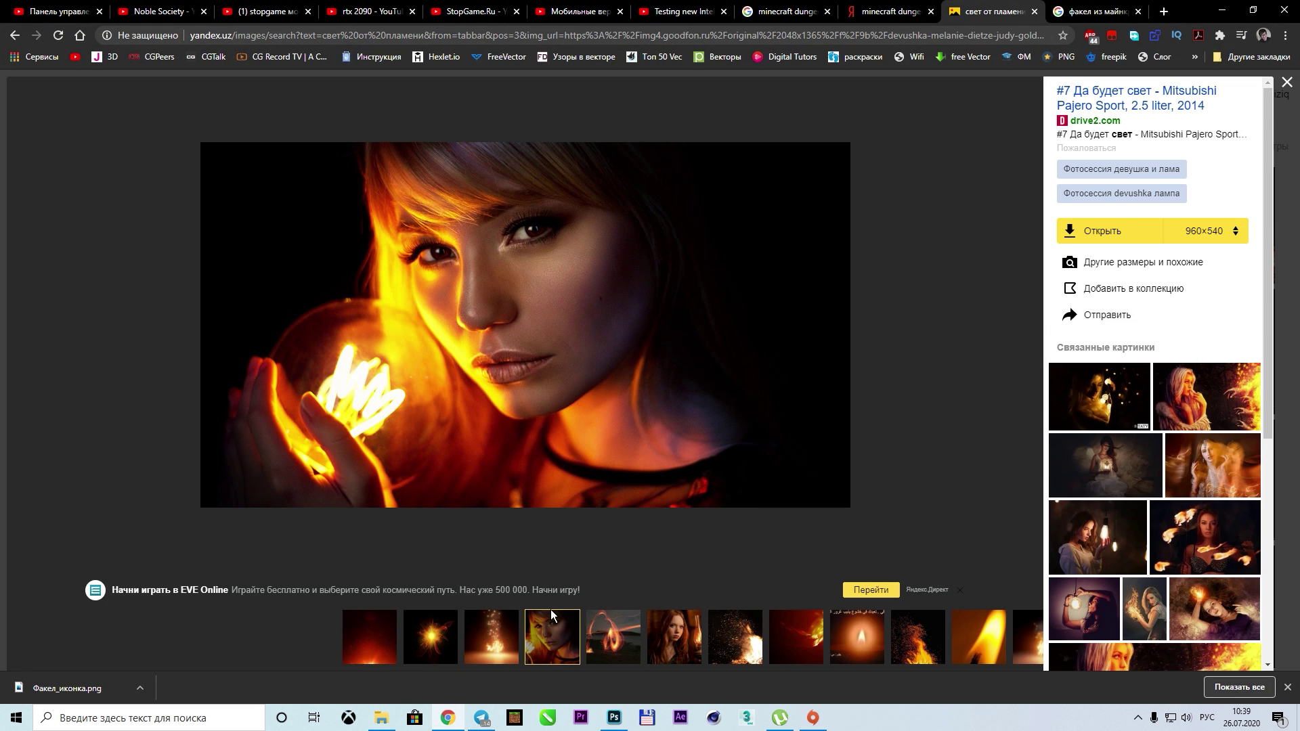
{"action": "right_click", "coordinate": [508, 314]}
{"action": "left_click", "coordinate": [543, 371]}
{"action": "key", "text": "alt+Tab"}
Paste the lamp-lit photo and move it to the top right of the canvas
{"action": "key", "text": "ctrl+v"}
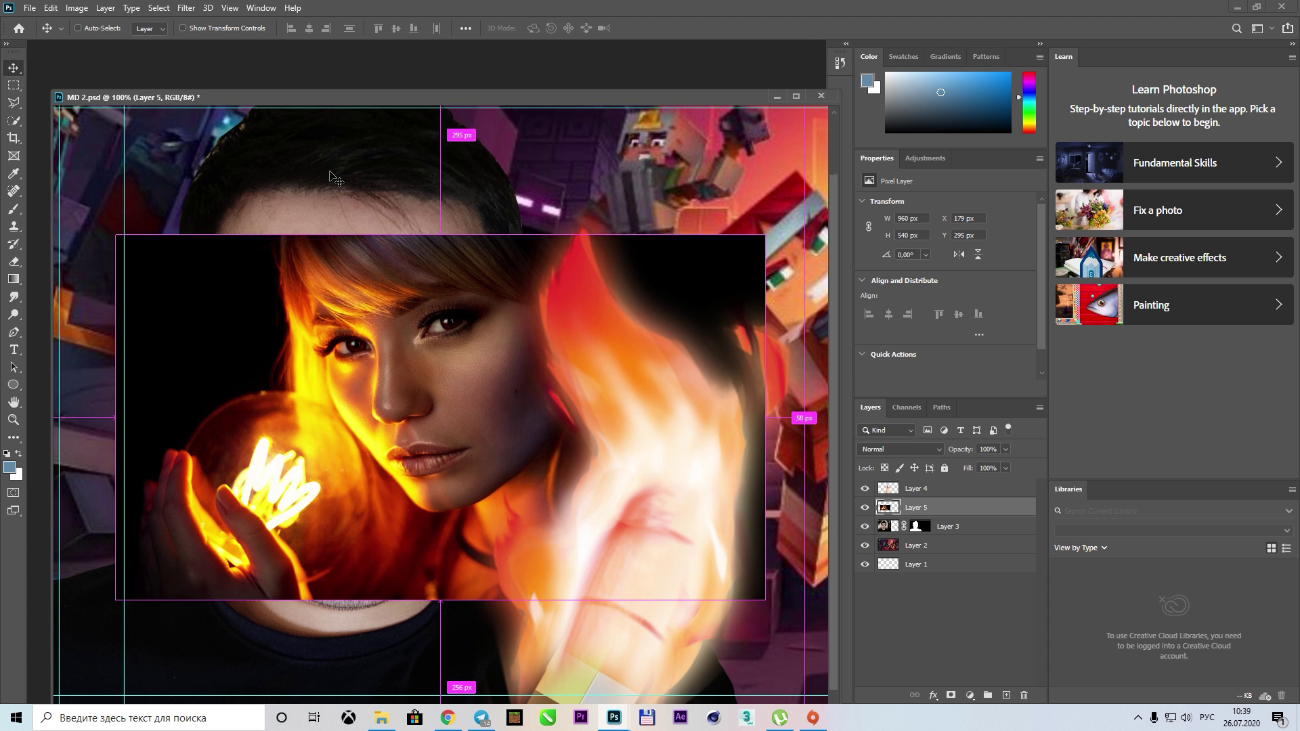
{"action": "key", "text": "ctrl+minus"}
{"action": "key", "text": "ctrl+minus"}
{"action": "left_click_drag", "start_coordinate": [434, 535], "coordinate": [677, 460]}
{"action": "key", "text": "ctrl+plus"}
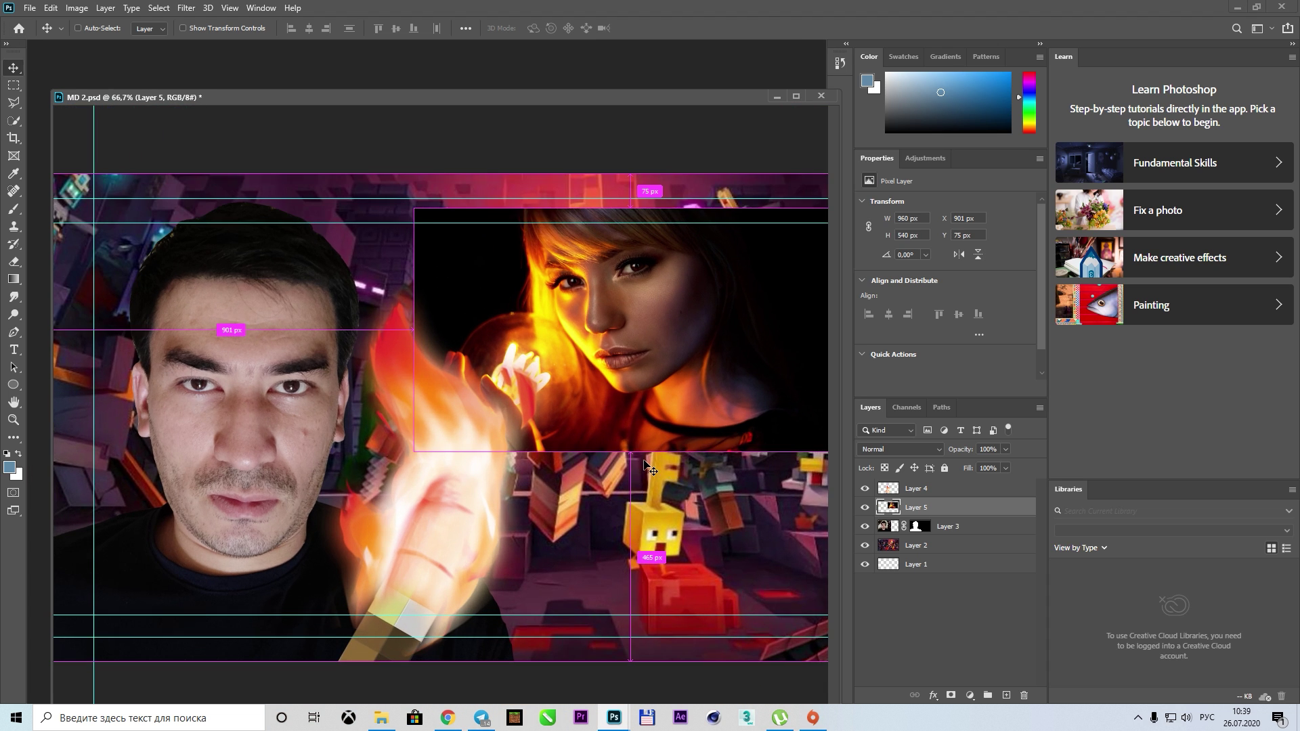
{"action": "key", "text": "ctrl+plus"}
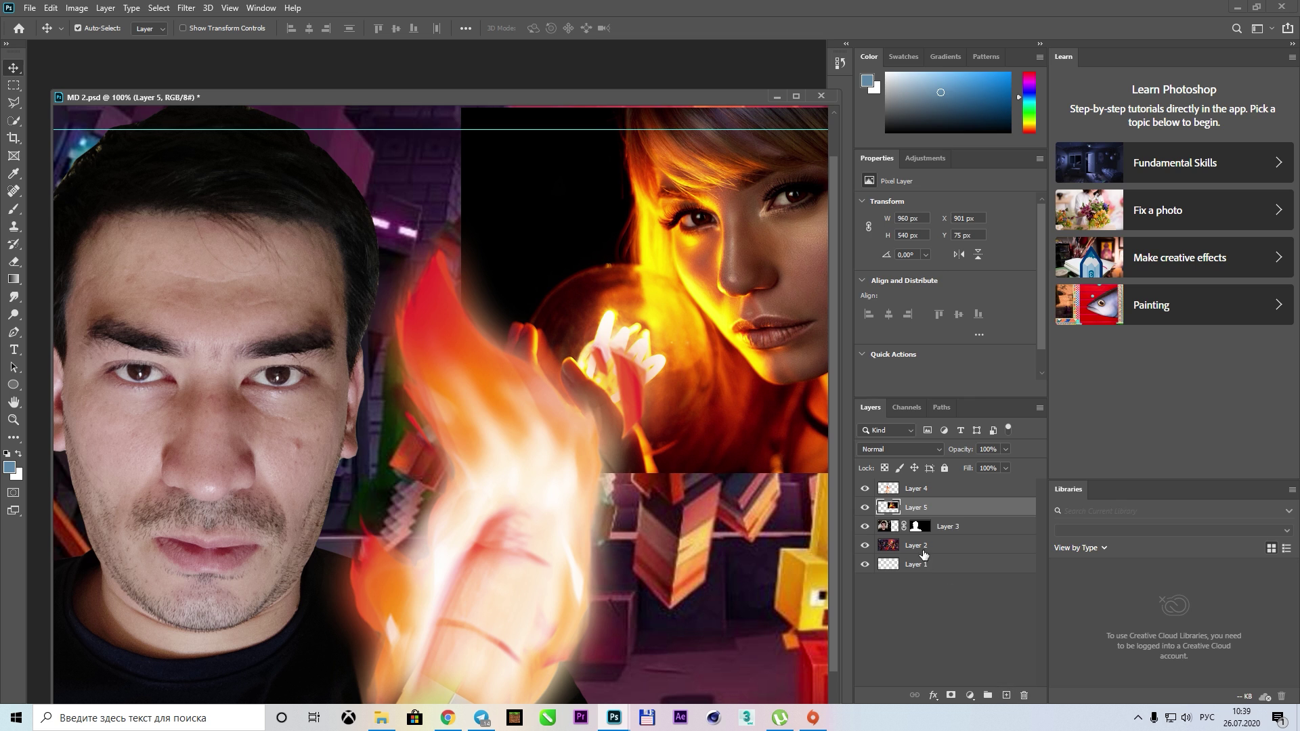
Add a new empty layer and set a bright yellow brush colour
{"action": "key", "text": "ctrl+shift+alt+n"}
{"action": "key", "text": "b"}
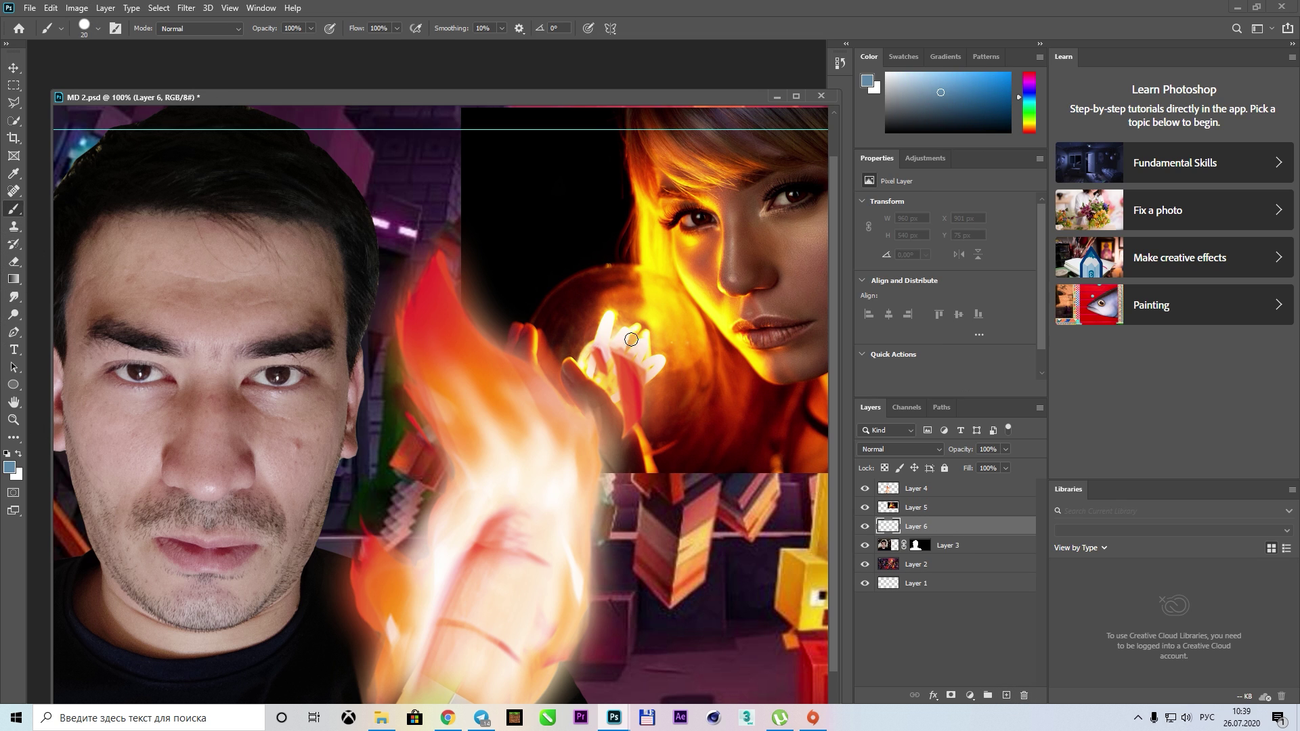
{"action": "left_click", "coordinate": [9, 467]}
{"action": "left_click", "coordinate": [1009, 552]}
{"action": "left_click", "coordinate": [989, 423]}
{"action": "left_click", "coordinate": [1121, 416]}
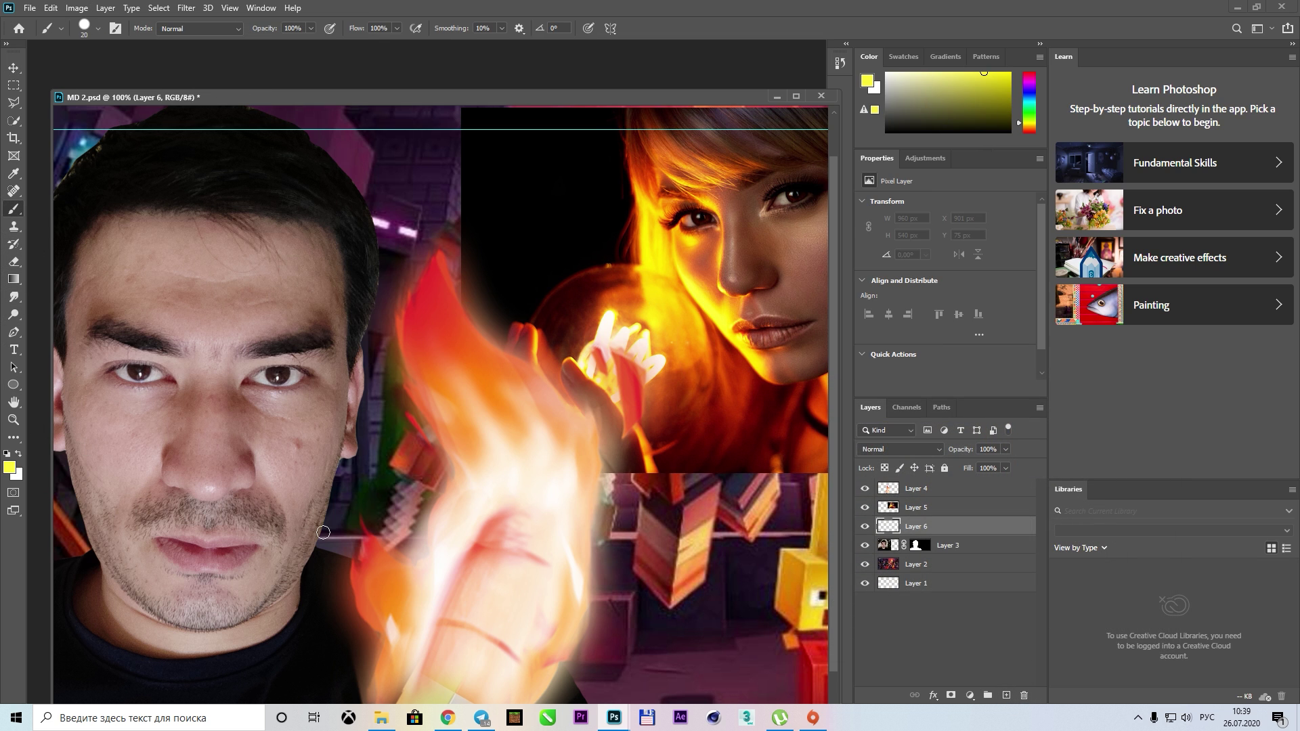
Paint a soft round yellow stroke up the jaw and cheek
{"action": "scroll", "coordinate": [331, 612], "scroll_direction": "up", "scroll_amount": 1}
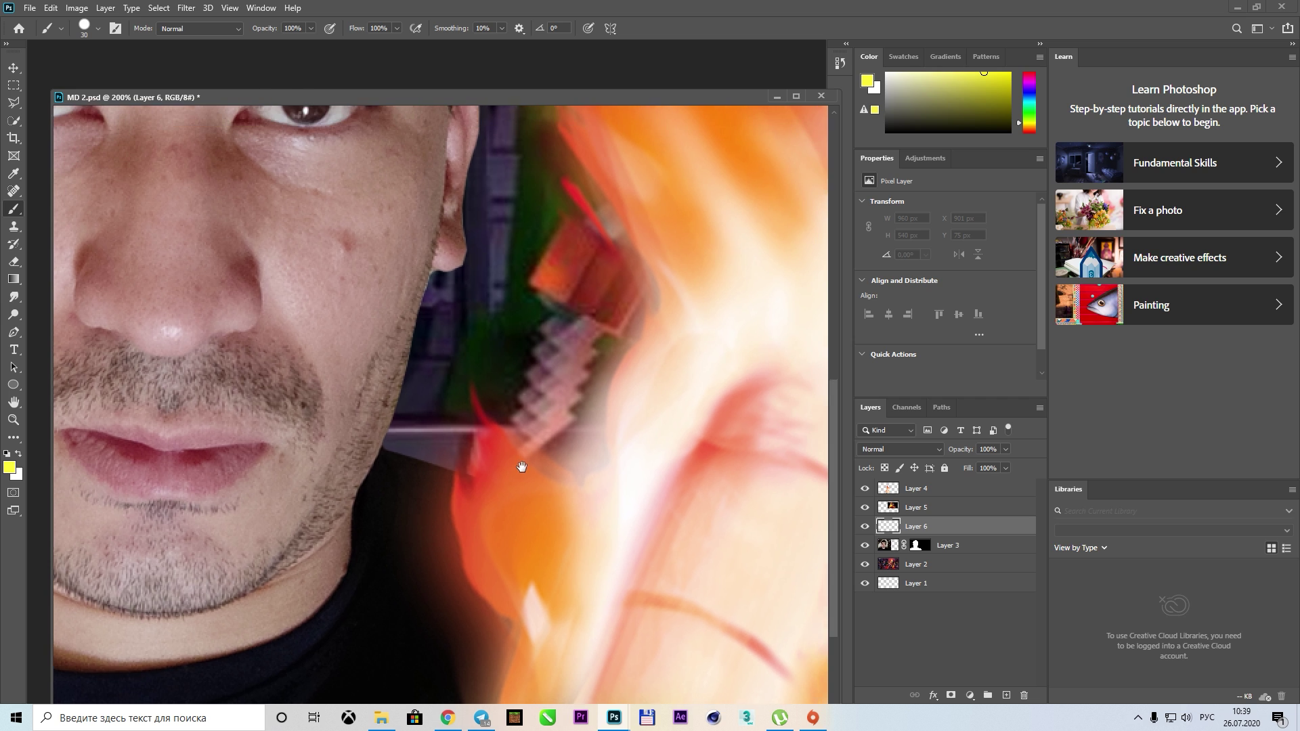
{"action": "mouse_move", "coordinate": [182, 605]}
{"action": "left_mouse_down"}
{"action": "mouse_move", "coordinate": [349, 513]}
{"action": "mouse_move", "coordinate": [400, 396]}
{"action": "left_mouse_up"}
{"action": "key", "text": "ctrl+z"}
{"action": "right_click", "coordinate": [442, 336]}
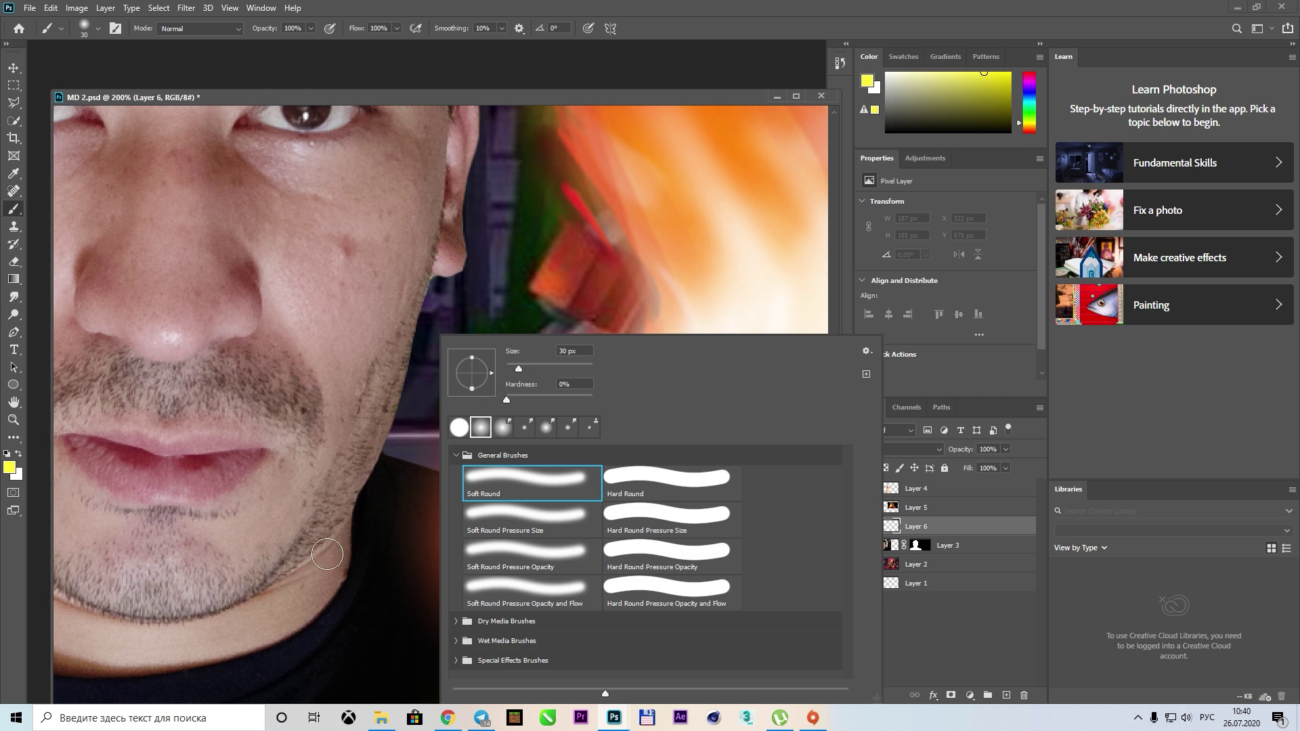
{"action": "double_click", "coordinate": [529, 479]}
{"action": "mouse_move", "coordinate": [244, 595]}
{"action": "left_mouse_down"}
{"action": "mouse_move", "coordinate": [162, 620]}
{"action": "mouse_move", "coordinate": [363, 468]}
{"action": "mouse_move", "coordinate": [444, 278]}
{"action": "left_mouse_up"}
{"action": "key", "text": "]"}
Paint yellow across the brow and up the temple
{"action": "mouse_move", "coordinate": [481, 318]}
{"action": "left_mouse_down"}
{"action": "mouse_move", "coordinate": [382, 670]}
{"action": "mouse_move", "coordinate": [364, 658]}
{"action": "left_mouse_up"}
{"action": "left_click_drag", "start_coordinate": [359, 637], "coordinate": [339, 522]}
{"action": "mouse_move", "coordinate": [291, 610]}
{"action": "left_mouse_down"}
{"action": "mouse_move", "coordinate": [379, 420]}
{"action": "mouse_move", "coordinate": [370, 568]}
{"action": "left_mouse_up"}
{"action": "left_click_drag", "start_coordinate": [366, 636], "coordinate": [318, 488]}
{"action": "left_click_drag", "start_coordinate": [304, 318], "coordinate": [380, 677]}
Paint yellow strokes over the upper lip, chin, jaw and neck
{"action": "left_click_drag", "start_coordinate": [540, 618], "coordinate": [523, 499]}
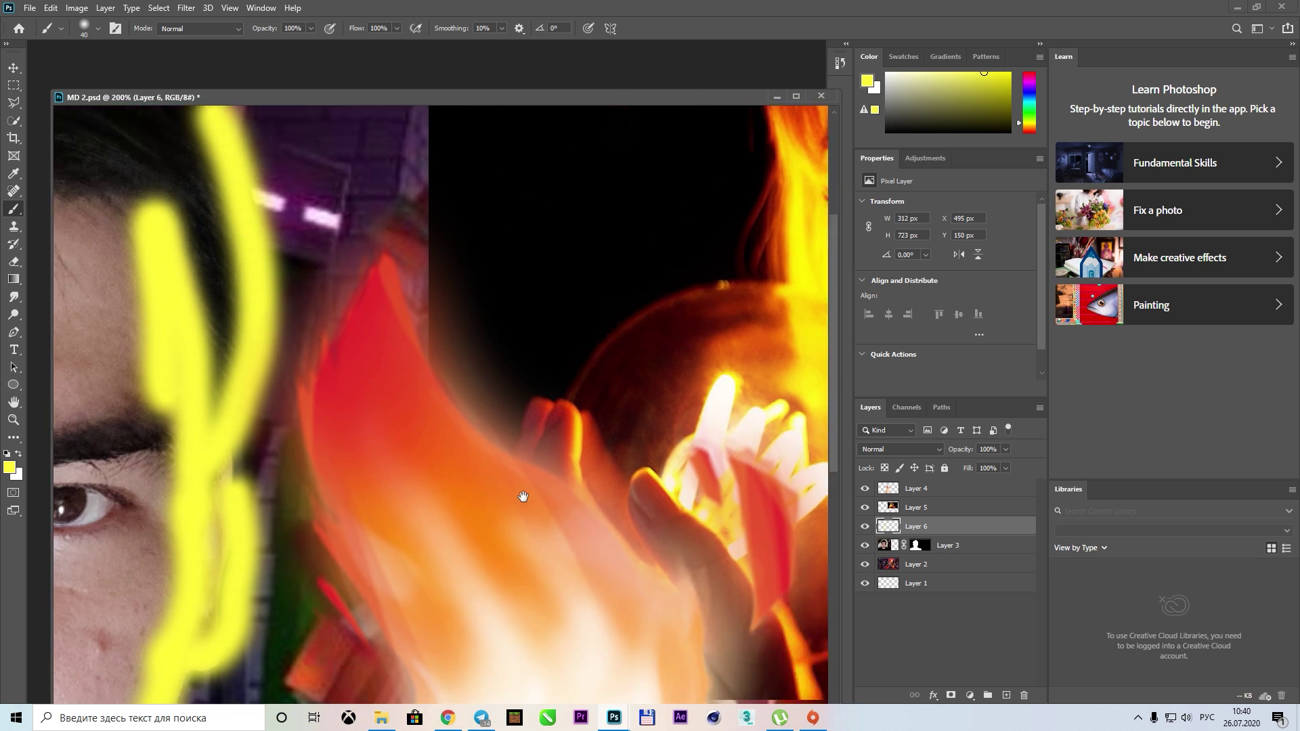
{"action": "scroll", "coordinate": [535, 555], "scroll_direction": "down", "scroll_amount": 2}
{"action": "left_click_drag", "start_coordinate": [375, 511], "coordinate": [326, 465]}
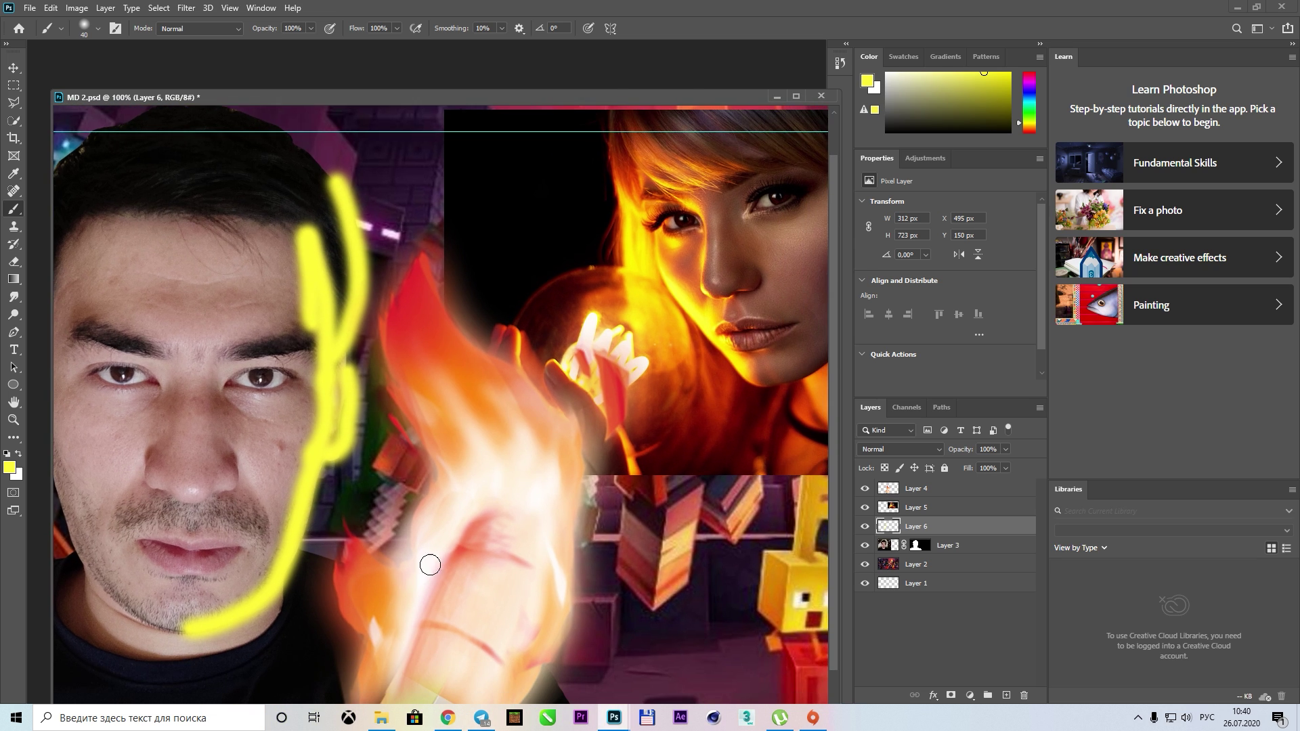
{"action": "left_click_drag", "start_coordinate": [149, 486], "coordinate": [244, 482]}
{"action": "left_click_drag", "start_coordinate": [309, 579], "coordinate": [298, 562]}
{"action": "left_click_drag", "start_coordinate": [206, 501], "coordinate": [257, 491]}
{"action": "mouse_move", "coordinate": [284, 569]}
{"action": "left_mouse_down"}
{"action": "mouse_move", "coordinate": [254, 521]}
{"action": "mouse_move", "coordinate": [264, 555]}
{"action": "left_mouse_up"}
{"action": "mouse_move", "coordinate": [247, 528]}
{"action": "left_mouse_down"}
{"action": "mouse_move", "coordinate": [264, 575]}
{"action": "mouse_move", "coordinate": [220, 607]}
{"action": "left_mouse_up"}
{"action": "left_click_drag", "start_coordinate": [285, 542], "coordinate": [266, 542]}
{"action": "left_click_drag", "start_coordinate": [223, 484], "coordinate": [286, 542]}
Add yellow along the brow near the flame, beside the nose and up the jaw line
{"action": "left_click_drag", "start_coordinate": [474, 596], "coordinate": [531, 705]}
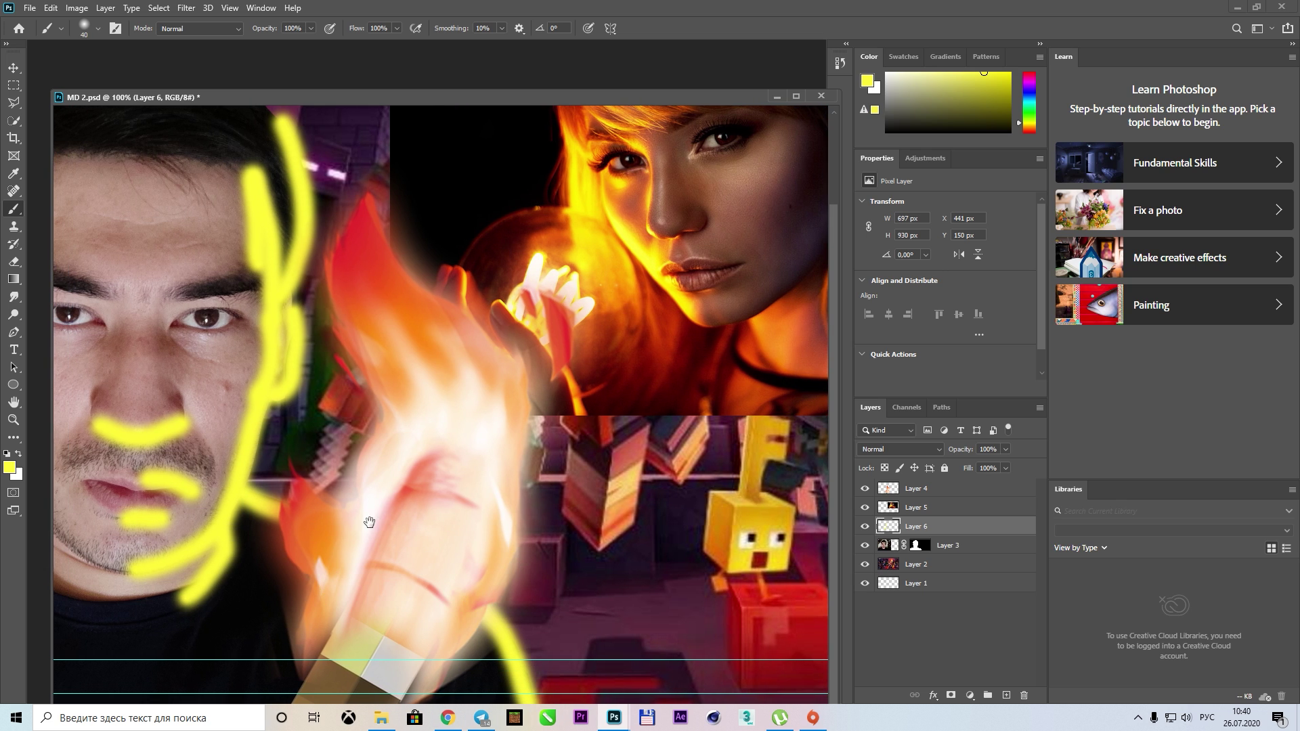
{"action": "left_click_drag", "start_coordinate": [369, 522], "coordinate": [444, 520]}
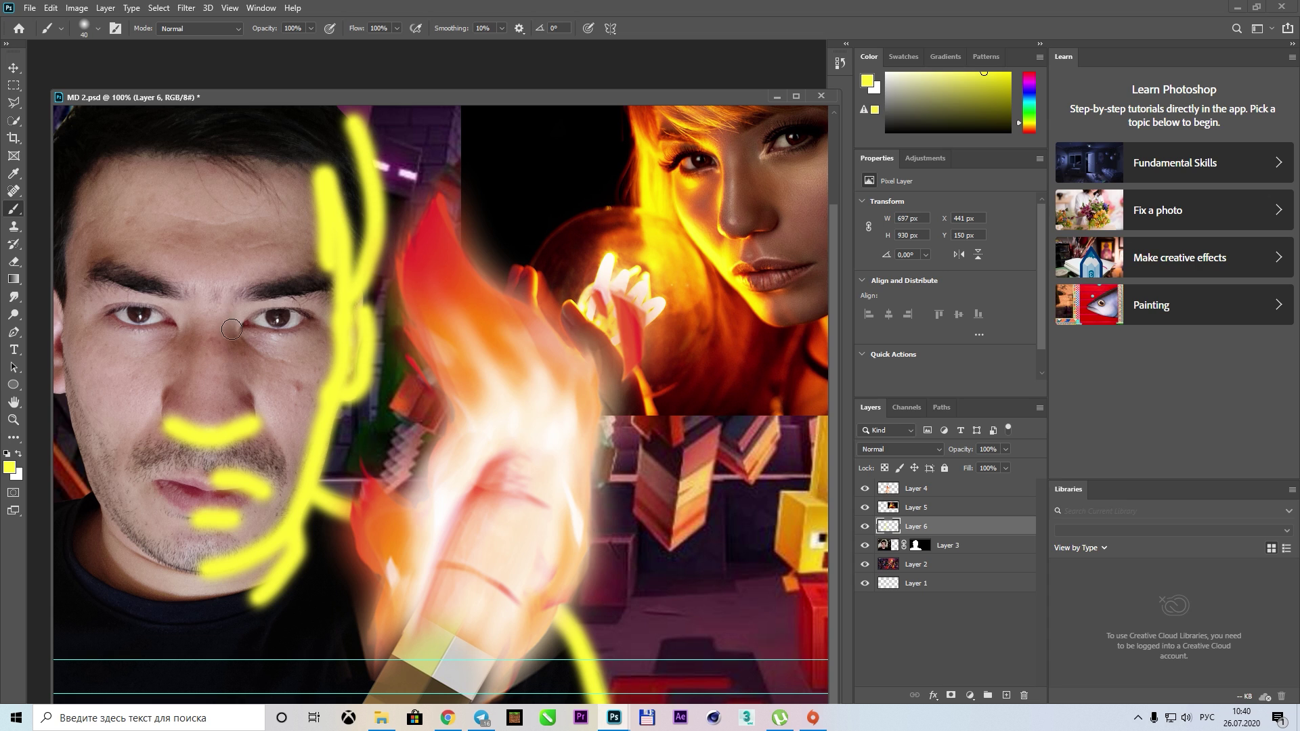
{"action": "left_click_drag", "start_coordinate": [232, 329], "coordinate": [308, 298]}
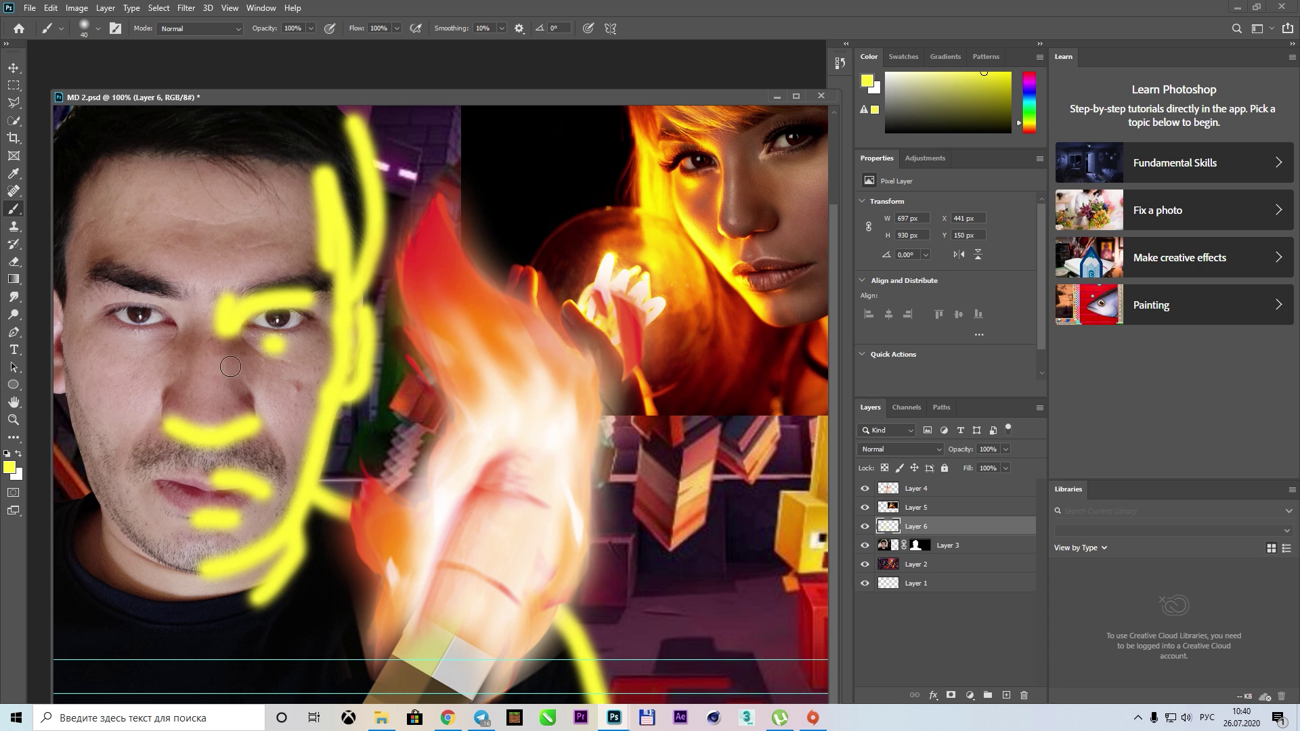
{"action": "left_click_drag", "start_coordinate": [232, 317], "coordinate": [217, 397]}
{"action": "left_click_drag", "start_coordinate": [247, 288], "coordinate": [206, 293]}
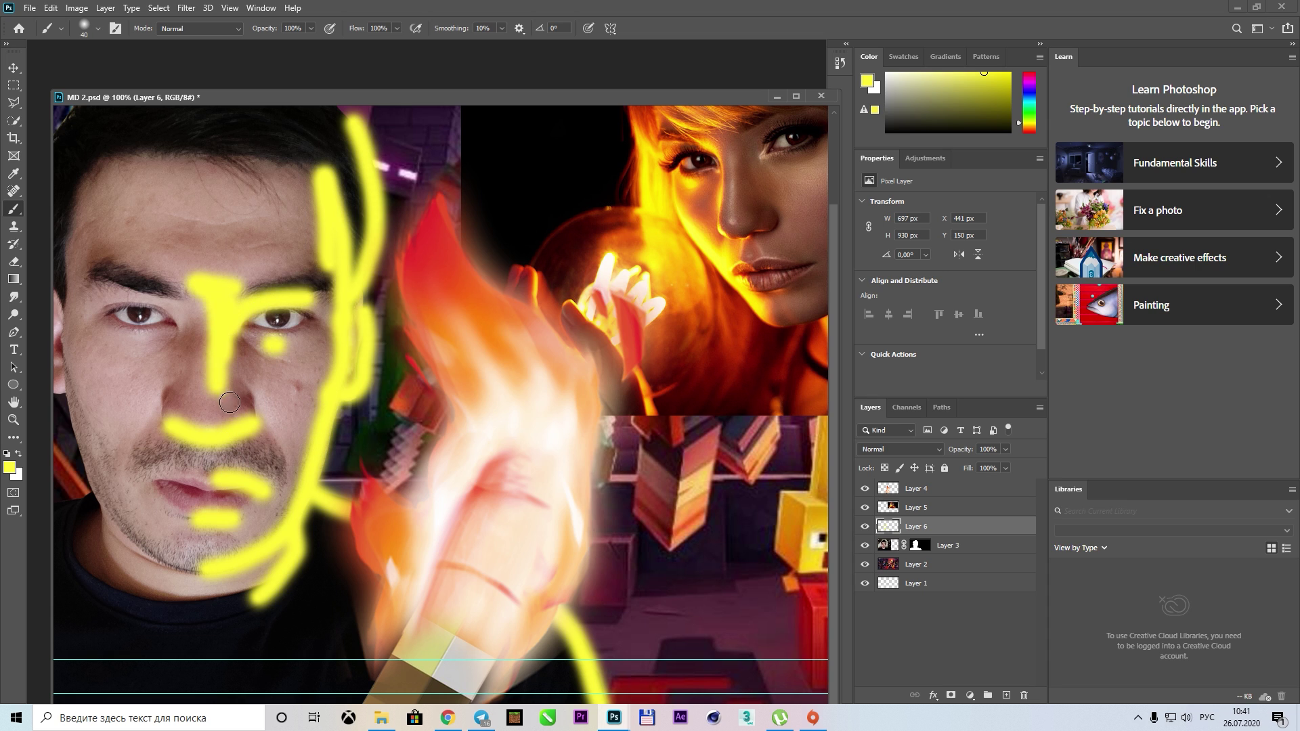
{"action": "left_click_drag", "start_coordinate": [270, 553], "coordinate": [312, 433]}
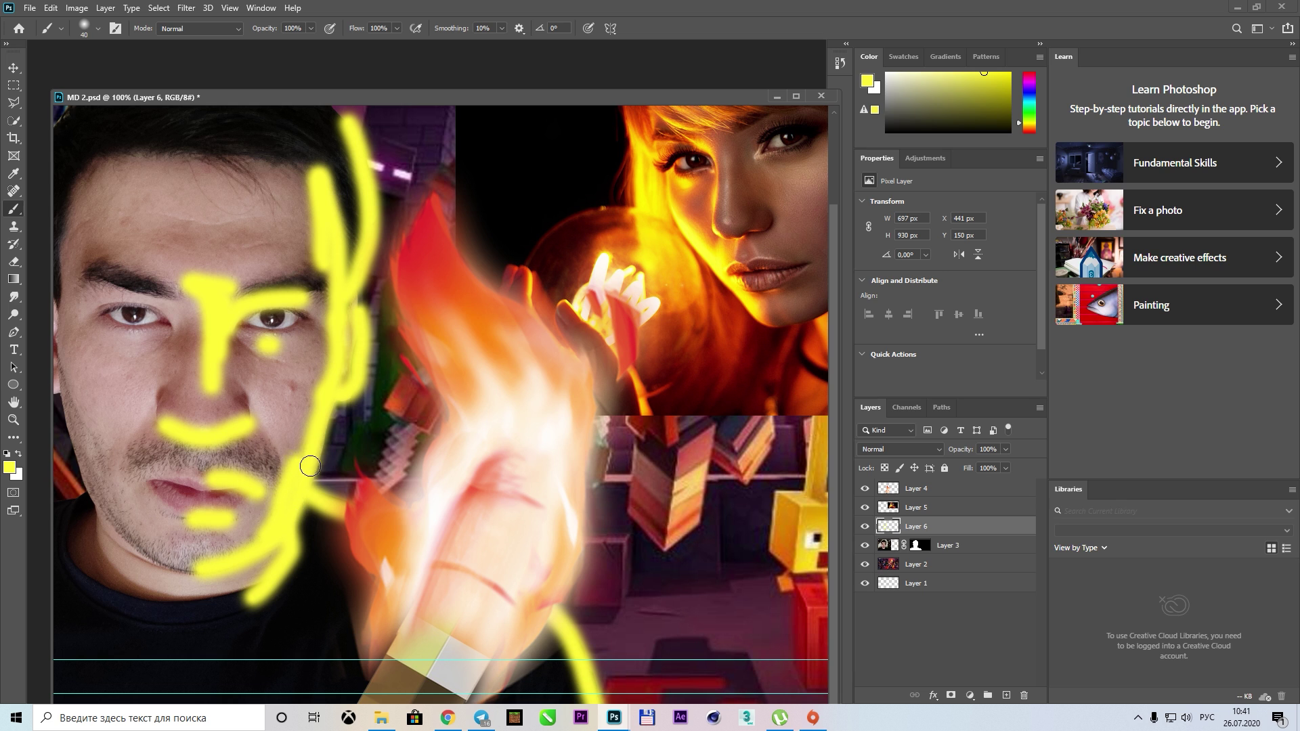
{"action": "mouse_move", "coordinate": [319, 490]}
{"action": "left_mouse_down"}
{"action": "mouse_move", "coordinate": [293, 514]}
{"action": "mouse_move", "coordinate": [248, 442]}
{"action": "left_mouse_up"}
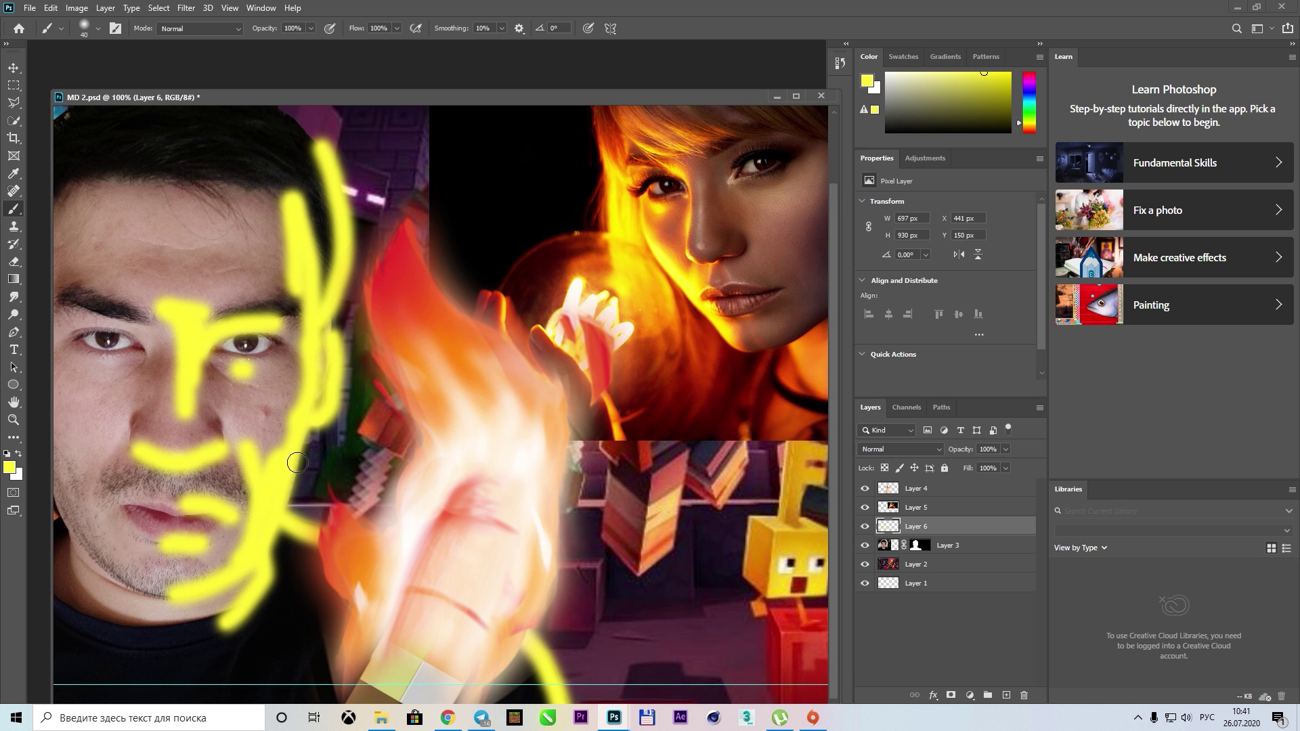
{"action": "right_click", "coordinate": [305, 516]}
{"action": "key", "text": "e"}
{"action": "right_click", "coordinate": [305, 516]}
Zoom in, shrink the eraser, and erase yellow spilling past the hair edge on Layer 6
{"action": "key", "text": "Escape"}
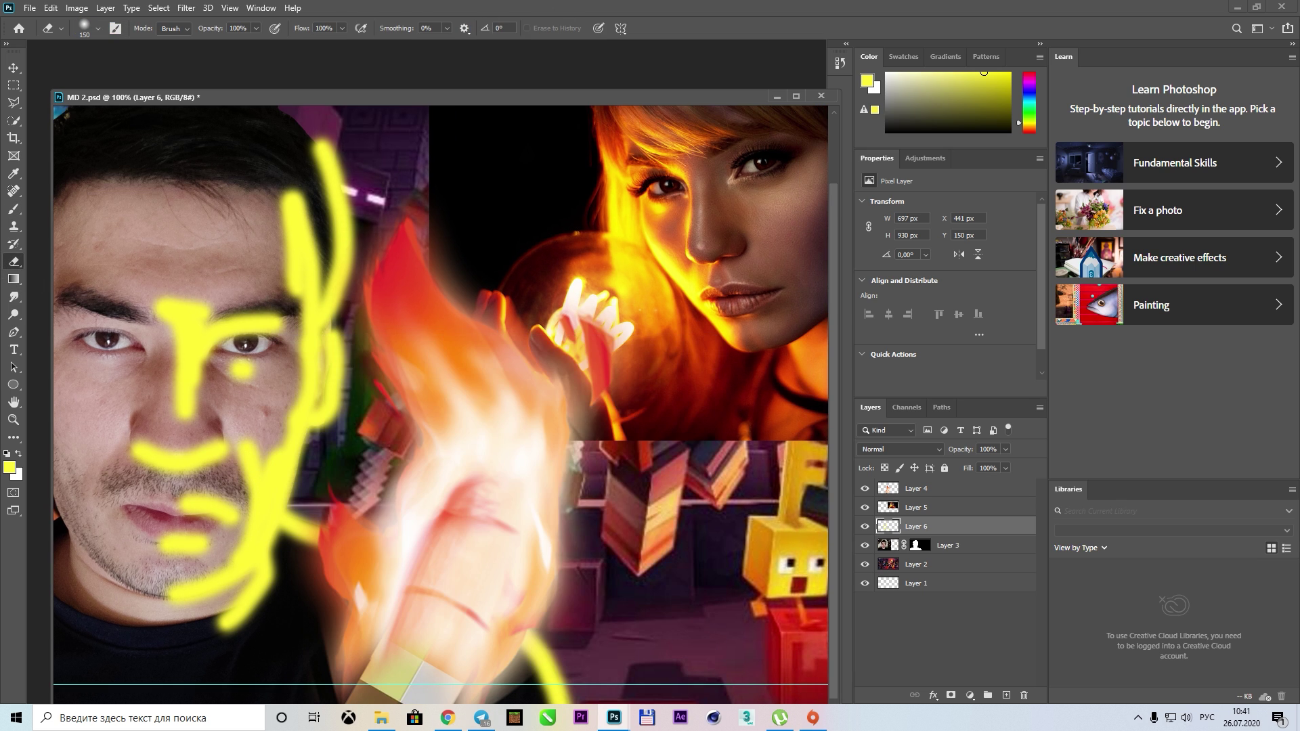
{"action": "right_click", "coordinate": [342, 264]}
{"action": "key", "text": "Escape"}
{"action": "left_click", "coordinate": [1006, 449]}
{"action": "left_click_drag", "start_coordinate": [1016, 467], "coordinate": [984, 467]}
{"action": "scroll", "coordinate": [471, 388], "scroll_direction": "up", "scroll_amount": 2}
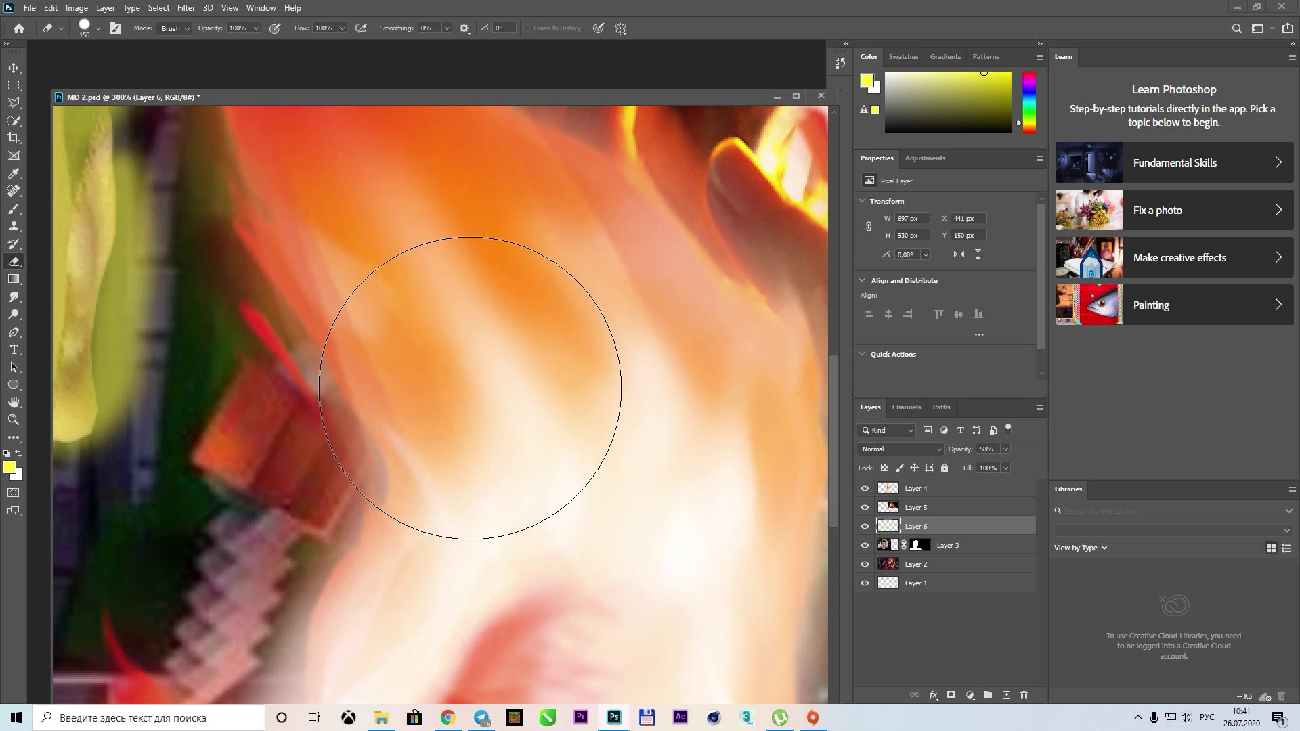
{"action": "scroll", "coordinate": [471, 388], "scroll_direction": "left", "scroll_amount": 5}
{"action": "key", "text": "bracketleft"}
{"action": "key", "text": "bracketleft"}
{"action": "key", "text": "bracketleft"}
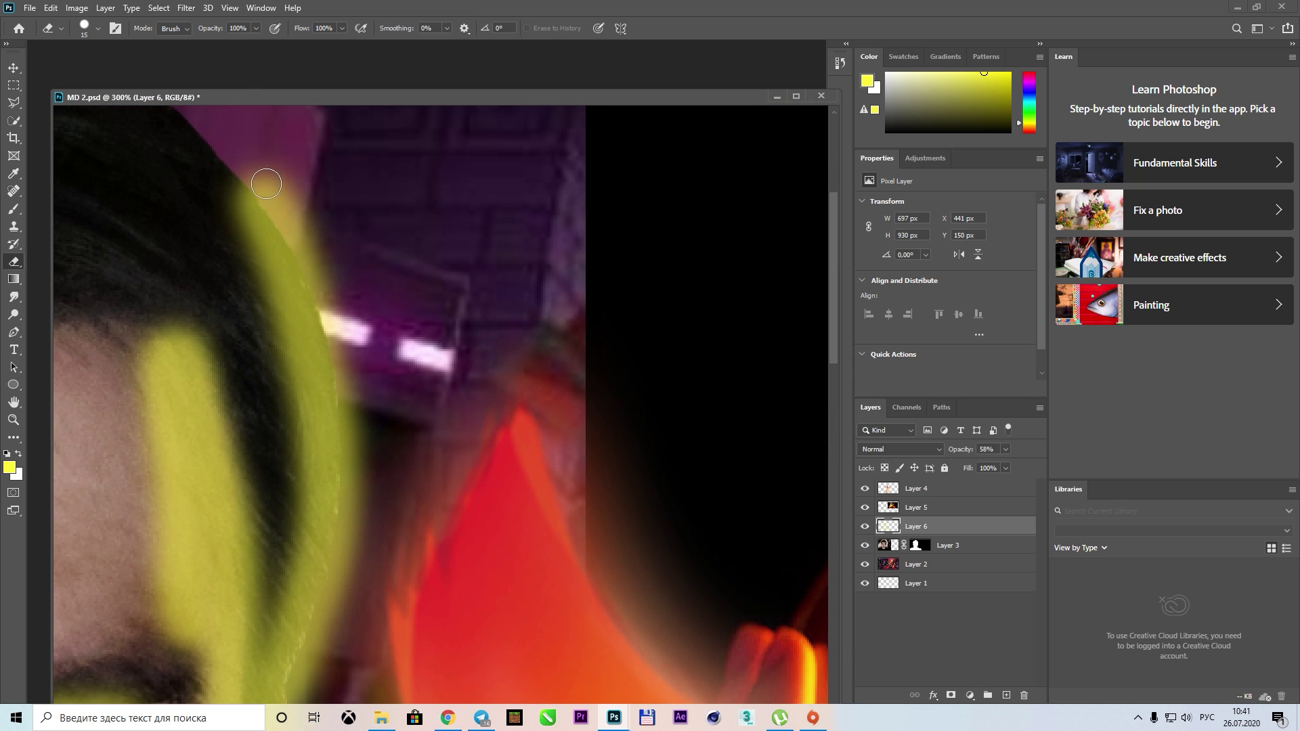
{"action": "left_click_drag", "start_coordinate": [303, 231], "coordinate": [257, 173]}
{"action": "key", "text": "ctrl+z"}
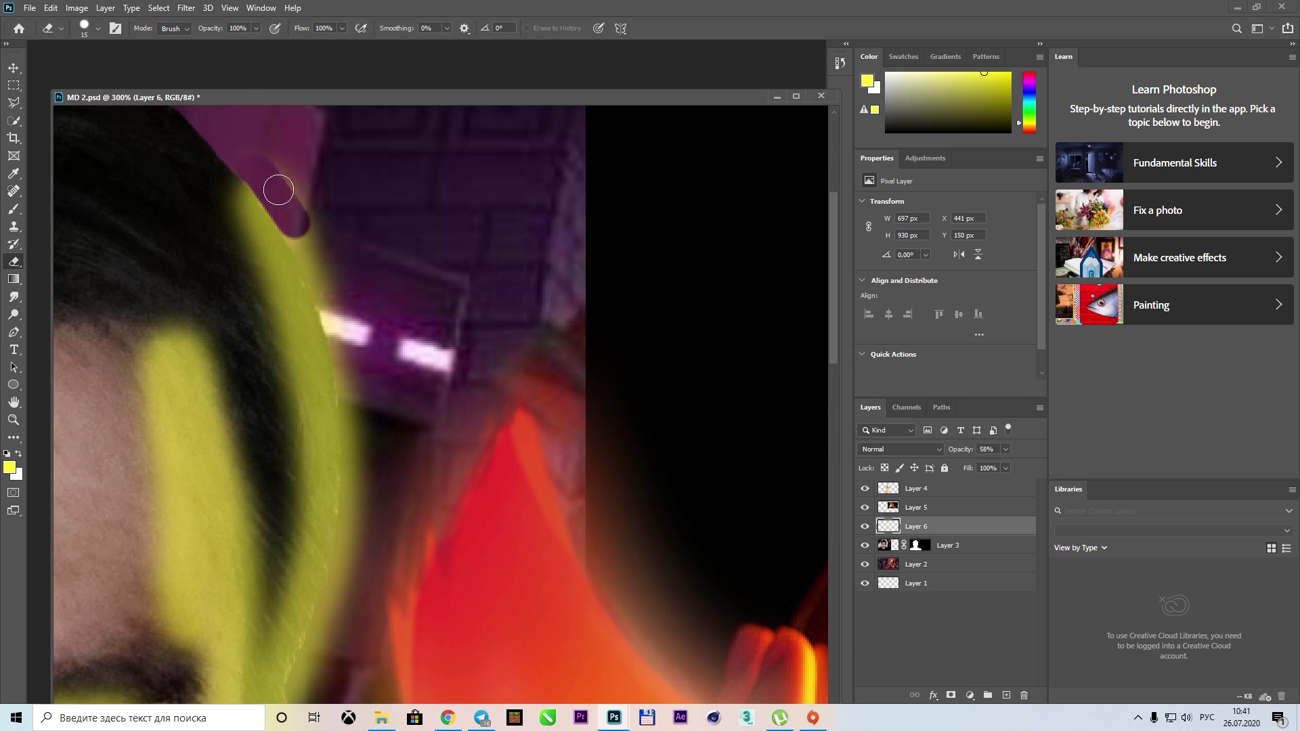
{"action": "mouse_move", "coordinate": [308, 234]}
{"action": "left_mouse_down"}
{"action": "mouse_move", "coordinate": [248, 164]}
{"action": "mouse_move", "coordinate": [315, 248]}
{"action": "left_mouse_up"}
Erase yellow spilling beyond the face edge, near the beard and along the chin
{"action": "left_click_drag", "start_coordinate": [357, 342], "coordinate": [374, 421]}
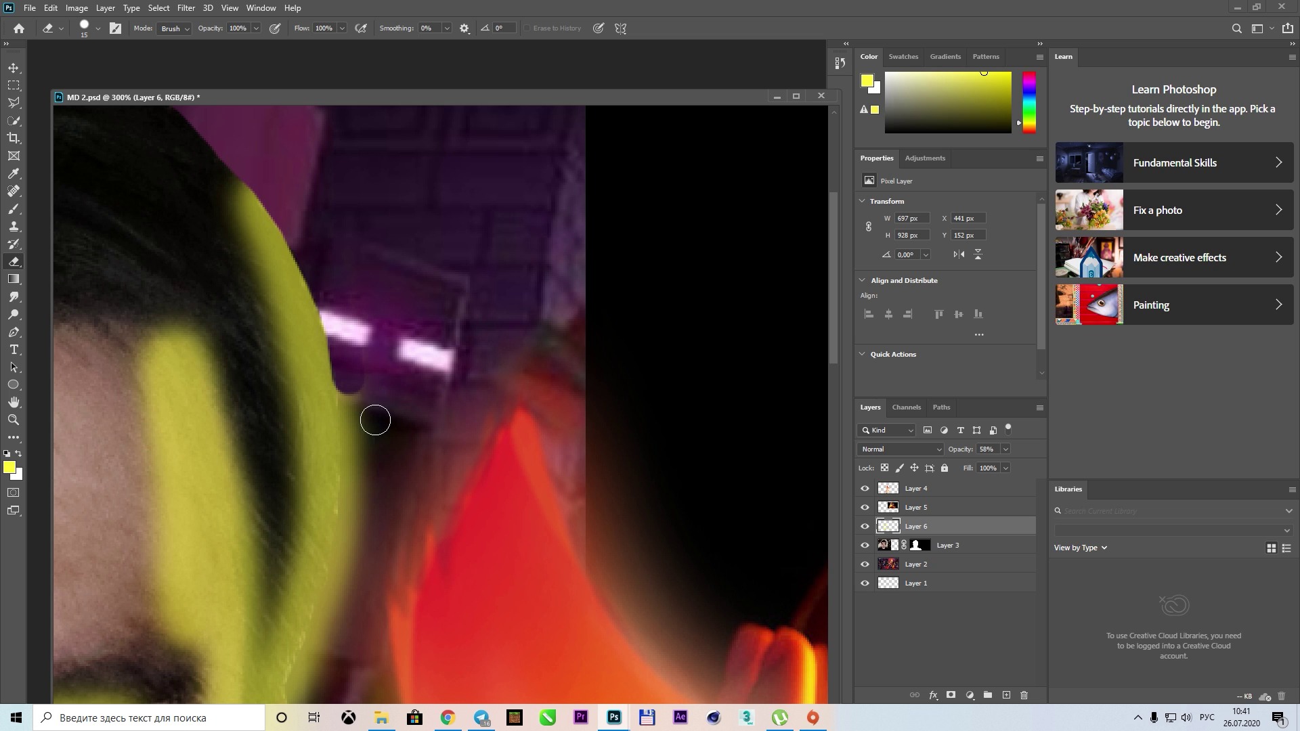
{"action": "scroll", "coordinate": [379, 420], "scroll_direction": "down", "scroll_amount": 3}
{"action": "mouse_move", "coordinate": [365, 270]}
{"action": "left_mouse_down"}
{"action": "mouse_move", "coordinate": [359, 349]}
{"action": "mouse_move", "coordinate": [306, 512]}
{"action": "left_mouse_up"}
{"action": "scroll", "coordinate": [335, 316], "scroll_direction": "down", "scroll_amount": 3}
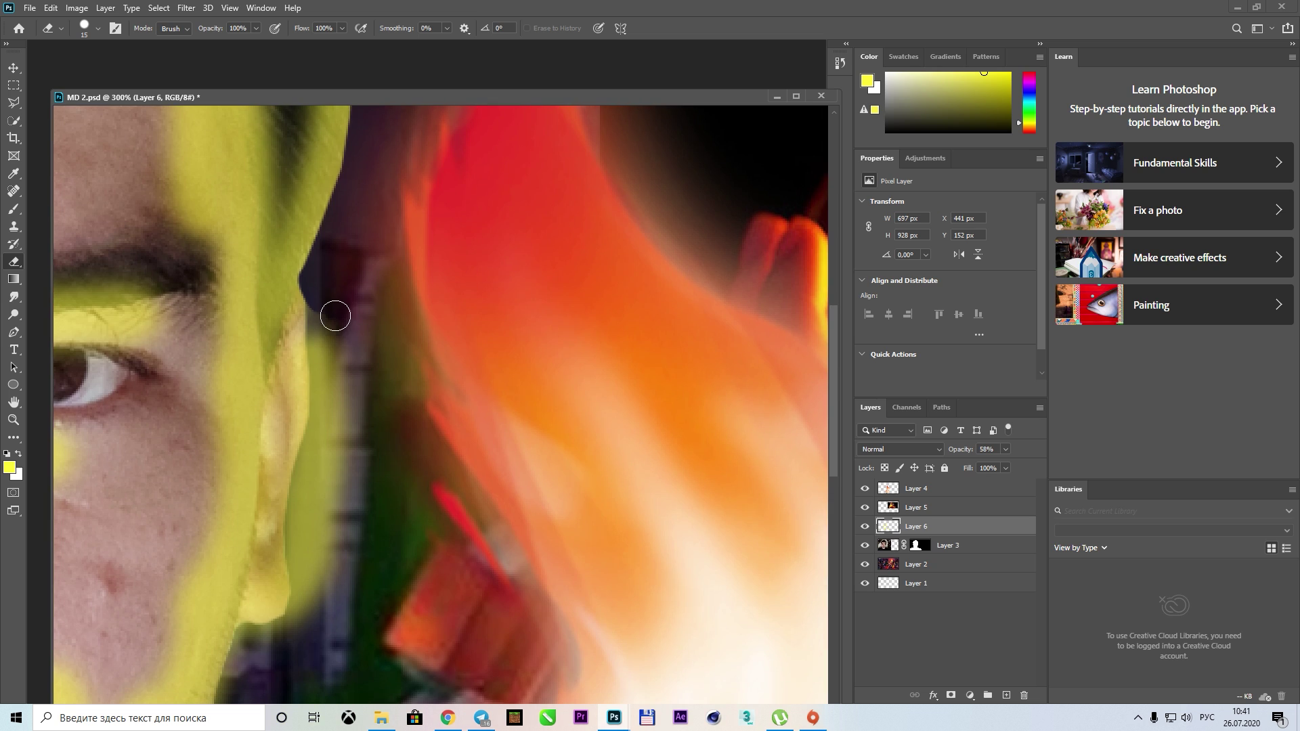
{"action": "mouse_move", "coordinate": [338, 372]}
{"action": "left_mouse_down"}
{"action": "mouse_move", "coordinate": [308, 593]}
{"action": "mouse_move", "coordinate": [378, 440]}
{"action": "left_mouse_up"}
{"action": "scroll", "coordinate": [378, 440], "scroll_direction": "down", "scroll_amount": 3}
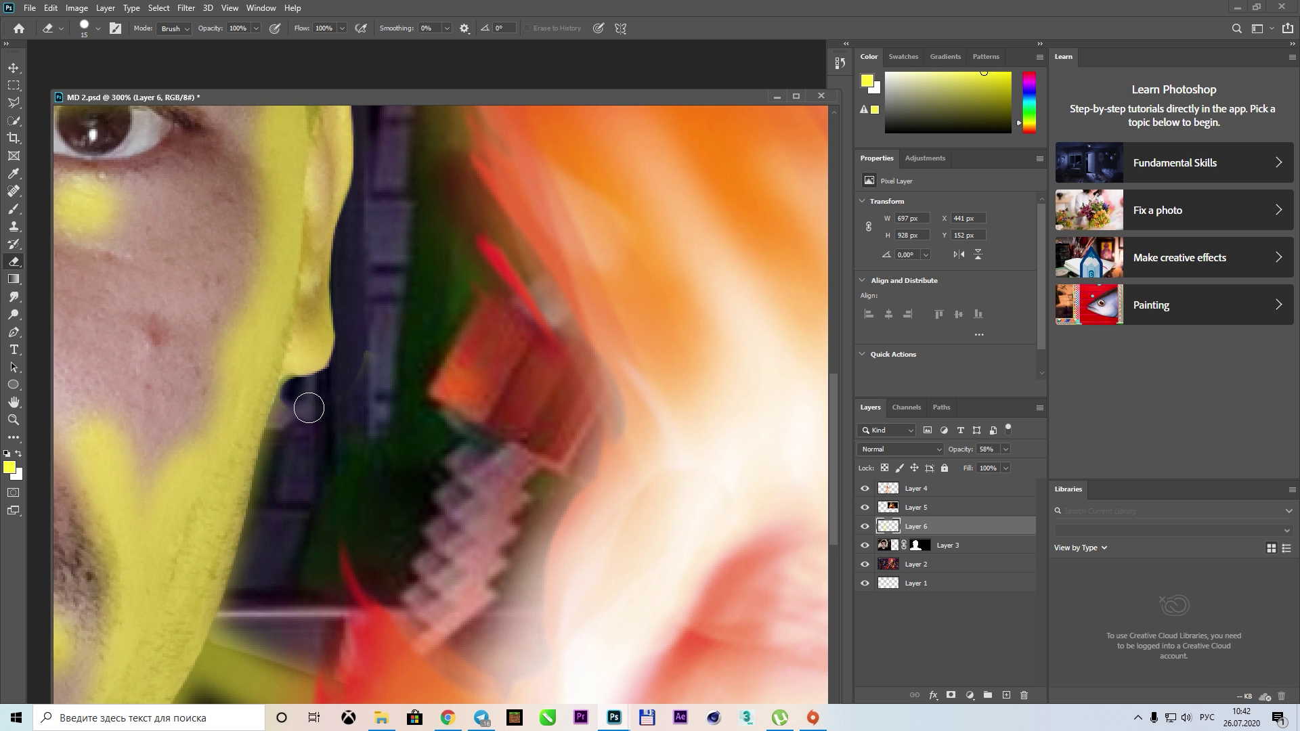
{"action": "scroll", "coordinate": [359, 393], "scroll_direction": "down", "scroll_amount": 2}
{"action": "left_click_drag", "start_coordinate": [354, 310], "coordinate": [303, 507]}
{"action": "mouse_move", "coordinate": [384, 527]}
{"action": "left_mouse_down"}
{"action": "mouse_move", "coordinate": [437, 547]}
{"action": "mouse_move", "coordinate": [347, 599]}
{"action": "left_mouse_up"}
{"action": "scroll", "coordinate": [624, 377], "scroll_direction": "down", "scroll_amount": 4}
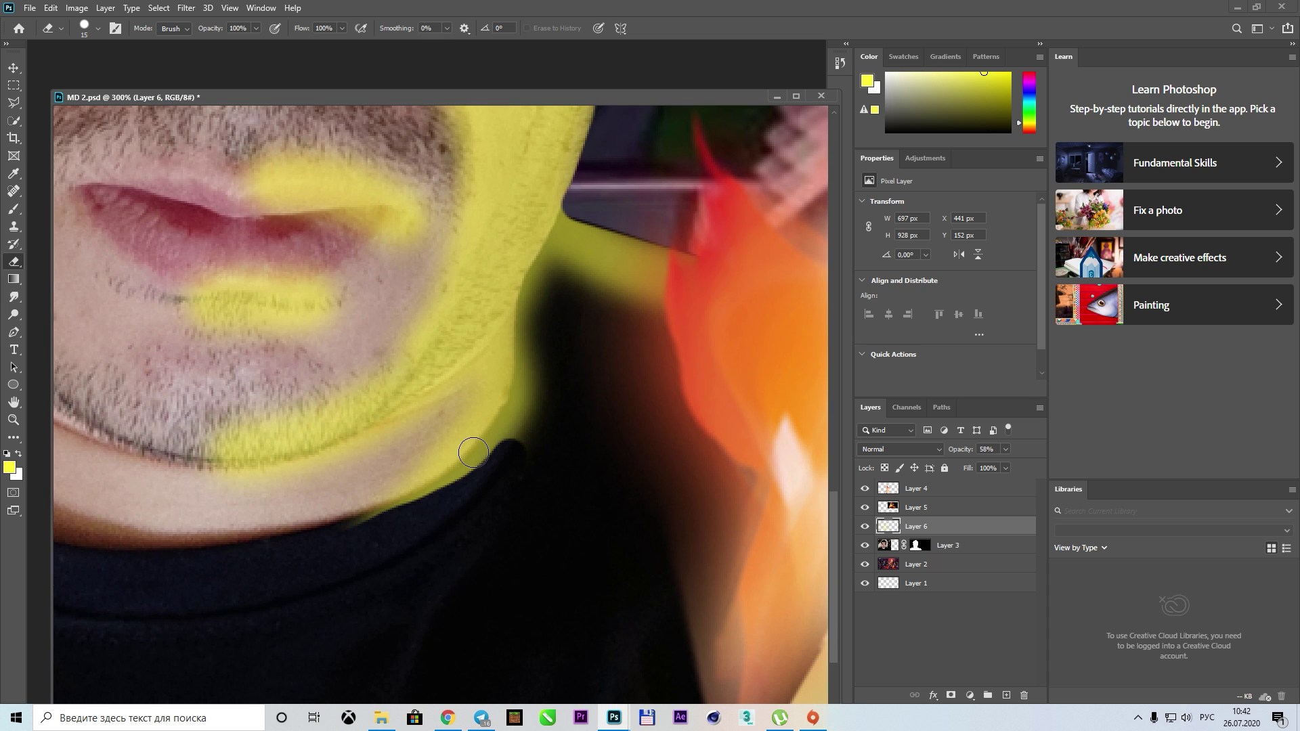
{"action": "mouse_move", "coordinate": [417, 495]}
{"action": "left_mouse_down"}
{"action": "mouse_move", "coordinate": [440, 447]}
{"action": "mouse_move", "coordinate": [420, 434]}
{"action": "mouse_move", "coordinate": [298, 467]}
{"action": "mouse_move", "coordinate": [350, 498]}
{"action": "left_mouse_up"}
{"action": "left_click_drag", "start_coordinate": [221, 462], "coordinate": [325, 400]}
Switch to a soft round eraser tip and erase the yellow around the lips
{"action": "right_click", "coordinate": [217, 451]}
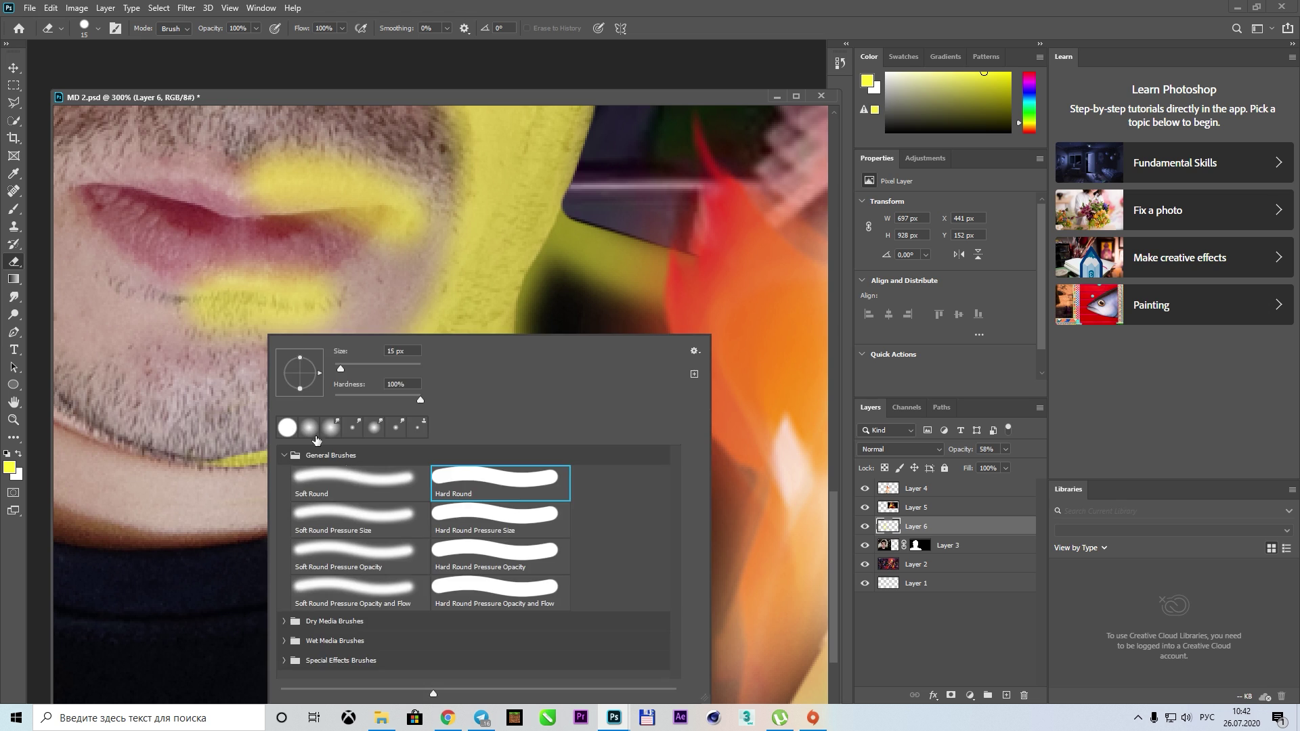
{"action": "left_click", "coordinate": [174, 422]}
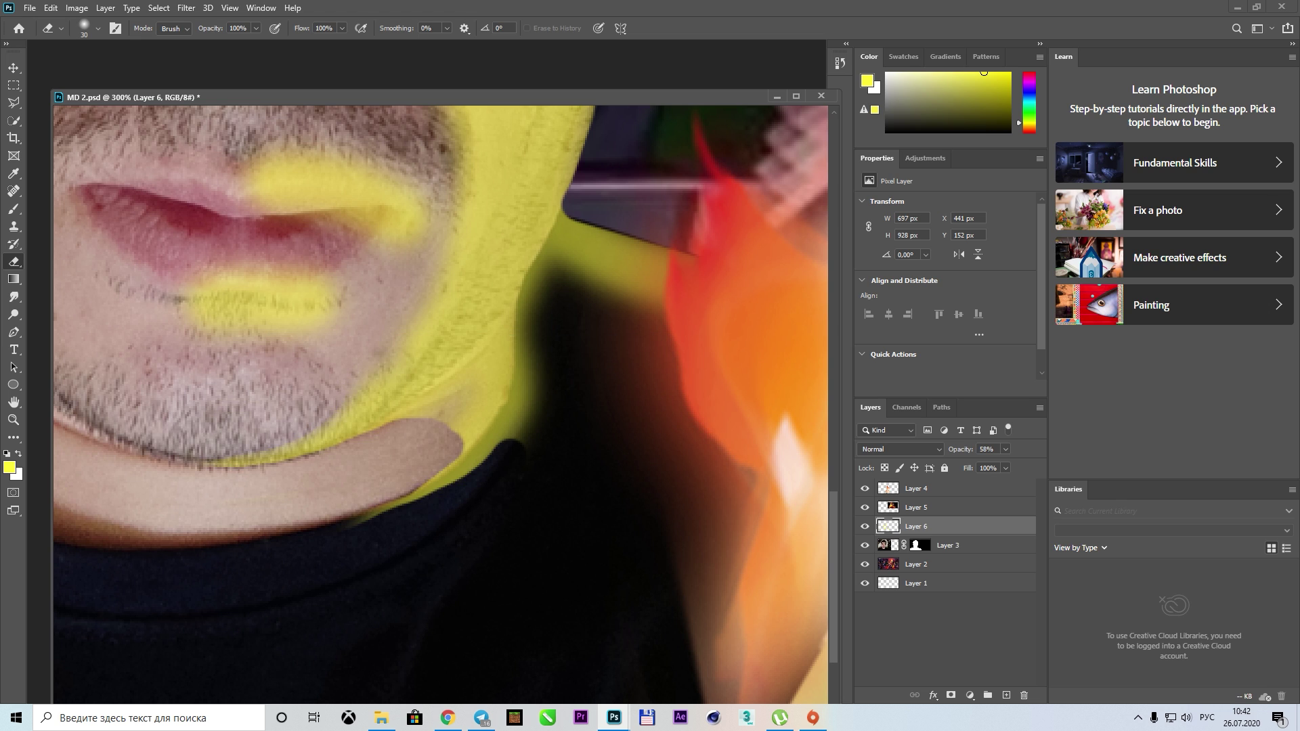
{"action": "left_click_drag", "start_coordinate": [309, 271], "coordinate": [205, 277]}
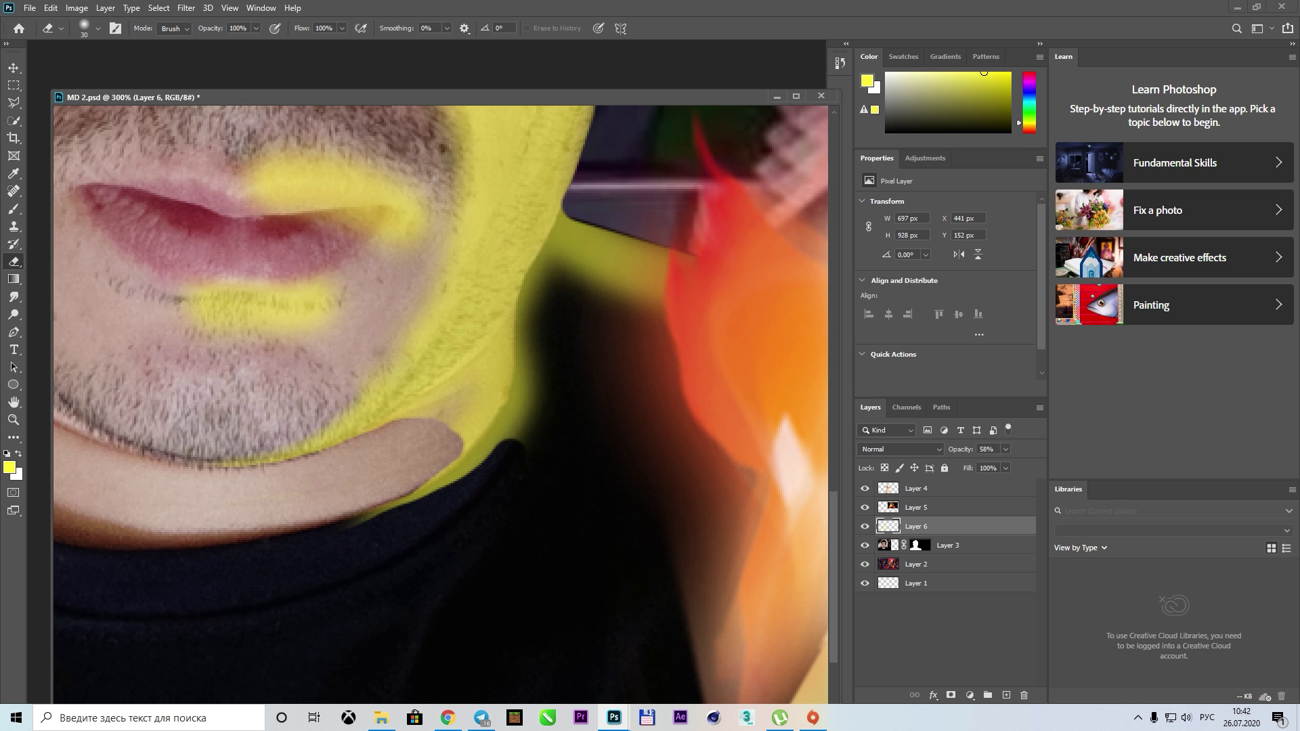
{"action": "left_click_drag", "start_coordinate": [346, 318], "coordinate": [272, 301]}
{"action": "left_click_drag", "start_coordinate": [238, 312], "coordinate": [175, 298]}
{"action": "left_click_drag", "start_coordinate": [339, 325], "coordinate": [322, 420]}
{"action": "left_click_drag", "start_coordinate": [294, 318], "coordinate": [409, 339]}
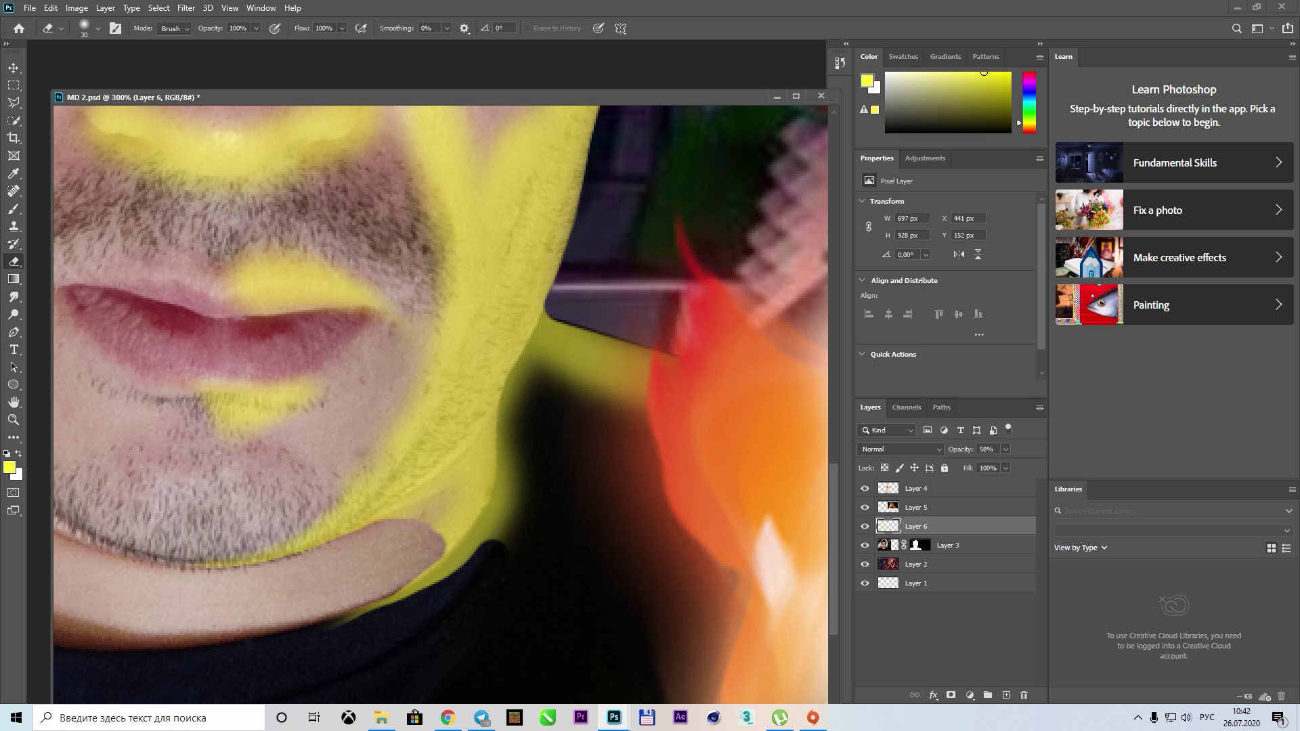
With a larger eraser, remove the yellow along the inner jaw edge
{"action": "scroll", "coordinate": [440, 407], "scroll_direction": "up", "scroll_amount": 5}
{"action": "scroll", "coordinate": [440, 407], "scroll_direction": "up", "scroll_amount": 4}
{"action": "key", "text": "bracketright"}
{"action": "left_click_drag", "start_coordinate": [369, 450], "coordinate": [319, 559]}
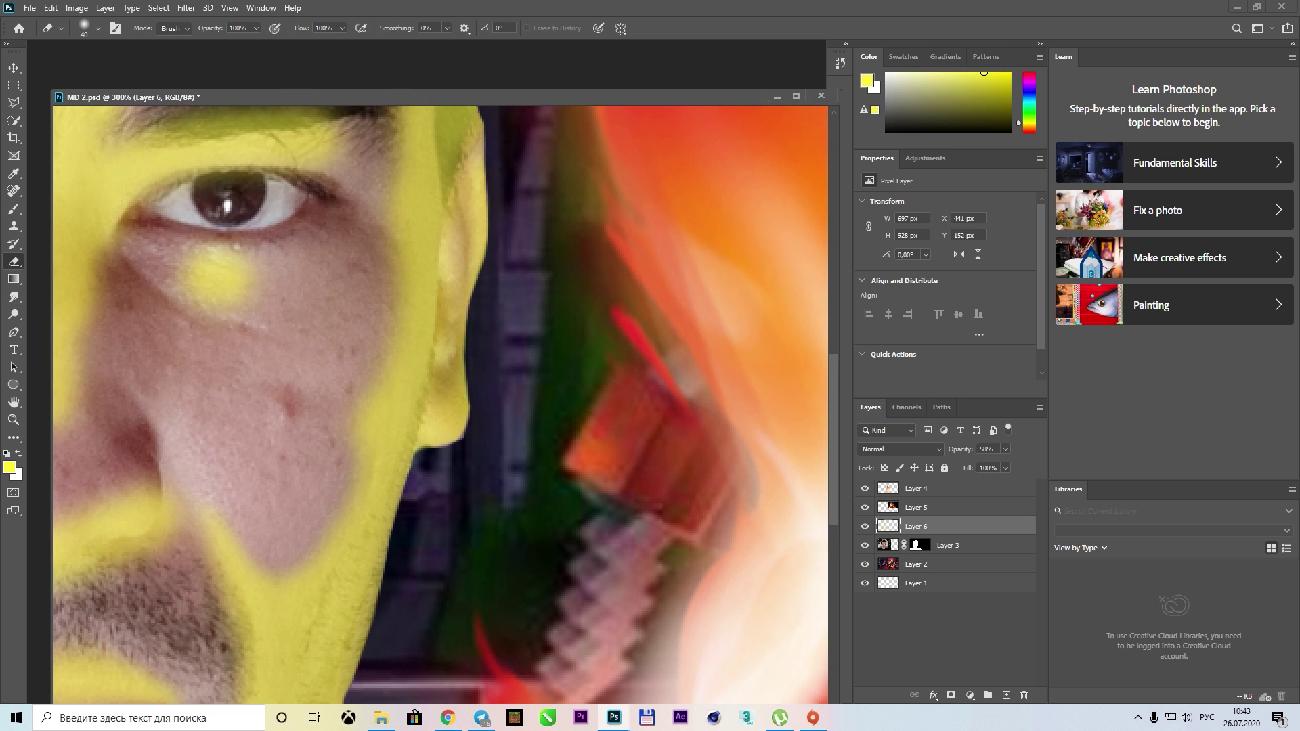
{"action": "left_click_drag", "start_coordinate": [325, 197], "coordinate": [377, 430]}
{"action": "left_click_drag", "start_coordinate": [372, 474], "coordinate": [325, 636]}
{"action": "mouse_move", "coordinate": [429, 619]}
{"action": "left_mouse_down"}
{"action": "mouse_move", "coordinate": [334, 306]}
{"action": "mouse_move", "coordinate": [445, 565]}
{"action": "mouse_move", "coordinate": [401, 610]}
{"action": "left_mouse_up"}
Erase yellow over the hair strip beside the eyebrow, down to the eye and ear edge
{"action": "mouse_move", "coordinate": [264, 427]}
{"action": "left_mouse_down"}
{"action": "mouse_move", "coordinate": [406, 359]}
{"action": "mouse_move", "coordinate": [210, 380]}
{"action": "left_mouse_up"}
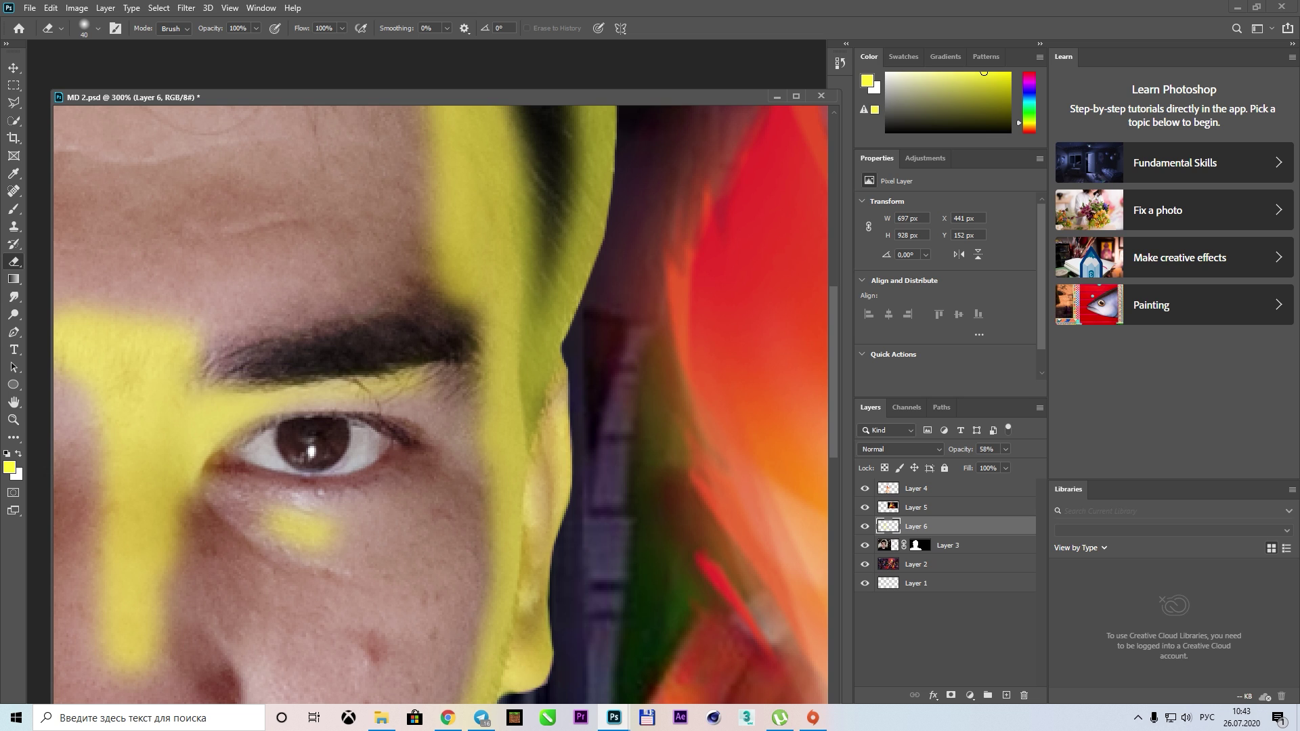
{"action": "scroll", "coordinate": [284, 458], "scroll_direction": "up", "scroll_amount": 5}
{"action": "left_click_drag", "start_coordinate": [335, 244], "coordinate": [352, 495]}
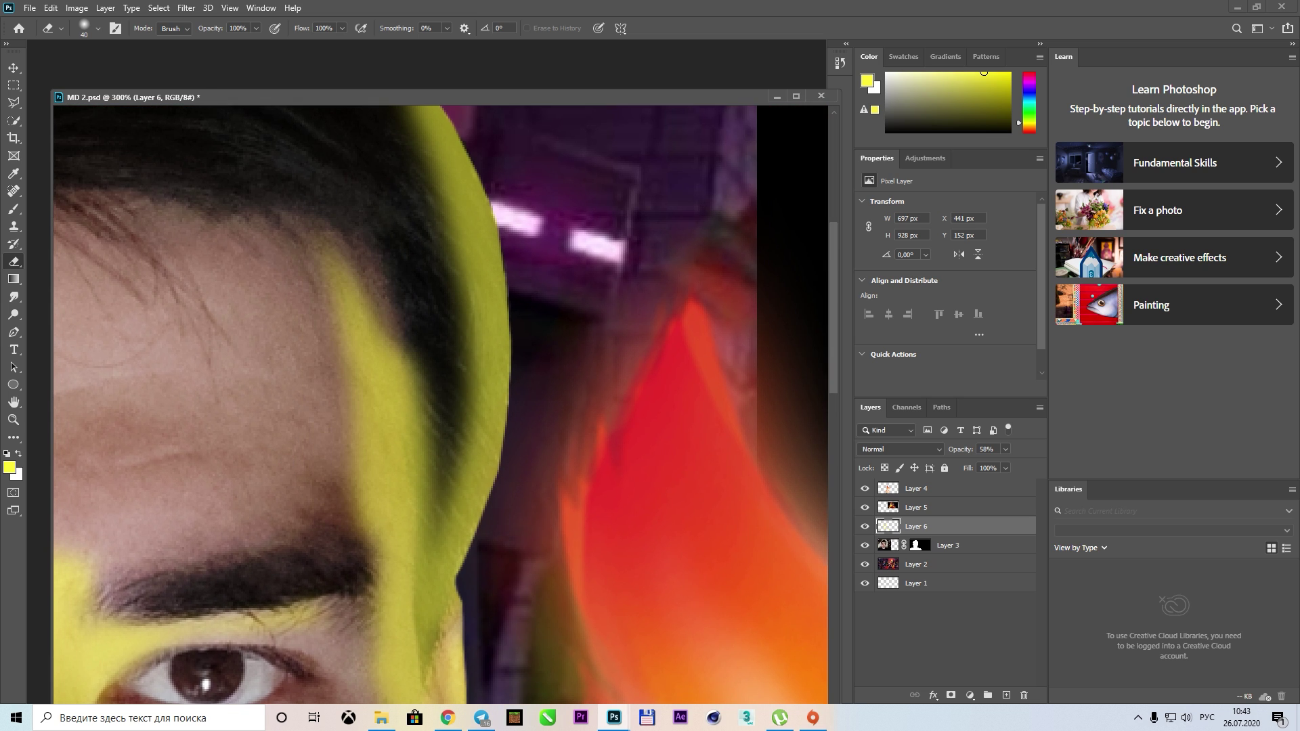
{"action": "scroll", "coordinate": [441, 393], "scroll_direction": "up", "scroll_amount": 2}
{"action": "left_click_drag", "start_coordinate": [420, 298], "coordinate": [475, 535]}
{"action": "scroll", "coordinate": [440, 392], "scroll_direction": "down", "scroll_amount": 2}
{"action": "left_click_drag", "start_coordinate": [471, 190], "coordinate": [413, 406]}
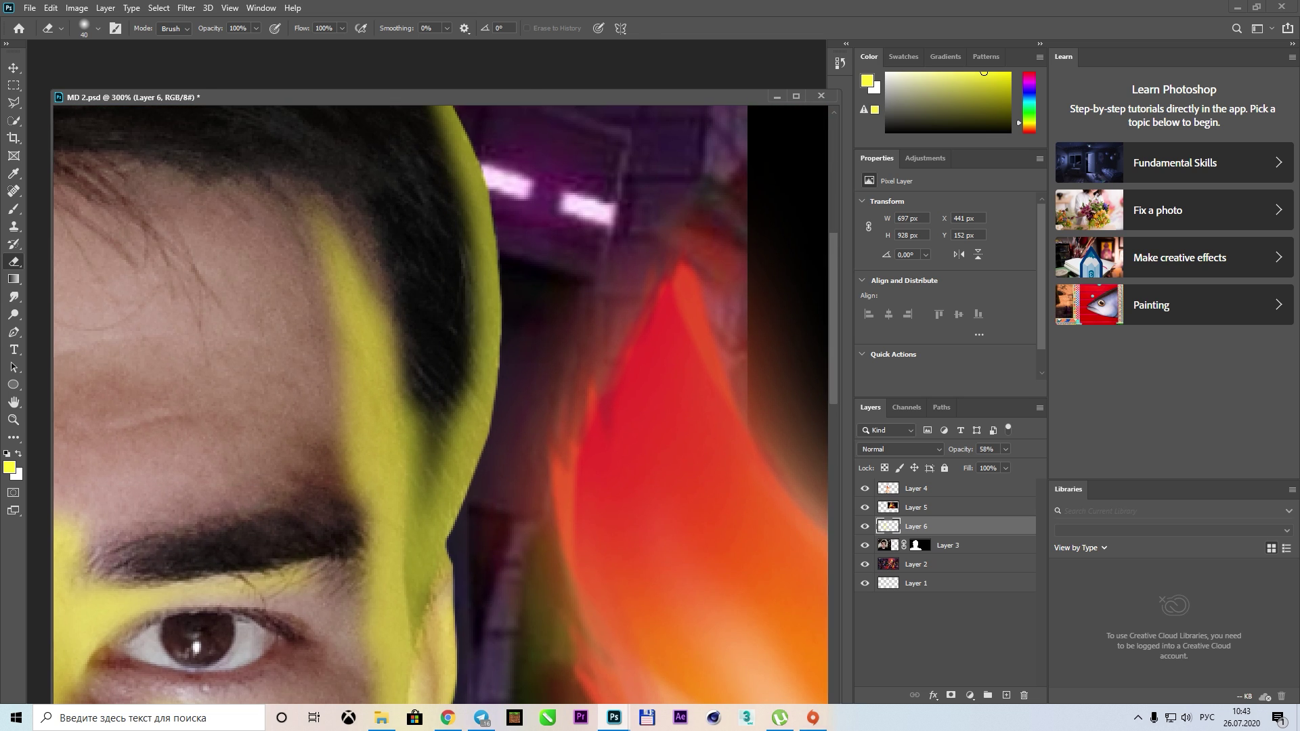
{"action": "key", "text": "bracketleft"}
{"action": "key", "text": "bracketleft"}
{"action": "key", "text": "bracketleft"}
{"action": "left_click_drag", "start_coordinate": [440, 339], "coordinate": [428, 589]}
{"action": "scroll", "coordinate": [427, 590], "scroll_direction": "down", "scroll_amount": 2}
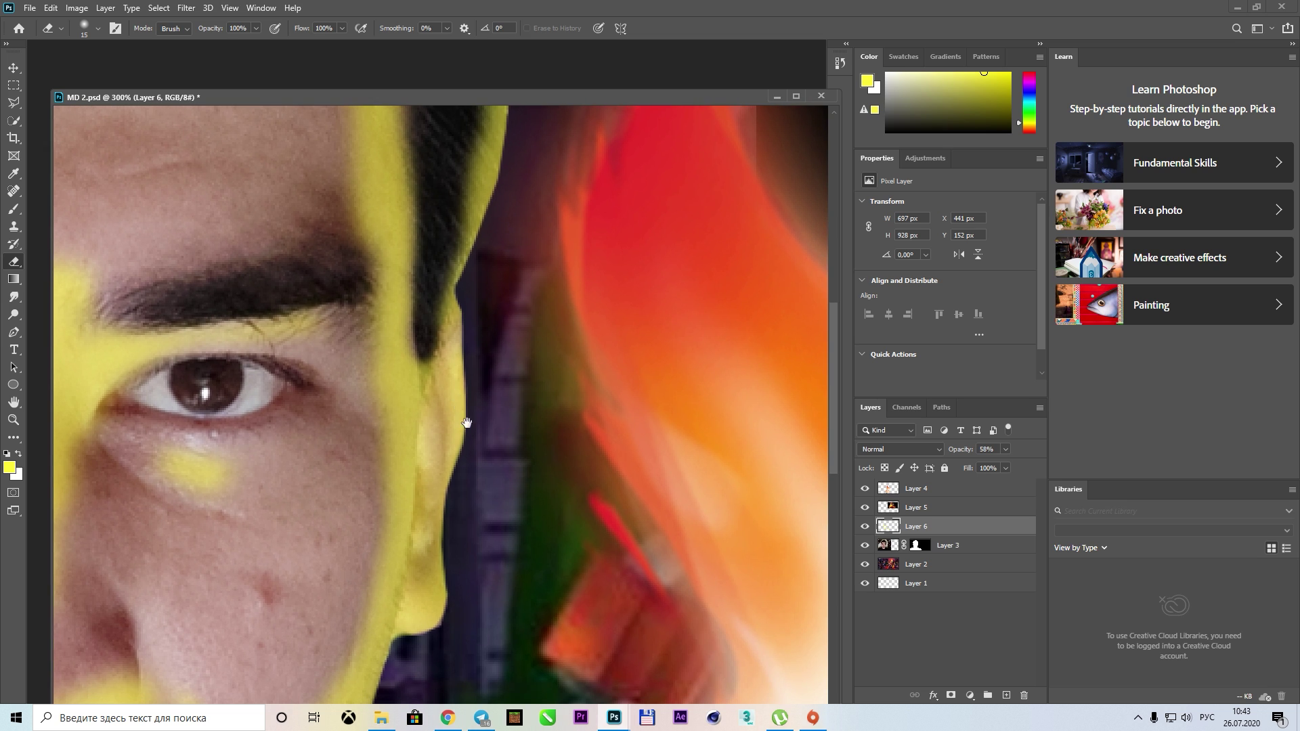
{"action": "left_click_drag", "start_coordinate": [434, 392], "coordinate": [420, 589]}
{"action": "scroll", "coordinate": [445, 547], "scroll_direction": "down", "scroll_amount": 1}
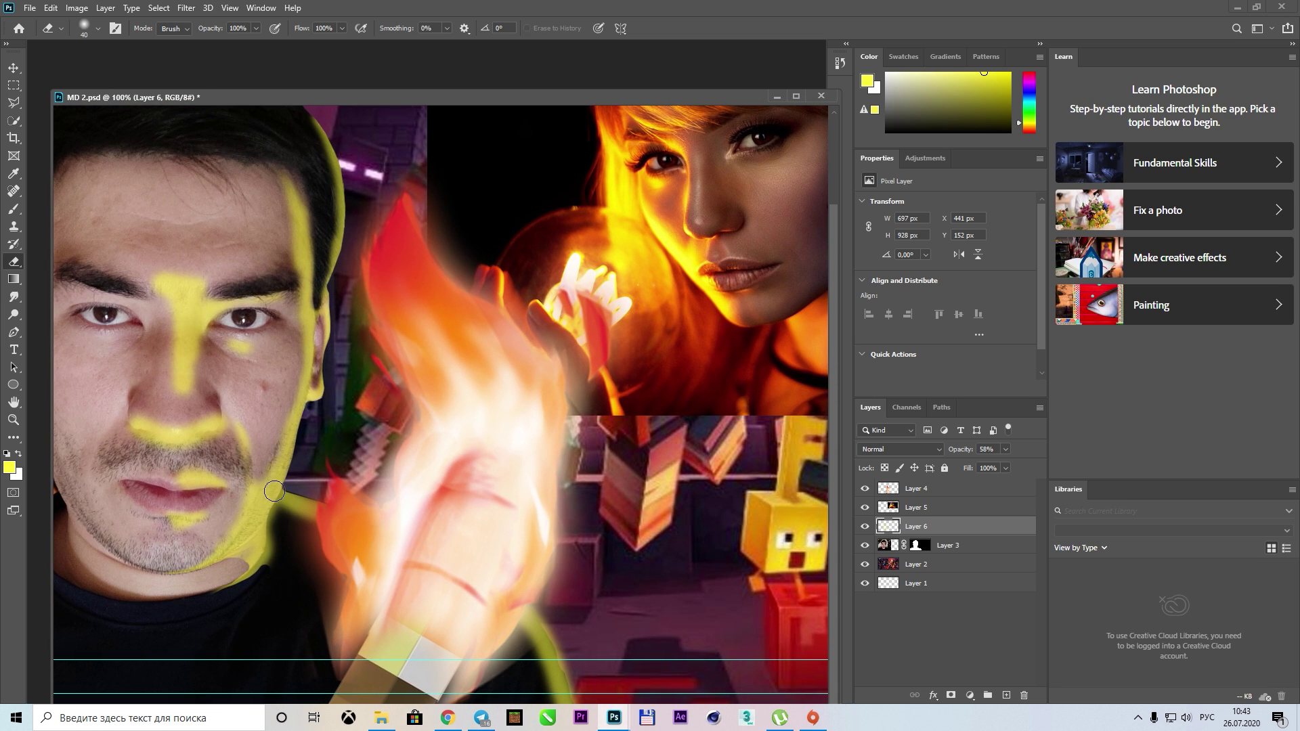
Select the Smudge tool and bring up its brush tip choices
{"action": "scroll", "coordinate": [237, 555], "scroll_direction": "right", "scroll_amount": 2}
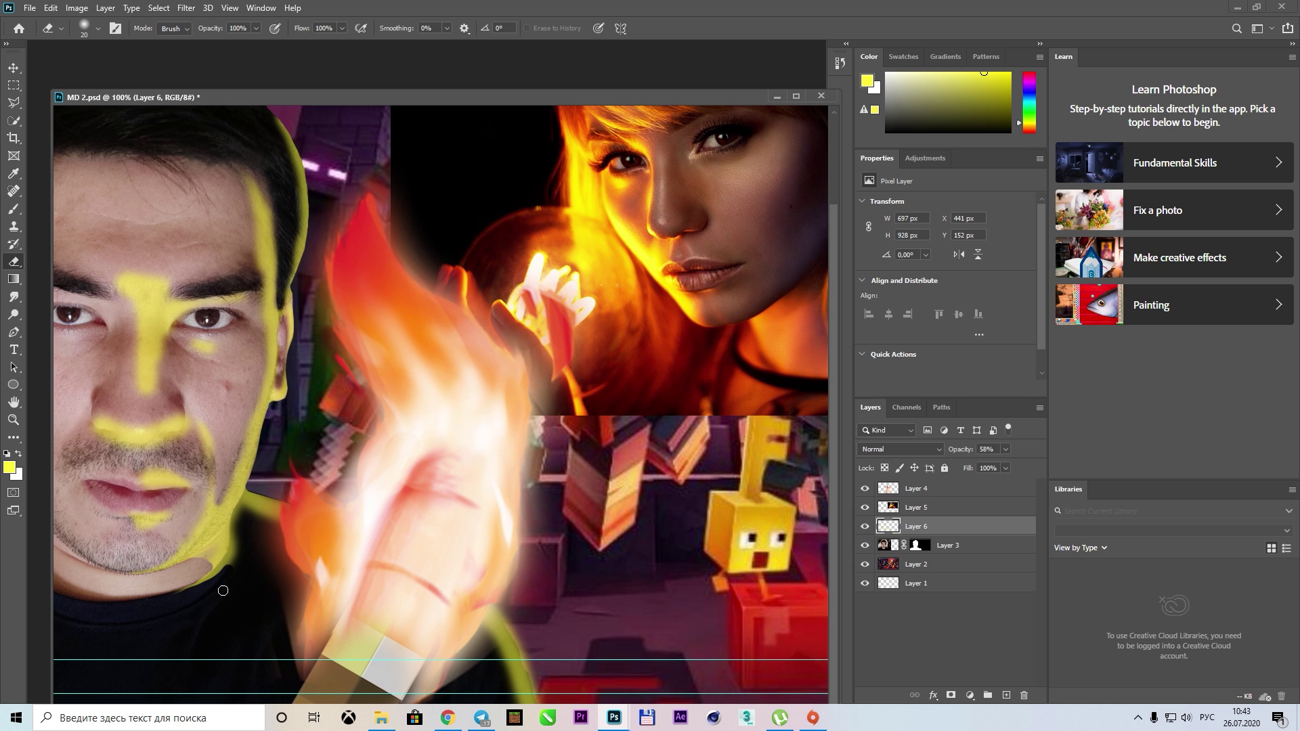
{"action": "scroll", "coordinate": [280, 630], "scroll_direction": "left", "scroll_amount": 2}
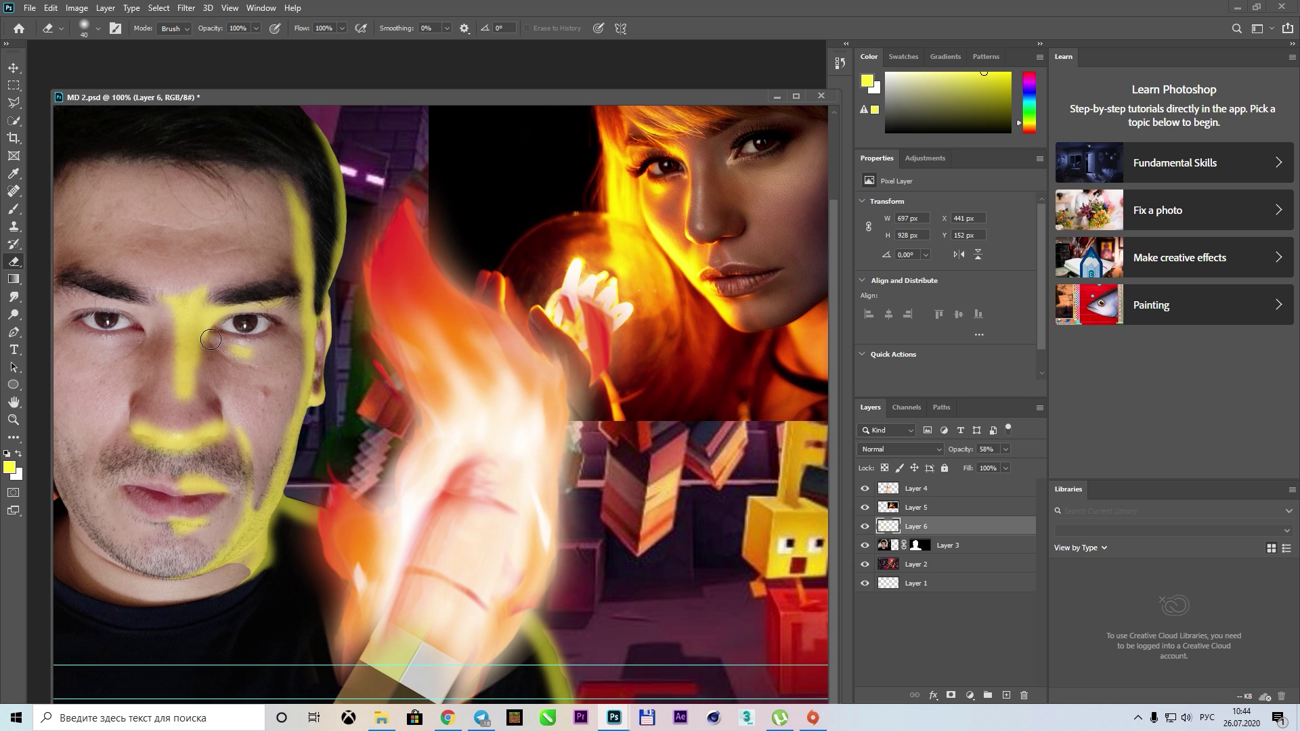
{"action": "scroll", "coordinate": [211, 339], "scroll_direction": "up", "scroll_amount": 1}
{"action": "key", "text": "r"}
{"action": "right_click", "coordinate": [285, 297]}
Smear the forehead yellow toward and along the hairline
{"action": "key", "text": "Escape"}
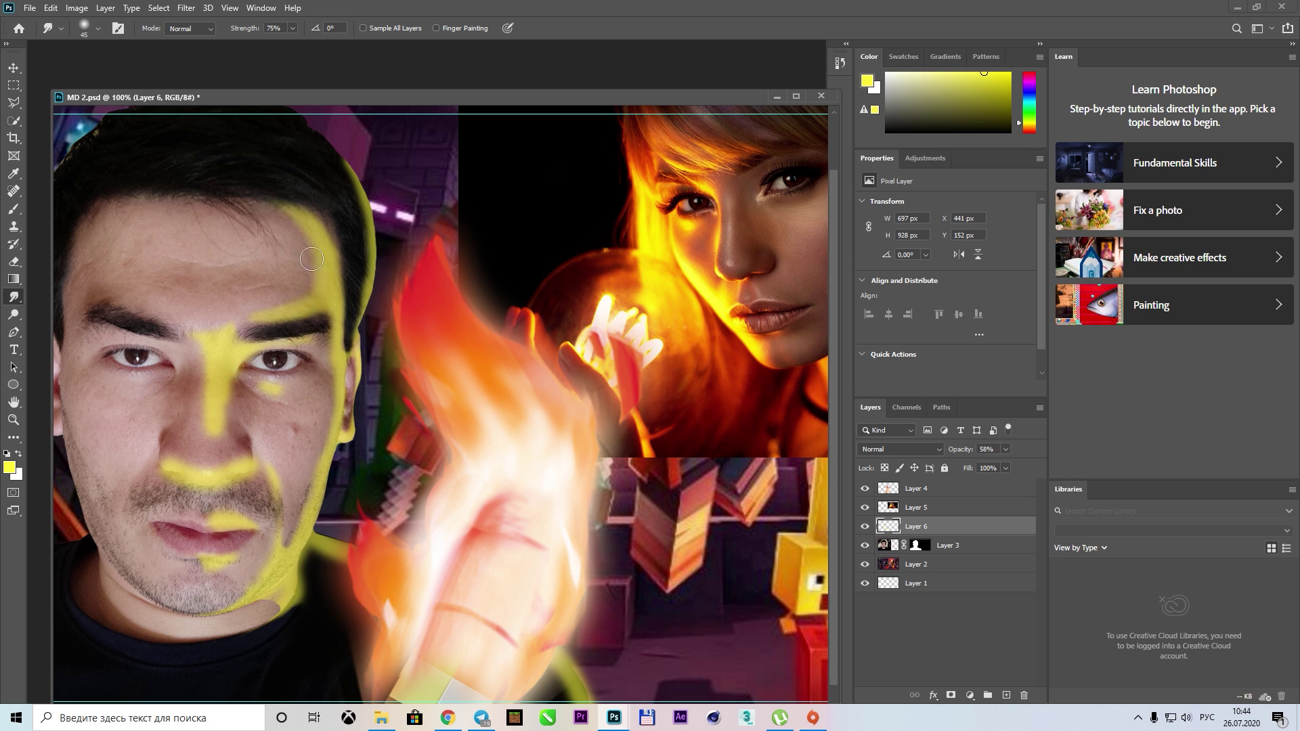
{"action": "left_click_drag", "start_coordinate": [329, 281], "coordinate": [239, 189]}
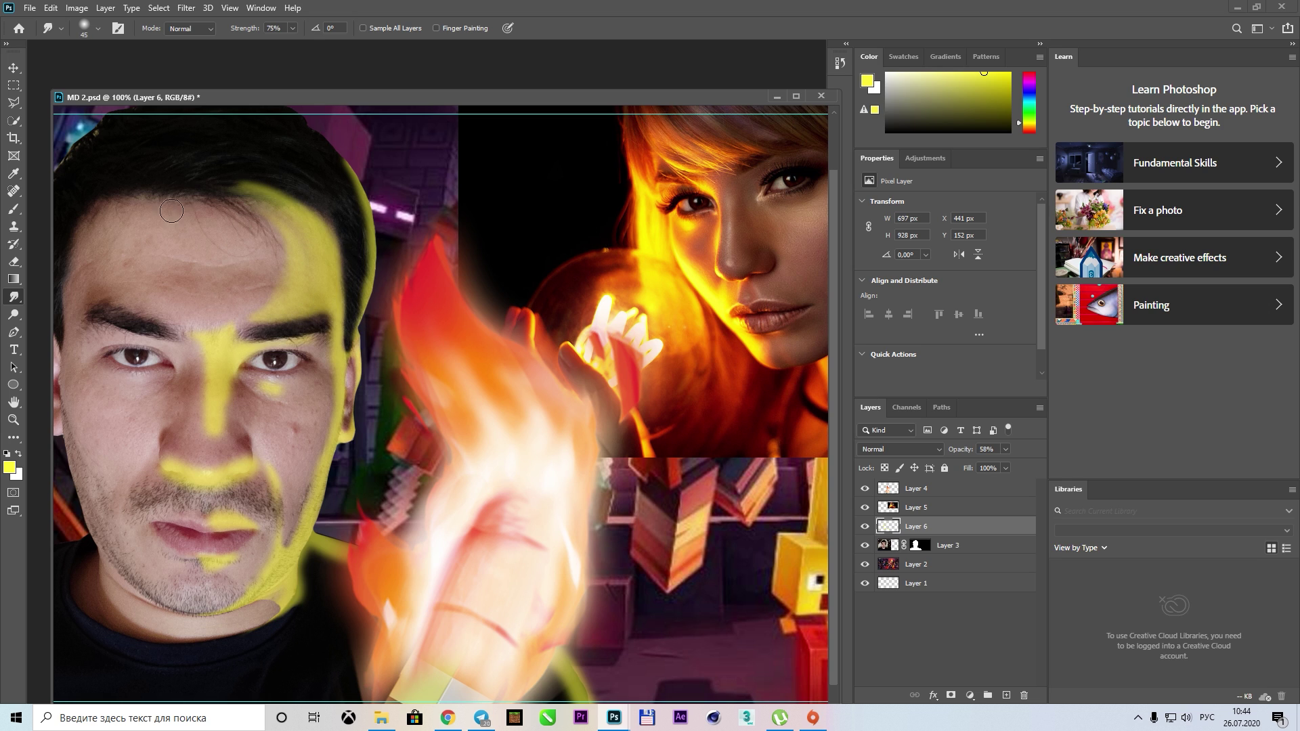
{"action": "left_click_drag", "start_coordinate": [235, 242], "coordinate": [317, 225]}
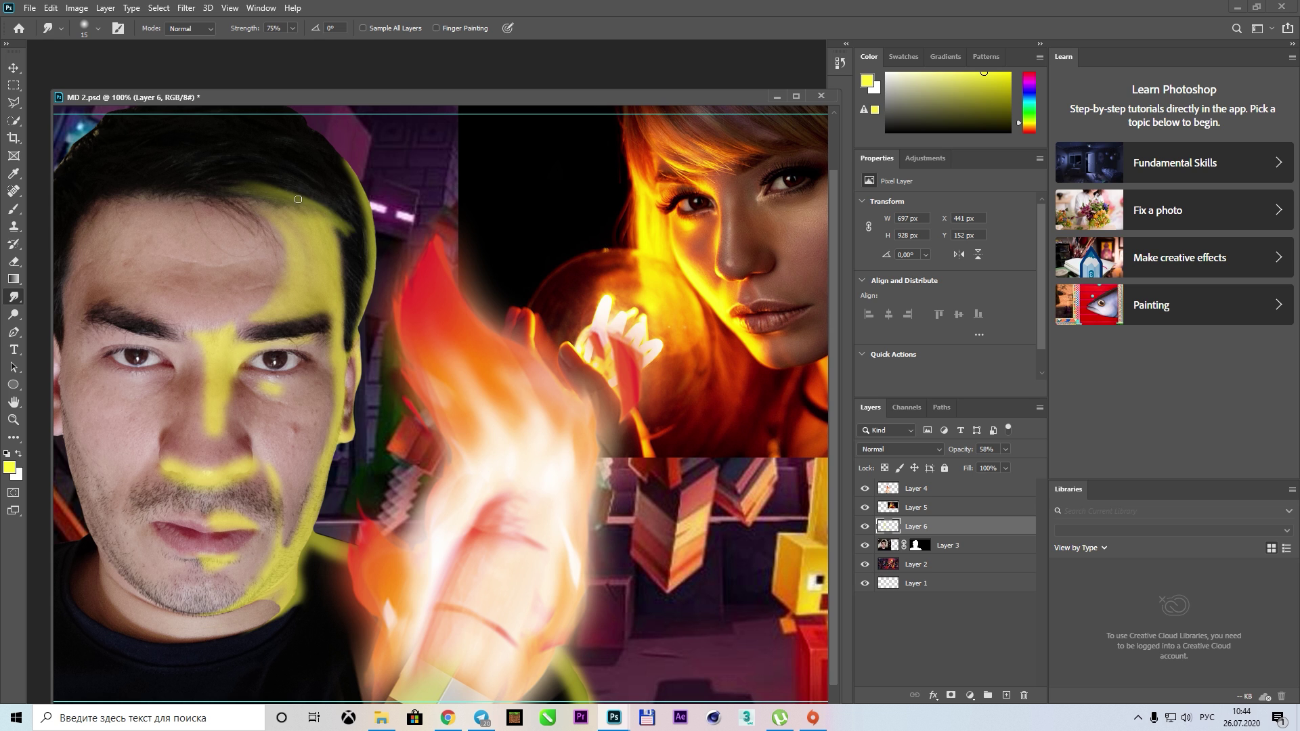
{"action": "scroll", "coordinate": [360, 339], "scroll_direction": "down", "scroll_amount": 1}
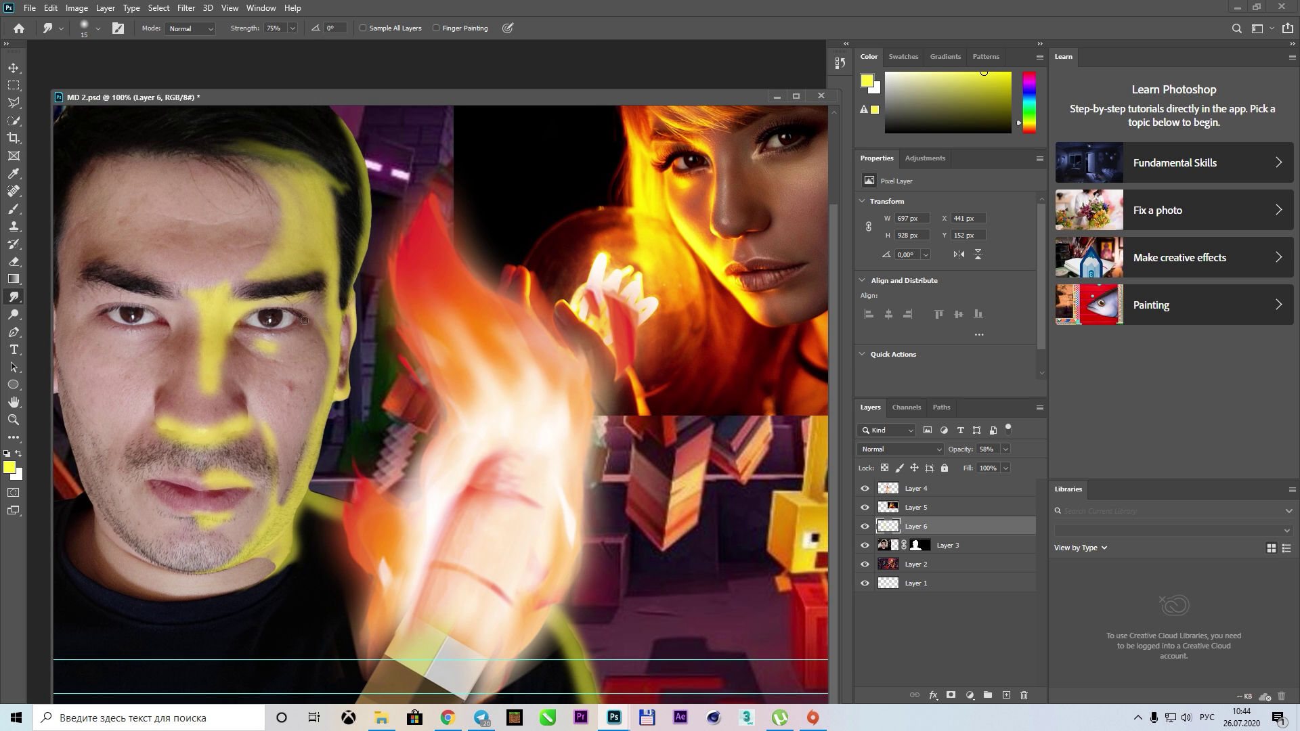
{"action": "scroll", "coordinate": [308, 297], "scroll_direction": "up", "scroll_amount": 2}
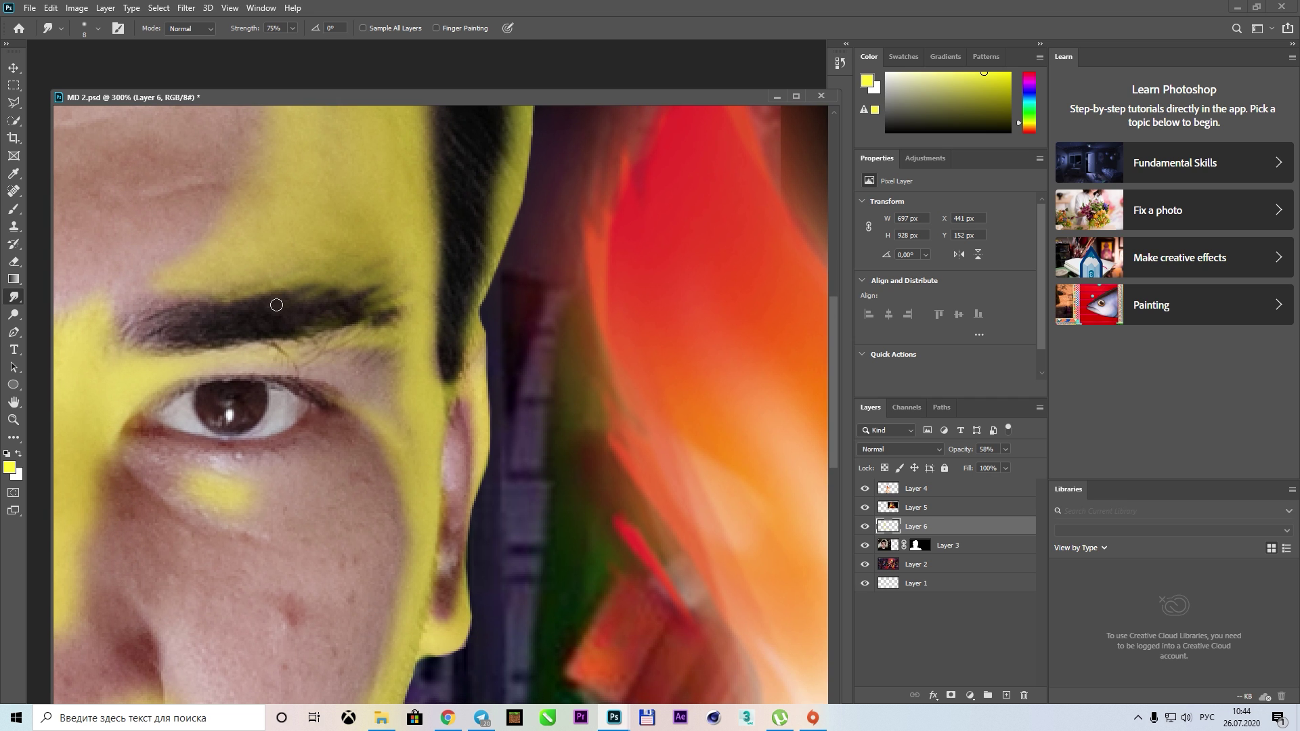
Smear the nose yellow outward onto the cheek and toward the jaw
{"action": "left_click_drag", "start_coordinate": [164, 388], "coordinate": [455, 313]}
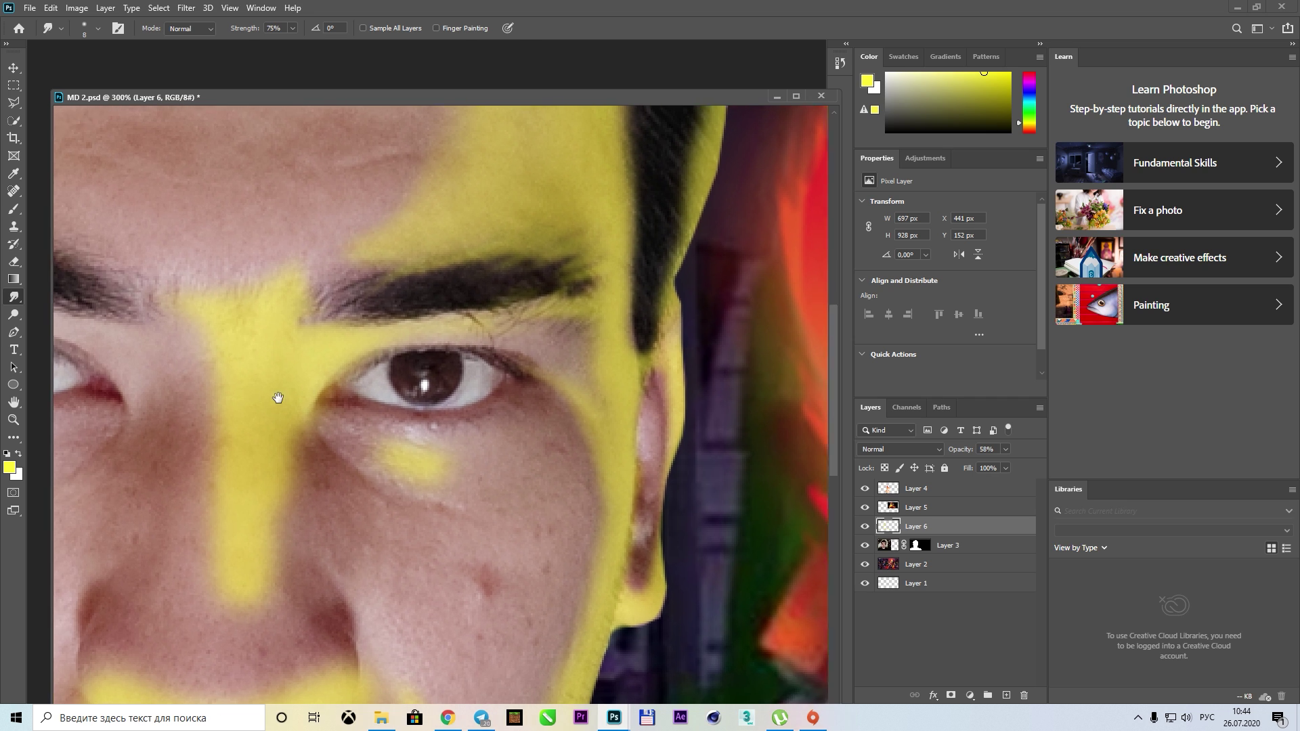
{"action": "scroll", "coordinate": [502, 410], "scroll_direction": "down", "scroll_amount": 1, "text": "alt"}
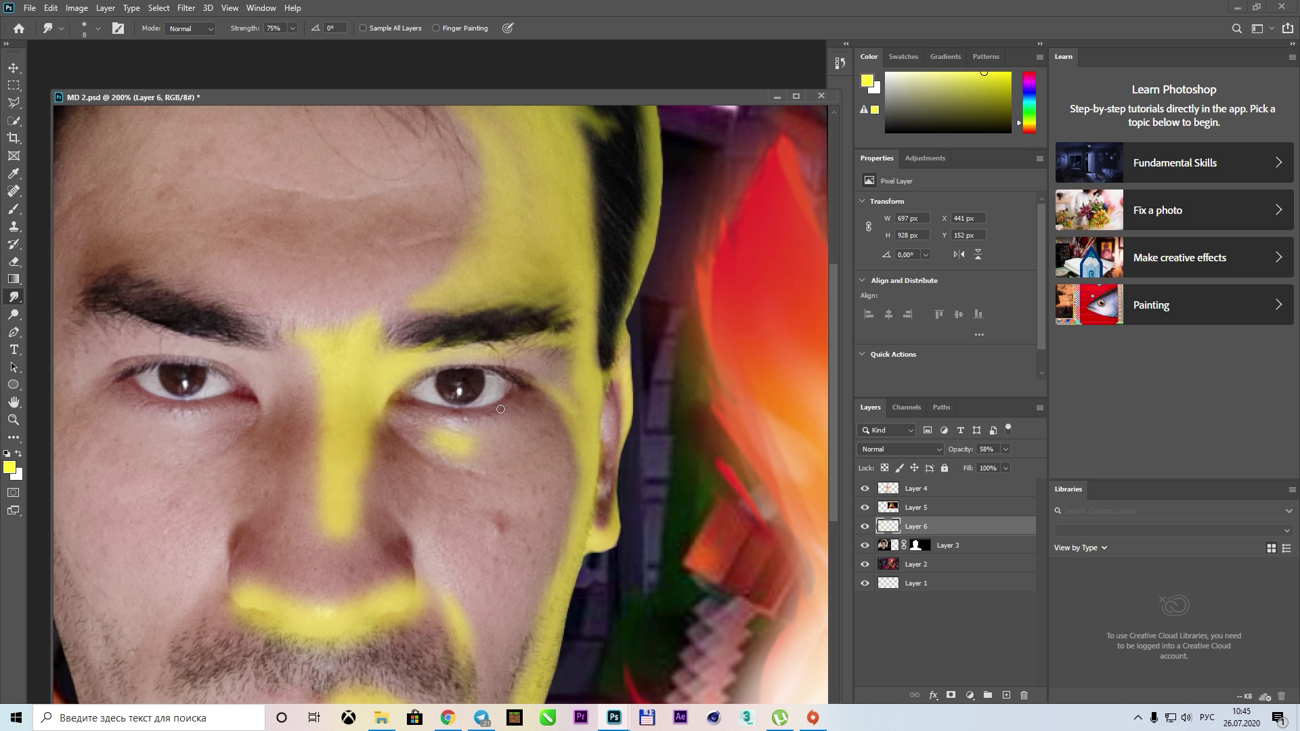
{"action": "left_click_drag", "start_coordinate": [472, 536], "coordinate": [417, 417]}
{"action": "left_click_drag", "start_coordinate": [317, 318], "coordinate": [312, 474]}
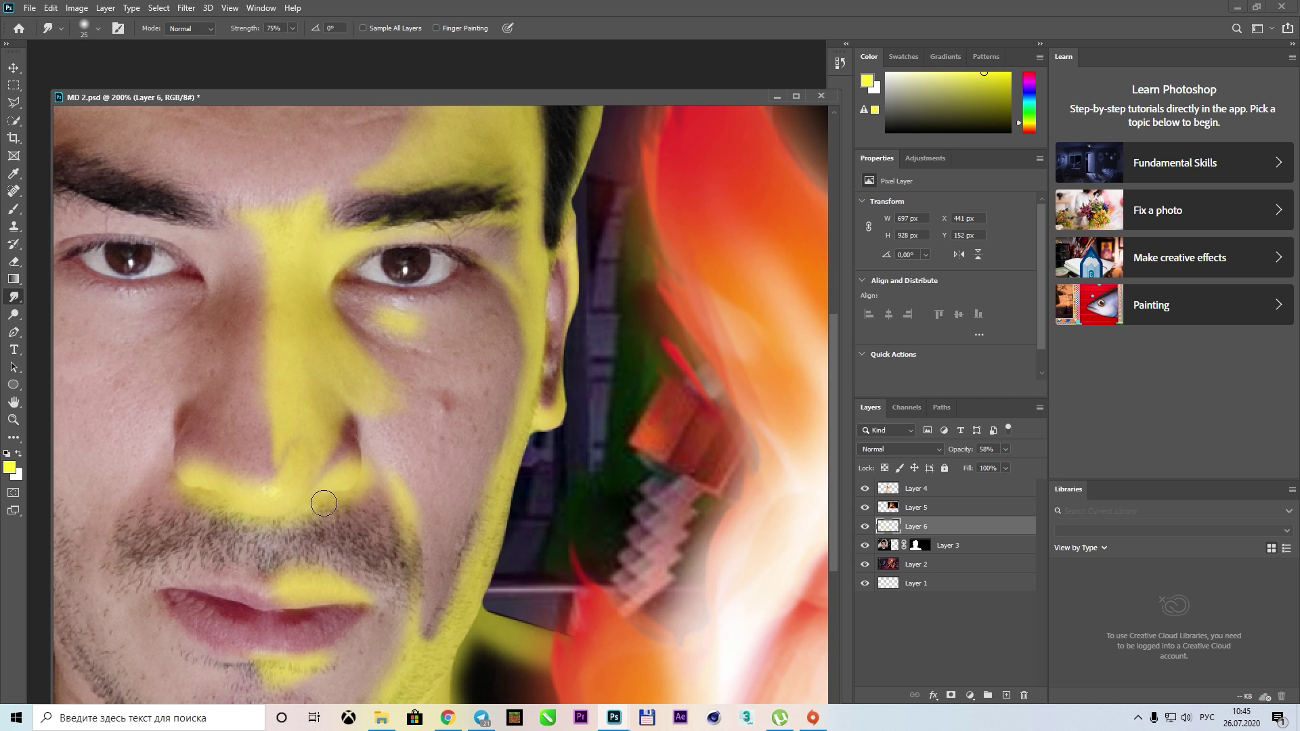
{"action": "left_click_drag", "start_coordinate": [279, 524], "coordinate": [238, 461]}
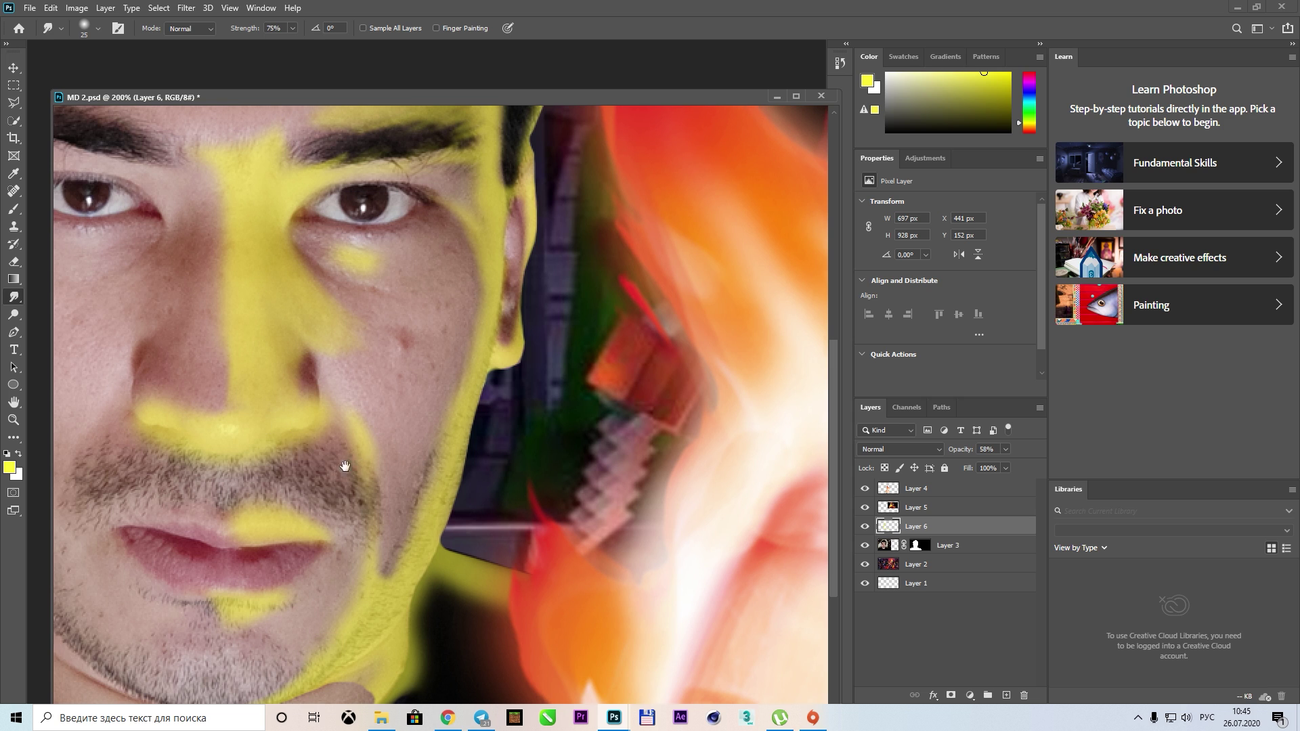
{"action": "left_click_drag", "start_coordinate": [345, 466], "coordinate": [288, 468]}
{"action": "mouse_move", "coordinate": [316, 426]}
{"action": "left_mouse_down"}
{"action": "mouse_move", "coordinate": [348, 487]}
{"action": "mouse_move", "coordinate": [336, 380]}
{"action": "mouse_move", "coordinate": [361, 433]}
{"action": "left_mouse_up"}
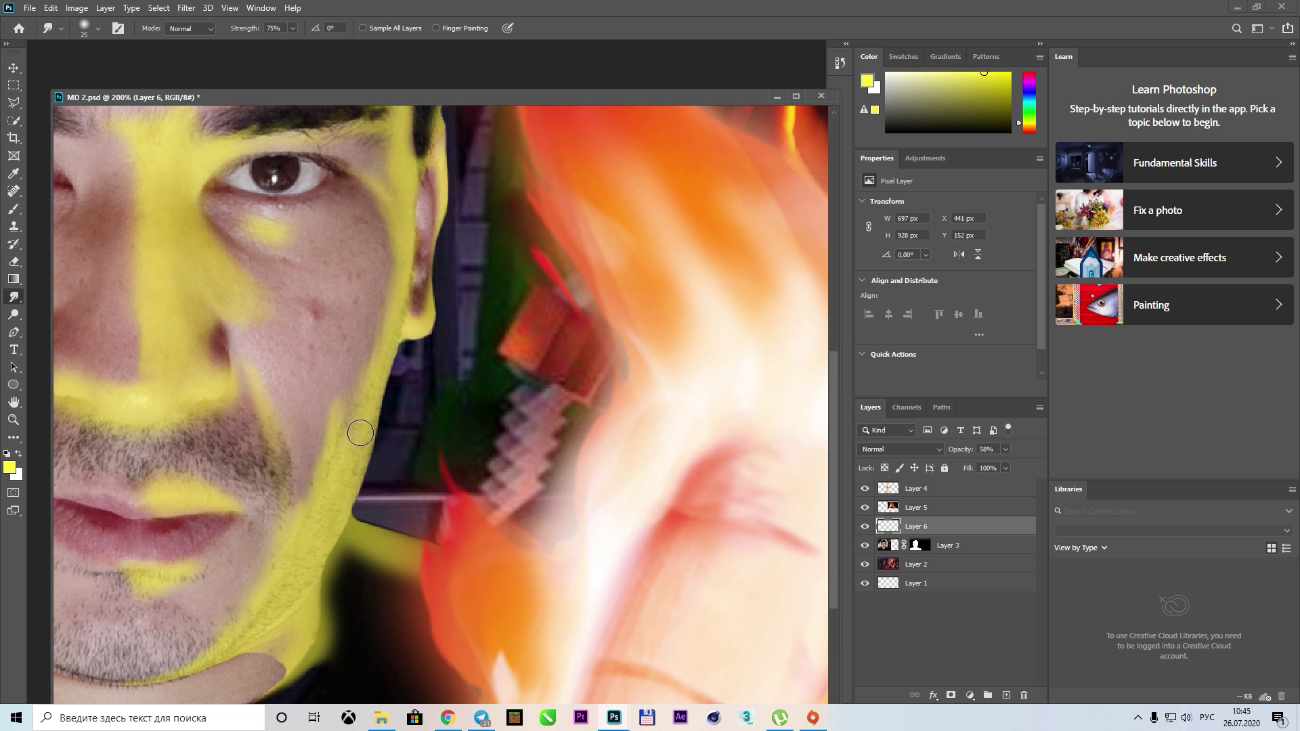
{"action": "key", "text": "ctrl+z"}
{"action": "key", "text": "ctrl+z"}
{"action": "key", "text": "ctrl+z"}
{"action": "key", "text": "ctrl+shift+z"}
{"action": "key", "text": "ctrl+shift+z"}
With a larger smudge brush, smear yellow across the chin, down the jaw and over the collar
{"action": "key", "text": "bracketright"}
{"action": "key", "text": "bracketright"}
{"action": "key", "text": "bracketright"}
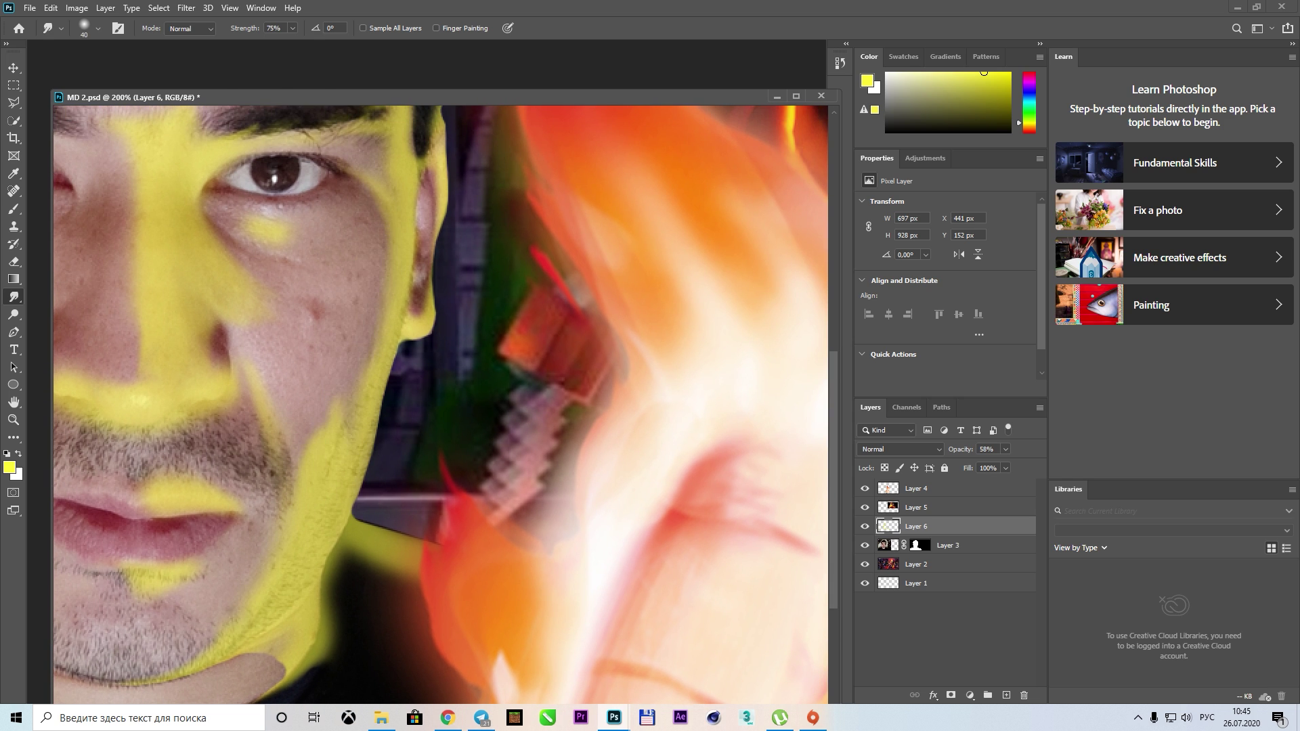
{"action": "mouse_move", "coordinate": [356, 521]}
{"action": "left_mouse_down"}
{"action": "mouse_move", "coordinate": [511, 355]}
{"action": "mouse_move", "coordinate": [551, 361]}
{"action": "left_mouse_up"}
{"action": "left_click_drag", "start_coordinate": [474, 380], "coordinate": [406, 433]}
{"action": "mouse_move", "coordinate": [514, 339]}
{"action": "left_mouse_down"}
{"action": "mouse_move", "coordinate": [379, 372]}
{"action": "mouse_move", "coordinate": [407, 433]}
{"action": "left_mouse_up"}
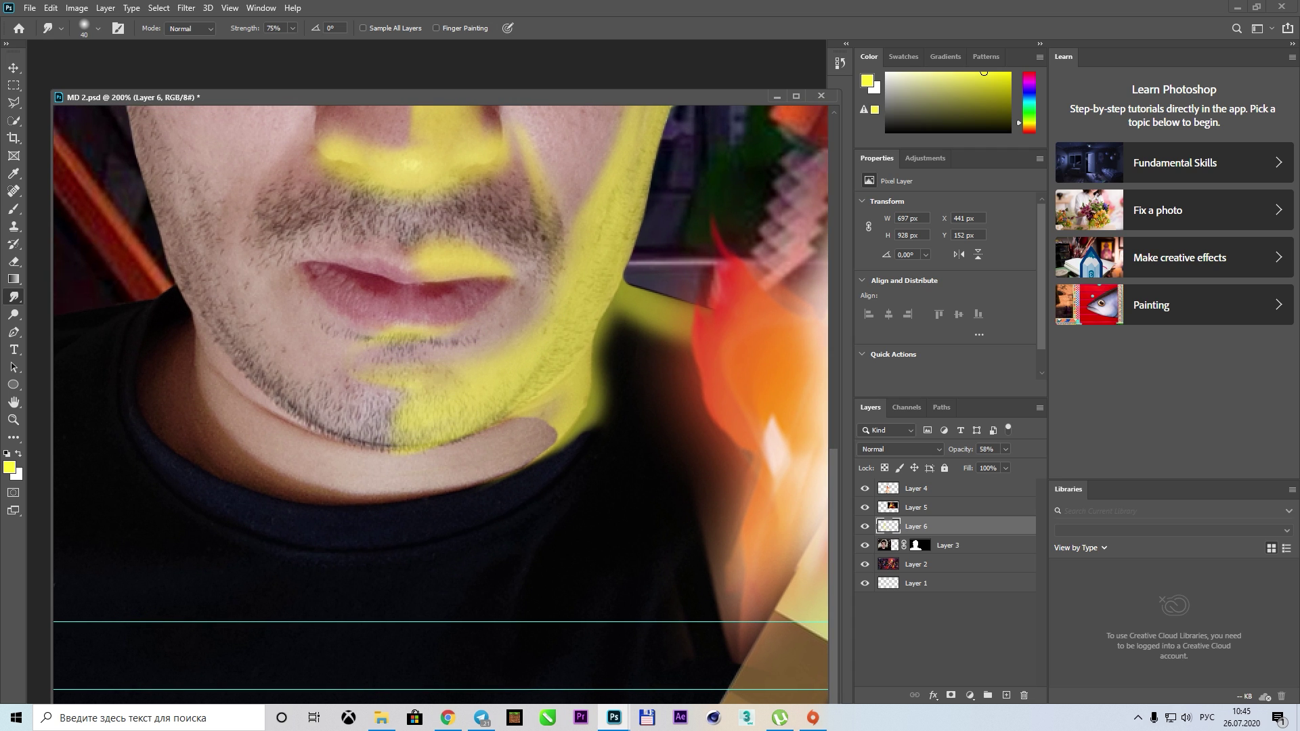
{"action": "mouse_move", "coordinate": [583, 474]}
{"action": "left_mouse_down"}
{"action": "mouse_move", "coordinate": [471, 435]}
{"action": "mouse_move", "coordinate": [377, 488]}
{"action": "mouse_move", "coordinate": [210, 493]}
{"action": "left_mouse_up"}
{"action": "key", "text": "bracketleft"}
{"action": "key", "text": "bracketleft"}
{"action": "key", "text": "bracketleft"}
{"action": "mouse_move", "coordinate": [525, 302]}
{"action": "left_mouse_down"}
{"action": "mouse_move", "coordinate": [473, 482]}
{"action": "mouse_move", "coordinate": [352, 501]}
{"action": "left_mouse_up"}
{"action": "mouse_move", "coordinate": [496, 401]}
{"action": "left_mouse_down"}
{"action": "mouse_move", "coordinate": [448, 465]}
{"action": "mouse_move", "coordinate": [388, 475]}
{"action": "left_mouse_up"}
Streak the yellow-green glow down the neck and over the dark shirt
{"action": "left_click_drag", "start_coordinate": [474, 318], "coordinate": [407, 494]}
{"action": "left_click_drag", "start_coordinate": [440, 339], "coordinate": [359, 556]}
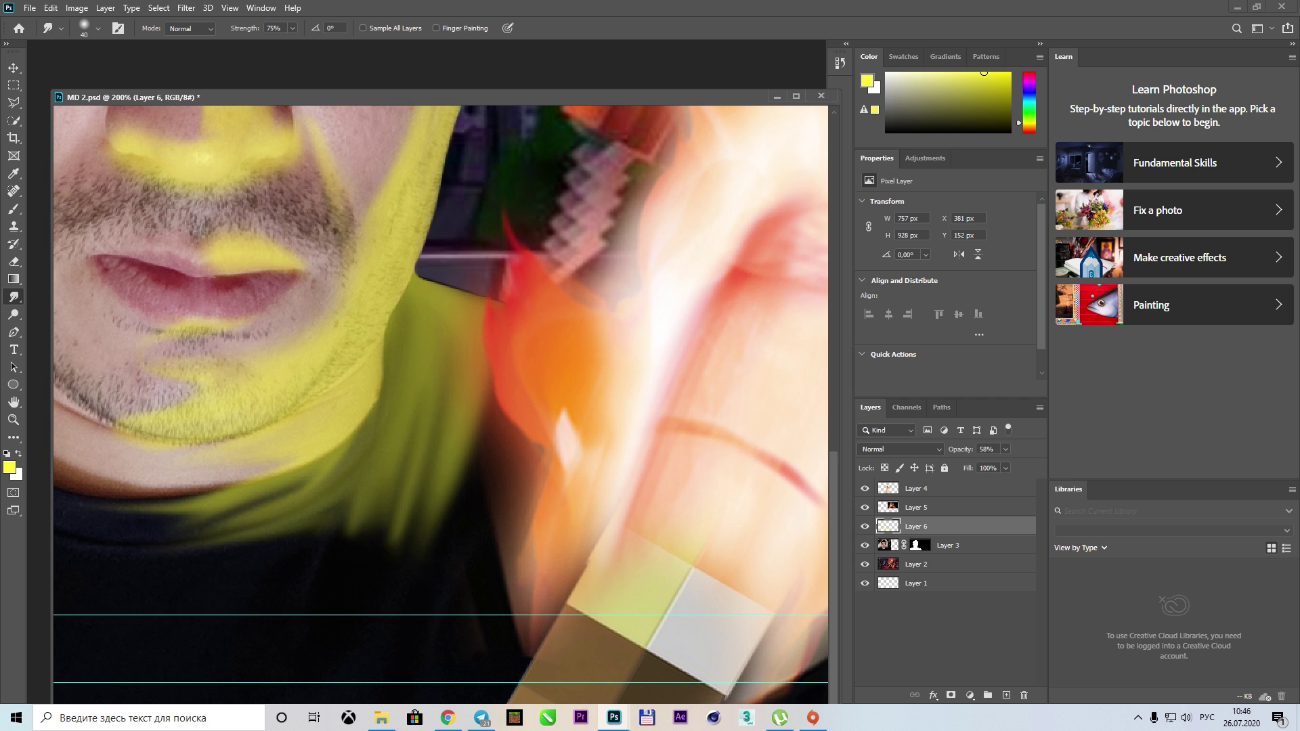
{"action": "left_click_drag", "start_coordinate": [420, 501], "coordinate": [325, 637]}
{"action": "left_click_drag", "start_coordinate": [406, 575], "coordinate": [366, 549]}
{"action": "left_click_drag", "start_coordinate": [359, 475], "coordinate": [217, 637]}
{"action": "left_click_drag", "start_coordinate": [386, 440], "coordinate": [379, 623]}
{"action": "left_click_drag", "start_coordinate": [434, 352], "coordinate": [406, 562]}
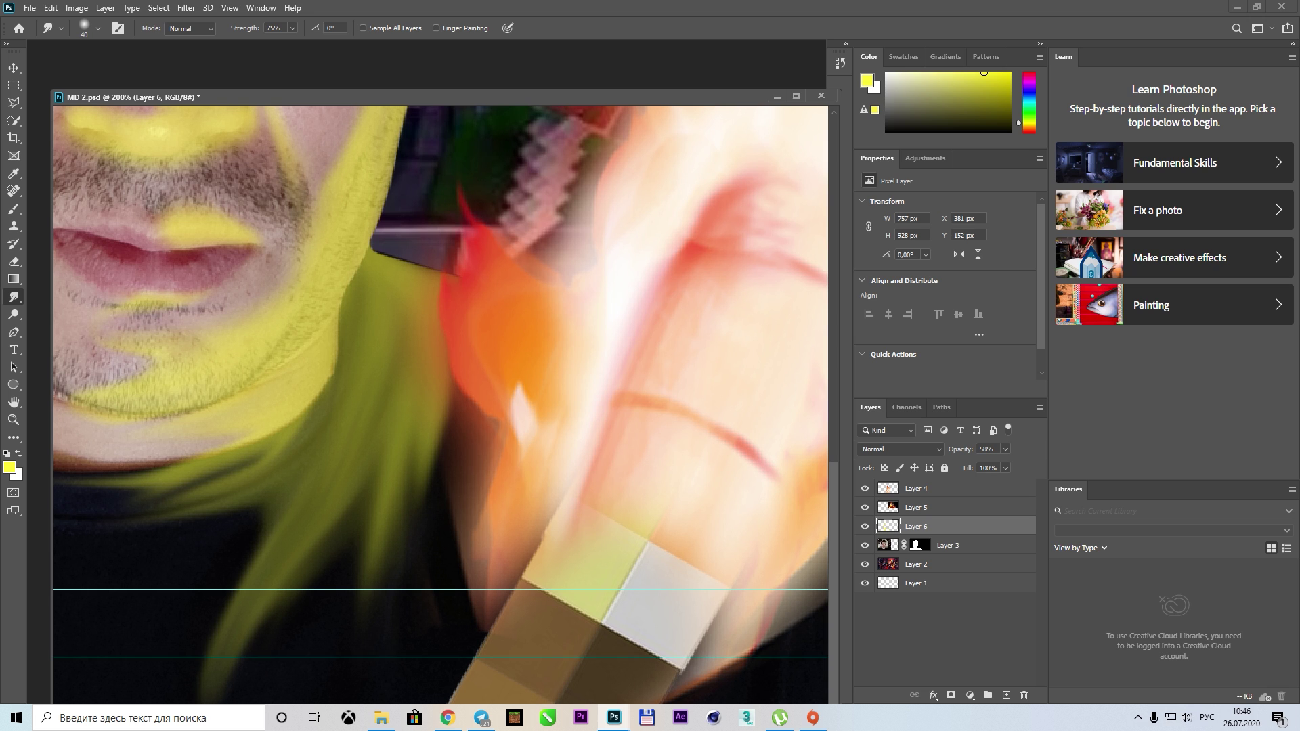
{"action": "left_click_drag", "start_coordinate": [454, 379], "coordinate": [447, 582]}
{"action": "left_click_drag", "start_coordinate": [441, 460], "coordinate": [413, 644]}
Smear the yellow patch under the eye rightward and streak the nearby cheek yellow
{"action": "scroll", "coordinate": [420, 366], "scroll_direction": "down", "scroll_amount": 2}
{"action": "scroll", "coordinate": [420, 366], "scroll_direction": "up", "scroll_amount": 1}
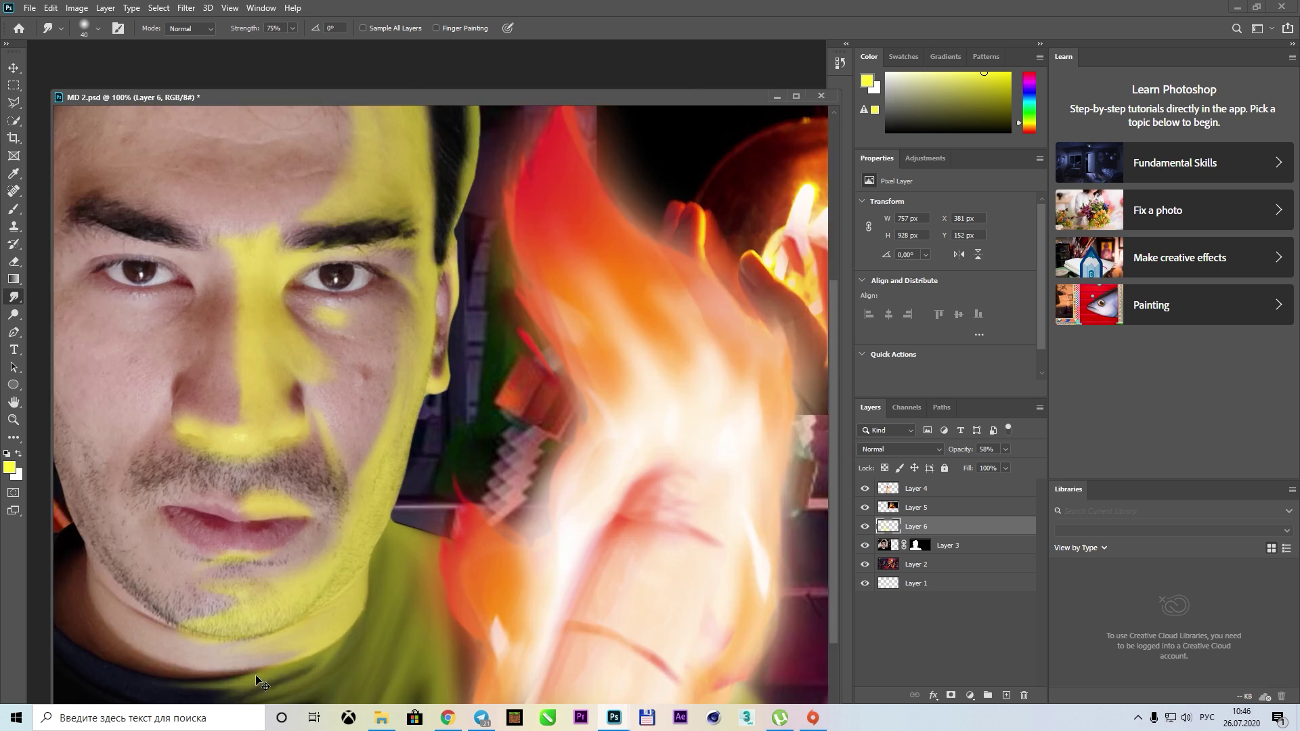
{"action": "scroll", "coordinate": [420, 366], "scroll_direction": "up", "scroll_amount": 2}
{"action": "left_click_drag", "start_coordinate": [366, 474], "coordinate": [379, 616]}
{"action": "left_click_drag", "start_coordinate": [271, 309], "coordinate": [352, 332]}
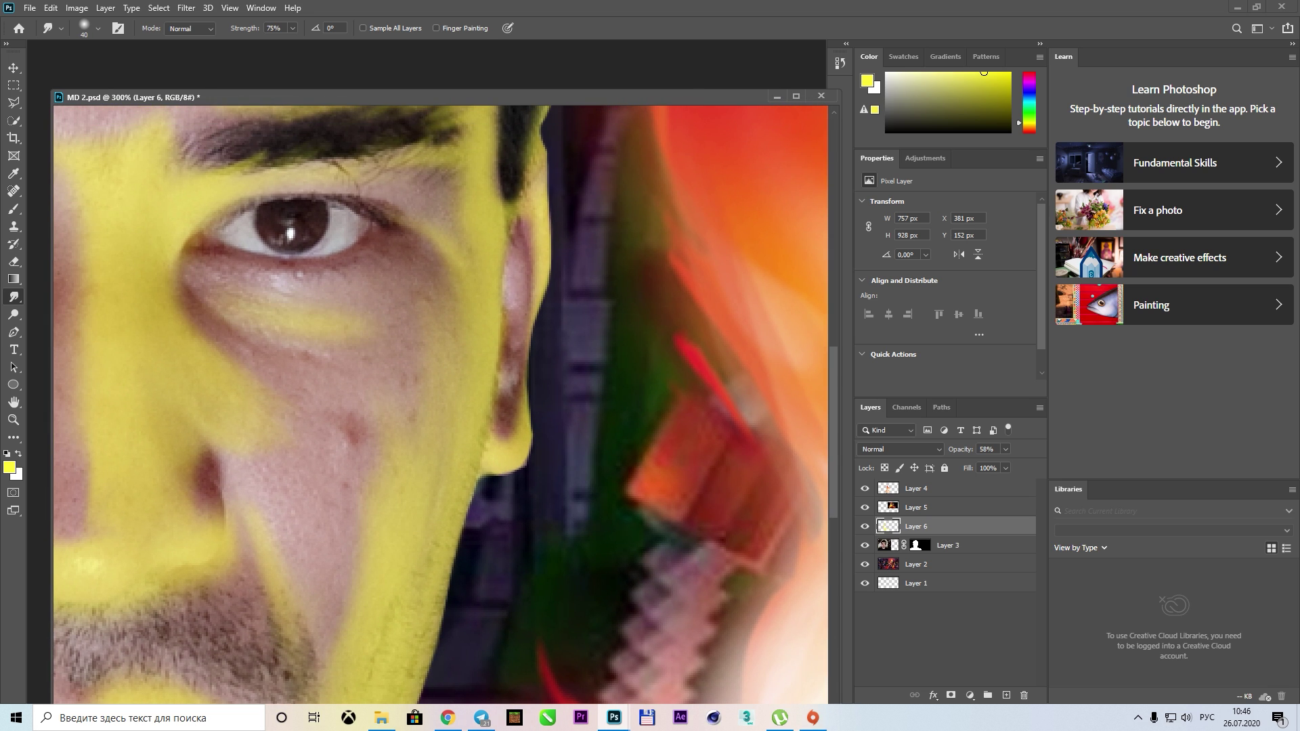
{"action": "left_click_drag", "start_coordinate": [298, 386], "coordinate": [377, 360]}
Switch back to a larger eraser and erase the yellow paint under the nose
{"action": "right_click", "coordinate": [416, 333]}
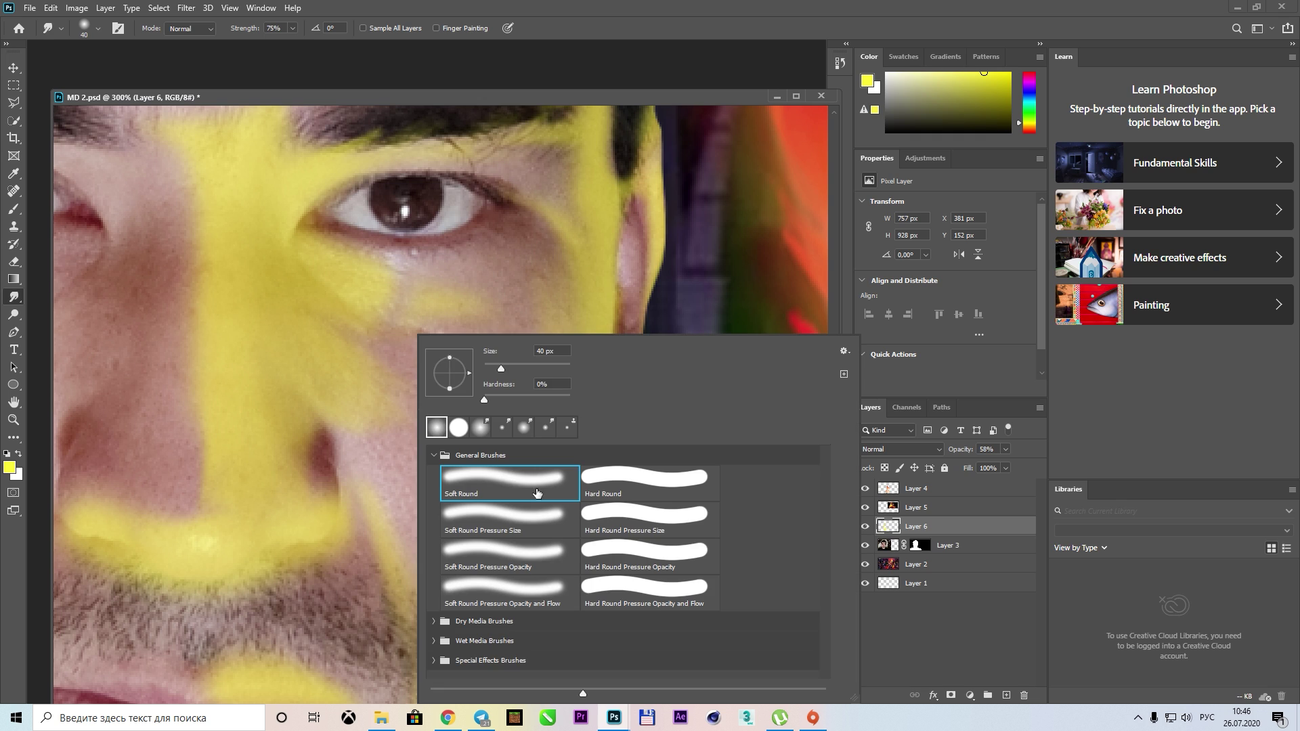
{"action": "key", "text": "Escape"}
{"action": "key", "text": "e"}
{"action": "right_click", "coordinate": [428, 333]}
{"action": "key", "text": "Escape"}
{"action": "key", "text": "bracketright"}
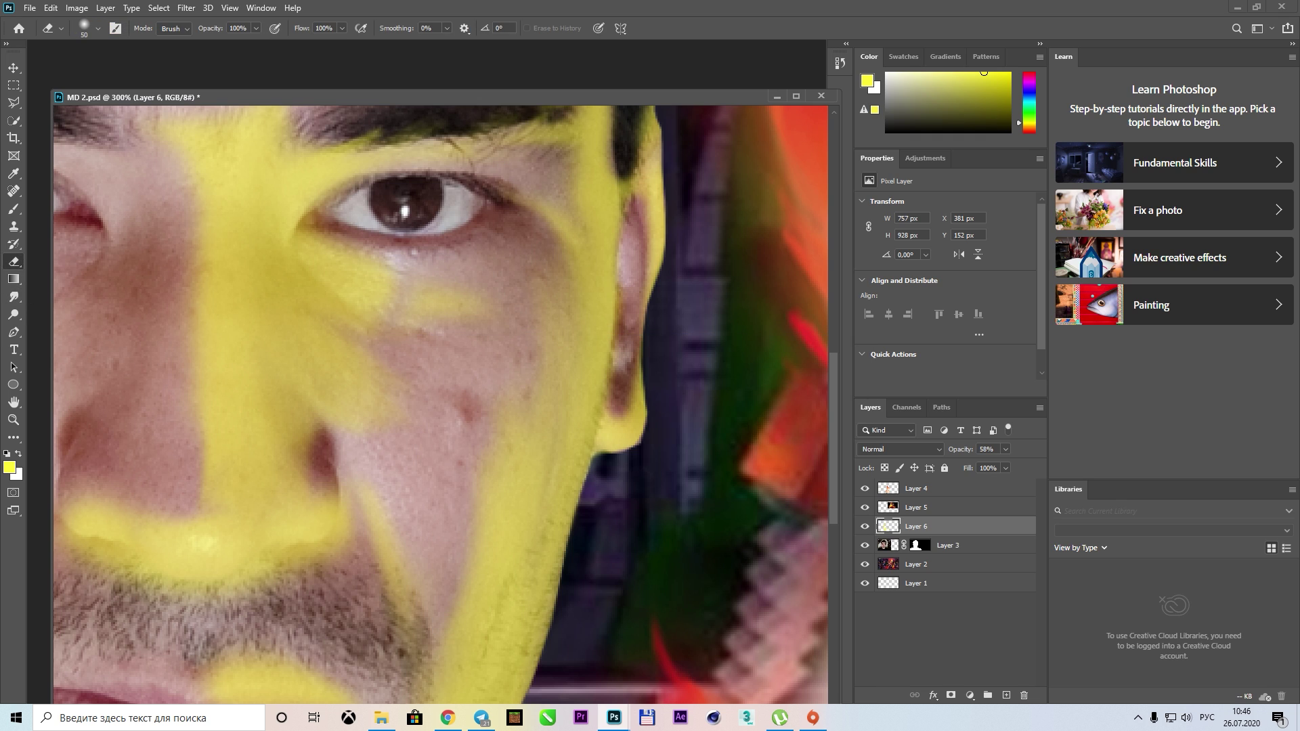
{"action": "left_click_drag", "start_coordinate": [210, 536], "coordinate": [101, 511]}
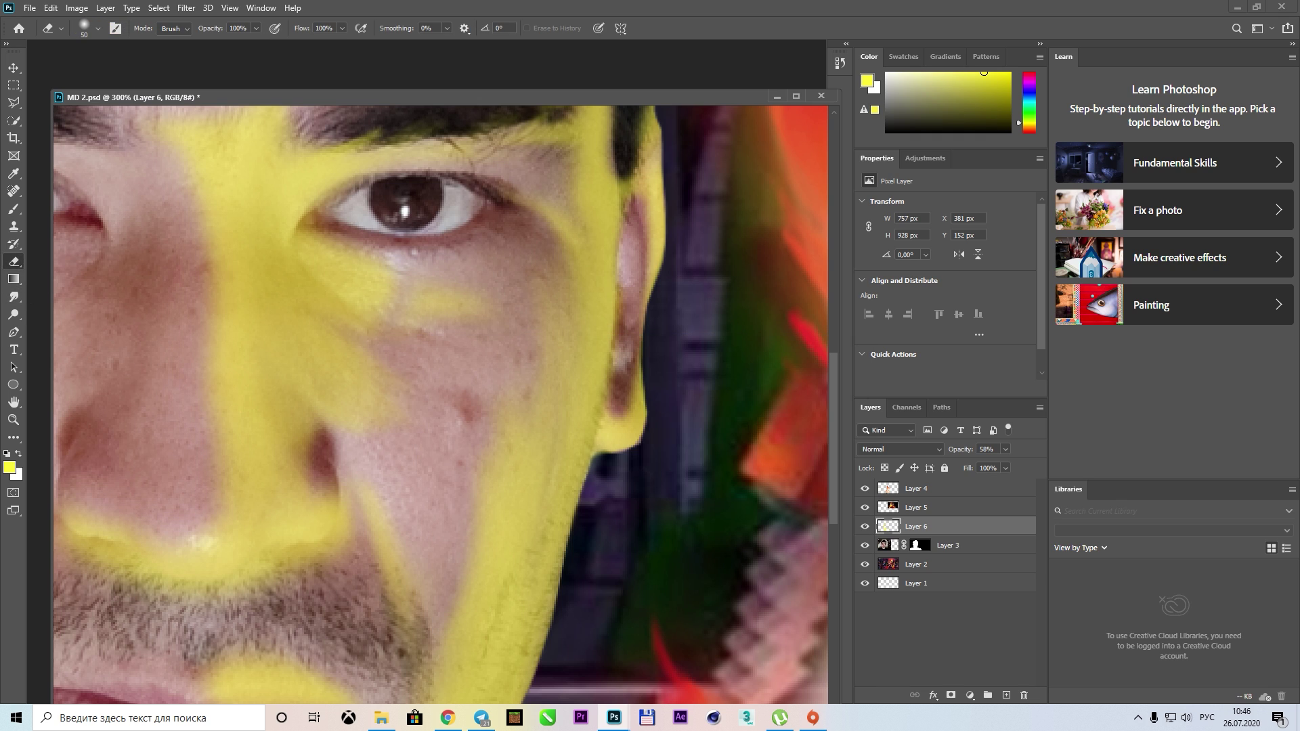
Erase the yellow streak below the eye and on the cheek, then zoom out
{"action": "right_click", "coordinate": [443, 308]}
{"action": "key", "text": "Escape"}
{"action": "key", "text": "bracketright"}
{"action": "key", "text": "bracketright"}
{"action": "left_click_drag", "start_coordinate": [474, 301], "coordinate": [407, 302]}
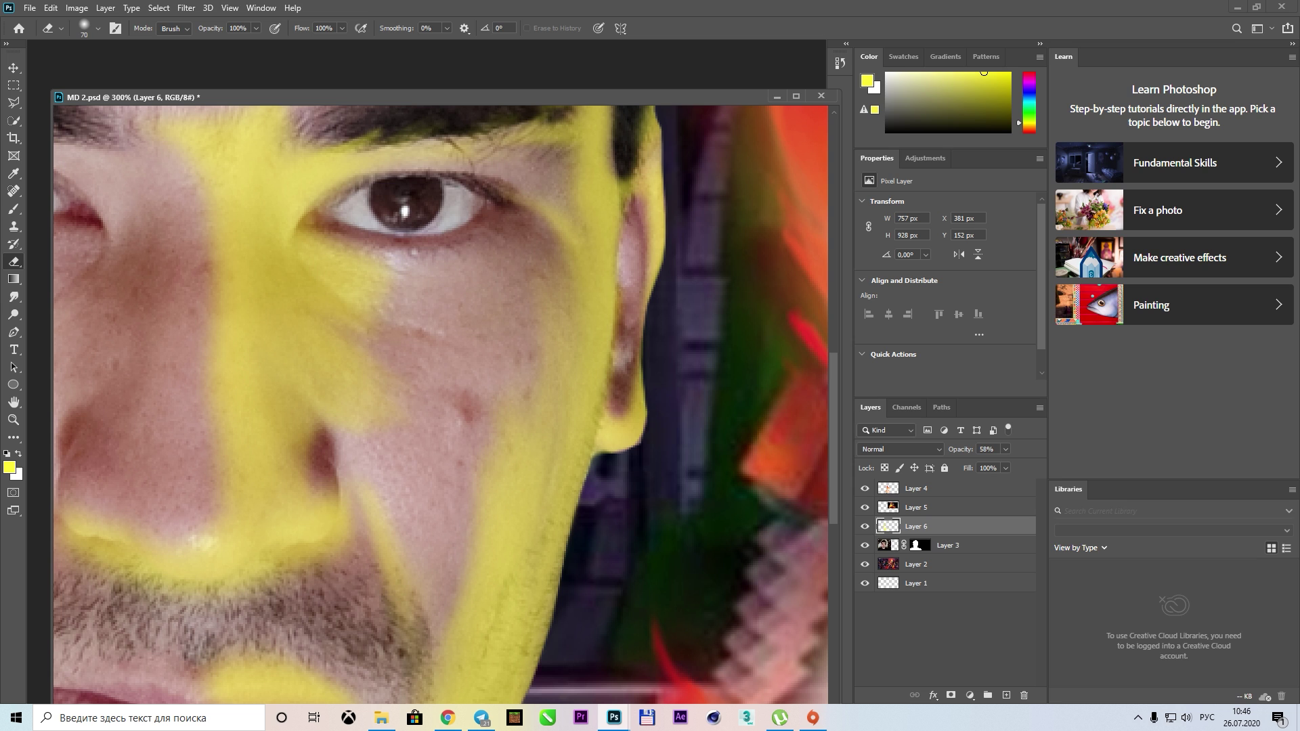
{"action": "left_click_drag", "start_coordinate": [366, 352], "coordinate": [318, 319]}
{"action": "key", "text": "ctrl+minus"}
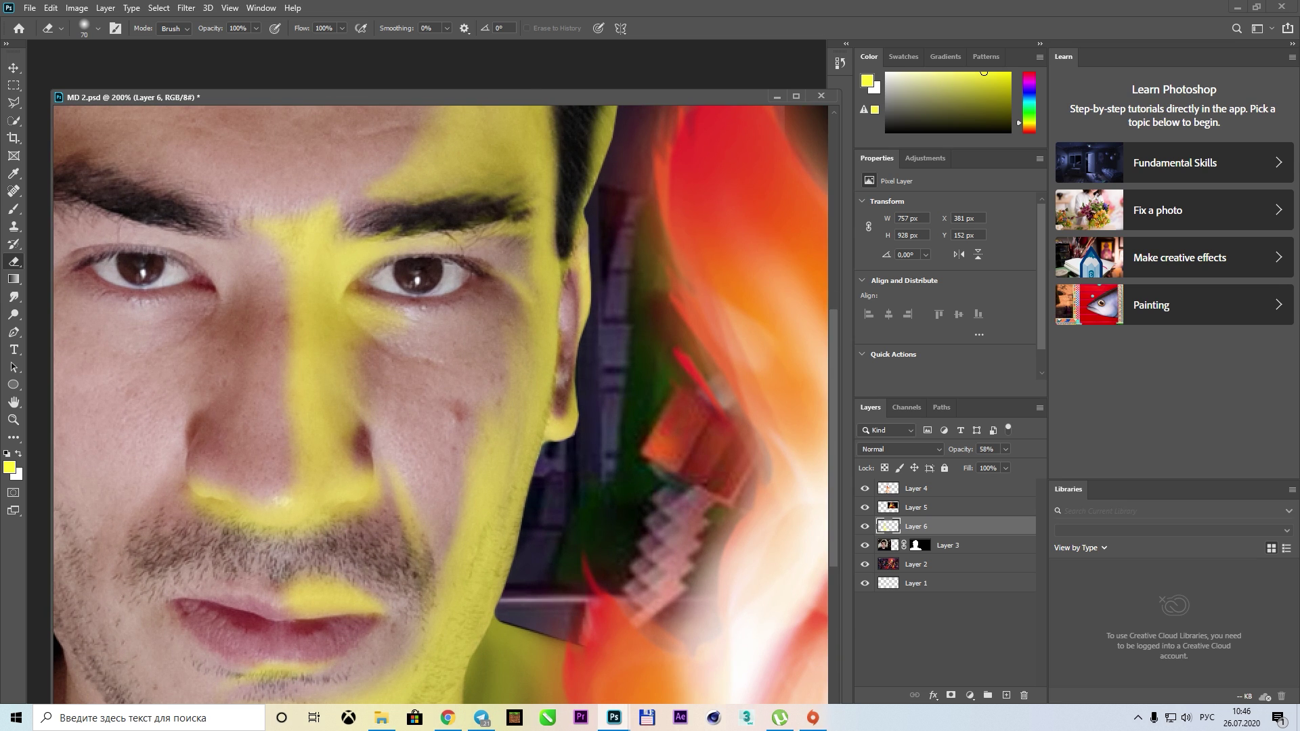
{"action": "scroll", "coordinate": [441, 406], "scroll_direction": "up", "scroll_amount": 5}
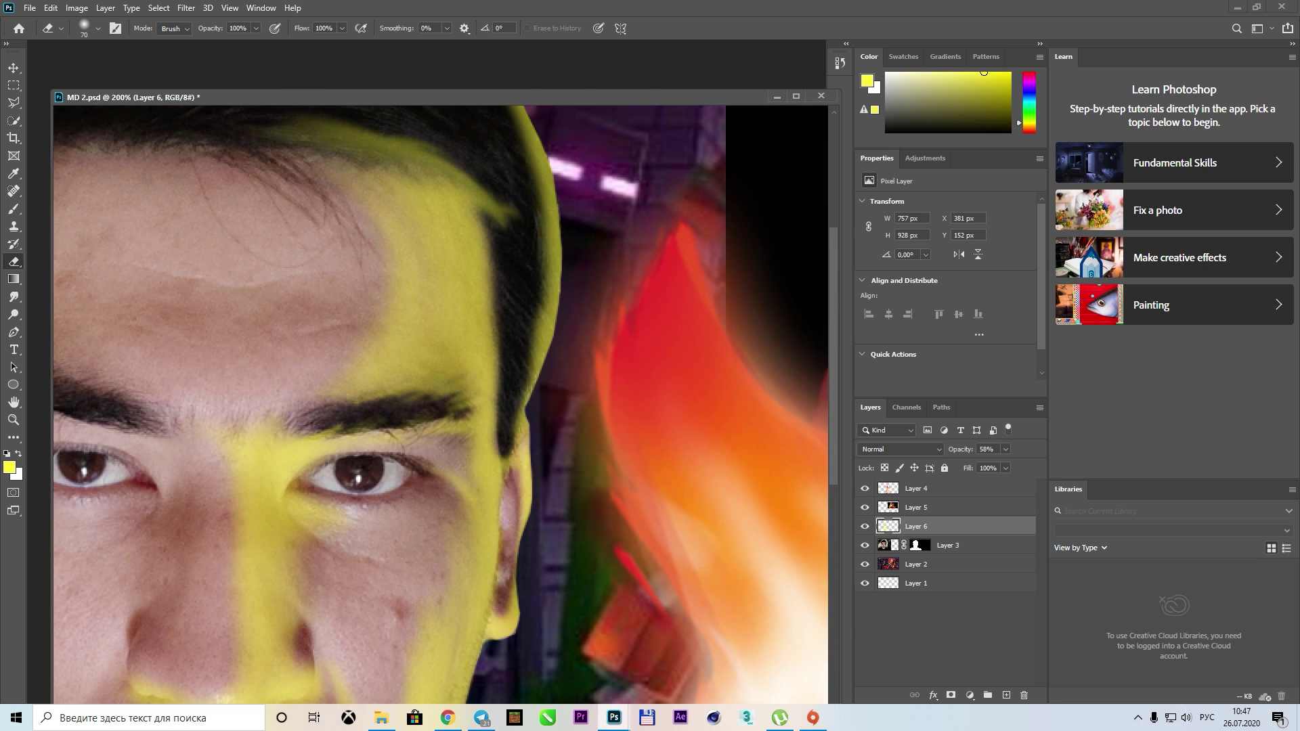
{"action": "left_click_drag", "start_coordinate": [252, 321], "coordinate": [188, 386]}
Set Layer 6 opacity to 100% and add a new layer beneath it
{"action": "key", "text": "r"}
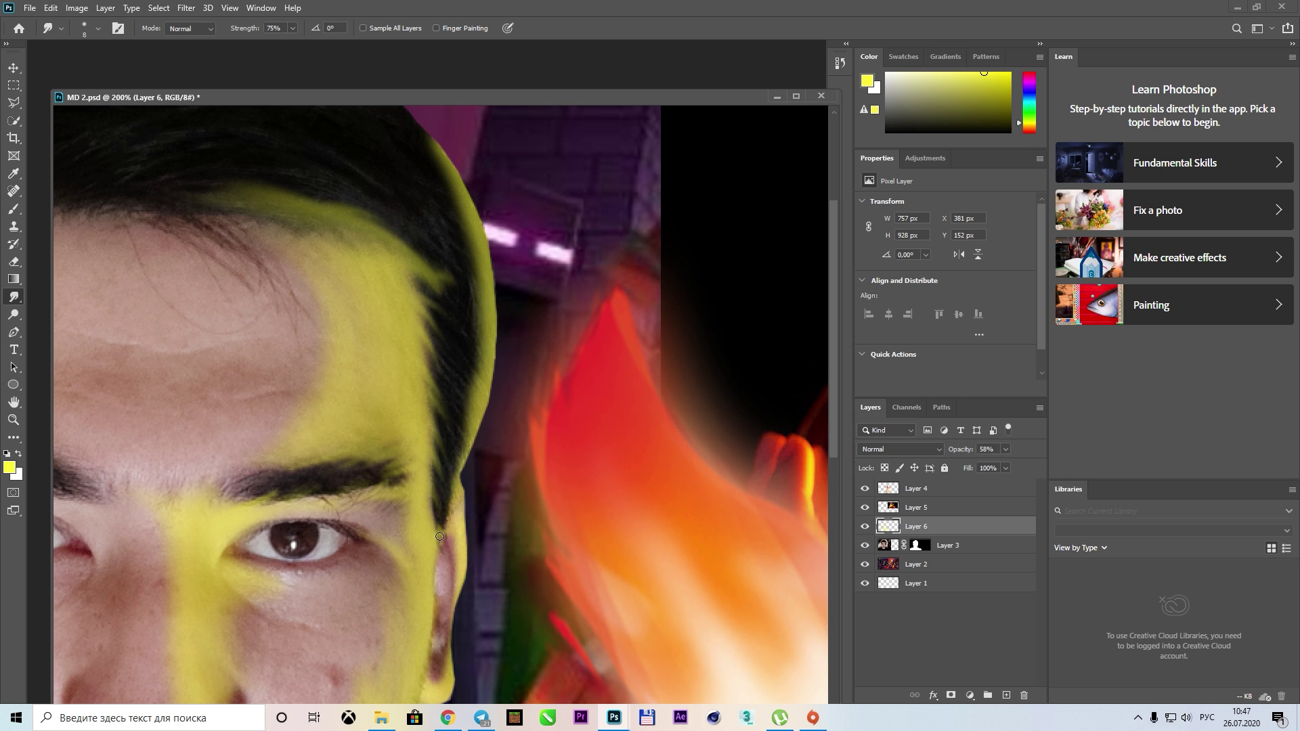
{"action": "scroll", "coordinate": [474, 359], "scroll_direction": "up", "scroll_amount": 2}
{"action": "scroll", "coordinate": [460, 325], "scroll_direction": "up", "scroll_amount": 2}
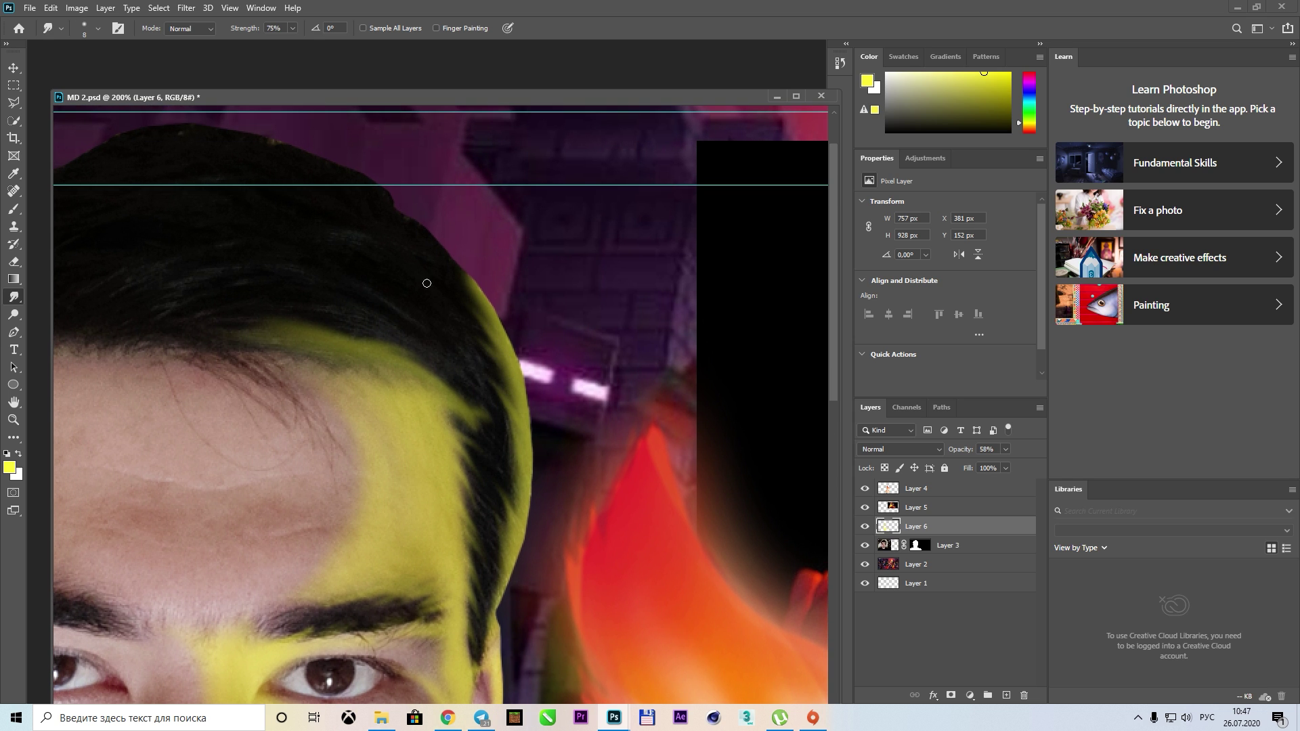
{"action": "key", "text": "ctrl+minus"}
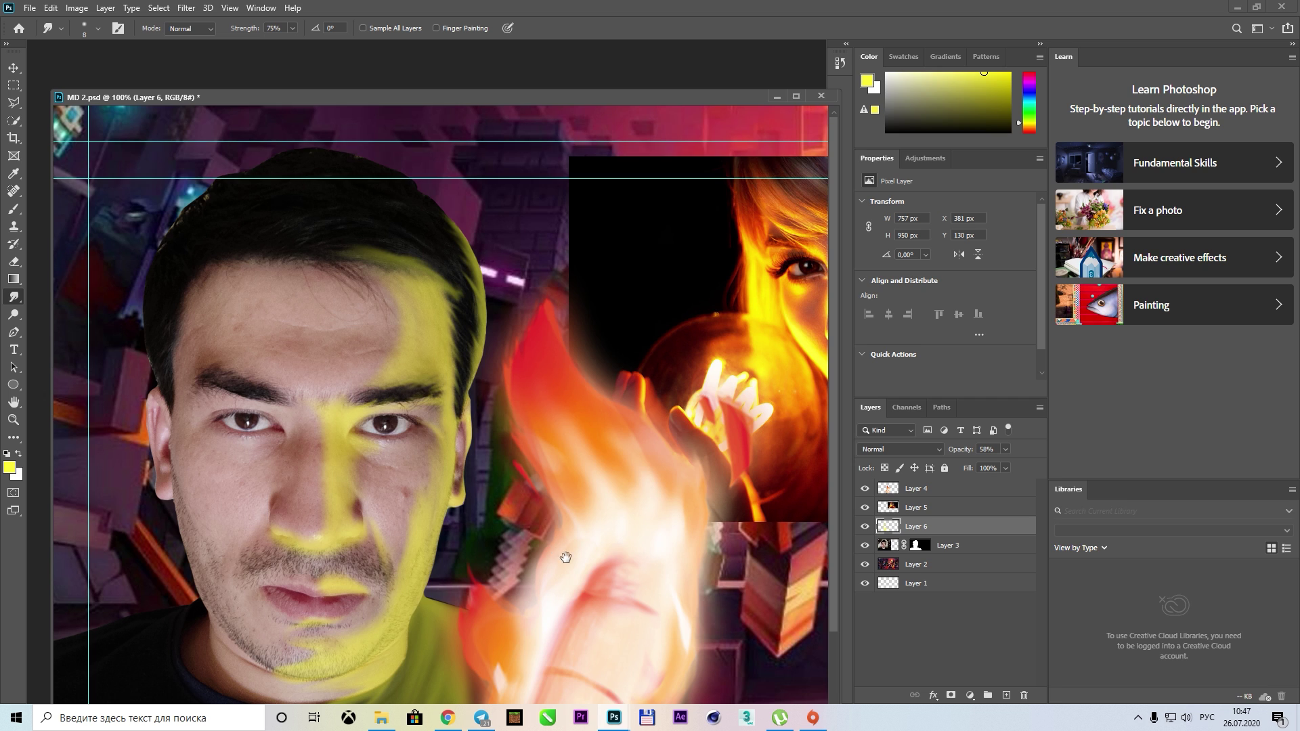
{"action": "scroll", "coordinate": [576, 596], "scroll_direction": "down", "scroll_amount": 3}
{"action": "scroll", "coordinate": [608, 660], "scroll_direction": "down", "scroll_amount": 3}
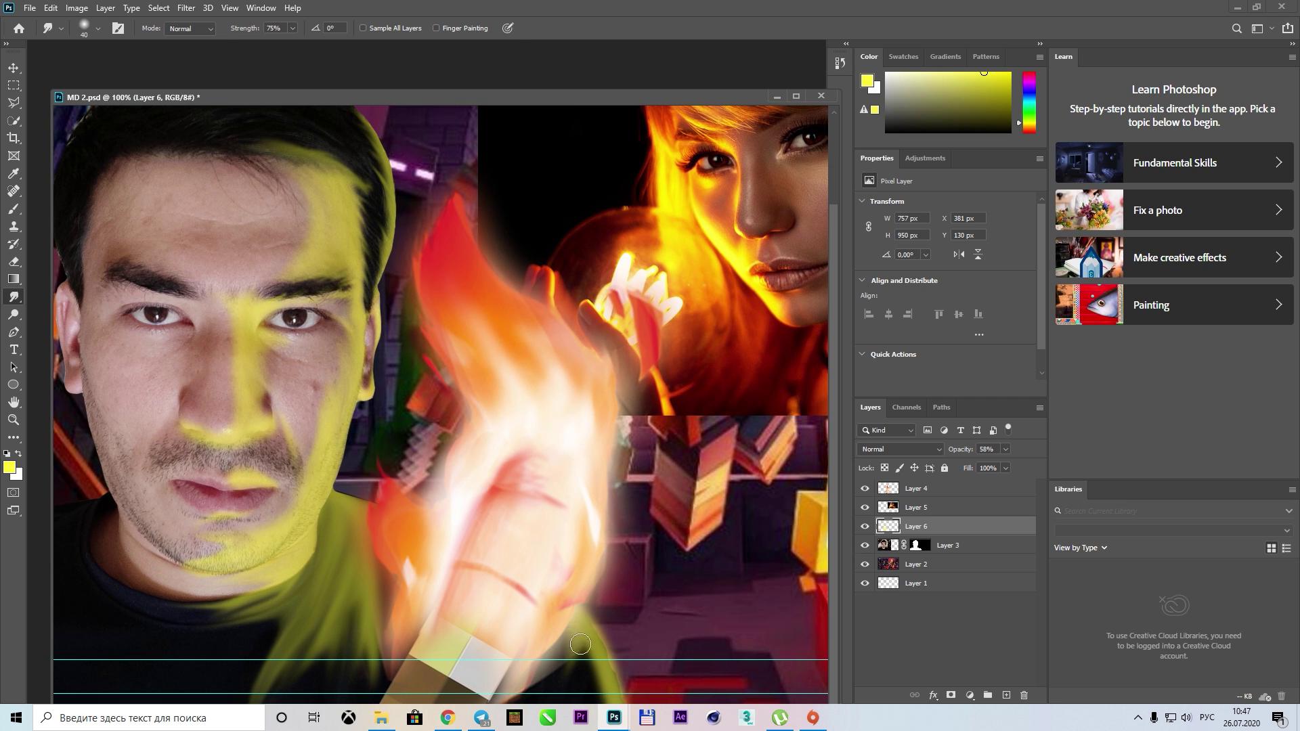
{"action": "scroll", "coordinate": [528, 697], "scroll_direction": "up", "scroll_amount": 2}
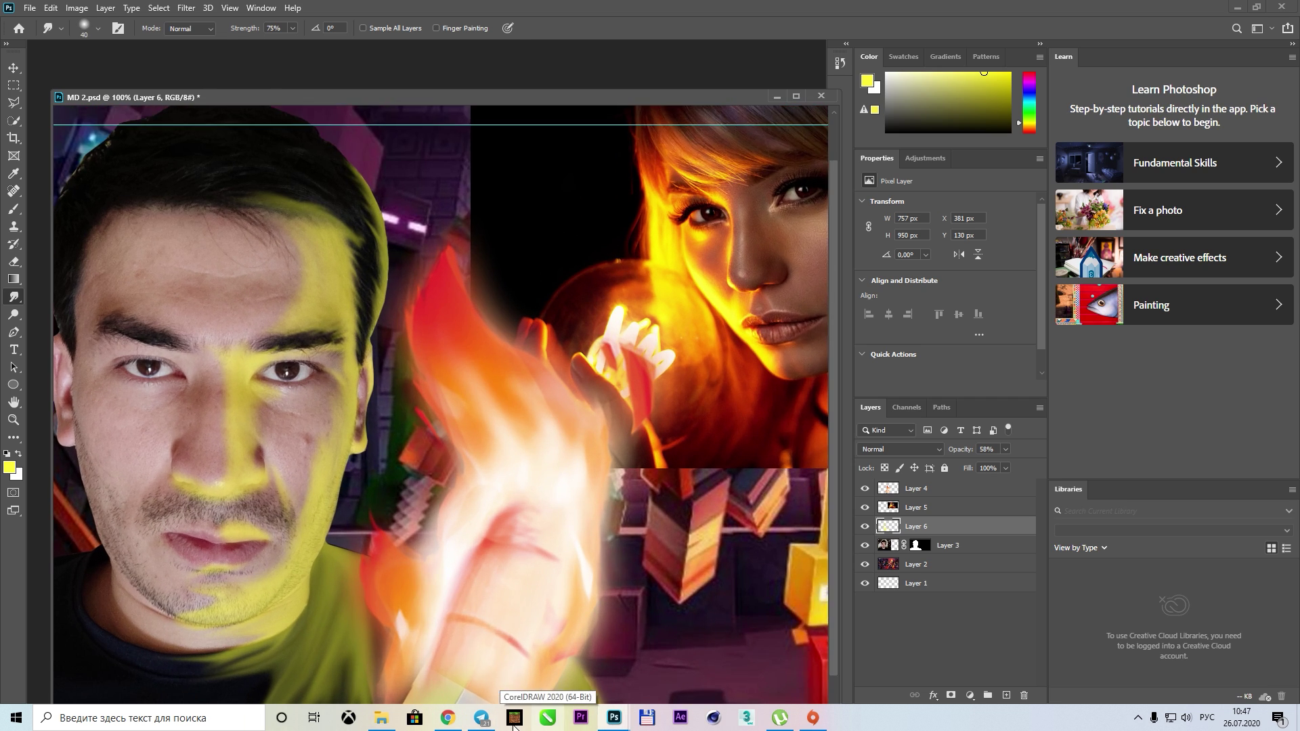
{"action": "left_click_drag", "start_coordinate": [1006, 449], "coordinate": [1036, 468]}
{"action": "scroll", "coordinate": [527, 494], "scroll_direction": "down", "scroll_amount": 2}
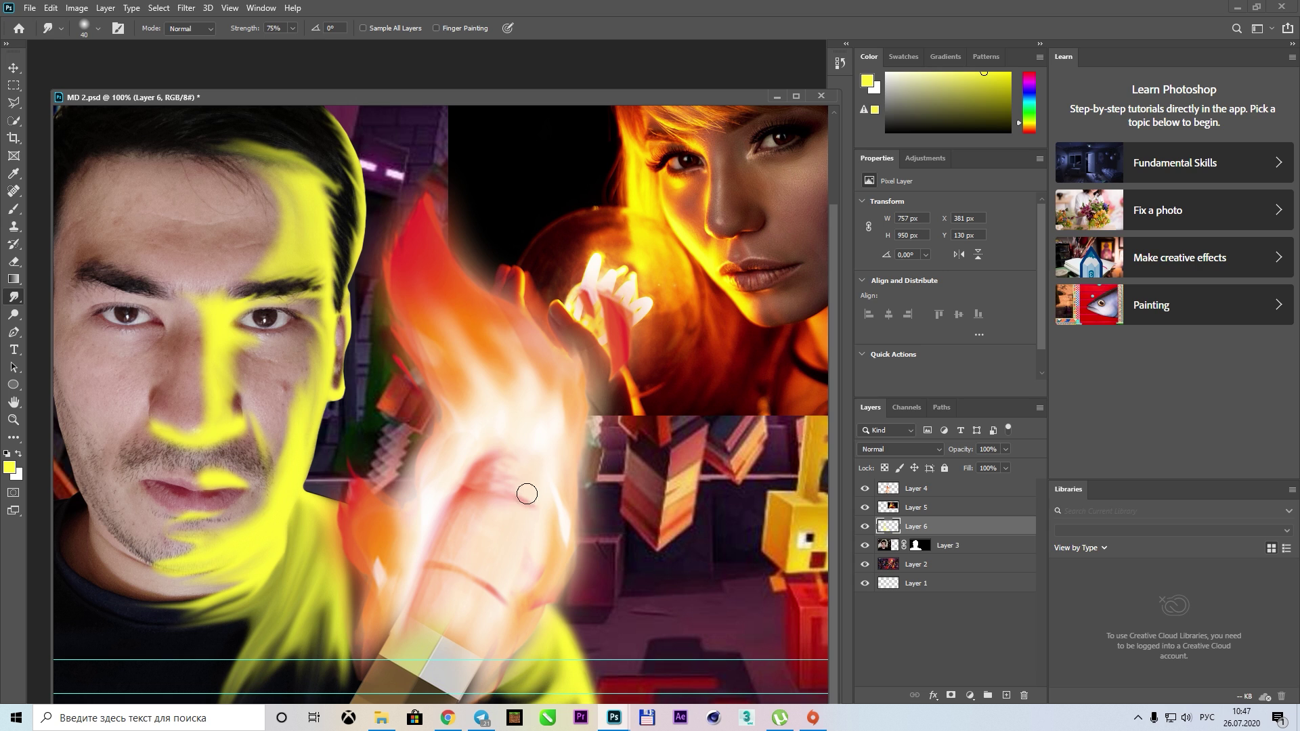
{"action": "key", "text": "b"}
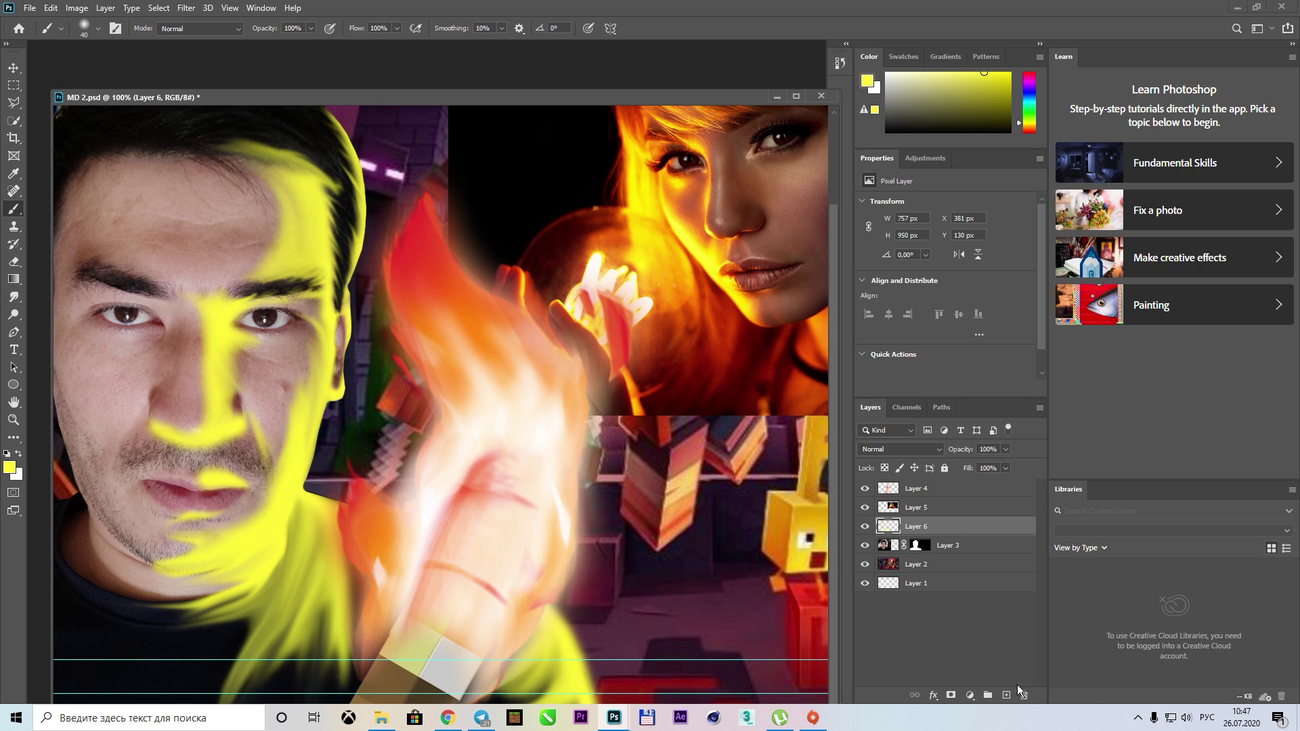
{"action": "left_click", "coordinate": [1006, 695], "text": "ctrl"}
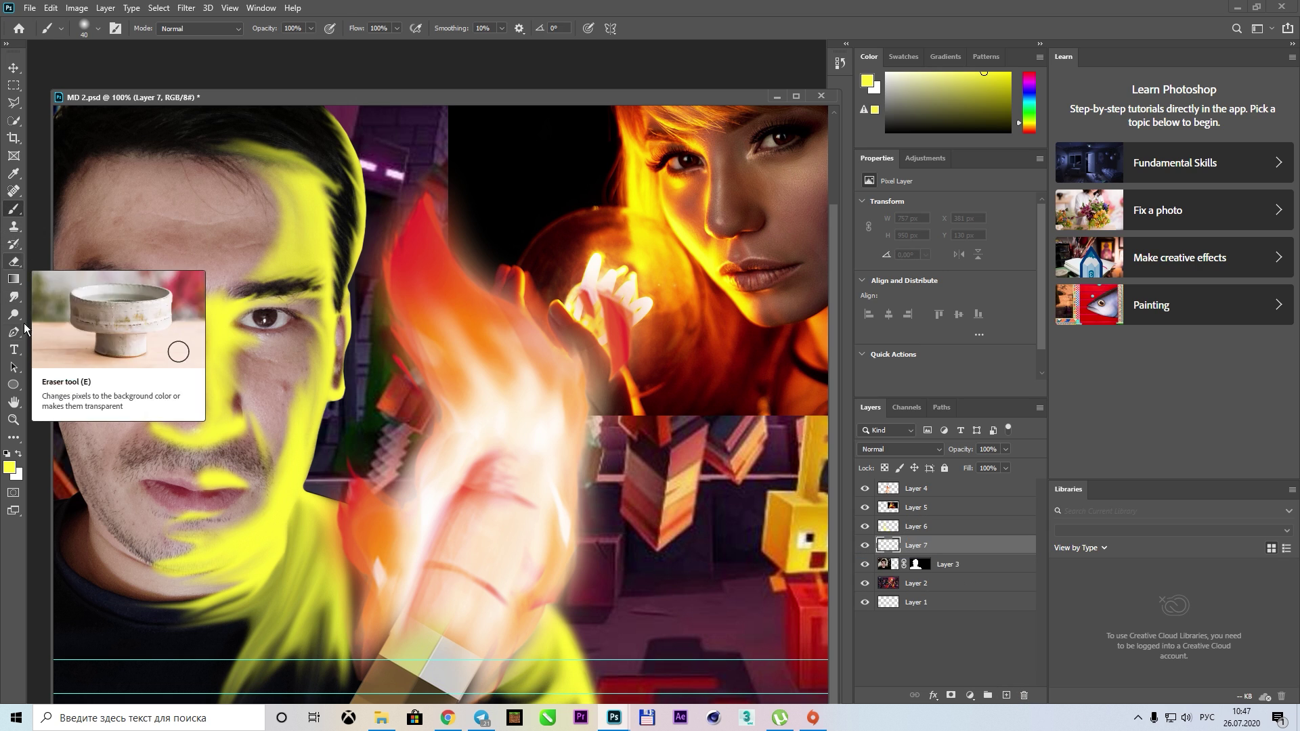
Set an orange-red foreground colour and a Soft Round brush at 125 px
{"action": "left_click", "coordinate": [9, 467]}
{"action": "left_click", "coordinate": [691, 215]}
{"action": "key", "text": "Return"}
{"action": "right_click", "coordinate": [377, 406]}
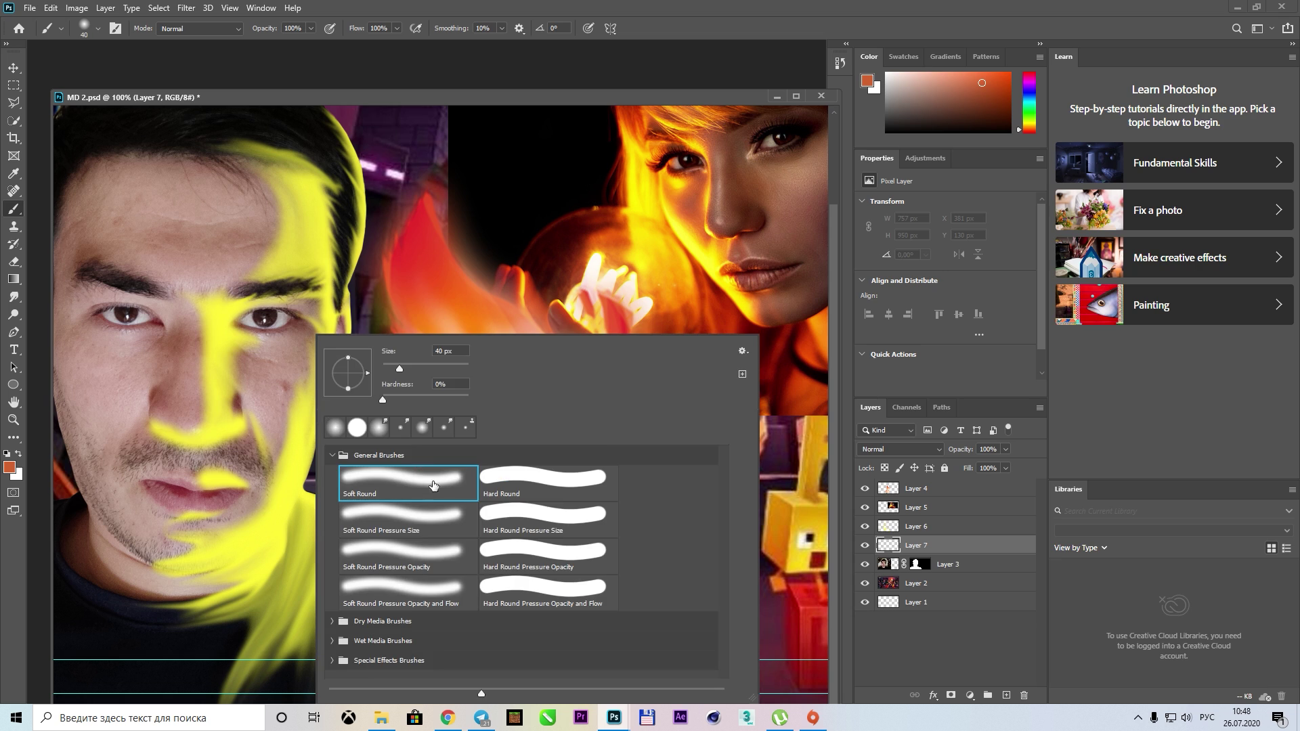
{"action": "left_click", "coordinate": [383, 338]}
{"action": "key", "text": "bracketright"}
{"action": "key", "text": "bracketright"}
{"action": "key", "text": "bracketright"}
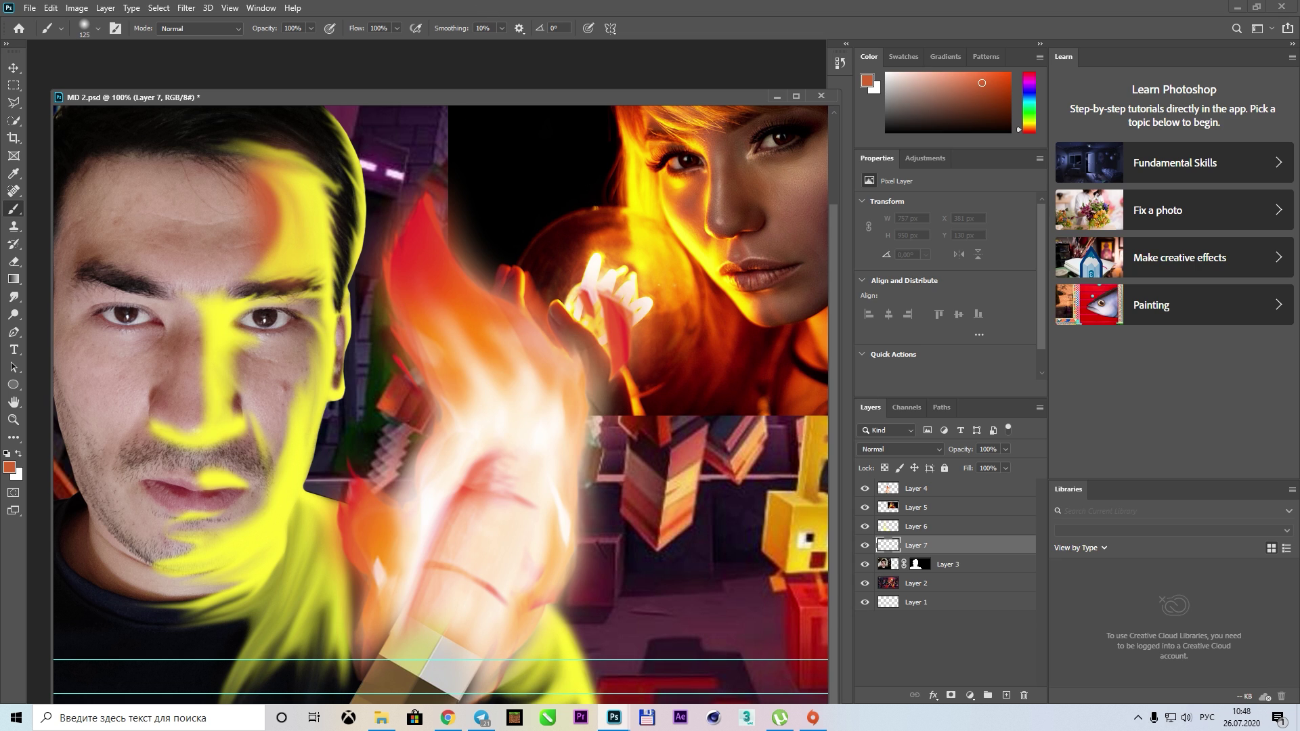
Paint orange glow over the forehead, cheek and chin on Layer 7
{"action": "left_click_drag", "start_coordinate": [288, 163], "coordinate": [277, 325]}
{"action": "left_click_drag", "start_coordinate": [248, 477], "coordinate": [204, 583]}
{"action": "left_click_drag", "start_coordinate": [247, 359], "coordinate": [243, 426]}
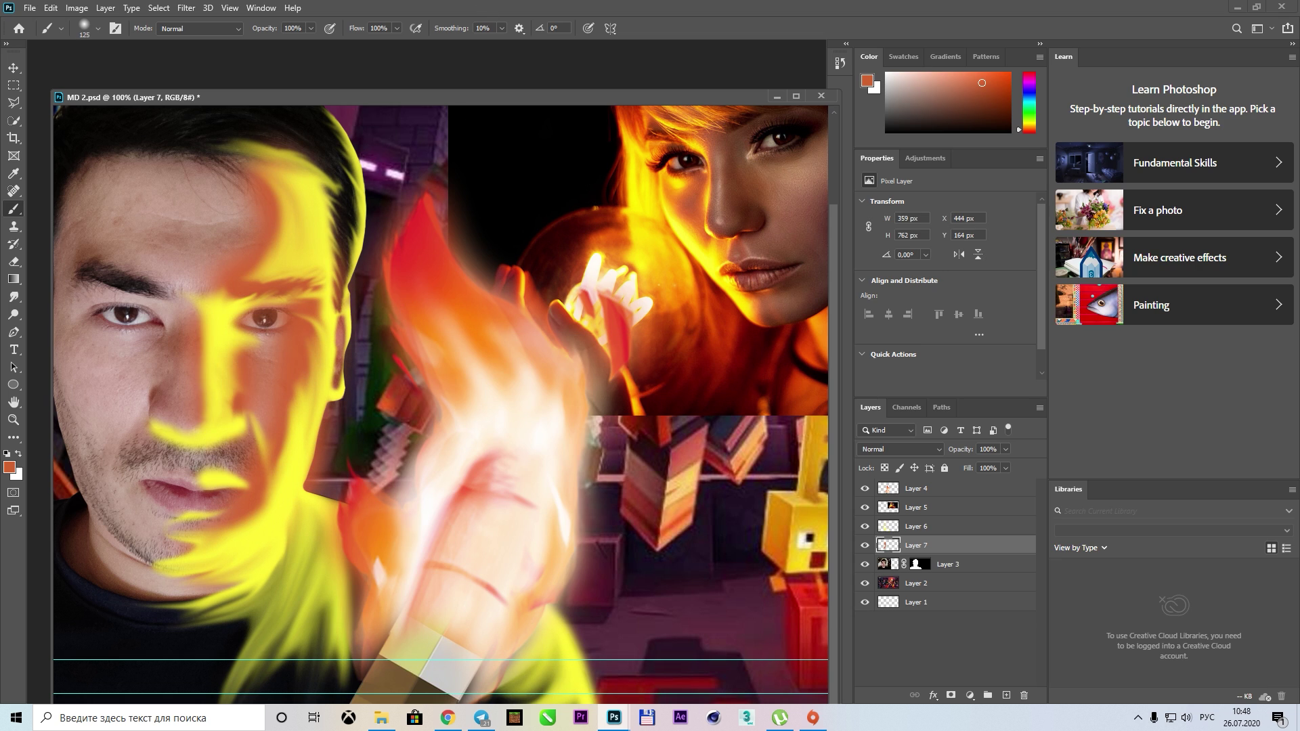
{"action": "mouse_move", "coordinate": [283, 604]}
{"action": "left_mouse_down"}
{"action": "mouse_move", "coordinate": [241, 605]}
{"action": "mouse_move", "coordinate": [508, 691]}
{"action": "left_mouse_up"}
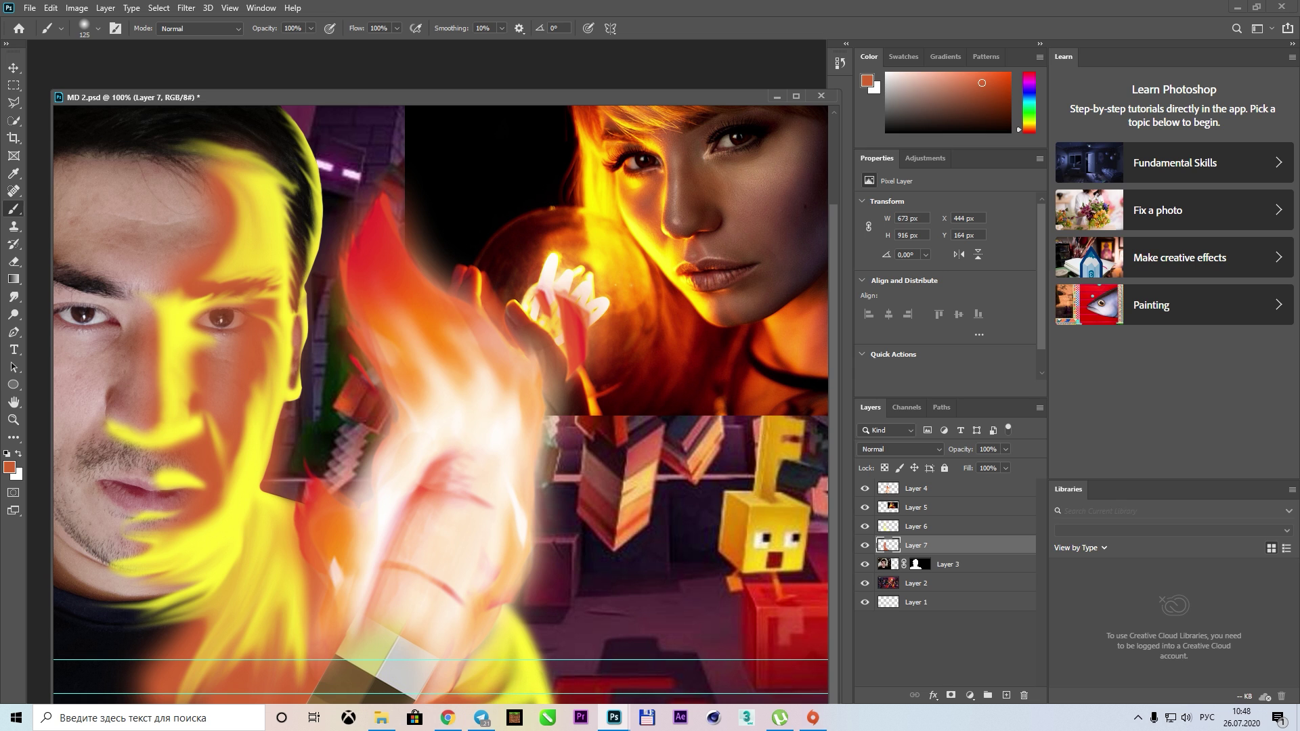
{"action": "left_click_drag", "start_coordinate": [156, 589], "coordinate": [318, 593]}
{"action": "left_click_drag", "start_coordinate": [359, 142], "coordinate": [319, 298]}
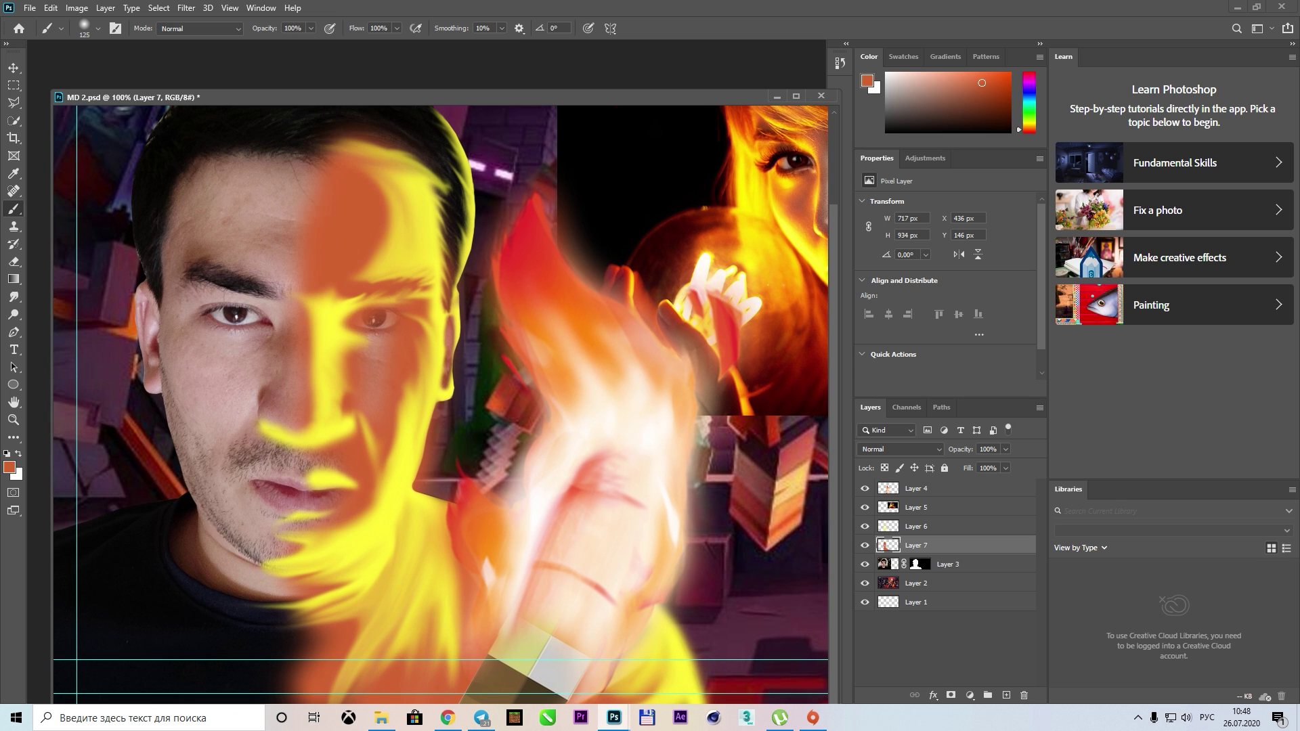
{"action": "mouse_move", "coordinate": [427, 366]}
{"action": "left_mouse_down"}
{"action": "mouse_move", "coordinate": [428, 443]}
{"action": "mouse_move", "coordinate": [333, 386]}
{"action": "left_mouse_up"}
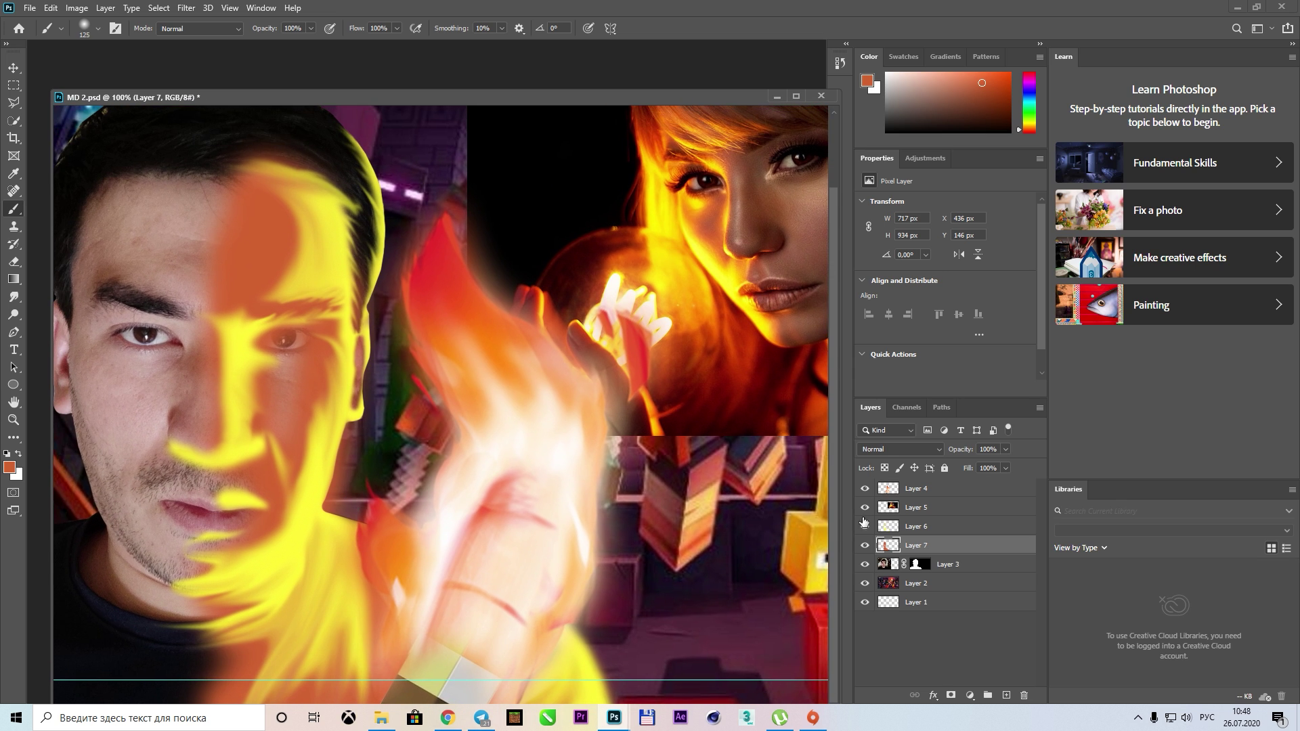
Make the yellow glow layer active again and switch back to erasing
{"action": "left_click", "coordinate": [901, 526]}
{"action": "right_click", "coordinate": [366, 335]}
{"action": "key", "text": "Escape"}
Erase yellow glow beside the nose, chin, neck and lower left with a partial-opacity eraser
{"action": "key", "text": "e"}
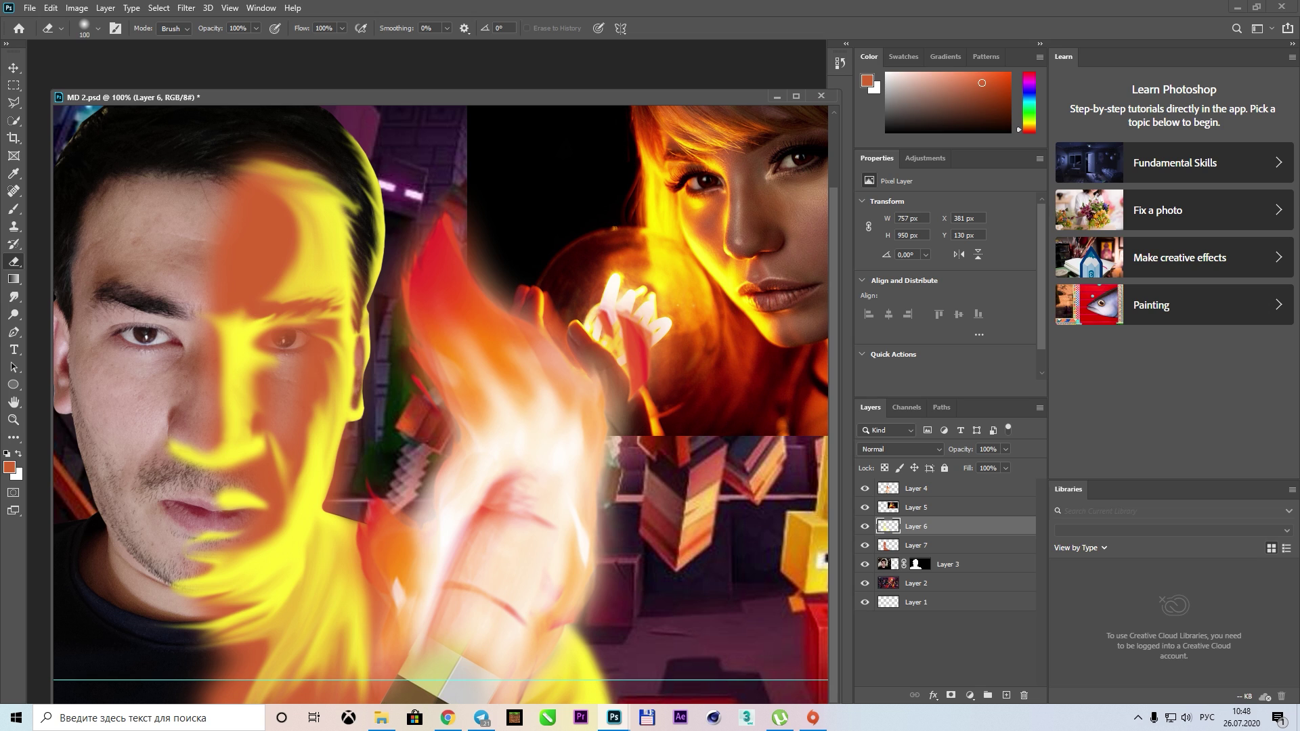
{"action": "key", "text": "bracketright"}
{"action": "key", "text": "bracketright"}
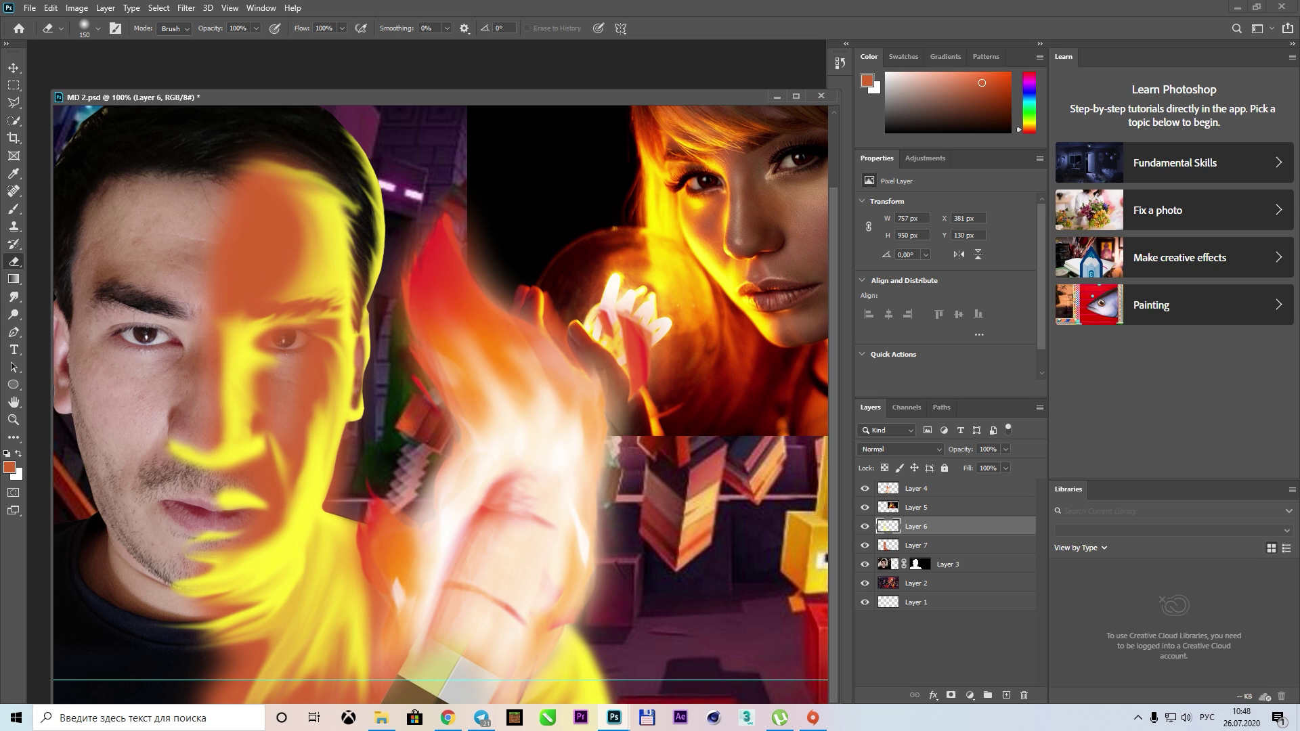
{"action": "left_click_drag", "start_coordinate": [230, 329], "coordinate": [230, 413]}
{"action": "key", "text": "bracketright"}
{"action": "key", "text": "bracketright"}
{"action": "key", "text": "bracketright"}
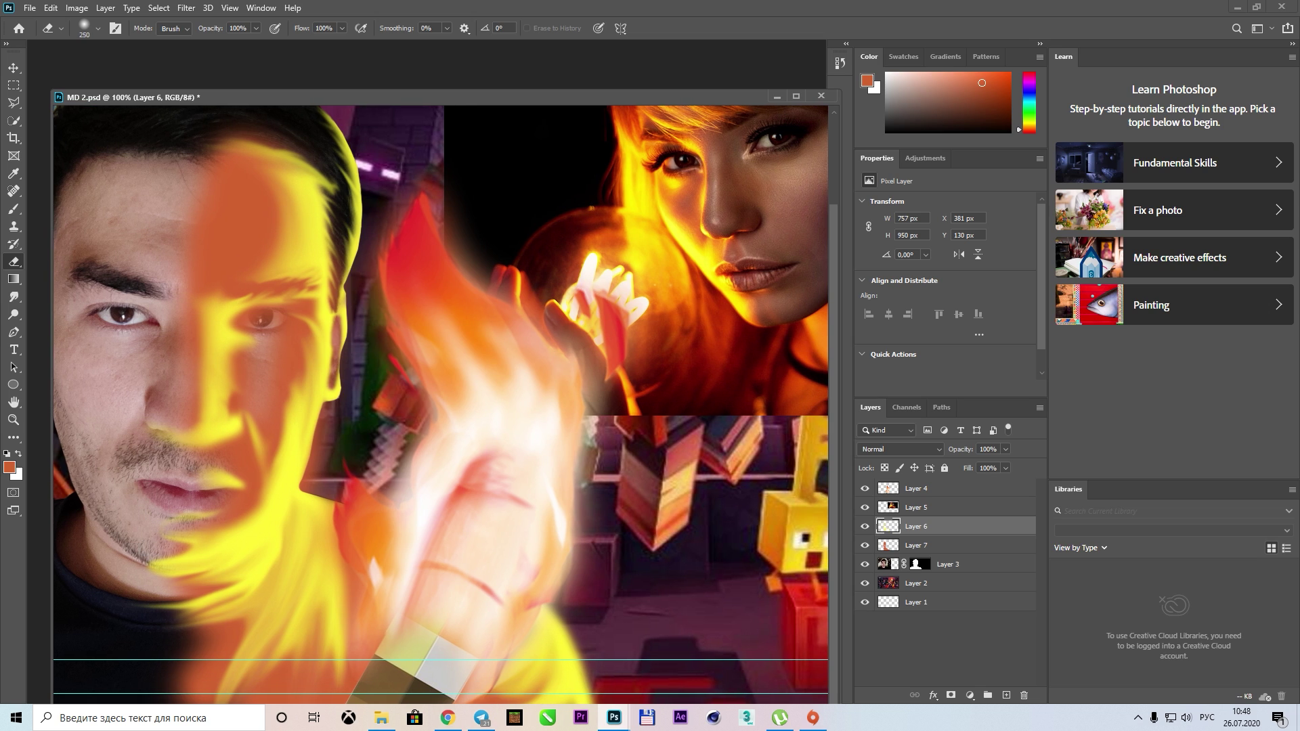
{"action": "left_click_drag", "start_coordinate": [183, 562], "coordinate": [335, 650]}
{"action": "left_click_drag", "start_coordinate": [186, 541], "coordinate": [318, 637]}
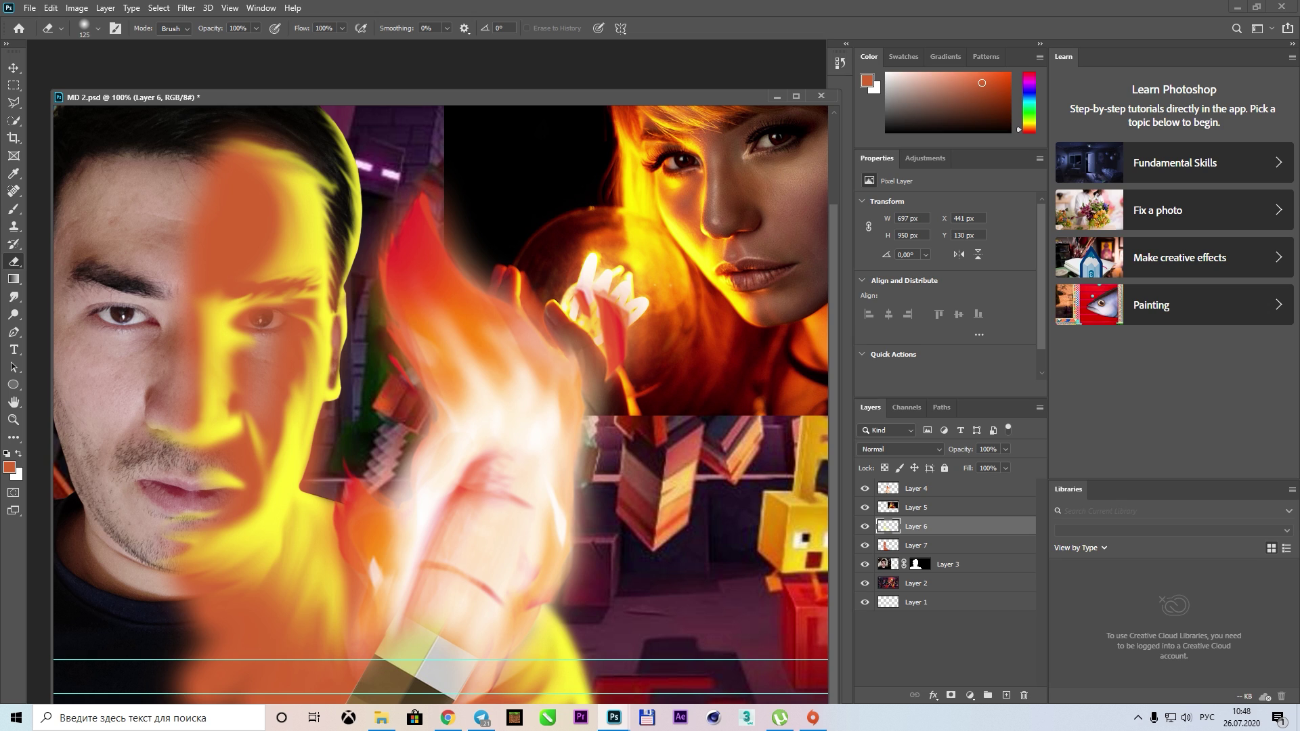
{"action": "key", "text": "bracketright"}
{"action": "left_click_drag", "start_coordinate": [256, 28], "coordinate": [218, 48]}
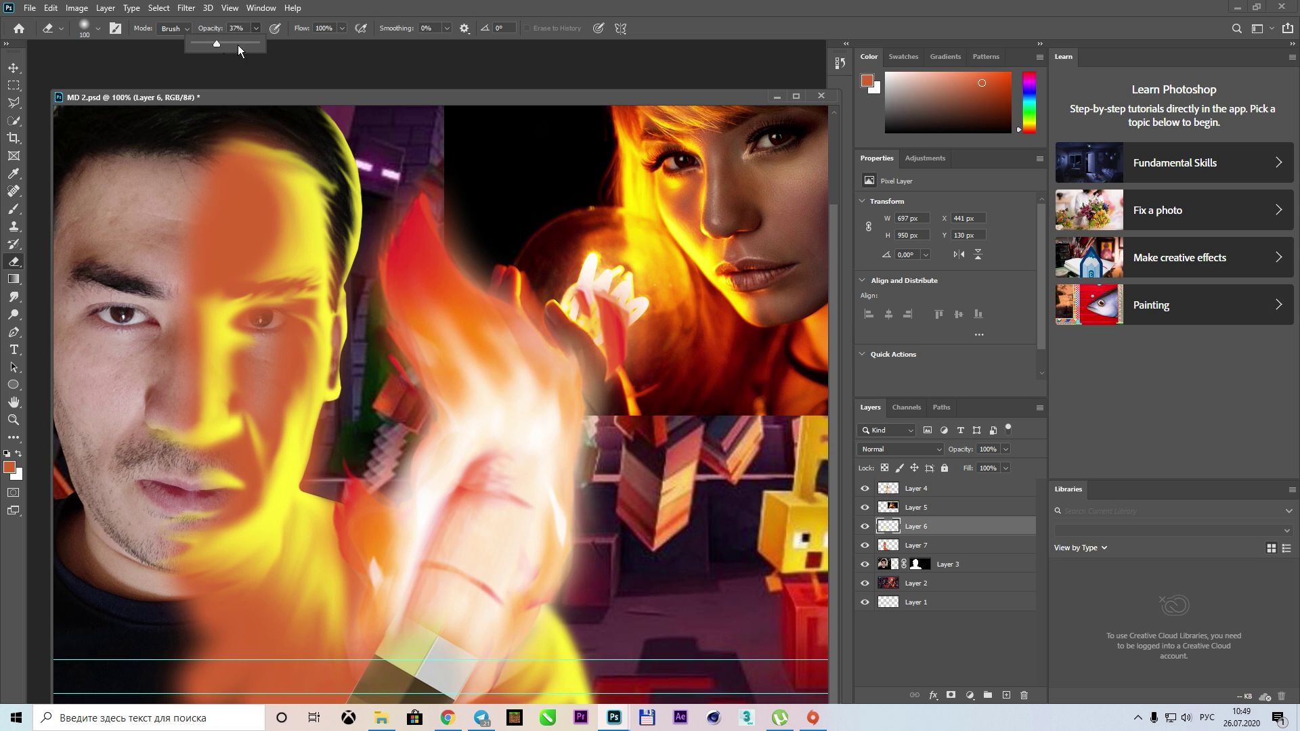
{"action": "key", "text": "bracketleft"}
{"action": "key", "text": "bracketleft"}
{"action": "key", "text": "bracketleft"}
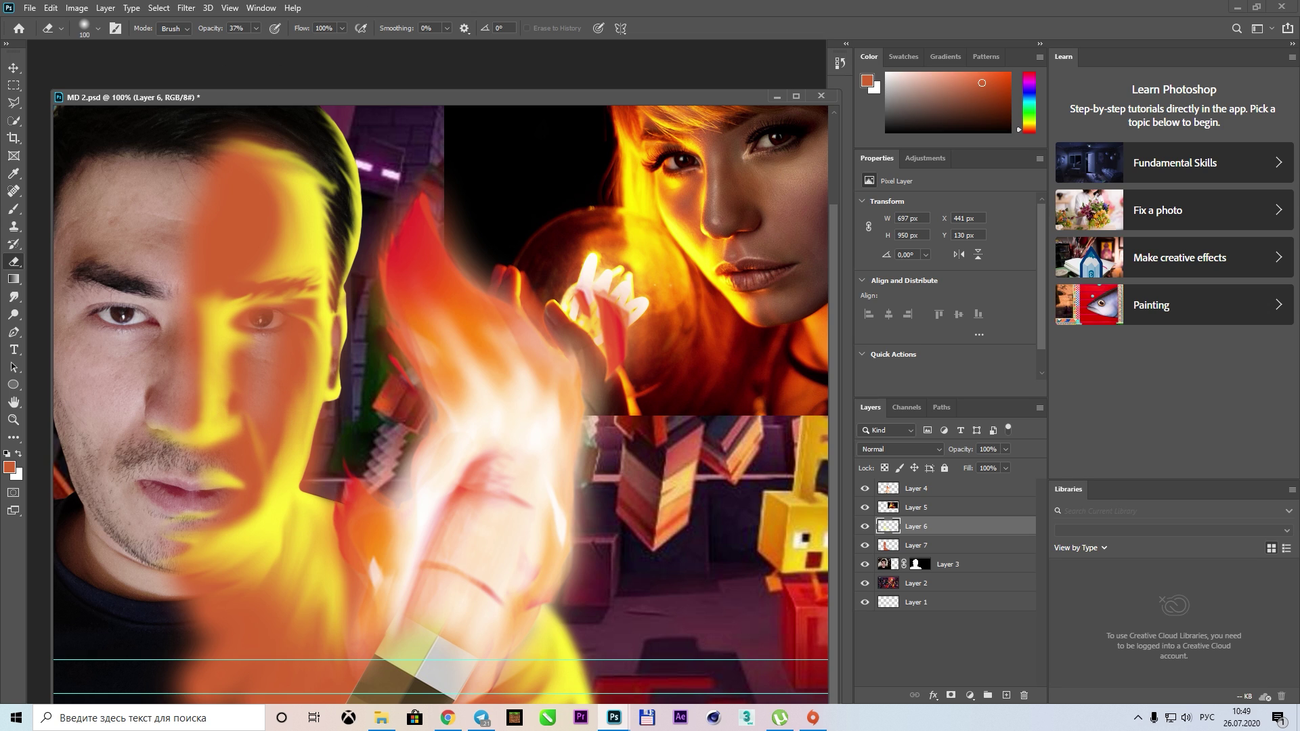
{"action": "mouse_move", "coordinate": [203, 619]}
{"action": "left_mouse_down"}
{"action": "mouse_move", "coordinate": [369, 667]}
{"action": "mouse_move", "coordinate": [406, 331]}
{"action": "left_mouse_up"}
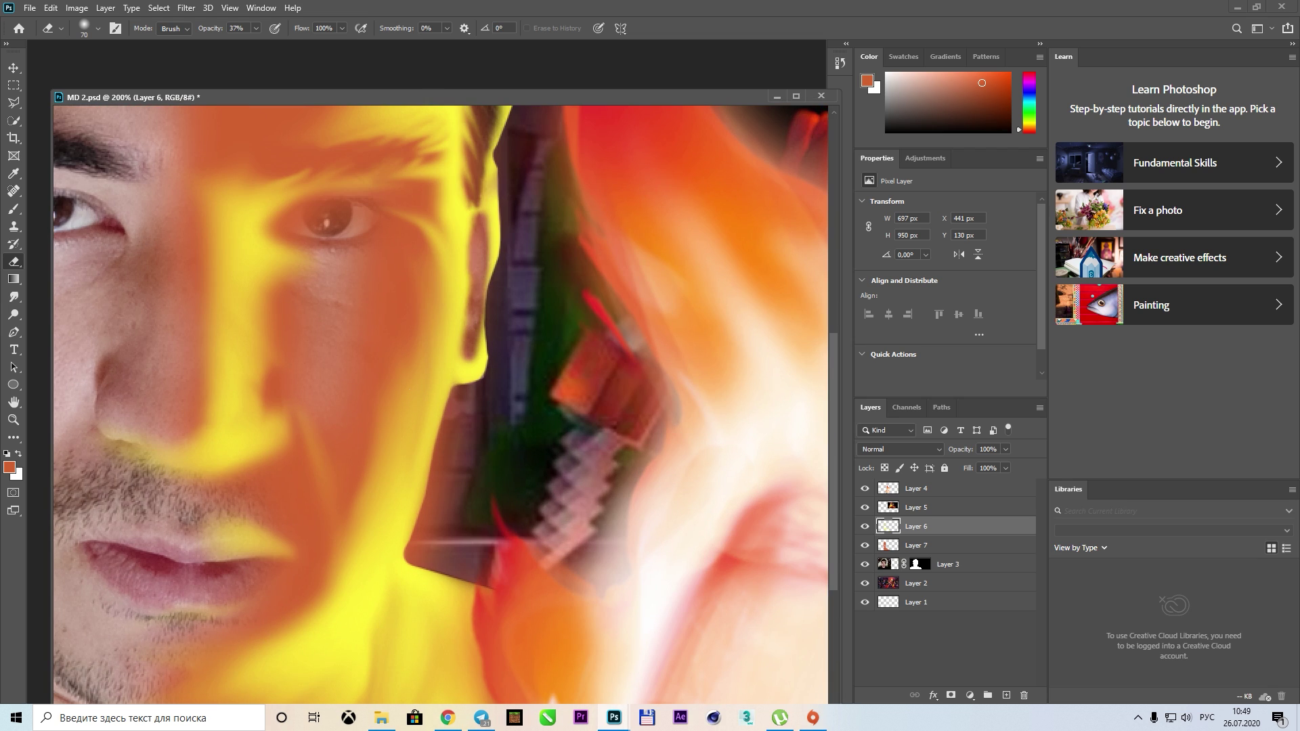
On the orange glow layer, erase at 87% opacity across the face and below the flame
{"action": "left_click", "coordinate": [887, 545]}
{"action": "key", "text": "ctrl+1"}
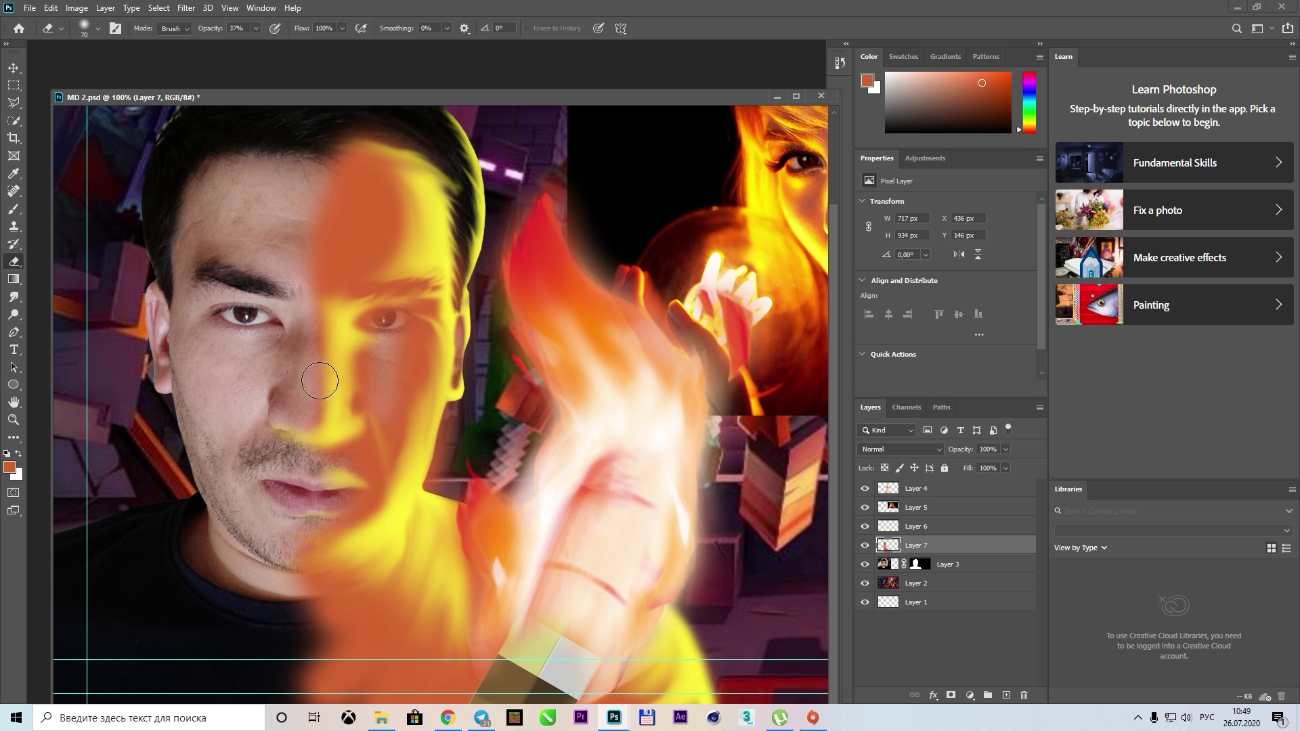
{"action": "right_click", "coordinate": [332, 244]}
{"action": "left_click", "coordinate": [256, 28]}
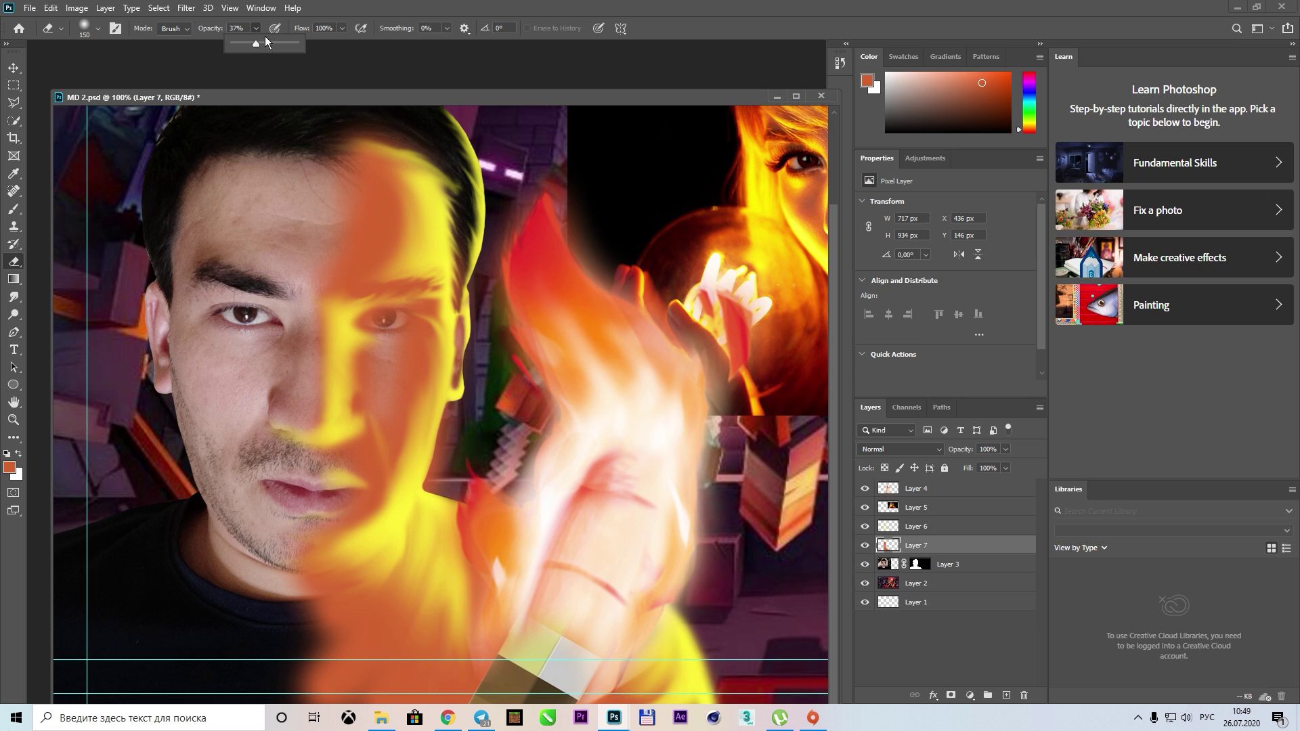
{"action": "left_click_drag", "start_coordinate": [265, 42], "coordinate": [289, 42]}
{"action": "key", "text": "bracketright"}
{"action": "left_click_drag", "start_coordinate": [355, 161], "coordinate": [337, 283]}
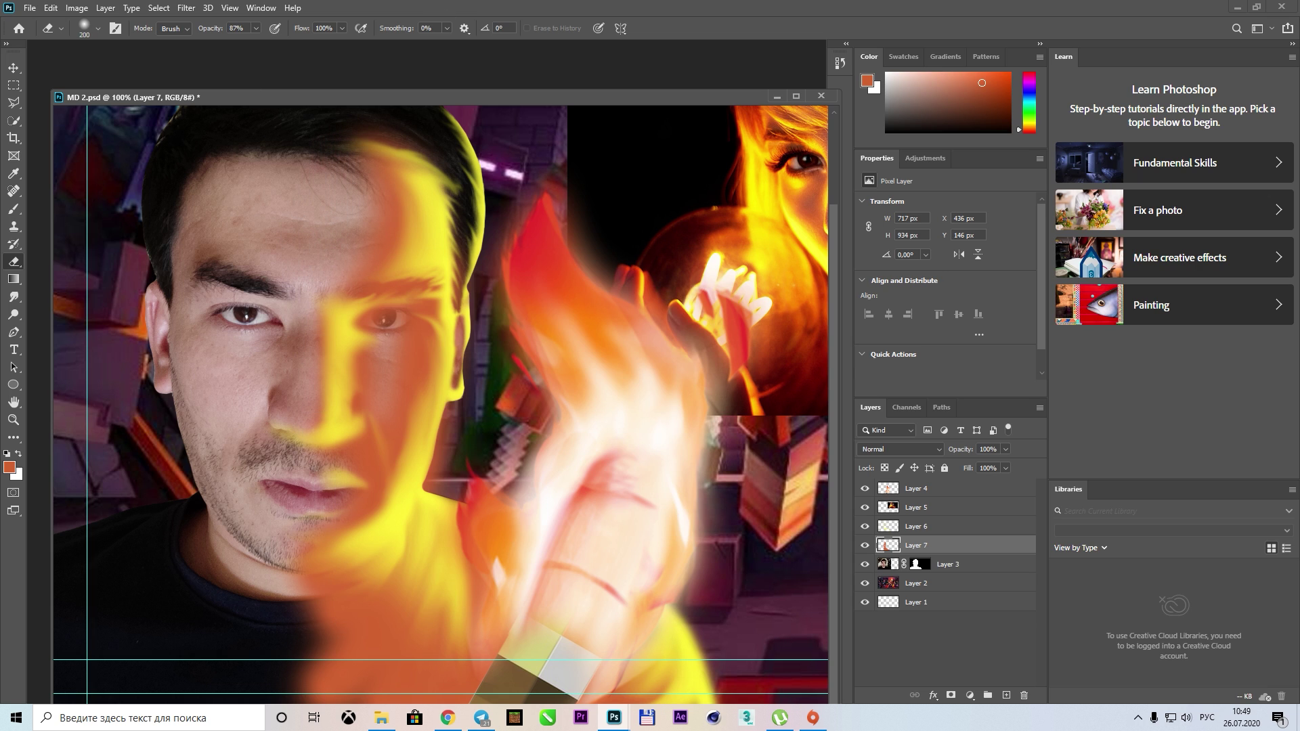
{"action": "key", "text": "bracketleft"}
{"action": "key", "text": "bracketleft"}
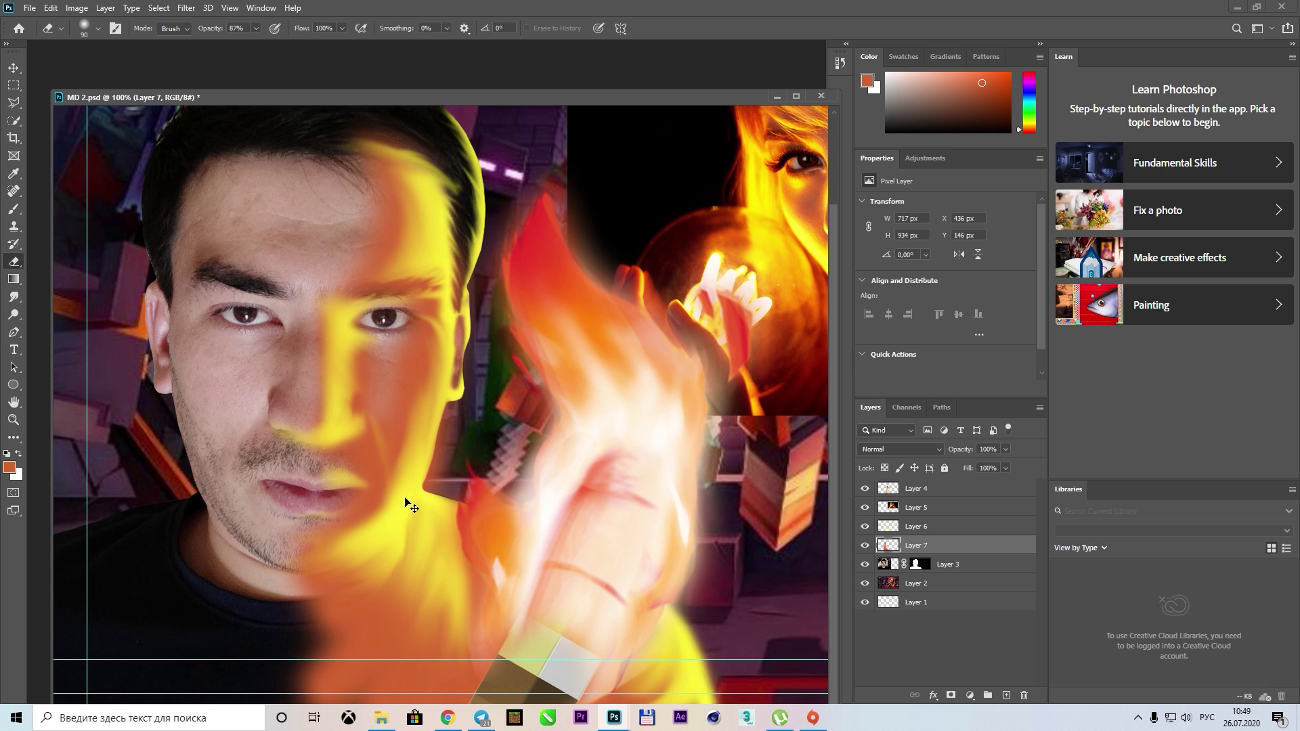
{"action": "scroll", "coordinate": [406, 505], "scroll_direction": "right", "scroll_amount": 1}
{"action": "mouse_move", "coordinate": [319, 589]}
{"action": "left_mouse_down"}
{"action": "mouse_move", "coordinate": [298, 691]}
{"action": "mouse_move", "coordinate": [346, 623]}
{"action": "mouse_move", "coordinate": [434, 609]}
{"action": "left_mouse_up"}
{"action": "key", "text": "bracketright"}
{"action": "key", "text": "bracketright"}
{"action": "key", "text": "bracketright"}
Step through blend modes on Layer 7's glow and settle on Hard Light
{"action": "left_click", "coordinate": [938, 449]}
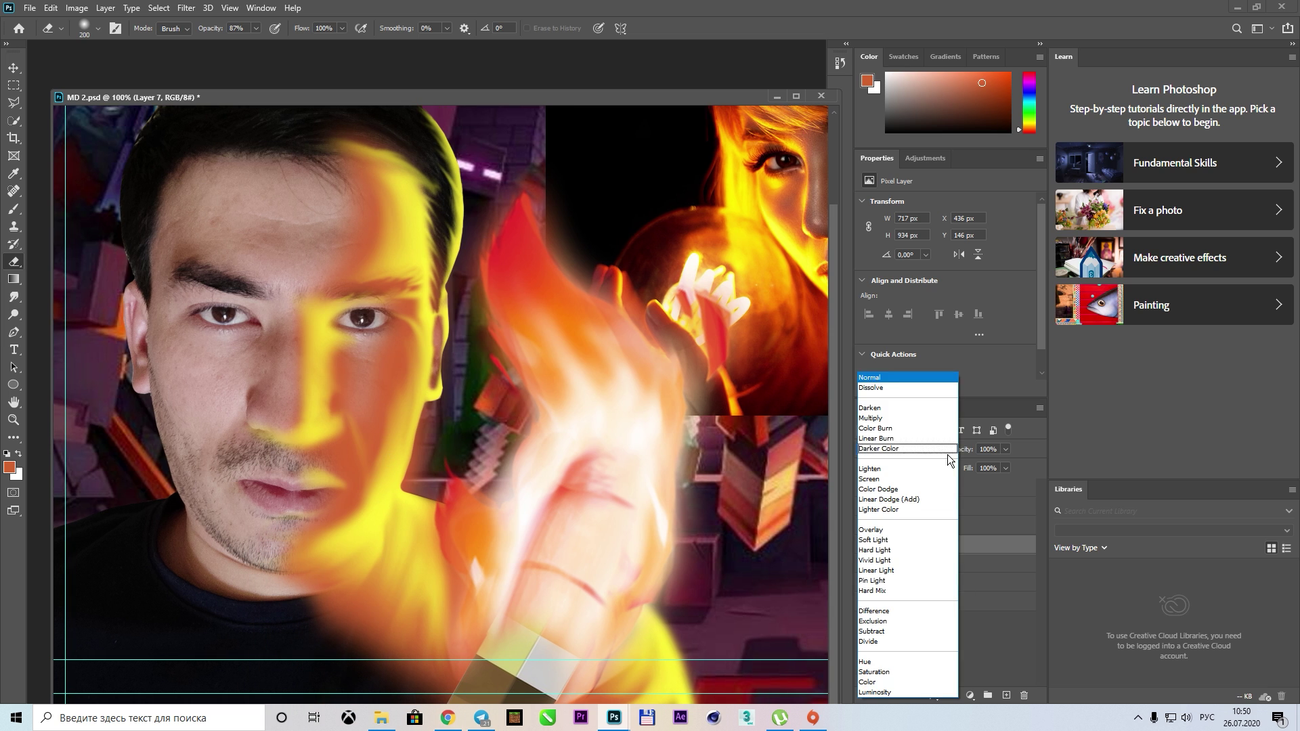
{"action": "left_click", "coordinate": [925, 399]}
{"action": "key", "text": "Down"}
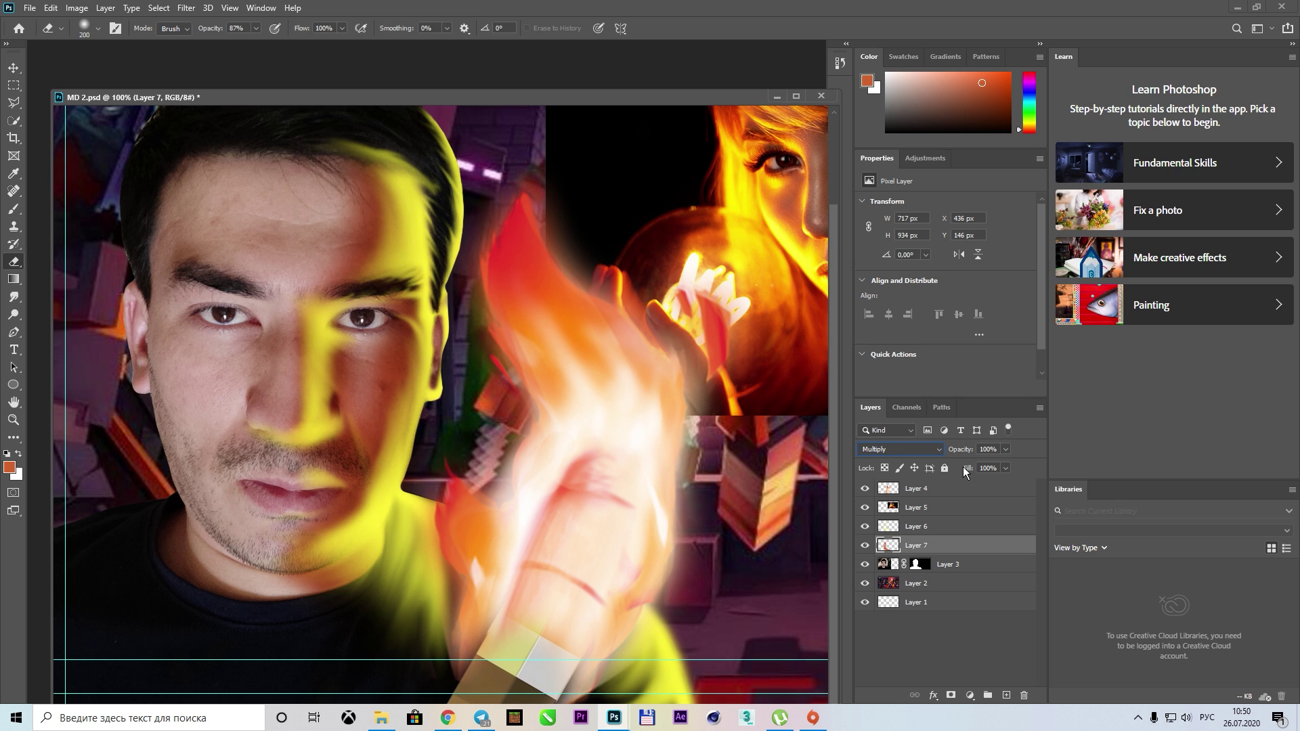
{"action": "key", "text": "Down"}
{"action": "key", "text": "Down"}
{"action": "key", "text": "Down"}
{"action": "key", "text": "Down"}
{"action": "key", "text": "Down"}
{"action": "key", "text": "Down"}
{"action": "key", "text": "Down"}
{"action": "key", "text": "Down"}
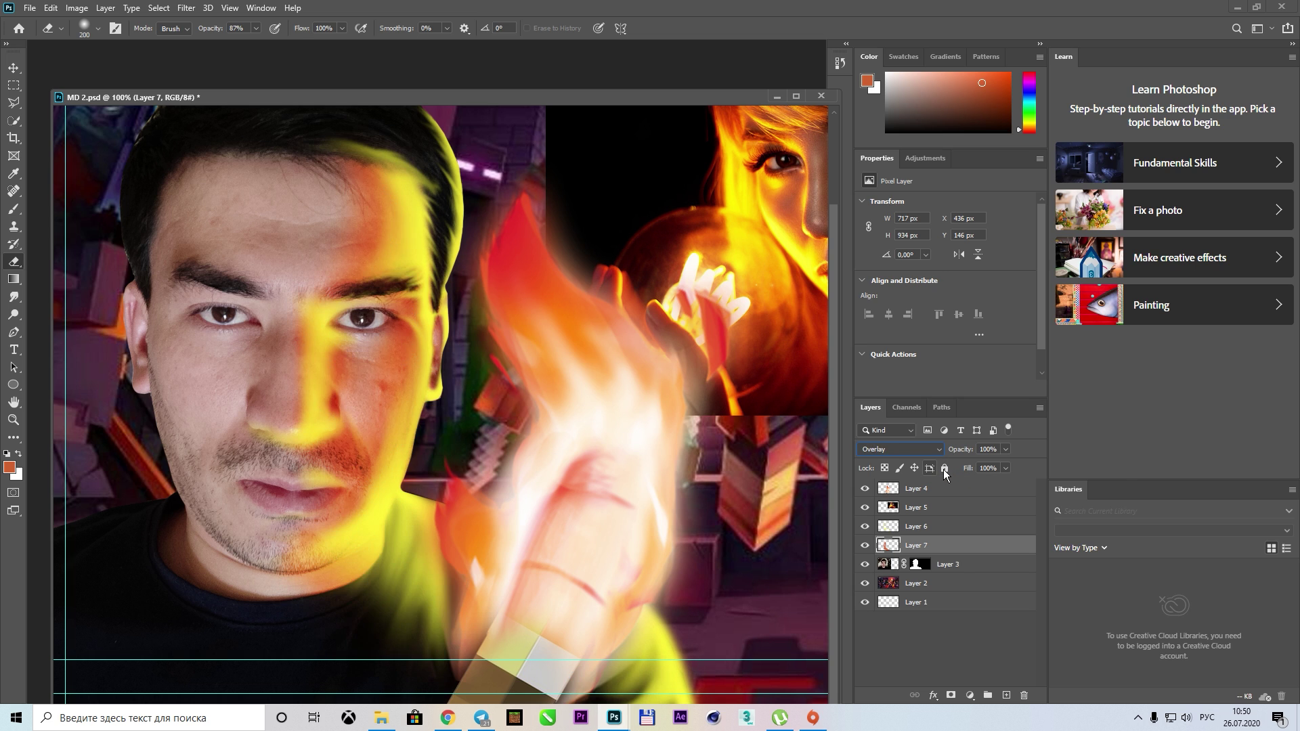
{"action": "key", "text": "Down"}
{"action": "key", "text": "Down"}
{"action": "key", "text": "Down"}
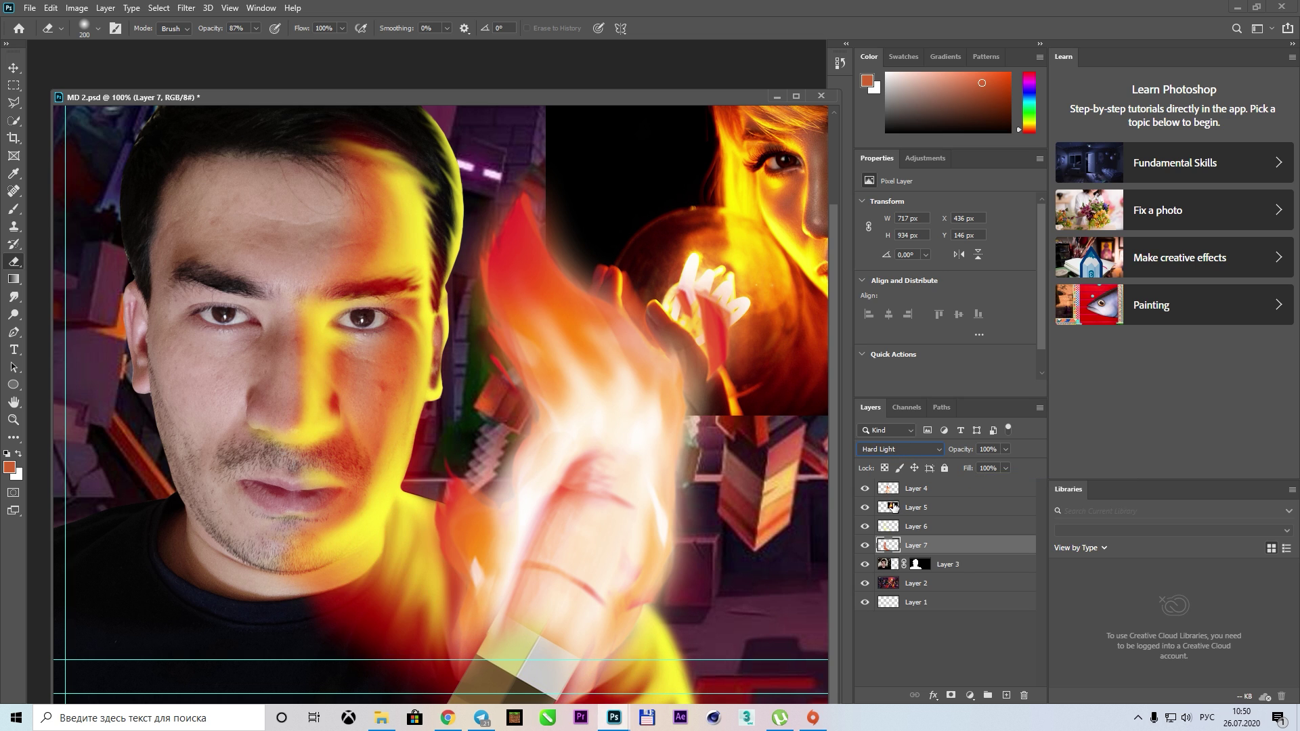
Set Layer 6's blend mode to Overlay and zoom out to 66.7%
{"action": "left_click", "coordinate": [897, 531]}
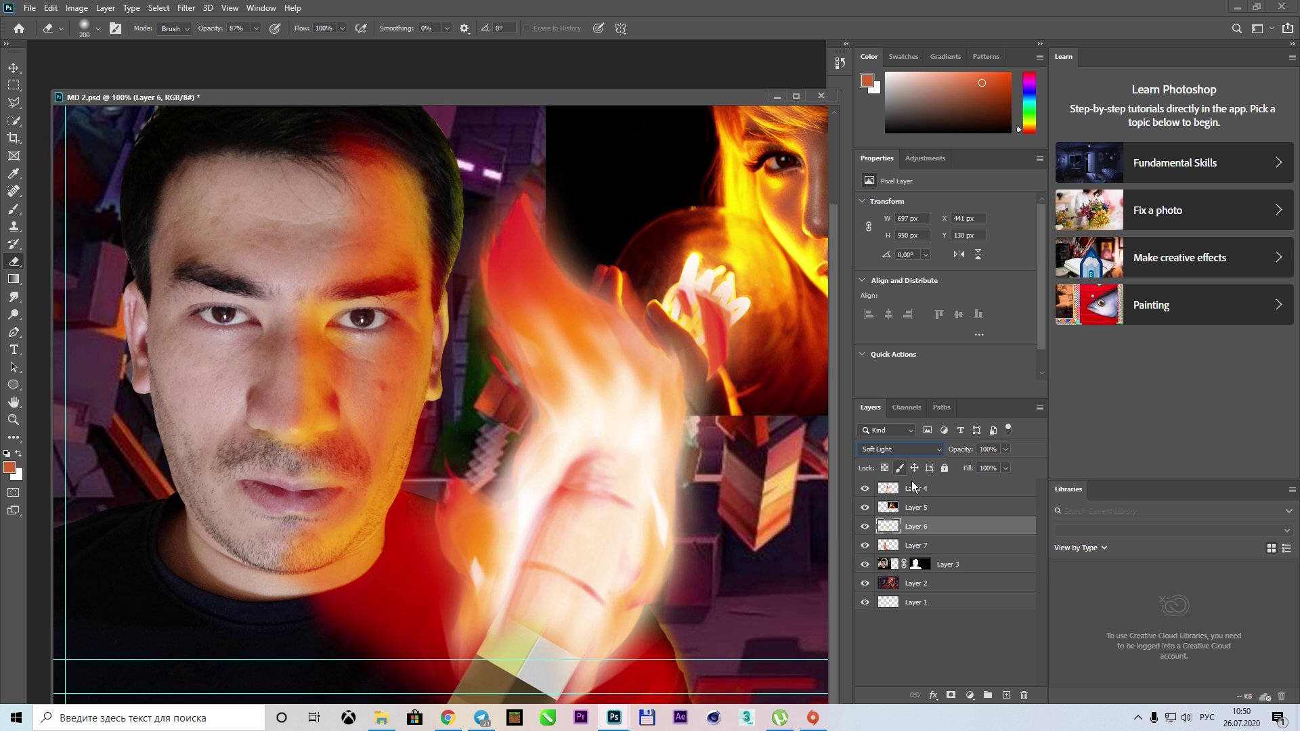
{"action": "key", "text": "Down"}
{"action": "key", "text": "Down"}
{"action": "key", "text": "Down"}
{"action": "key", "text": "Down"}
{"action": "key", "text": "Down"}
{"action": "key", "text": "Down"}
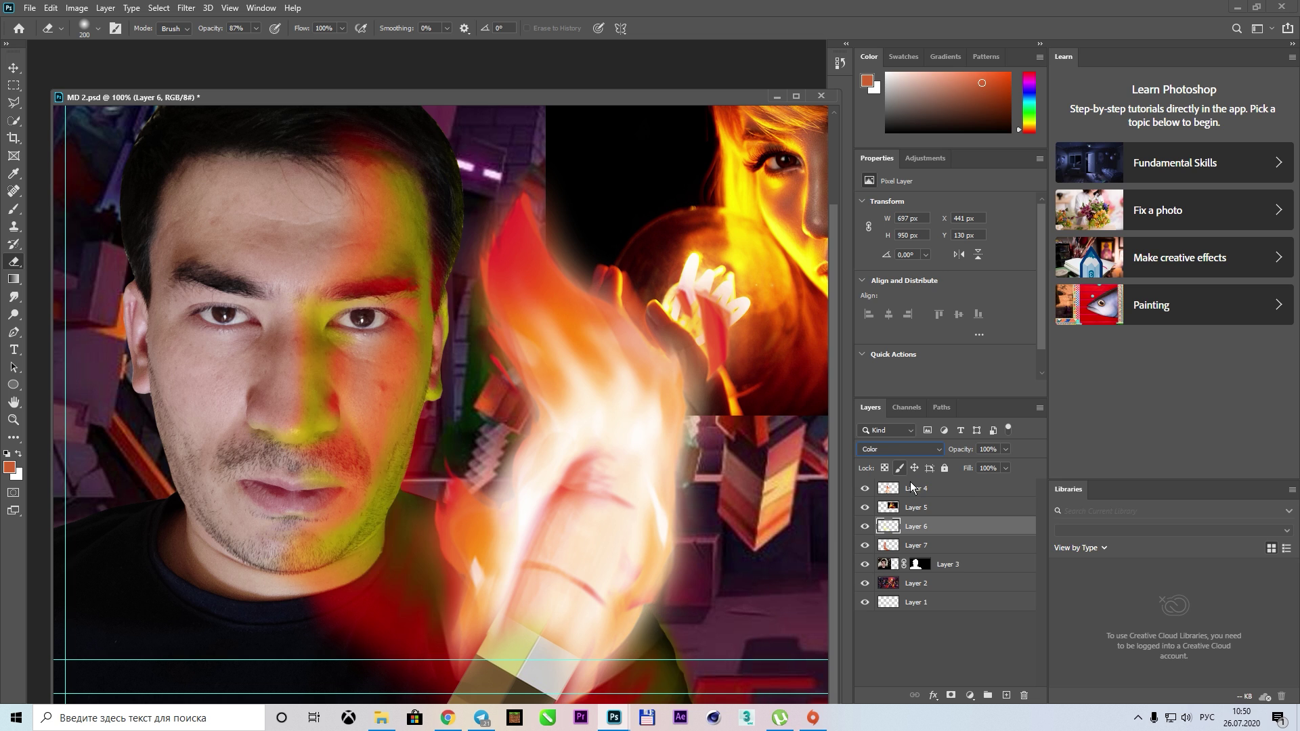
{"action": "key", "text": "Down"}
{"action": "key", "text": "Up"}
{"action": "key", "text": "Up"}
{"action": "key", "text": "Up"}
{"action": "key", "text": "Up"}
{"action": "key", "text": "Up"}
{"action": "key", "text": "Up"}
{"action": "key", "text": "Up"}
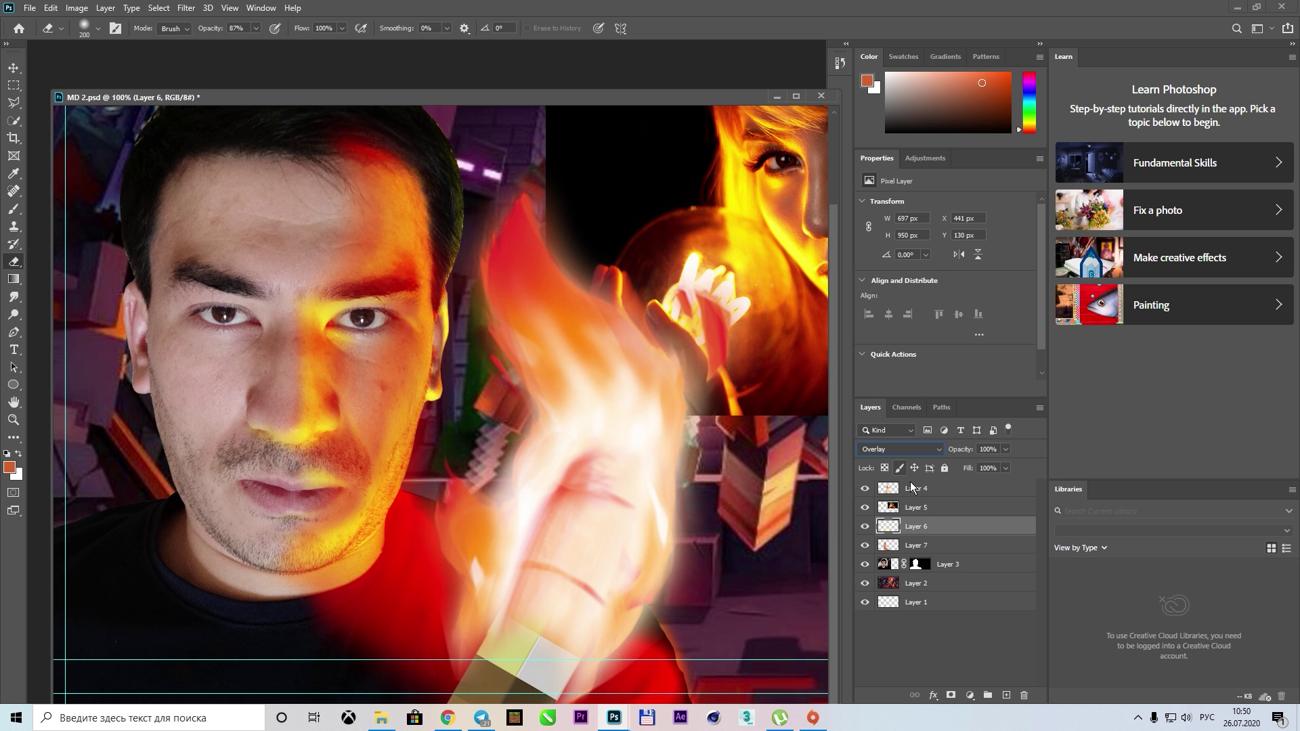
{"action": "key", "text": "Up"}
{"action": "key", "text": "Down"}
{"action": "key", "text": "ctrl+minus"}
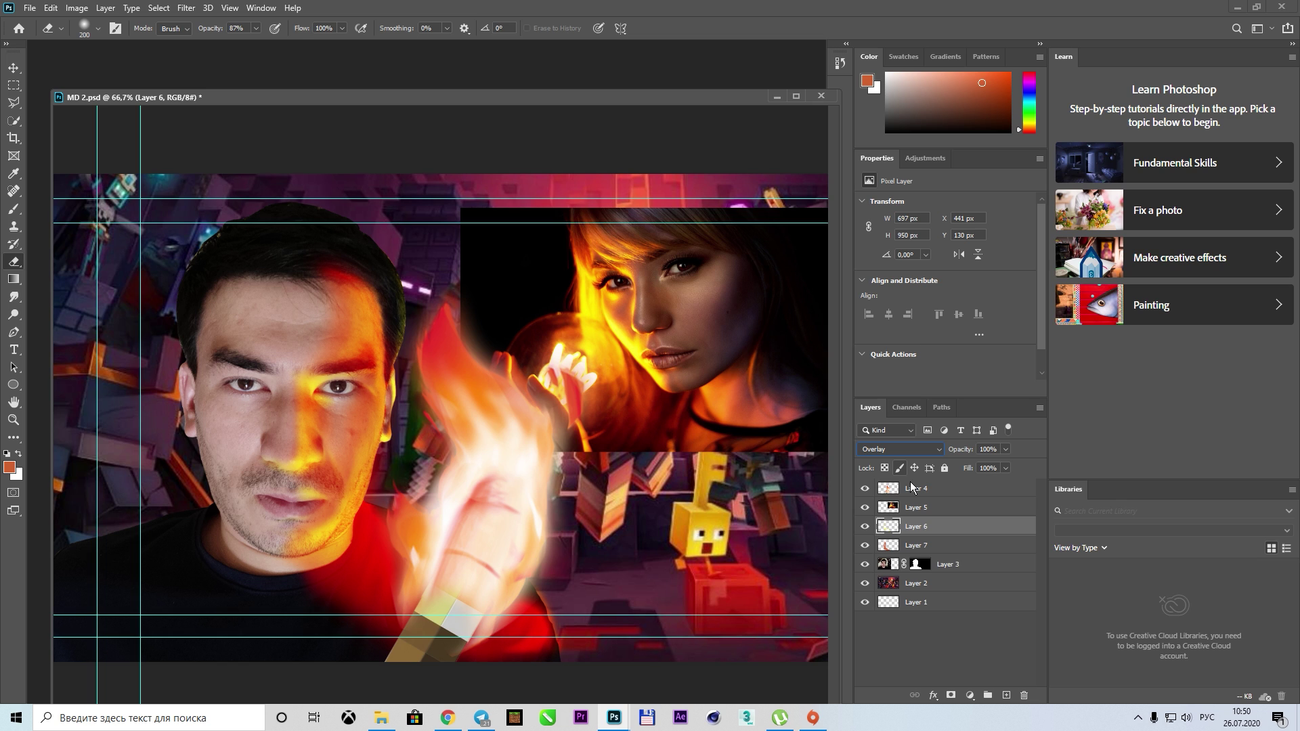
{"action": "key", "text": "ctrl+minus"}
{"action": "key", "text": "ctrl+plus"}
{"action": "left_click_drag", "start_coordinate": [228, 334], "coordinate": [274, 334]}
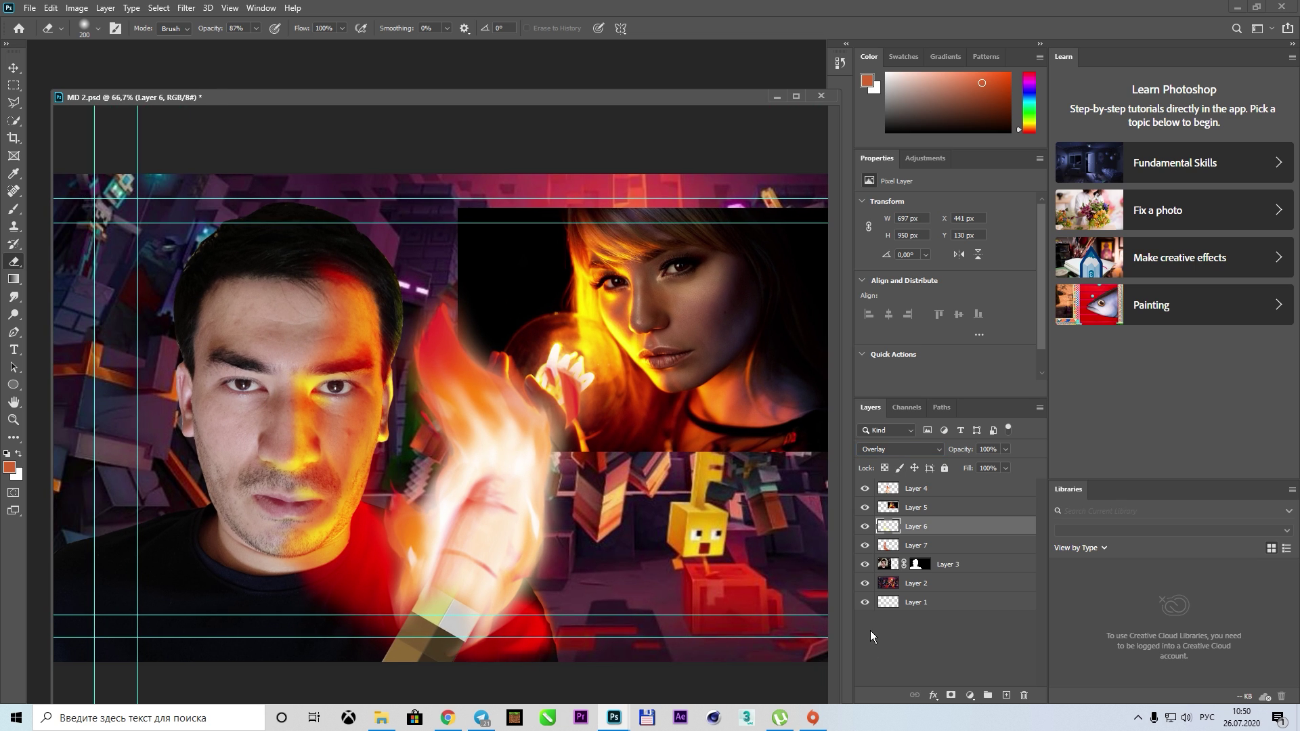
Set Layer 6 to 57% opacity and Layer 7 to 93% opacity
{"action": "left_click", "coordinate": [1006, 449]}
{"action": "left_click_drag", "start_coordinate": [993, 474], "coordinate": [979, 465]}
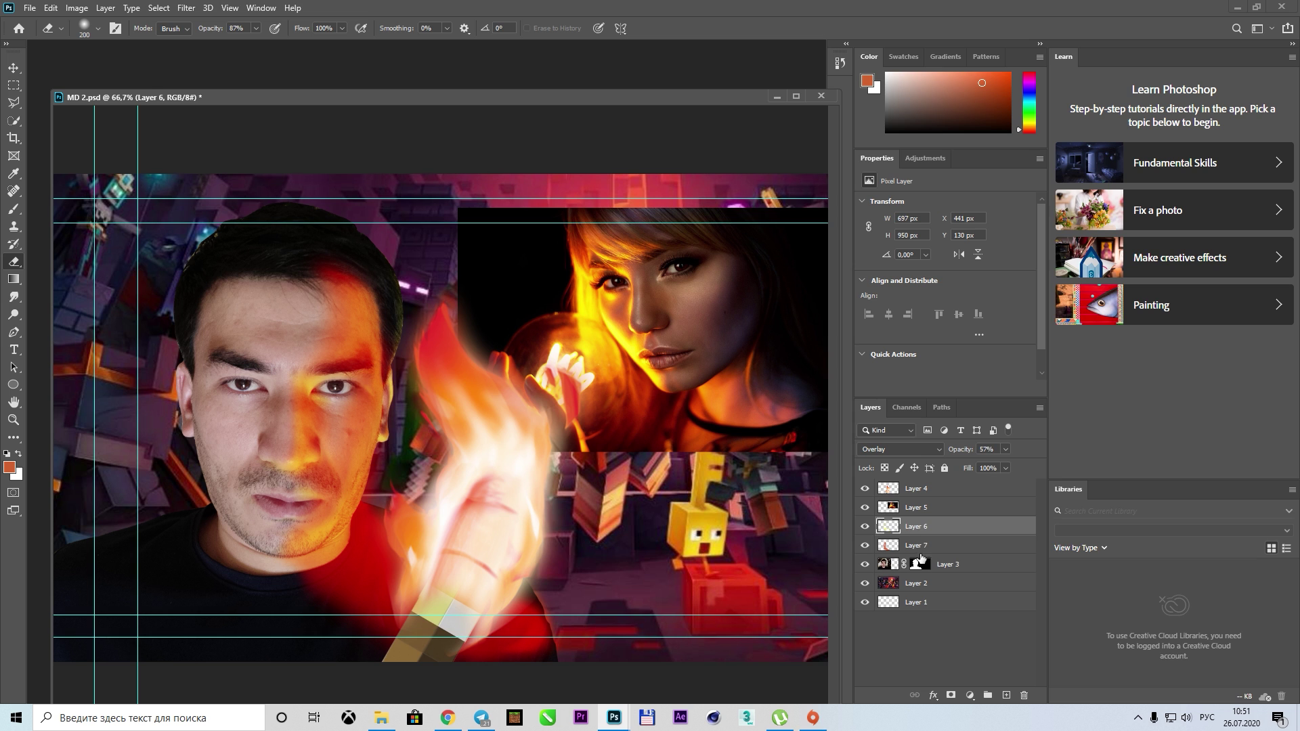
{"action": "left_click", "coordinate": [920, 550]}
{"action": "left_click", "coordinate": [1006, 449]}
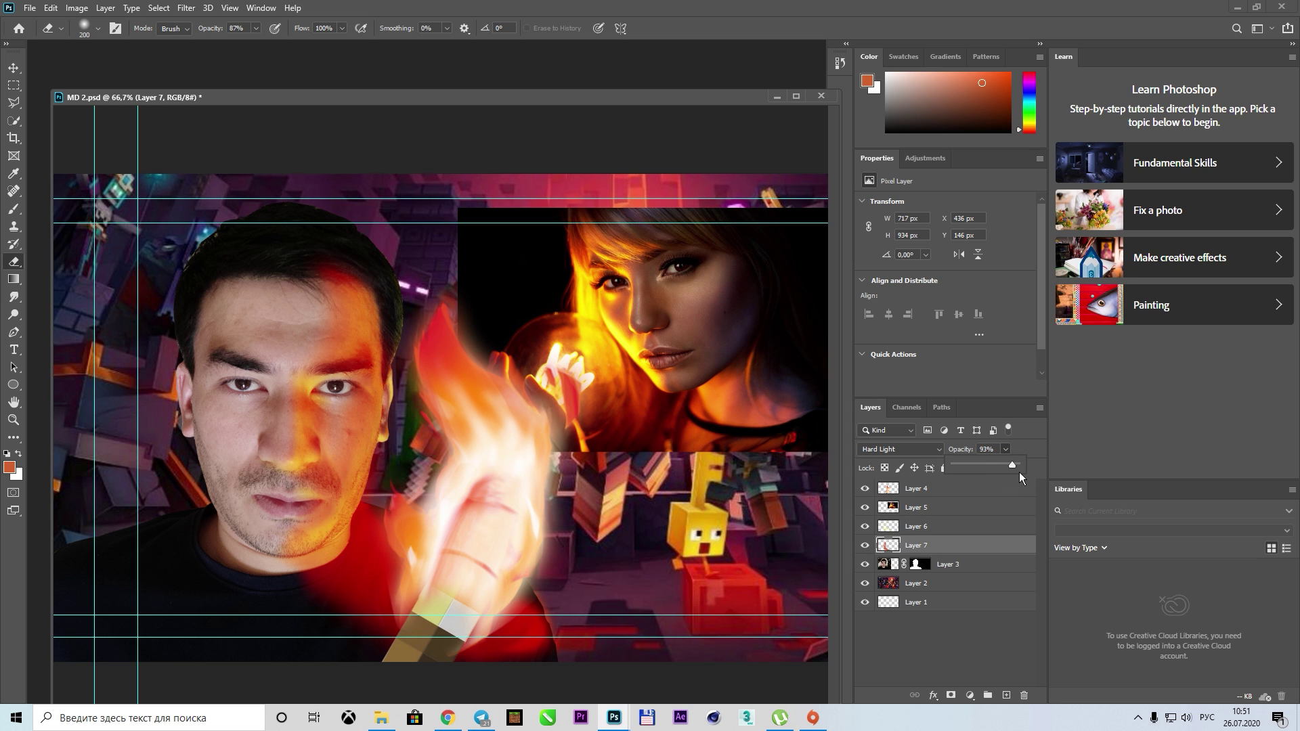
{"action": "scroll", "coordinate": [271, 469], "scroll_direction": "up", "scroll_amount": 6}
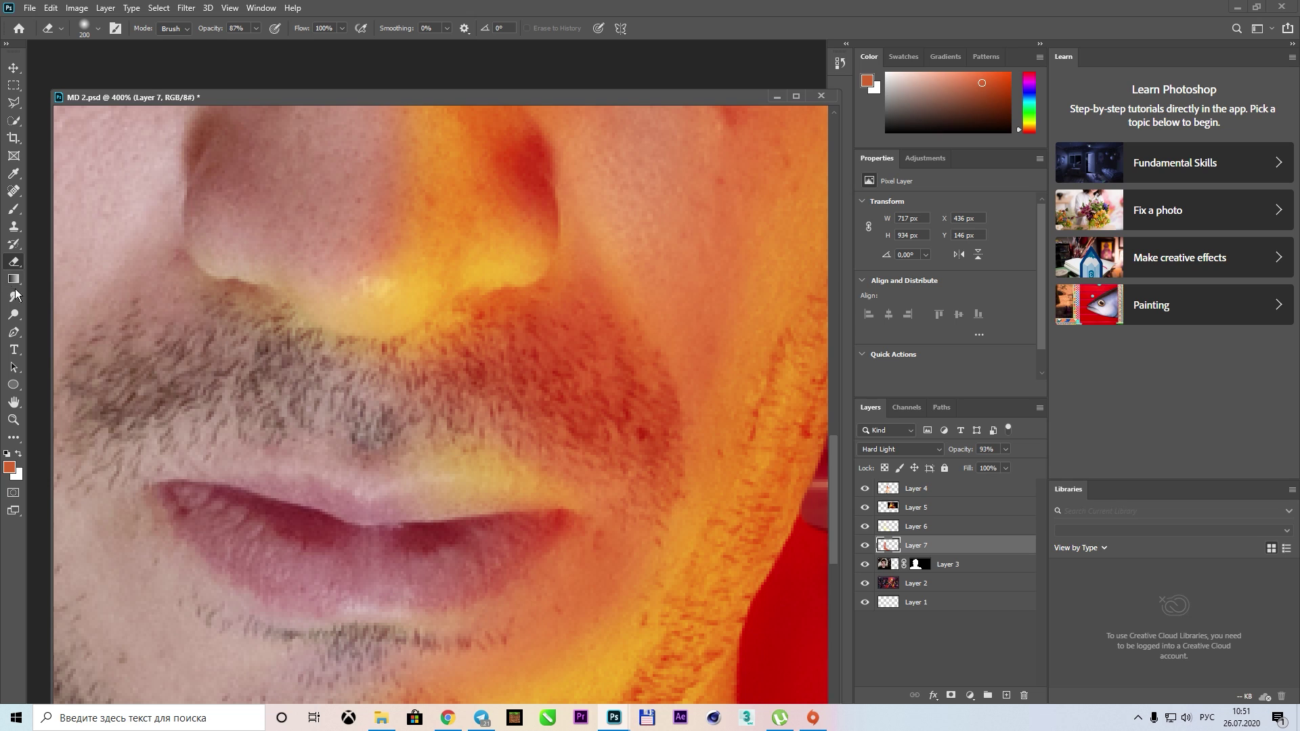
Pick a small soft eraser brush to clean around the mouth, then add a new empty layer
{"action": "right_click", "coordinate": [488, 325]}
{"action": "double_click", "coordinate": [677, 493]}
{"action": "right_click", "coordinate": [384, 333]}
{"action": "double_click", "coordinate": [617, 494]}
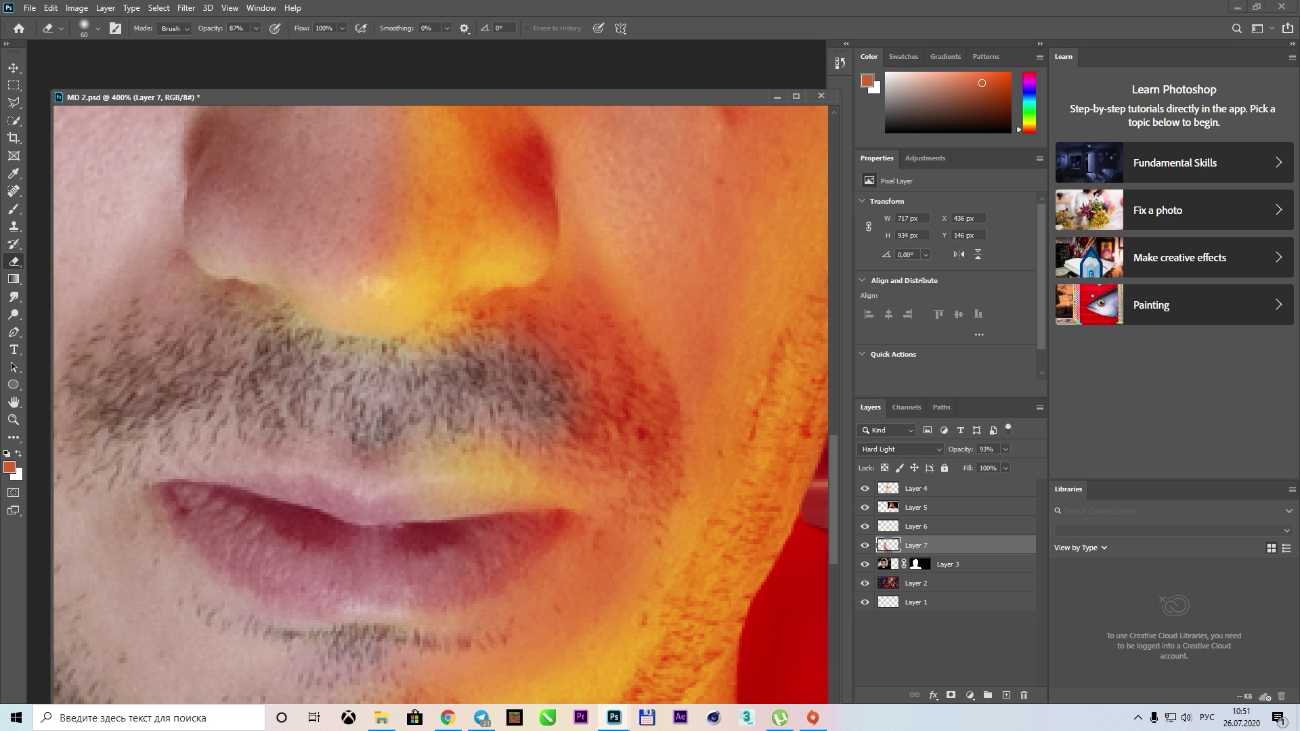
{"action": "key", "text": "ctrl+minus"}
{"action": "key", "text": "ctrl+minus"}
{"action": "key", "text": "ctrl+minus"}
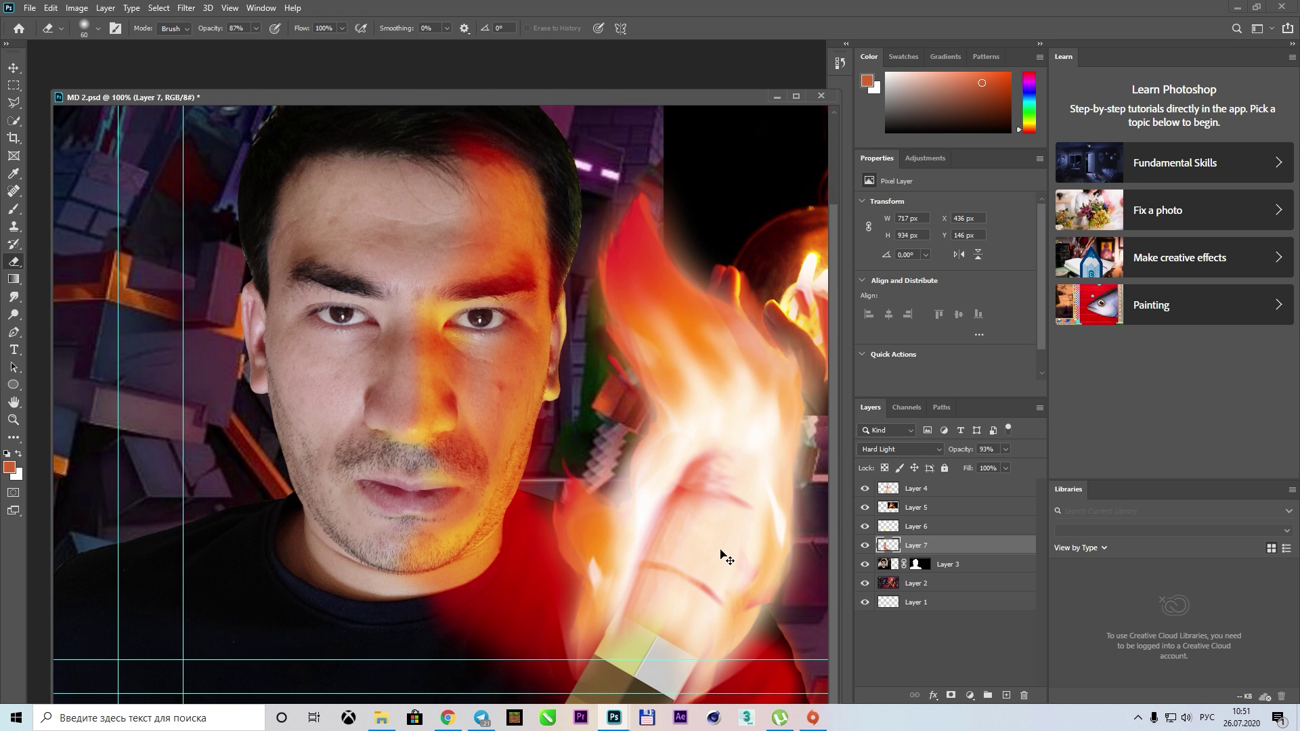
{"action": "key", "text": "ctrl+plus"}
{"action": "key", "text": "ctrl+plus"}
{"action": "key", "text": "ctrl+minus"}
{"action": "key", "text": "ctrl+minus"}
{"action": "key", "text": "ctrl+minus"}
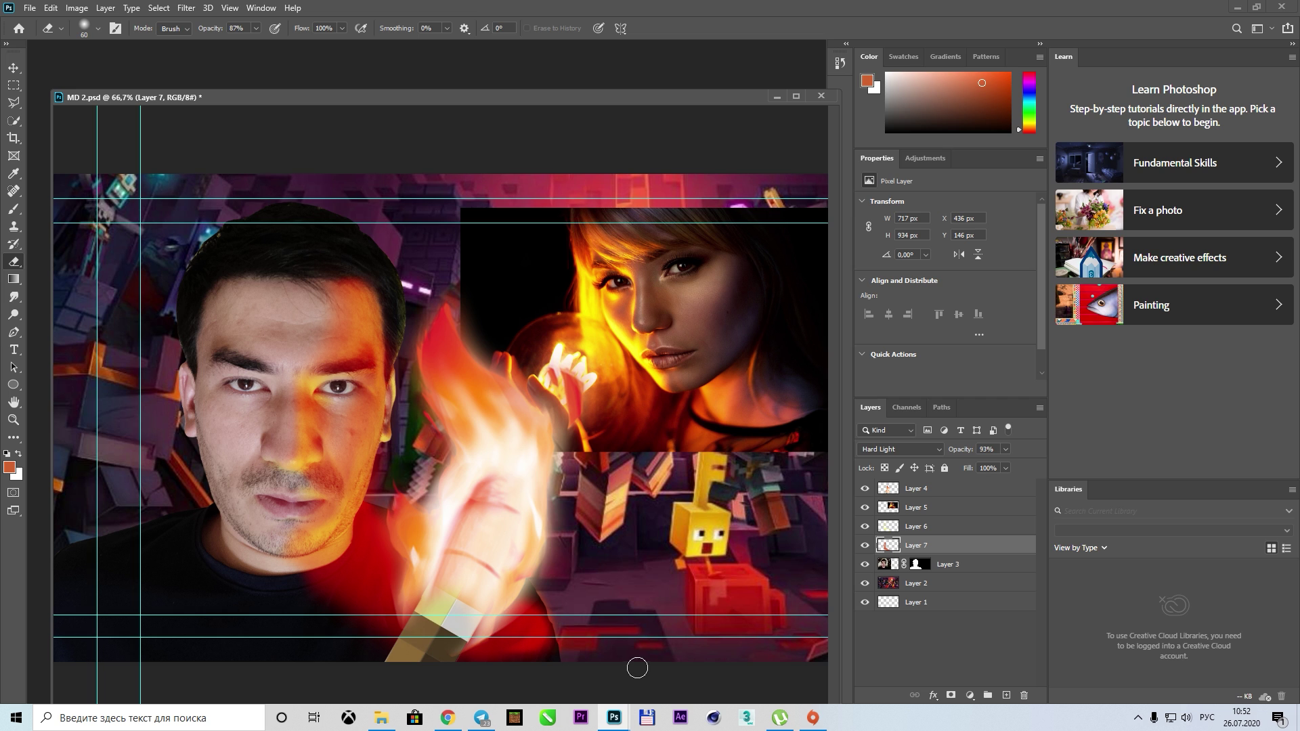
{"action": "left_click", "coordinate": [1007, 695], "text": "ctrl"}
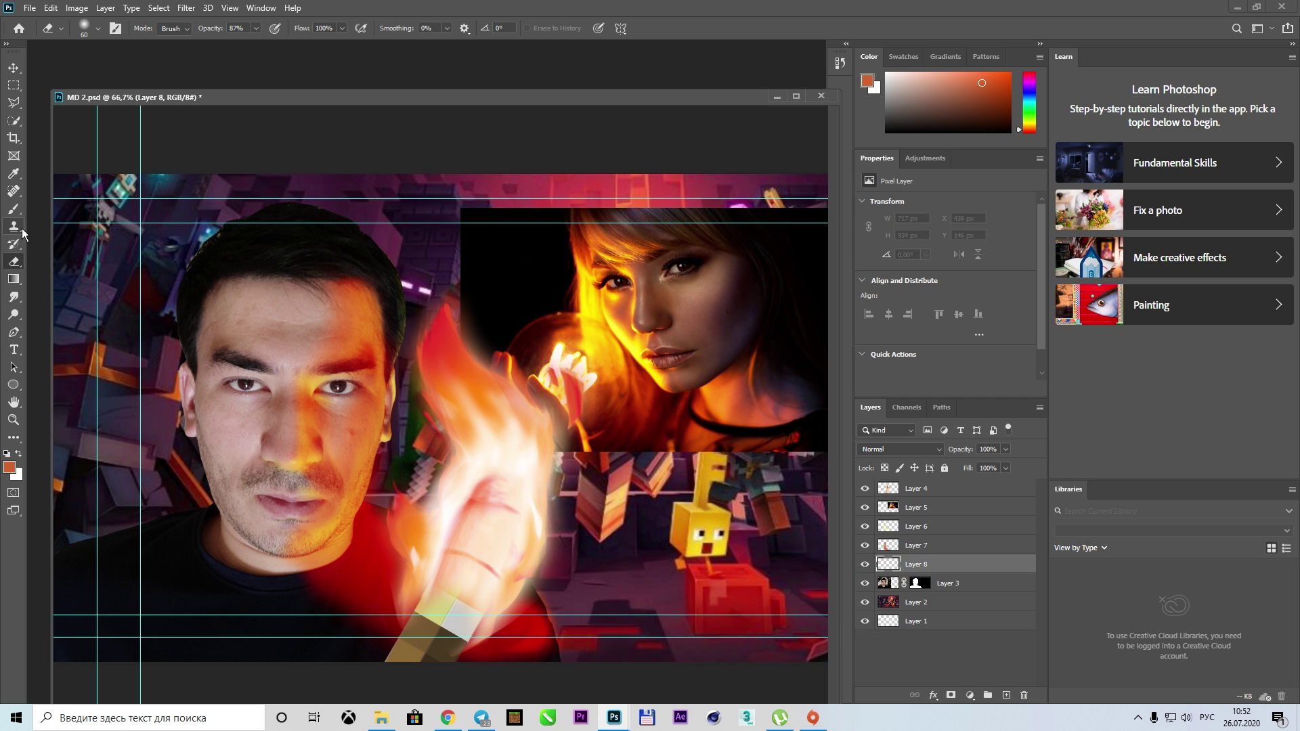
Paint black over the left half of the face with a 600 px brush on Layer 8
{"action": "left_click", "coordinate": [13, 209]}
{"action": "left_click", "coordinate": [6, 453]}
{"action": "key", "text": "bracketright"}
{"action": "key", "text": "bracketright"}
{"action": "key", "text": "bracketright"}
{"action": "mouse_move", "coordinate": [244, 291]}
{"action": "left_mouse_down"}
{"action": "mouse_move", "coordinate": [232, 392]}
{"action": "mouse_move", "coordinate": [166, 561]}
{"action": "mouse_move", "coordinate": [210, 450]}
{"action": "mouse_move", "coordinate": [197, 552]}
{"action": "left_mouse_up"}
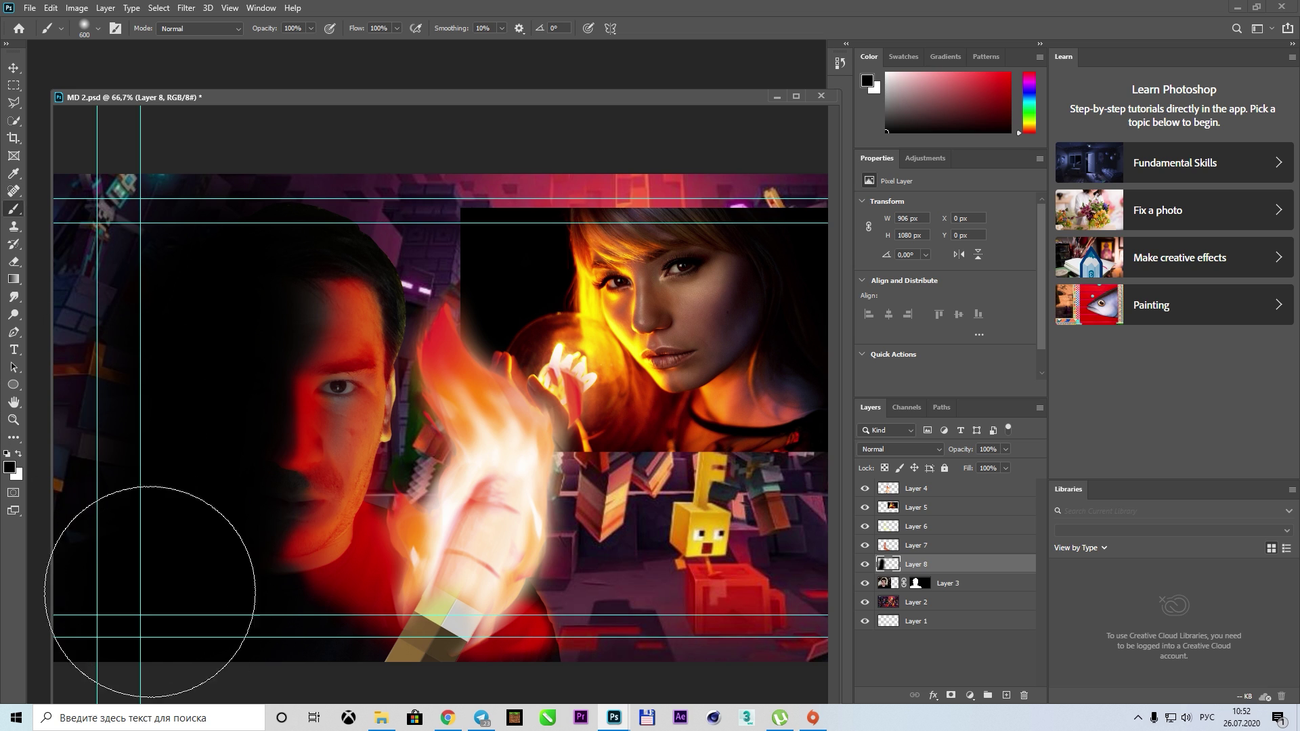
{"action": "key", "text": "v"}
Set Layer 8 to Overlay blending at 79% opacity
{"action": "left_click", "coordinate": [934, 449]}
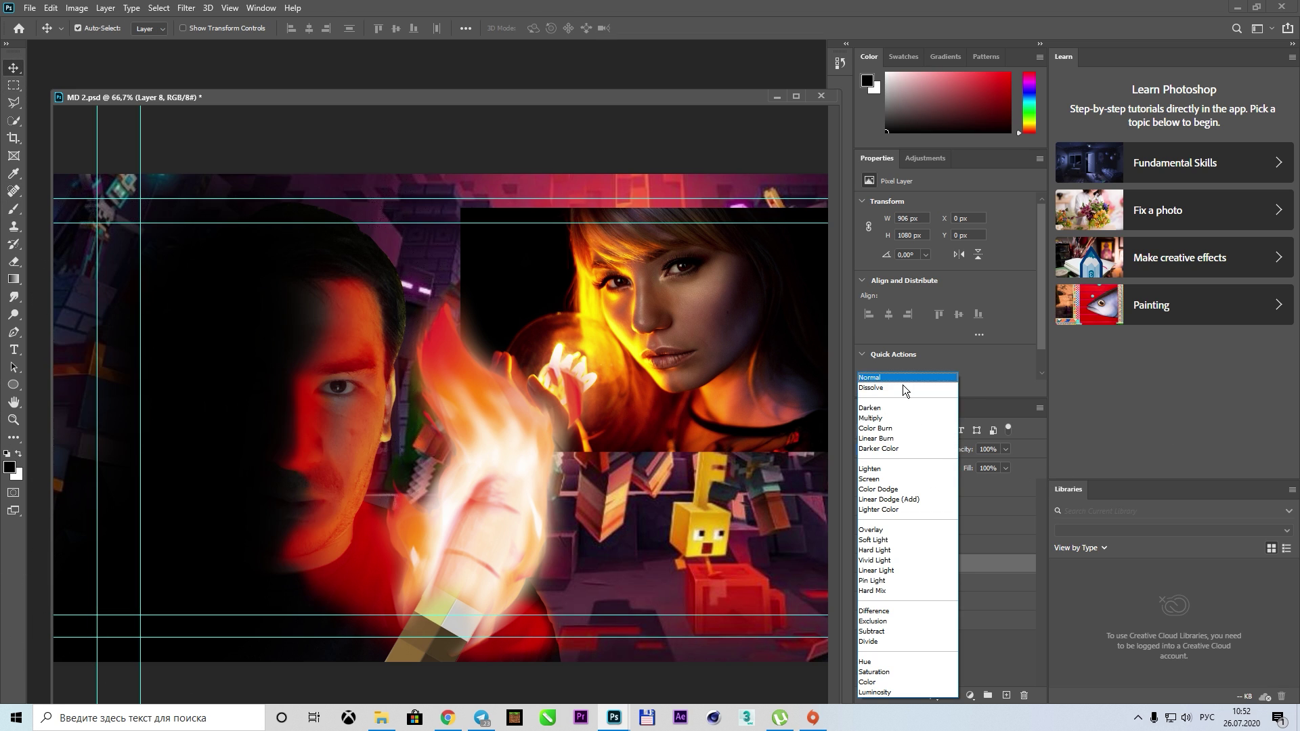
{"action": "left_click", "coordinate": [929, 478]}
{"action": "key", "text": "Down"}
{"action": "key", "text": "Down"}
{"action": "key", "text": "Down"}
{"action": "key", "text": "Down"}
{"action": "key", "text": "Down"}
{"action": "key", "text": "Down"}
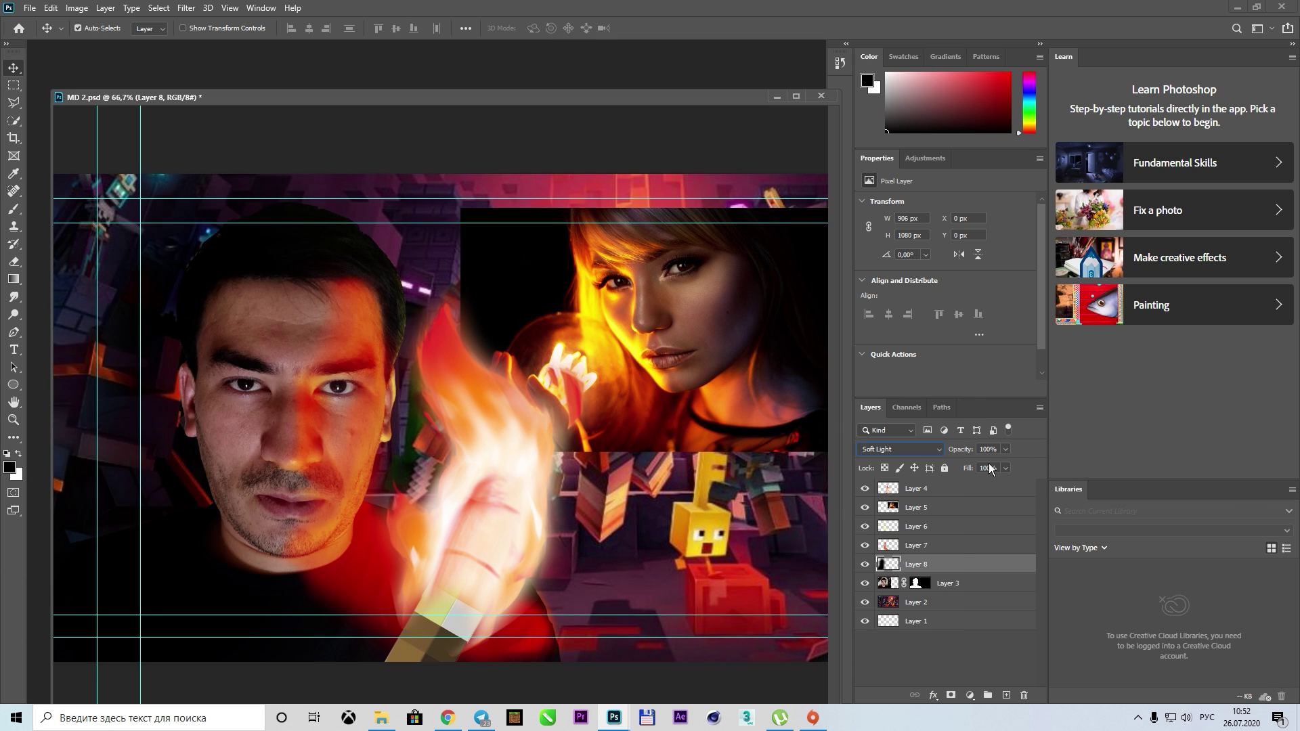
{"action": "key", "text": "Down"}
{"action": "key", "text": "Down"}
{"action": "key", "text": "Down"}
{"action": "key", "text": "Down"}
{"action": "key", "text": "Down"}
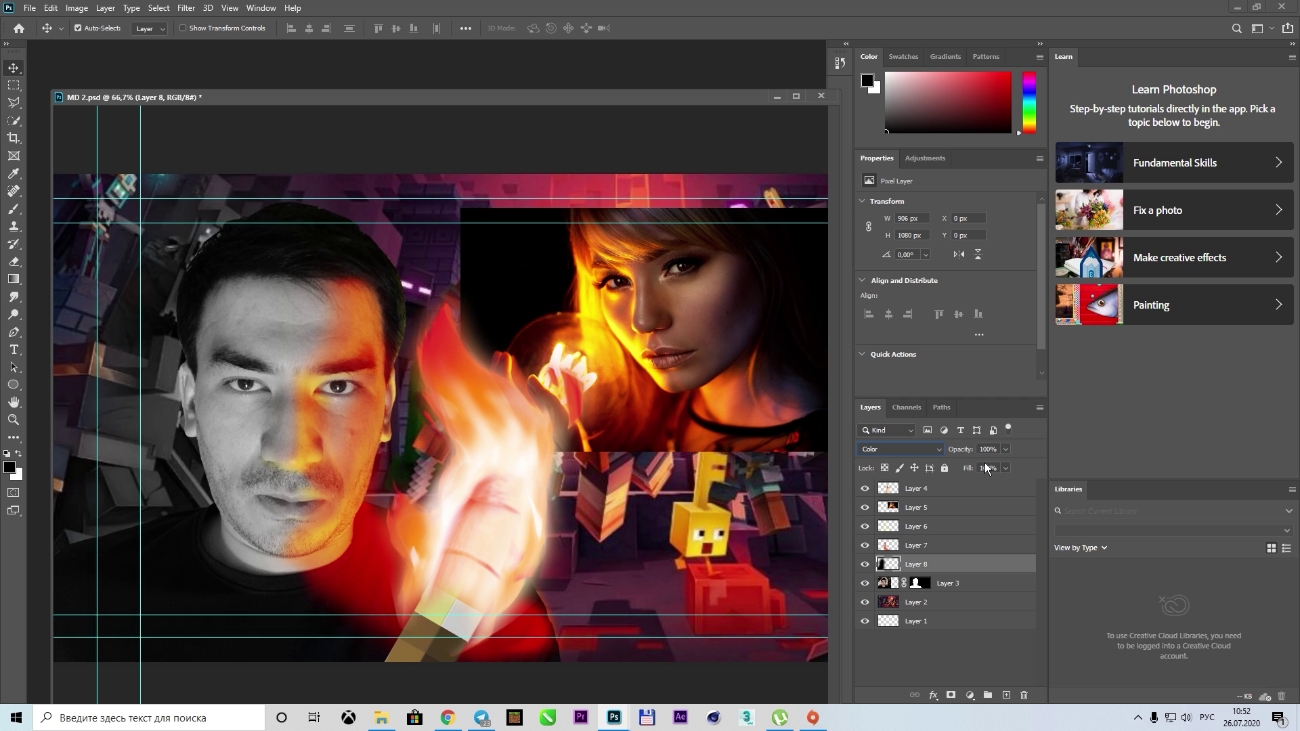
{"action": "key", "text": "Up"}
{"action": "key", "text": "Up"}
{"action": "key", "text": "Up"}
{"action": "key", "text": "Up"}
{"action": "key", "text": "Up"}
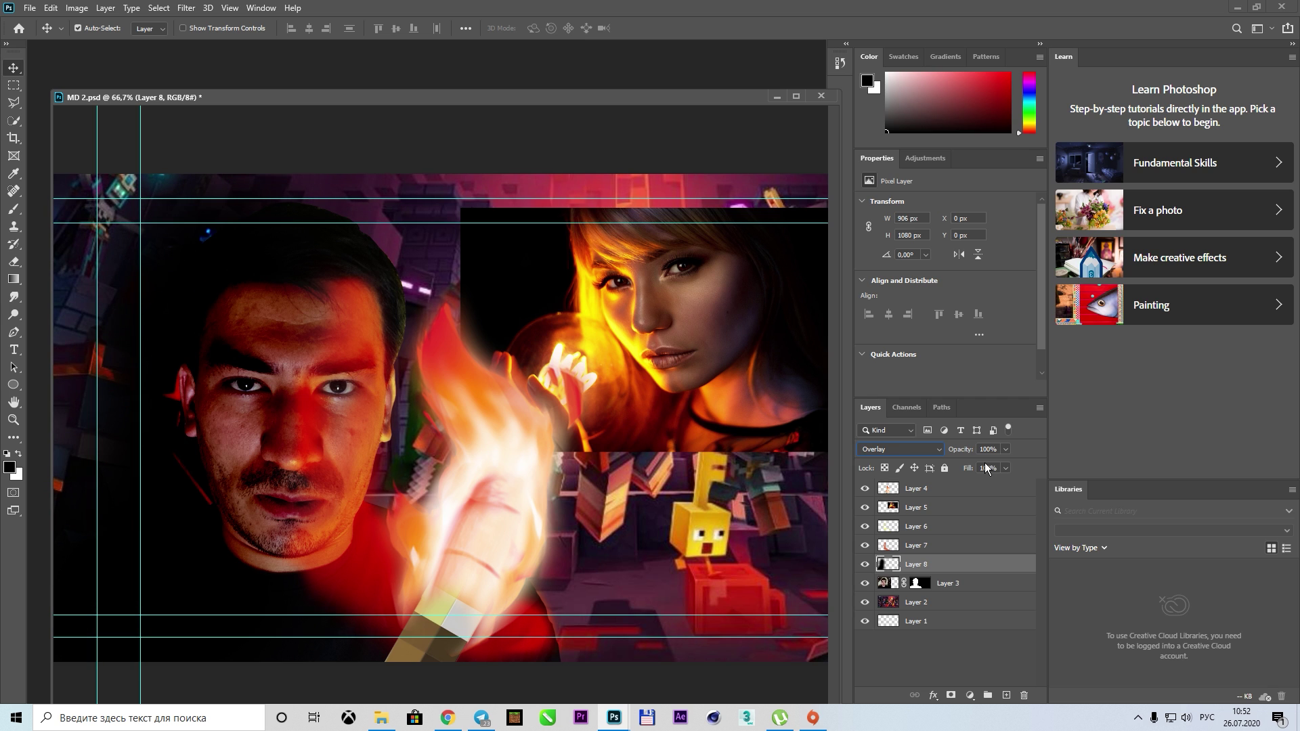
{"action": "key", "text": "7"}
{"action": "key", "text": "5"}
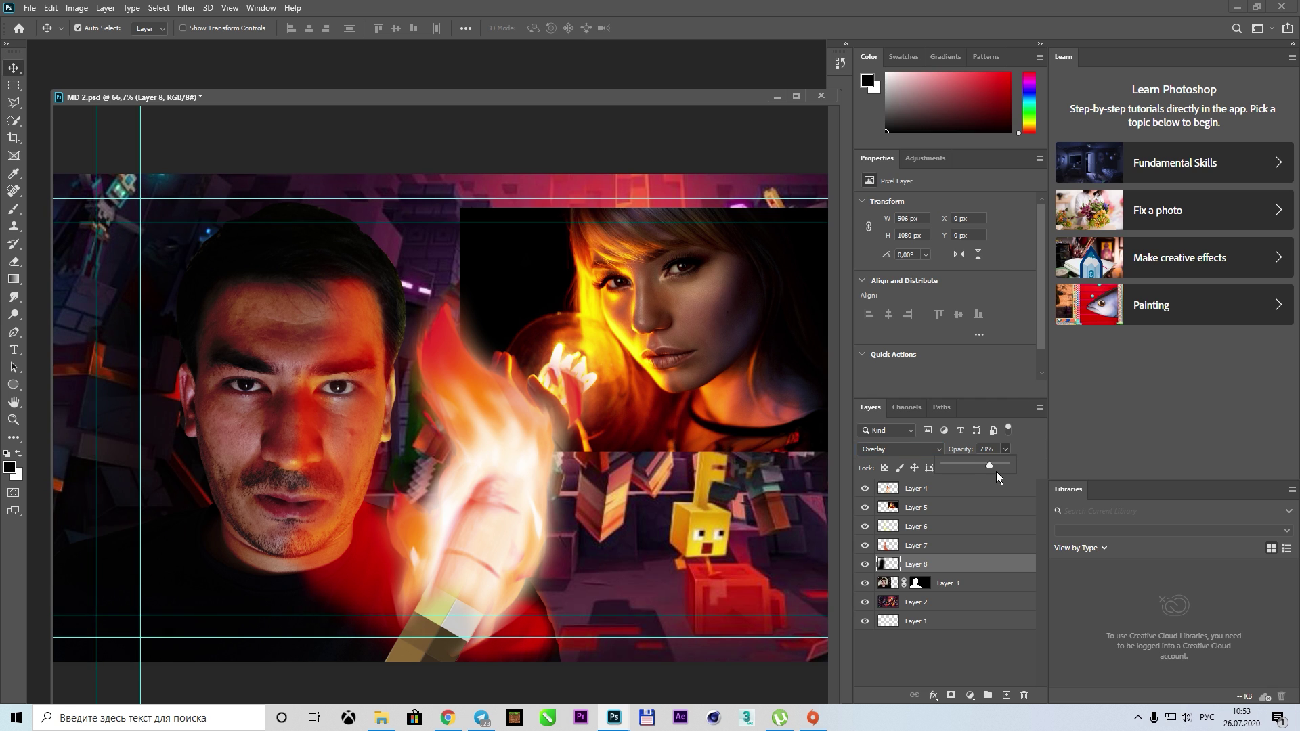
{"action": "left_click_drag", "start_coordinate": [997, 476], "coordinate": [997, 482]}
Hide the woman image layer and clear the layer selections loaded from Layer 8 and the person
{"action": "left_click", "coordinate": [917, 507]}
{"action": "left_click", "coordinate": [864, 507]}
{"action": "left_click", "coordinate": [916, 564]}
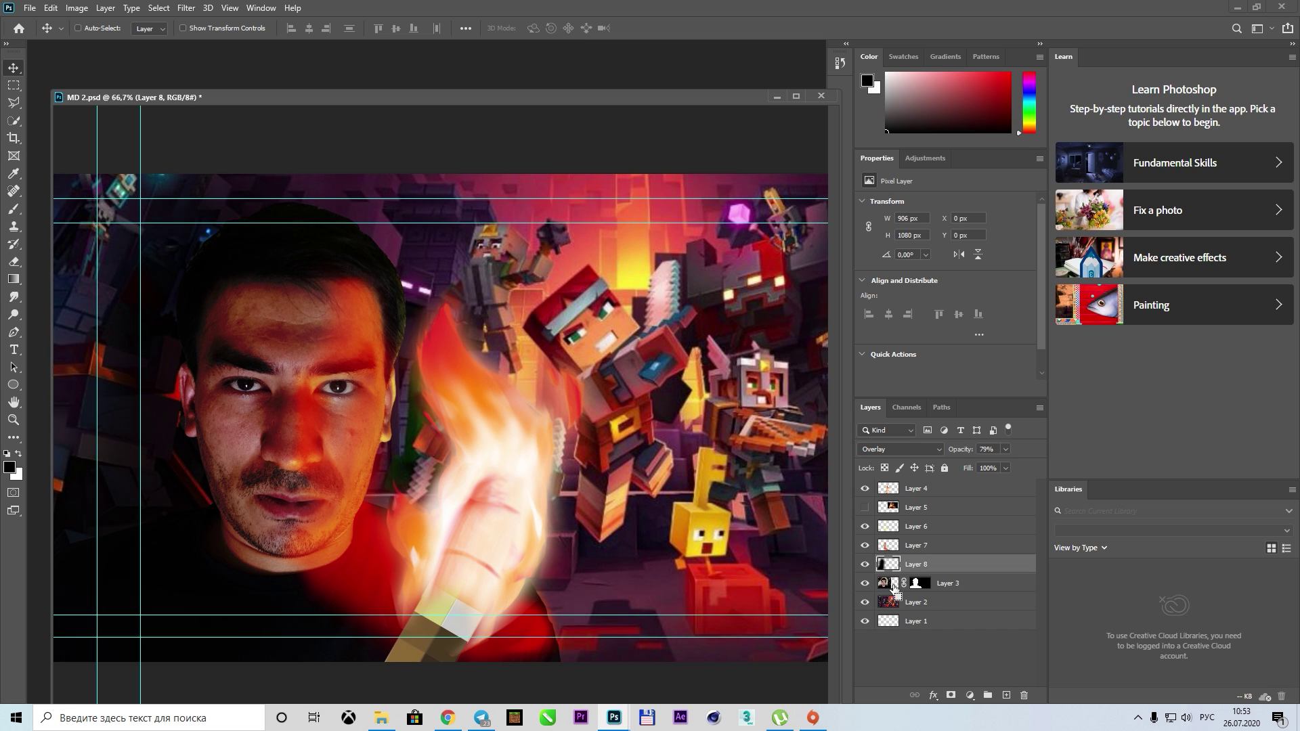
{"action": "left_click", "coordinate": [917, 584], "text": "ctrl"}
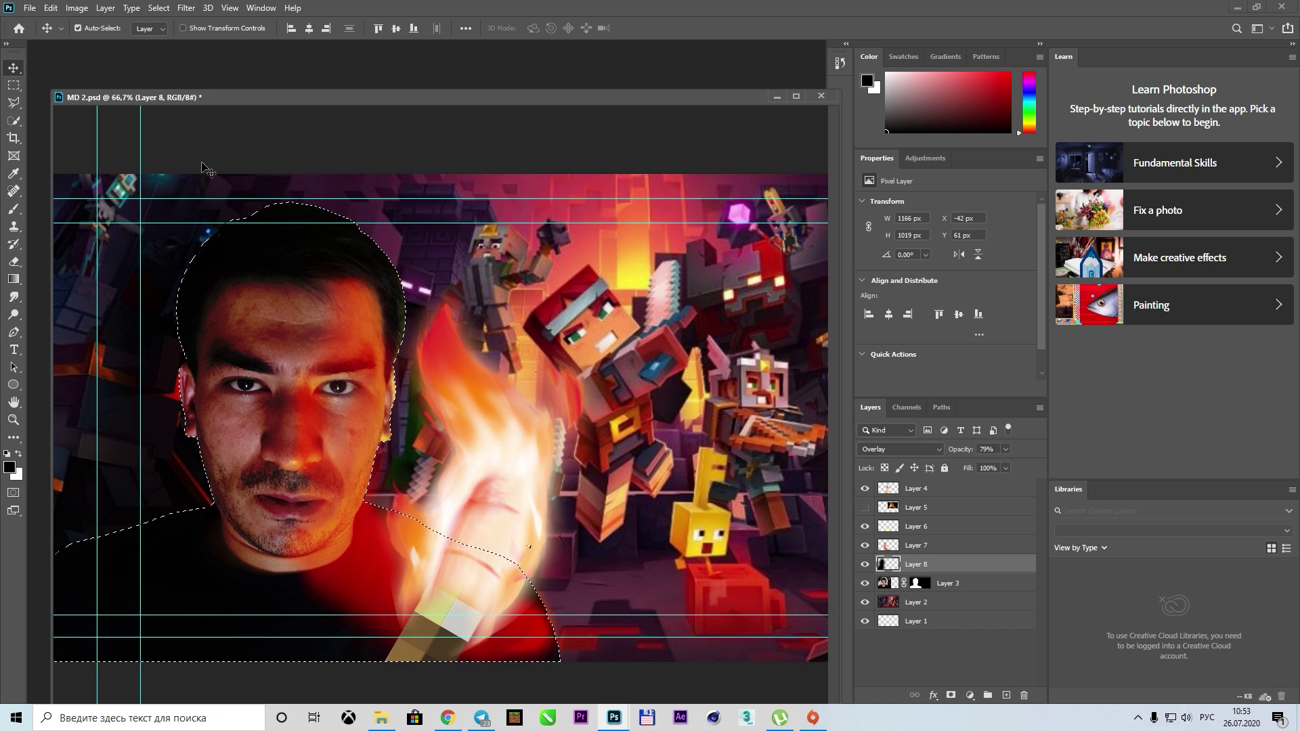
{"action": "left_click", "coordinate": [158, 8]}
{"action": "left_click", "coordinate": [173, 35]}
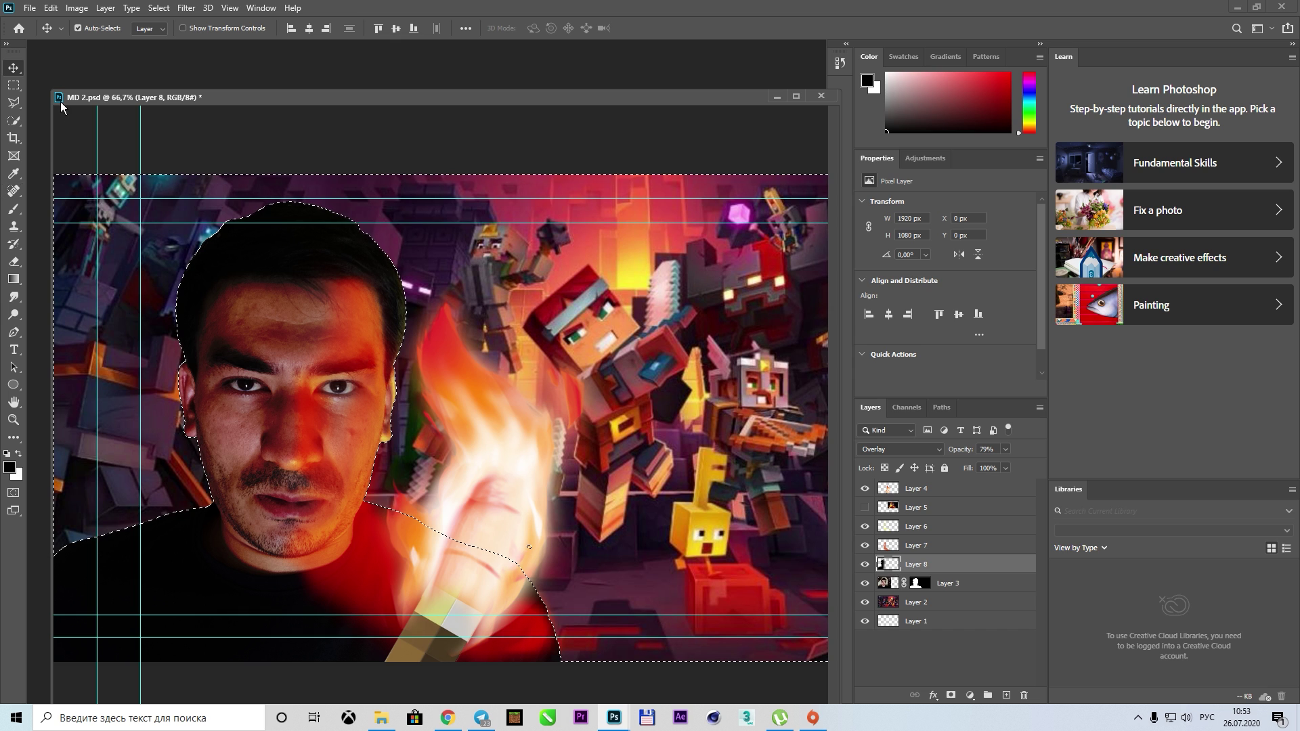
{"action": "key", "text": "m"}
{"action": "key", "text": "ctrl+minus"}
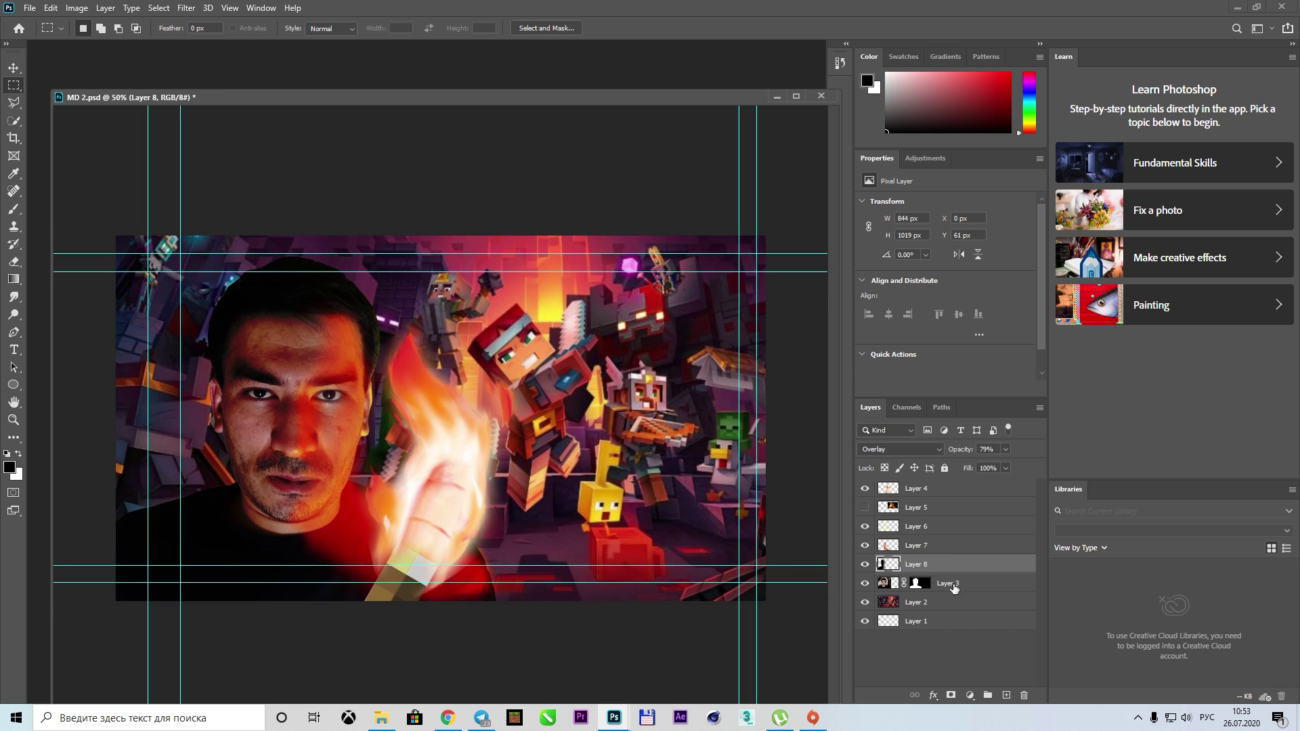
Scale the Layer 2 Minecraft background up past the canvas edges
{"action": "left_click", "coordinate": [915, 602]}
{"action": "key", "text": "ctrl+minus"}
{"action": "key", "text": "ctrl+t"}
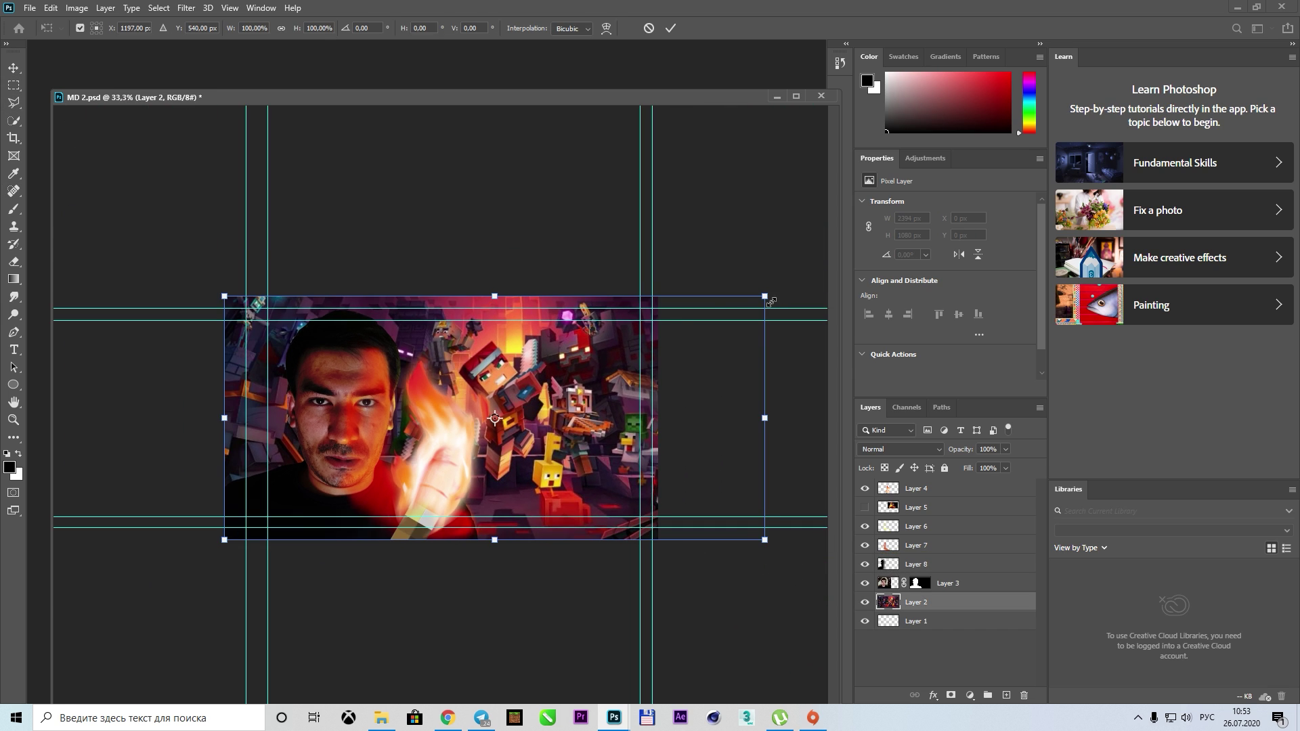
{"action": "left_click_drag", "start_coordinate": [771, 301], "coordinate": [797, 289]}
{"action": "key", "text": "Return"}
Move Layers 3 through 4, the face and fire, further left
{"action": "key", "text": "v"}
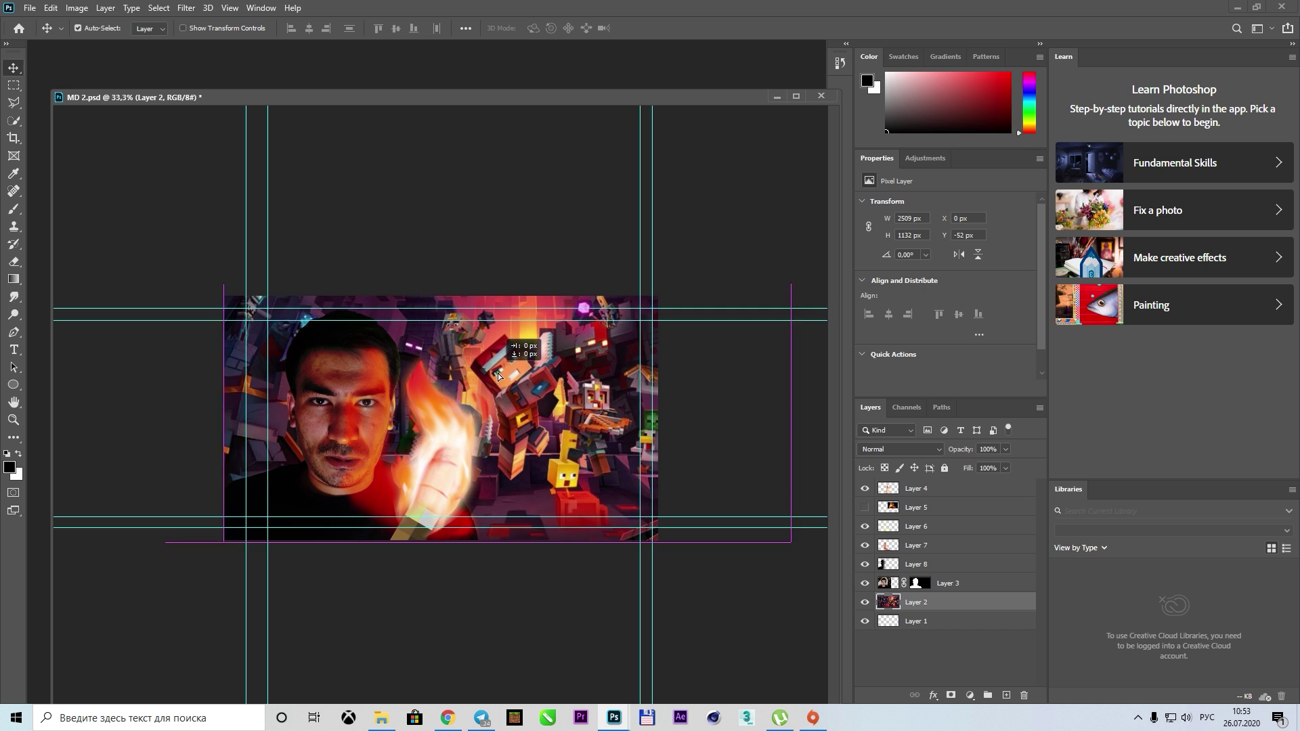
{"action": "left_click", "coordinate": [915, 583]}
{"action": "left_click", "coordinate": [916, 488], "text": "shift"}
{"action": "left_click_drag", "start_coordinate": [367, 468], "coordinate": [311, 478]}
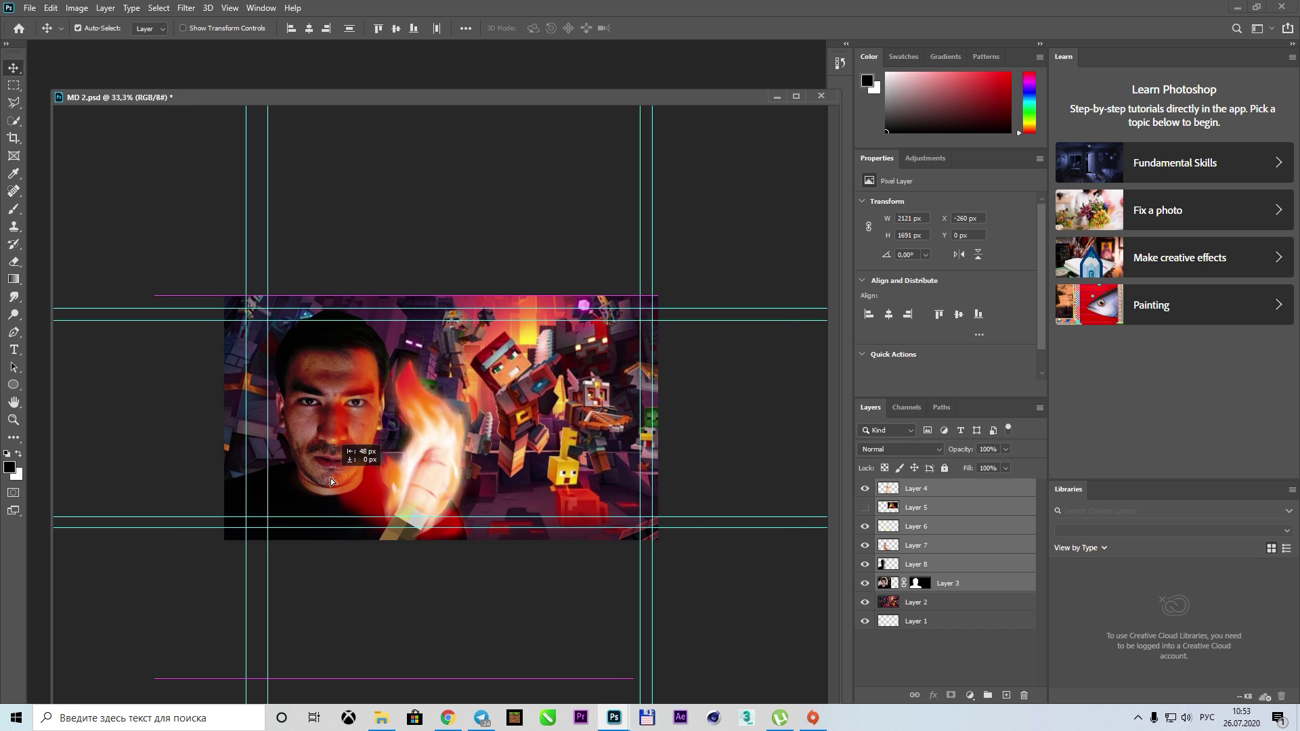
Select Layer 7 and make red the foreground paint colour
{"action": "key", "text": "m"}
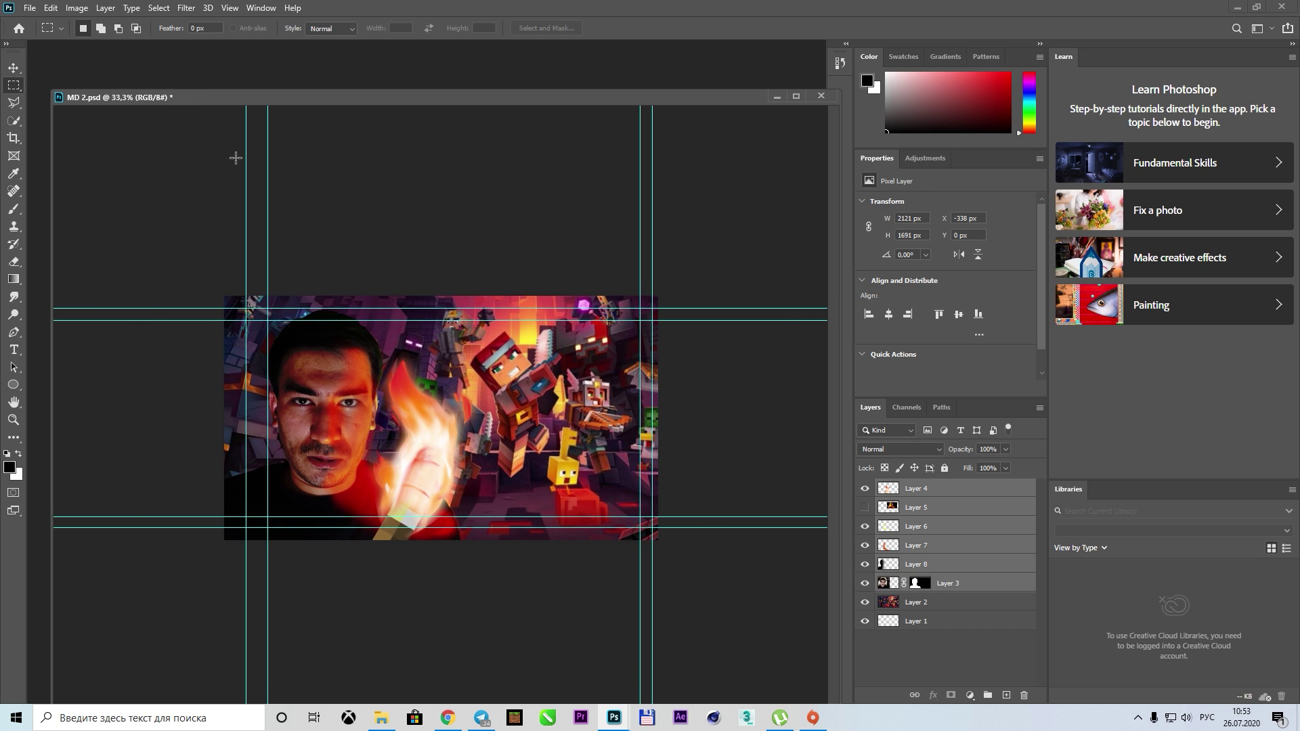
{"action": "left_click", "coordinate": [916, 545]}
{"action": "scroll", "coordinate": [400, 420], "scroll_direction": "up", "scroll_amount": 2}
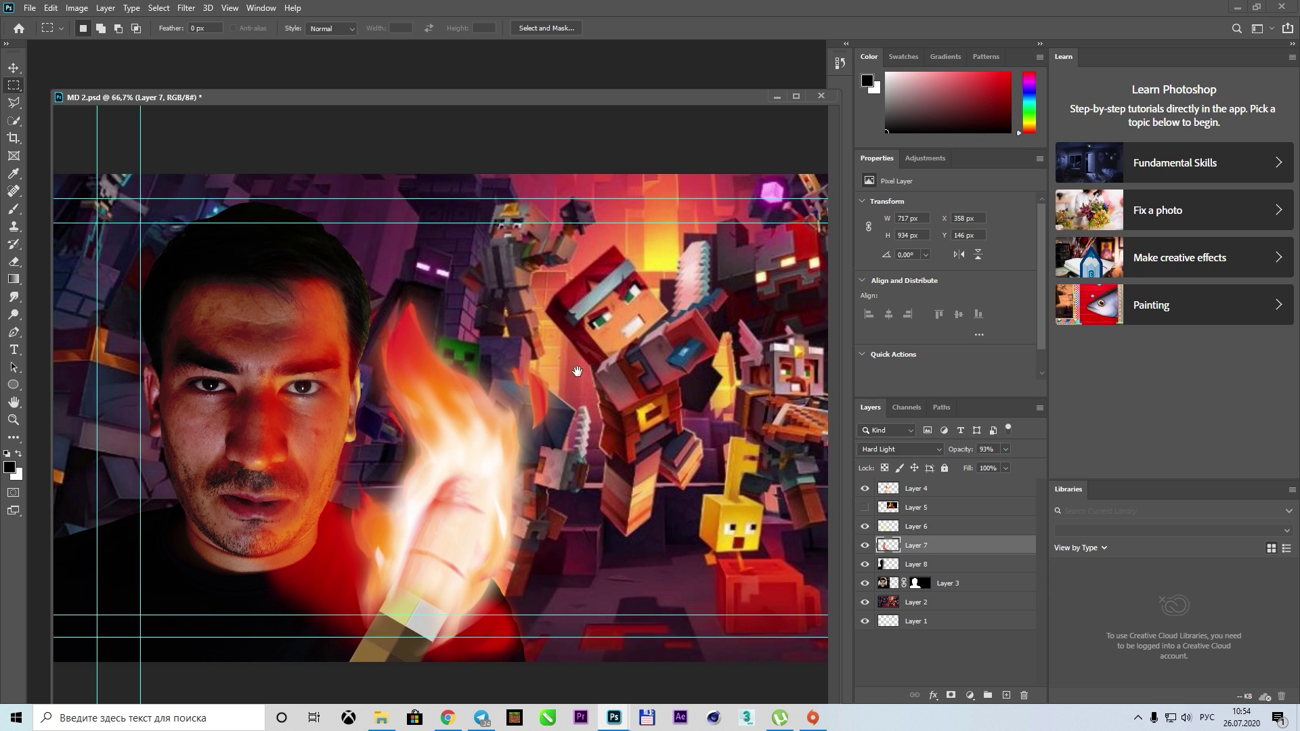
{"action": "left_click", "coordinate": [9, 467]}
{"action": "left_click", "coordinate": [909, 501]}
{"action": "left_click", "coordinate": [1122, 415]}
{"action": "key", "text": "b"}
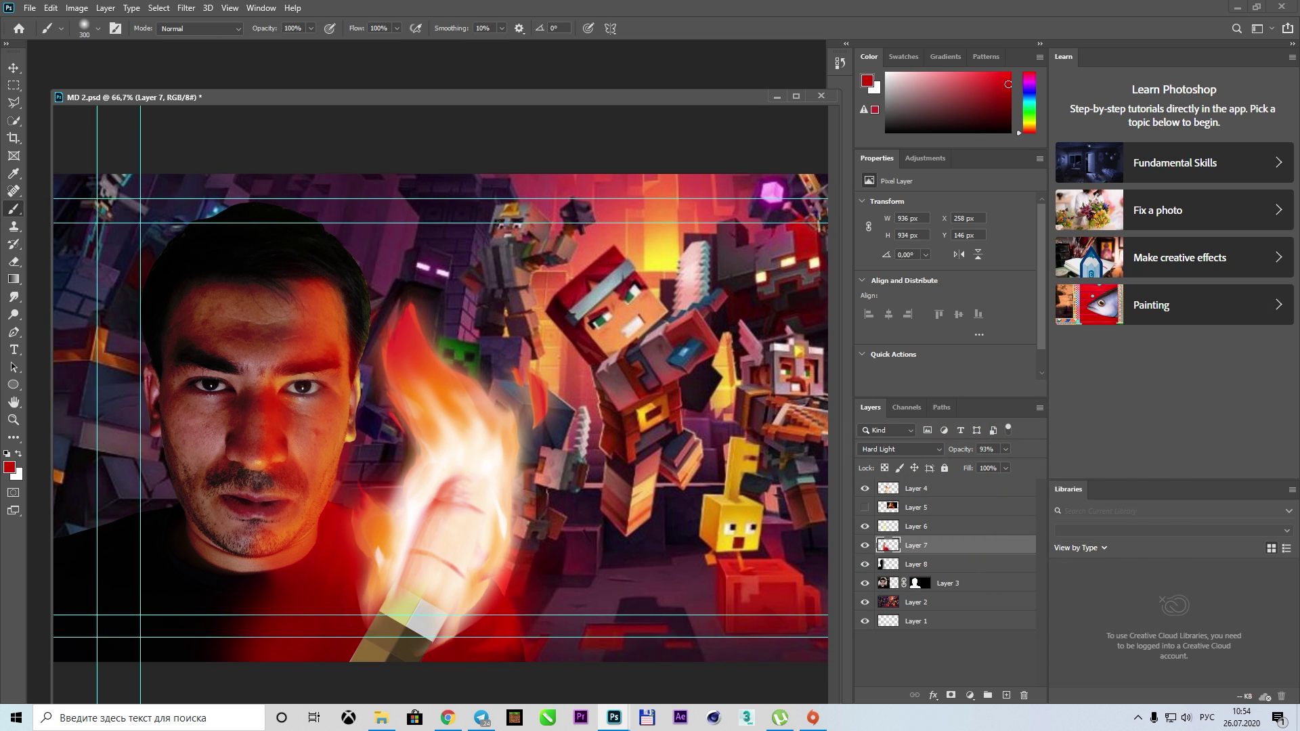
Select Layer 6 and sample orange from the fire as the paint colour
{"action": "left_click", "coordinate": [916, 526]}
{"action": "left_click", "coordinate": [10, 468]}
{"action": "left_click", "coordinate": [450, 412]}
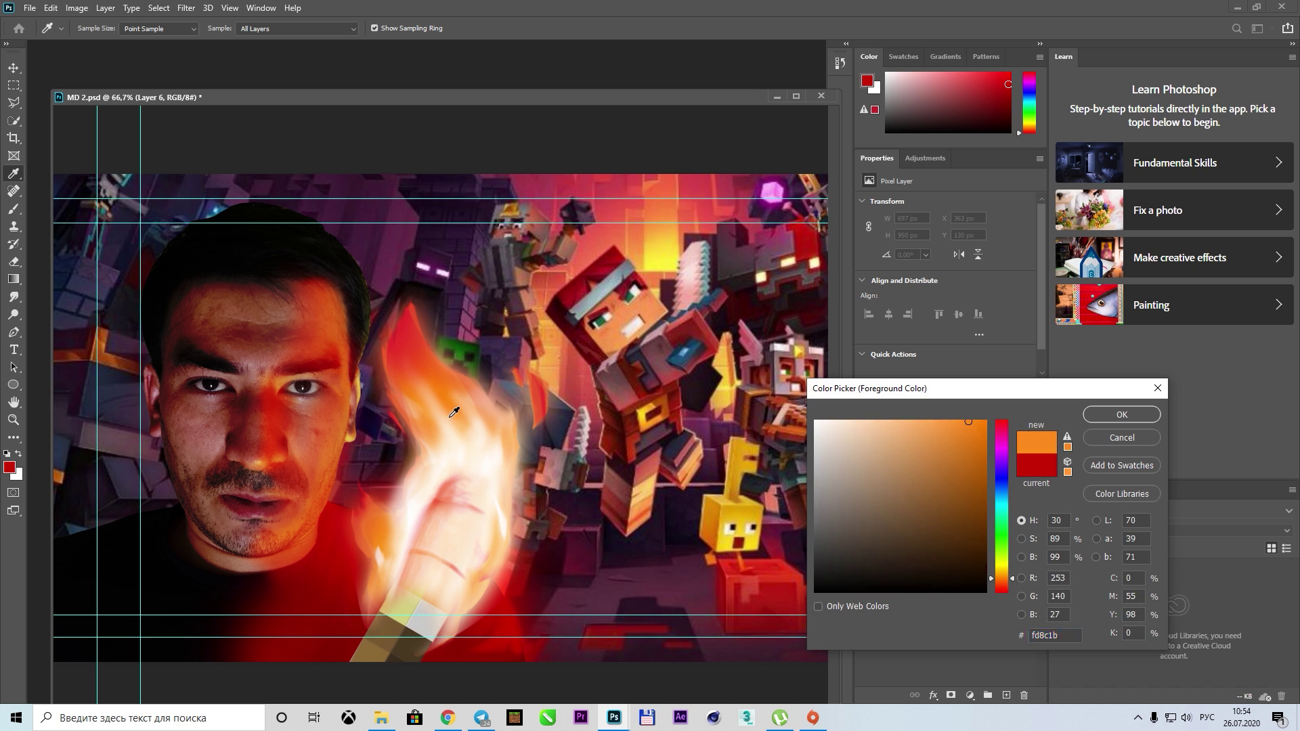
{"action": "key", "text": "Return"}
Erase excess glow from the bottom of Layer 7 with a slightly larger eraser
{"action": "left_click", "coordinate": [15, 264]}
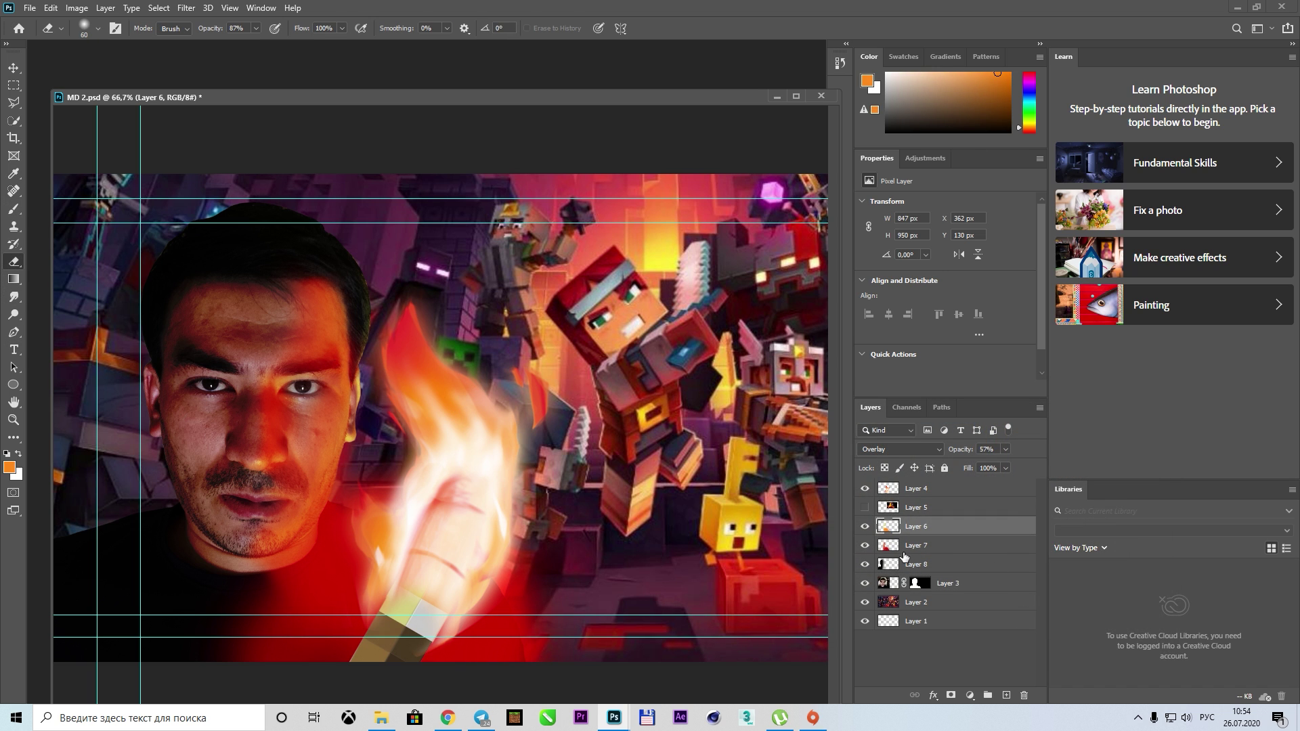
{"action": "left_click", "coordinate": [905, 545]}
{"action": "key", "text": "bracketright"}
{"action": "left_click_drag", "start_coordinate": [203, 653], "coordinate": [244, 657]}
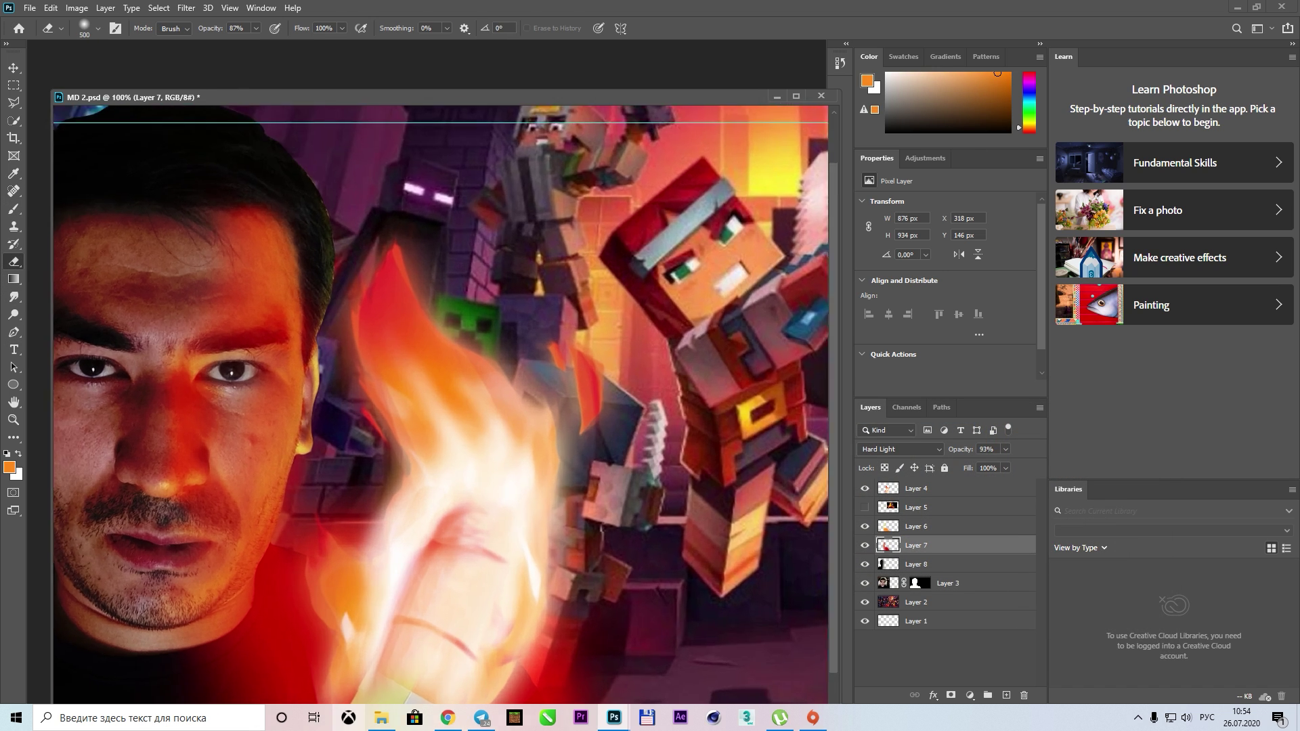
{"action": "scroll", "coordinate": [377, 485], "scroll_direction": "up", "scroll_amount": 3, "text": "alt"}
Smudge the red glow down-left beneath the chin, redoing one misplaced stroke
{"action": "key", "text": "shift+r"}
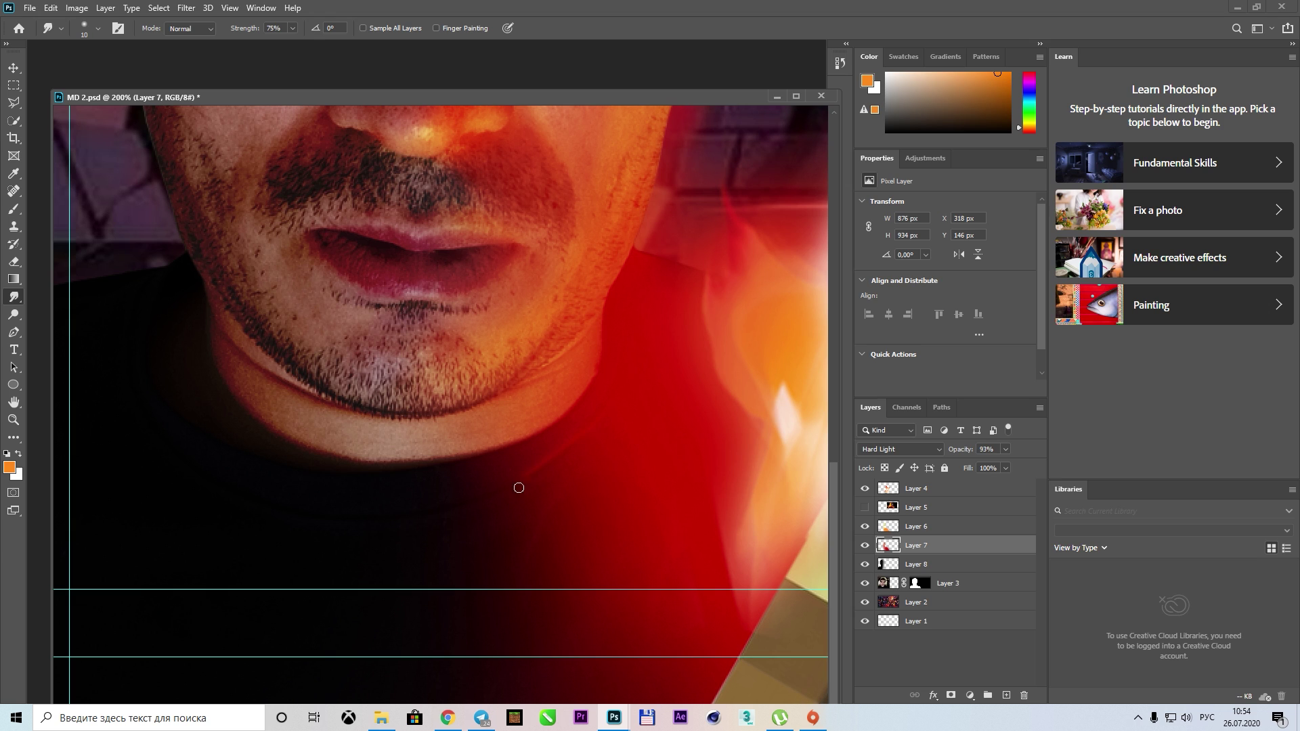
{"action": "left_click_drag", "start_coordinate": [580, 463], "coordinate": [417, 538]}
{"action": "key", "text": "bracketright"}
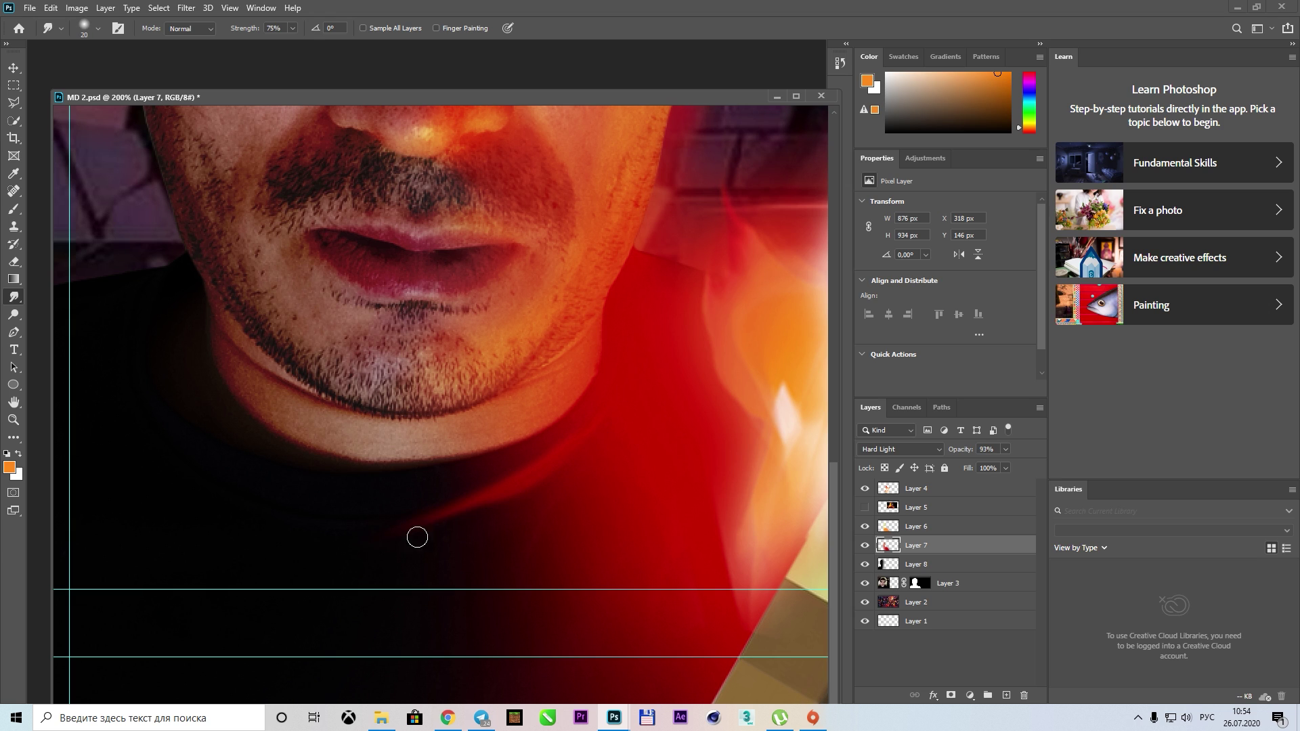
{"action": "key", "text": "ctrl+z"}
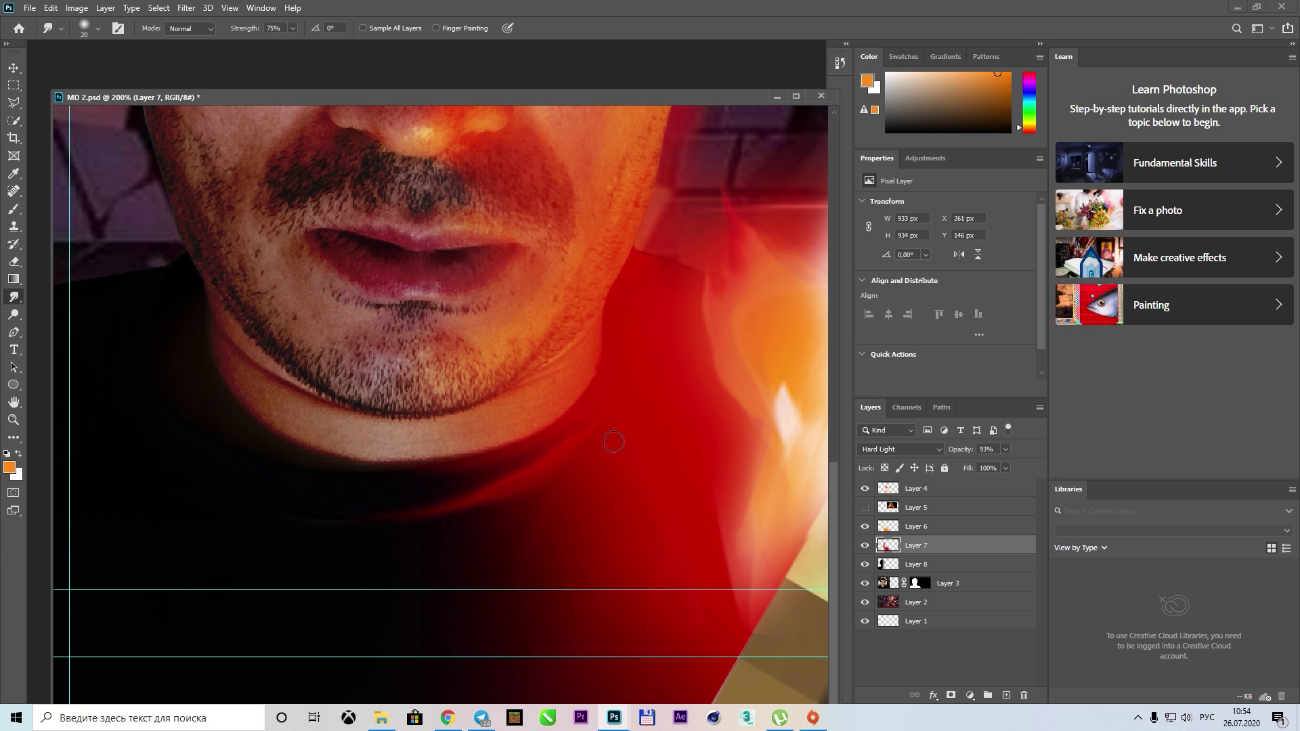
{"action": "left_click_drag", "start_coordinate": [541, 464], "coordinate": [331, 507]}
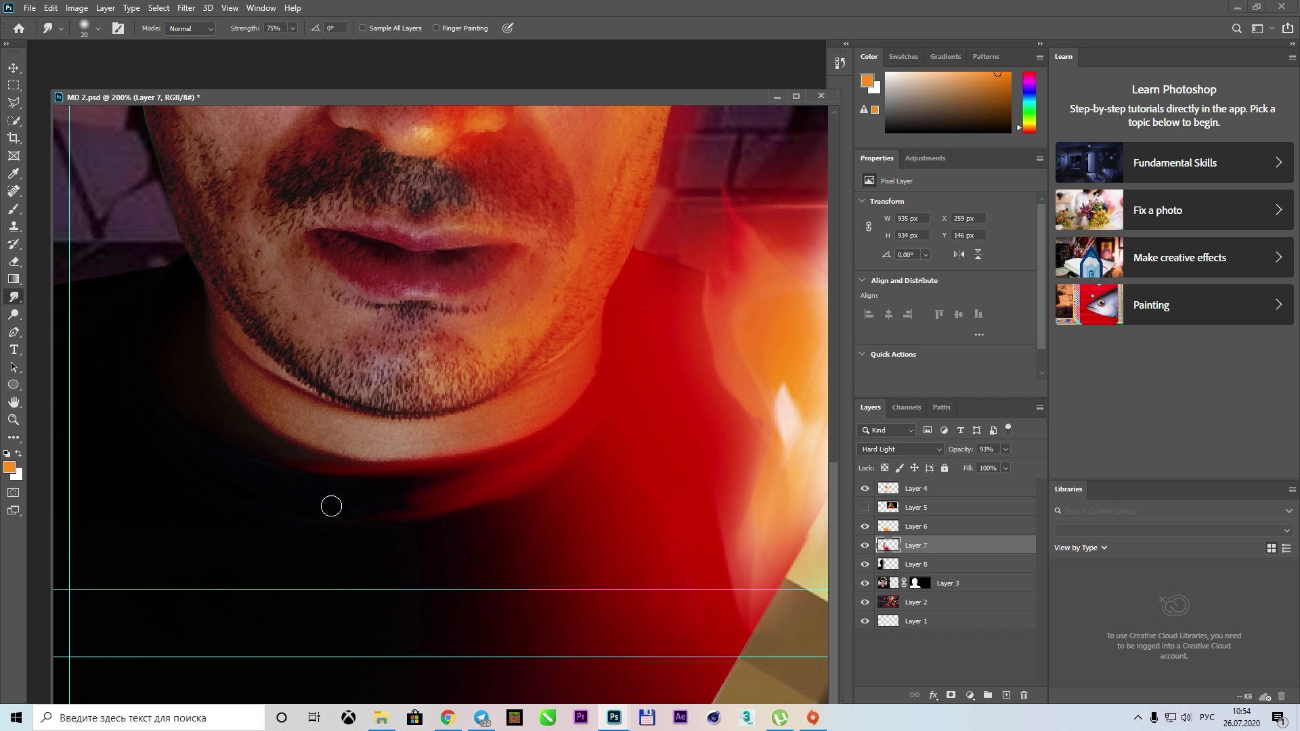
{"action": "scroll", "coordinate": [418, 522], "scroll_direction": "right", "scroll_amount": 3}
{"action": "mouse_move", "coordinate": [606, 508]}
{"action": "left_mouse_down"}
{"action": "mouse_move", "coordinate": [386, 302]}
{"action": "mouse_move", "coordinate": [316, 325]}
{"action": "mouse_move", "coordinate": [378, 327]}
{"action": "left_mouse_up"}
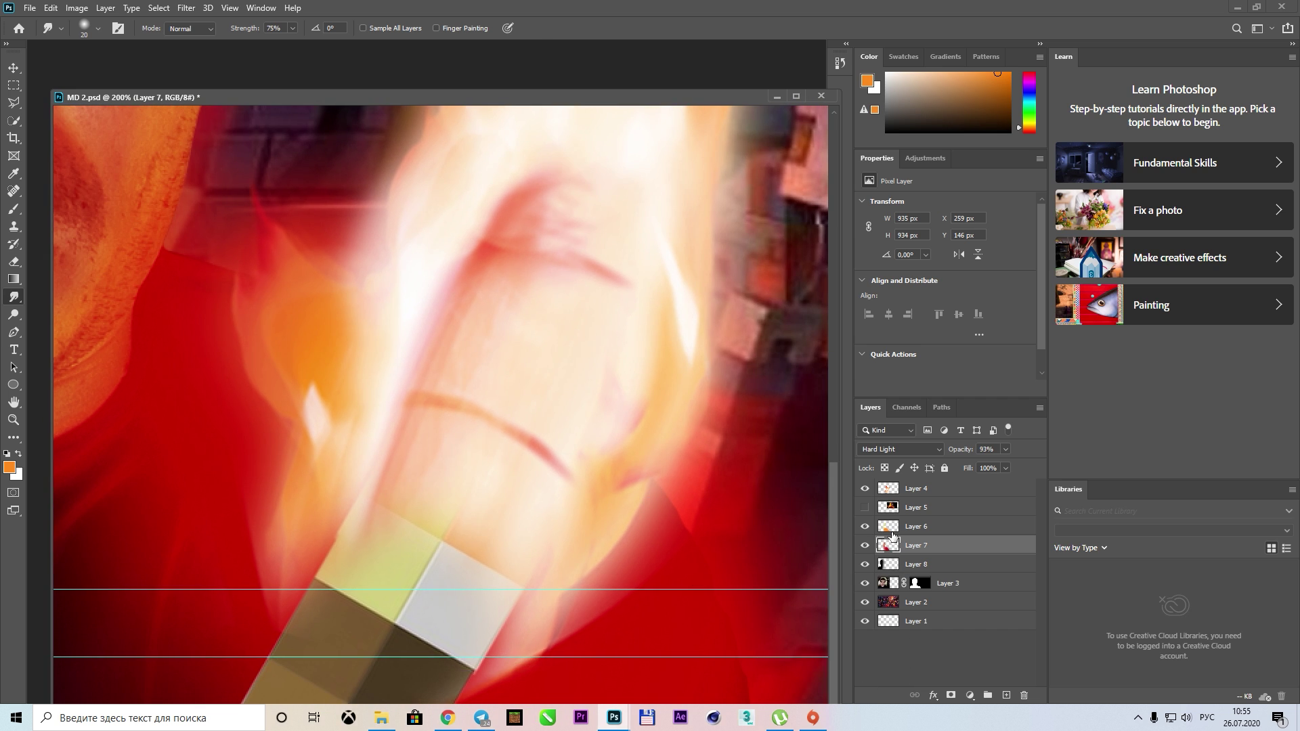
Erase red glow below the flame with a smaller eraser at full opacity
{"action": "key", "text": "e"}
{"action": "scroll", "coordinate": [474, 542], "scroll_direction": "right", "scroll_amount": 5}
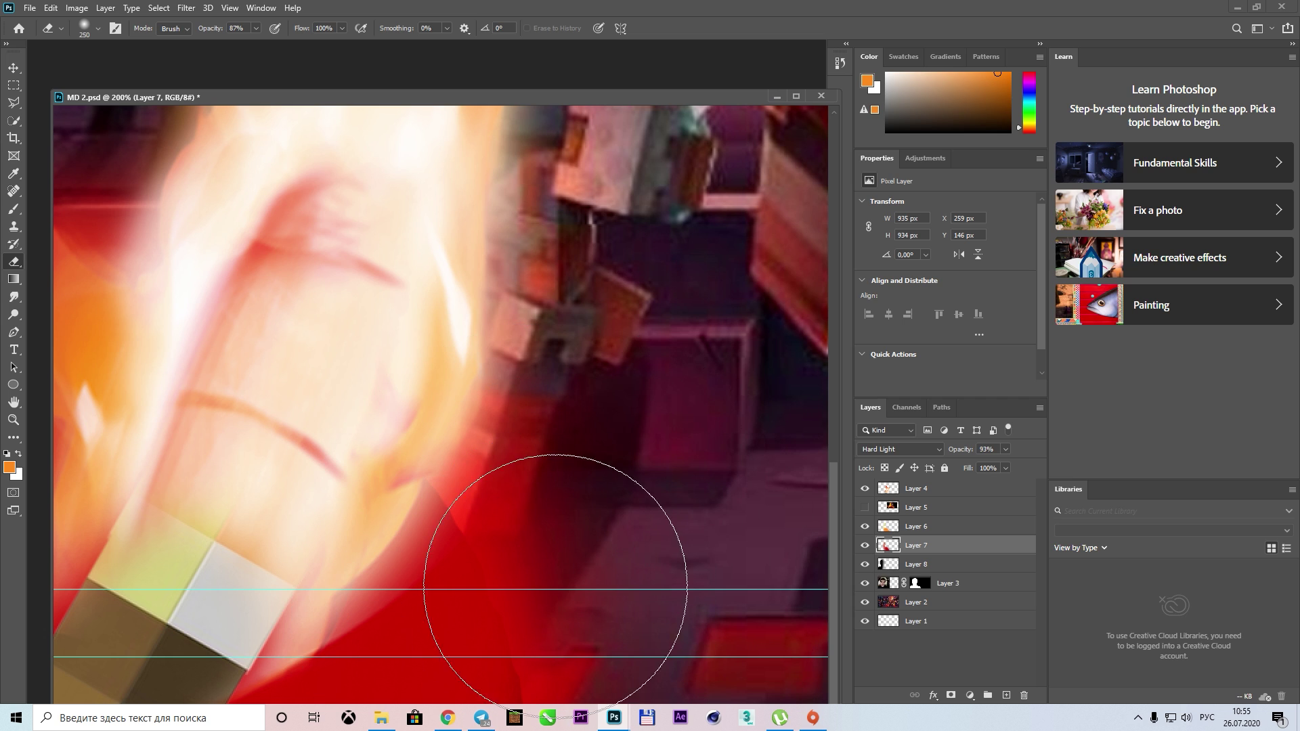
{"action": "key", "text": "["}
{"action": "key", "text": "["}
{"action": "key", "text": "["}
{"action": "mouse_move", "coordinate": [518, 700]}
{"action": "left_mouse_down"}
{"action": "mouse_move", "coordinate": [516, 596]}
{"action": "mouse_move", "coordinate": [461, 488]}
{"action": "mouse_move", "coordinate": [467, 441]}
{"action": "mouse_move", "coordinate": [541, 487]}
{"action": "left_mouse_up"}
{"action": "left_click", "coordinate": [256, 27]}
{"action": "left_click_drag", "start_coordinate": [256, 43], "coordinate": [264, 43]}
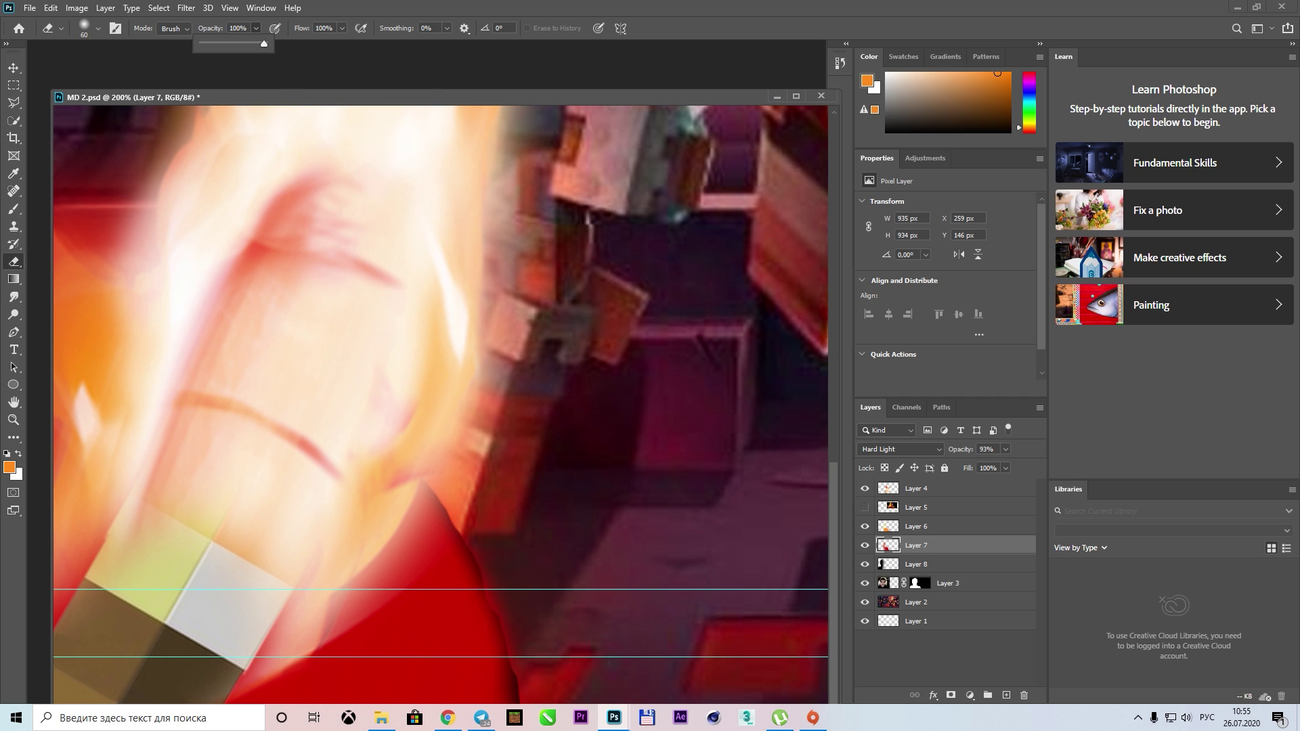
{"action": "key", "text": "Return"}
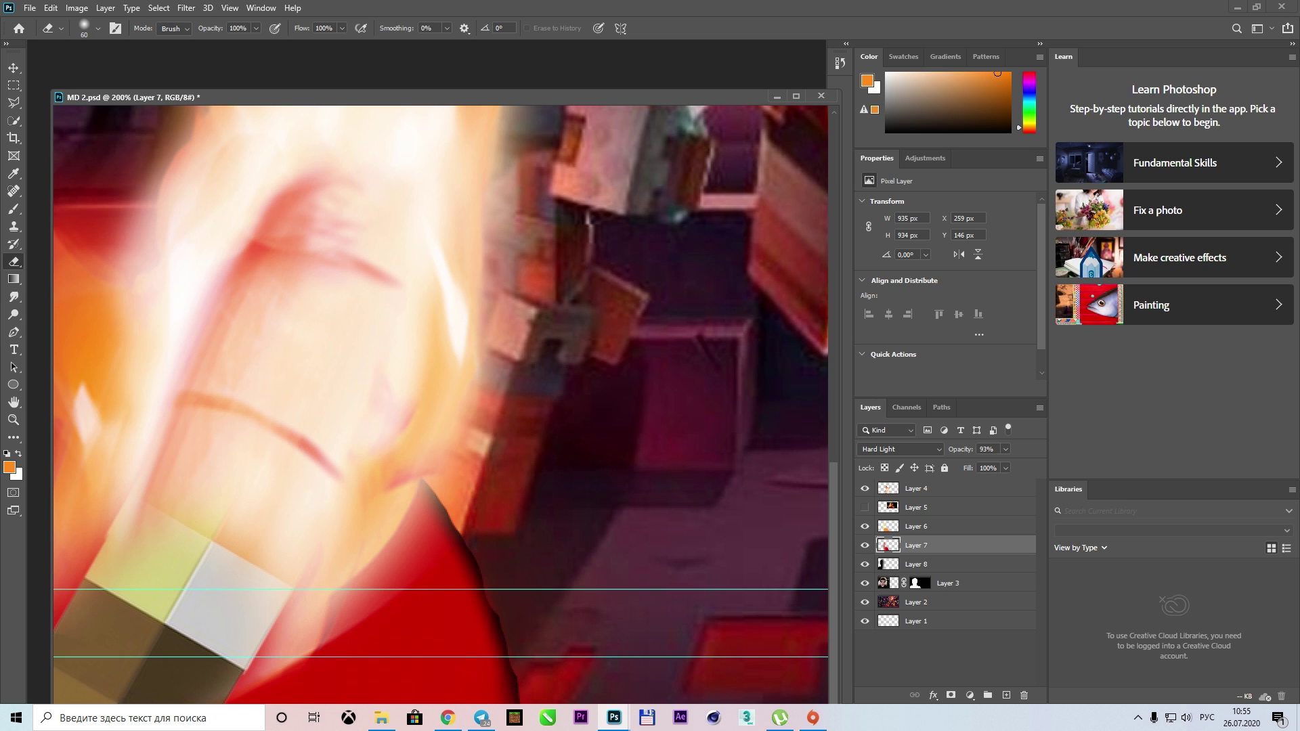
{"action": "left_click_drag", "start_coordinate": [441, 373], "coordinate": [725, 536]}
{"action": "left_click", "coordinate": [921, 586], "text": "ctrl"}
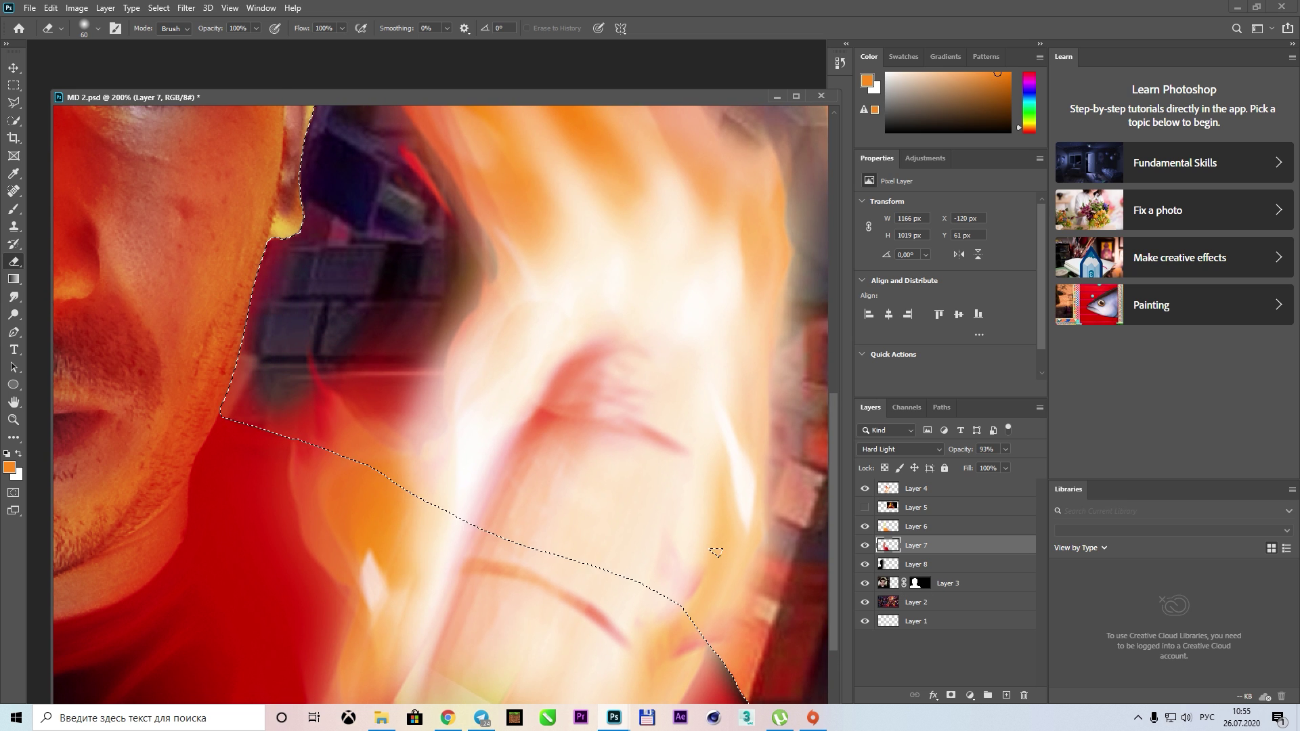
{"action": "left_click", "coordinate": [159, 7]}
{"action": "left_click", "coordinate": [176, 54]}
{"action": "key", "text": "m"}
{"action": "left_click", "coordinate": [897, 528]}
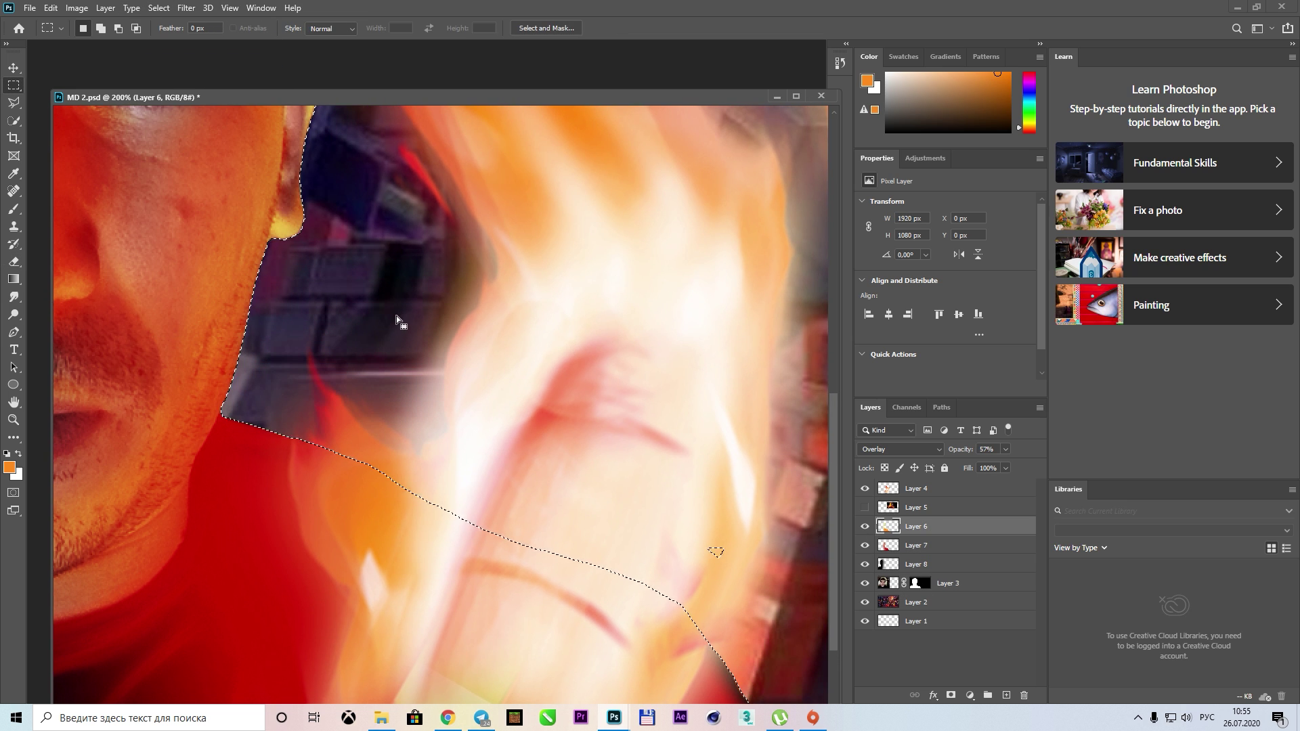
{"action": "key", "text": "ctrl+d"}
{"action": "key", "text": "ctrl+0"}
{"action": "scroll", "coordinate": [601, 552], "scroll_direction": "up", "scroll_amount": 1}
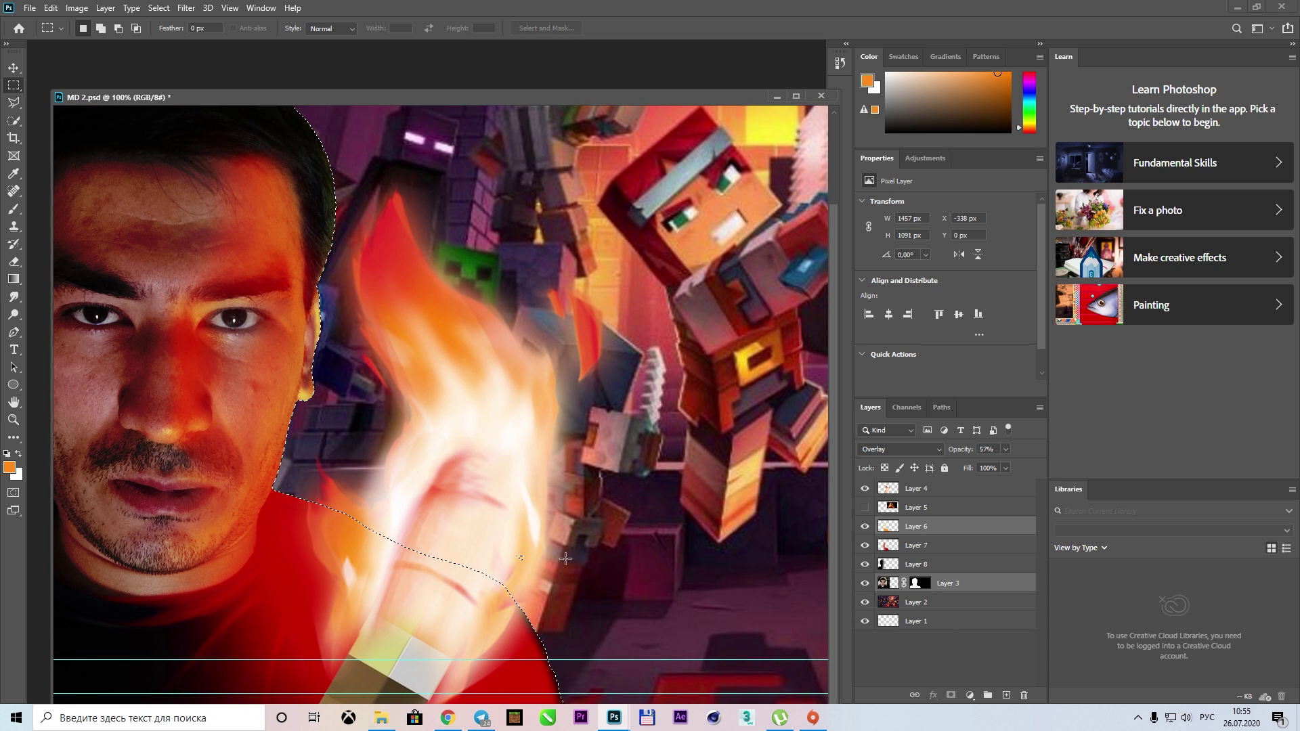
{"action": "left_click", "coordinate": [917, 526]}
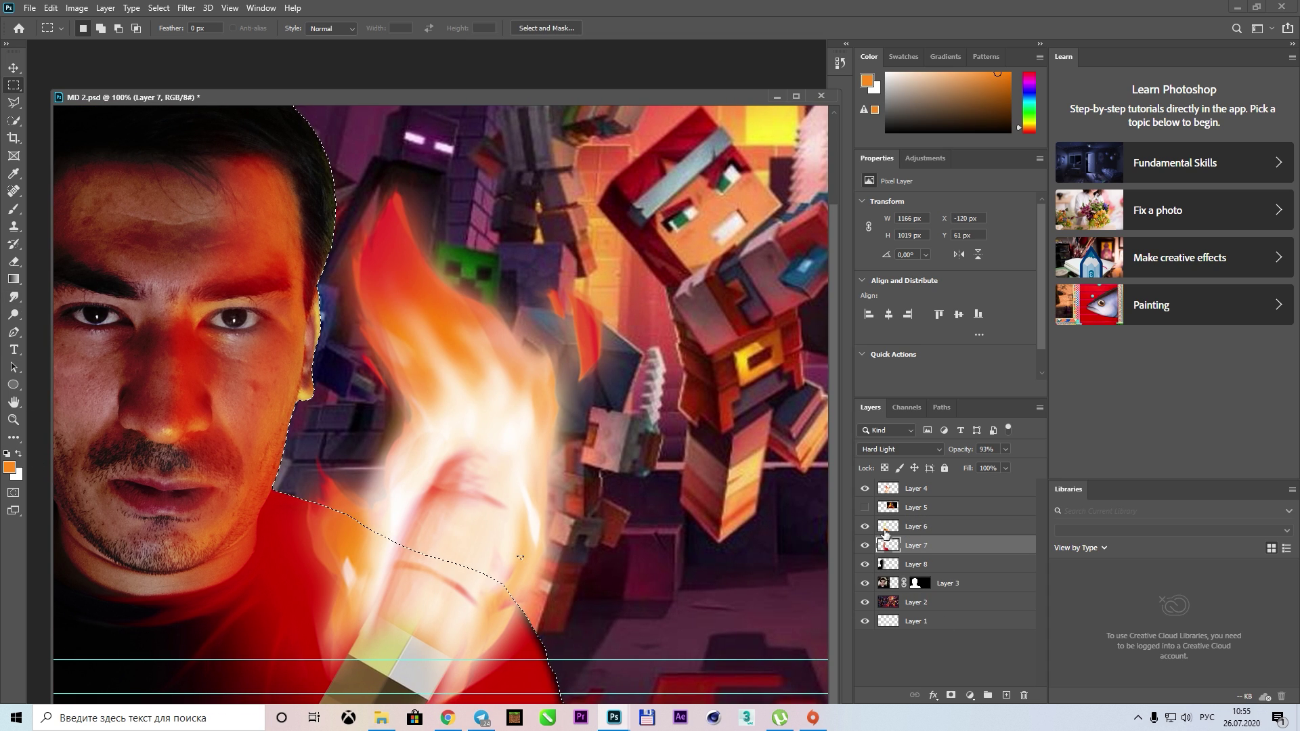
{"action": "key", "text": "b"}
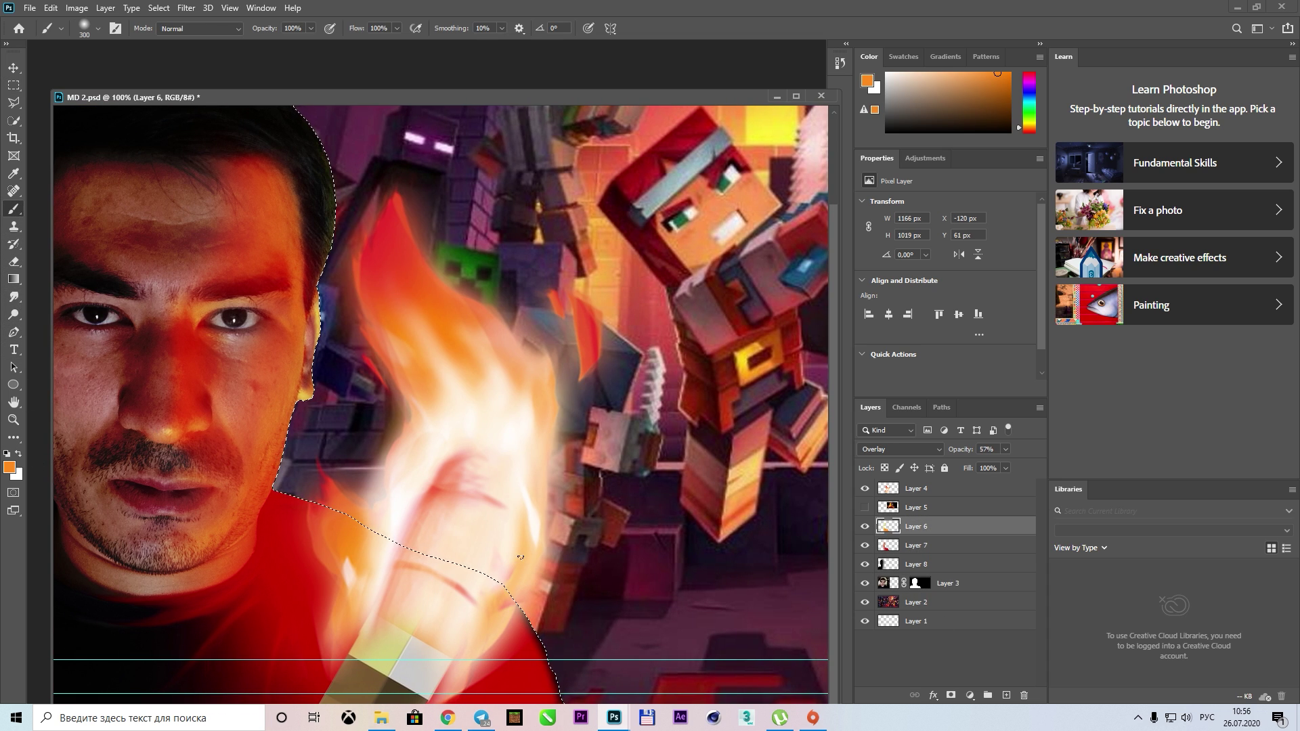
{"action": "key", "text": "alt+bracketleft"}
{"action": "key", "text": "m"}
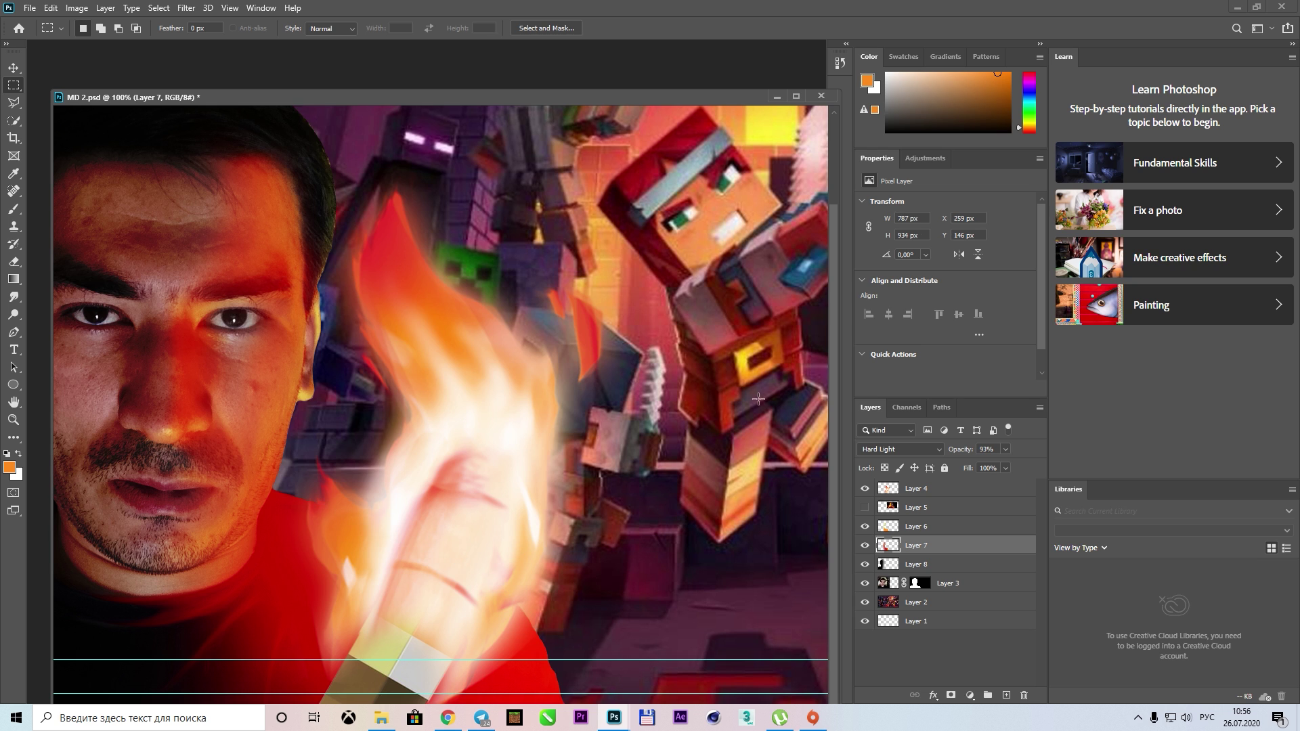
{"action": "key", "text": "ctrl+d"}
{"action": "scroll", "coordinate": [757, 401], "scroll_direction": "down", "scroll_amount": 1}
{"action": "scroll", "coordinate": [758, 401], "scroll_direction": "up", "scroll_amount": 2}
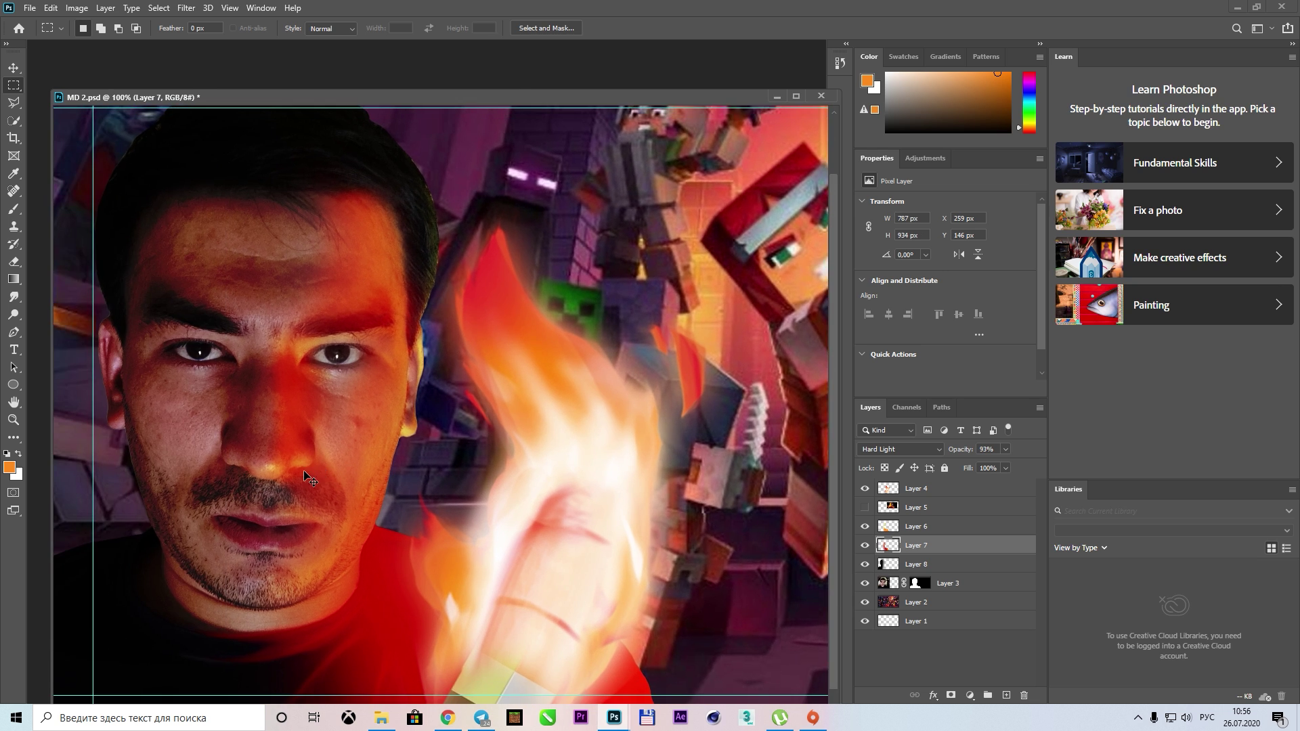
{"action": "scroll", "coordinate": [471, 549], "scroll_direction": "up", "scroll_amount": 3}
{"action": "key", "text": "alt+bracketright"}
Erase the orange glow from the eyebrow on Layer 7
{"action": "left_click_drag", "start_coordinate": [471, 550], "coordinate": [508, 667]}
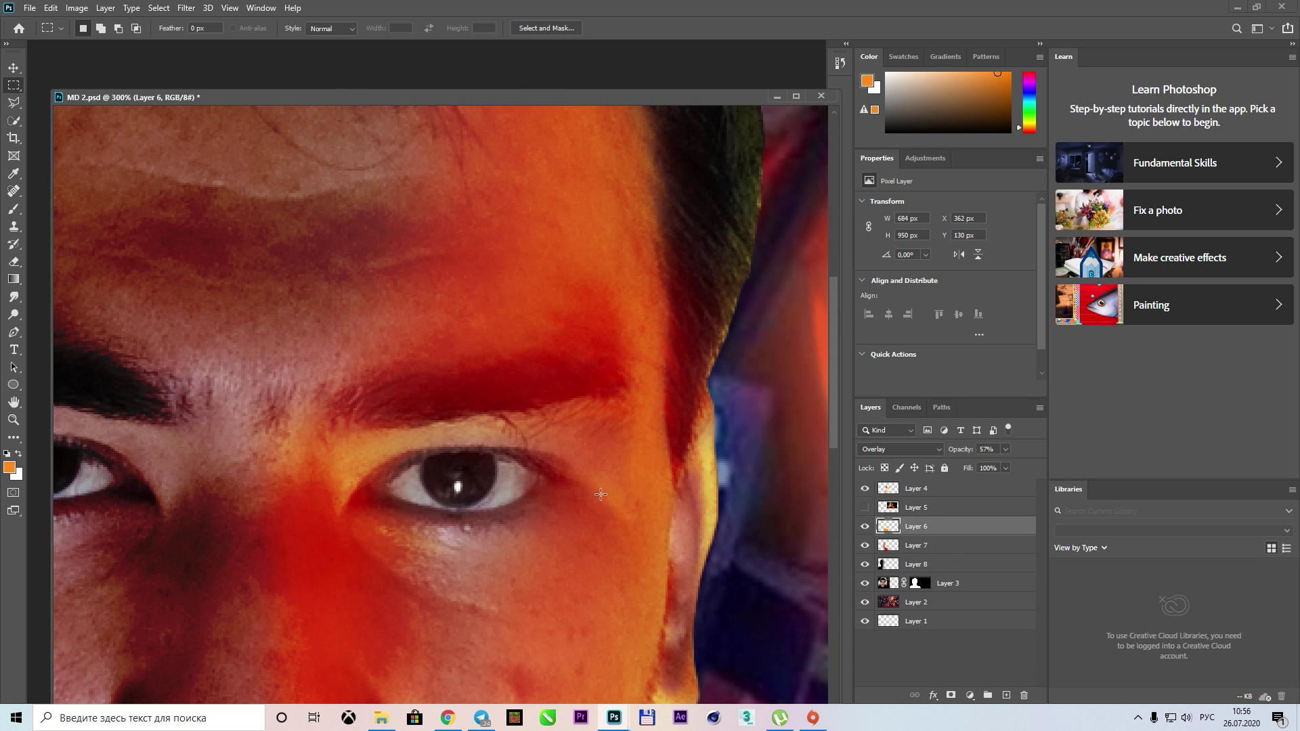
{"action": "left_click", "coordinate": [14, 296]}
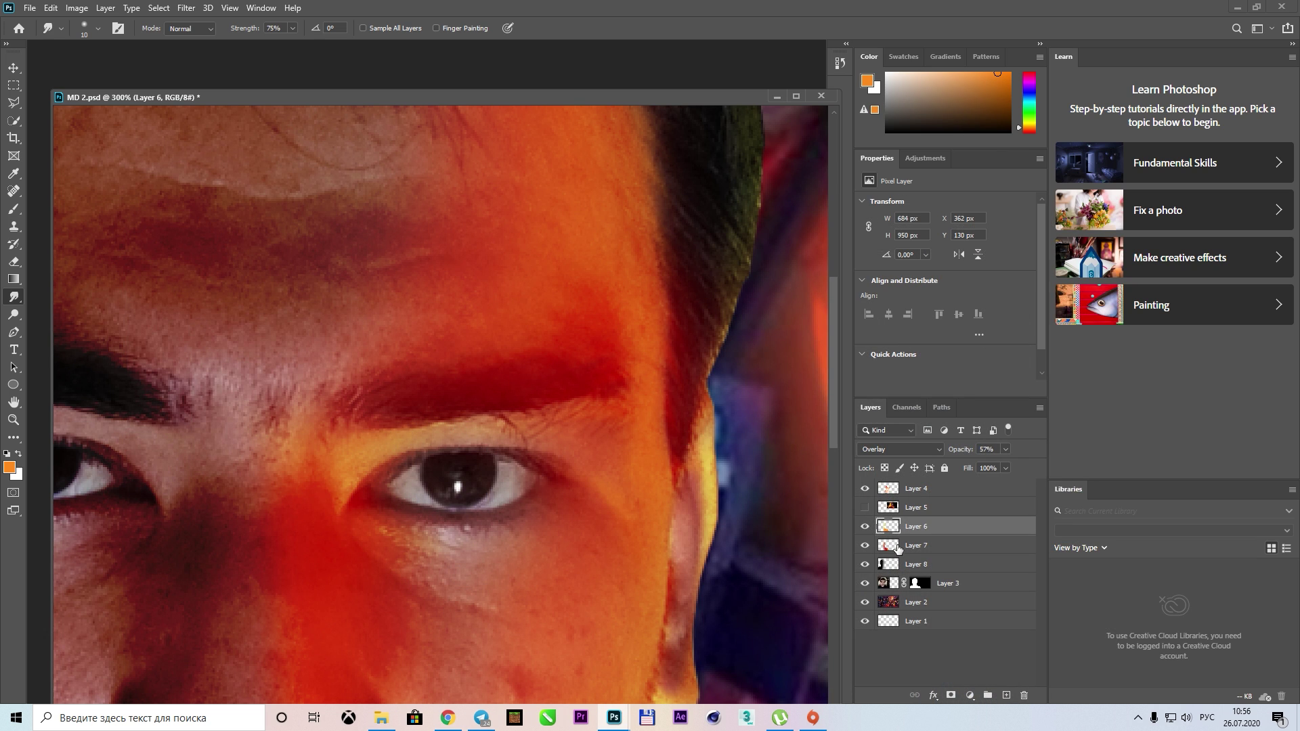
{"action": "left_click", "coordinate": [898, 548]}
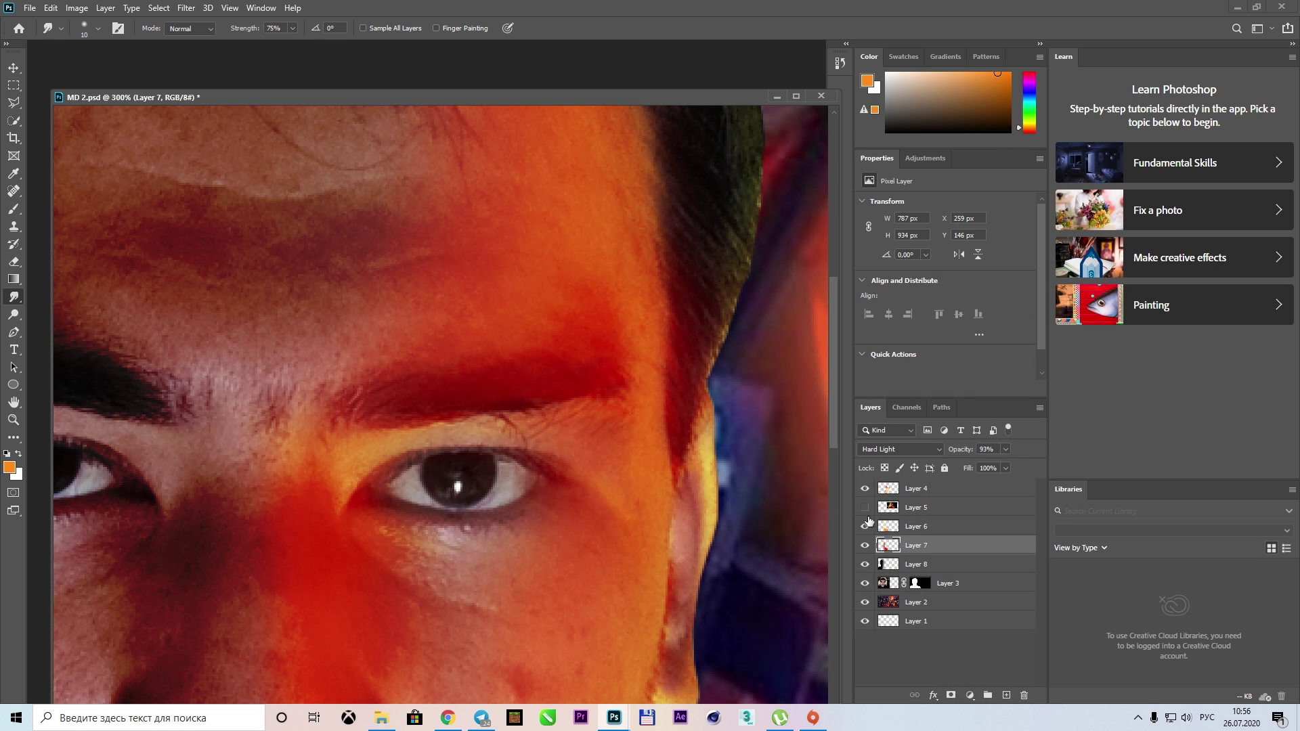
{"action": "left_click", "coordinate": [877, 526]}
{"action": "left_click", "coordinate": [13, 264]}
{"action": "right_click", "coordinate": [416, 411]}
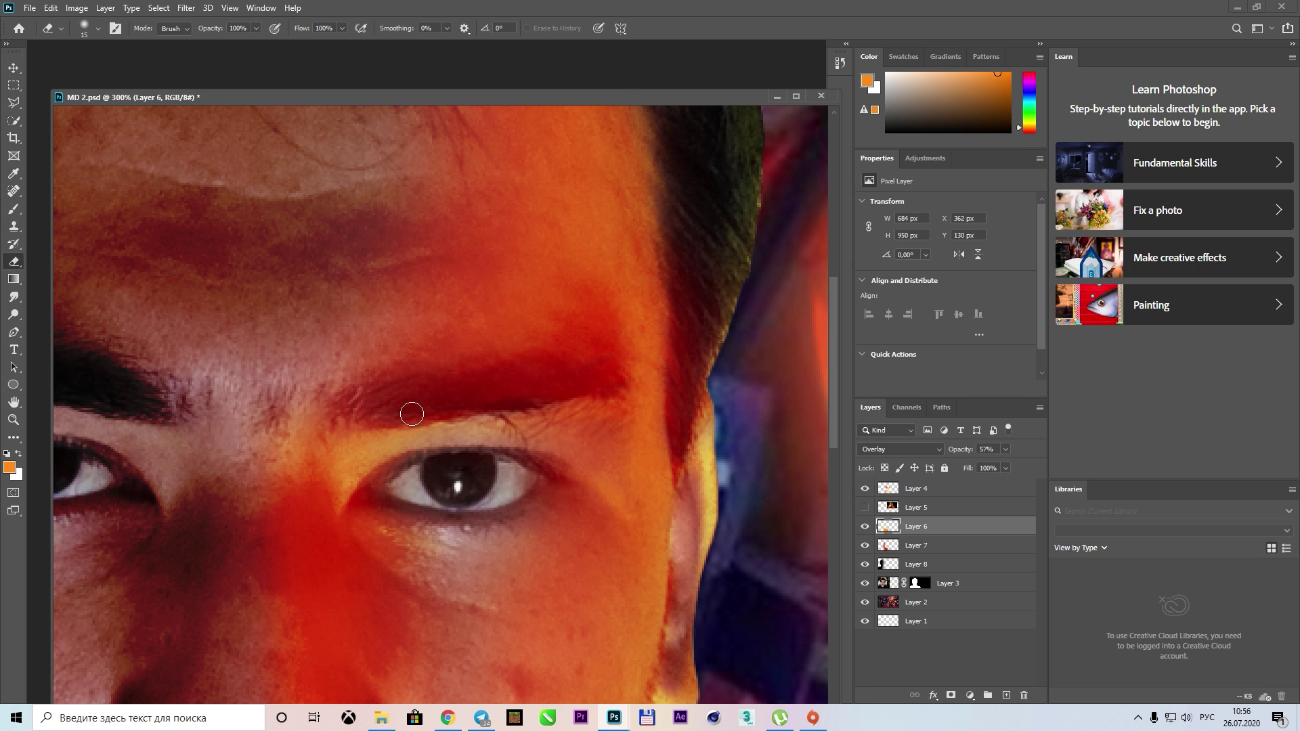
{"action": "left_click", "coordinate": [899, 546]}
{"action": "left_click_drag", "start_coordinate": [370, 406], "coordinate": [613, 388]}
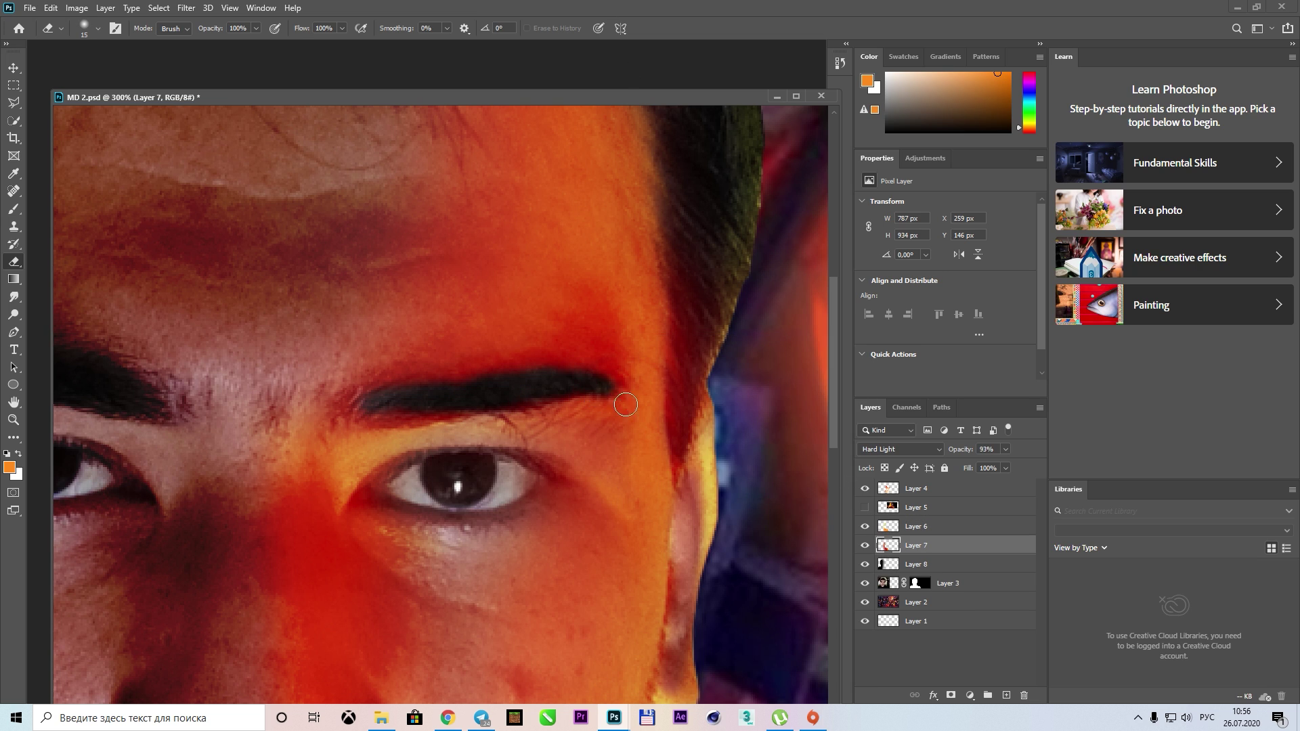
Erase more glow along the eyebrow with a smaller eraser, switching between Layers 6 and 7
{"action": "left_click", "coordinate": [14, 297]}
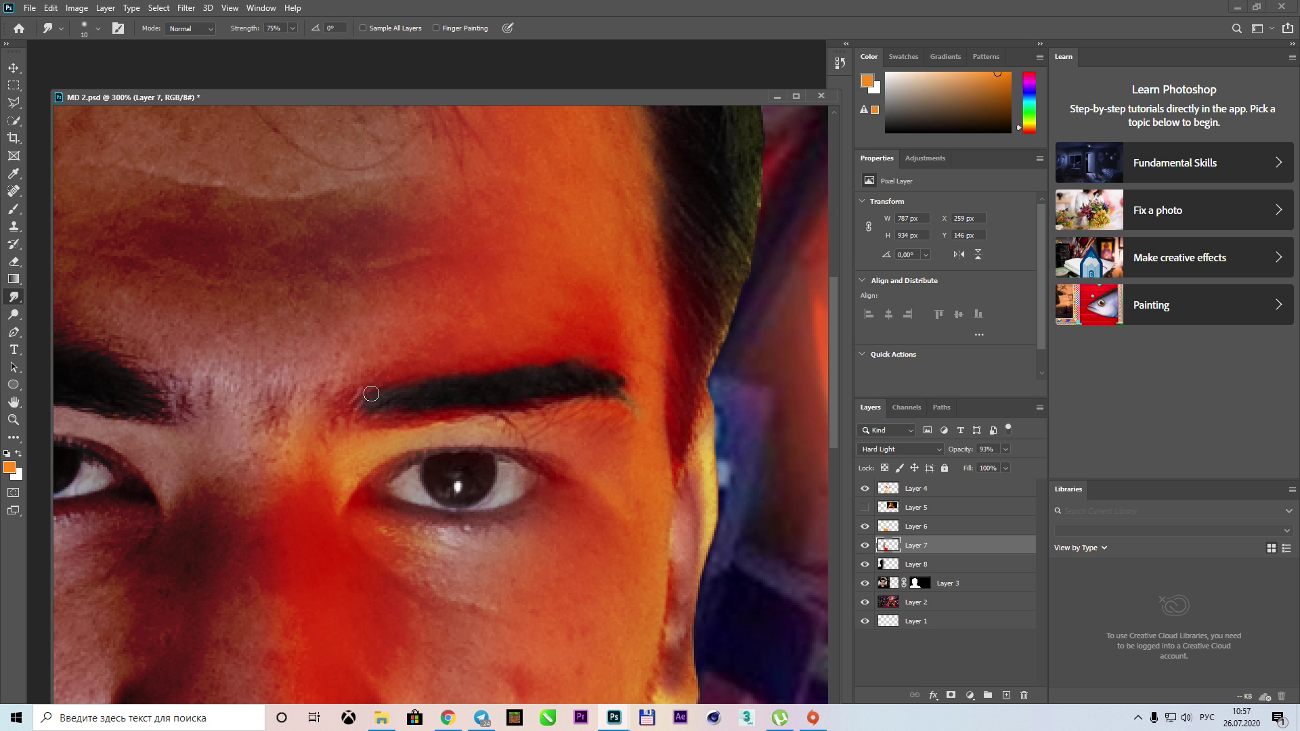
{"action": "key", "text": "alt+bracketright"}
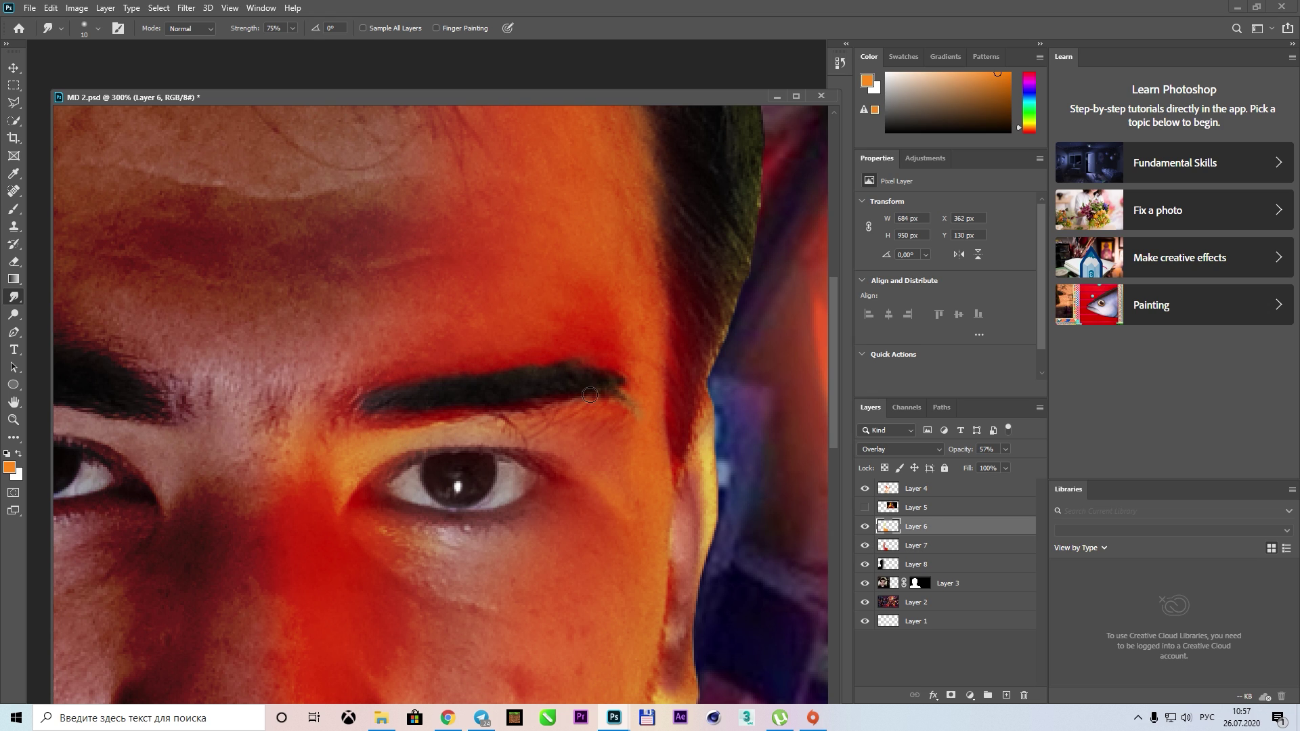
{"action": "key", "text": "alt+bracketleft"}
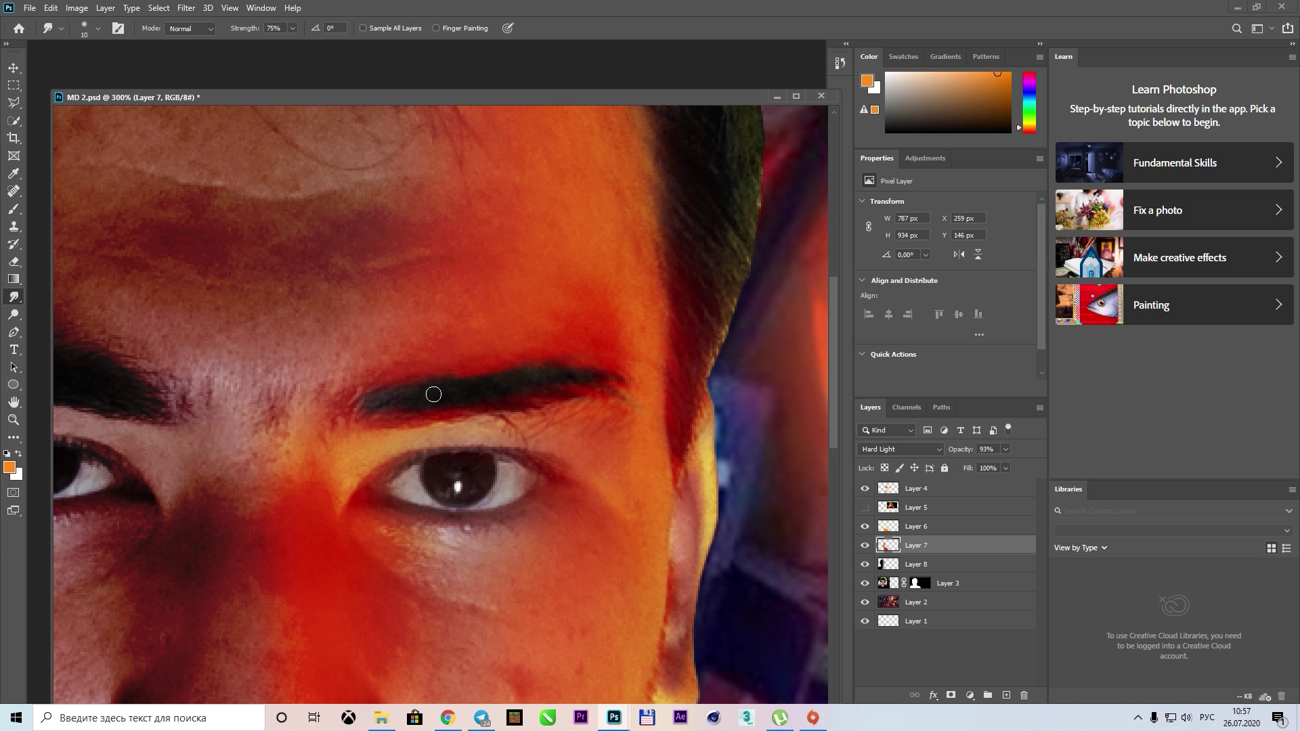
{"action": "key", "text": "e"}
{"action": "key", "text": "bracketleft"}
{"action": "mouse_move", "coordinate": [428, 413]}
{"action": "left_mouse_down"}
{"action": "mouse_move", "coordinate": [467, 387]}
{"action": "mouse_move", "coordinate": [644, 385]}
{"action": "left_mouse_up"}
{"action": "key", "text": "alt+bracketright"}
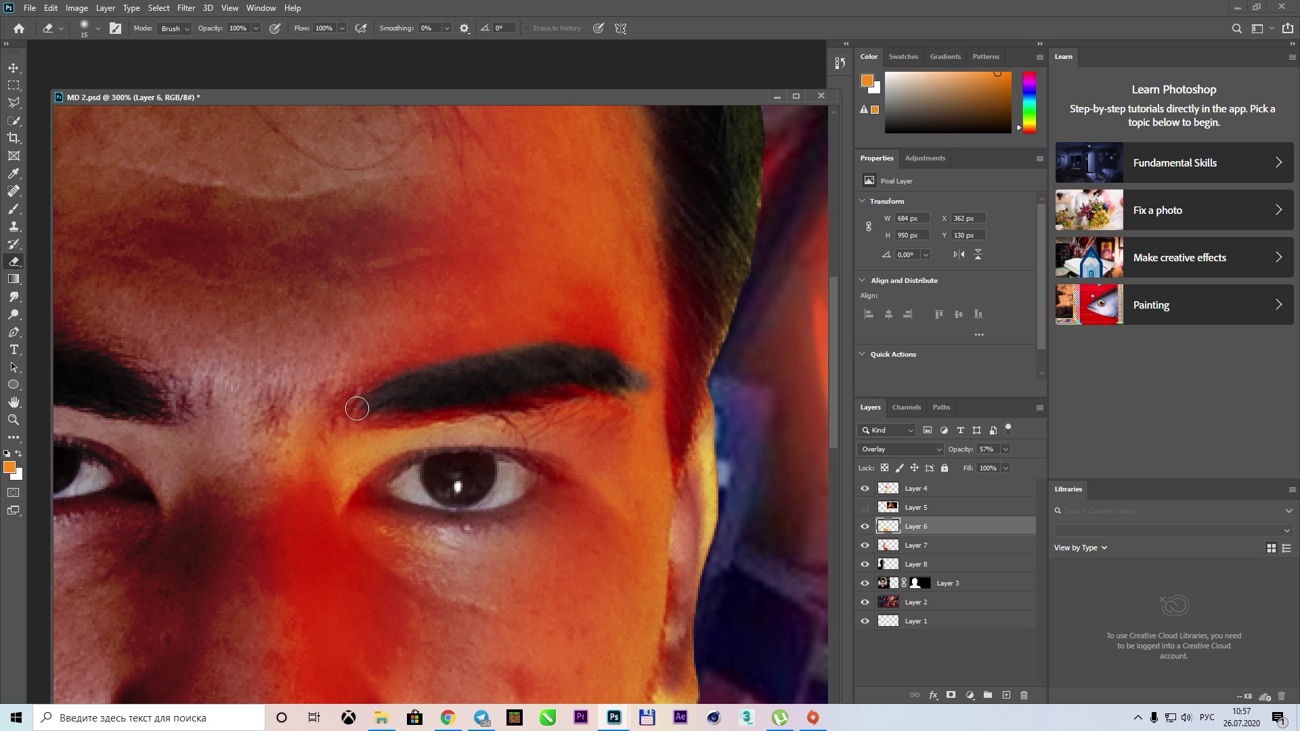
{"action": "left_click", "coordinate": [892, 548]}
{"action": "key", "text": "r"}
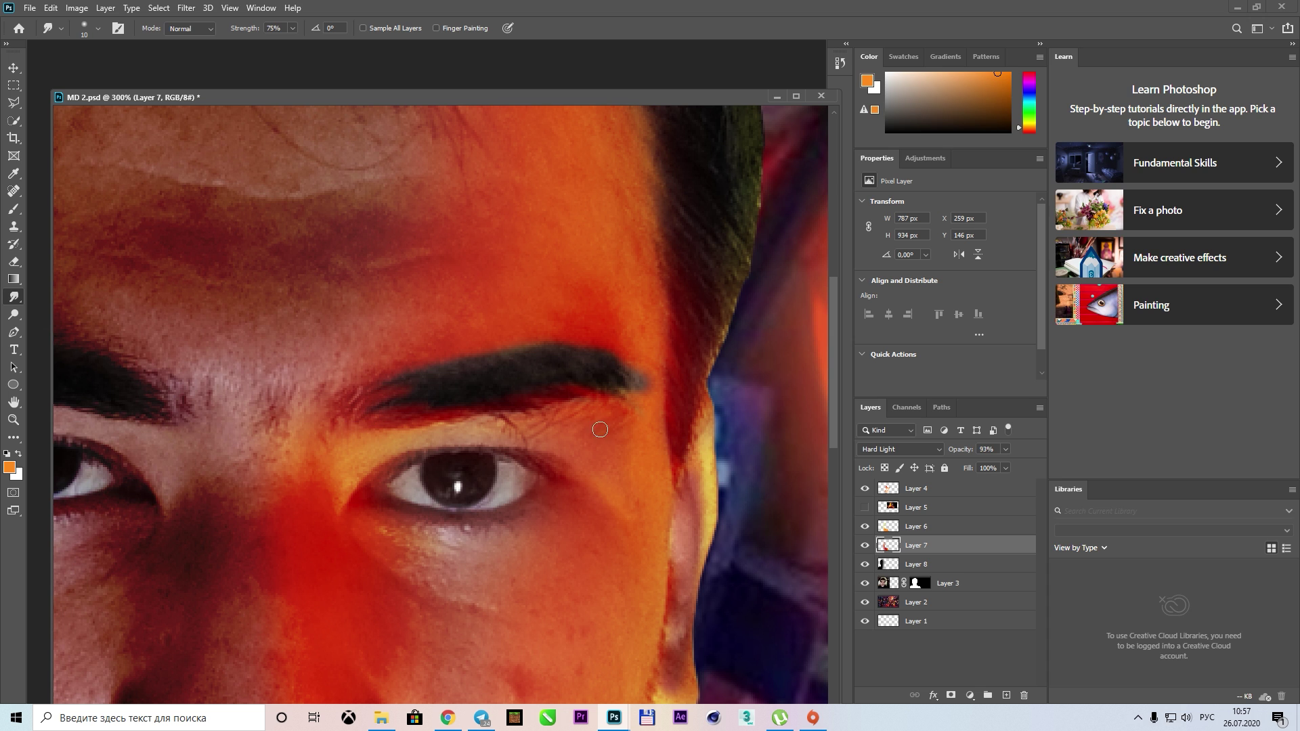
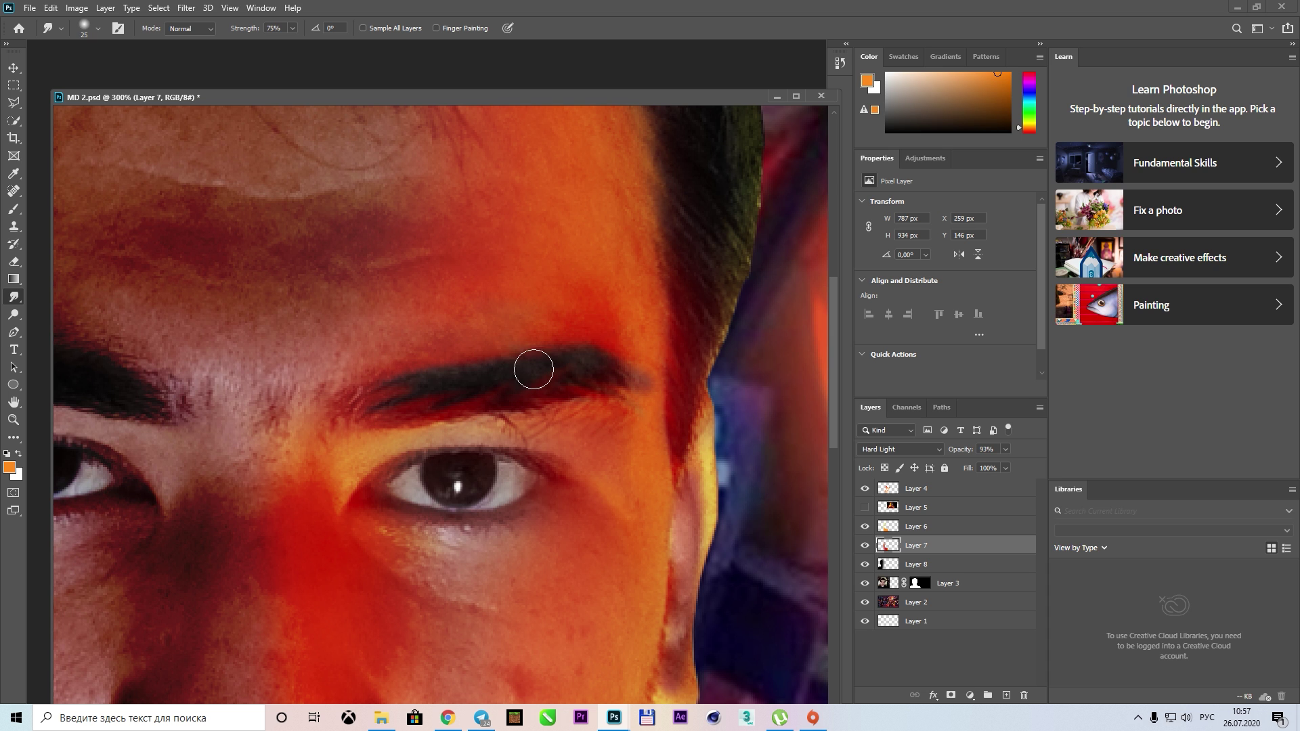
Pan and zoom around the face, briefly fitting the whole thumbnail to check it
{"action": "key", "text": "h"}
{"action": "left_click_drag", "start_coordinate": [671, 478], "coordinate": [470, 424]}
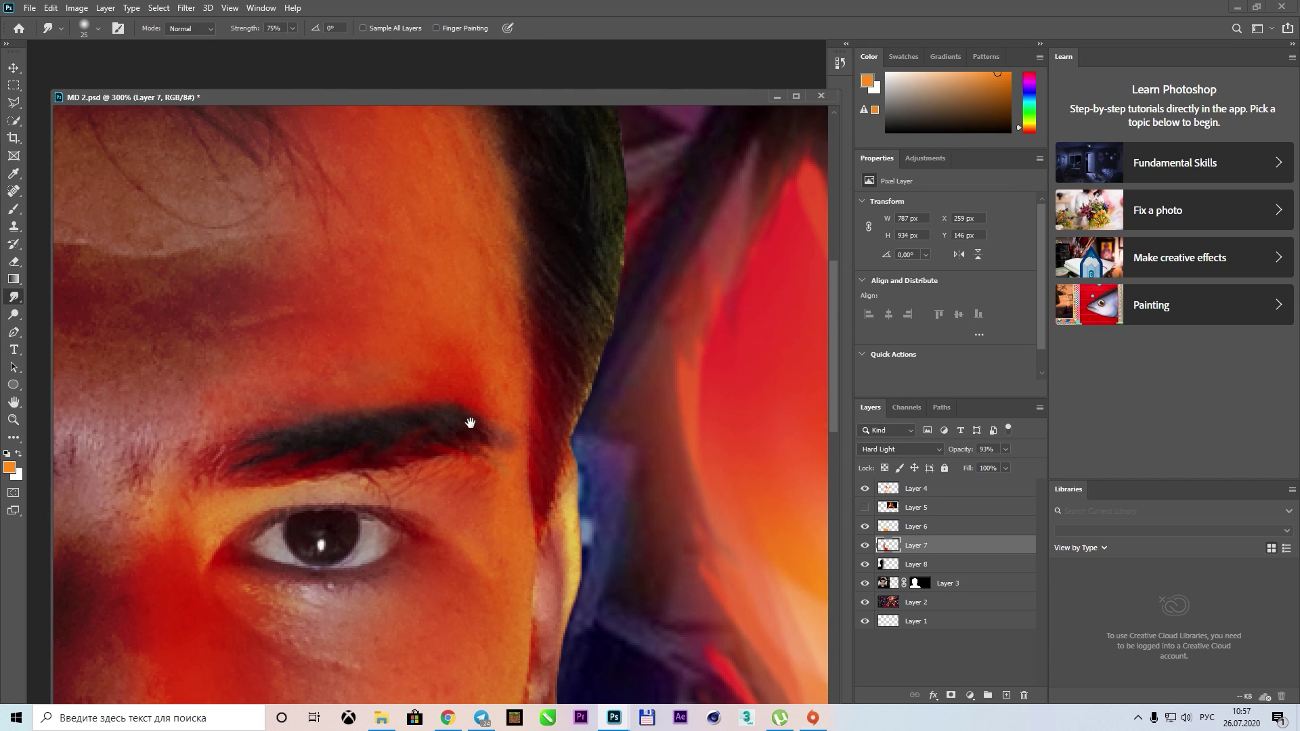
{"action": "key", "text": "ctrl+0"}
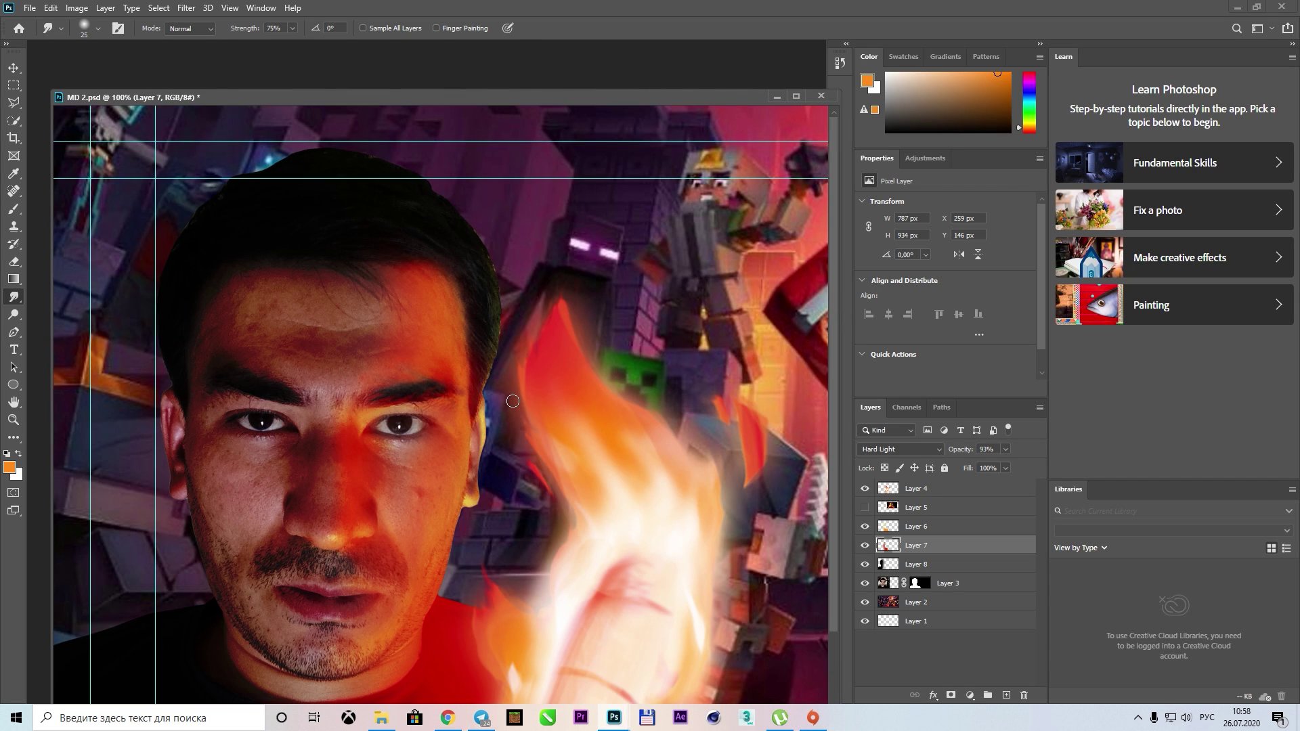
{"action": "key", "text": "ctrl+plus"}
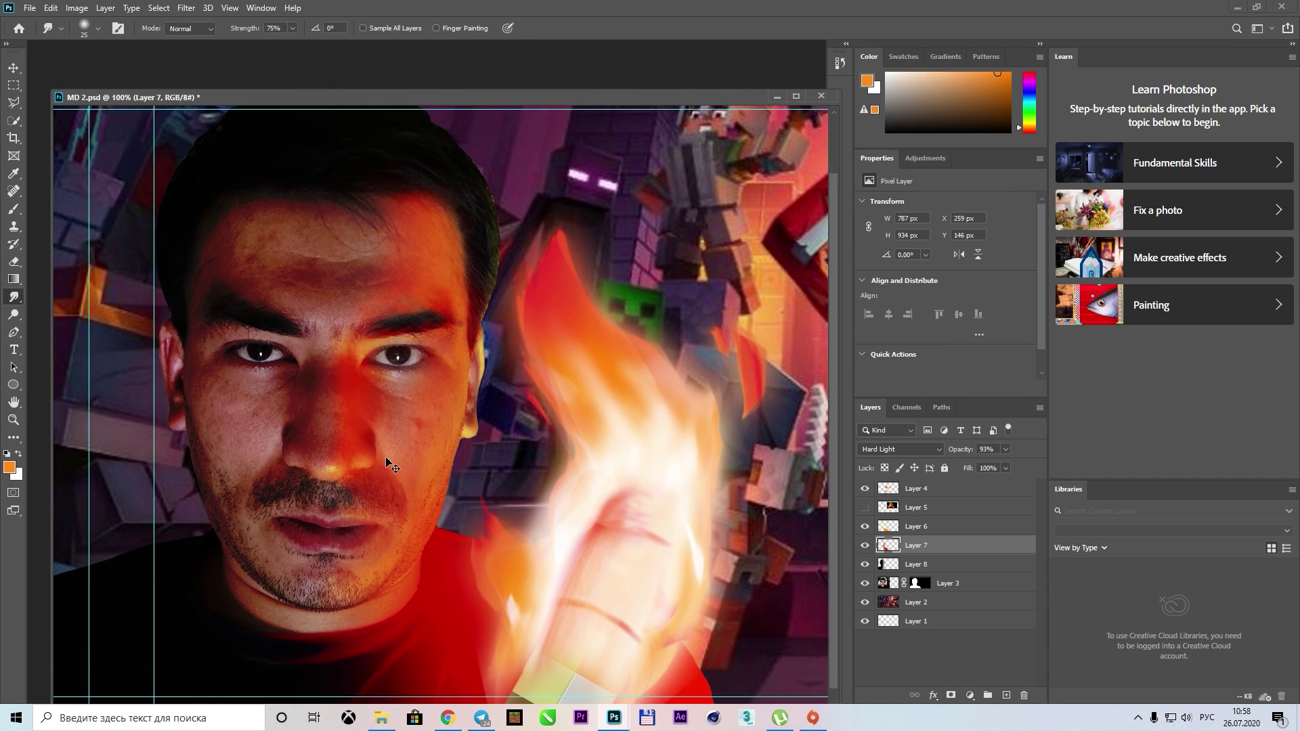
{"action": "key", "text": "ctrl+plus"}
{"action": "left_click_drag", "start_coordinate": [305, 457], "coordinate": [326, 376]}
Try partially erasing the red cheek, undo it, and lower eraser opacity to 50%
{"action": "right_click", "coordinate": [401, 367]}
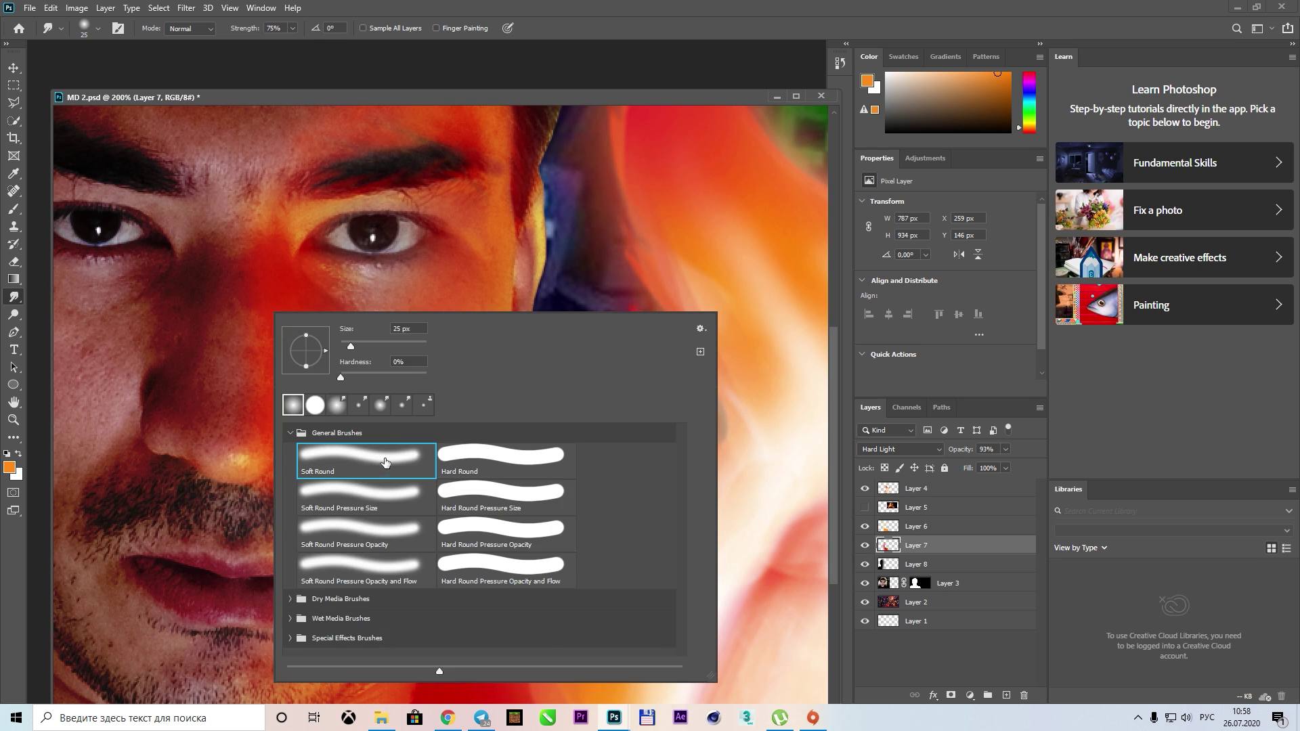
{"action": "key", "text": "Return"}
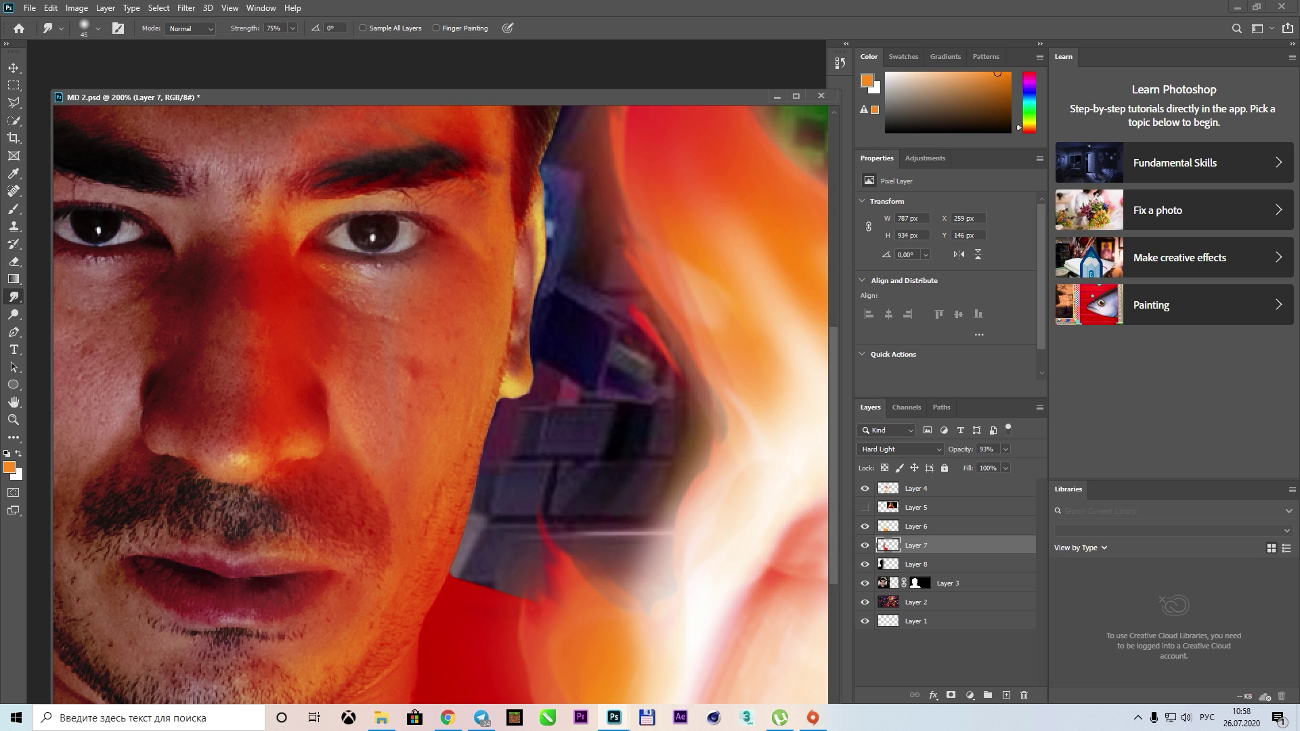
{"action": "key", "text": "e"}
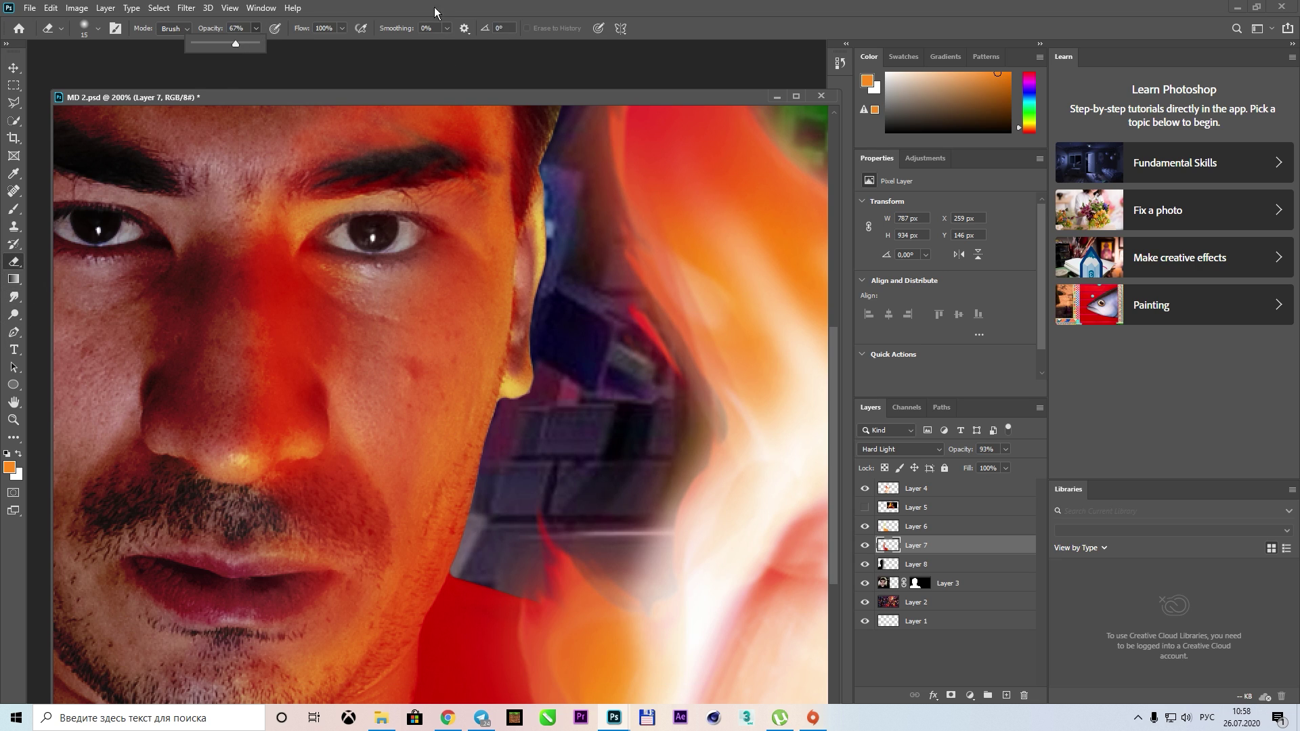
{"action": "key", "text": "bracketright"}
{"action": "left_click_drag", "start_coordinate": [360, 412], "coordinate": [363, 437]}
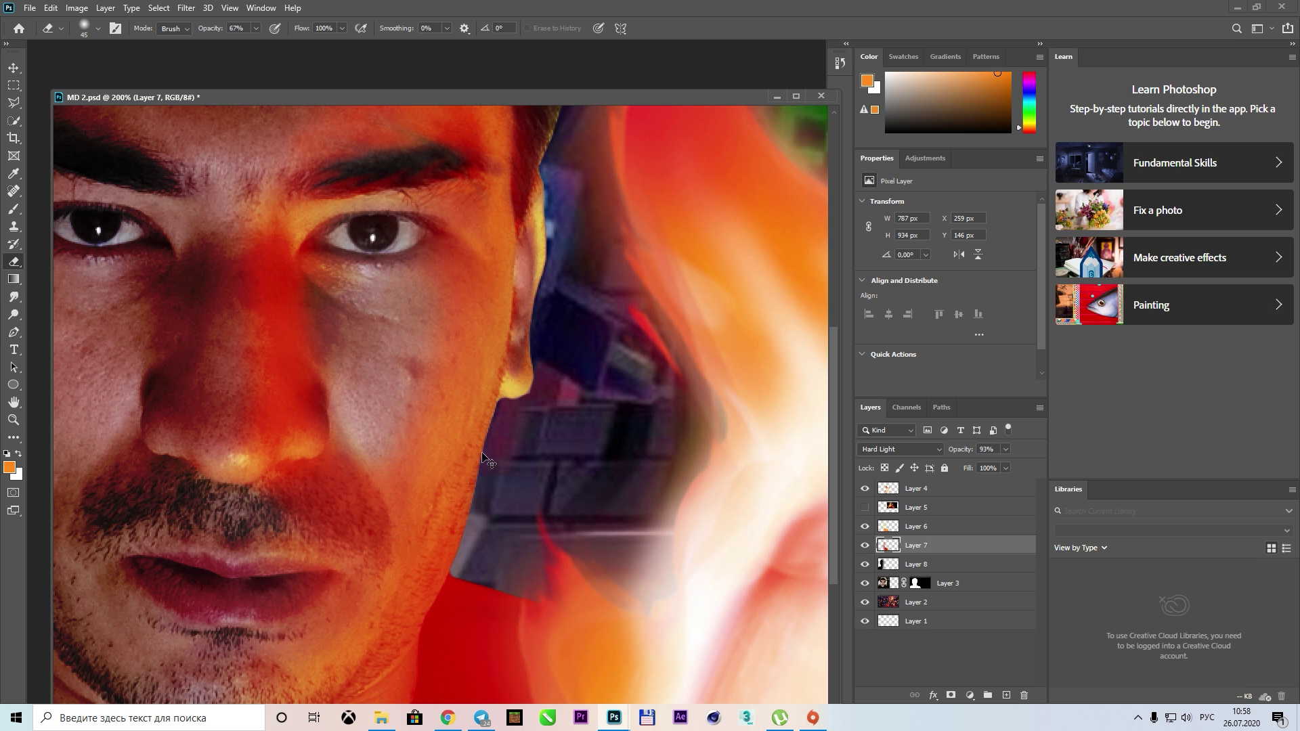
{"action": "key", "text": "ctrl+z"}
{"action": "key", "text": "5"}
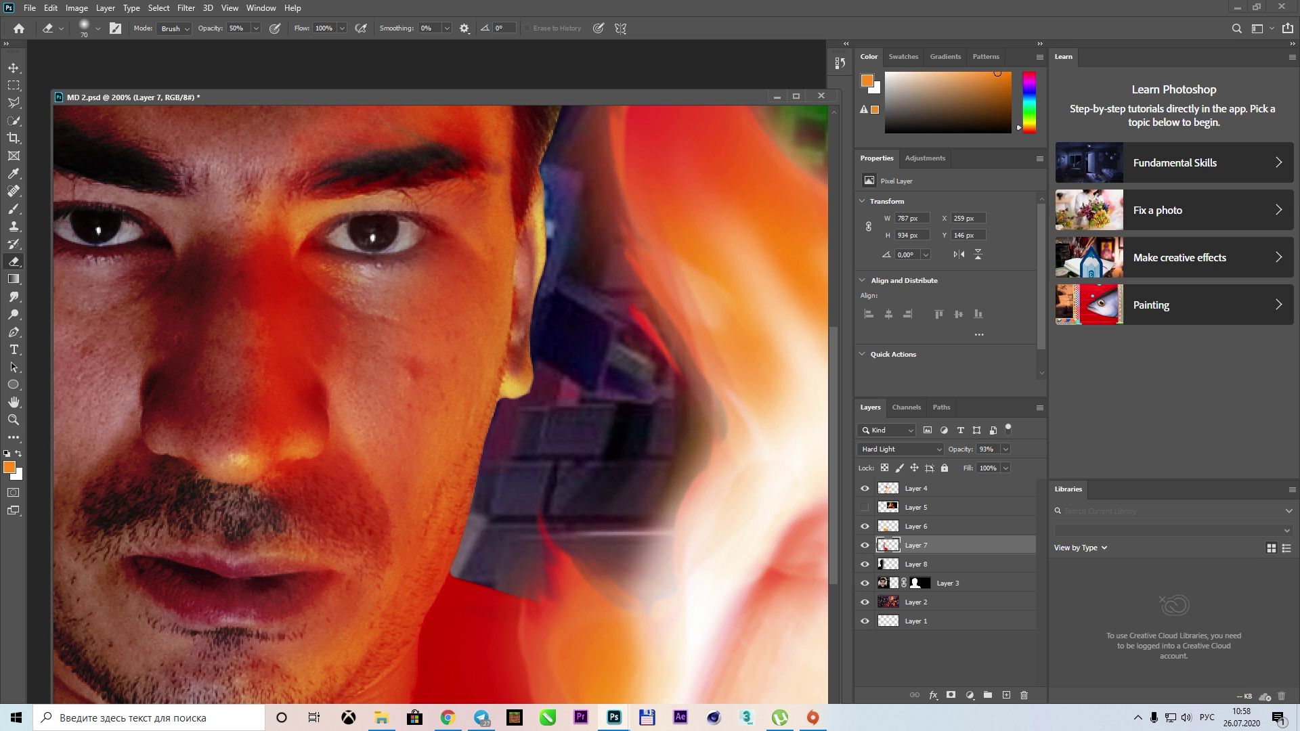
Move the view up over the forehead and hairline with the Smudge tool selected
{"action": "left_click_drag", "start_coordinate": [380, 357], "coordinate": [404, 459]}
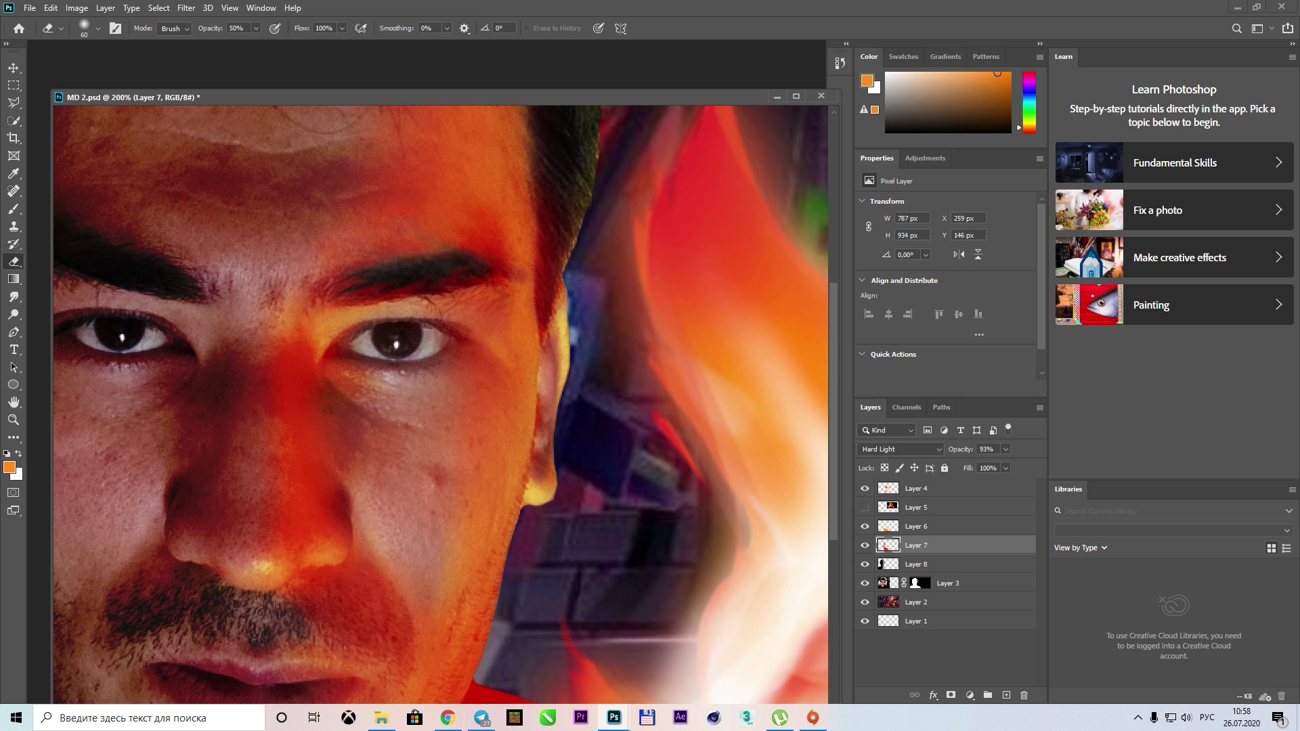
{"action": "left_click_drag", "start_coordinate": [310, 251], "coordinate": [270, 352]}
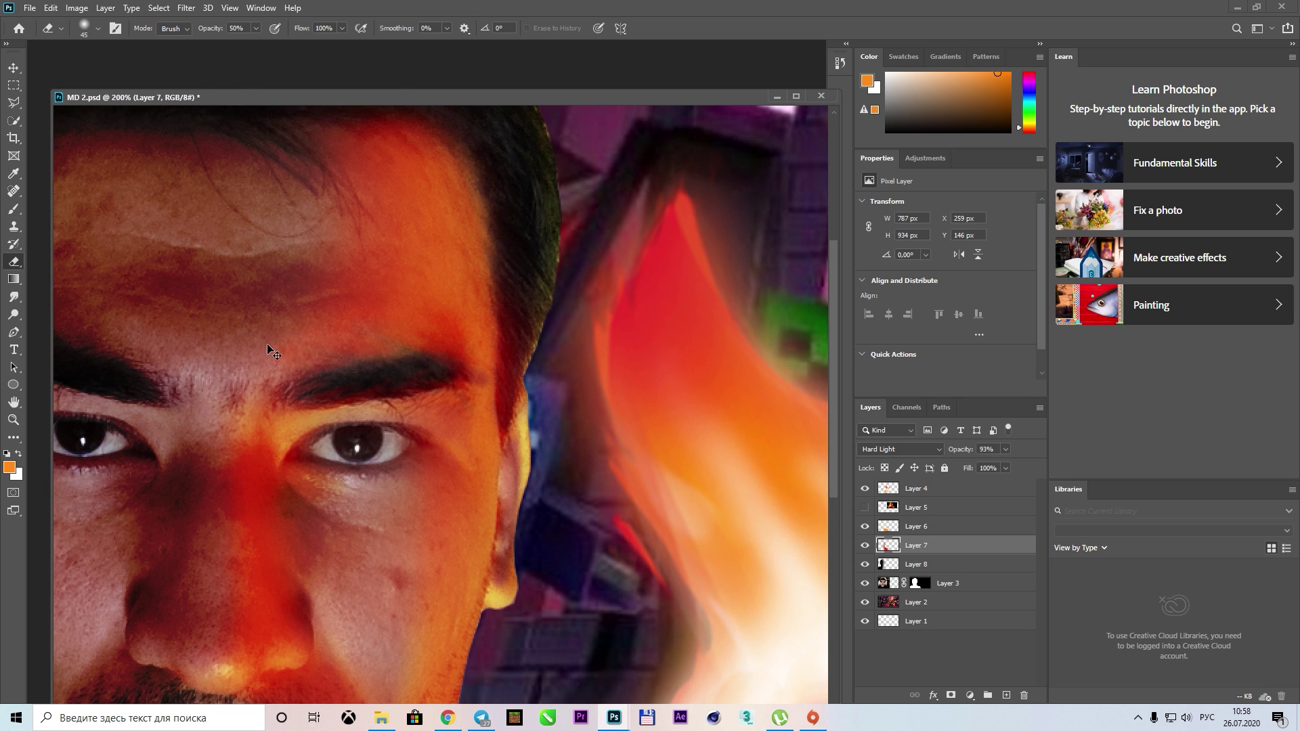
{"action": "left_click", "coordinate": [13, 296]}
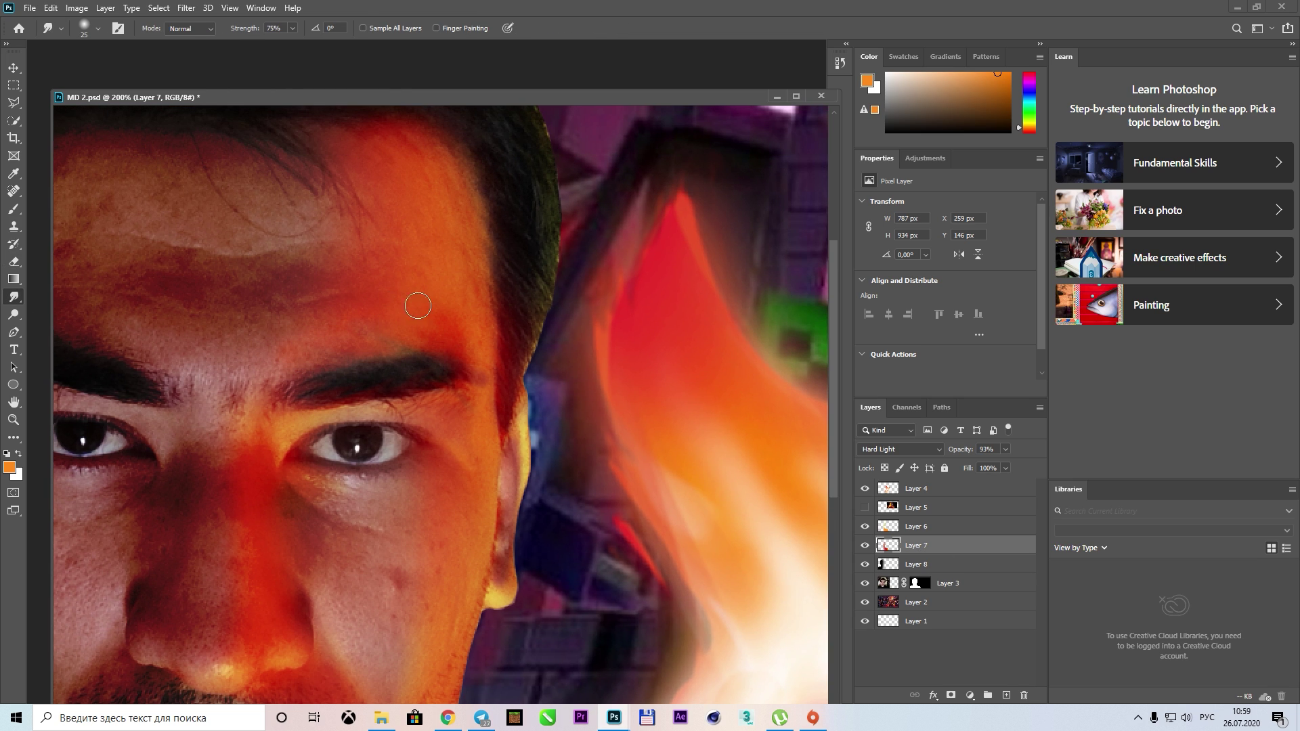
{"action": "left_click_drag", "start_coordinate": [283, 303], "coordinate": [331, 392]}
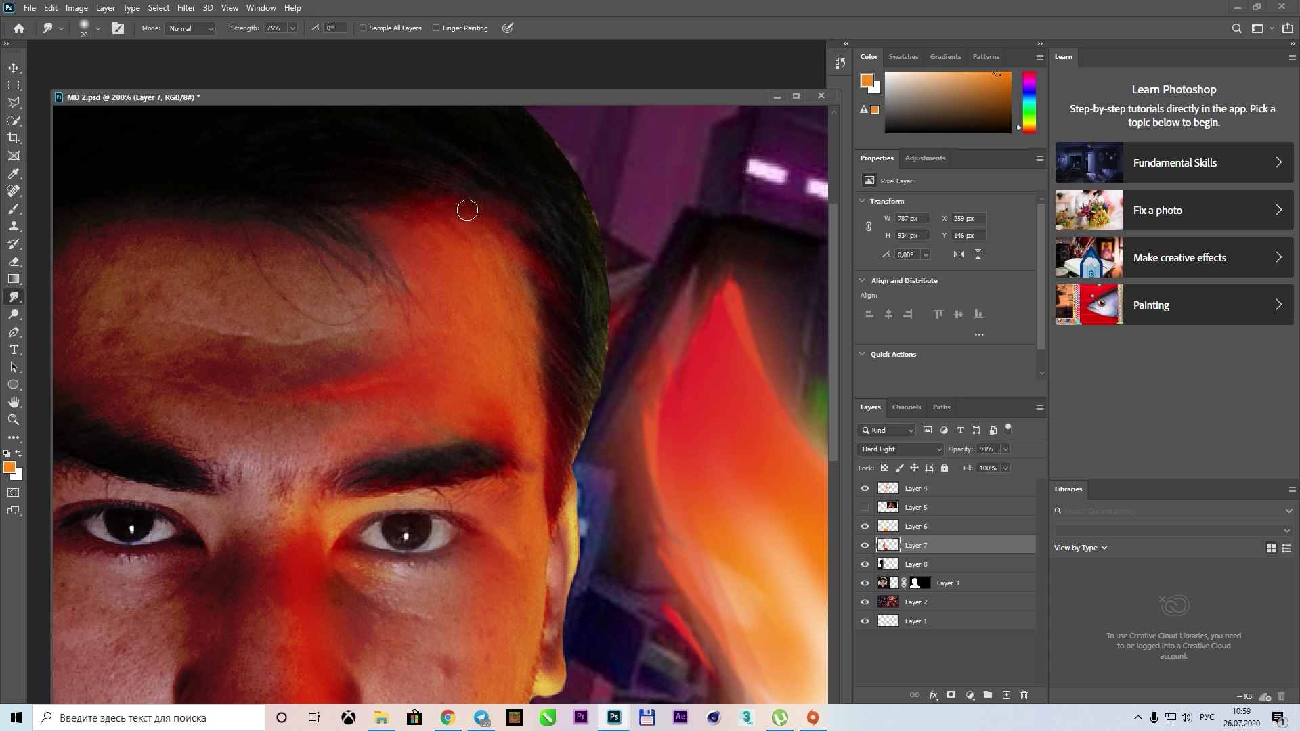
{"action": "scroll", "coordinate": [627, 399], "scroll_direction": "down", "scroll_amount": 5}
{"action": "scroll", "coordinate": [456, 409], "scroll_direction": "up", "scroll_amount": 2}
{"action": "scroll", "coordinate": [456, 409], "scroll_direction": "up", "scroll_amount": 3}
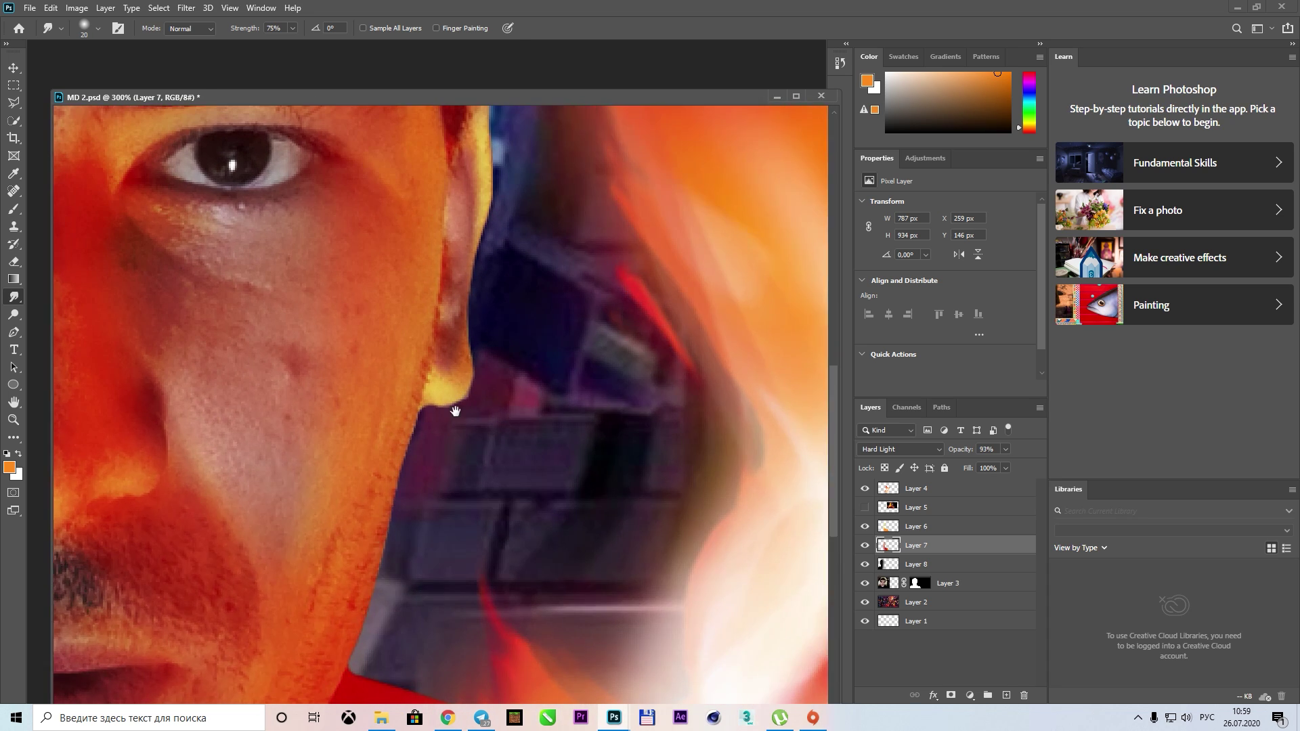
{"action": "scroll", "coordinate": [256, 407], "scroll_direction": "up", "scroll_amount": 2}
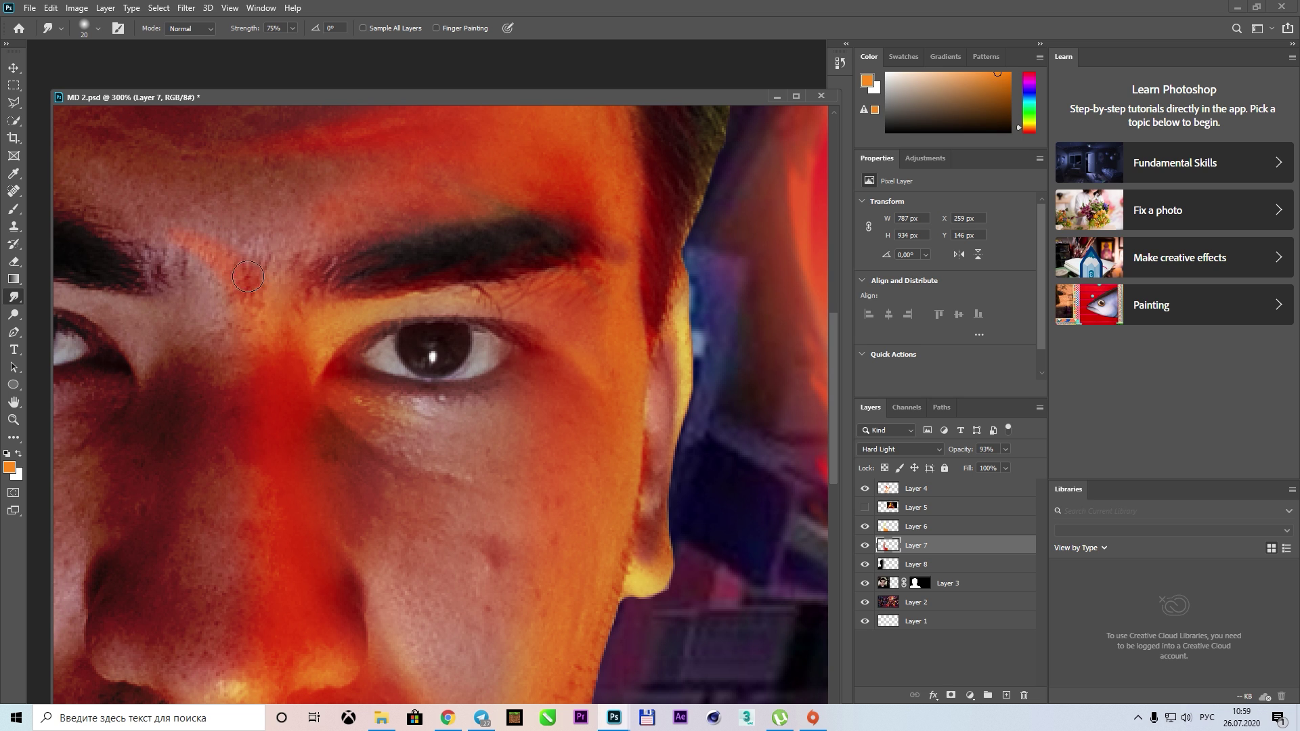
{"action": "scroll", "coordinate": [487, 272], "scroll_direction": "down", "scroll_amount": 2}
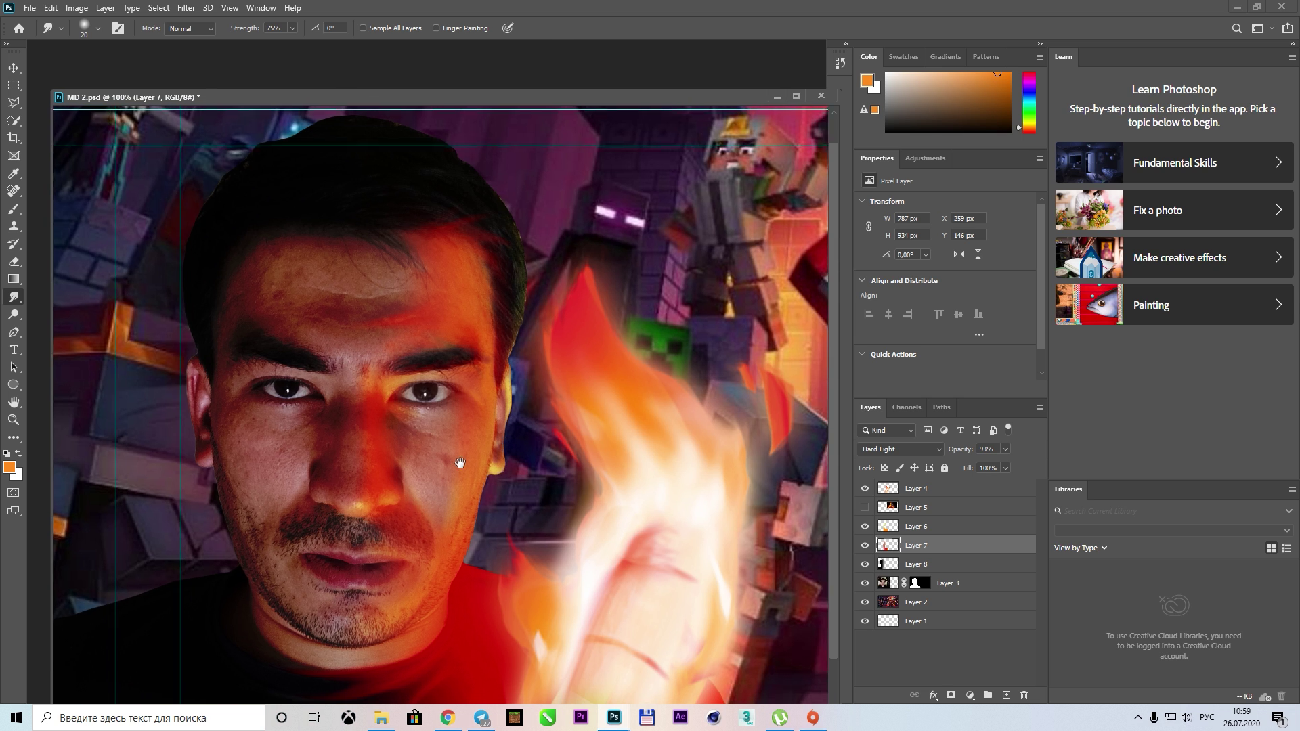
{"action": "scroll", "coordinate": [382, 448], "scroll_direction": "down", "scroll_amount": 2}
{"action": "scroll", "coordinate": [391, 467], "scroll_direction": "up", "scroll_amount": 1}
{"action": "scroll", "coordinate": [502, 354], "scroll_direction": "up", "scroll_amount": 1}
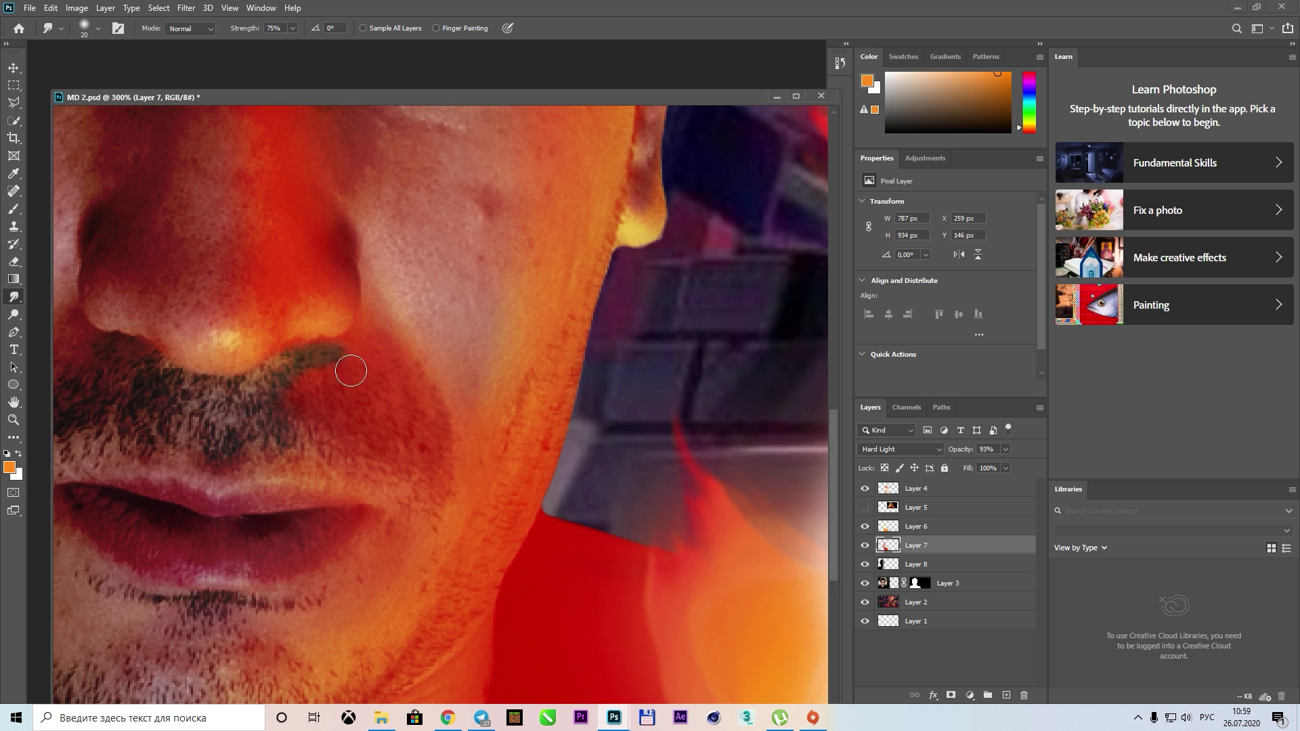
Check Layer 6, then make Layer 7 the active layer again
{"action": "left_click", "coordinate": [14, 261]}
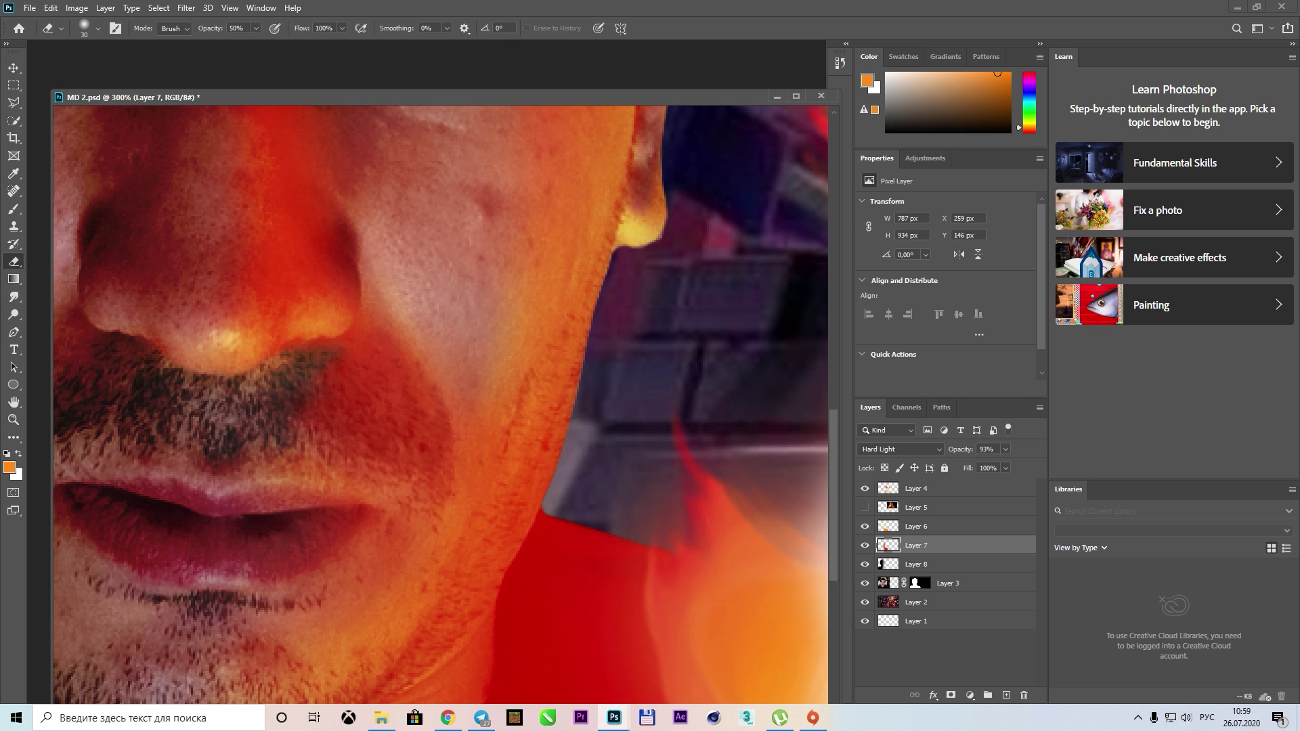
{"action": "left_click", "coordinate": [907, 526]}
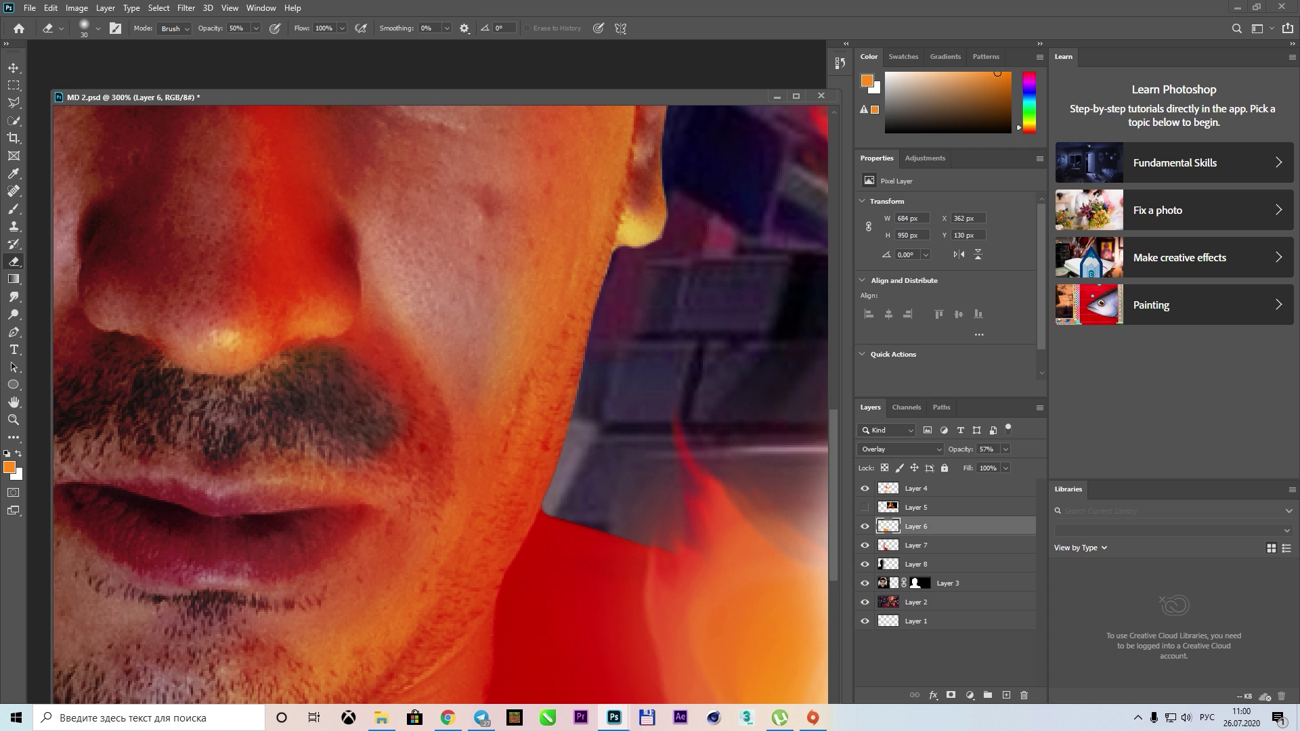
{"action": "left_click", "coordinate": [14, 297]}
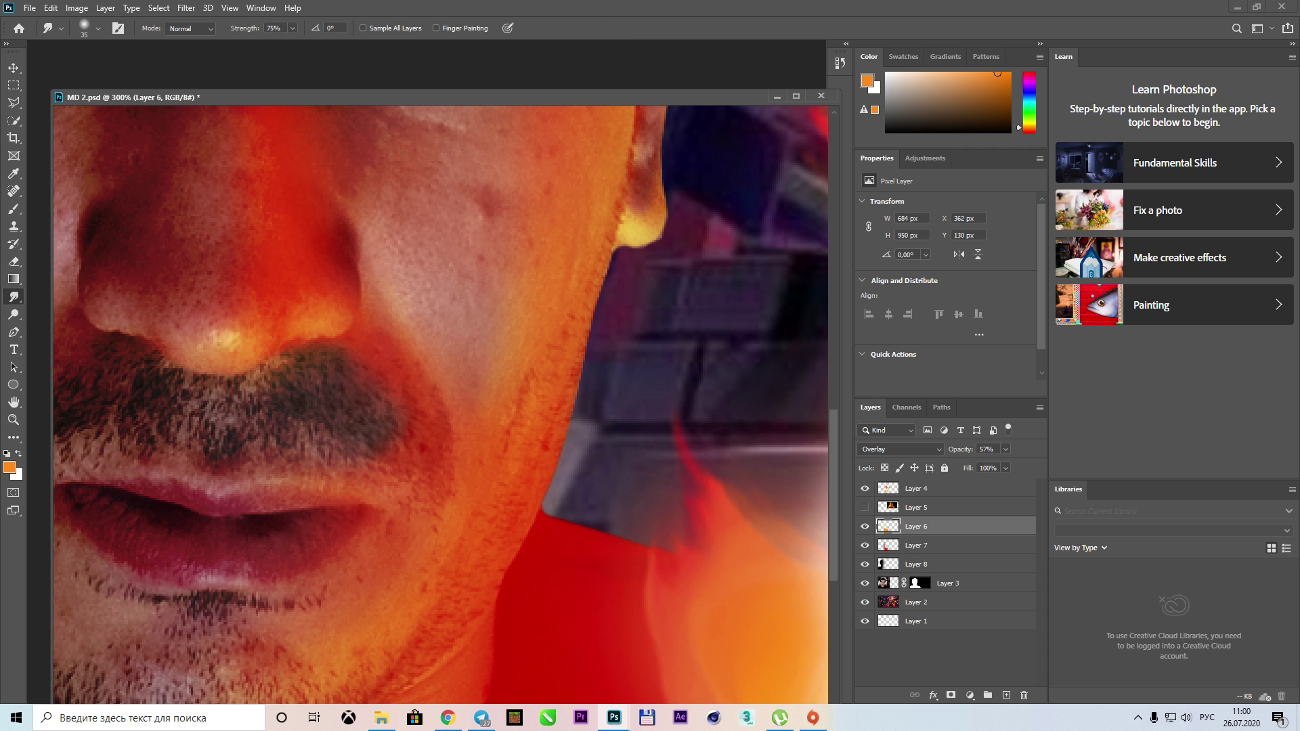
{"action": "key", "text": "alt+bracketleft"}
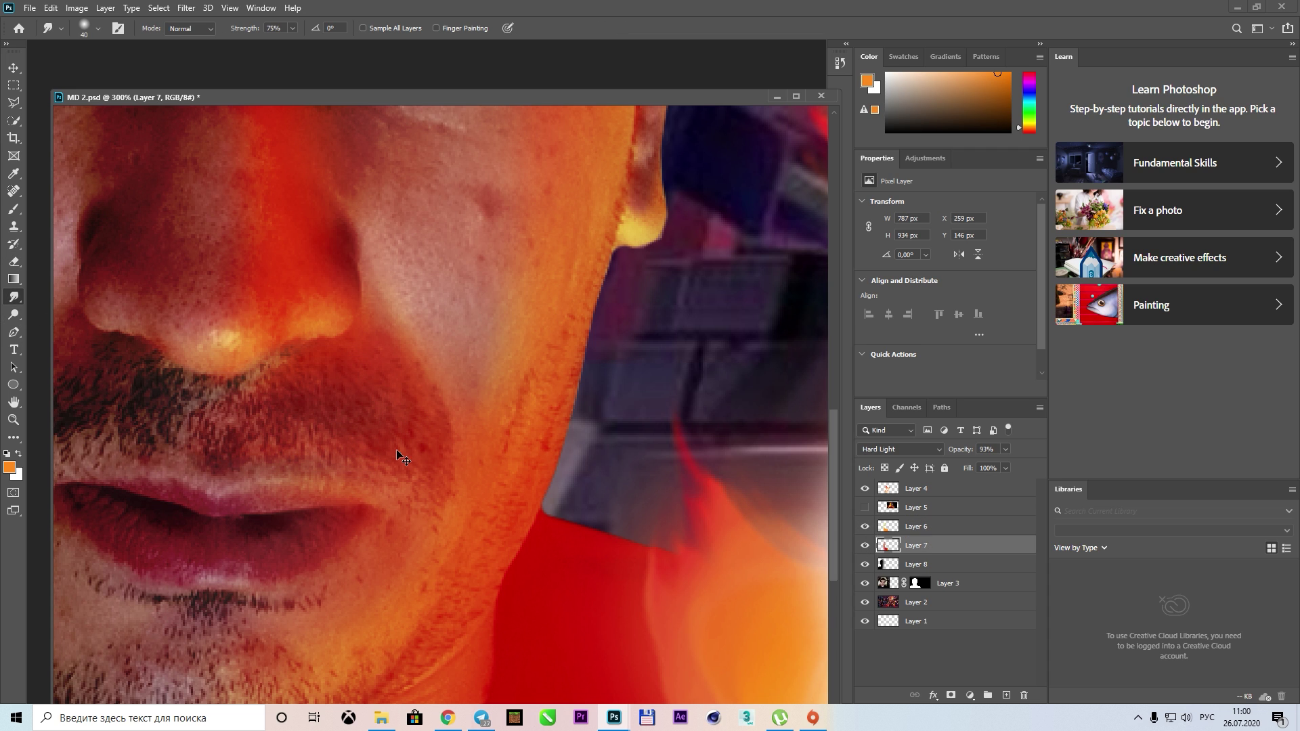
Zoom out to fit the whole Minecraft thumbnail in the window
{"action": "key", "text": "ctrl+0"}
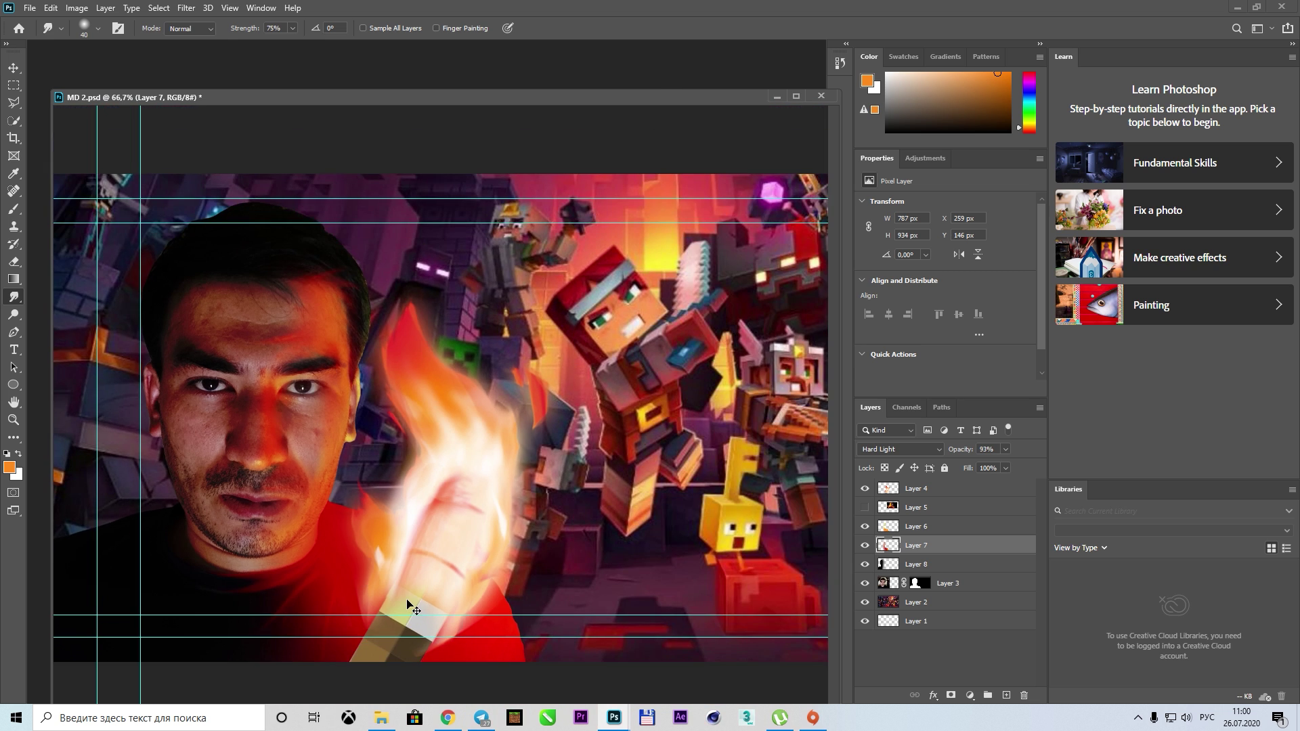
{"action": "scroll", "coordinate": [413, 610], "scroll_direction": "up", "scroll_amount": 2}
{"action": "scroll", "coordinate": [468, 499], "scroll_direction": "up", "scroll_amount": 2}
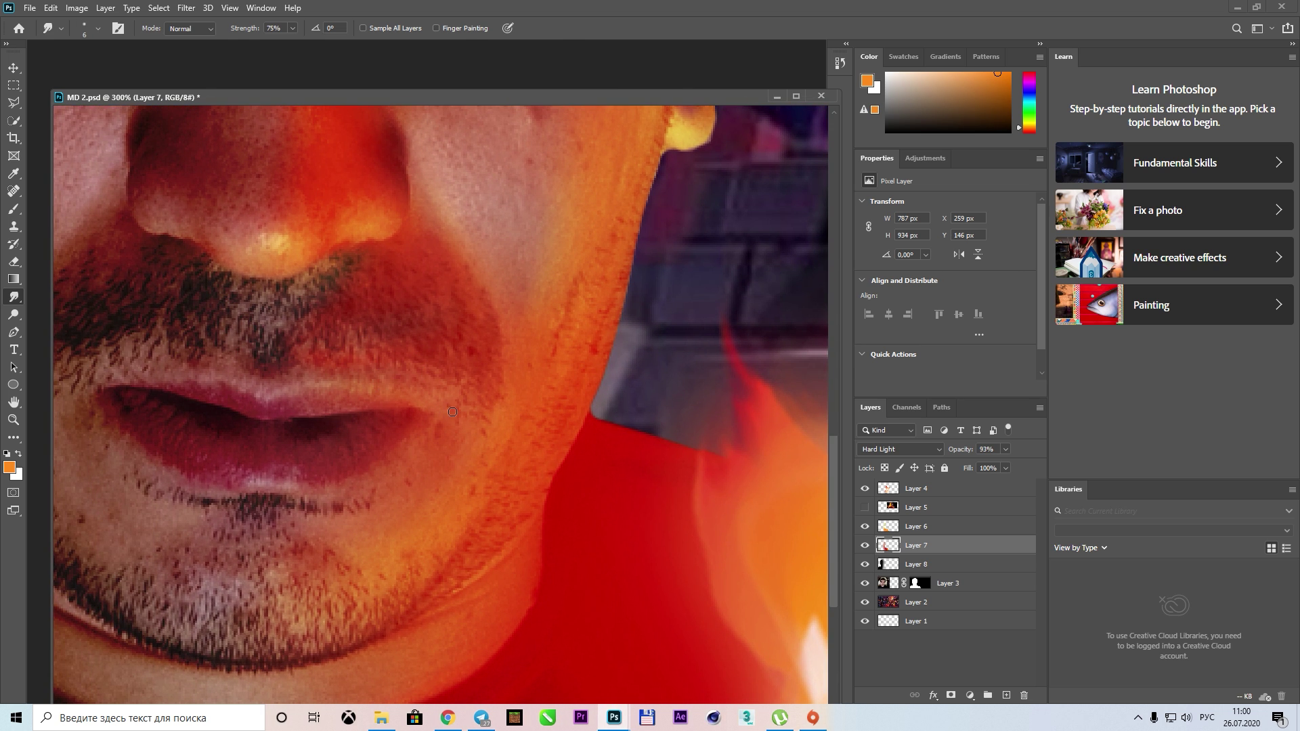
{"action": "key", "text": "ctrl+0"}
{"action": "key", "text": "ctrl+minus"}
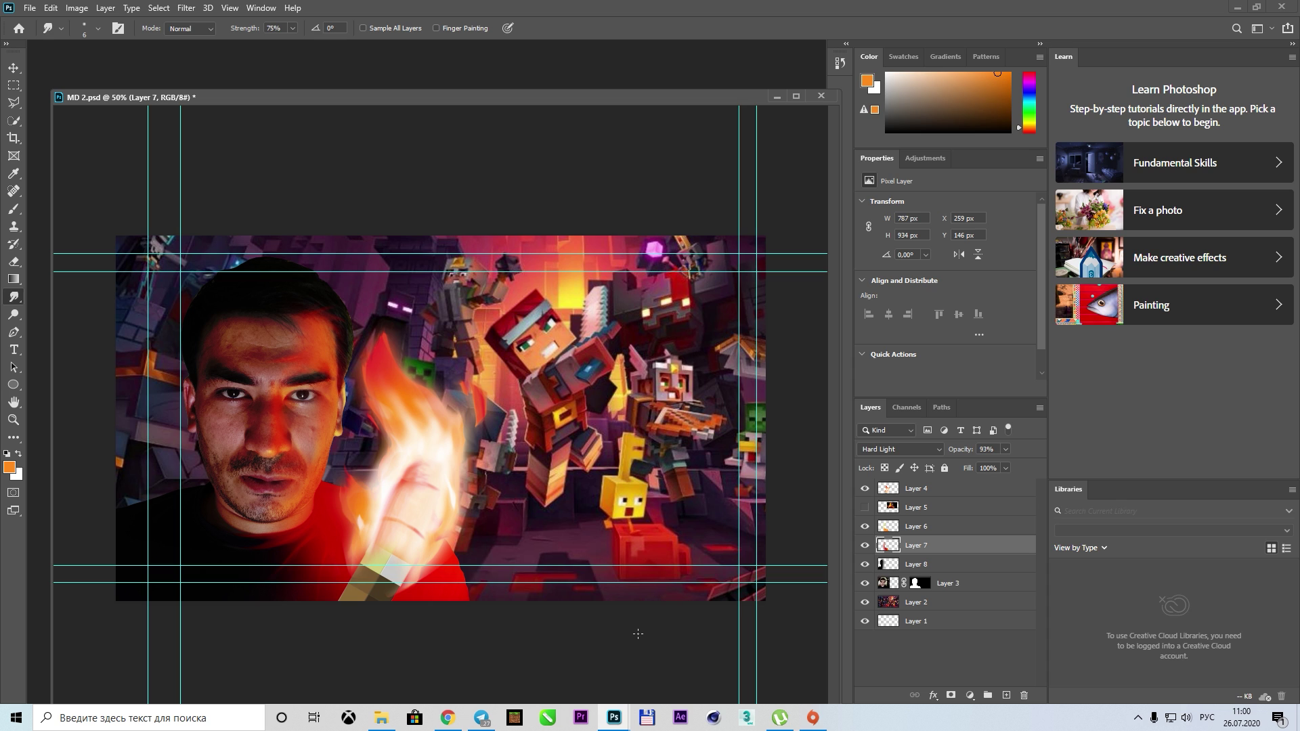
{"action": "key", "text": "ctrl+plus"}
Create Layer 9 above Layer 8 and set up a soft brush
{"action": "key", "text": "alt+bracketleft"}
{"action": "key", "text": "ctrl+shift+alt+n"}
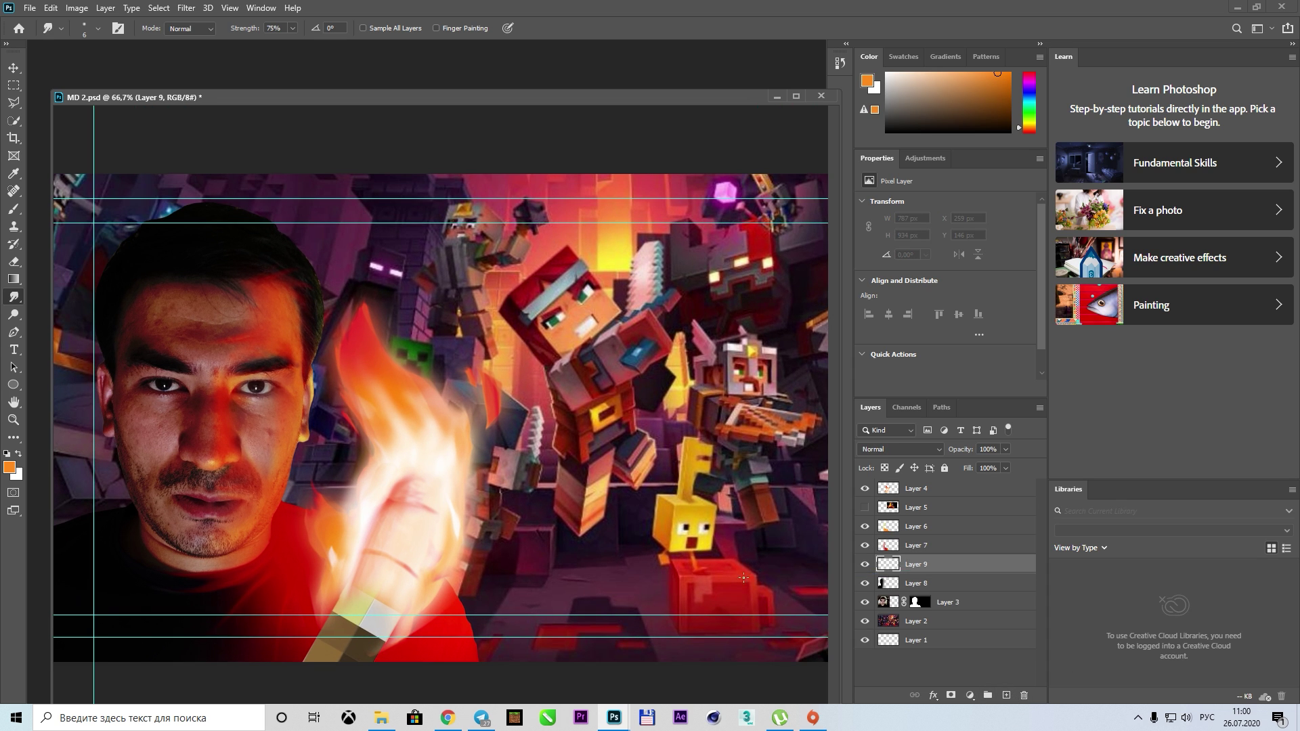
{"action": "left_click", "coordinate": [14, 209]}
{"action": "key", "text": "x"}
{"action": "right_click", "coordinate": [163, 335]}
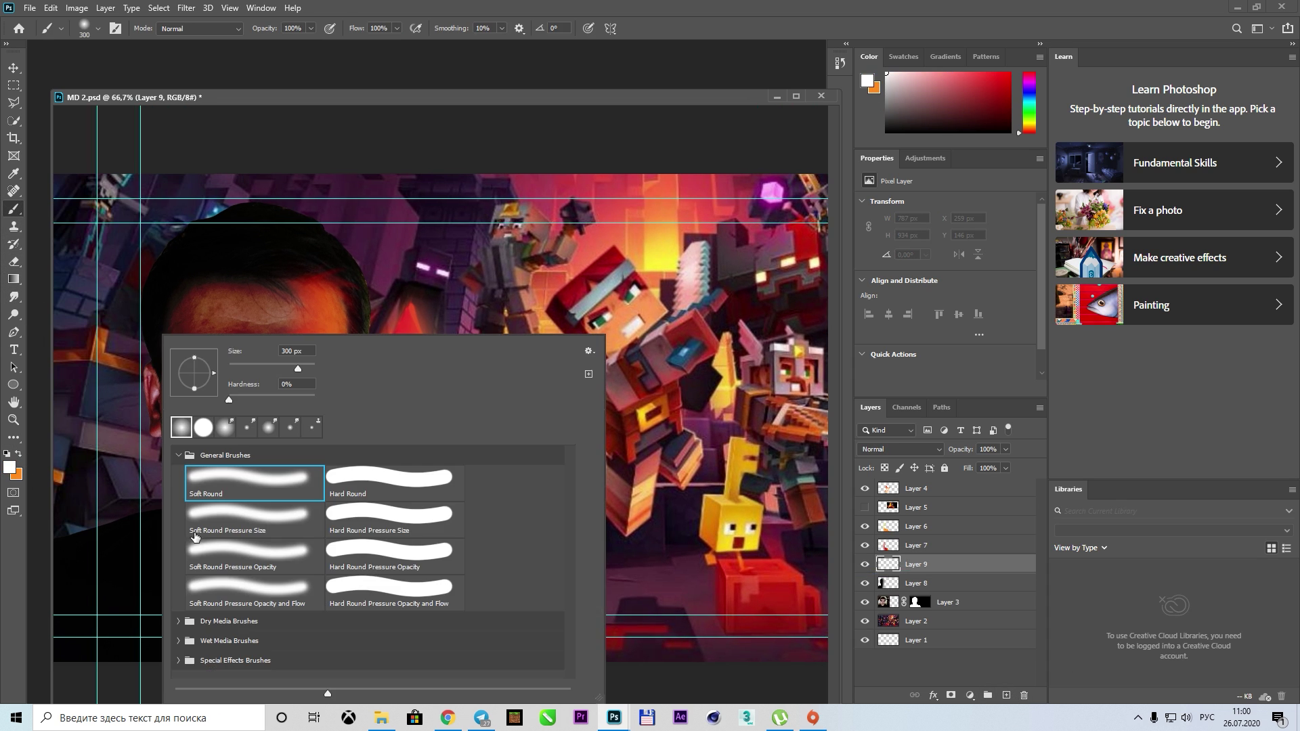
{"action": "key", "text": "Escape"}
Select the person's silhouette from its mask, test a white edge stroke, then undo it
{"action": "left_click", "coordinate": [917, 603], "text": "ctrl"}
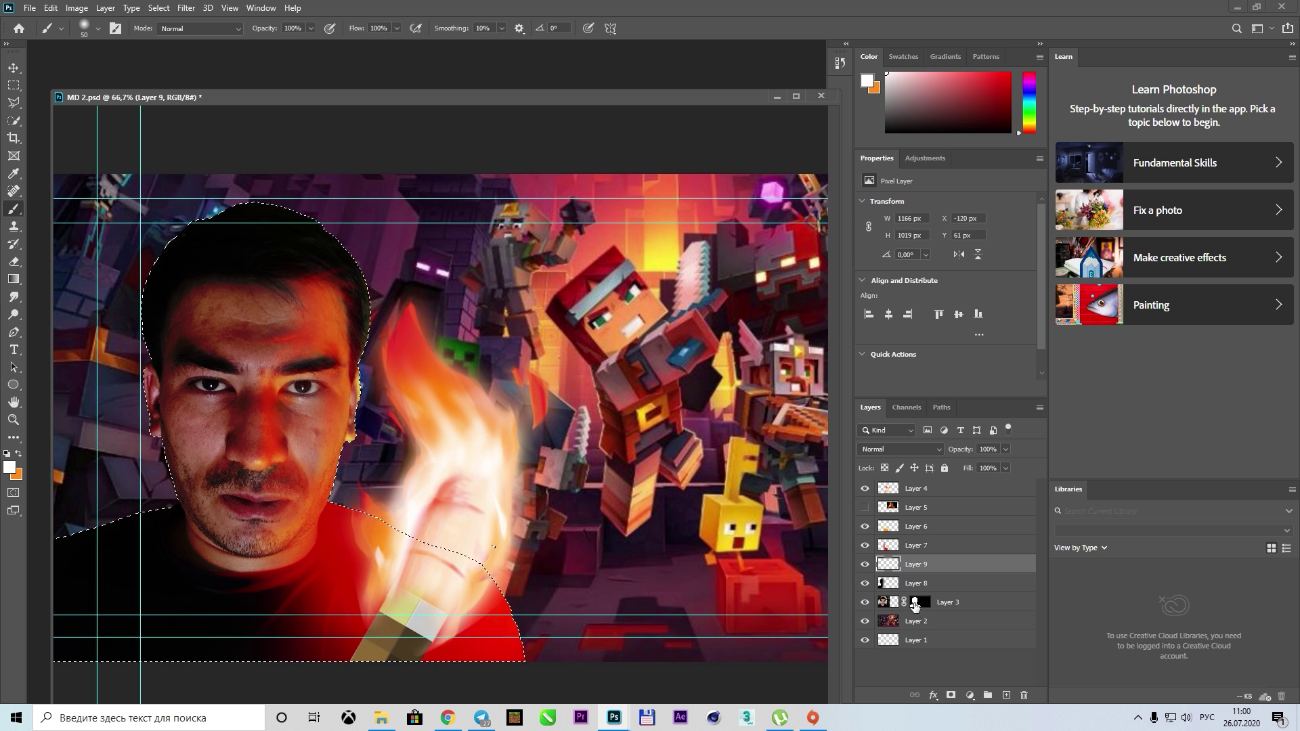
{"action": "mouse_move", "coordinate": [52, 668]}
{"action": "left_mouse_down"}
{"action": "mouse_move", "coordinate": [28, 668]}
{"action": "mouse_move", "coordinate": [164, 537]}
{"action": "mouse_move", "coordinate": [291, 489]}
{"action": "mouse_move", "coordinate": [286, 428]}
{"action": "left_mouse_up"}
{"action": "key", "text": "ctrl+z"}
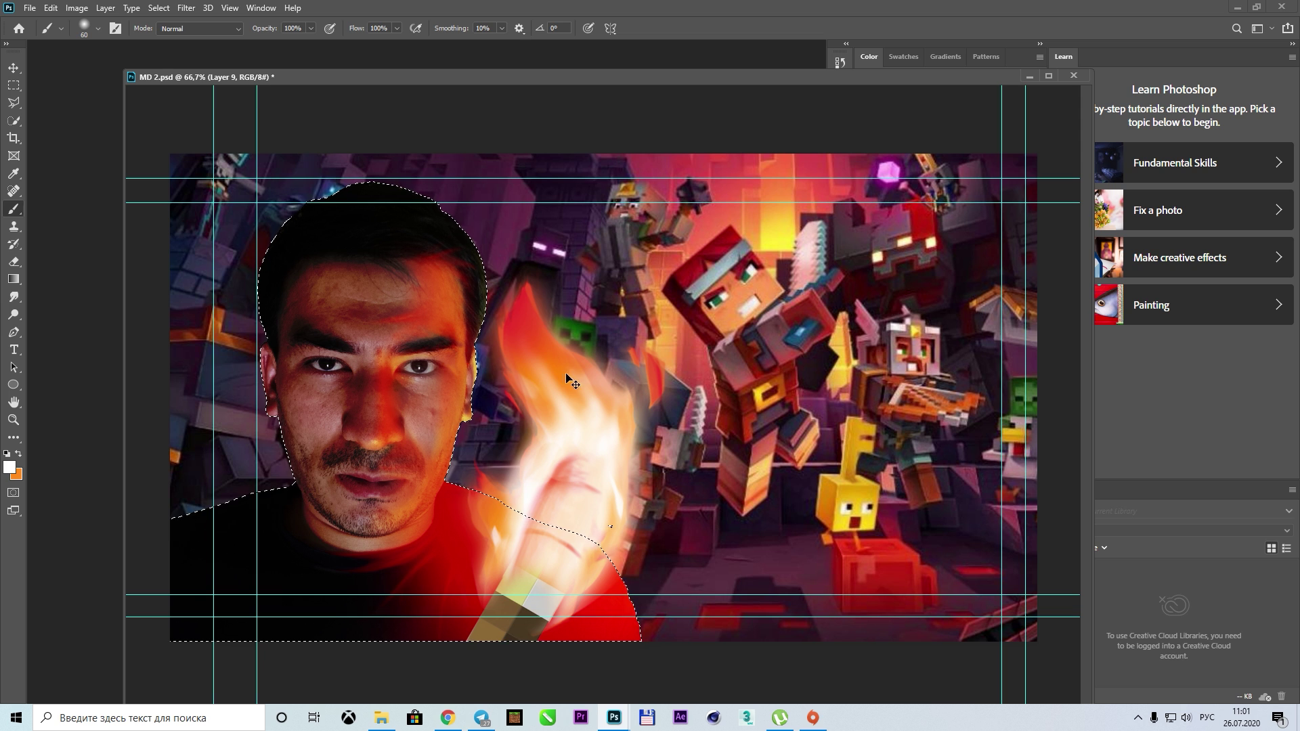
{"action": "key", "text": "F6"}
Set the foreground paint colour to a bright blue
{"action": "left_click", "coordinate": [8, 467]}
{"action": "left_click_drag", "start_coordinate": [1001, 590], "coordinate": [1001, 495]}
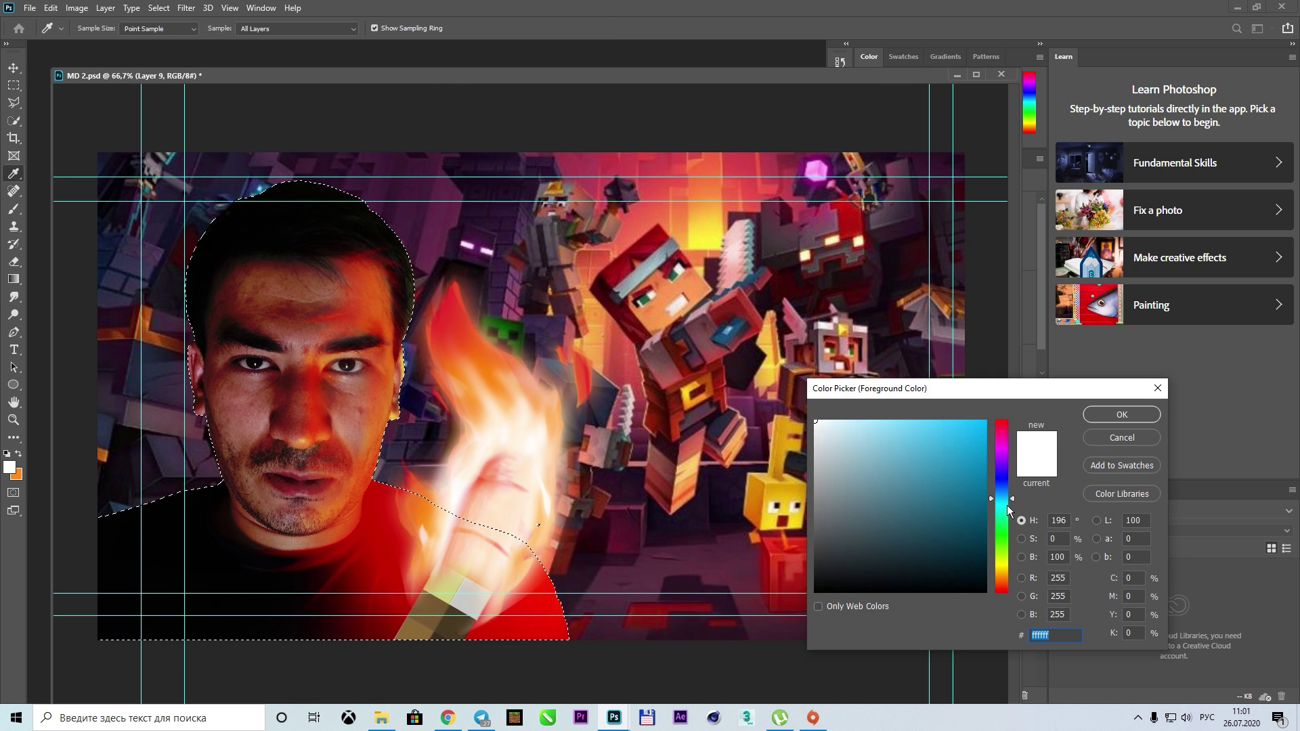
{"action": "left_click", "coordinate": [961, 439]}
{"action": "left_click", "coordinate": [1122, 415]}
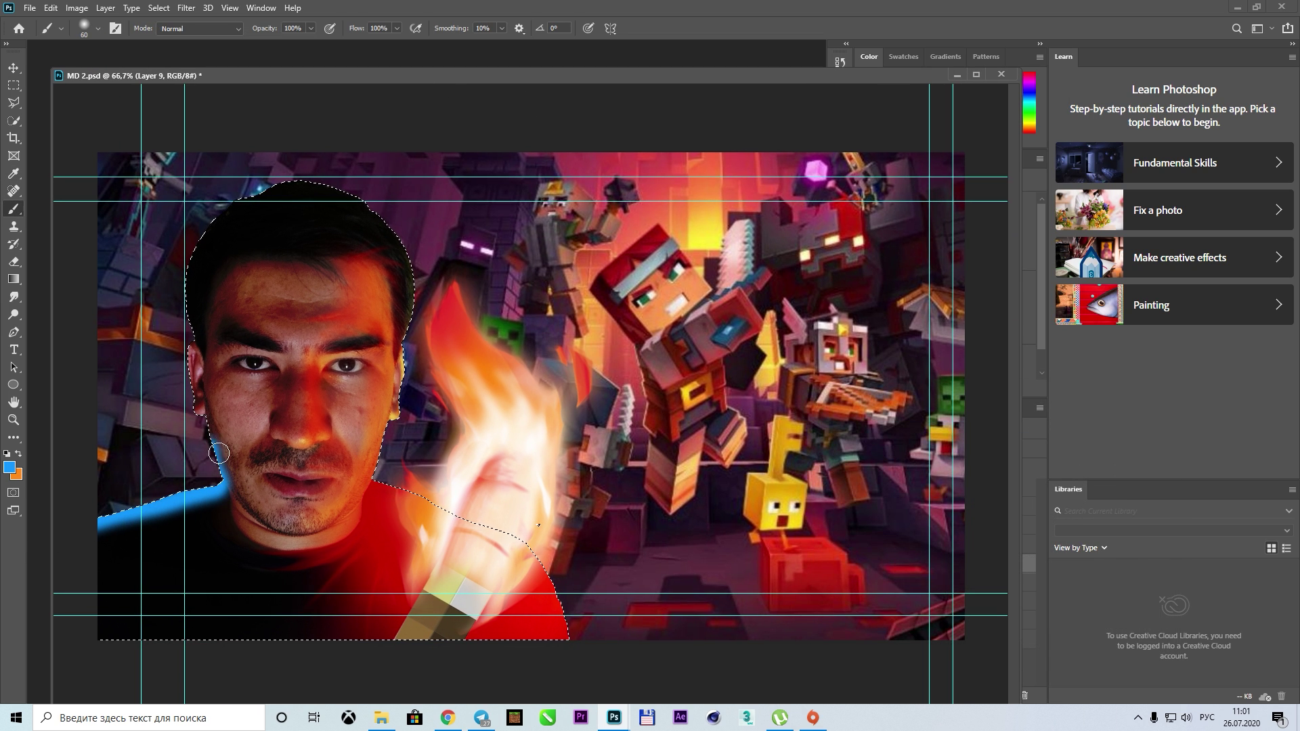
Paint blue glow strokes around the head outline, left temple, cheek edge and jaw
{"action": "left_click_drag", "start_coordinate": [198, 342], "coordinate": [216, 378]}
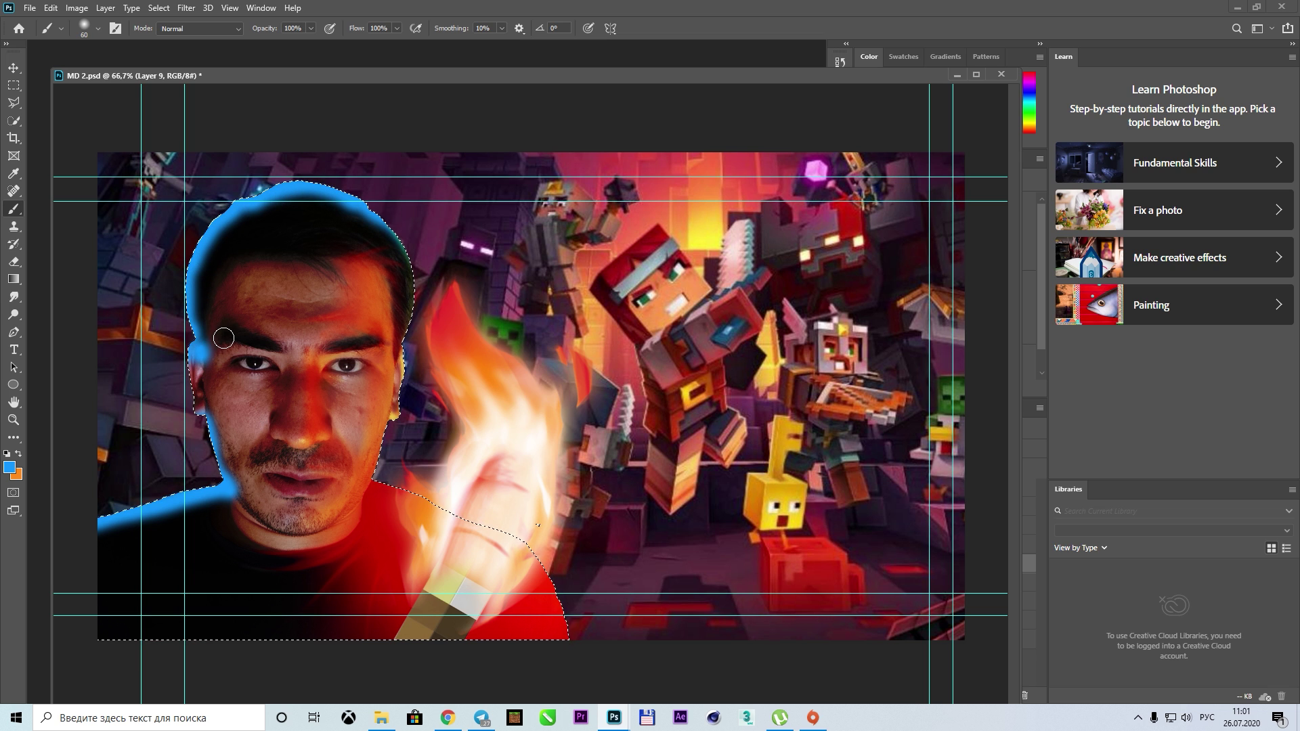
{"action": "left_click_drag", "start_coordinate": [219, 317], "coordinate": [232, 305]}
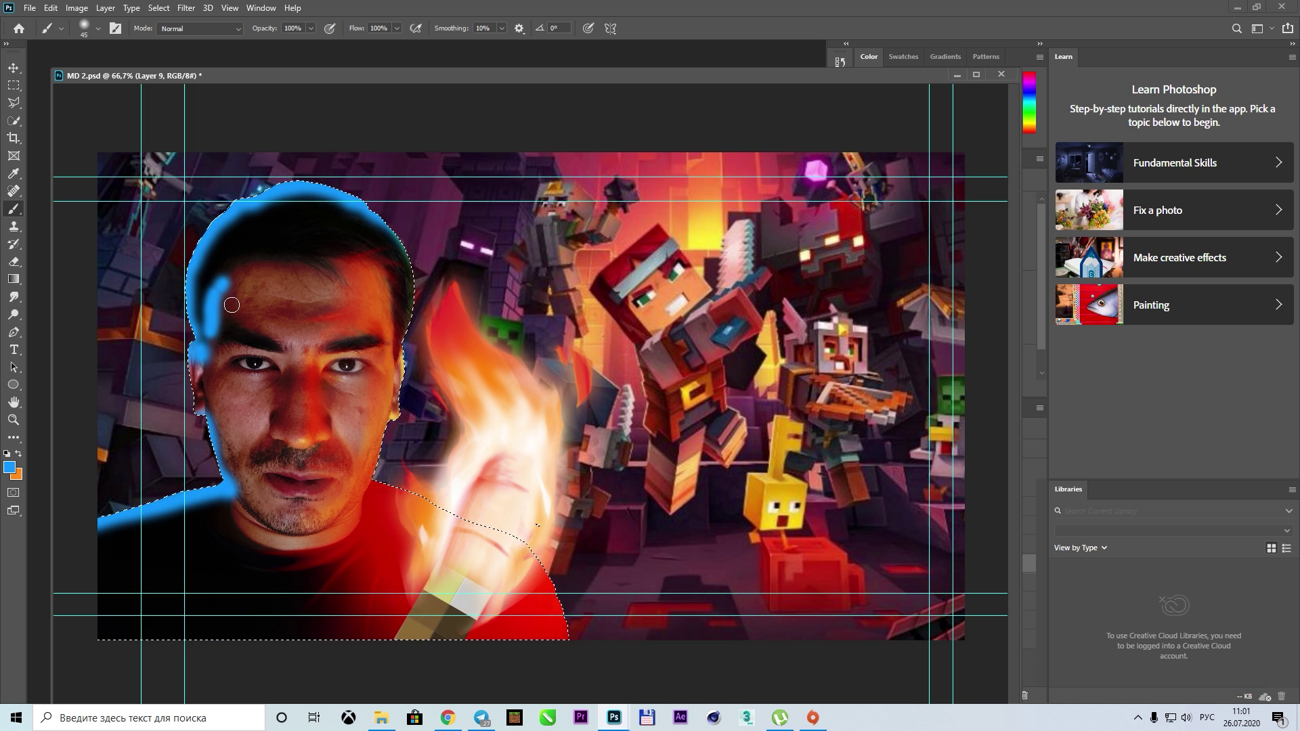
{"action": "left_click_drag", "start_coordinate": [231, 414], "coordinate": [224, 516]}
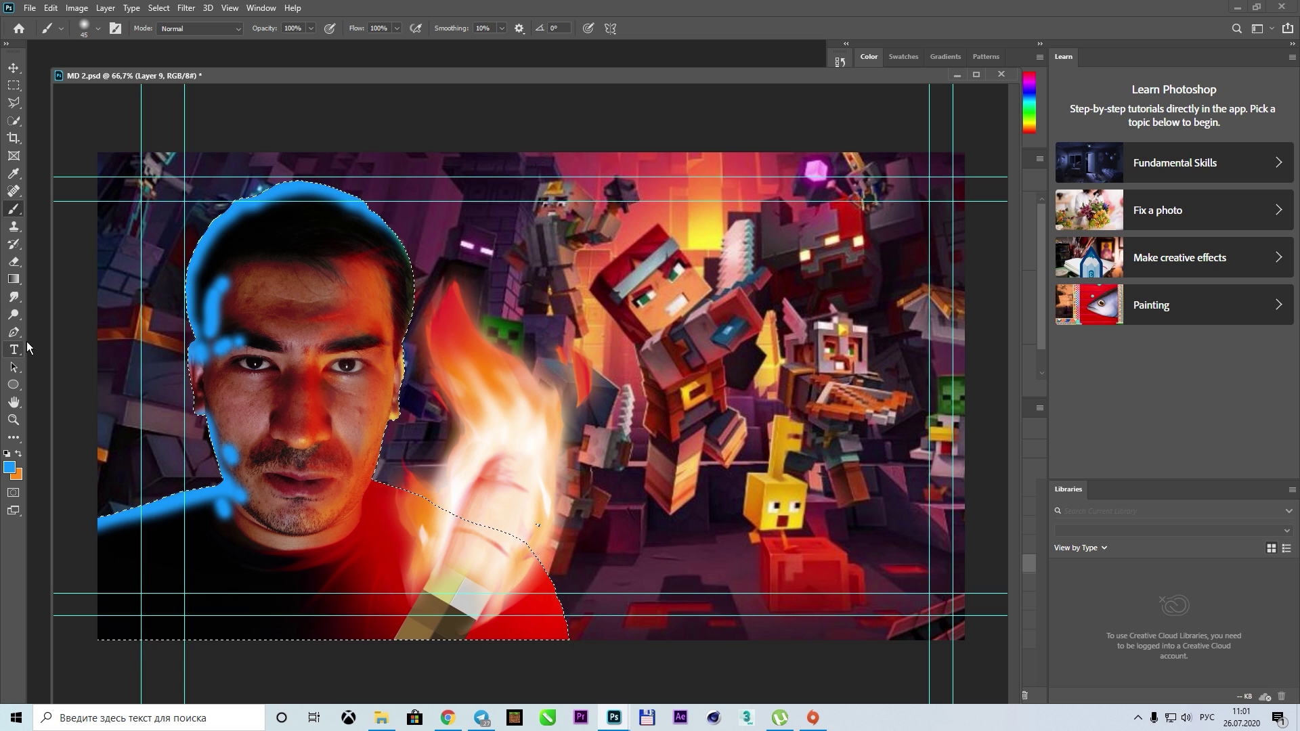
{"action": "left_click", "coordinate": [14, 296]}
{"action": "scroll", "coordinate": [493, 538], "scroll_direction": "up", "scroll_amount": 1}
{"action": "left_click_drag", "start_coordinate": [493, 538], "coordinate": [646, 558]}
Erase blue glow from the shoulder, chin, neck and forehead with an enlarged 100% eraser
{"action": "key", "text": "e"}
{"action": "right_click", "coordinate": [298, 335]}
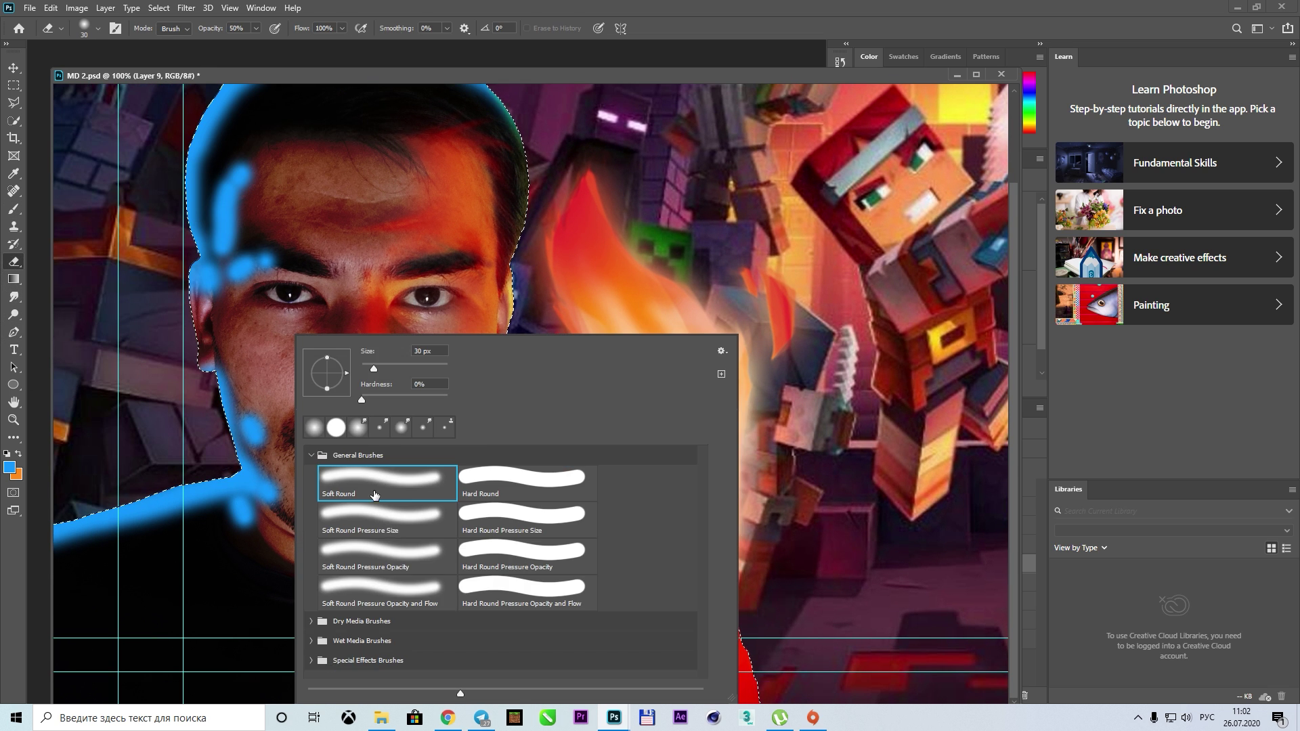
{"action": "key", "text": "Escape"}
{"action": "key", "text": "bracketright"}
{"action": "key", "text": "bracketright"}
{"action": "key", "text": "bracketright"}
{"action": "mouse_move", "coordinate": [60, 535]}
{"action": "left_mouse_down"}
{"action": "mouse_move", "coordinate": [237, 489]}
{"action": "mouse_move", "coordinate": [82, 530]}
{"action": "left_mouse_up"}
{"action": "key", "text": "0"}
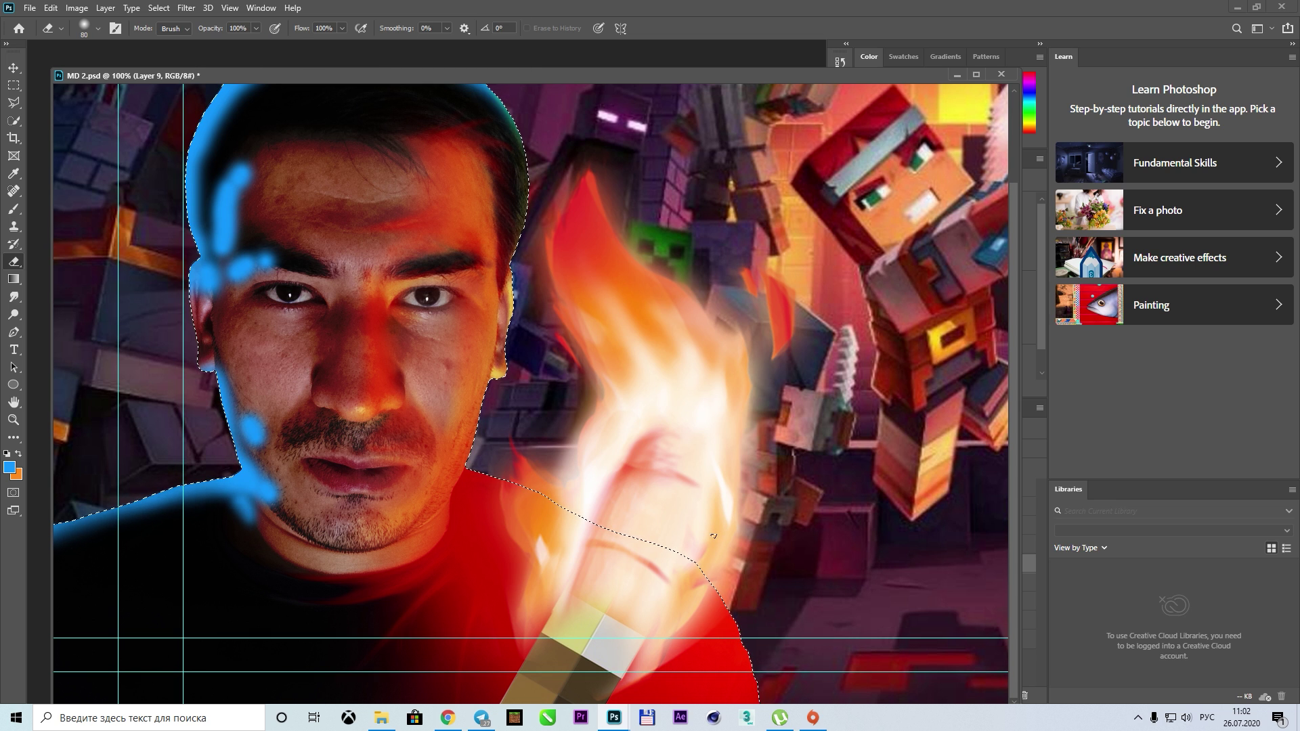
{"action": "left_click_drag", "start_coordinate": [250, 406], "coordinate": [243, 515]}
{"action": "scroll", "coordinate": [531, 393], "scroll_direction": "up", "scroll_amount": 3}
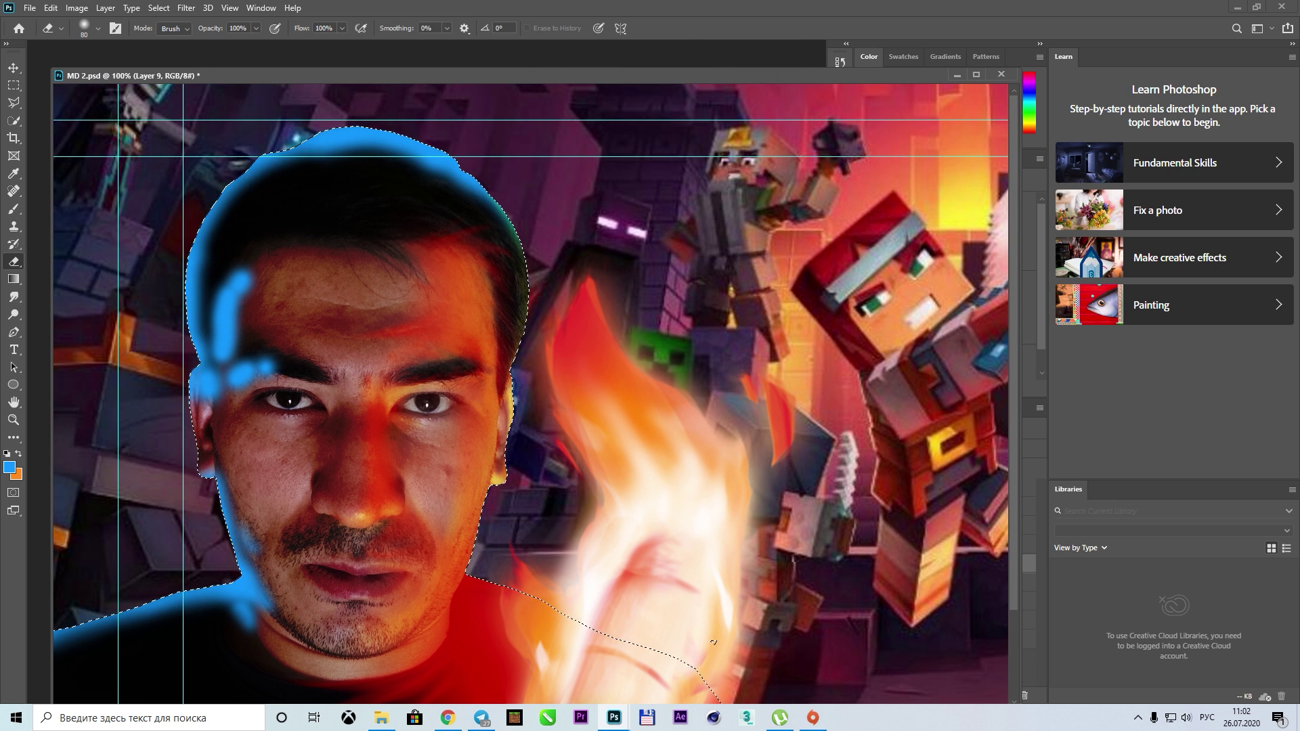
{"action": "left_click_drag", "start_coordinate": [376, 139], "coordinate": [252, 378]}
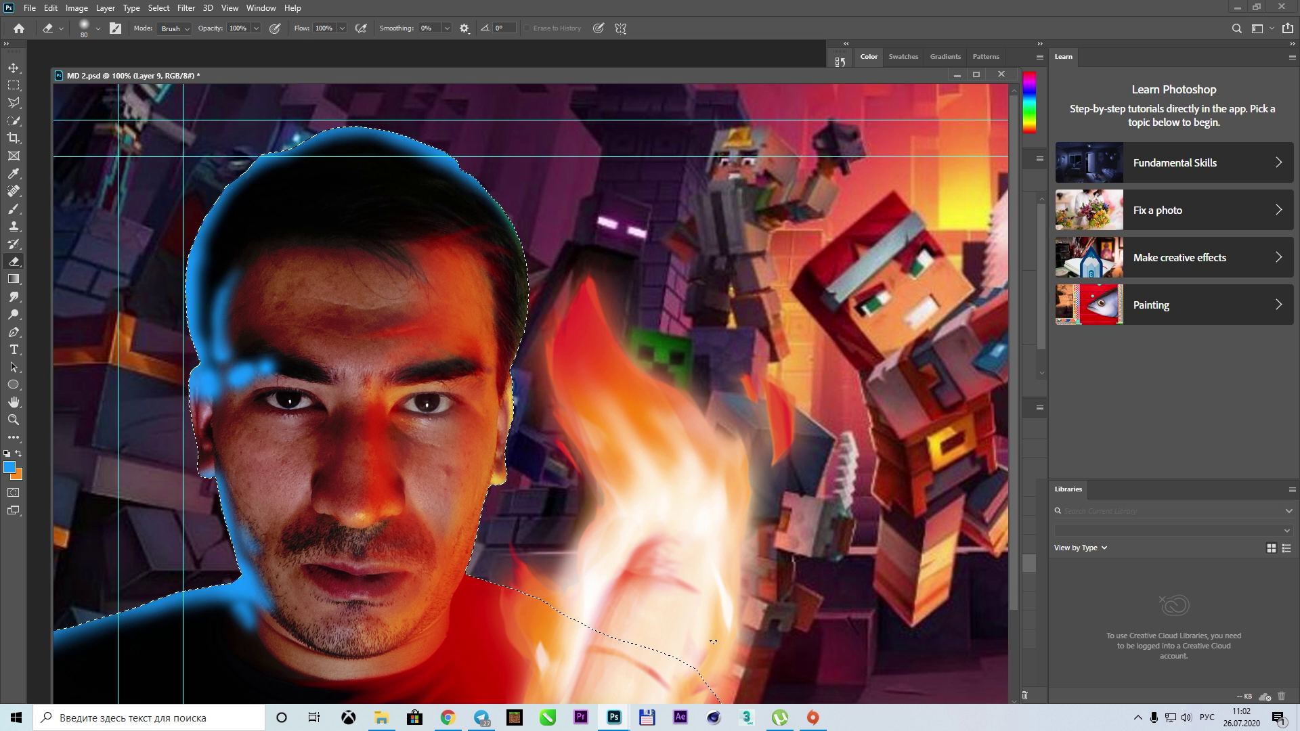
{"action": "scroll", "coordinate": [531, 392], "scroll_direction": "down", "scroll_amount": 3}
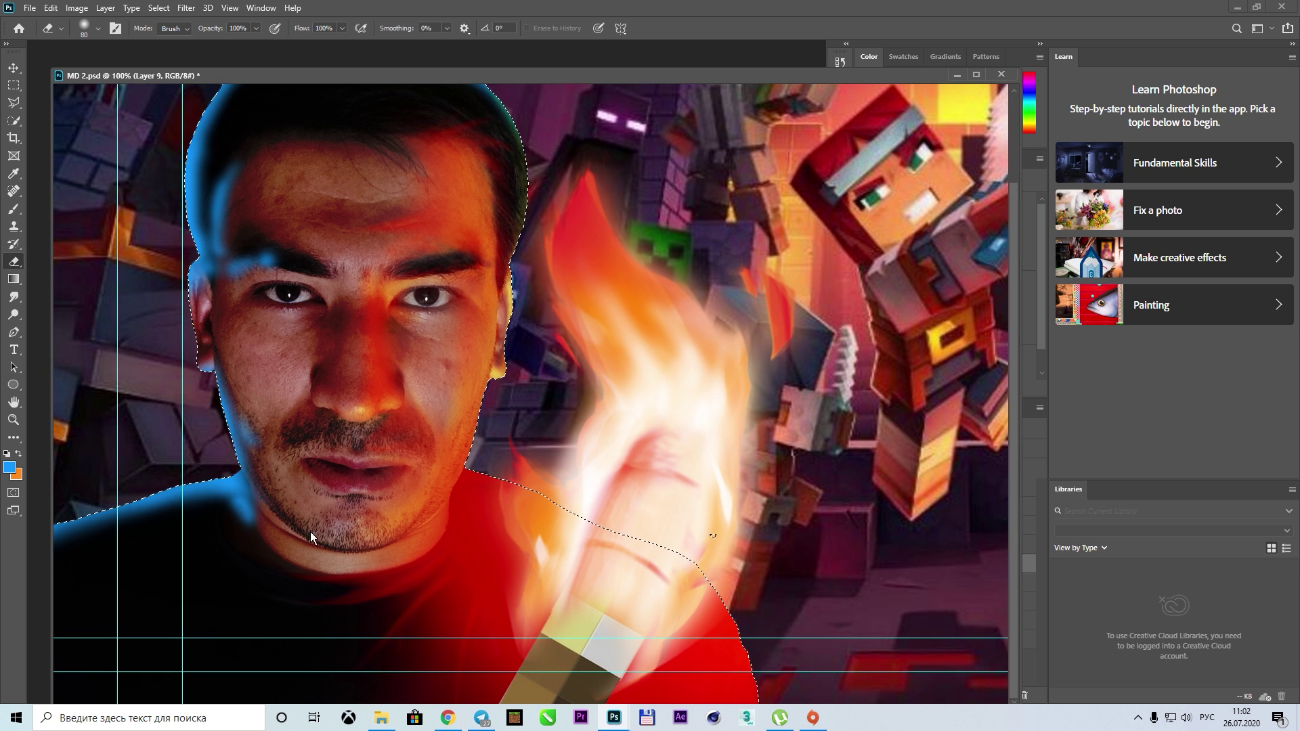
Smudge blue streaks down from the blue band toward the jaw and along its crease
{"action": "key", "text": "r"}
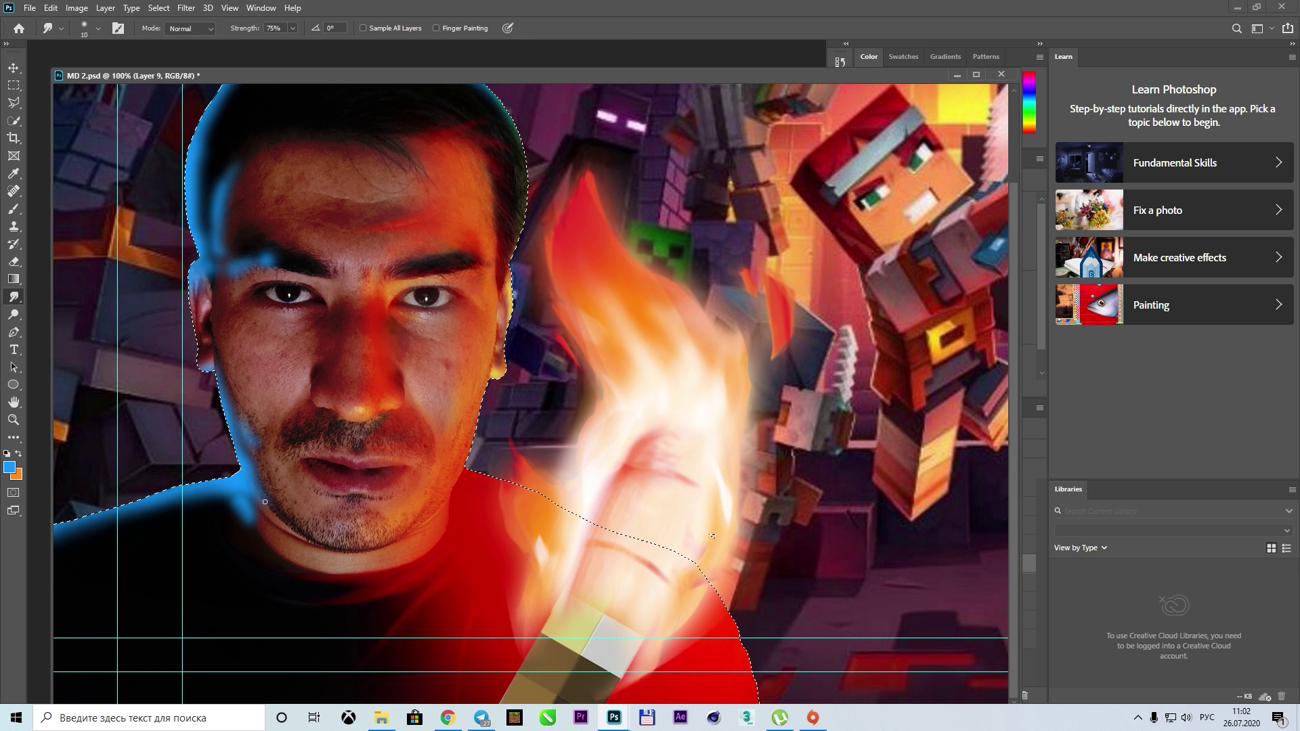
{"action": "scroll", "coordinate": [266, 618], "scroll_direction": "up", "scroll_amount": 3}
{"action": "scroll", "coordinate": [627, 526], "scroll_direction": "up", "scroll_amount": 2}
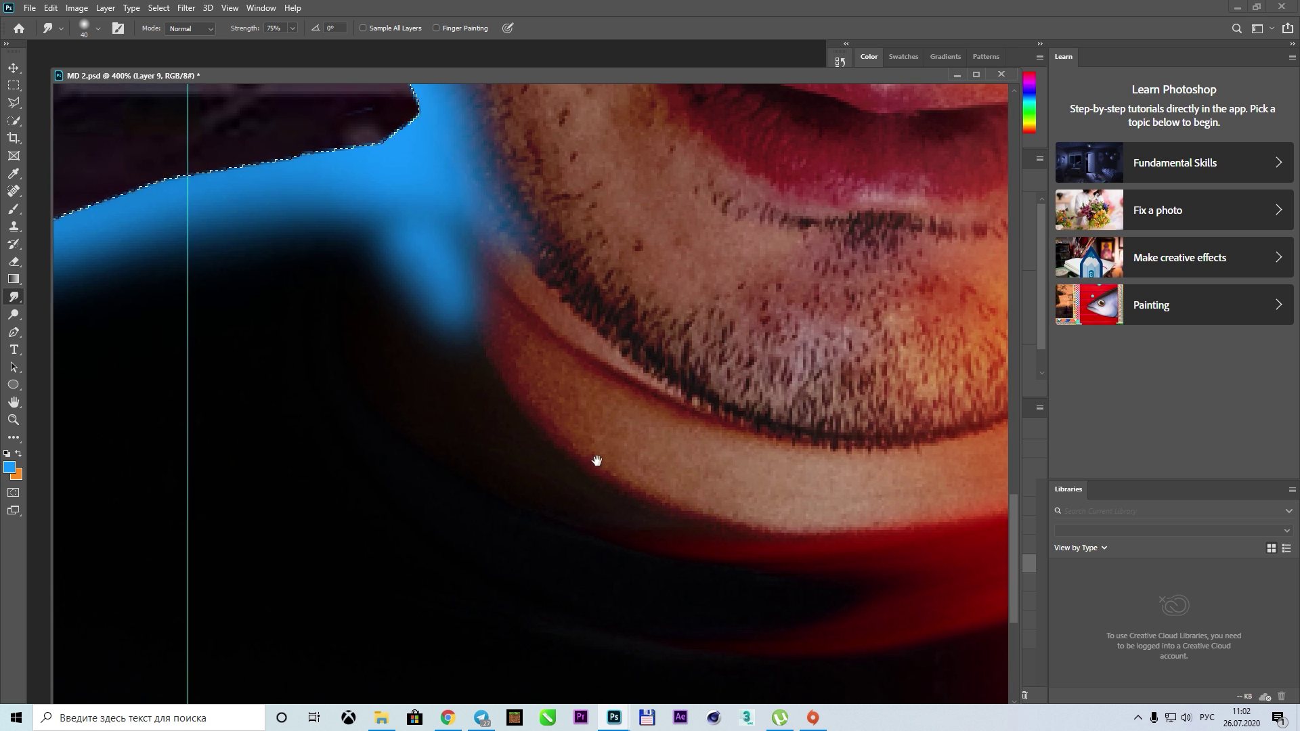
{"action": "left_click_drag", "start_coordinate": [356, 271], "coordinate": [359, 352]}
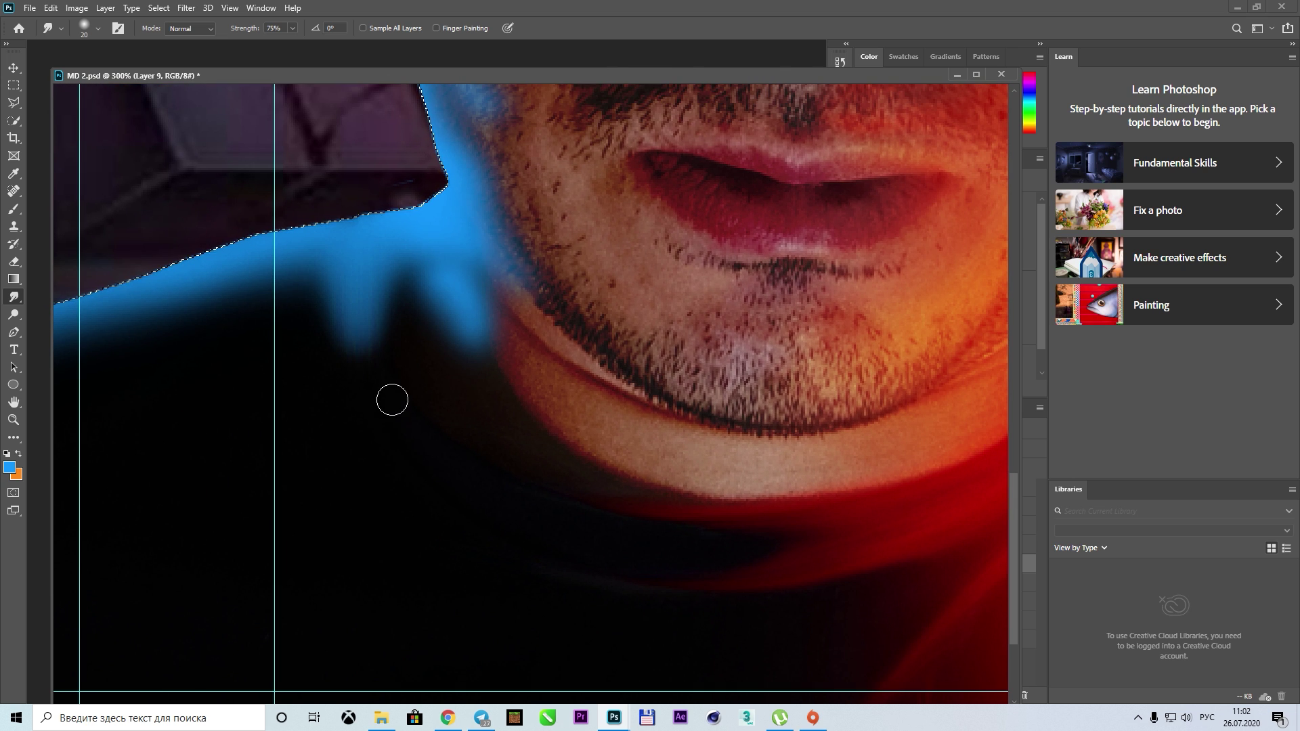
{"action": "left_click_drag", "start_coordinate": [393, 400], "coordinate": [396, 431]}
{"action": "mouse_move", "coordinate": [369, 318]}
{"action": "left_mouse_down"}
{"action": "mouse_move", "coordinate": [406, 427]}
{"action": "mouse_move", "coordinate": [435, 465]}
{"action": "mouse_move", "coordinate": [528, 518]}
{"action": "mouse_move", "coordinate": [447, 552]}
{"action": "mouse_move", "coordinate": [569, 561]}
{"action": "left_mouse_up"}
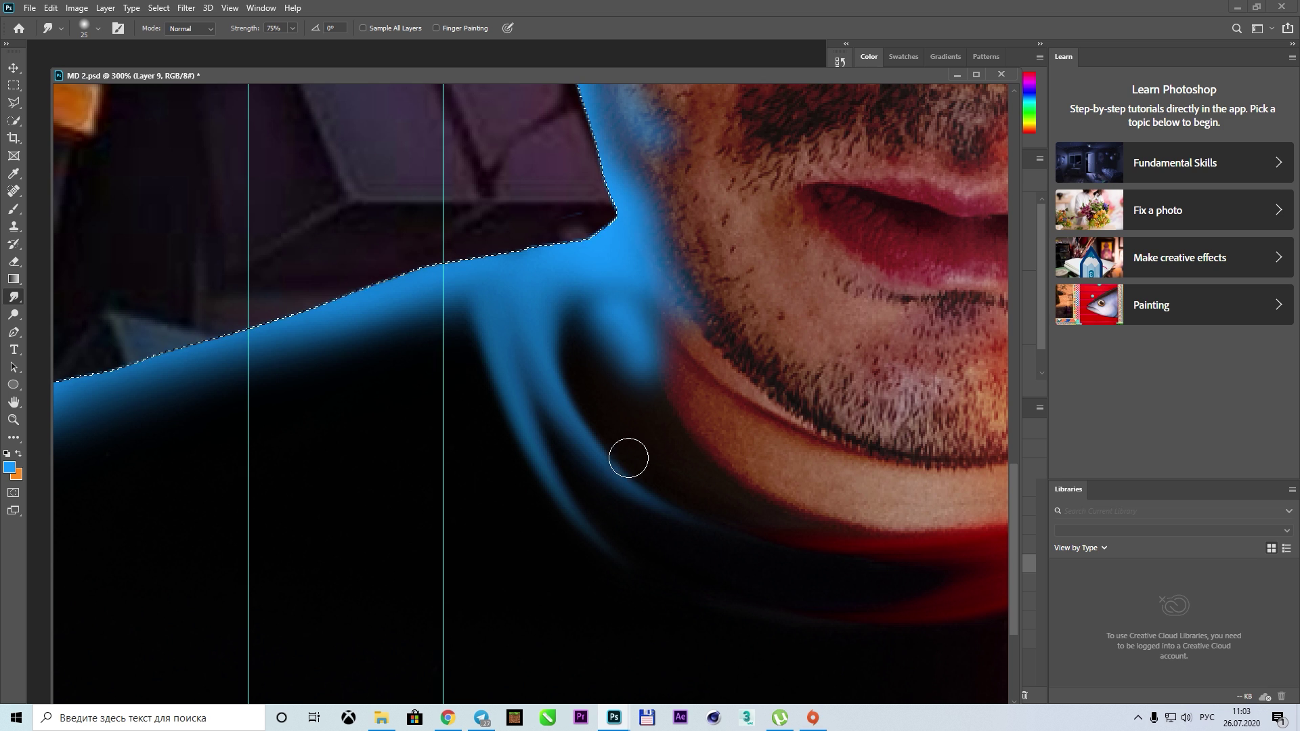
{"action": "left_click_drag", "start_coordinate": [686, 441], "coordinate": [556, 421]}
{"action": "key", "text": "]"}
{"action": "left_click_drag", "start_coordinate": [535, 308], "coordinate": [671, 427]}
{"action": "mouse_move", "coordinate": [554, 372]}
{"action": "left_mouse_down"}
{"action": "mouse_move", "coordinate": [624, 450]}
{"action": "mouse_move", "coordinate": [589, 571]}
{"action": "left_mouse_up"}
{"action": "mouse_move", "coordinate": [477, 328]}
{"action": "left_mouse_down"}
{"action": "mouse_move", "coordinate": [803, 567]}
{"action": "mouse_move", "coordinate": [813, 479]}
{"action": "left_mouse_up"}
Smudge more blue streaks along the jaw, undoing the stroke under the chin
{"action": "scroll", "coordinate": [813, 479], "scroll_direction": "up", "scroll_amount": 3}
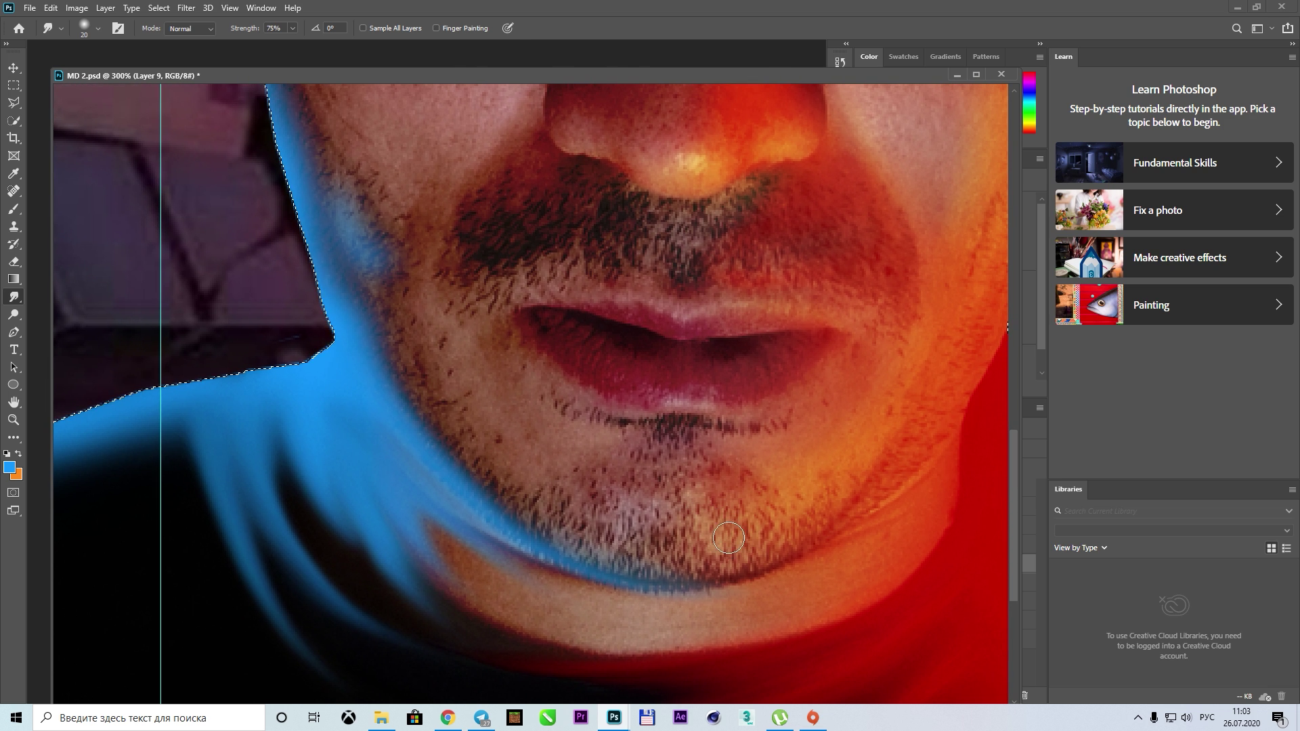
{"action": "key", "text": "["}
{"action": "key", "text": "["}
{"action": "key", "text": "["}
{"action": "scroll", "coordinate": [624, 529], "scroll_direction": "up", "scroll_amount": 2}
{"action": "left_click_drag", "start_coordinate": [466, 449], "coordinate": [523, 595]}
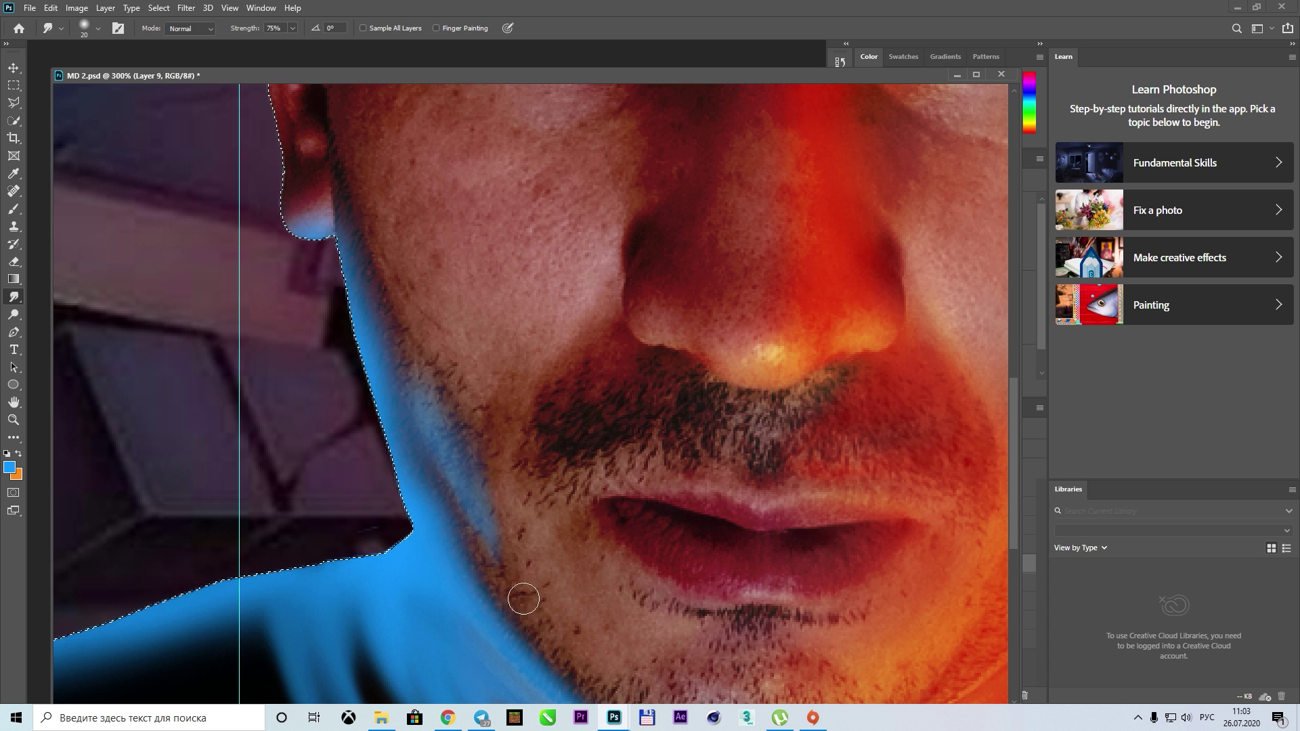
{"action": "key", "text": "]"}
{"action": "key", "text": "]"}
{"action": "left_click_drag", "start_coordinate": [560, 545], "coordinate": [481, 352]}
{"action": "key", "text": "ctrl+z"}
Smudge the blue edge along the cheek and from the ear down to the jaw
{"action": "key", "text": "e"}
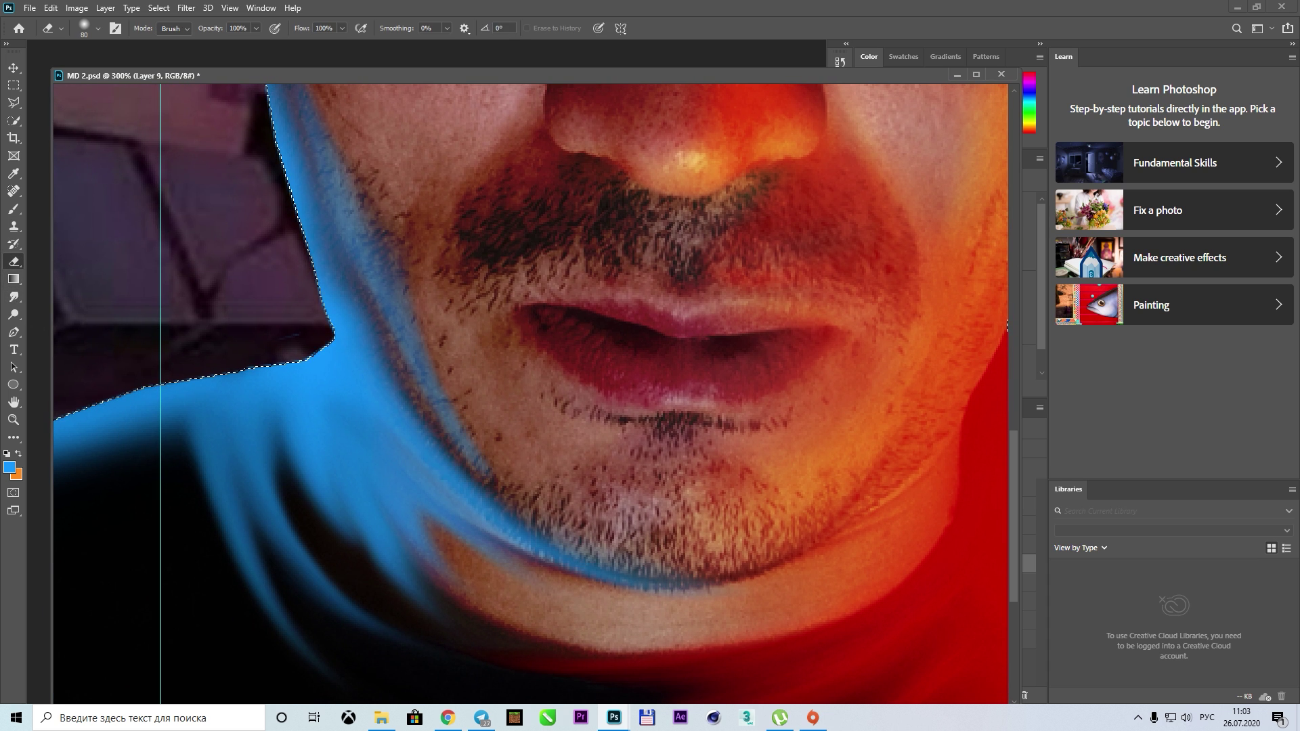
{"action": "key", "text": "bracketleft"}
{"action": "scroll", "coordinate": [548, 555], "scroll_direction": "up", "scroll_amount": 5}
{"action": "scroll", "coordinate": [539, 545], "scroll_direction": "left", "scroll_amount": 1}
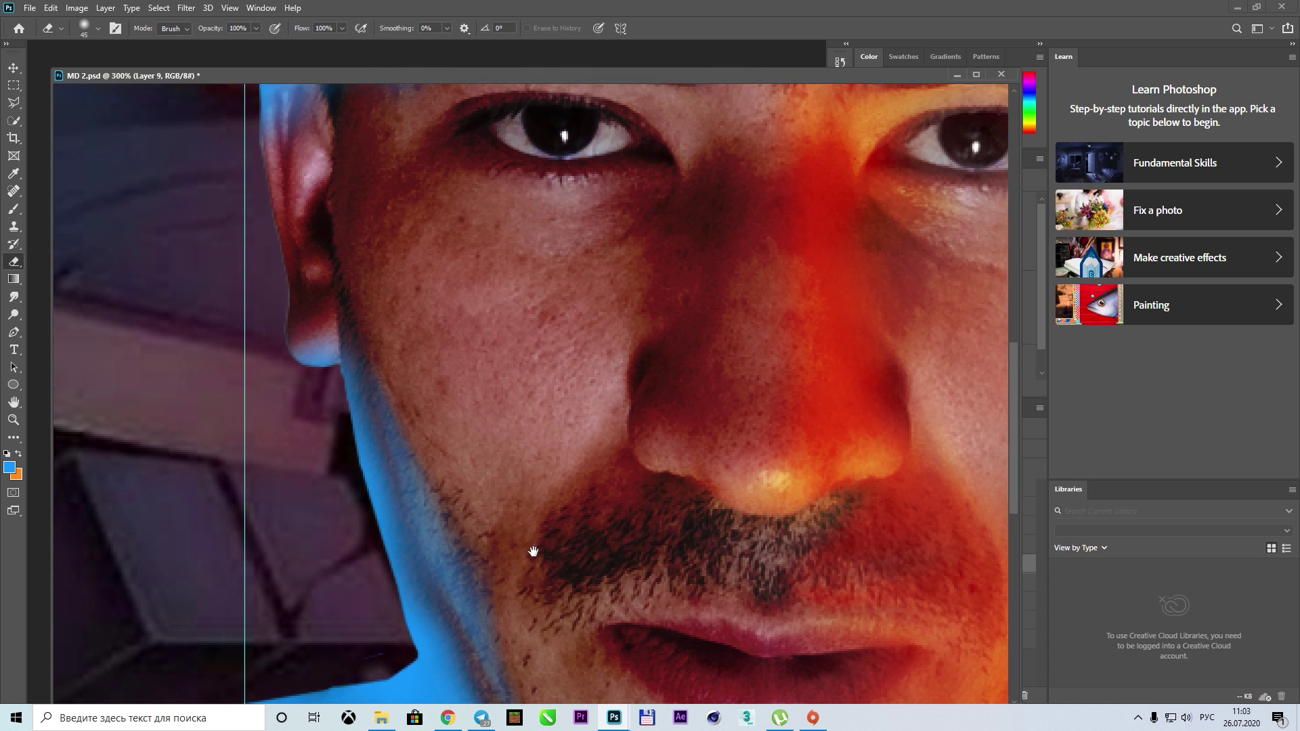
{"action": "left_click", "coordinate": [14, 297]}
{"action": "scroll", "coordinate": [407, 512], "scroll_direction": "up", "scroll_amount": 2}
{"action": "mouse_move", "coordinate": [406, 511]}
{"action": "left_mouse_down"}
{"action": "mouse_move", "coordinate": [392, 311]}
{"action": "mouse_move", "coordinate": [398, 406]}
{"action": "left_mouse_up"}
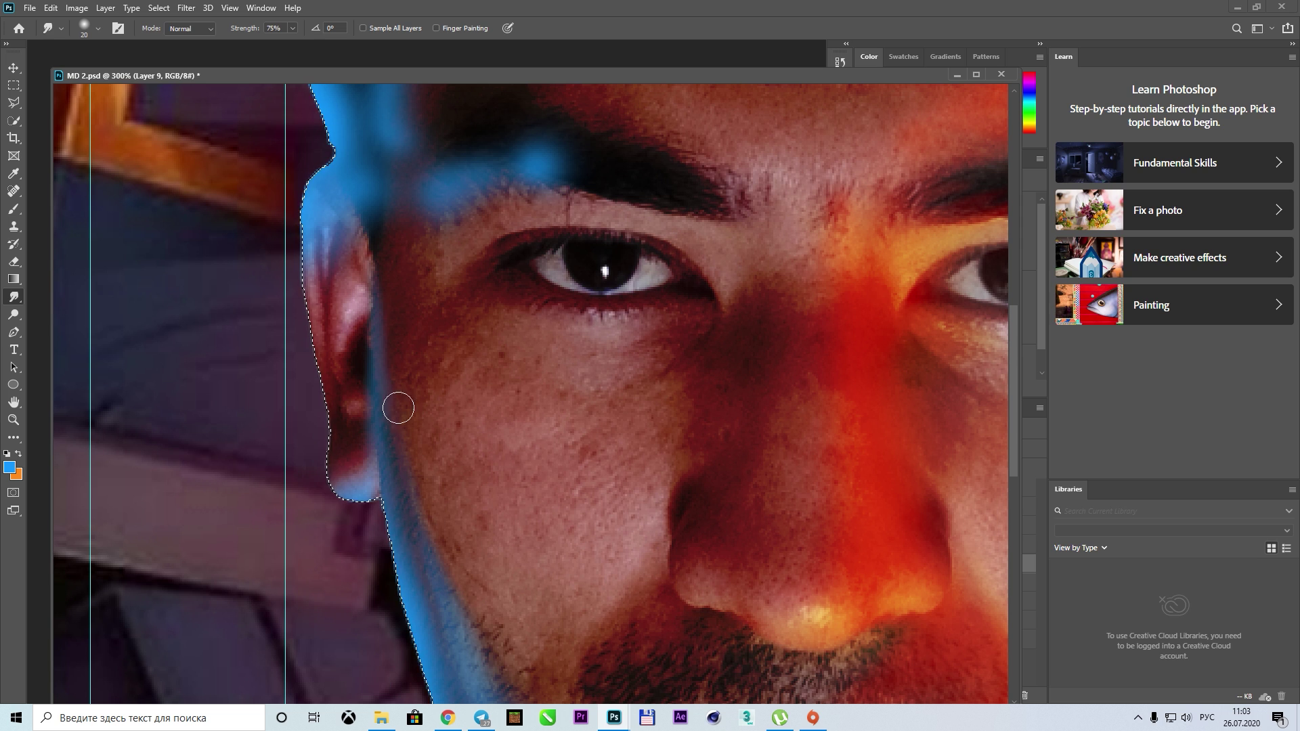
{"action": "scroll", "coordinate": [344, 357], "scroll_direction": "left", "scroll_amount": 1}
{"action": "mouse_move", "coordinate": [344, 357]}
{"action": "left_mouse_down"}
{"action": "mouse_move", "coordinate": [343, 592]}
{"action": "mouse_move", "coordinate": [357, 545]}
{"action": "mouse_move", "coordinate": [371, 576]}
{"action": "mouse_move", "coordinate": [342, 447]}
{"action": "mouse_move", "coordinate": [339, 531]}
{"action": "left_mouse_up"}
Smudge blue spikes up from the hairline and streaks across the left forehead
{"action": "scroll", "coordinate": [345, 407], "scroll_direction": "up", "scroll_amount": 2}
{"action": "scroll", "coordinate": [345, 407], "scroll_direction": "right", "scroll_amount": 1}
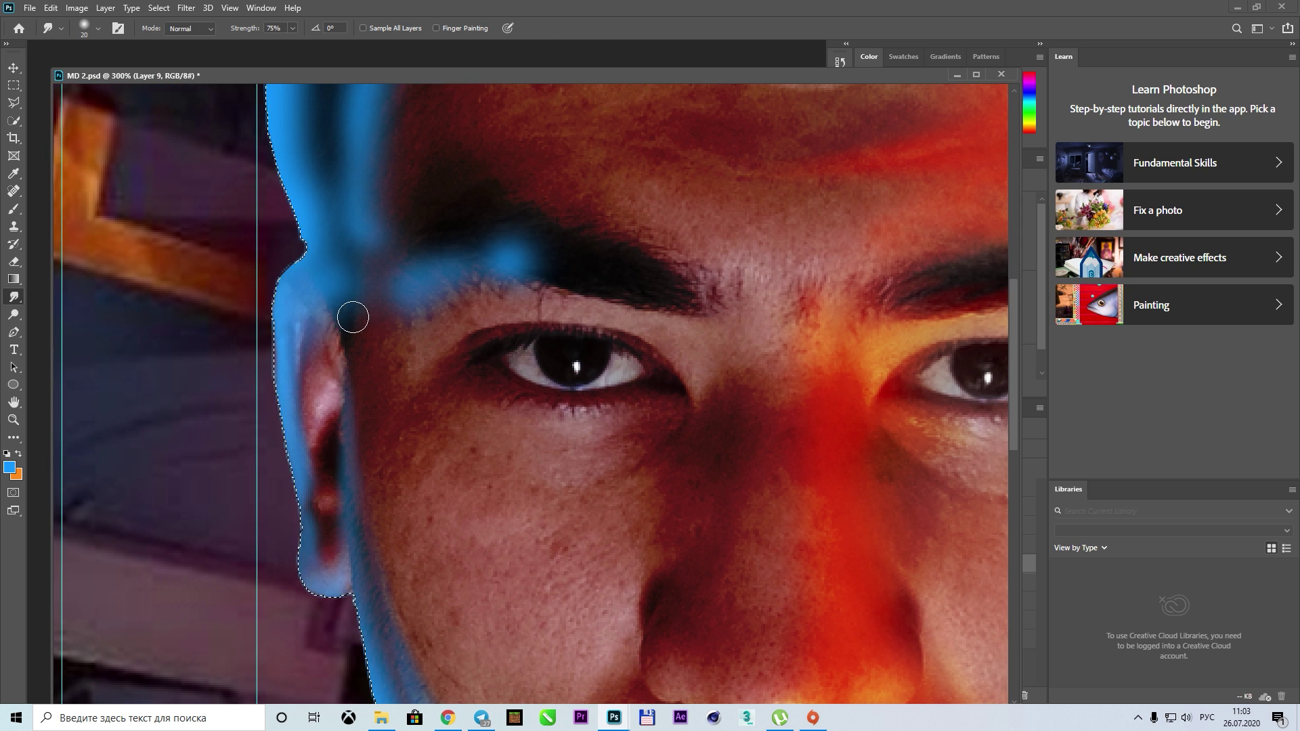
{"action": "scroll", "coordinate": [338, 447], "scroll_direction": "up", "scroll_amount": 5}
{"action": "scroll", "coordinate": [338, 447], "scroll_direction": "right", "scroll_amount": 1}
{"action": "key", "text": "bracketright"}
{"action": "mouse_move", "coordinate": [304, 459]}
{"action": "left_mouse_down"}
{"action": "mouse_move", "coordinate": [450, 270]}
{"action": "mouse_move", "coordinate": [535, 243]}
{"action": "left_mouse_up"}
{"action": "left_click_drag", "start_coordinate": [325, 409], "coordinate": [386, 299]}
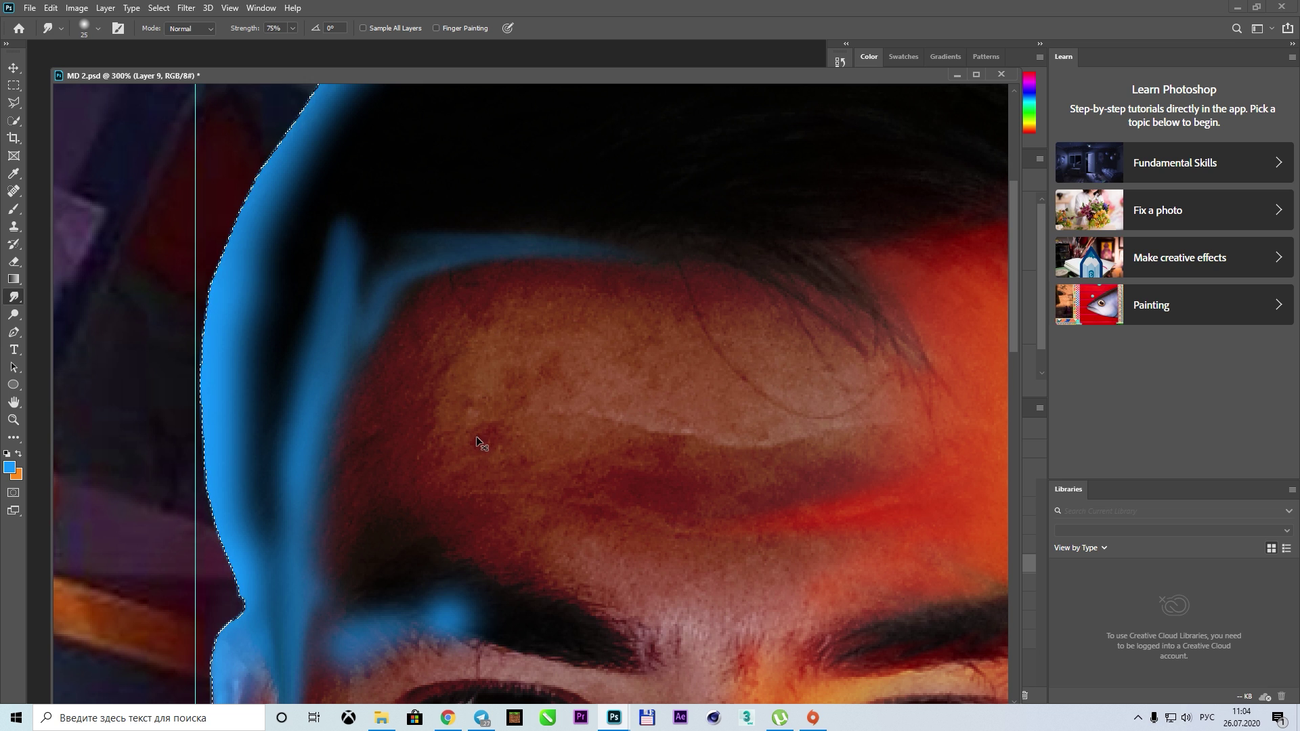
{"action": "left_click_drag", "start_coordinate": [367, 467], "coordinate": [420, 291]}
{"action": "key", "text": "bracketleft"}
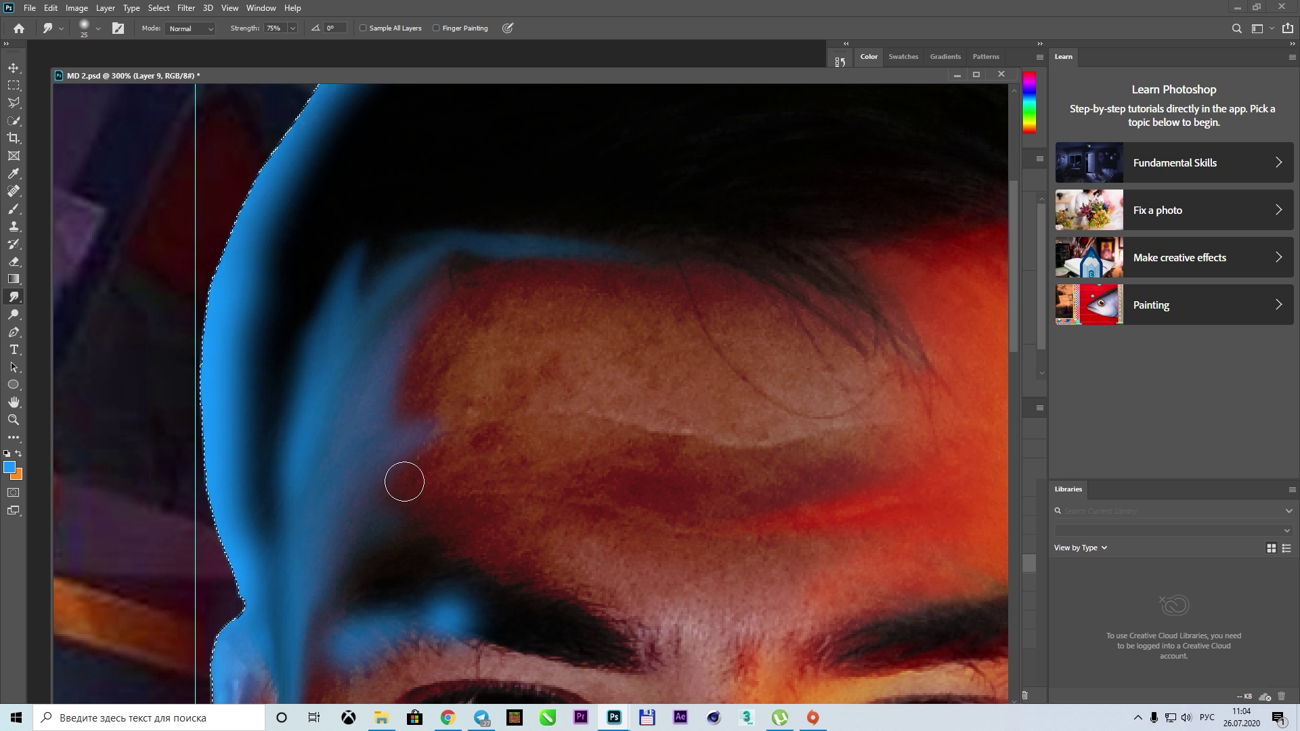
{"action": "left_click_drag", "start_coordinate": [393, 413], "coordinate": [576, 416]}
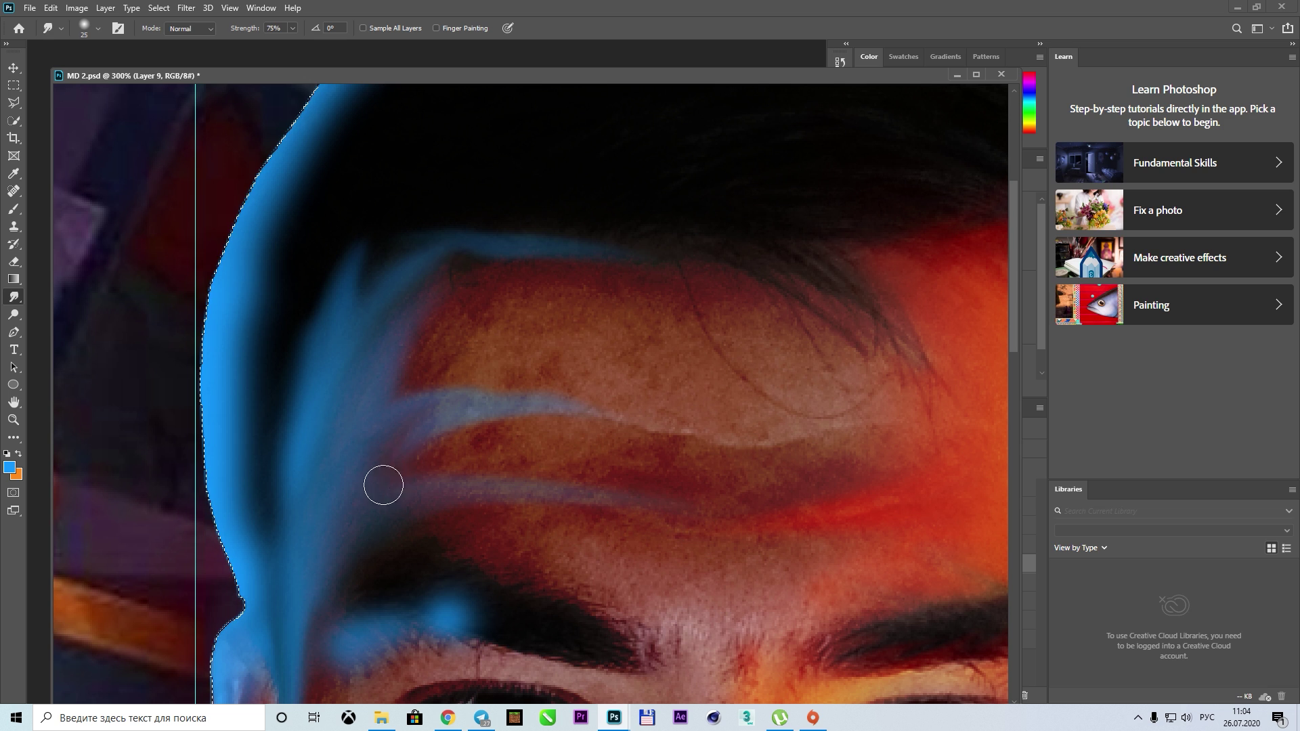
{"action": "key", "text": "bracketright"}
{"action": "left_click_drag", "start_coordinate": [393, 407], "coordinate": [509, 303]}
{"action": "scroll", "coordinate": [542, 417], "scroll_direction": "down", "scroll_amount": 5}
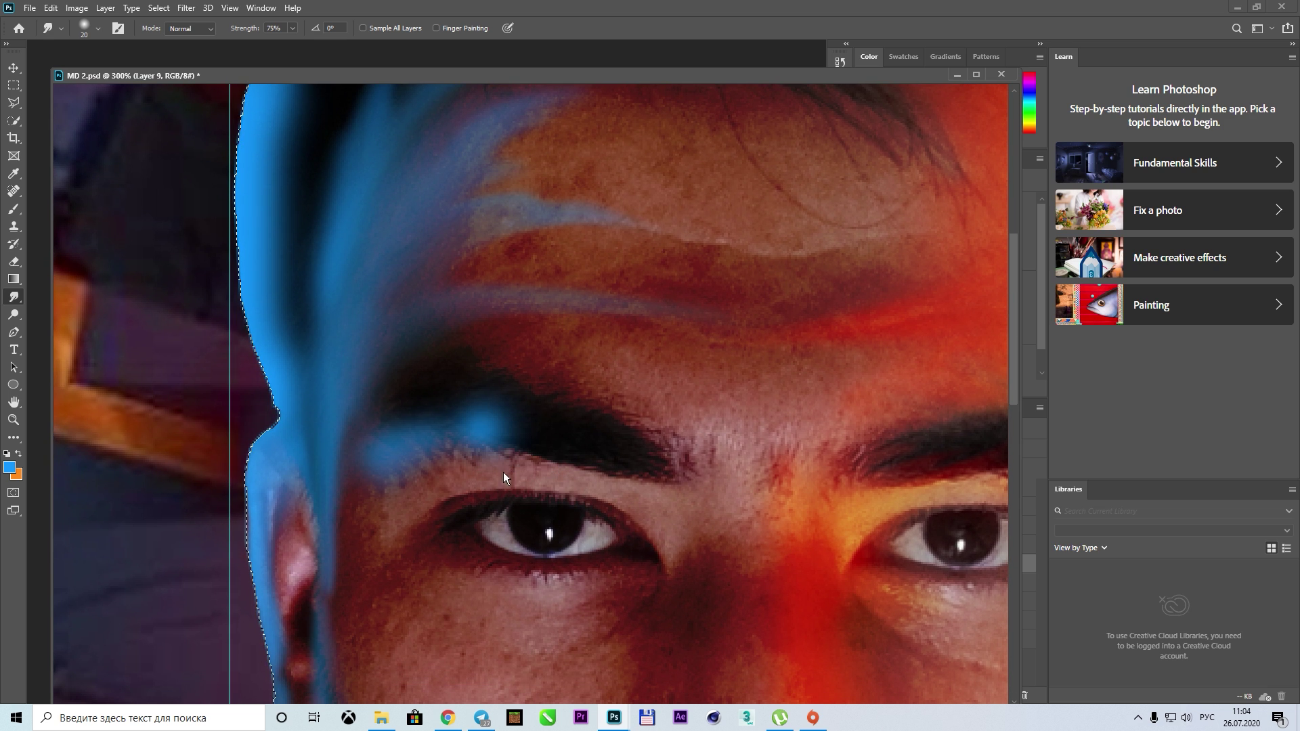
Blend blue along the left eyebrow's lower edge and erase the patch below it
{"action": "key", "text": "bracketleft"}
{"action": "key", "text": "bracketleft"}
{"action": "key", "text": "bracketleft"}
{"action": "left_click_drag", "start_coordinate": [485, 430], "coordinate": [643, 485]}
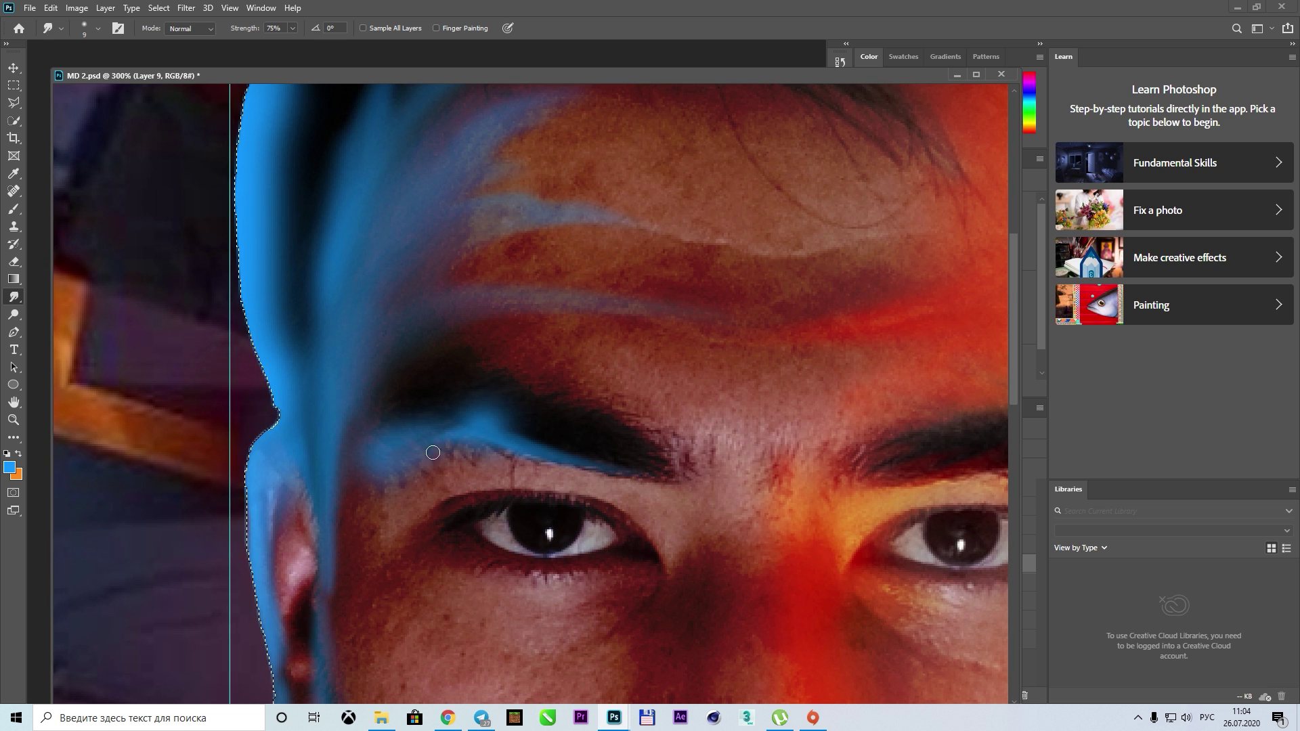
{"action": "left_click_drag", "start_coordinate": [546, 439], "coordinate": [469, 444]}
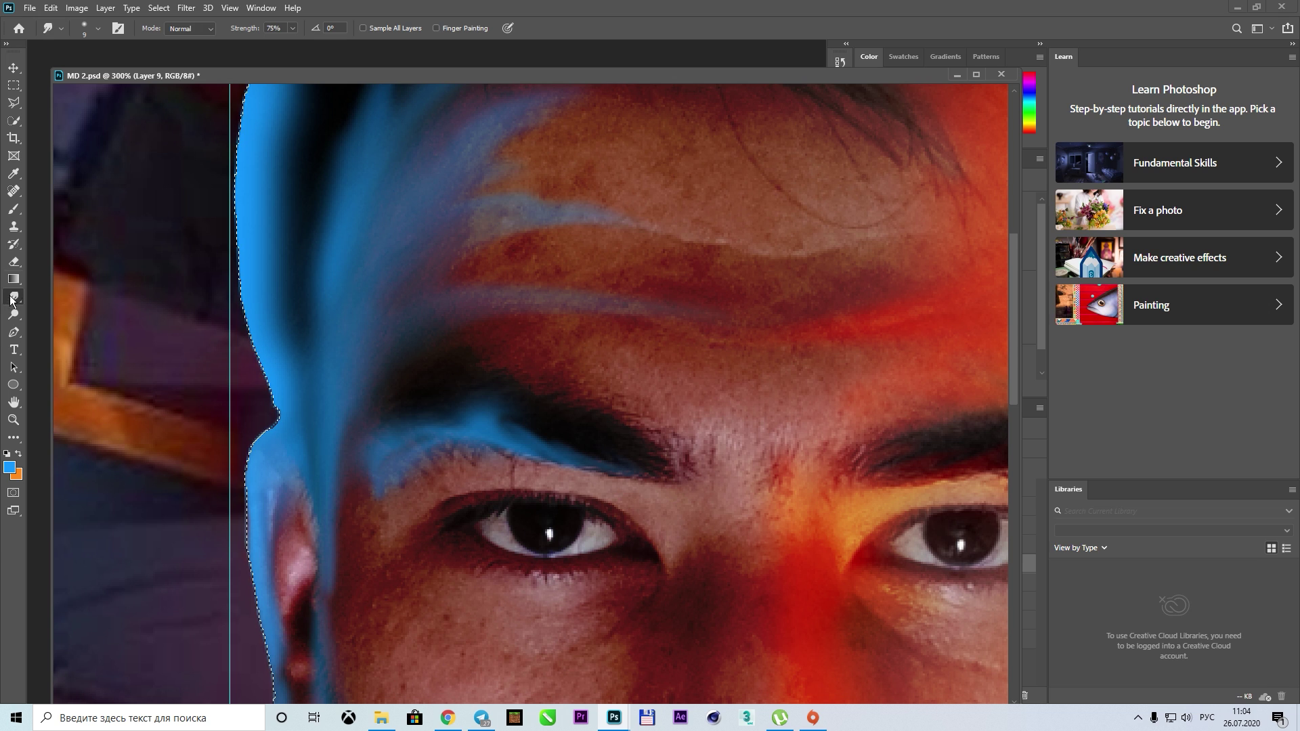
{"action": "left_click", "coordinate": [14, 261]}
{"action": "key", "text": "bracketright"}
{"action": "key", "text": "bracketright"}
{"action": "key", "text": "bracketright"}
{"action": "mouse_move", "coordinate": [398, 424]}
{"action": "left_mouse_down"}
{"action": "mouse_move", "coordinate": [429, 430]}
{"action": "mouse_move", "coordinate": [417, 490]}
{"action": "left_mouse_up"}
Feather the blue eyebrow band into wispy strokes, then undo the last two strokes
{"action": "left_click", "coordinate": [13, 296]}
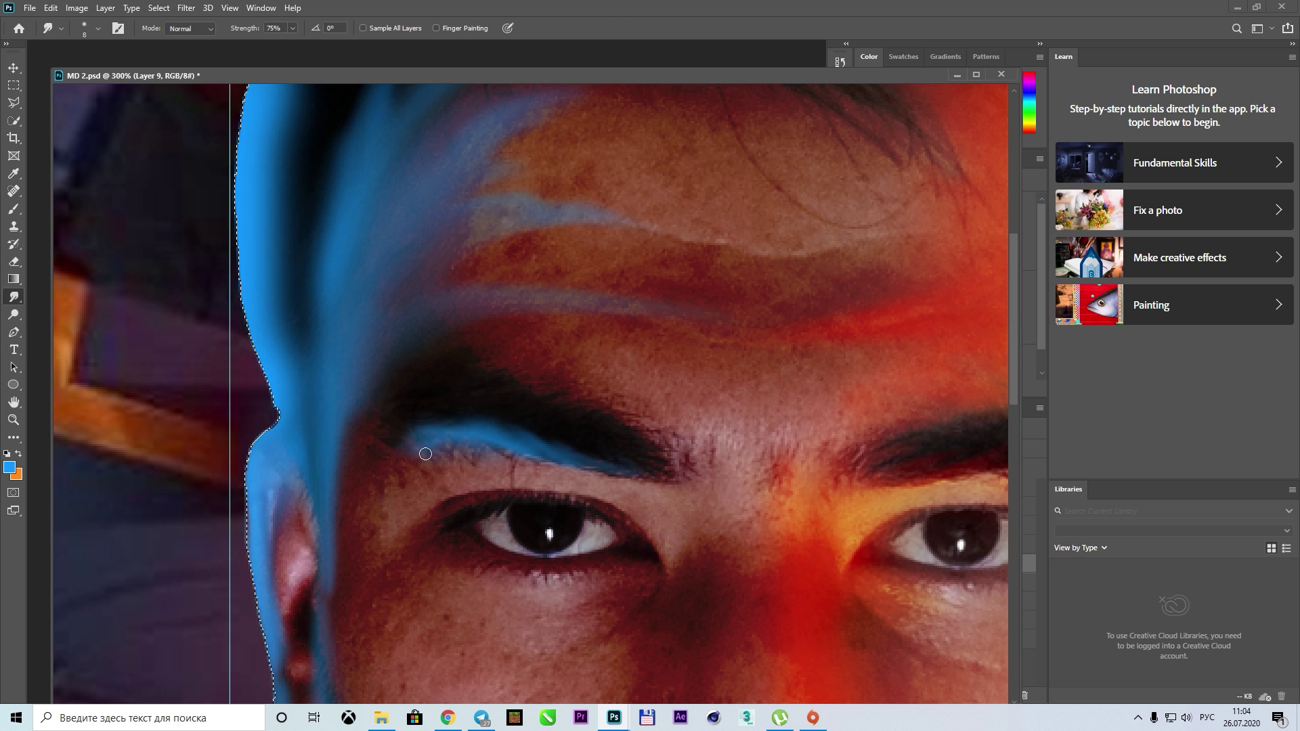
{"action": "mouse_move", "coordinate": [528, 452]}
{"action": "left_mouse_down"}
{"action": "mouse_move", "coordinate": [468, 420]}
{"action": "mouse_move", "coordinate": [601, 455]}
{"action": "left_mouse_up"}
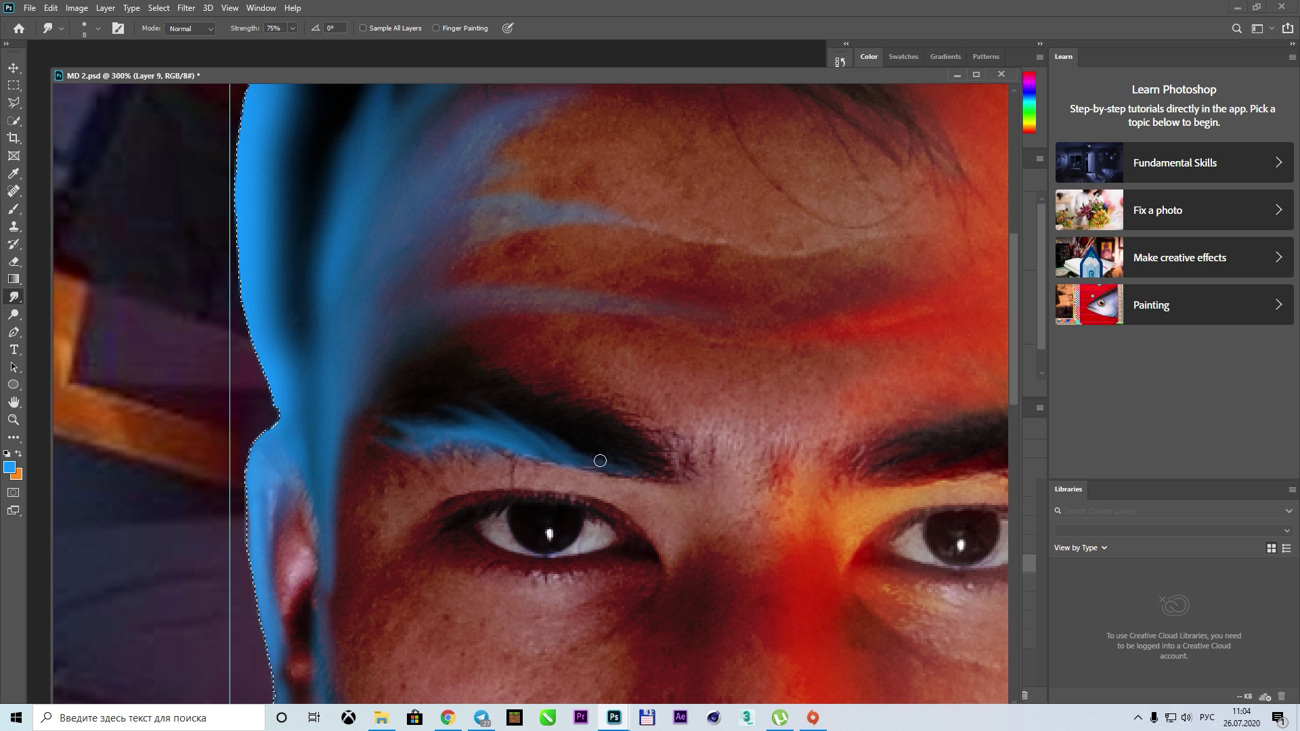
{"action": "left_click_drag", "start_coordinate": [407, 409], "coordinate": [427, 389]}
{"action": "scroll", "coordinate": [534, 385], "scroll_direction": "up", "scroll_amount": 3}
{"action": "key", "text": "e"}
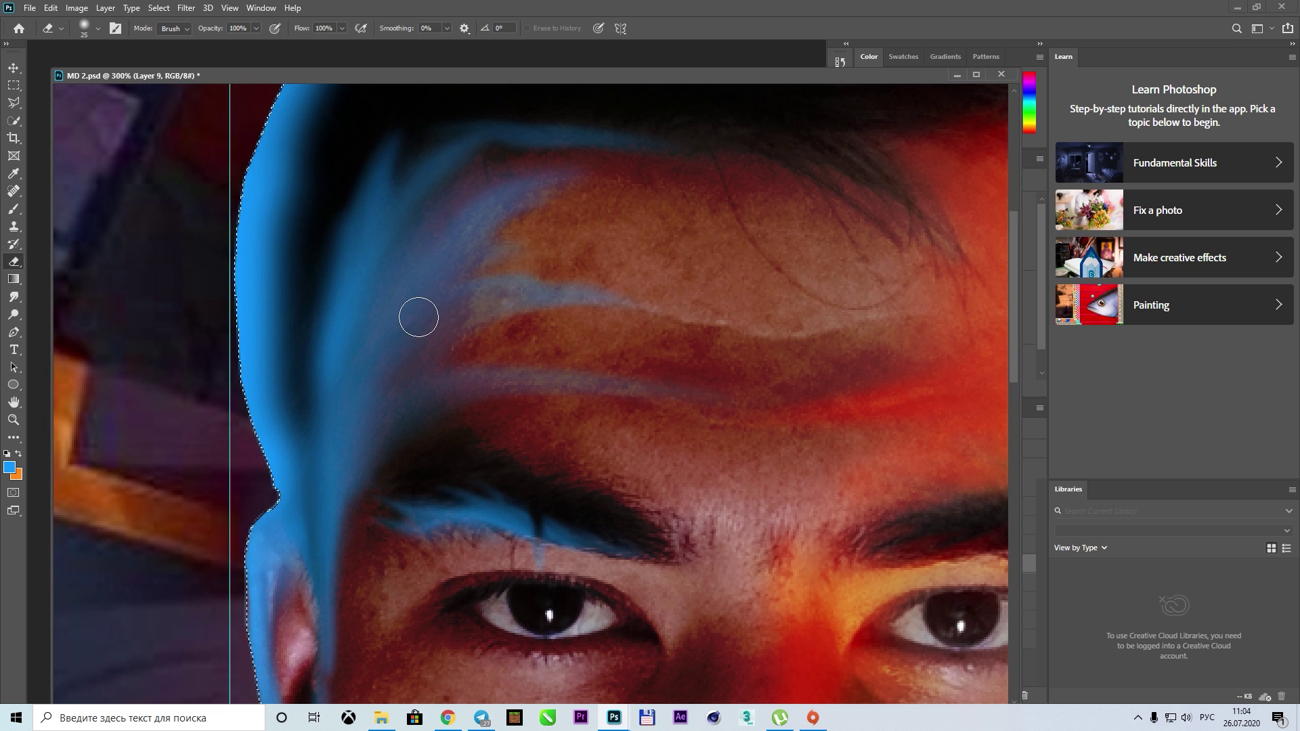
{"action": "key", "text": "ctrl+z"}
{"action": "key", "text": "ctrl+z"}
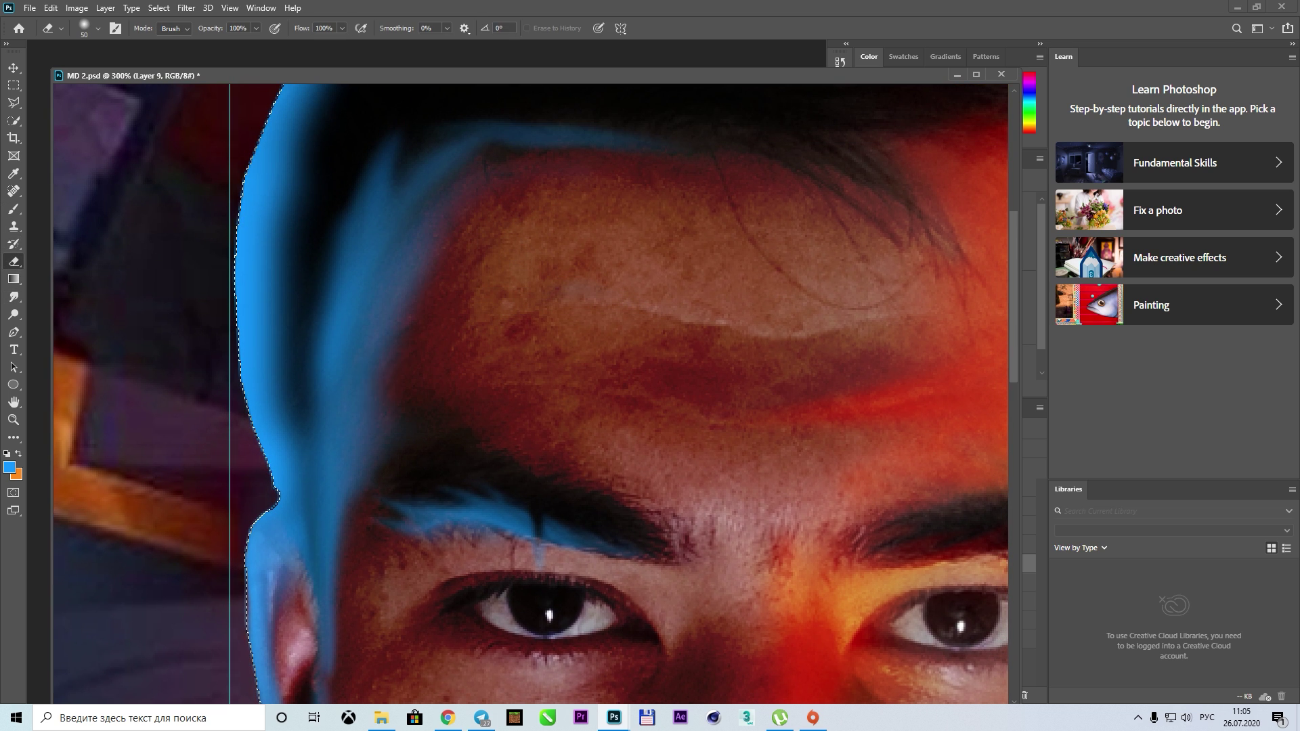
{"action": "key", "text": "ctrl+z"}
{"action": "left_click", "coordinate": [13, 297]}
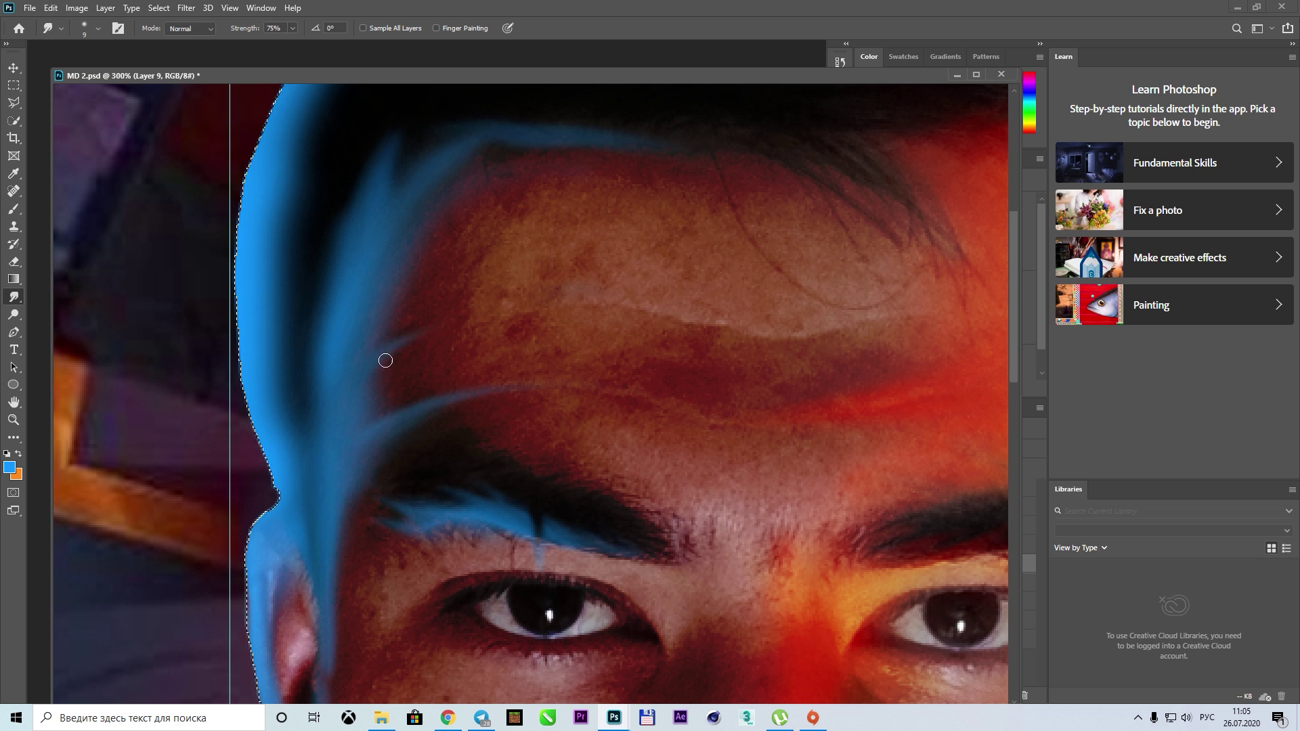
{"action": "scroll", "coordinate": [615, 391], "scroll_direction": "up", "scroll_amount": 3}
{"action": "scroll", "coordinate": [476, 450], "scroll_direction": "up", "scroll_amount": 2}
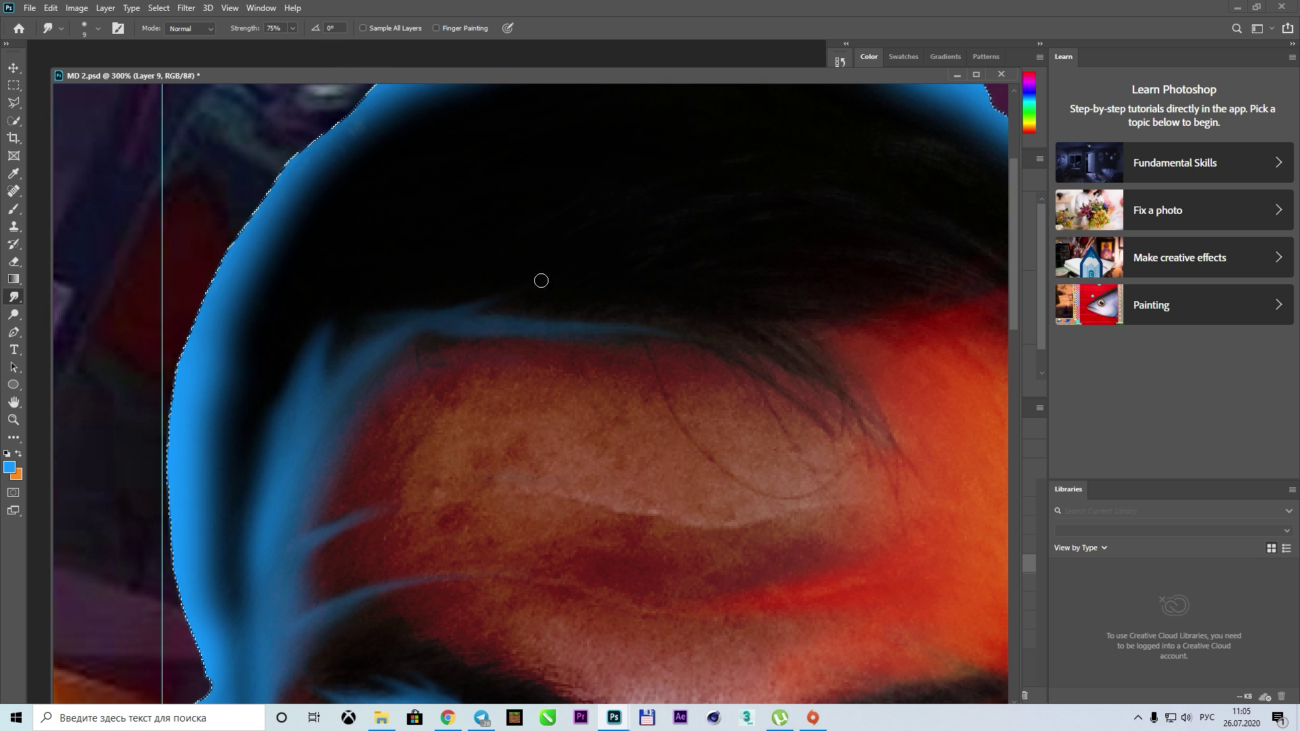
Erase the blue outer band along the hairline and smudge the top of the head on Layer 9
{"action": "left_click_drag", "start_coordinate": [403, 356], "coordinate": [473, 315]}
{"action": "key", "text": "e"}
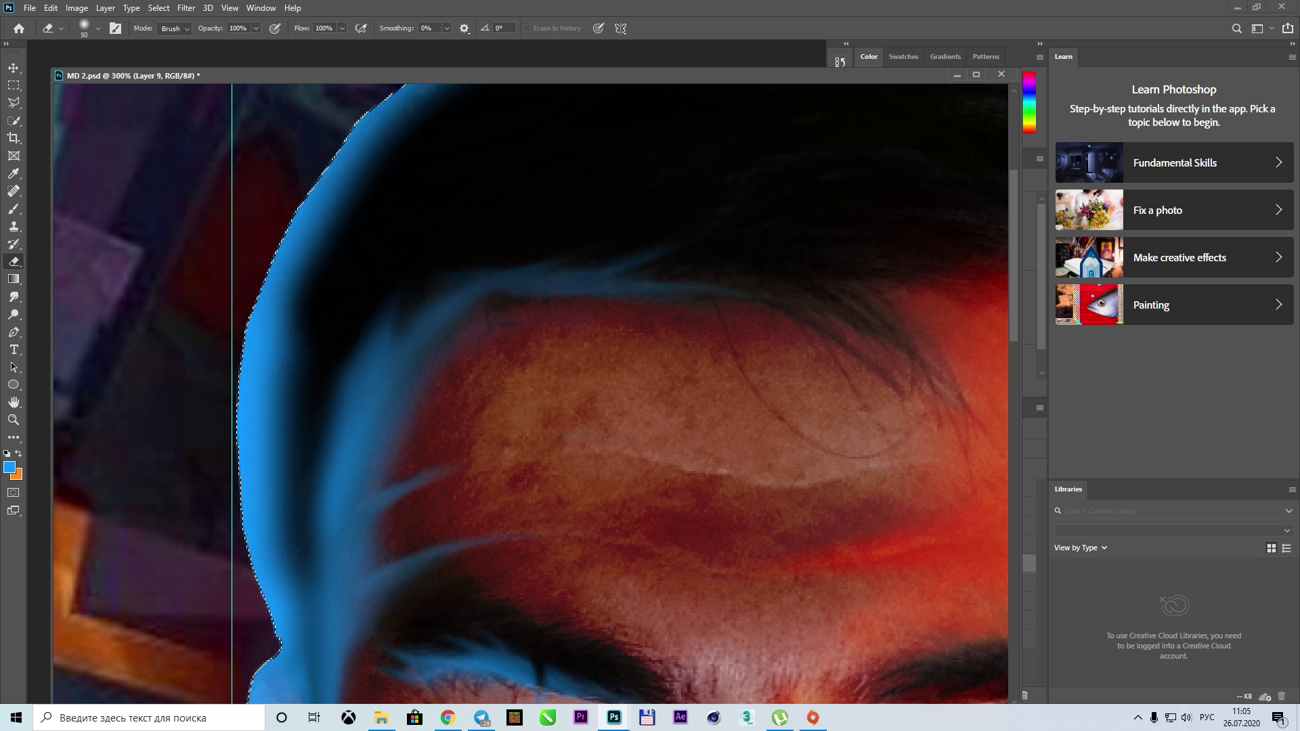
{"action": "left_click_drag", "start_coordinate": [319, 176], "coordinate": [268, 663]}
{"action": "scroll", "coordinate": [475, 406], "scroll_direction": "up", "scroll_amount": 5}
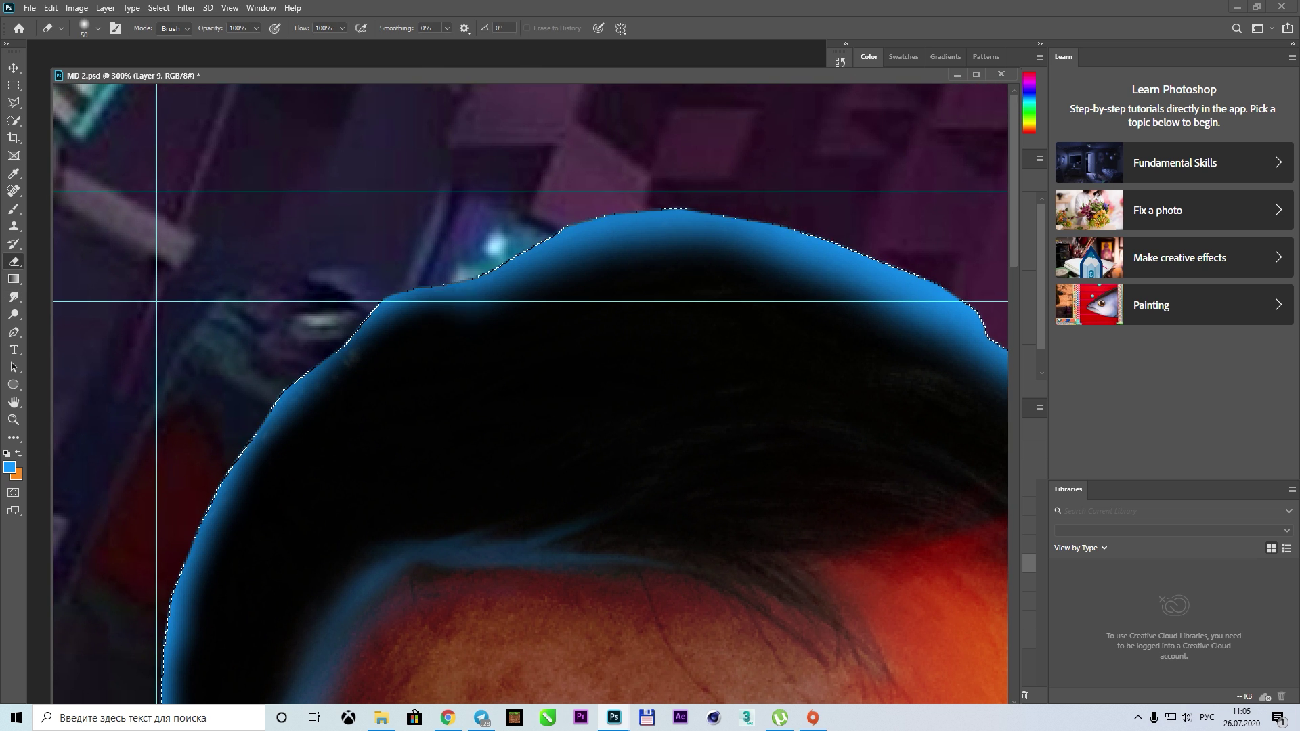
{"action": "left_click_drag", "start_coordinate": [779, 406], "coordinate": [575, 296]}
{"action": "left_click_drag", "start_coordinate": [661, 472], "coordinate": [698, 519]}
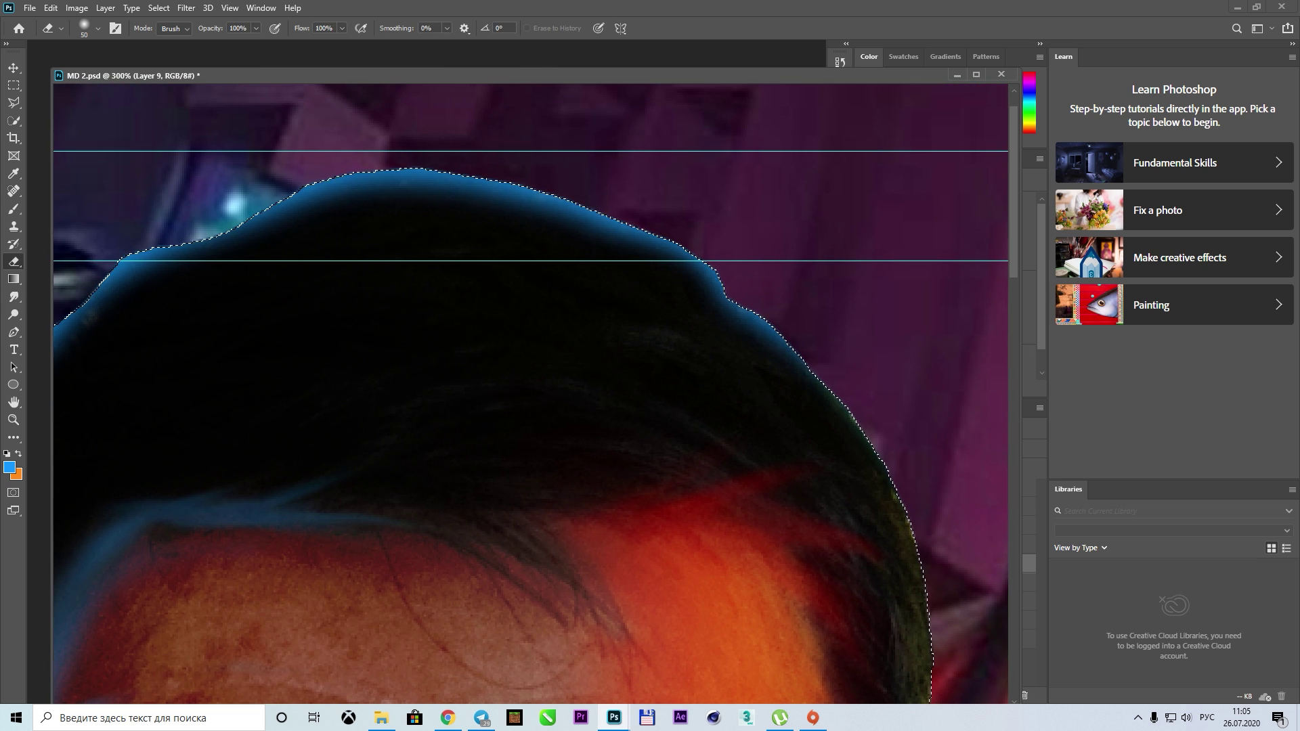
{"action": "left_click_drag", "start_coordinate": [115, 666], "coordinate": [319, 629]}
{"action": "key", "text": "r"}
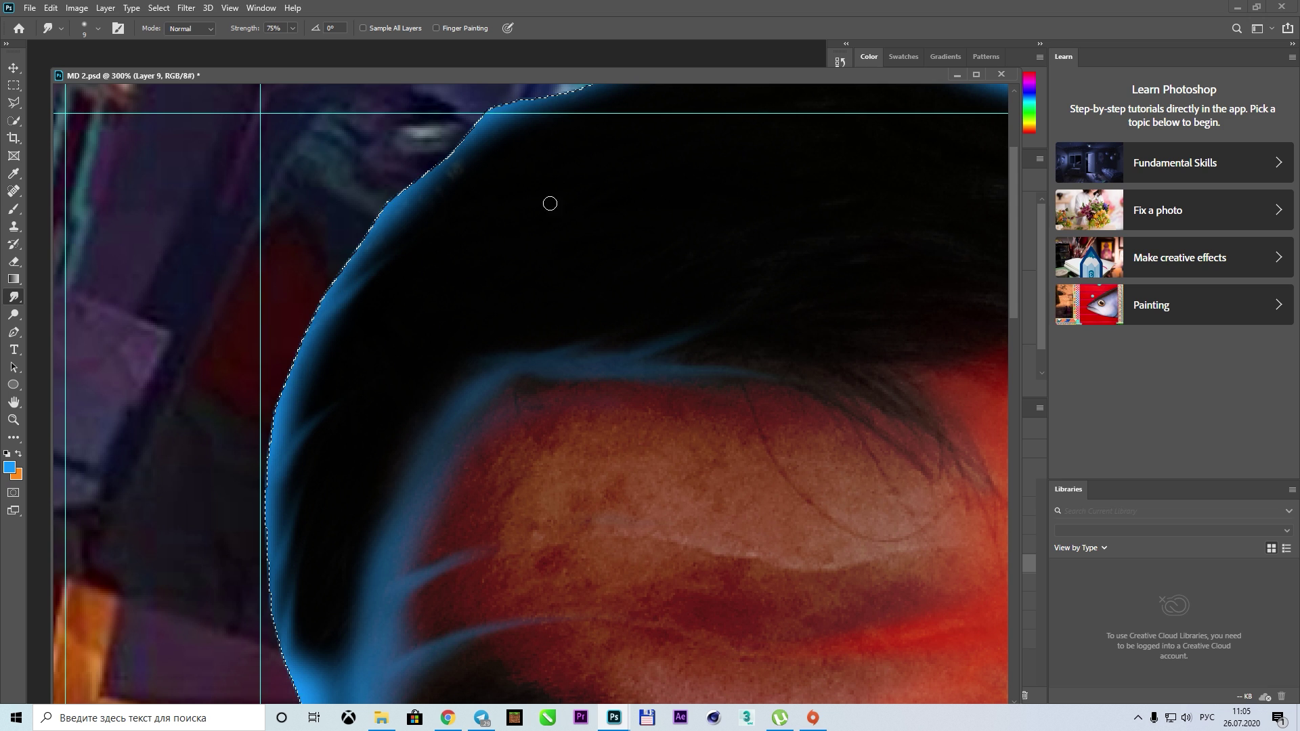
{"action": "left_click_drag", "start_coordinate": [474, 189], "coordinate": [549, 276]}
{"action": "left_click_drag", "start_coordinate": [450, 246], "coordinate": [475, 345]}
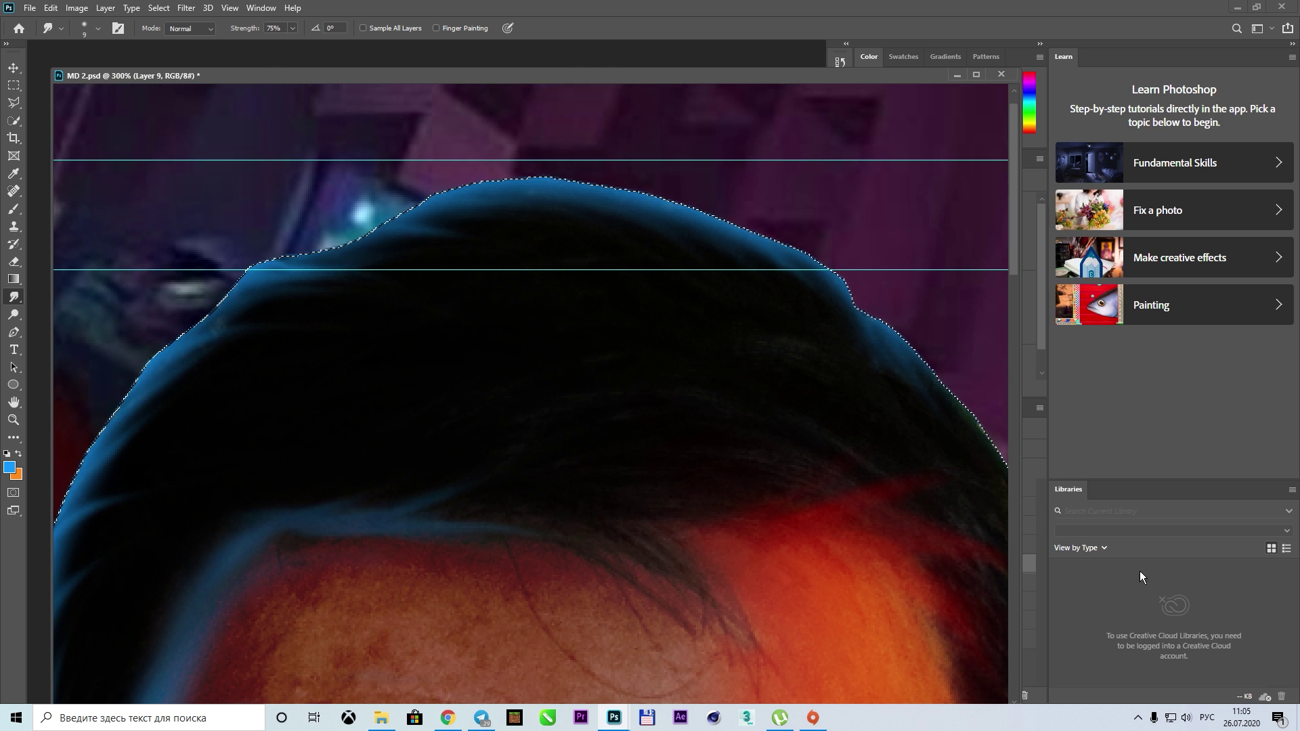
{"action": "scroll", "coordinate": [379, 372], "scroll_direction": "down", "scroll_amount": 10}
{"action": "scroll", "coordinate": [203, 379], "scroll_direction": "left", "scroll_amount": 3}
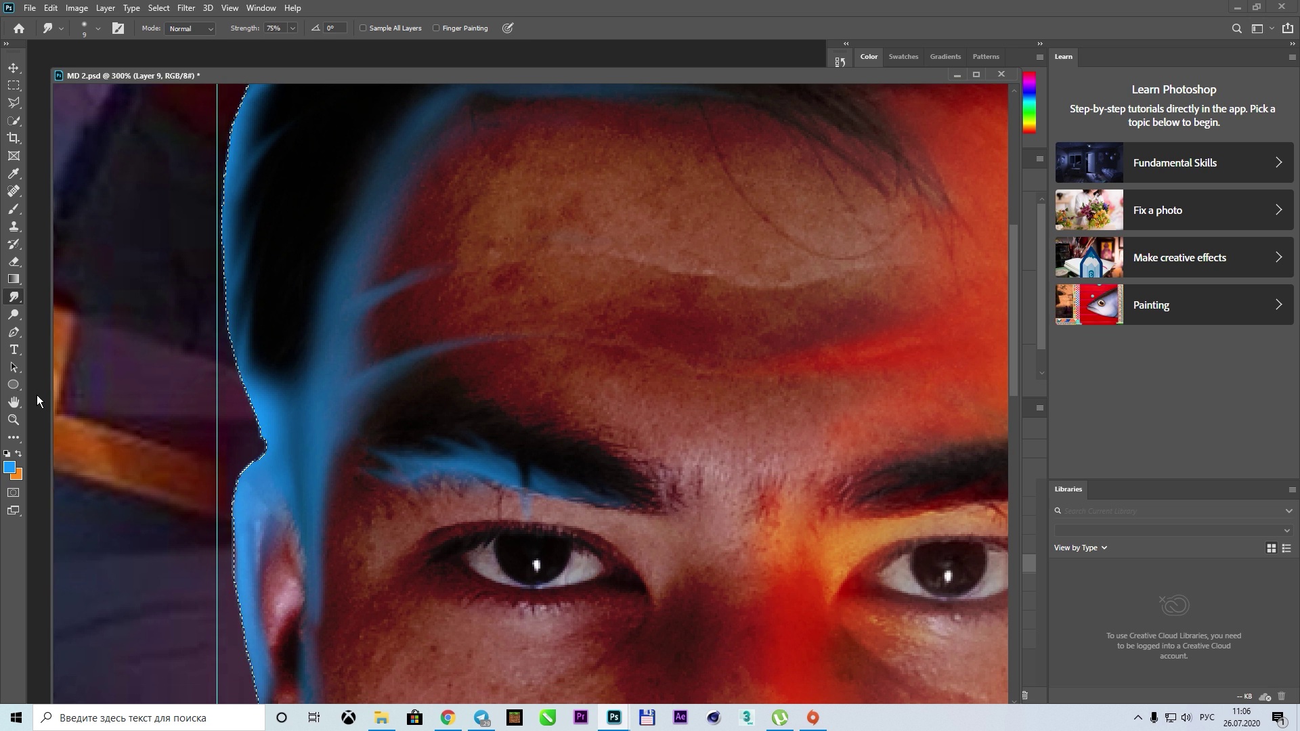
{"action": "scroll", "coordinate": [270, 352], "scroll_direction": "up", "scroll_amount": 3}
{"action": "scroll", "coordinate": [269, 352], "scroll_direction": "left", "scroll_amount": 5}
Erase the stray blue paint from the dark hair using a smaller eraser brush
{"action": "key", "text": "e"}
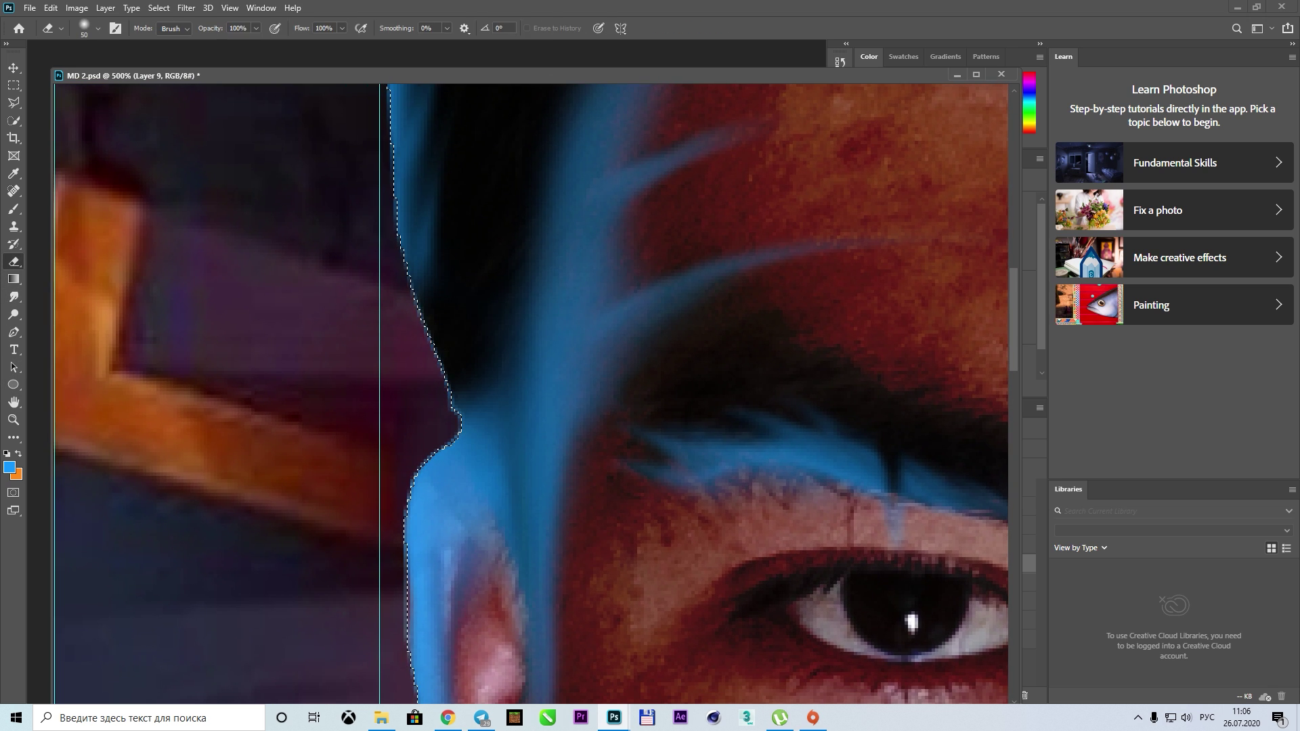
{"action": "mouse_move", "coordinate": [475, 203]}
{"action": "left_mouse_down"}
{"action": "mouse_move", "coordinate": [499, 471]}
{"action": "mouse_move", "coordinate": [541, 339]}
{"action": "left_mouse_up"}
{"action": "key", "text": "bracketleft"}
{"action": "scroll", "coordinate": [380, 379], "scroll_direction": "right", "scroll_amount": 5}
{"action": "key", "text": "r"}
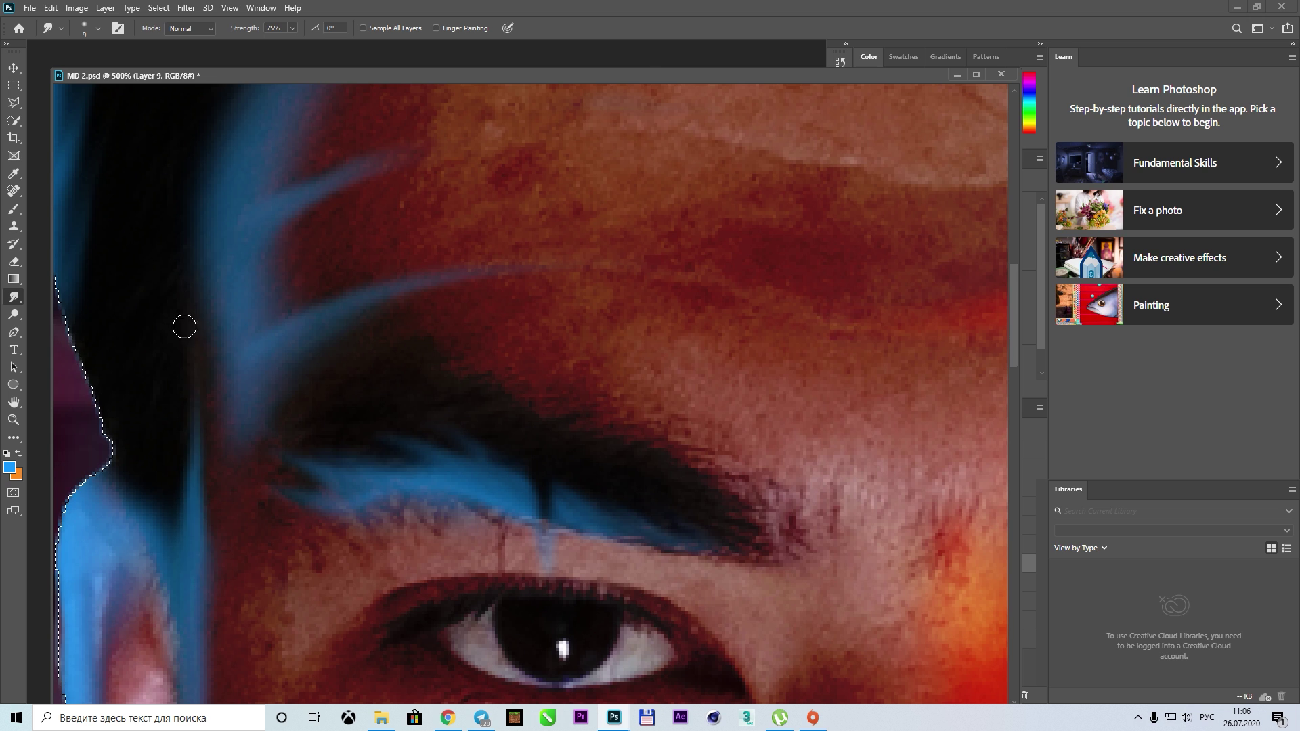
{"action": "scroll", "coordinate": [185, 327], "scroll_direction": "up", "scroll_amount": 3}
{"action": "scroll", "coordinate": [185, 327], "scroll_direction": "left", "scroll_amount": 2}
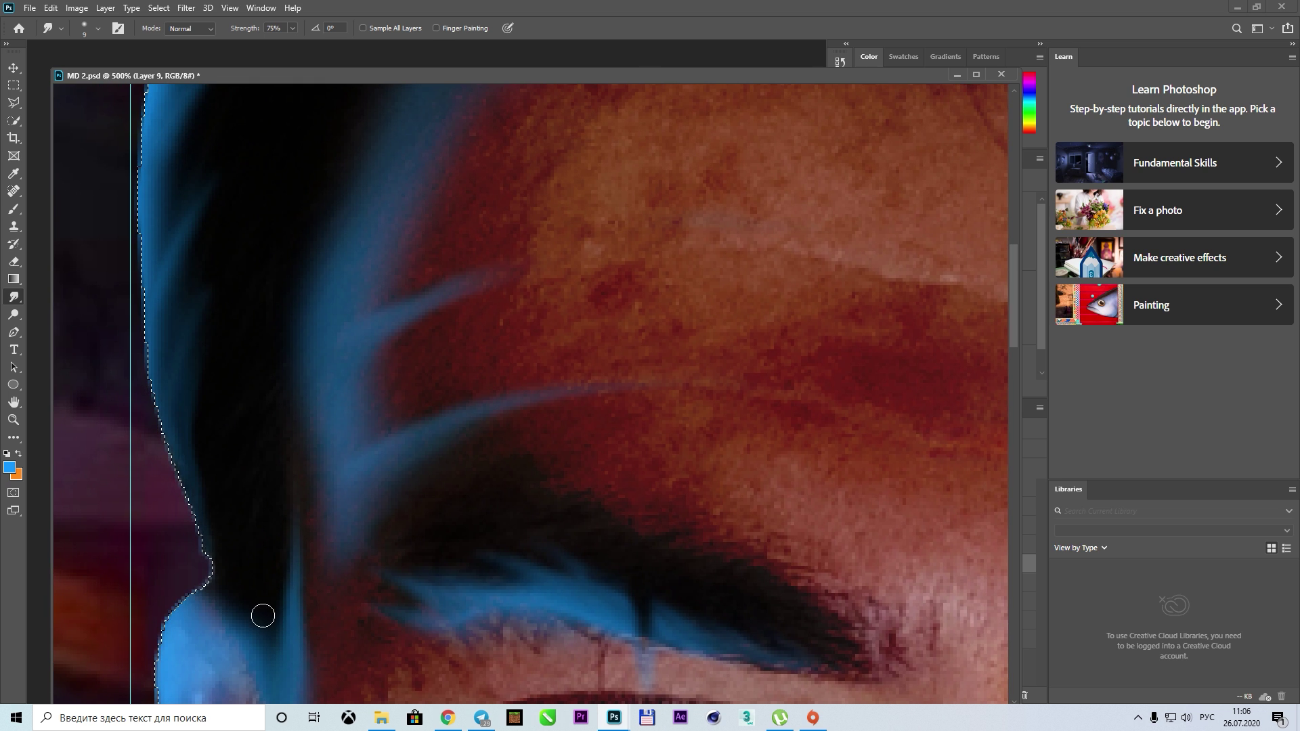
{"action": "scroll", "coordinate": [334, 519], "scroll_direction": "up", "scroll_amount": 3}
{"action": "scroll", "coordinate": [467, 257], "scroll_direction": "up", "scroll_amount": 2}
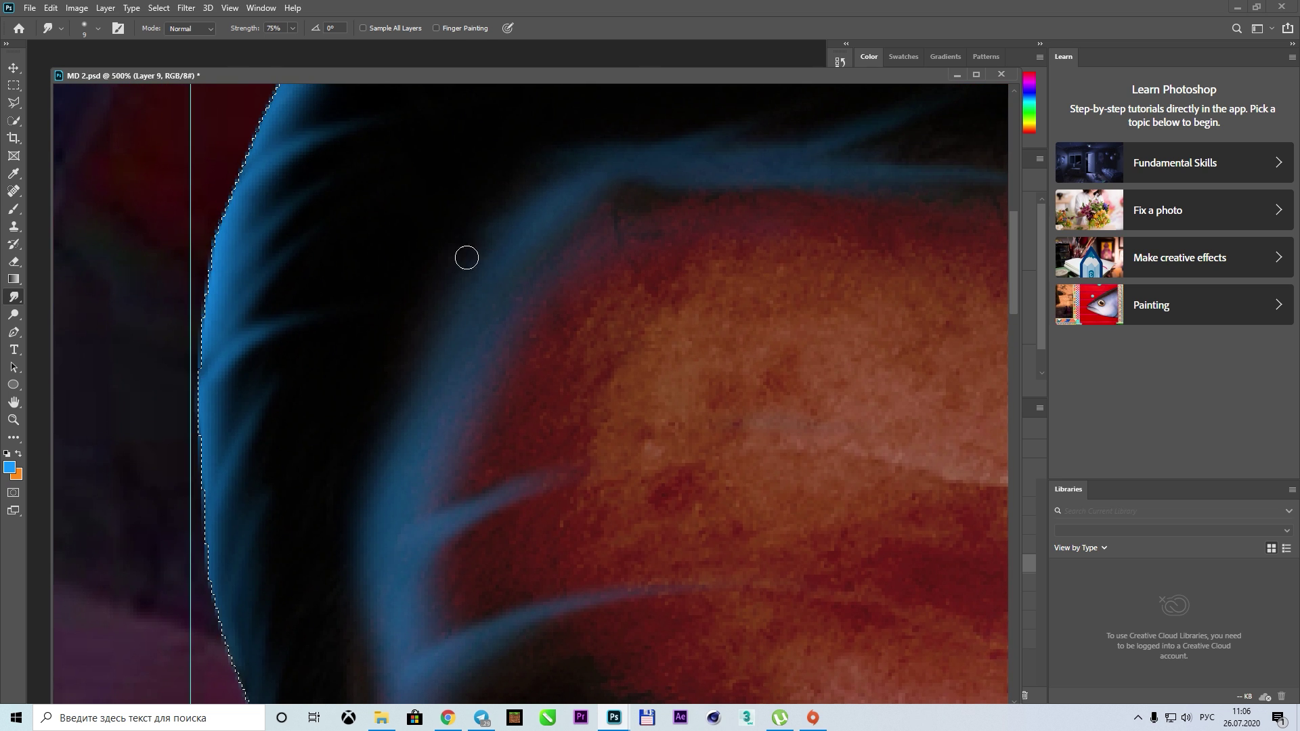
{"action": "left_click", "coordinate": [13, 261]}
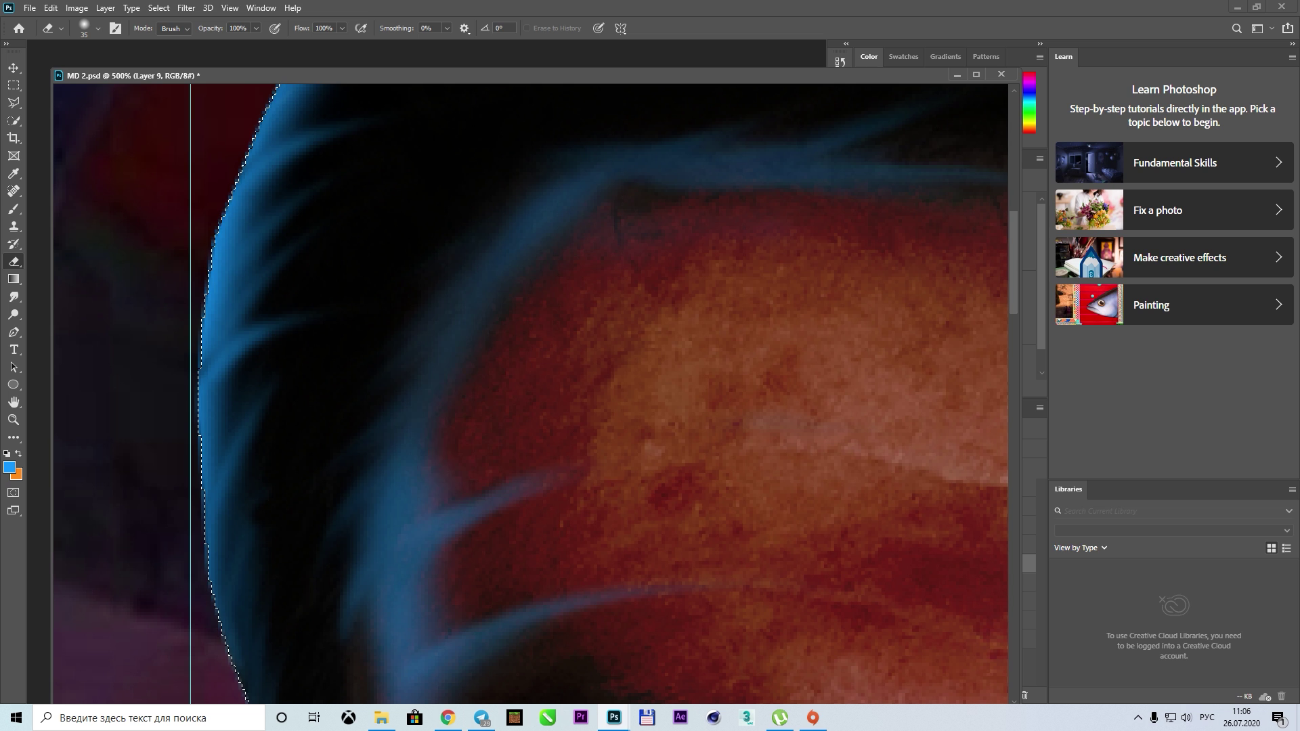
{"action": "scroll", "coordinate": [609, 338], "scroll_direction": "down", "scroll_amount": 3}
{"action": "scroll", "coordinate": [535, 393], "scroll_direction": "down", "scroll_amount": 3}
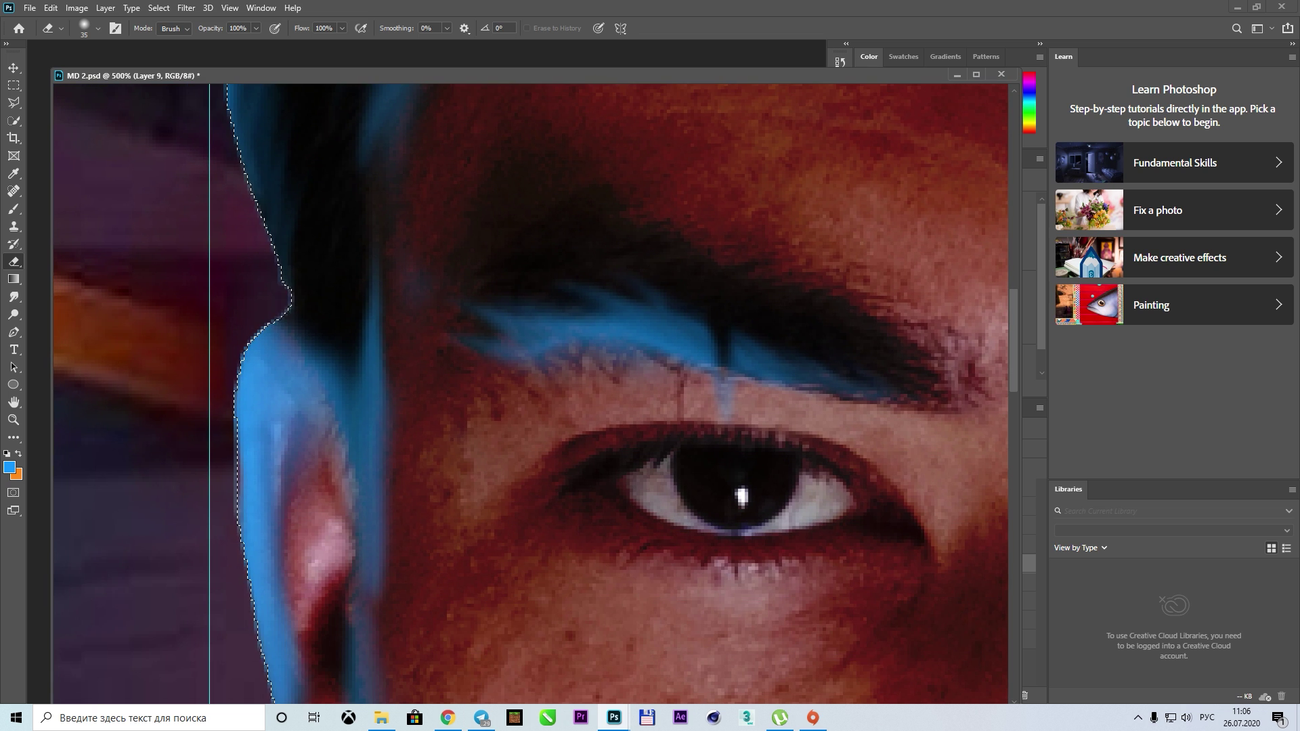
{"action": "scroll", "coordinate": [535, 393], "scroll_direction": "right", "scroll_amount": 2}
Erase the blue paint on the eyebrow and smudge its lower edge smooth
{"action": "left_click_drag", "start_coordinate": [369, 318], "coordinate": [694, 386]}
{"action": "left_click_drag", "start_coordinate": [562, 325], "coordinate": [416, 339]}
{"action": "left_click", "coordinate": [13, 296]}
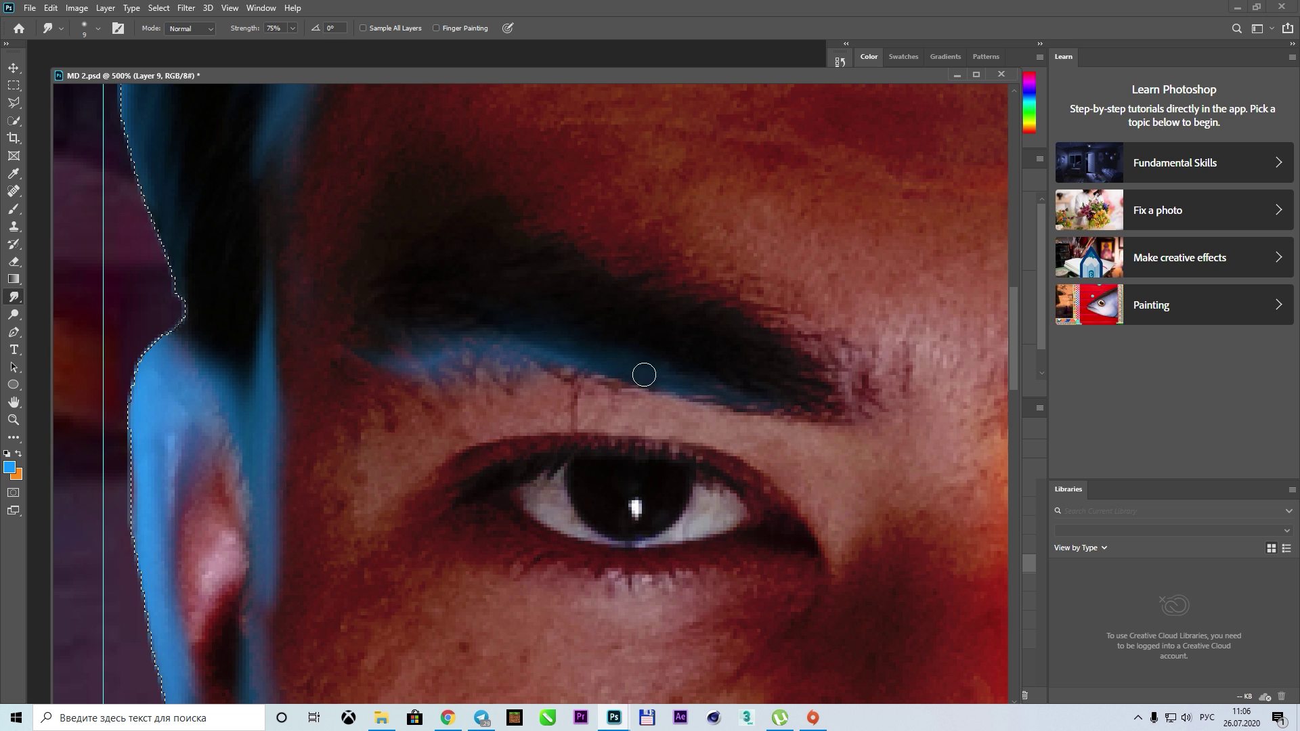
{"action": "left_click_drag", "start_coordinate": [645, 372], "coordinate": [694, 384]}
{"action": "scroll", "coordinate": [444, 542], "scroll_direction": "down", "scroll_amount": 2}
{"action": "scroll", "coordinate": [443, 542], "scroll_direction": "left", "scroll_amount": 2}
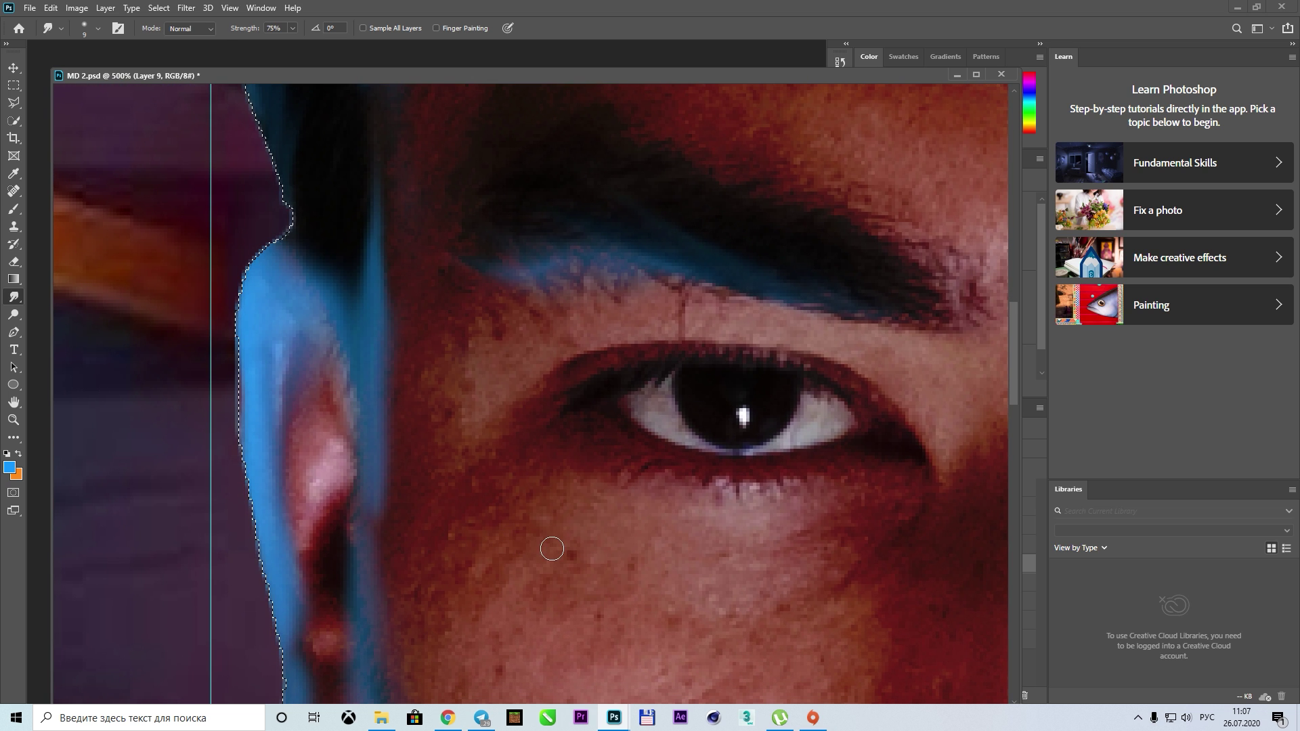
{"action": "scroll", "coordinate": [518, 505], "scroll_direction": "up", "scroll_amount": 4}
{"action": "scroll", "coordinate": [518, 505], "scroll_direction": "left", "scroll_amount": 3}
{"action": "scroll", "coordinate": [515, 468], "scroll_direction": "down", "scroll_amount": 4}
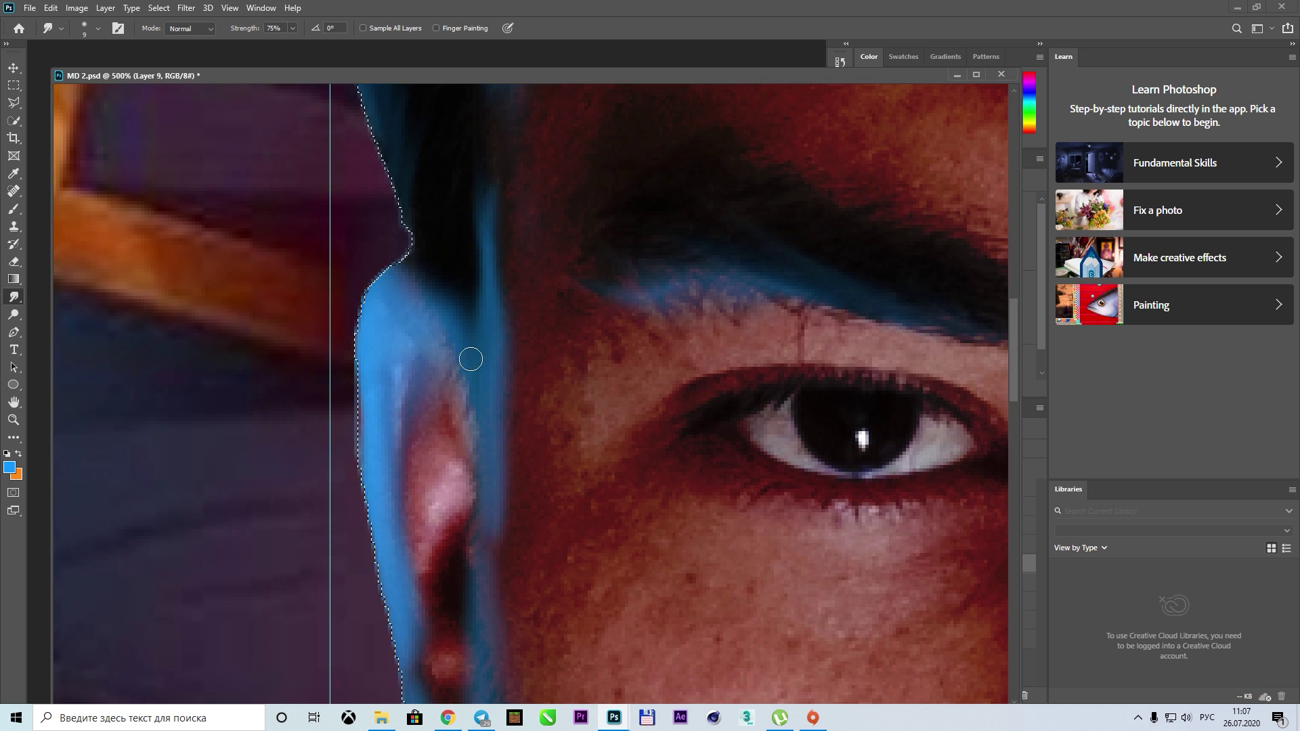
{"action": "scroll", "coordinate": [470, 458], "scroll_direction": "up", "scroll_amount": 2}
{"action": "scroll", "coordinate": [516, 251], "scroll_direction": "down", "scroll_amount": 3}
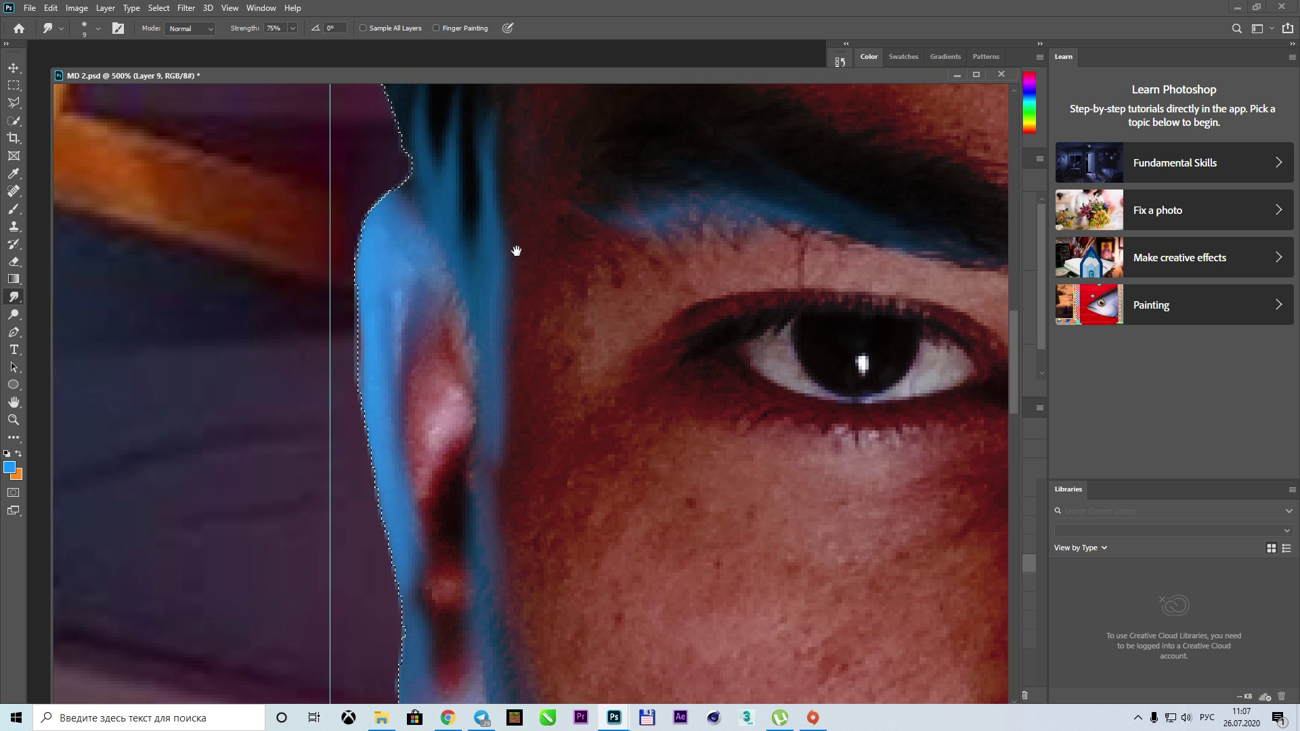
Erase the blue overlay inside the left ear and smudge the remaining glow
{"action": "key", "text": "e"}
{"action": "mouse_move", "coordinate": [406, 264]}
{"action": "left_mouse_down"}
{"action": "mouse_move", "coordinate": [399, 359]}
{"action": "mouse_move", "coordinate": [389, 318]}
{"action": "left_mouse_up"}
{"action": "left_click_drag", "start_coordinate": [406, 366], "coordinate": [397, 528]}
{"action": "left_click", "coordinate": [14, 296]}
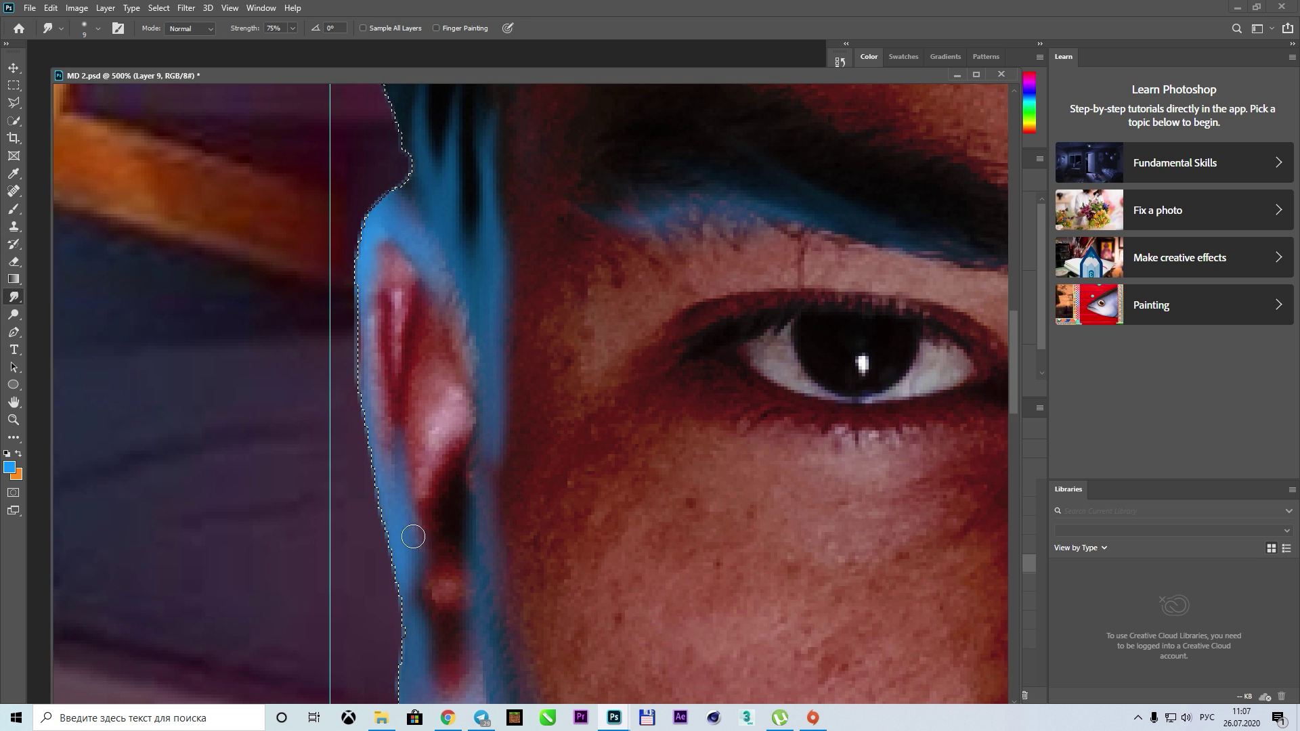
{"action": "scroll", "coordinate": [417, 325], "scroll_direction": "up", "scroll_amount": 2}
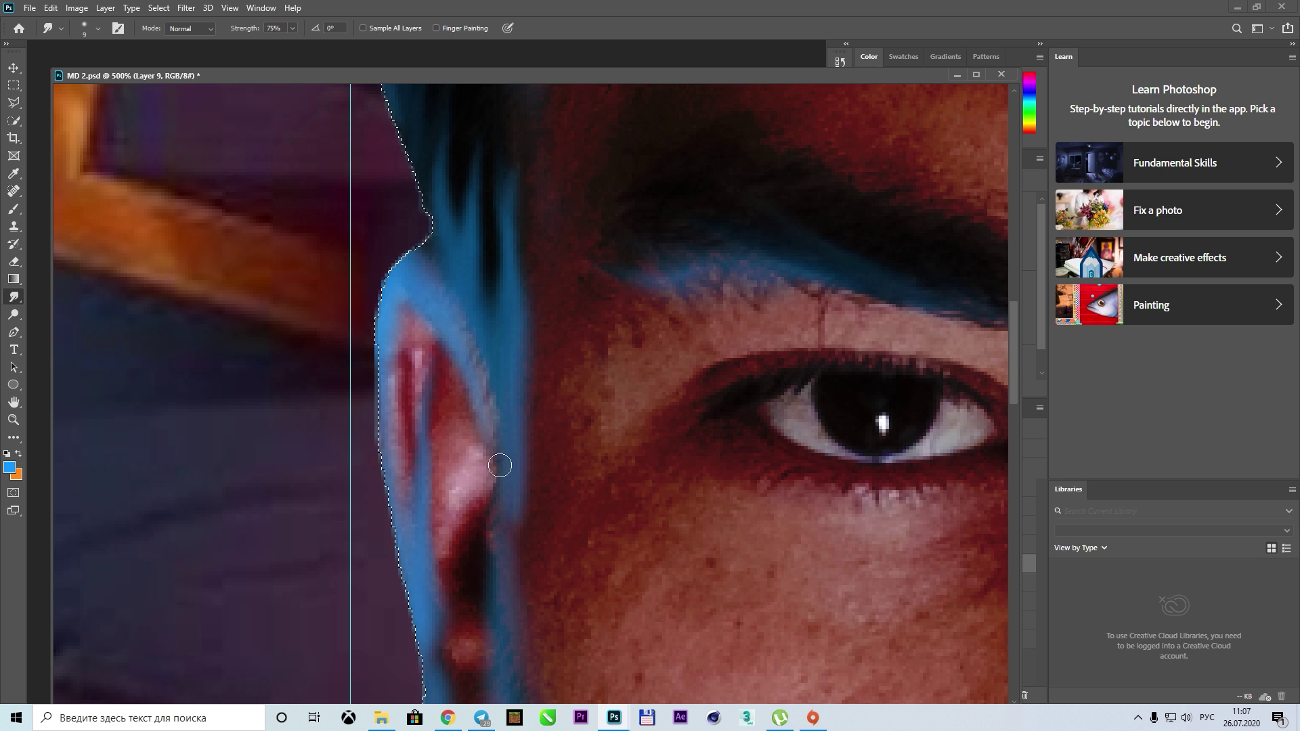
{"action": "scroll", "coordinate": [556, 480], "scroll_direction": "down", "scroll_amount": 1}
{"action": "scroll", "coordinate": [535, 440], "scroll_direction": "down", "scroll_amount": 2}
{"action": "key", "text": "e"}
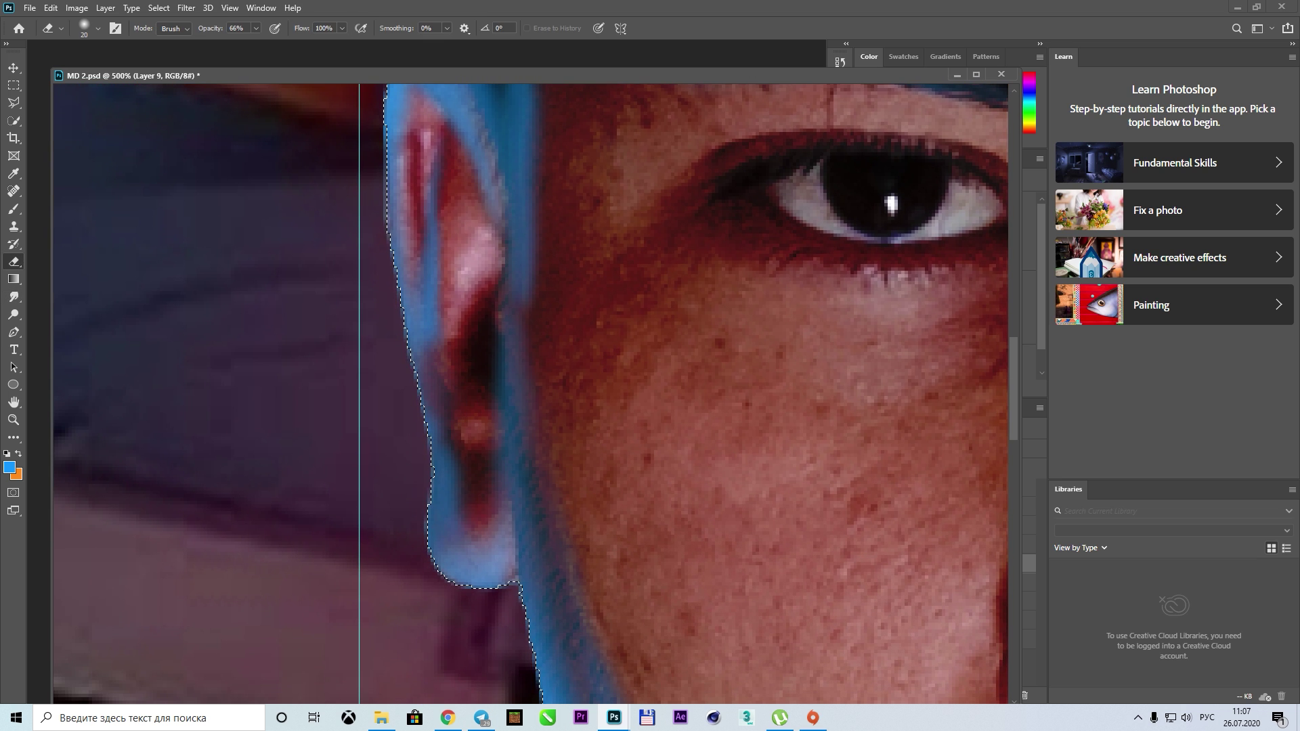
{"action": "left_click_drag", "start_coordinate": [430, 339], "coordinate": [447, 521]}
{"action": "left_click", "coordinate": [14, 299]}
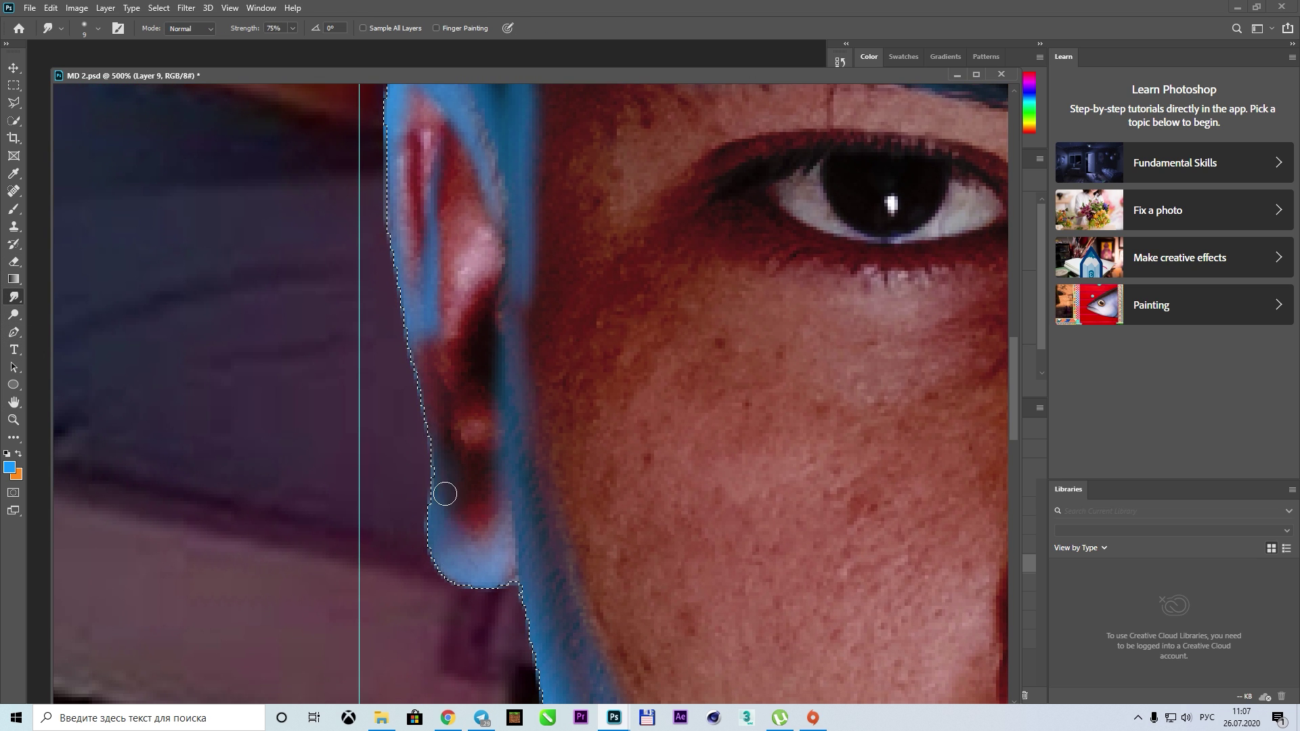
{"action": "scroll", "coordinate": [487, 457], "scroll_direction": "up", "scroll_amount": 1}
Darken the blue glow on the lower-left shoulder up to the neck with a larger eraser
{"action": "scroll", "coordinate": [522, 445], "scroll_direction": "up", "scroll_amount": 3}
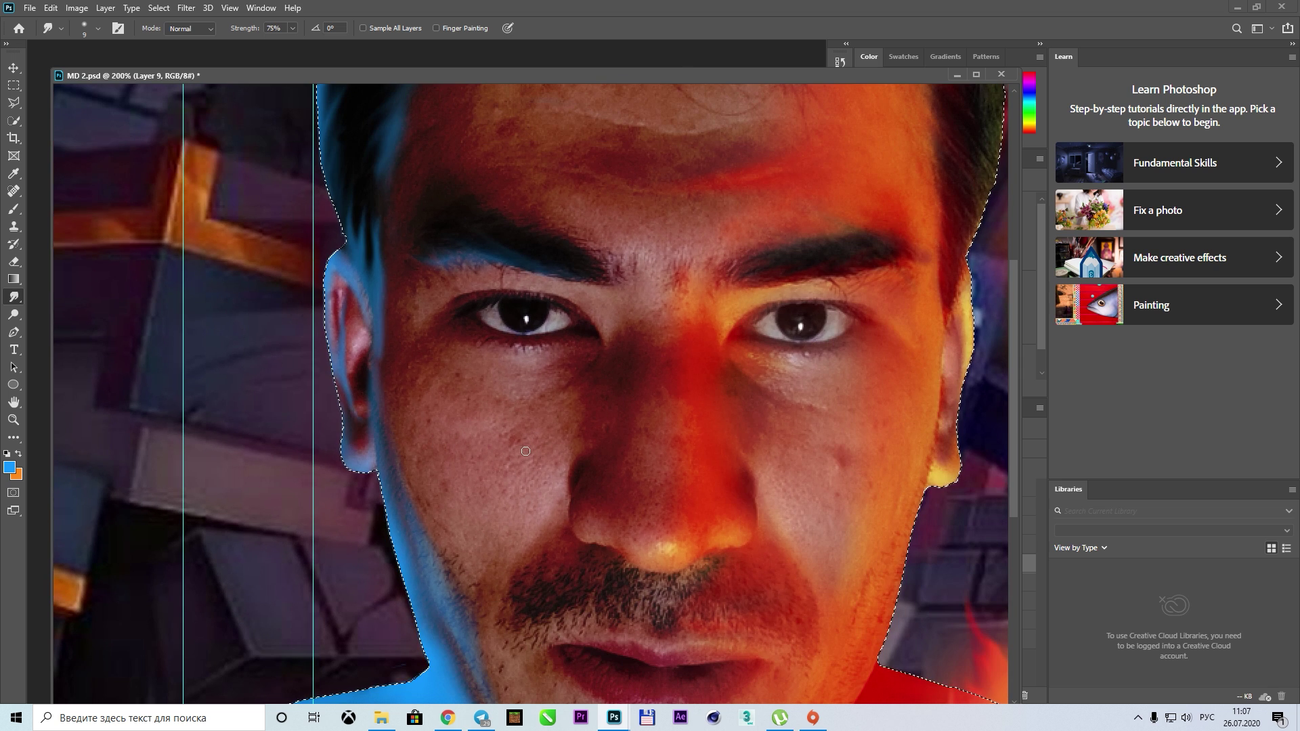
{"action": "scroll", "coordinate": [521, 445], "scroll_direction": "up", "scroll_amount": 2}
{"action": "scroll", "coordinate": [680, 371], "scroll_direction": "down", "scroll_amount": 4}
{"action": "left_click_drag", "start_coordinate": [680, 370], "coordinate": [764, 354]}
{"action": "key", "text": "e"}
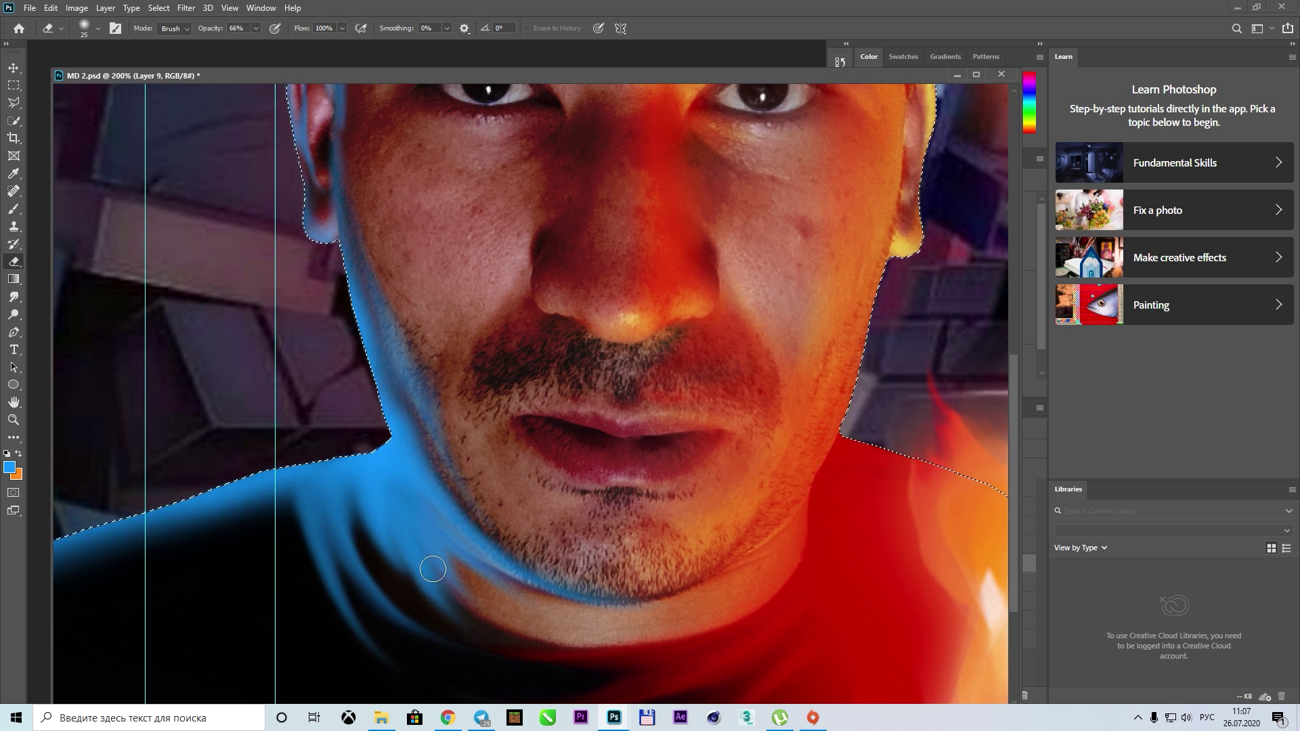
{"action": "key", "text": "]"}
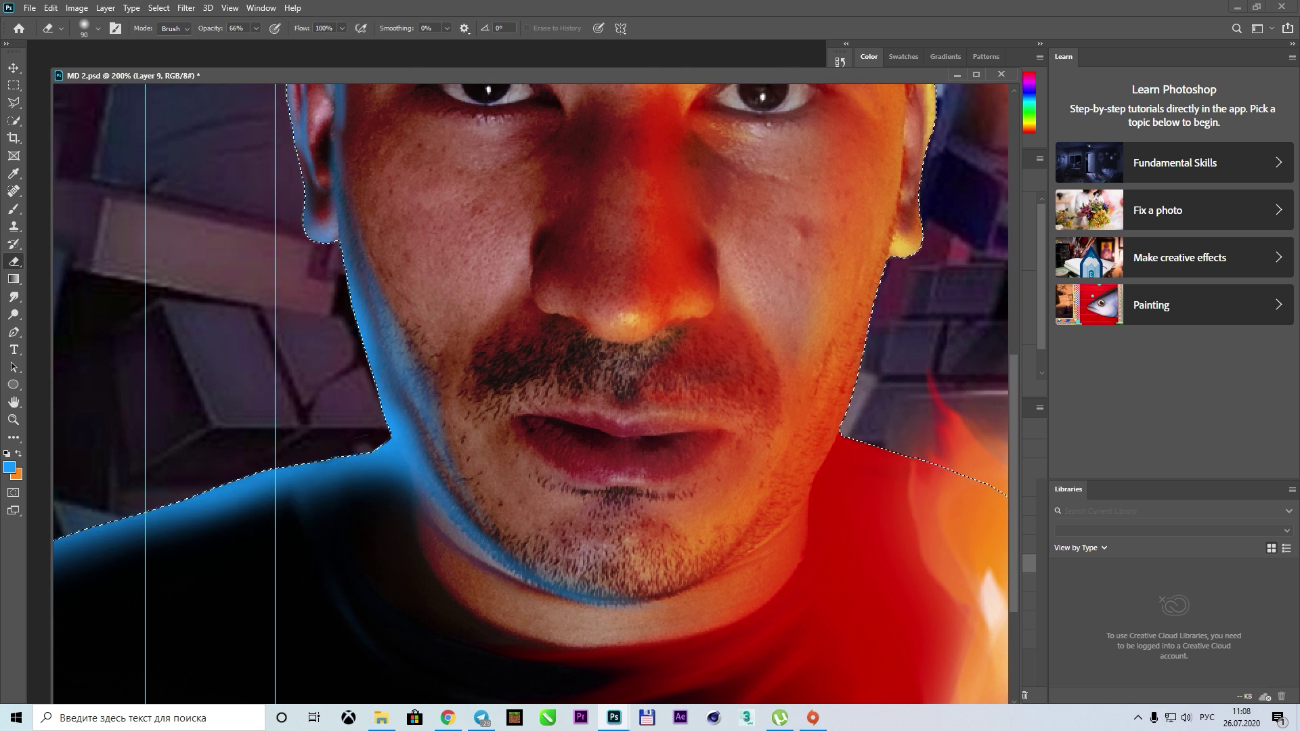
{"action": "left_click_drag", "start_coordinate": [474, 440], "coordinate": [513, 338]}
{"action": "left_click_drag", "start_coordinate": [68, 467], "coordinate": [434, 379]}
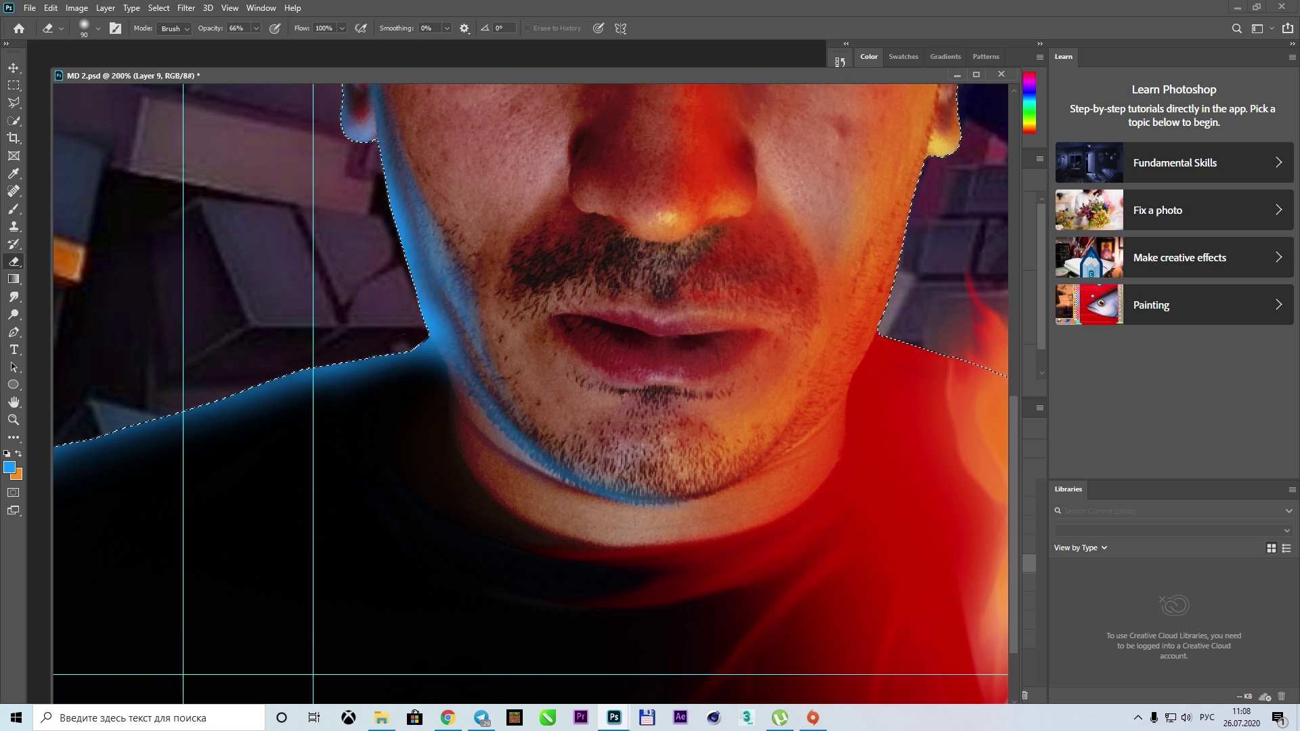
Smudge the blue jaw glow downward into the shirt with a larger brush
{"action": "key", "text": "r"}
{"action": "scroll", "coordinate": [278, 447], "scroll_direction": "up", "scroll_amount": 1}
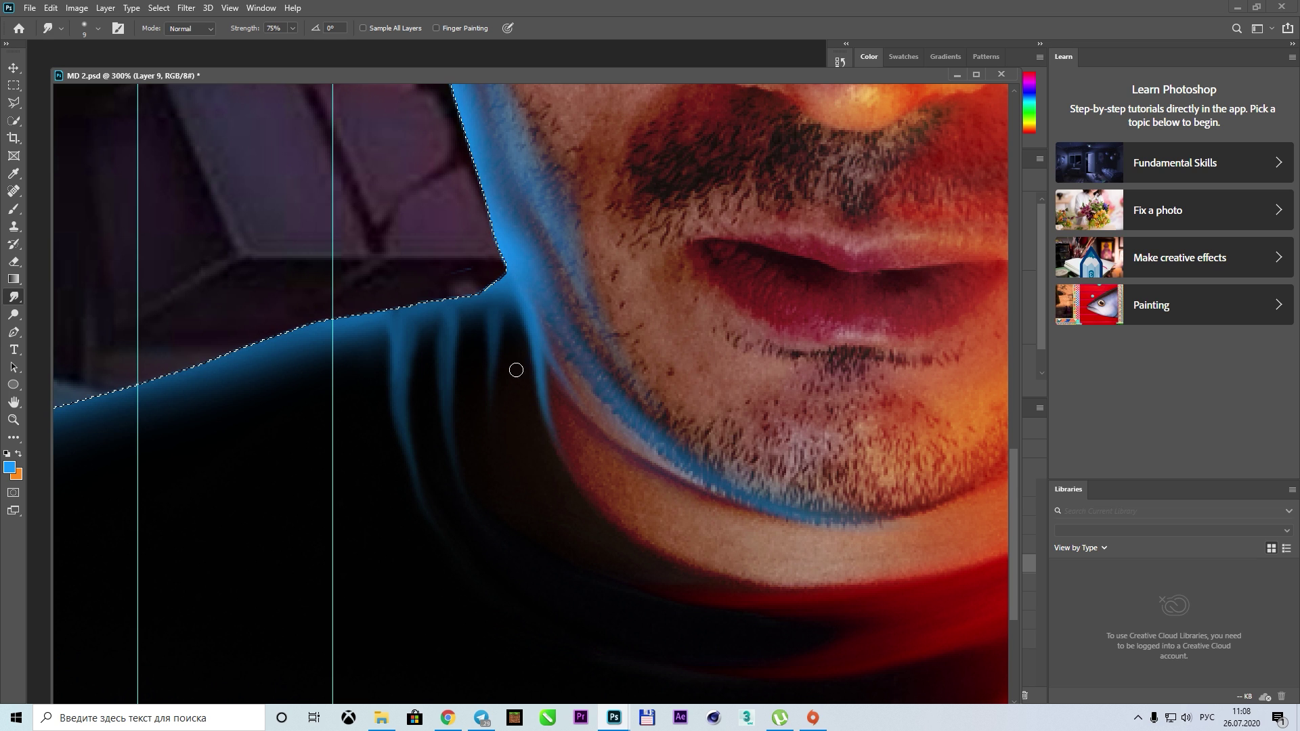
{"action": "left_click_drag", "start_coordinate": [516, 370], "coordinate": [538, 535]}
{"action": "key", "text": "bracketright"}
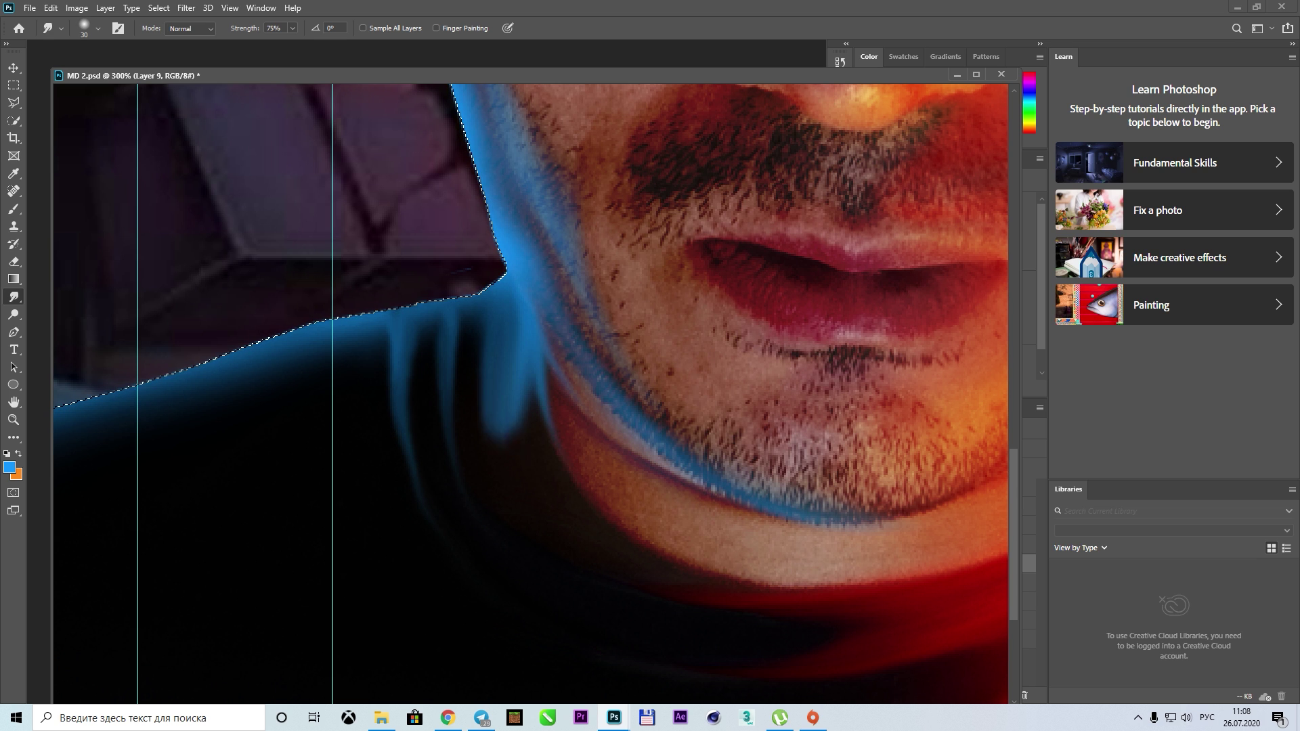
{"action": "scroll", "coordinate": [273, 399], "scroll_direction": "down", "scroll_amount": 1}
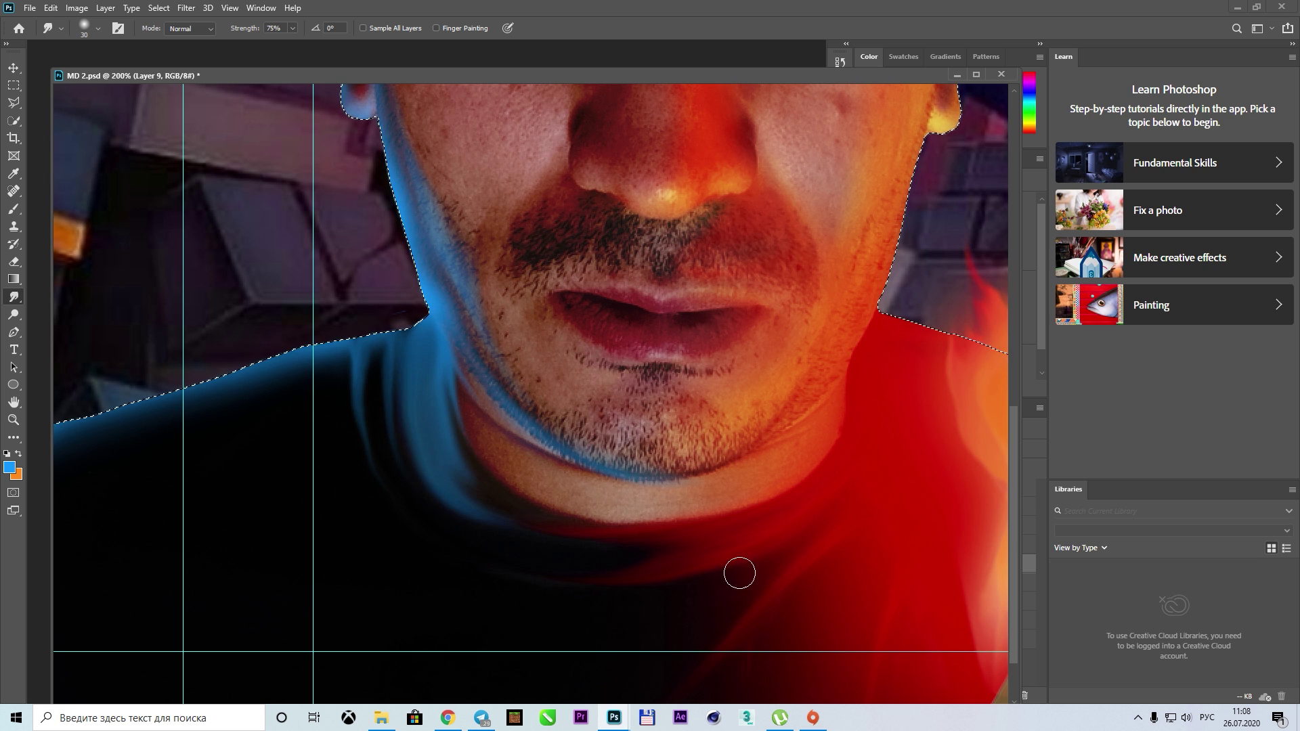
{"action": "scroll", "coordinate": [706, 604], "scroll_direction": "down", "scroll_amount": 2}
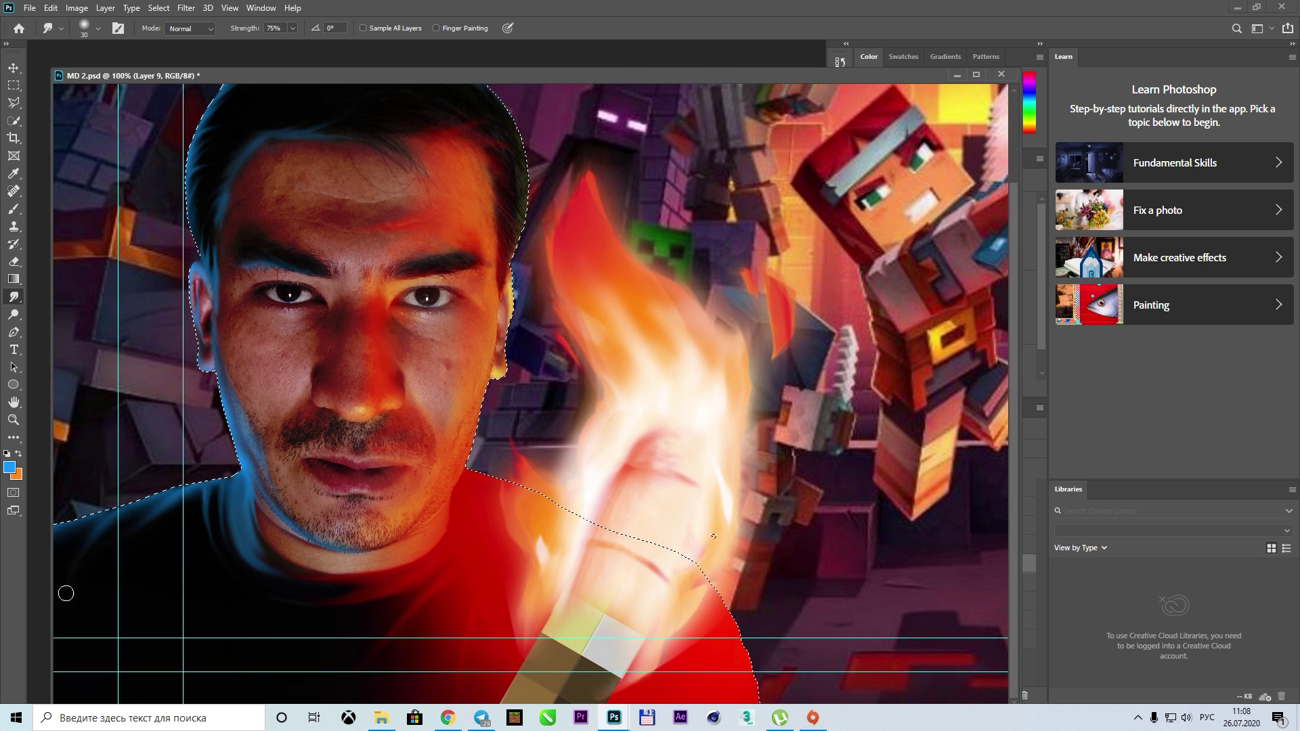
Clear the selection around the figure and set Layer 9 to Lighter Color blending
{"action": "key", "text": "ctrl+minus"}
{"action": "key", "text": "m"}
{"action": "left_click", "coordinate": [492, 371]}
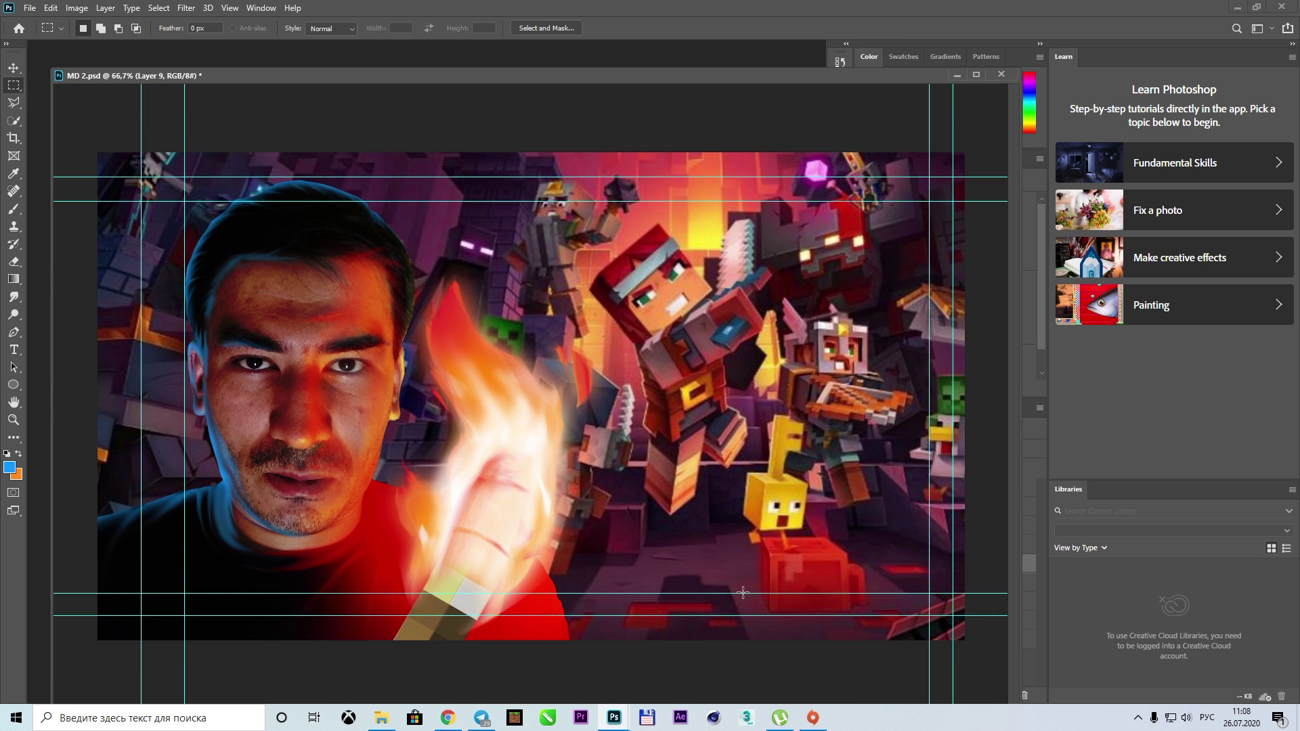
{"action": "left_click_drag", "start_coordinate": [1008, 271], "coordinate": [806, 271]}
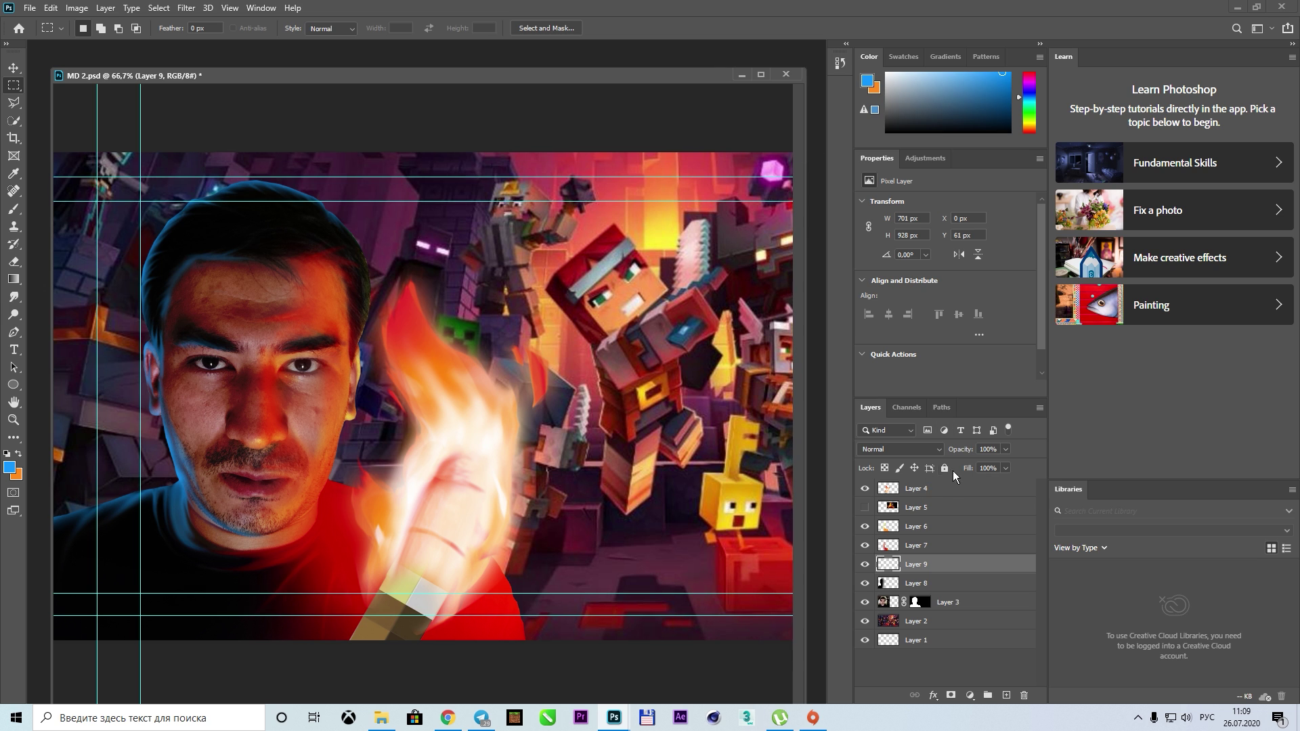
{"action": "left_click", "coordinate": [901, 449]}
{"action": "key", "text": "Down"}
{"action": "key", "text": "Down"}
{"action": "key", "text": "Down"}
{"action": "key", "text": "Down"}
{"action": "key", "text": "Down"}
{"action": "key", "text": "Down"}
Smudge the forehead skin smooth while zoomed in on the face
{"action": "key", "text": "ctrl+plus"}
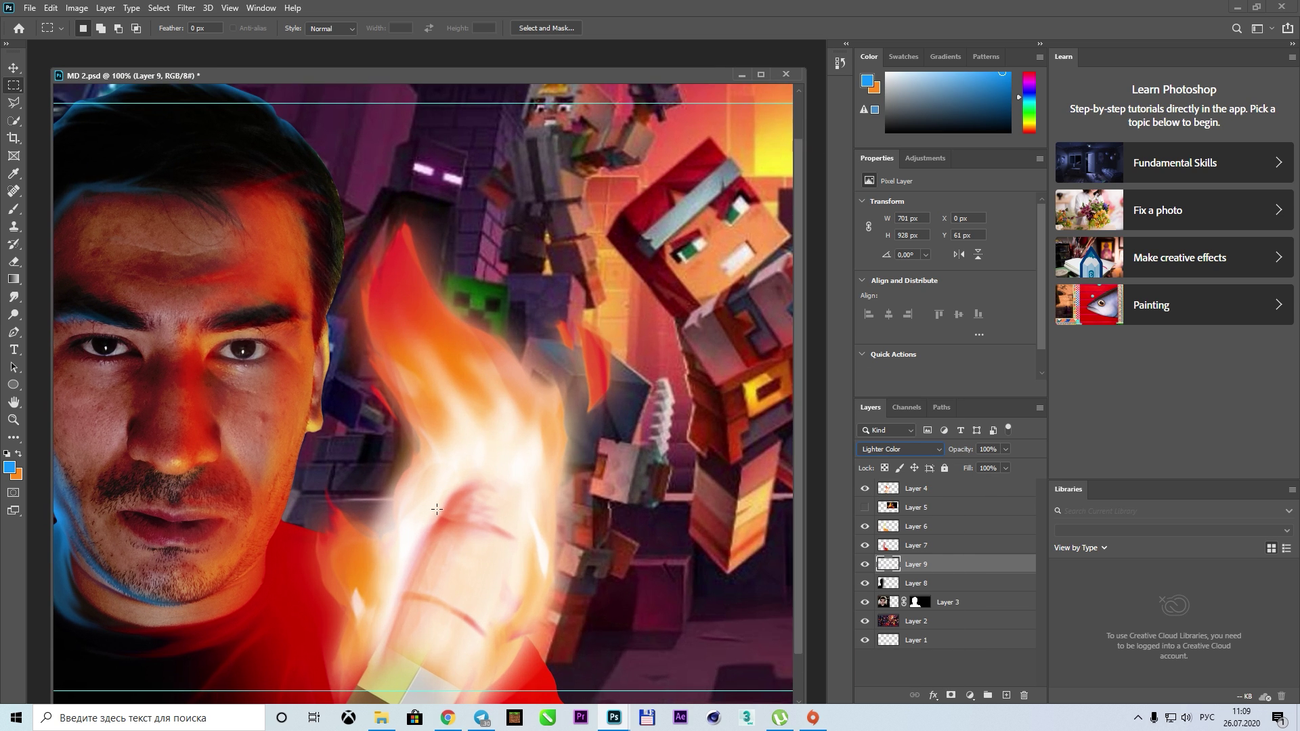
{"action": "key", "text": "ctrl+plus"}
{"action": "scroll", "coordinate": [423, 320], "scroll_direction": "up", "scroll_amount": 3}
{"action": "key", "text": "r"}
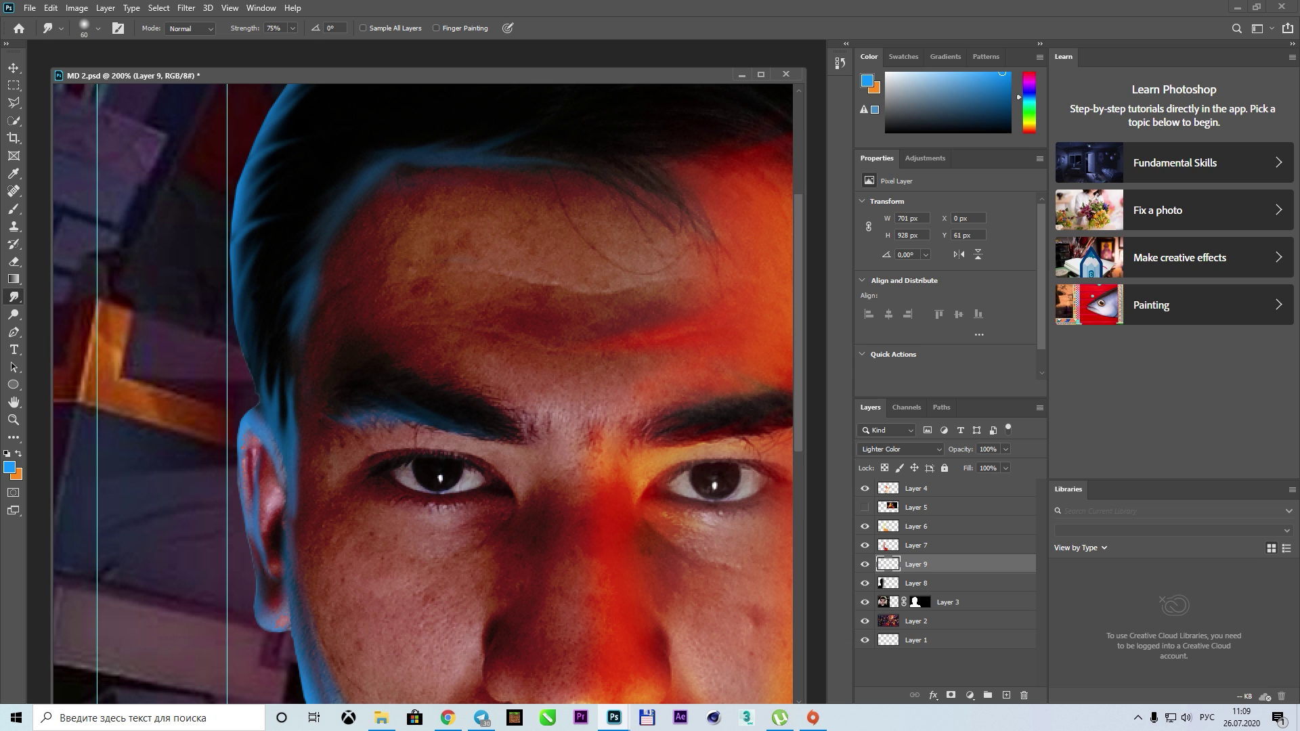
{"action": "left_click_drag", "start_coordinate": [296, 350], "coordinate": [406, 325]}
{"action": "key", "text": "bracketright"}
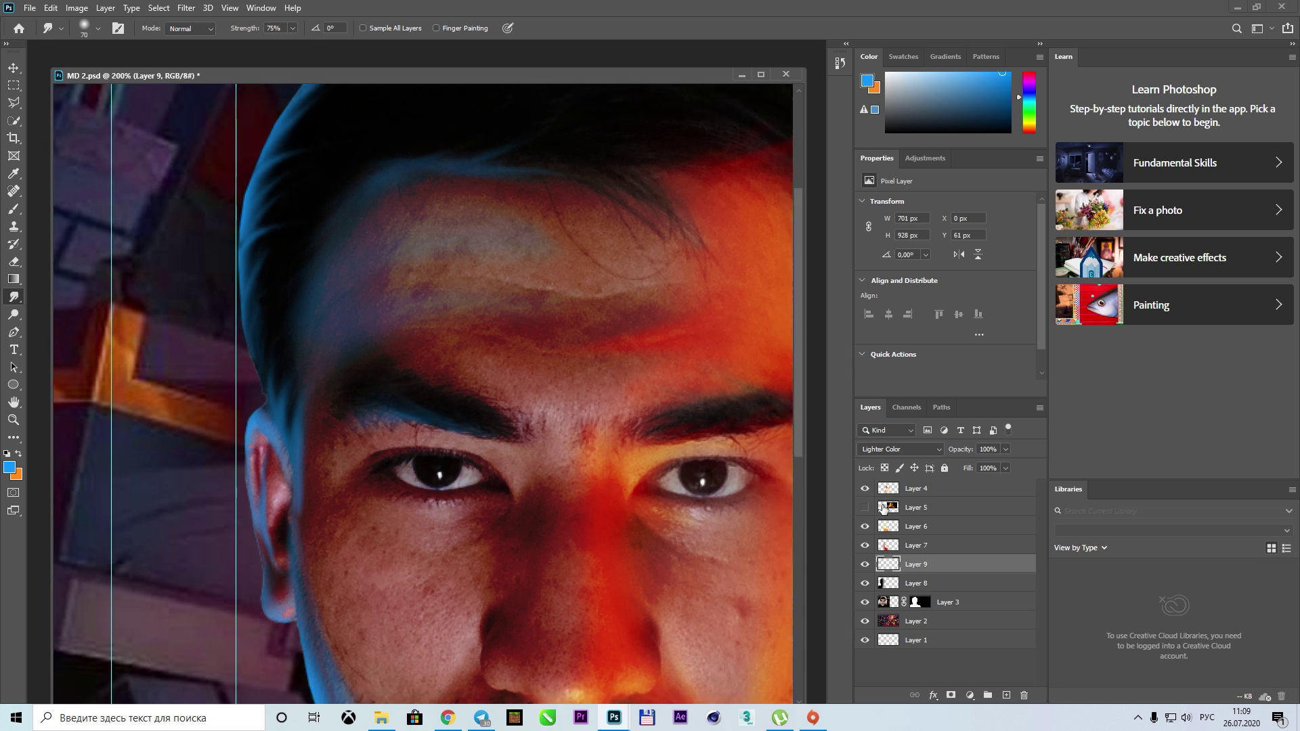
{"action": "key", "text": "ctrl+minus"}
{"action": "key", "text": "ctrl+minus"}
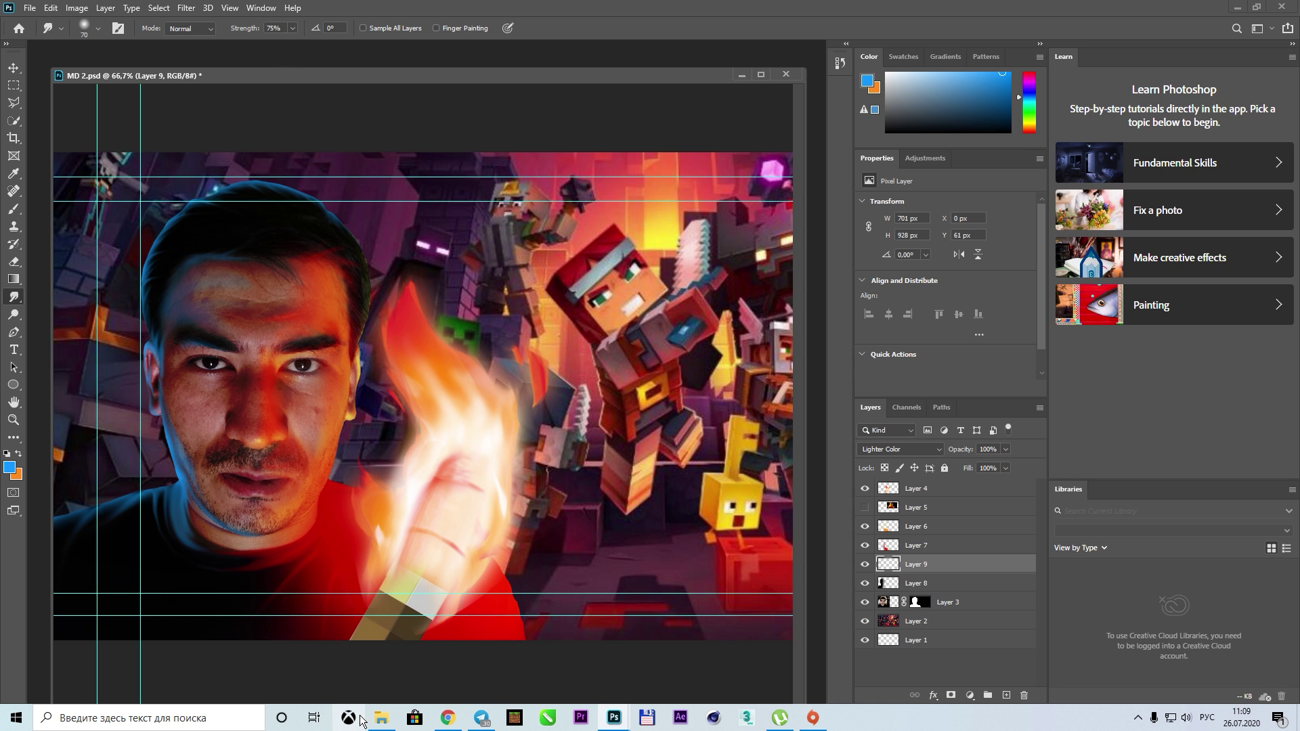
{"action": "key", "text": "ctrl+minus"}
Raise Layer 2's Hue/Saturation saturation to +33 and add a new layer above it
{"action": "left_click", "coordinate": [904, 621]}
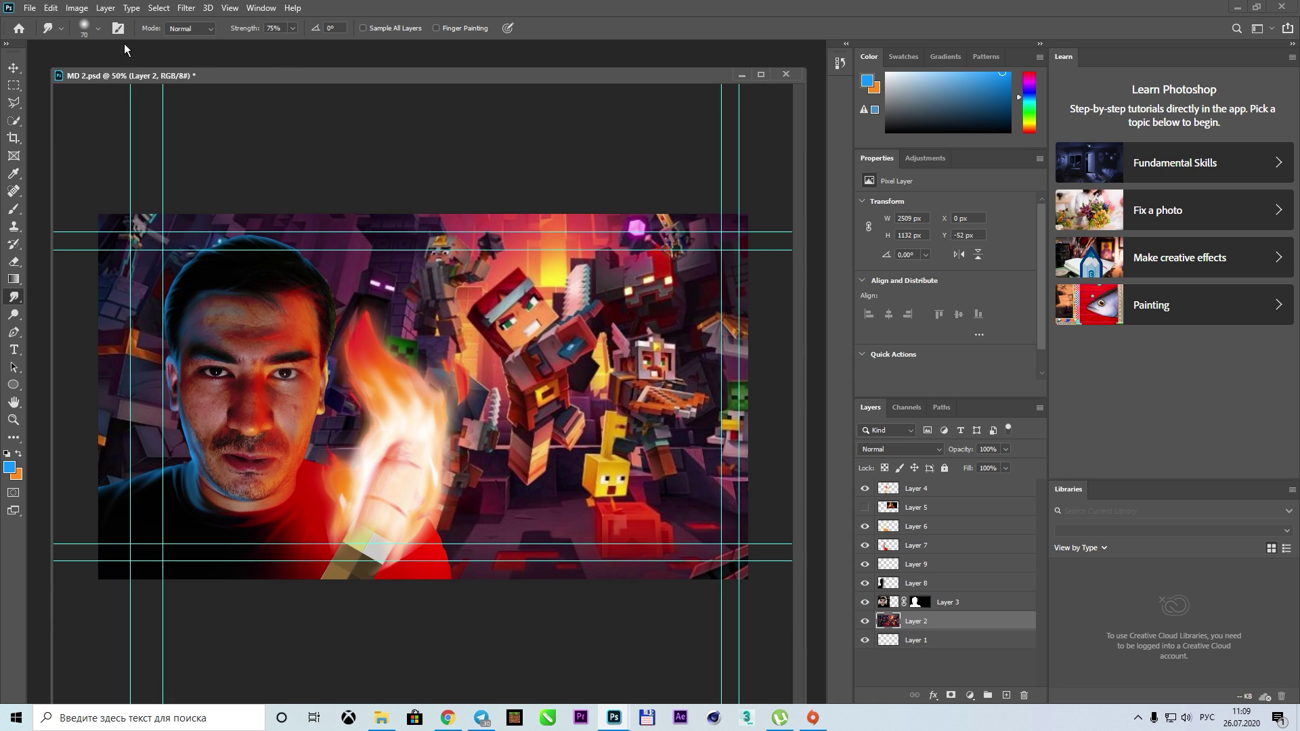
{"action": "left_click", "coordinate": [77, 7]}
{"action": "left_click", "coordinate": [251, 115]}
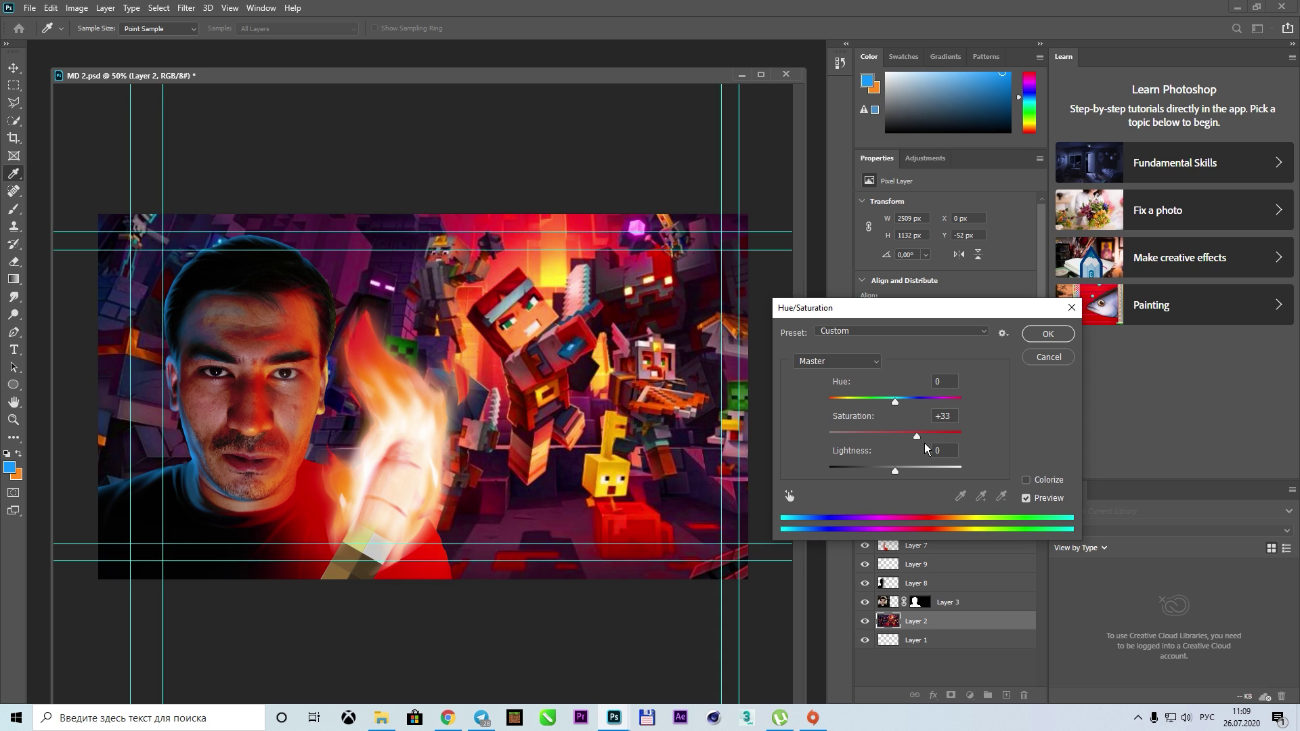
{"action": "key", "text": "Return"}
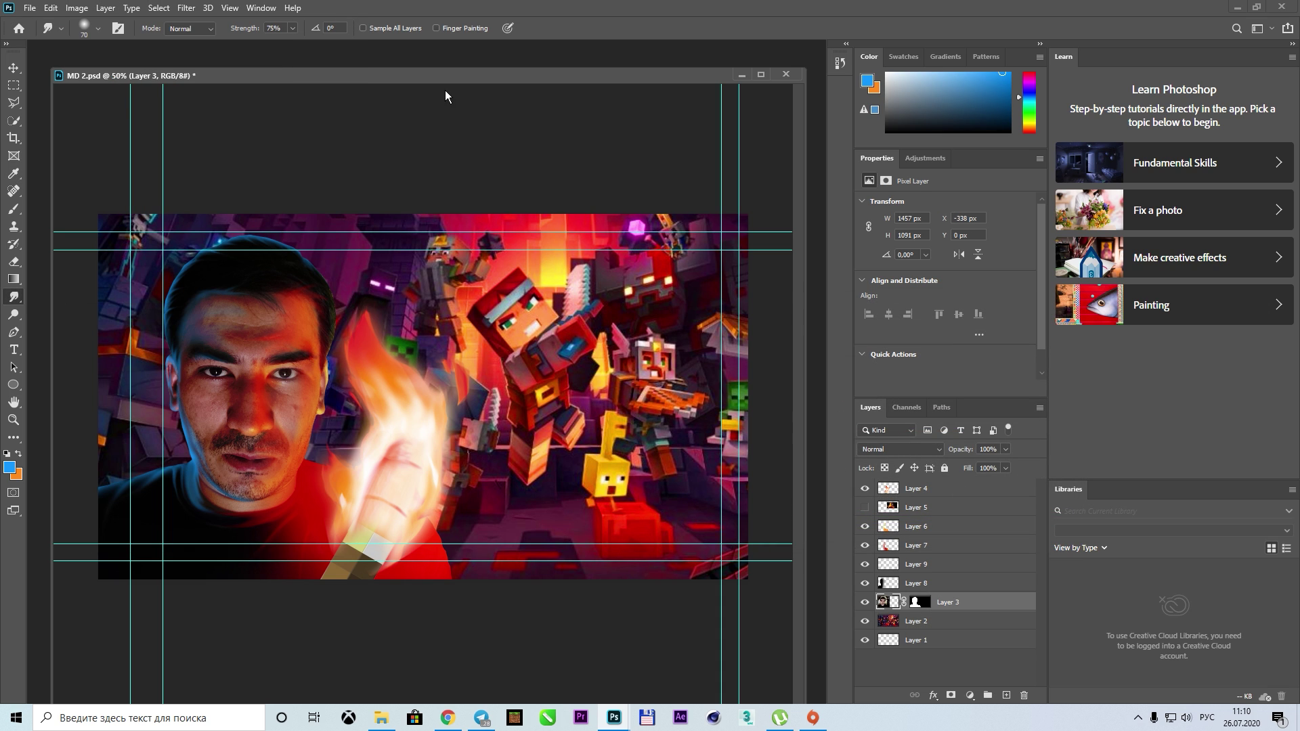
{"action": "left_click", "coordinate": [1006, 696]}
Paint blue with a large soft brush behind the face and left of the head
{"action": "key", "text": "b"}
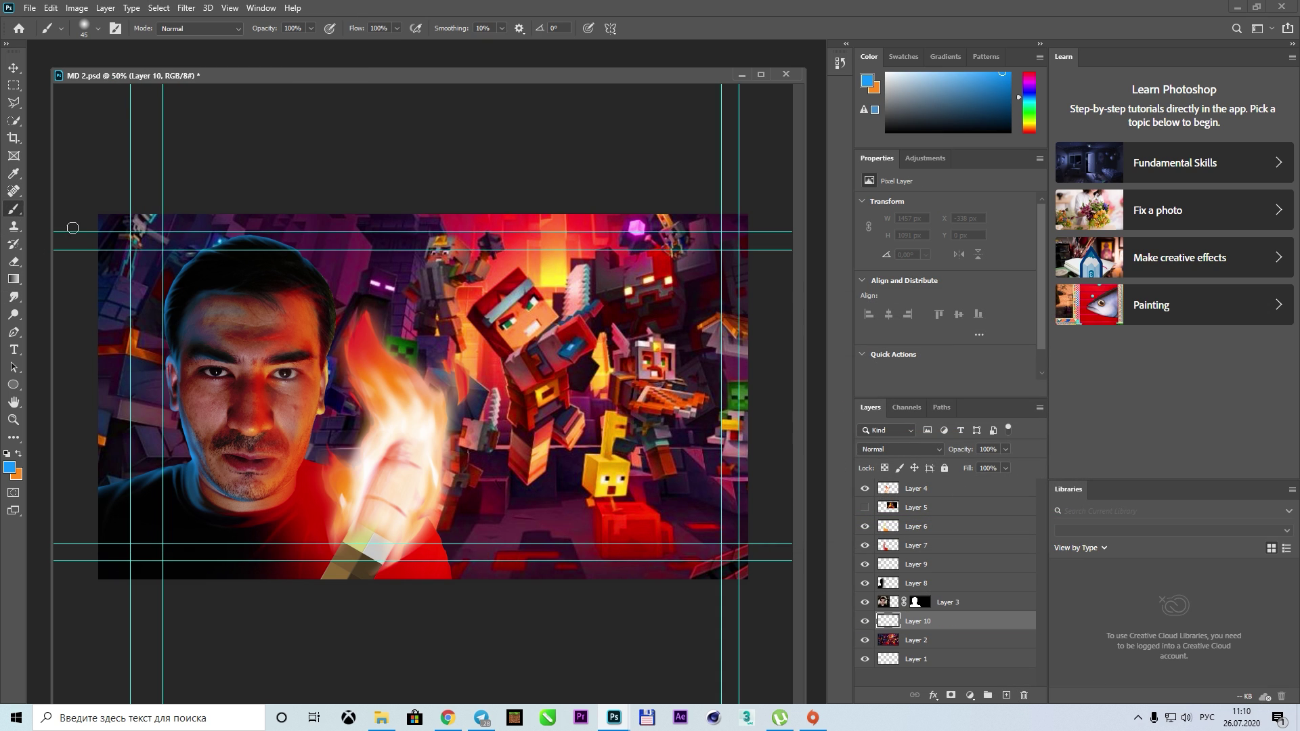
{"action": "left_click_drag", "start_coordinate": [162, 447], "coordinate": [325, 440]}
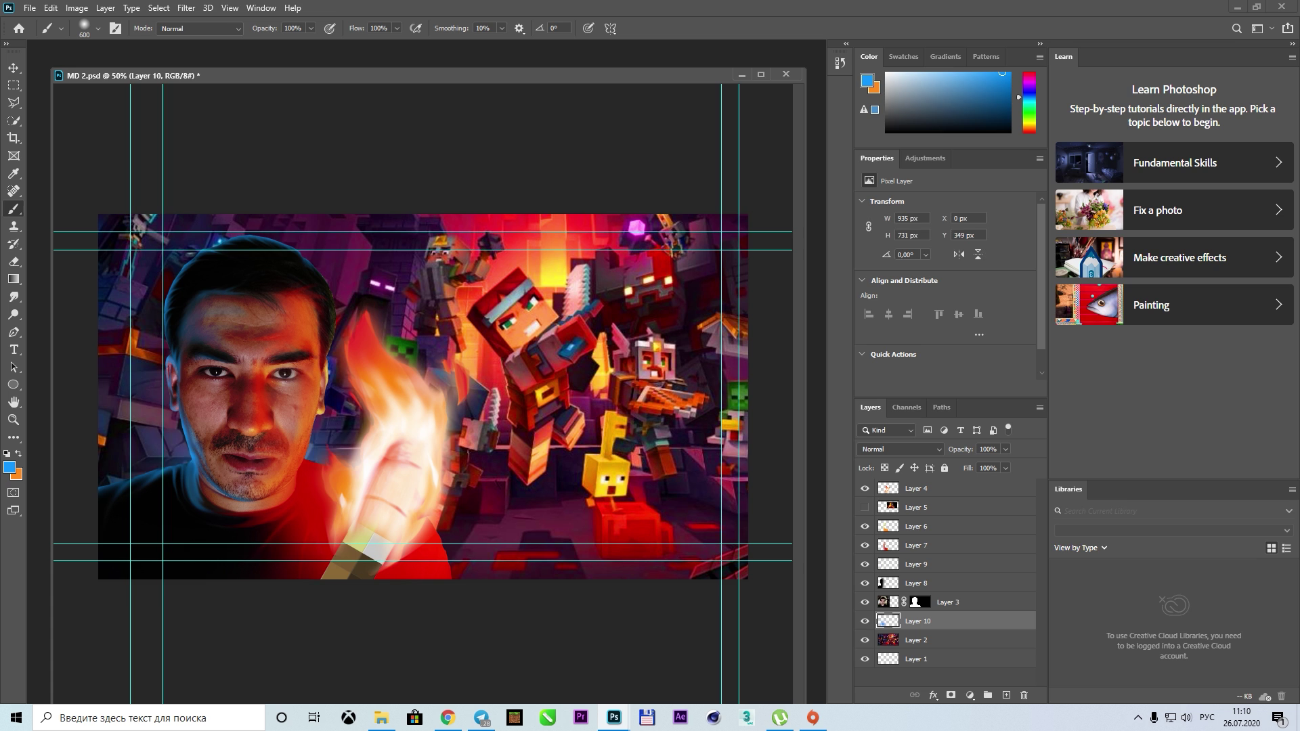
{"action": "key", "text": "bracketright"}
{"action": "key", "text": "bracketright"}
{"action": "key", "text": "bracketright"}
{"action": "key", "text": "bracketleft"}
{"action": "key", "text": "bracketleft"}
{"action": "key", "text": "bracketleft"}
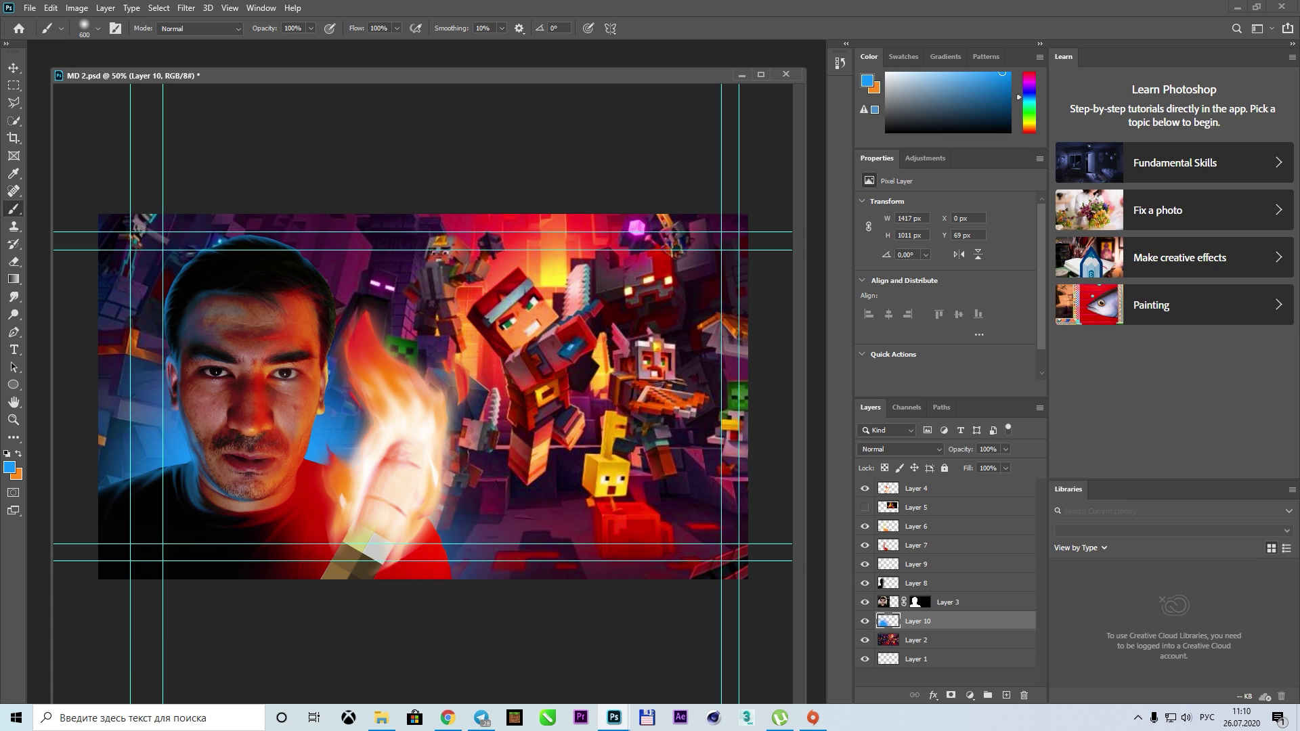
{"action": "left_click_drag", "start_coordinate": [176, 366], "coordinate": [203, 231]}
{"action": "scroll", "coordinate": [427, 314], "scroll_direction": "up", "scroll_amount": 2}
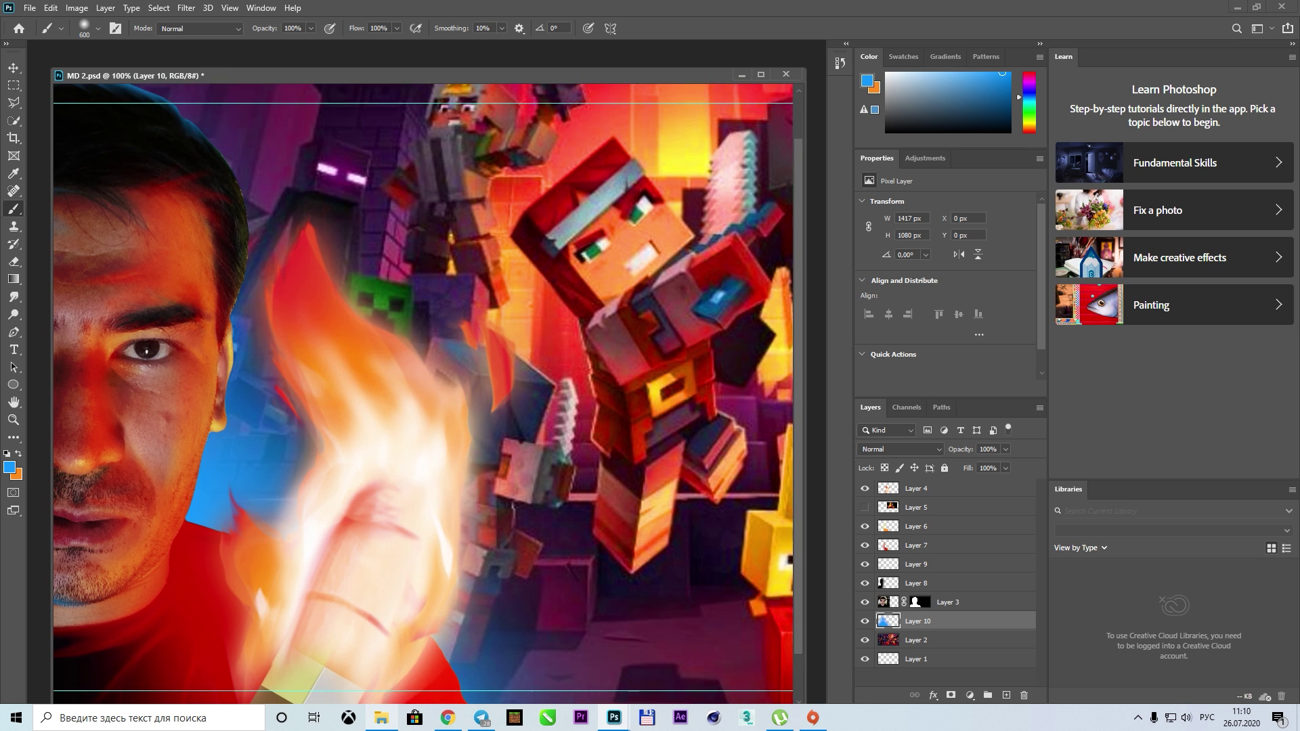
{"action": "scroll", "coordinate": [427, 313], "scroll_direction": "up", "scroll_amount": 1}
{"action": "scroll", "coordinate": [427, 313], "scroll_direction": "up", "scroll_amount": 1}
Load the person's outline as a selection and erase at full opacity on Layers 7 and 6
{"action": "left_click", "coordinate": [884, 580], "text": "ctrl"}
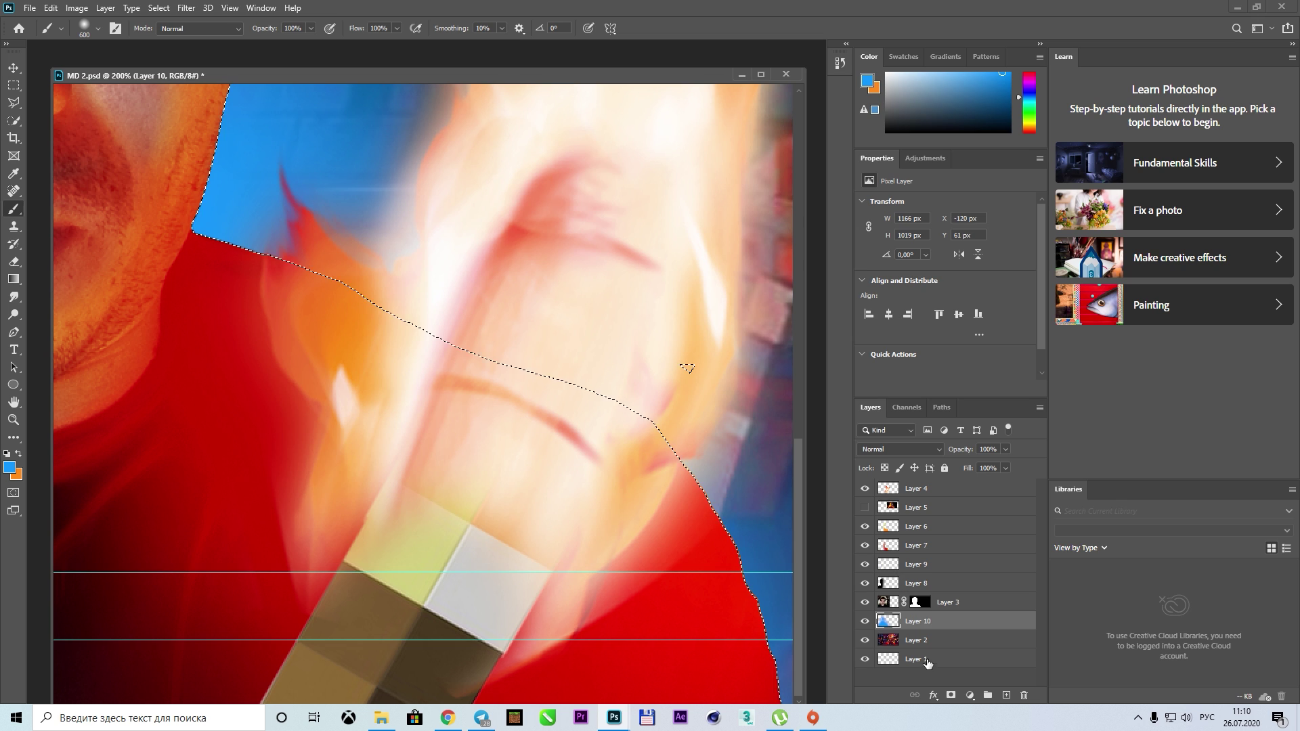
{"action": "scroll", "coordinate": [682, 363], "scroll_direction": "down", "scroll_amount": 2}
{"action": "key", "text": "bracketleft"}
{"action": "key", "text": "bracketleft"}
{"action": "key", "text": "bracketleft"}
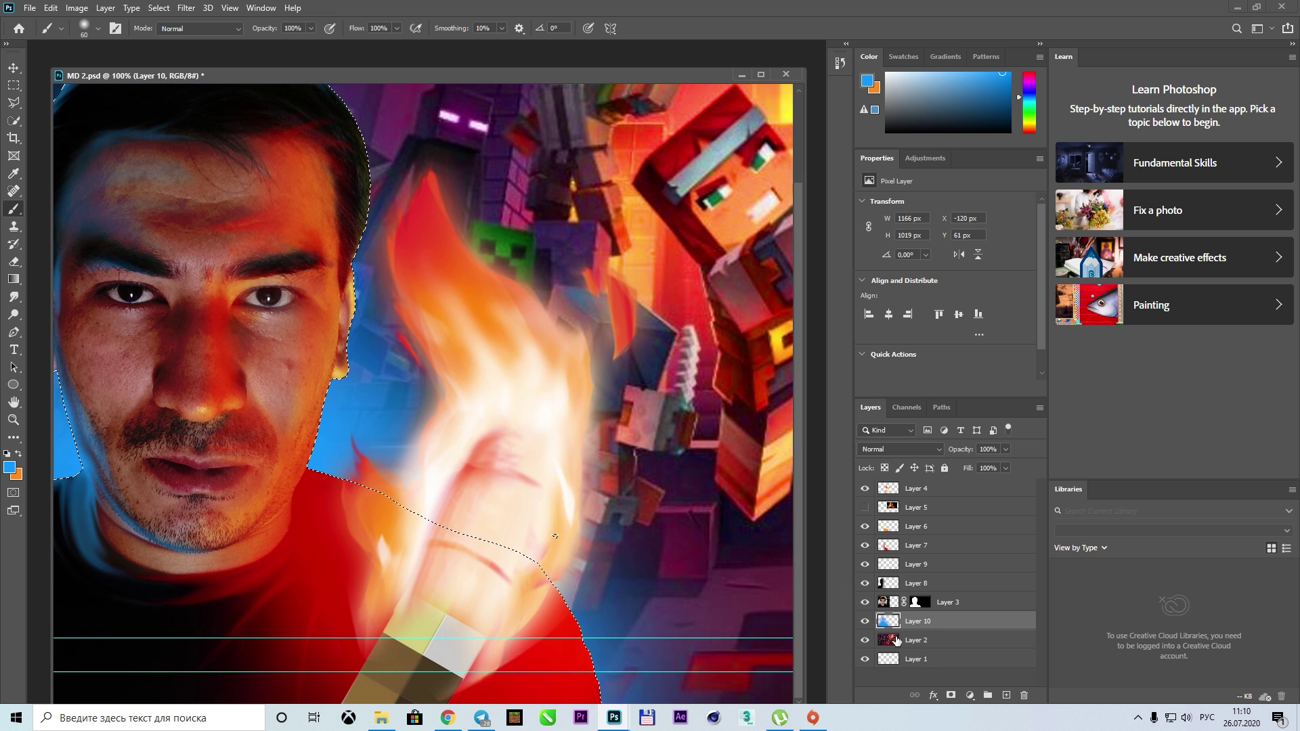
{"action": "left_click", "coordinate": [916, 545]}
{"action": "key", "text": "e"}
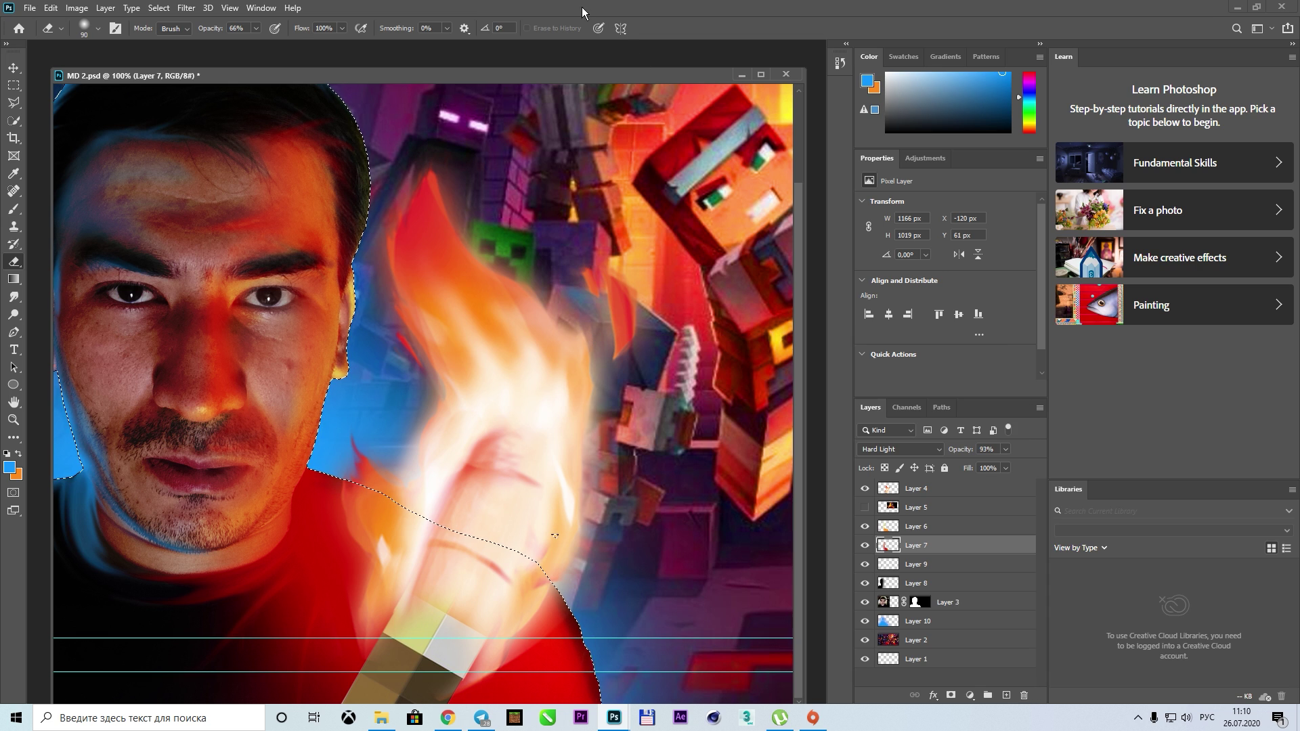
{"action": "key", "text": "0"}
{"action": "key", "text": "bracketright"}
{"action": "key", "text": "bracketright"}
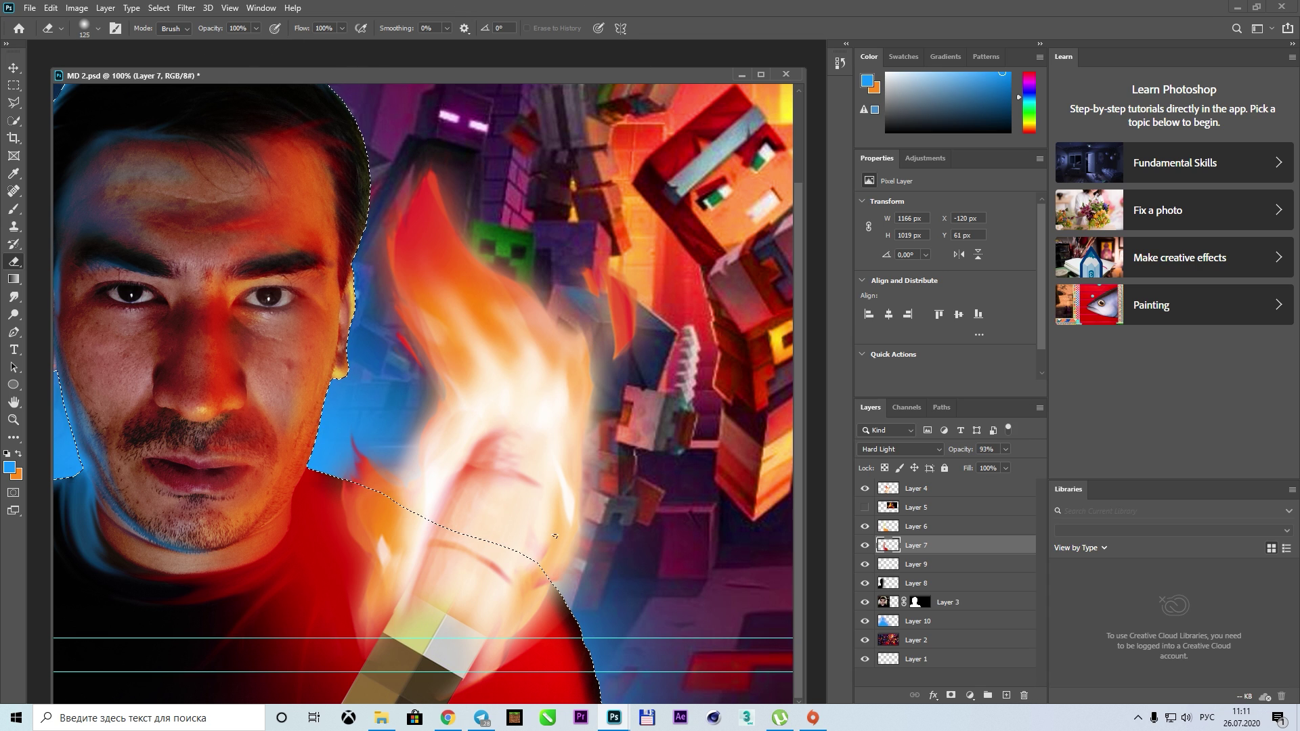
{"action": "left_click", "coordinate": [886, 531]}
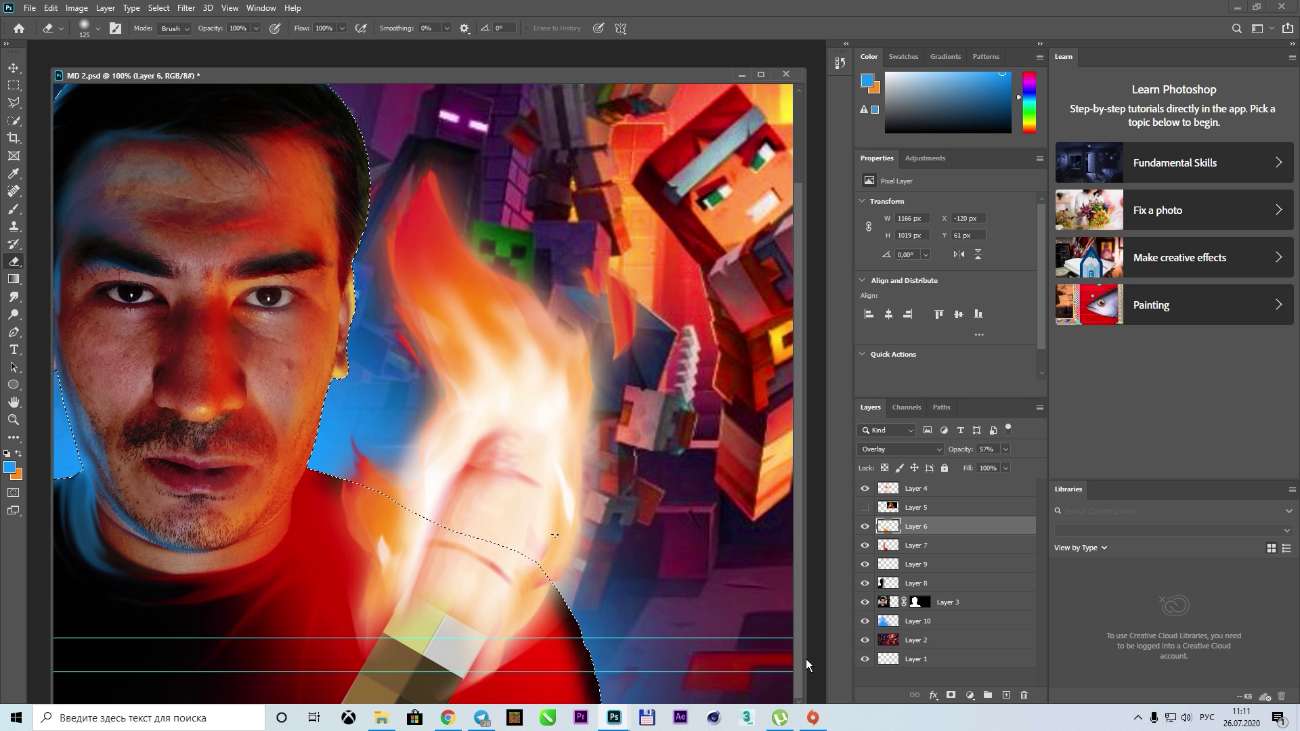
{"action": "scroll", "coordinate": [423, 392], "scroll_direction": "up", "scroll_amount": 2}
{"action": "scroll", "coordinate": [423, 393], "scroll_direction": "down", "scroll_amount": 3}
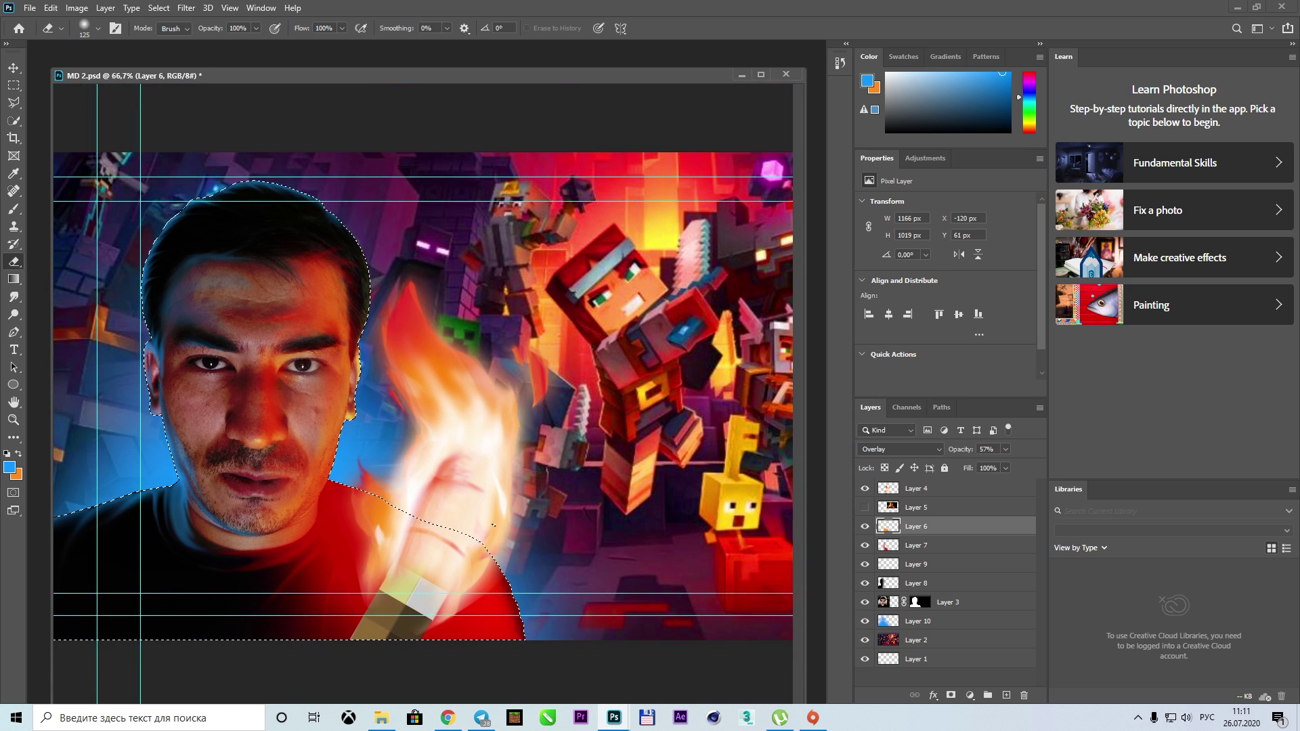
Deselect, then paint a light blue glow beside the face on Layer 10 and nudge it into place
{"action": "key", "text": "m"}
{"action": "key", "text": "ctrl+d"}
{"action": "left_click", "coordinate": [911, 622]}
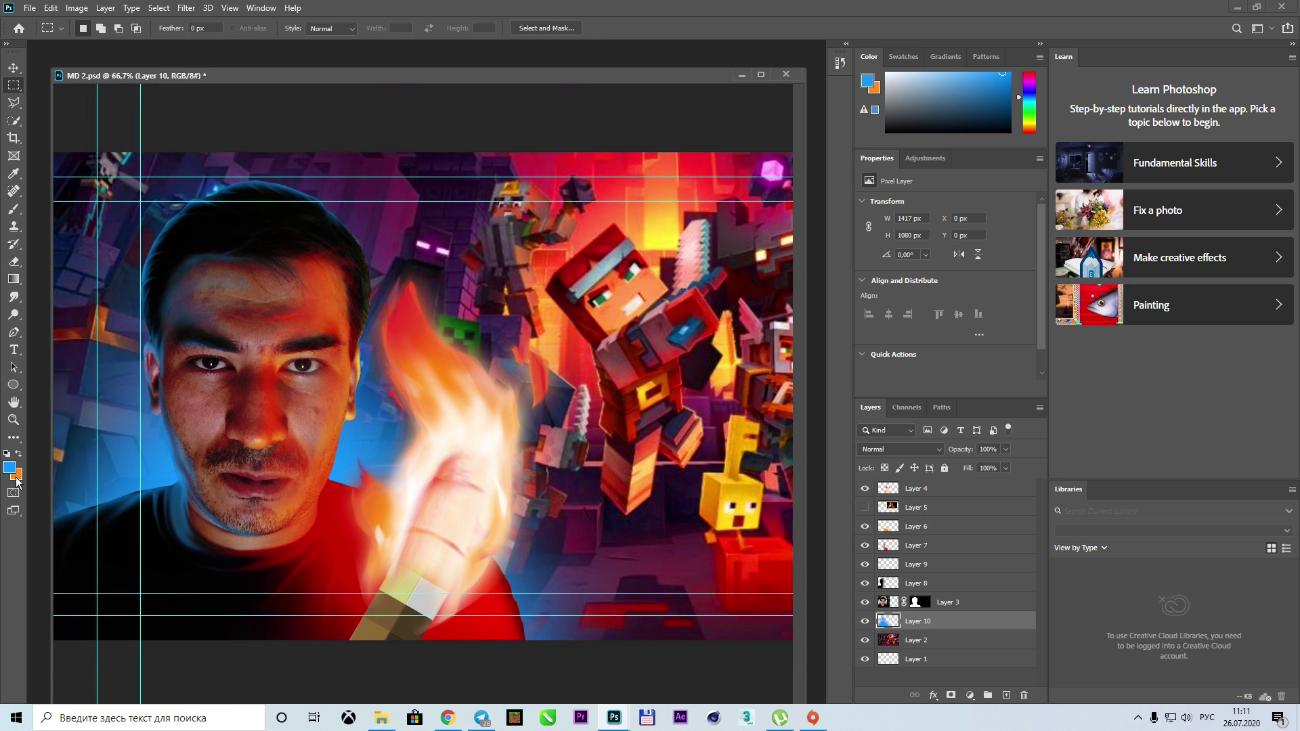
{"action": "left_click", "coordinate": [10, 467]}
{"action": "left_click", "coordinate": [856, 420]}
{"action": "left_click", "coordinate": [1118, 412]}
{"action": "key", "text": "b"}
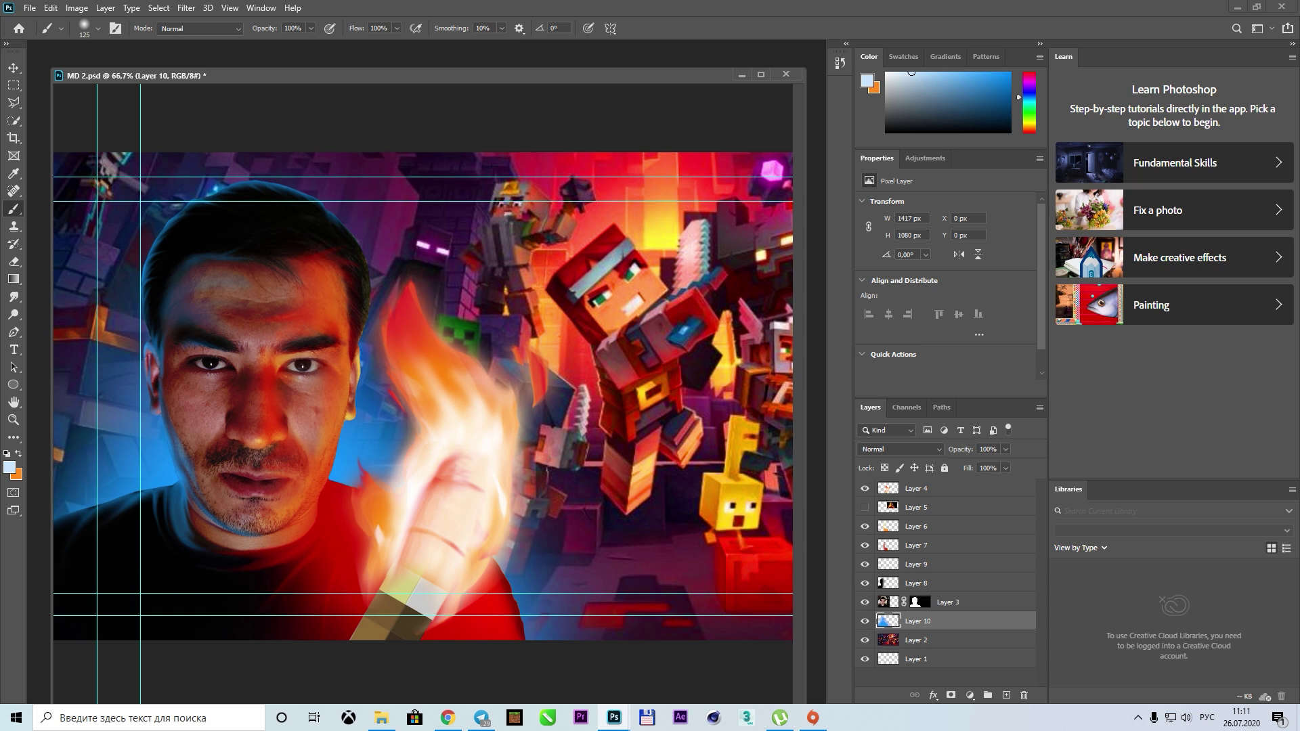
{"action": "mouse_move", "coordinate": [143, 312]}
{"action": "left_mouse_down"}
{"action": "mouse_move", "coordinate": [143, 454]}
{"action": "mouse_move", "coordinate": [103, 471]}
{"action": "left_mouse_up"}
{"action": "key", "text": "v"}
{"action": "key", "text": "ctrl+minus"}
{"action": "key", "text": "ctrl+minus"}
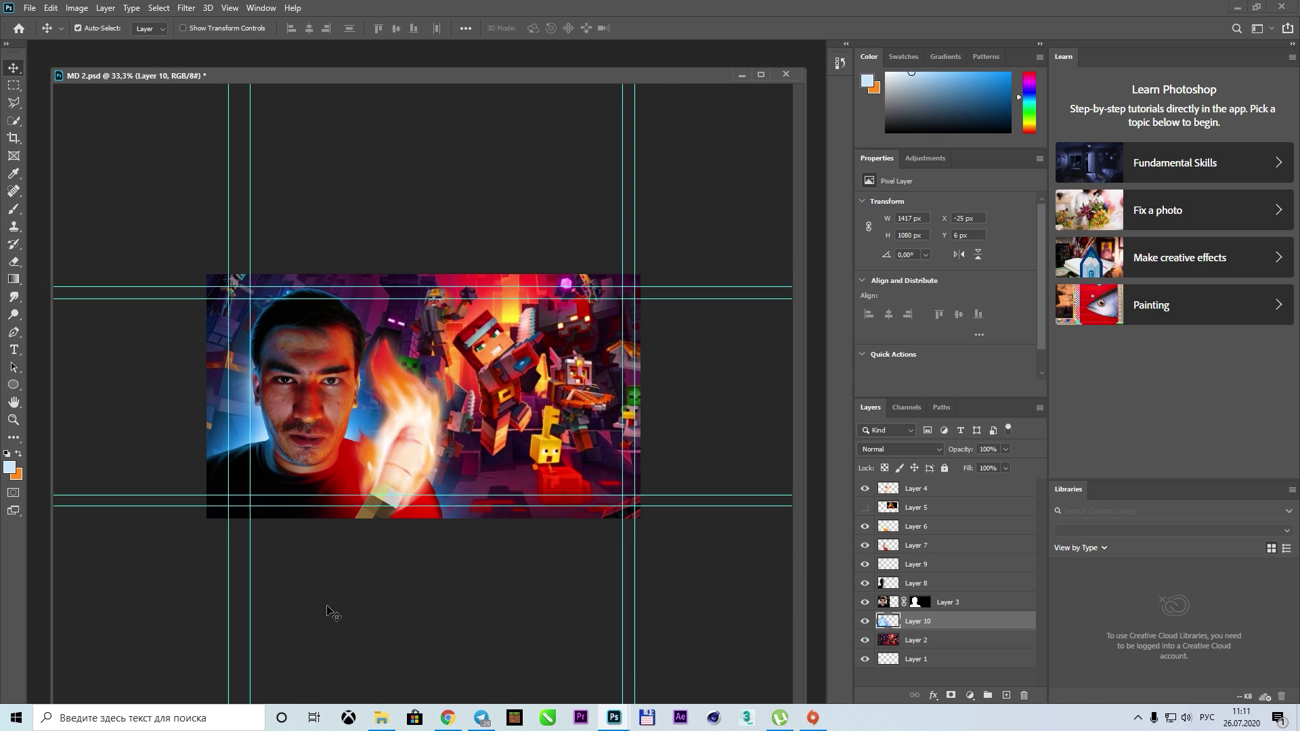
Search Google Images for 'flame spark png' in Chrome
{"action": "left_click", "coordinate": [448, 718]}
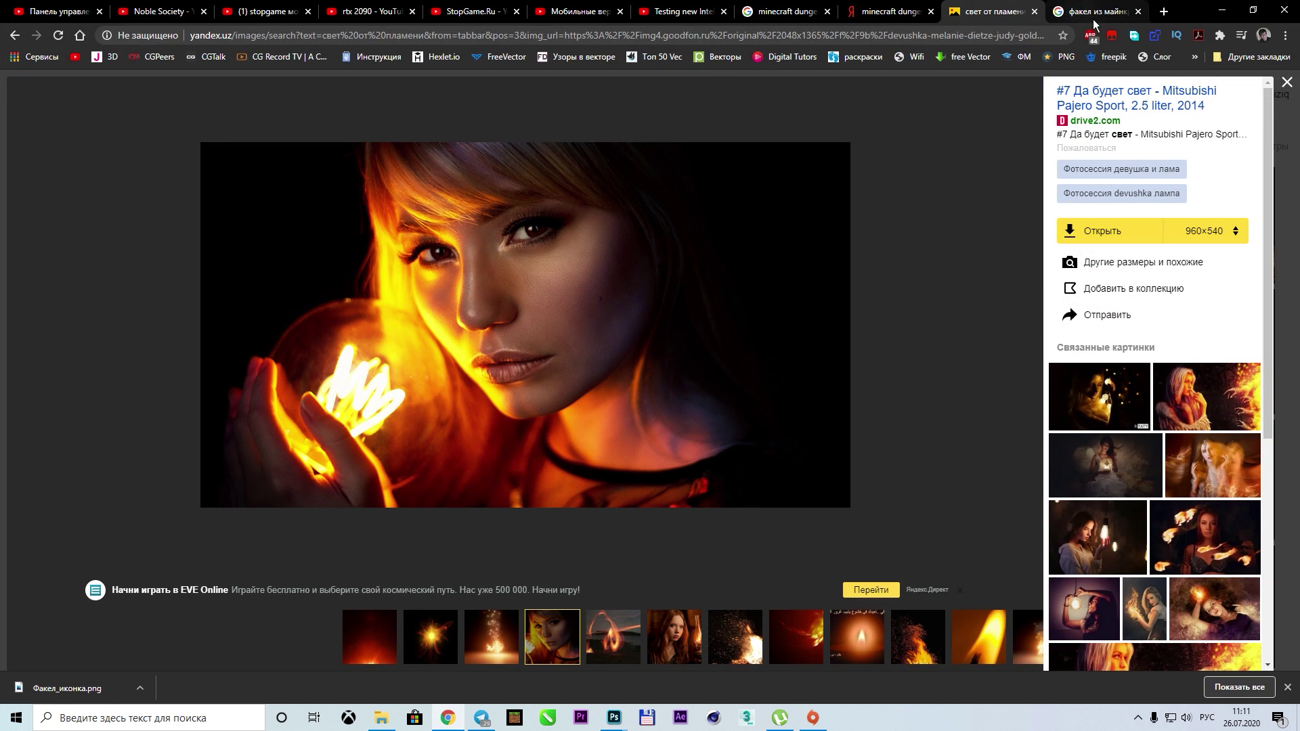
{"action": "key", "text": "ctrl+Tab"}
{"action": "key", "text": "alt+shift"}
{"action": "type", "text": "flam"}
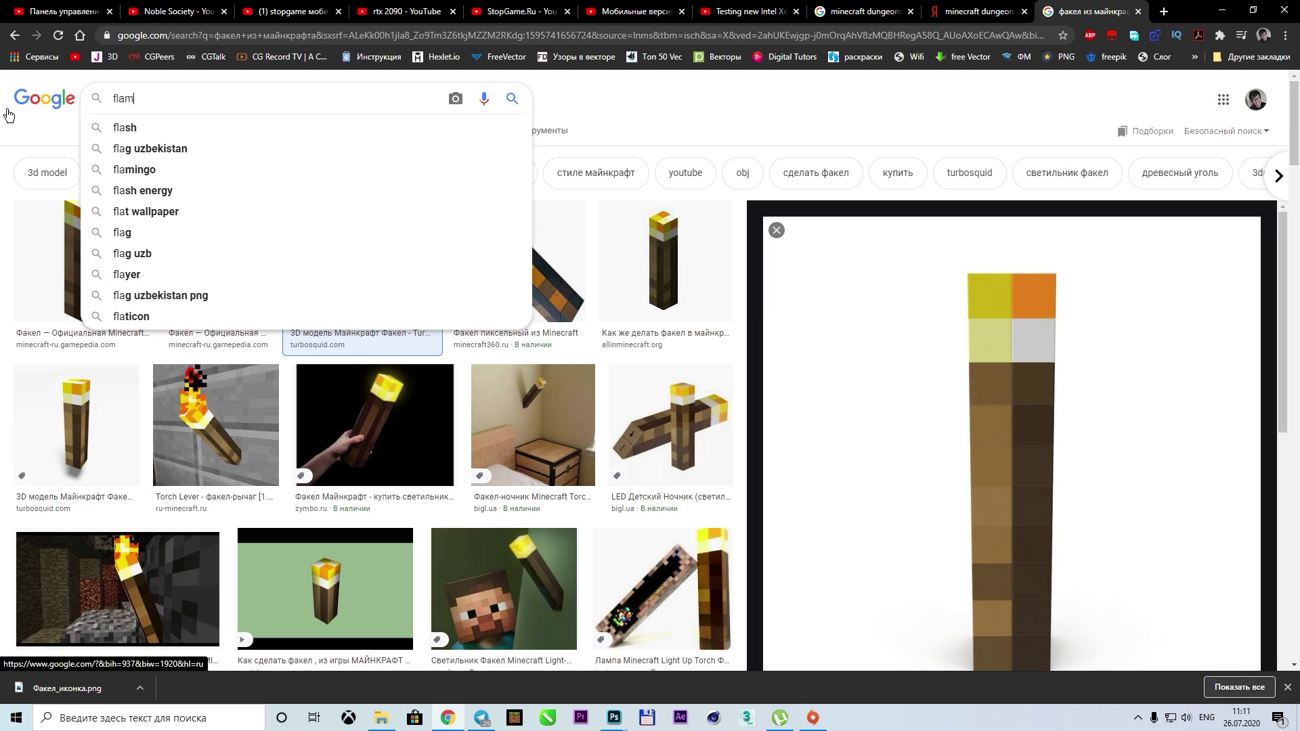
{"action": "type", "text": "e spark png"}
{"action": "key", "text": "Return"}
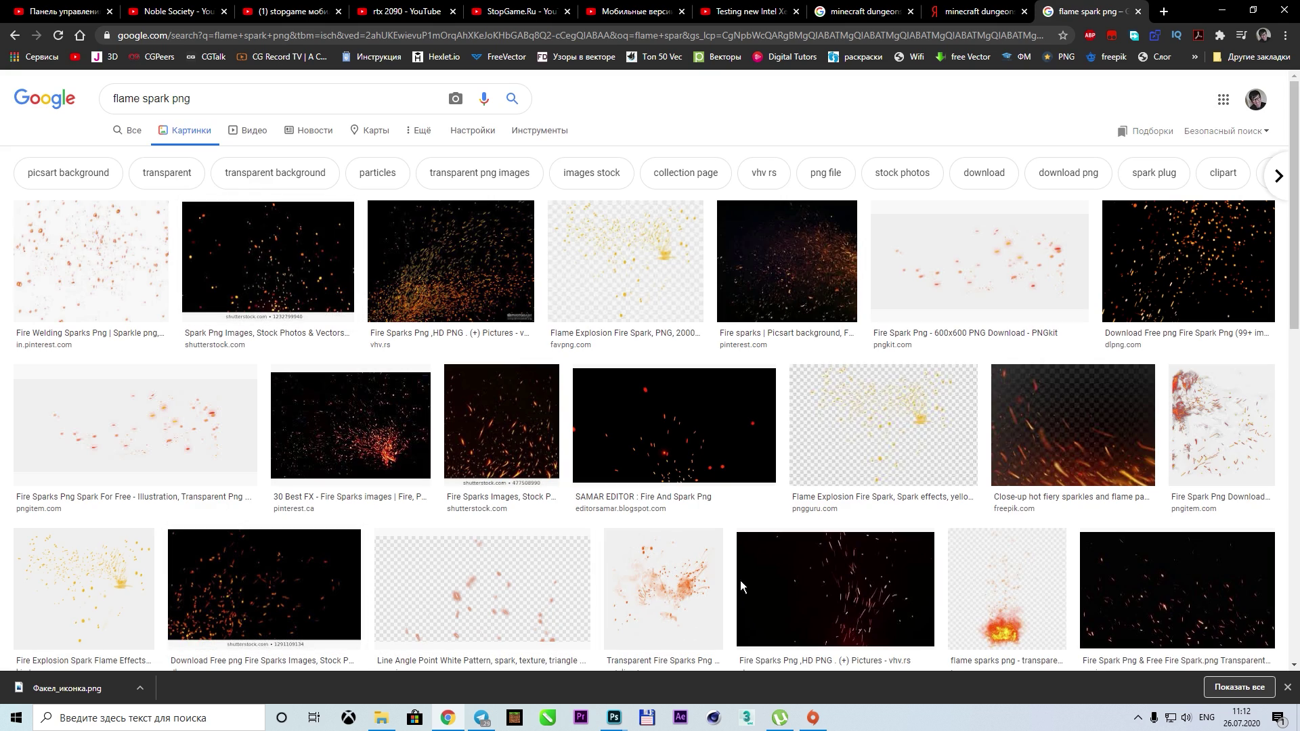
Open the vhv.rs Fire Sparks result and copy the image
{"action": "left_click", "coordinate": [403, 277]}
{"action": "scroll", "coordinate": [563, 582], "scroll_direction": "down", "scroll_amount": 3}
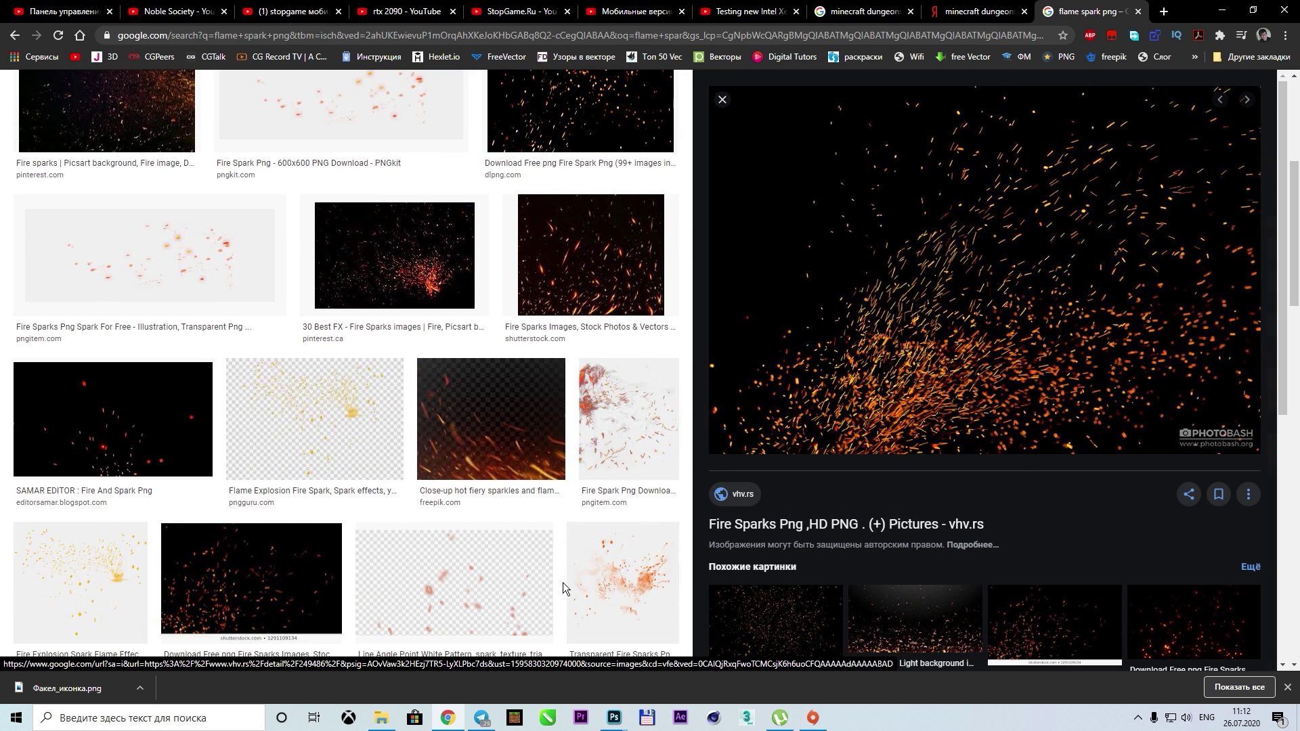
{"action": "scroll", "coordinate": [474, 542], "scroll_direction": "down", "scroll_amount": 2}
{"action": "scroll", "coordinate": [390, 503], "scroll_direction": "up", "scroll_amount": 2}
{"action": "scroll", "coordinate": [391, 504], "scroll_direction": "down", "scroll_amount": 3}
{"action": "left_click", "coordinate": [134, 537]}
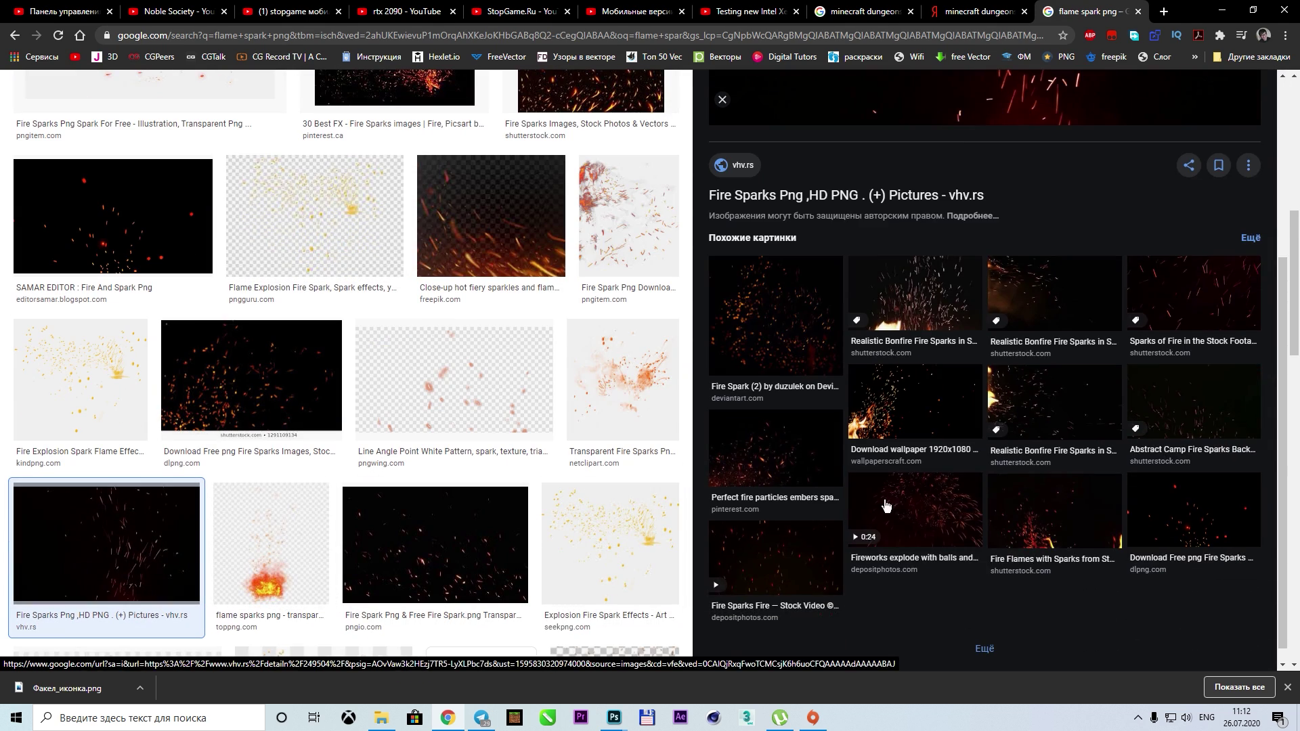
{"action": "right_click", "coordinate": [1062, 453]}
{"action": "left_click", "coordinate": [1060, 421]}
Paste the sparks image into the thumbnail and move its Layer 11 to the top of the stack
{"action": "key", "text": "alt+Tab"}
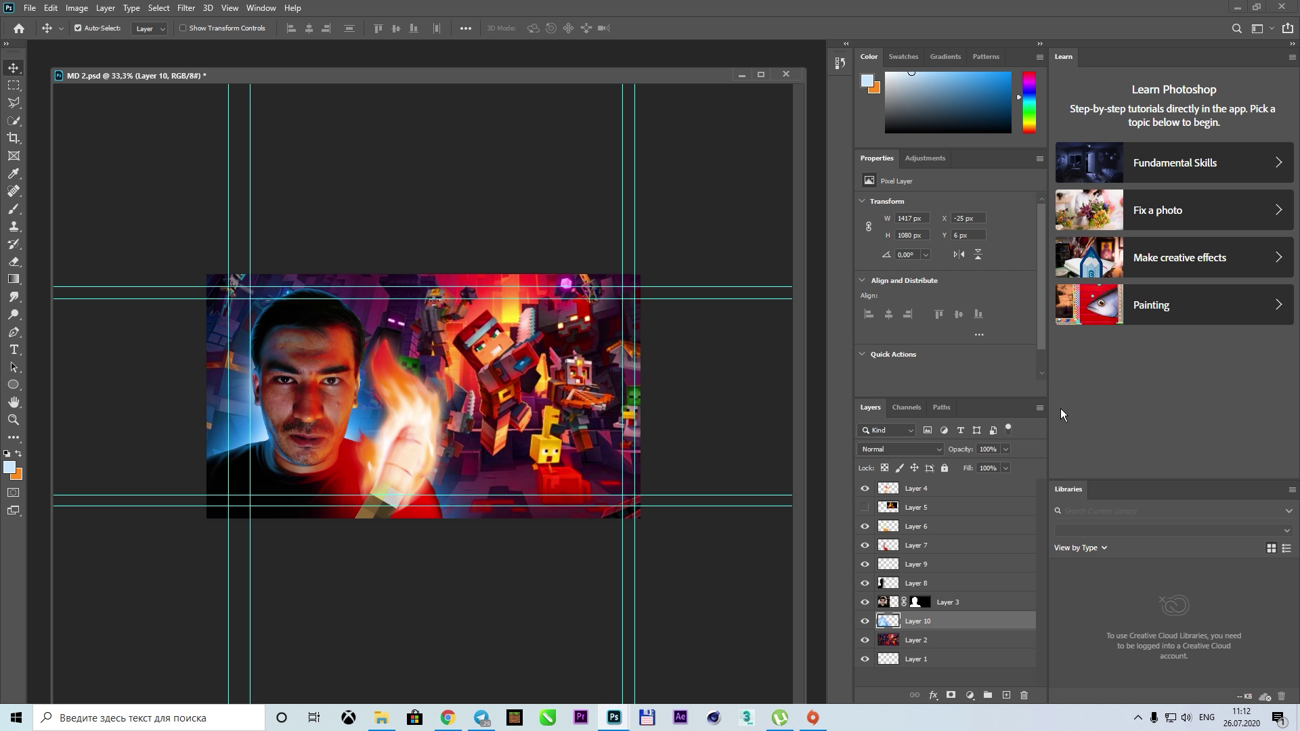
{"action": "key", "text": "ctrl+v"}
{"action": "left_click_drag", "start_coordinate": [907, 621], "coordinate": [905, 498]}
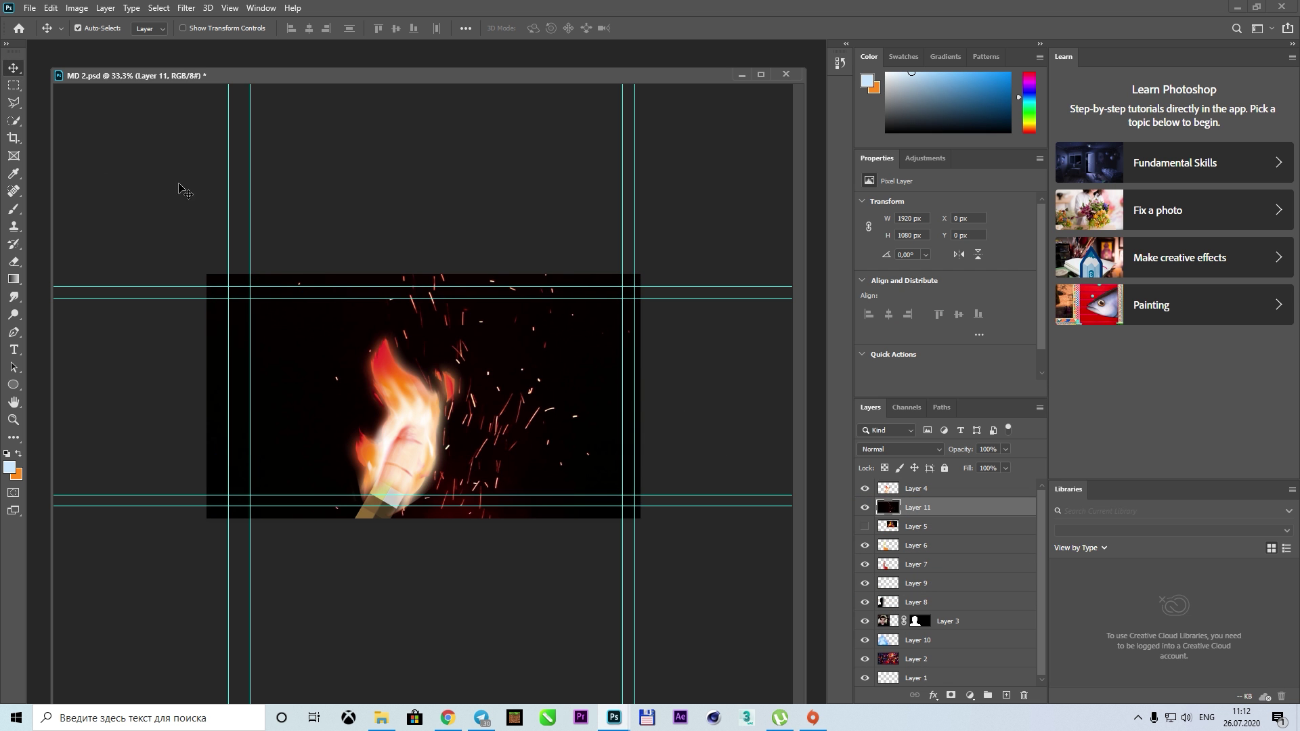
{"action": "left_click_drag", "start_coordinate": [556, 348], "coordinate": [504, 304]}
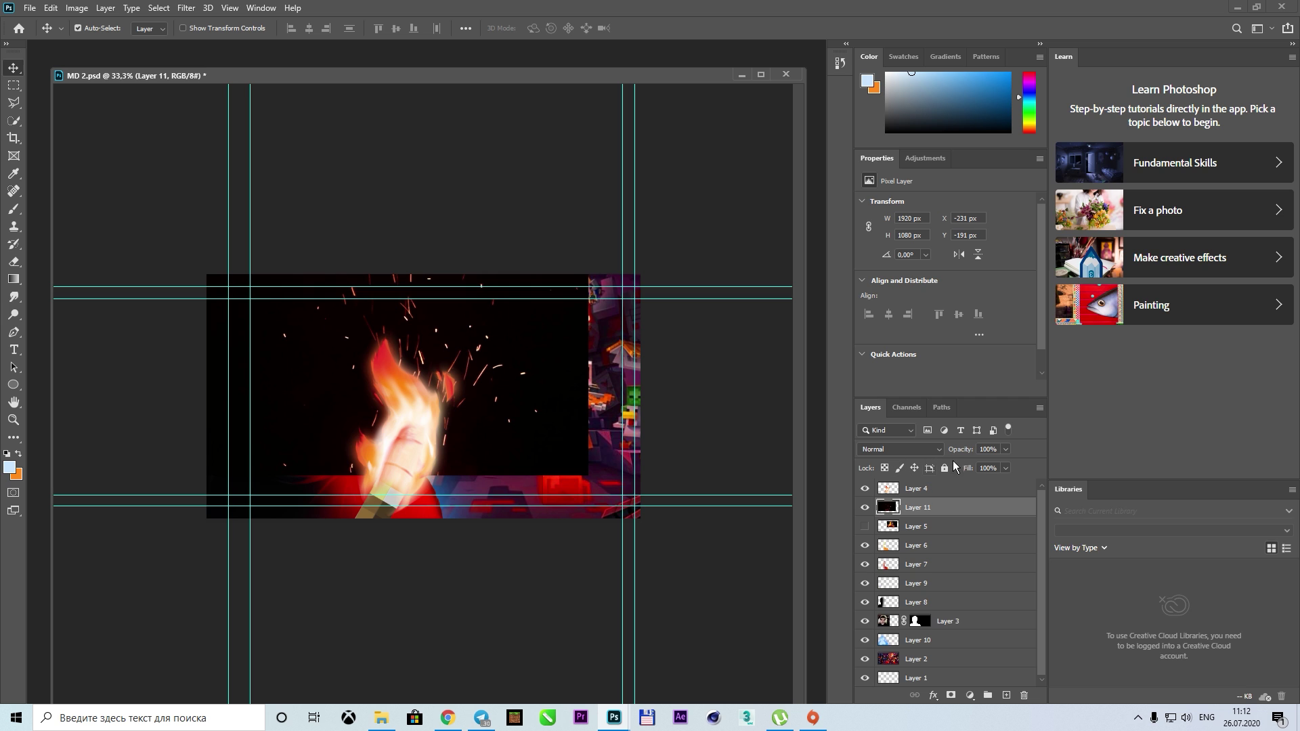
{"action": "left_click_drag", "start_coordinate": [897, 502], "coordinate": [900, 486]}
Set the sparks layer's blend mode to Screen so the black disappears
{"action": "left_click", "coordinate": [901, 449]}
{"action": "left_click", "coordinate": [942, 440]}
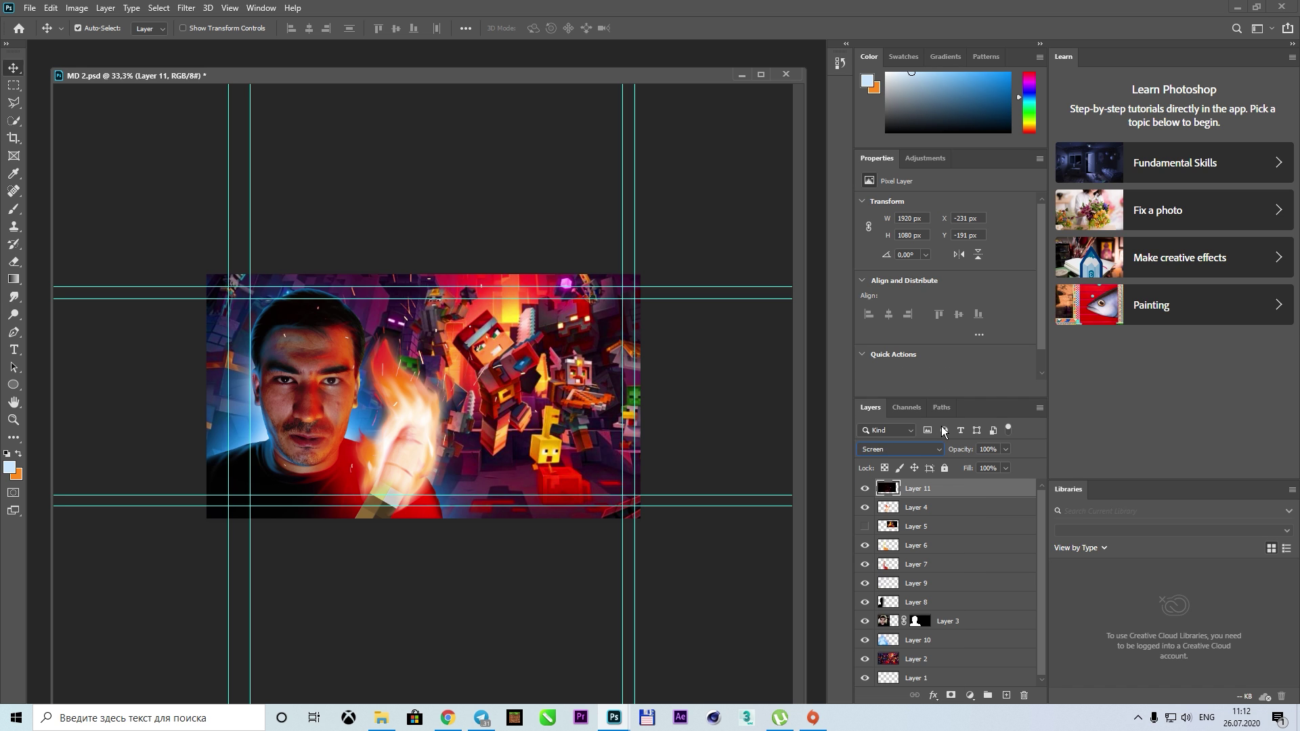
{"action": "left_click", "coordinate": [901, 449]}
{"action": "left_click", "coordinate": [893, 484]}
Scale the sparks layer down to about 94% and reposition it
{"action": "key", "text": "ctrl+t"}
{"action": "left_click_drag", "start_coordinate": [155, 475], "coordinate": [182, 459]}
{"action": "left_click_drag", "start_coordinate": [485, 421], "coordinate": [490, 442]}
{"action": "key", "text": "Return"}
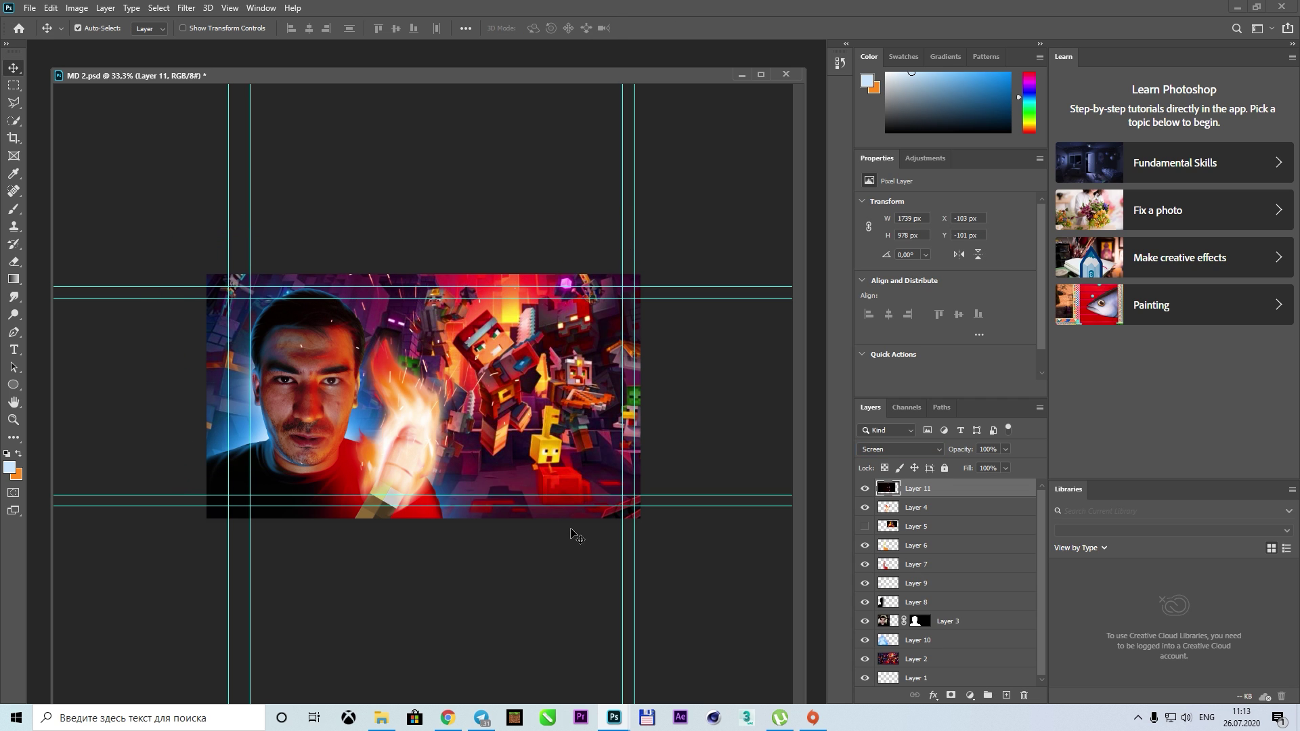
{"action": "left_click", "coordinate": [891, 661]}
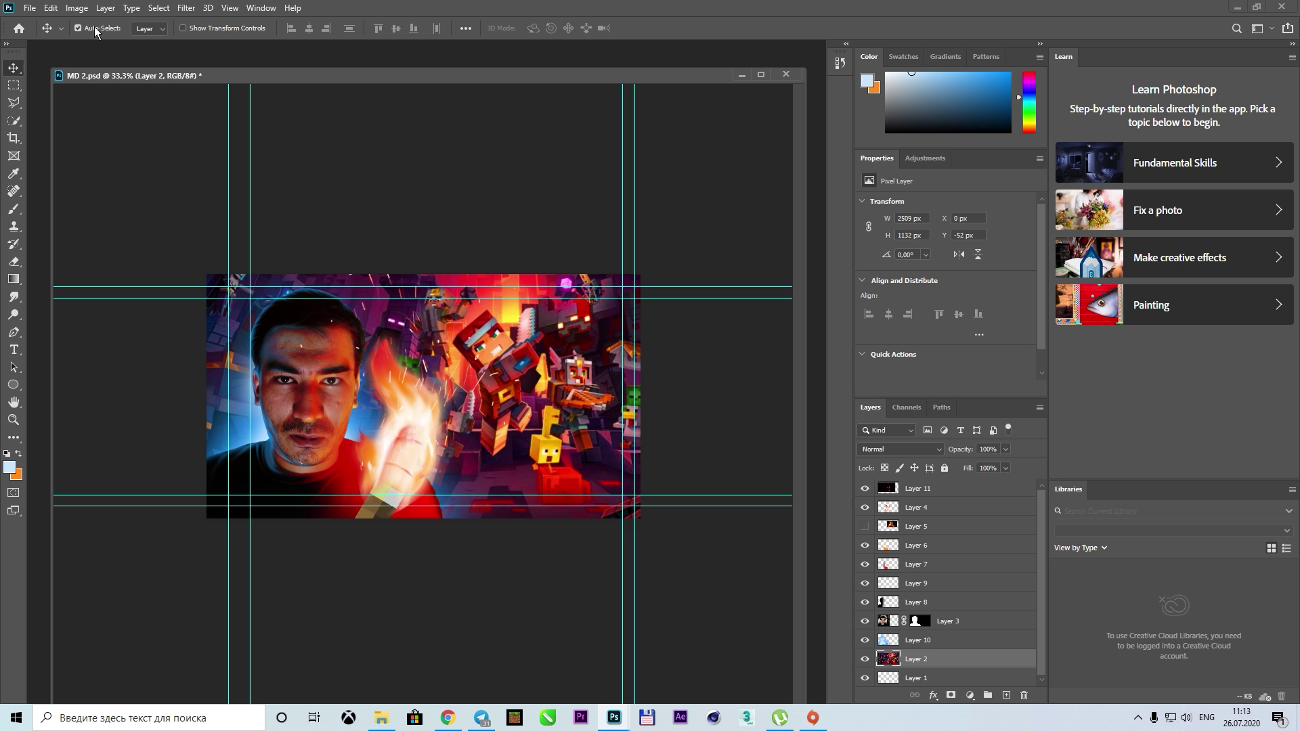
{"action": "left_click", "coordinate": [9, 467]}
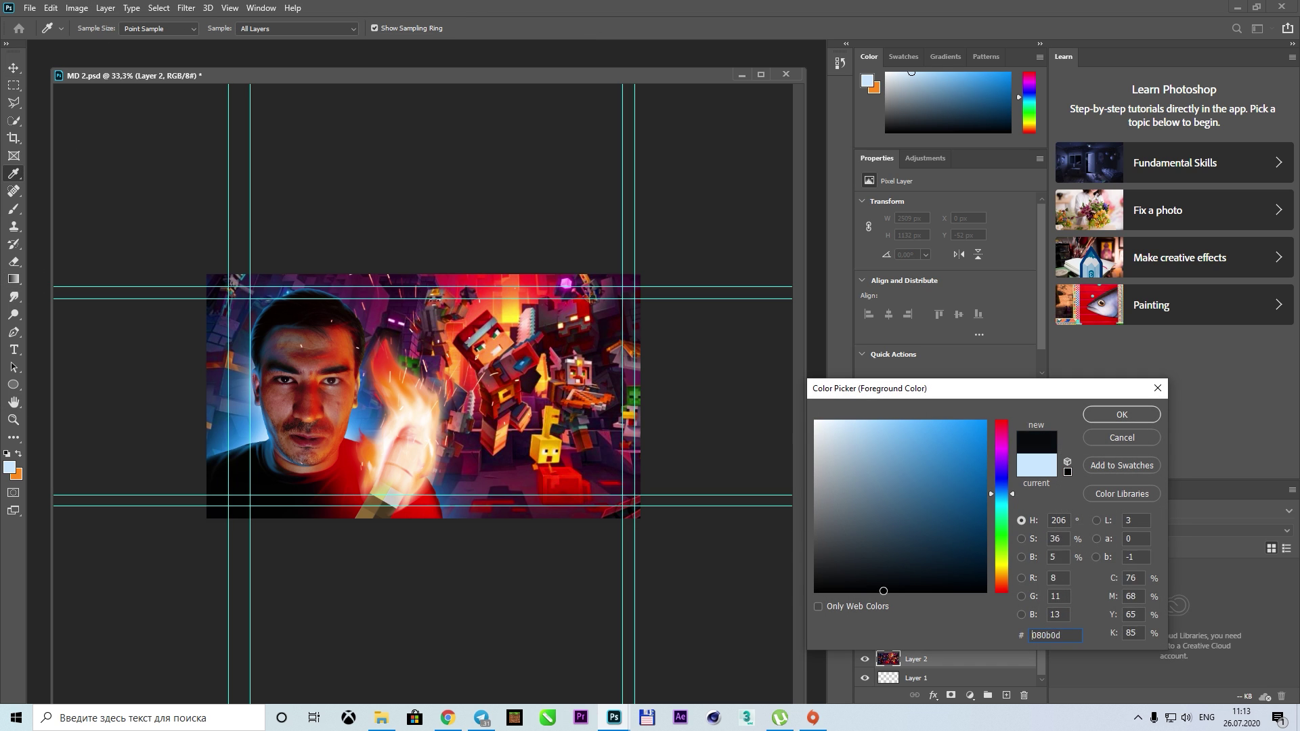
{"action": "left_click", "coordinate": [1117, 417]}
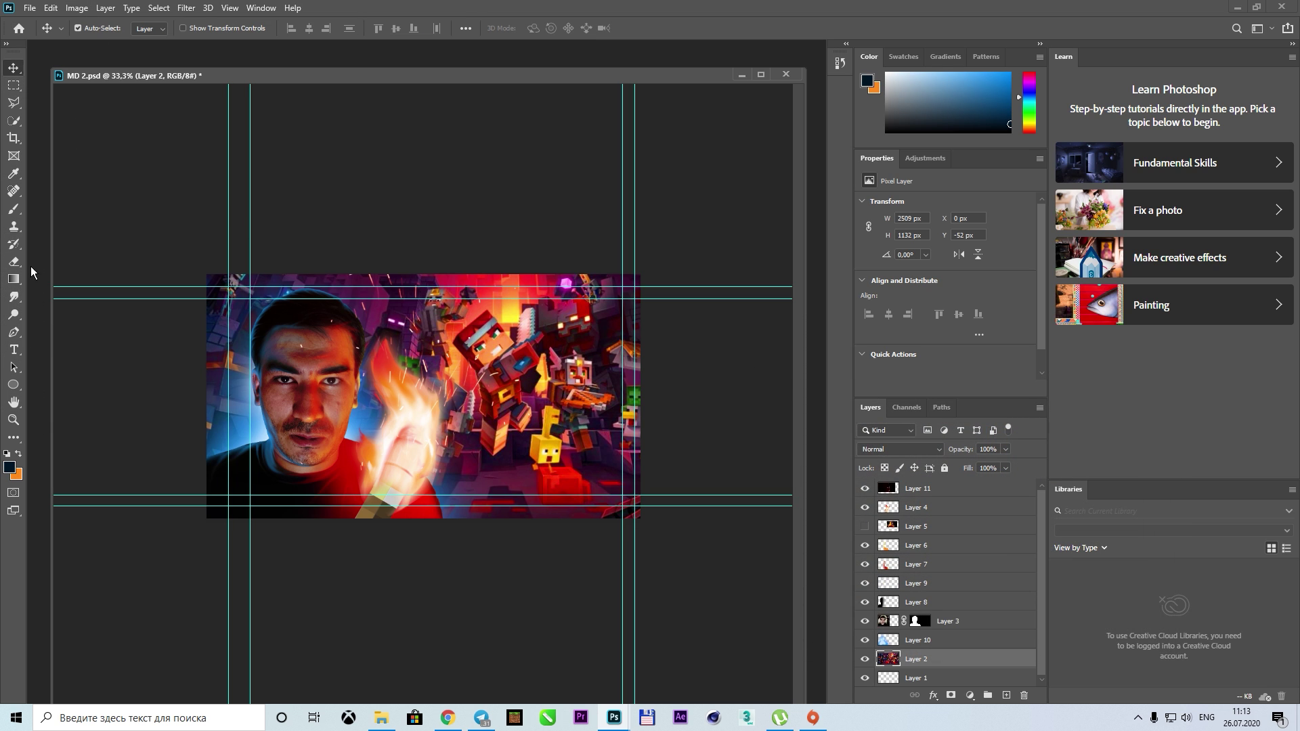
{"action": "key", "text": "b"}
{"action": "key", "text": "bracketright"}
{"action": "key", "text": "bracketright"}
{"action": "key", "text": "bracketright"}
{"action": "left_click_drag", "start_coordinate": [531, 168], "coordinate": [662, 557]}
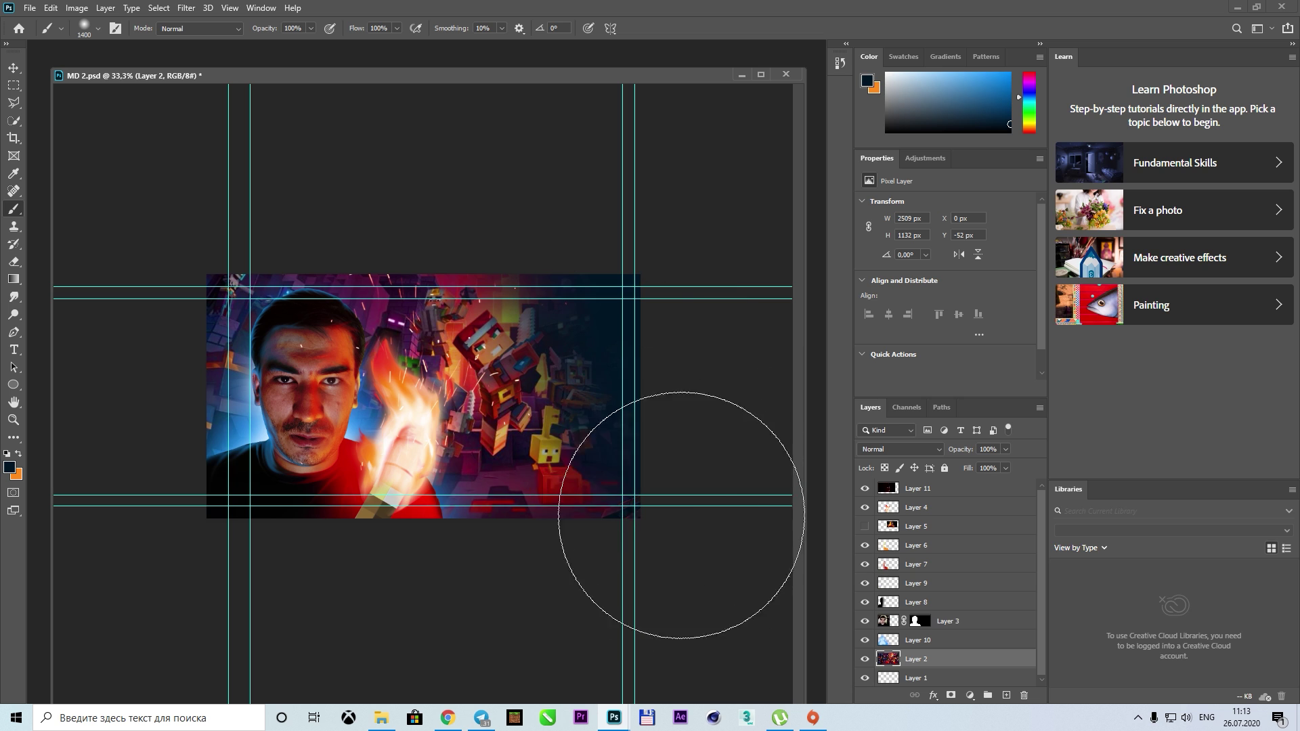
{"action": "key", "text": "ctrl+z"}
{"action": "left_click", "coordinate": [1006, 696]}
{"action": "left_click_drag", "start_coordinate": [705, 515], "coordinate": [618, 315]}
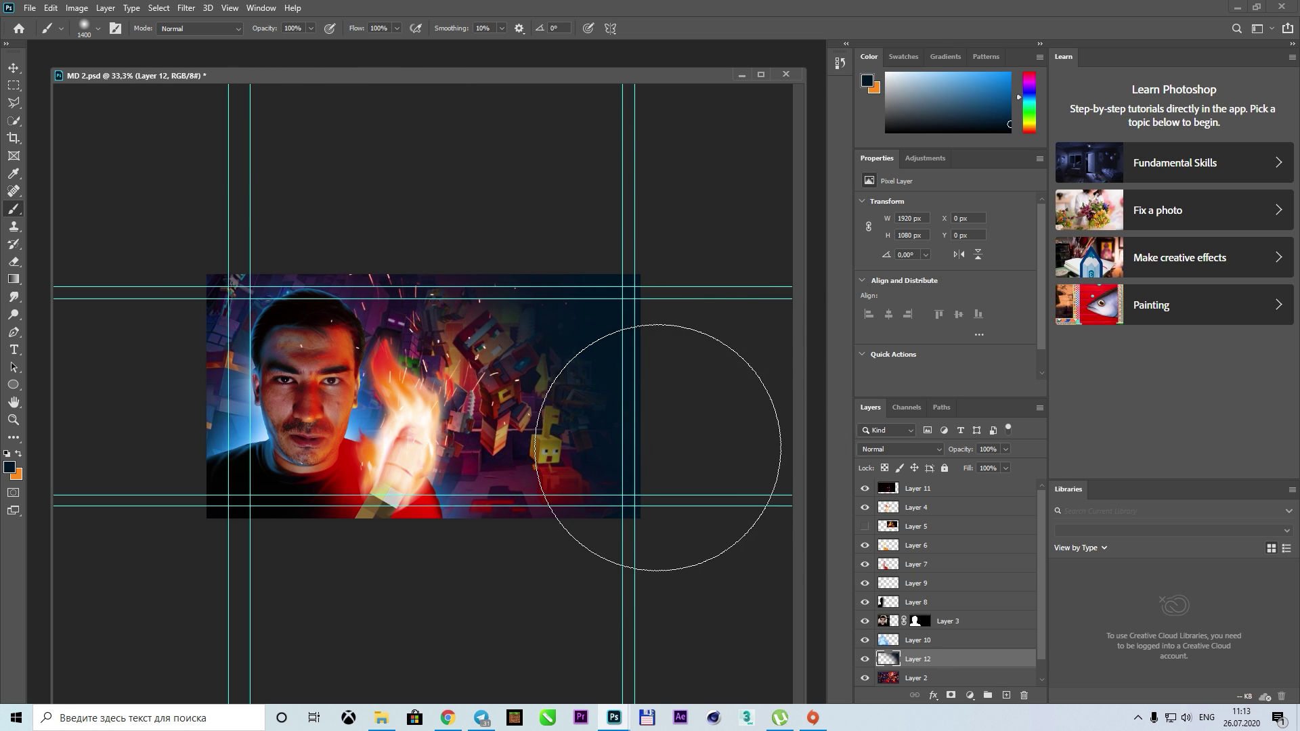
{"action": "left_click", "coordinate": [76, 8]}
{"action": "left_click", "coordinate": [261, 43]}
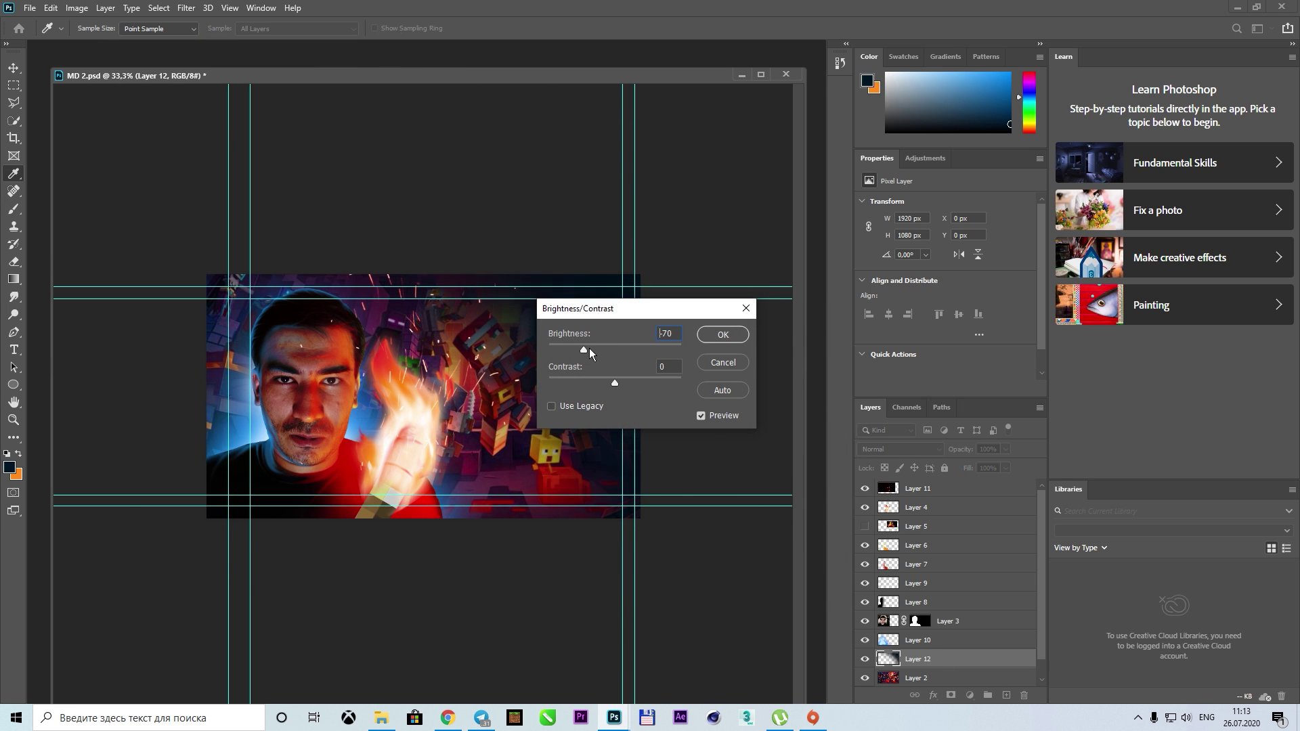
{"action": "key", "text": "Return"}
{"action": "left_click", "coordinate": [938, 450]}
{"action": "left_click", "coordinate": [909, 422]}
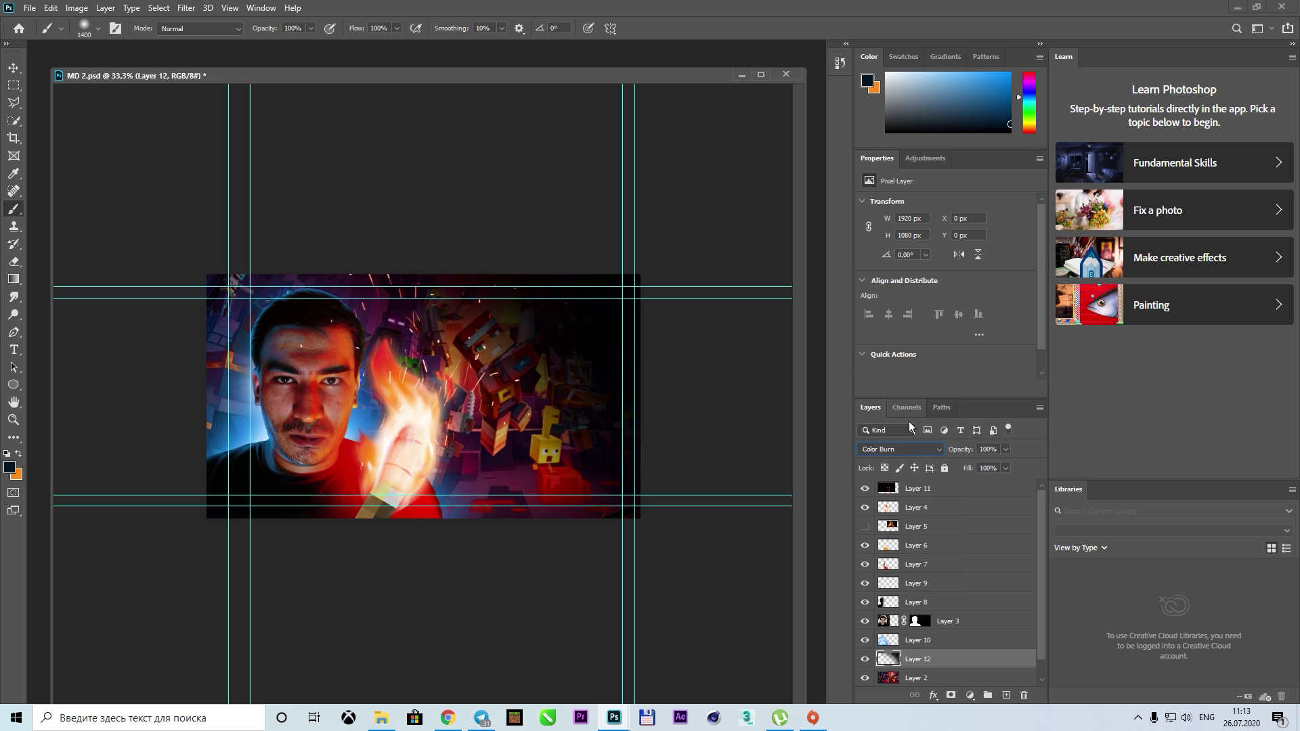
{"action": "key", "text": "Down"}
{"action": "key", "text": "Down"}
{"action": "key", "text": "Down"}
{"action": "key", "text": "Down"}
{"action": "key", "text": "Down"}
{"action": "key", "text": "Down"}
{"action": "key", "text": "Down"}
{"action": "key", "text": "Down"}
{"action": "key", "text": "Down"}
{"action": "key", "text": "Down"}
{"action": "key", "text": "Down"}
{"action": "key", "text": "Down"}
{"action": "key", "text": "Down"}
{"action": "key", "text": "Down"}
{"action": "key", "text": "Down"}
{"action": "scroll", "coordinate": [904, 677], "scroll_direction": "down", "scroll_amount": 1}
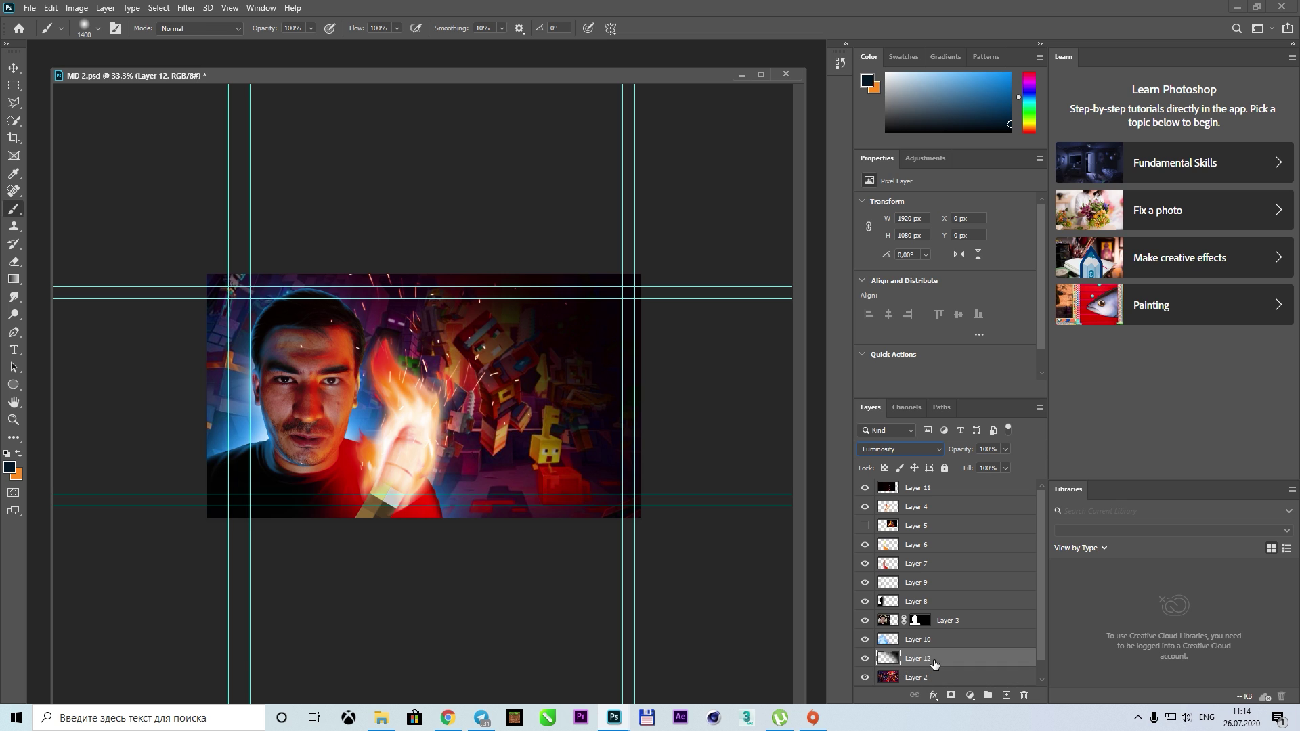
{"action": "right_click", "coordinate": [900, 660]}
{"action": "left_click", "coordinate": [948, 196]}
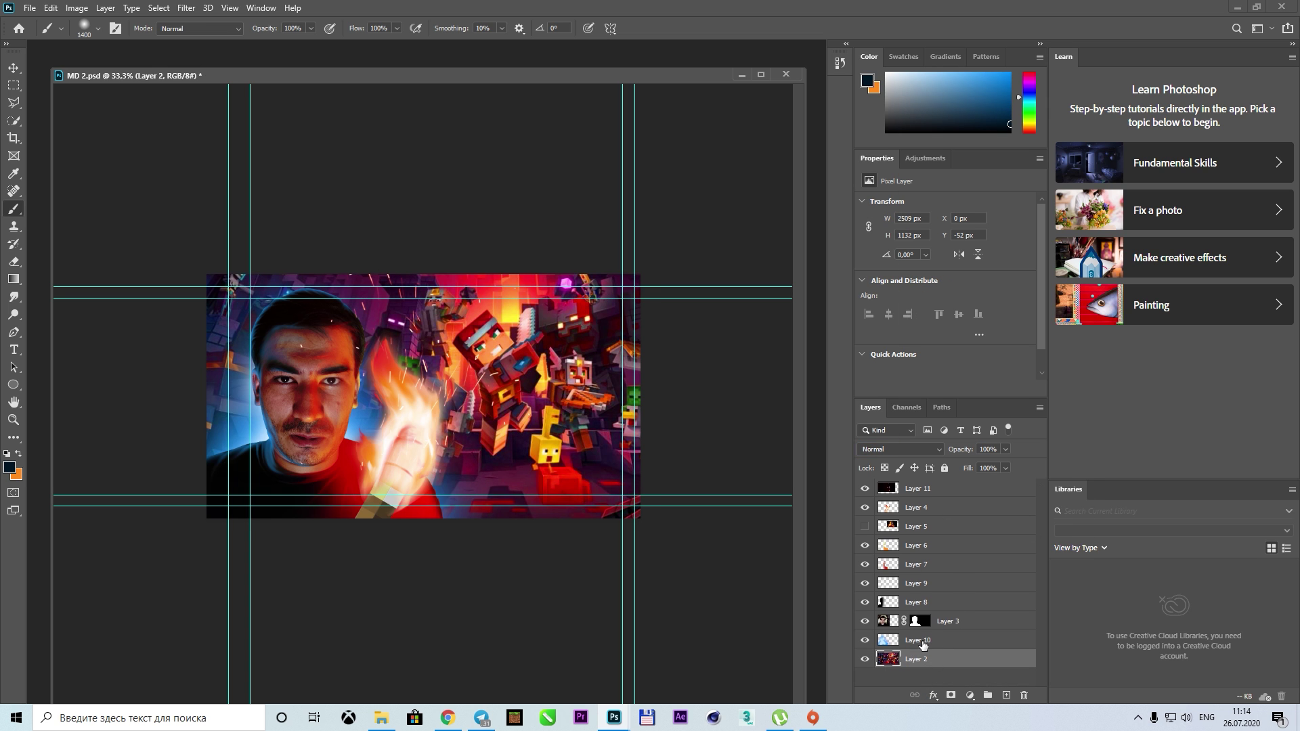
{"action": "left_click", "coordinate": [76, 8]}
Brighten Layer 2's midtones with a Levels adjustment set to 0.82
{"action": "left_click", "coordinate": [244, 55]}
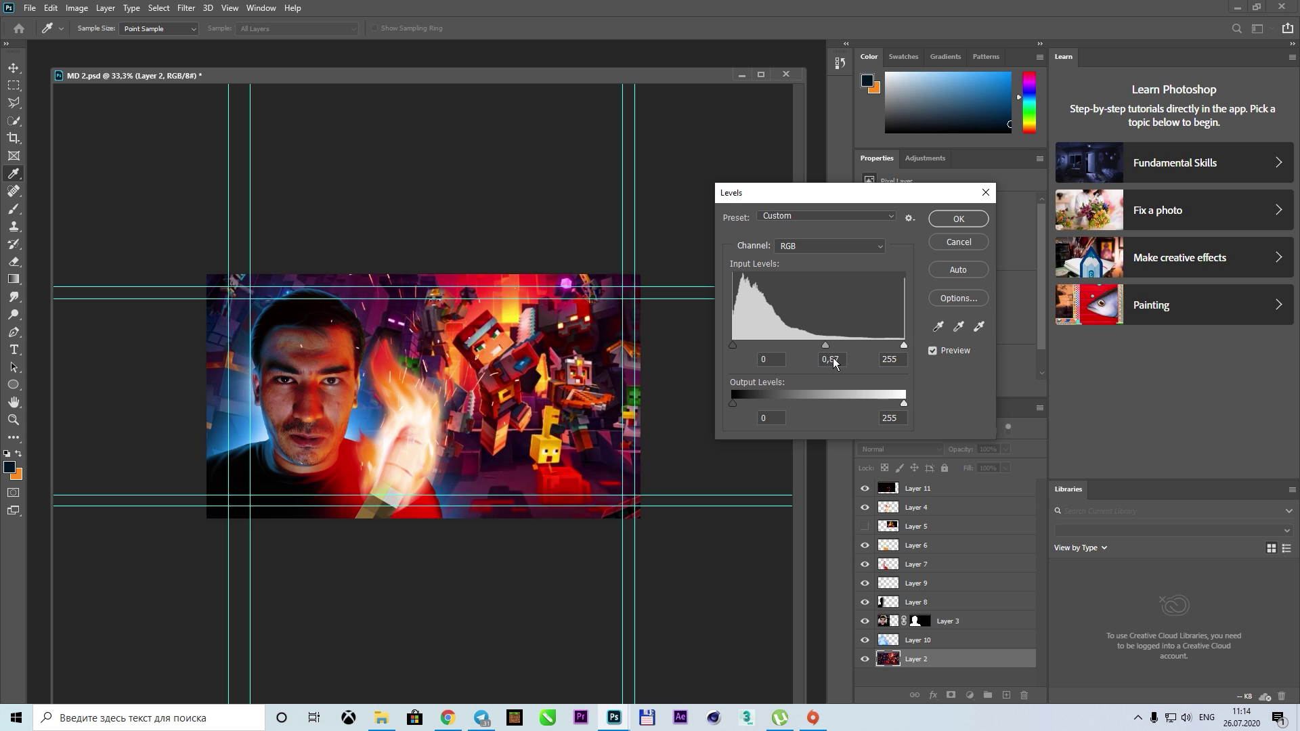
{"action": "scroll", "coordinate": [834, 363], "scroll_direction": "up", "scroll_amount": 15}
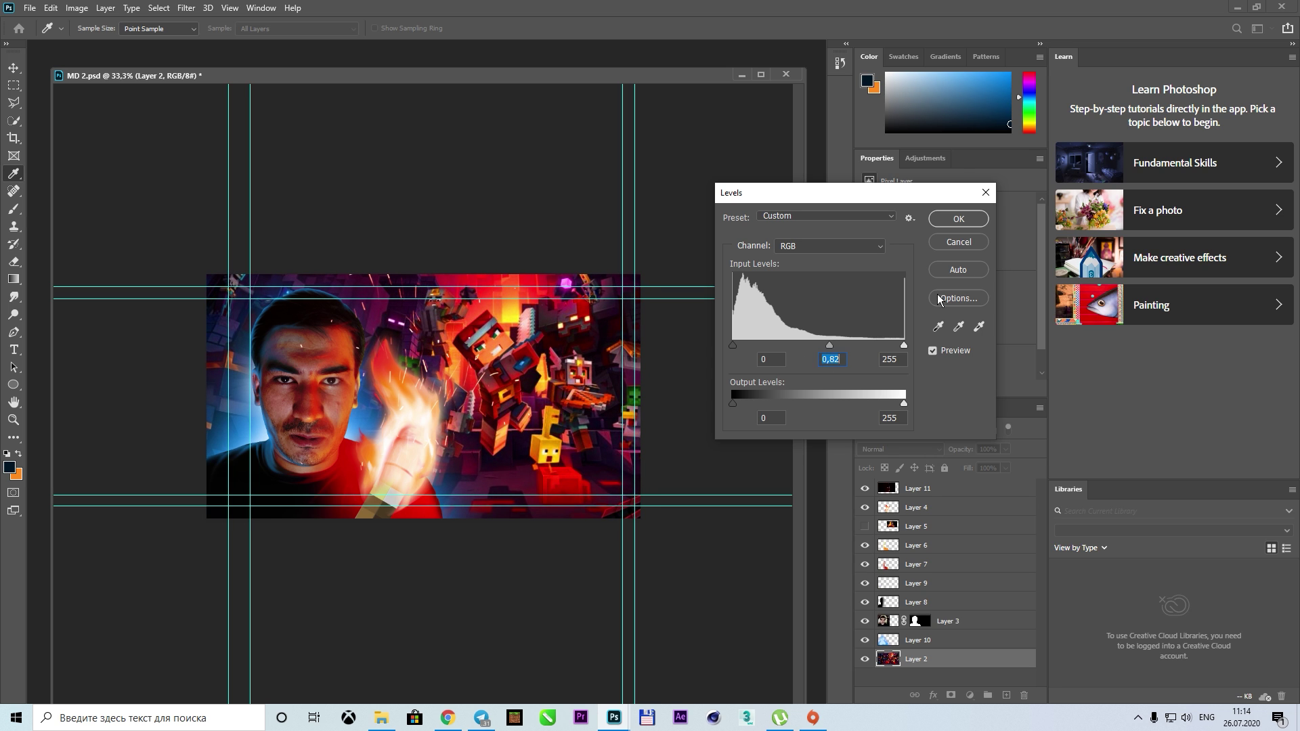
{"action": "key", "text": "Return"}
Paste the sparks image as a Screen-blended layer, reorder it below Layer 11, and reposition the sparks
{"action": "left_click", "coordinate": [880, 490]}
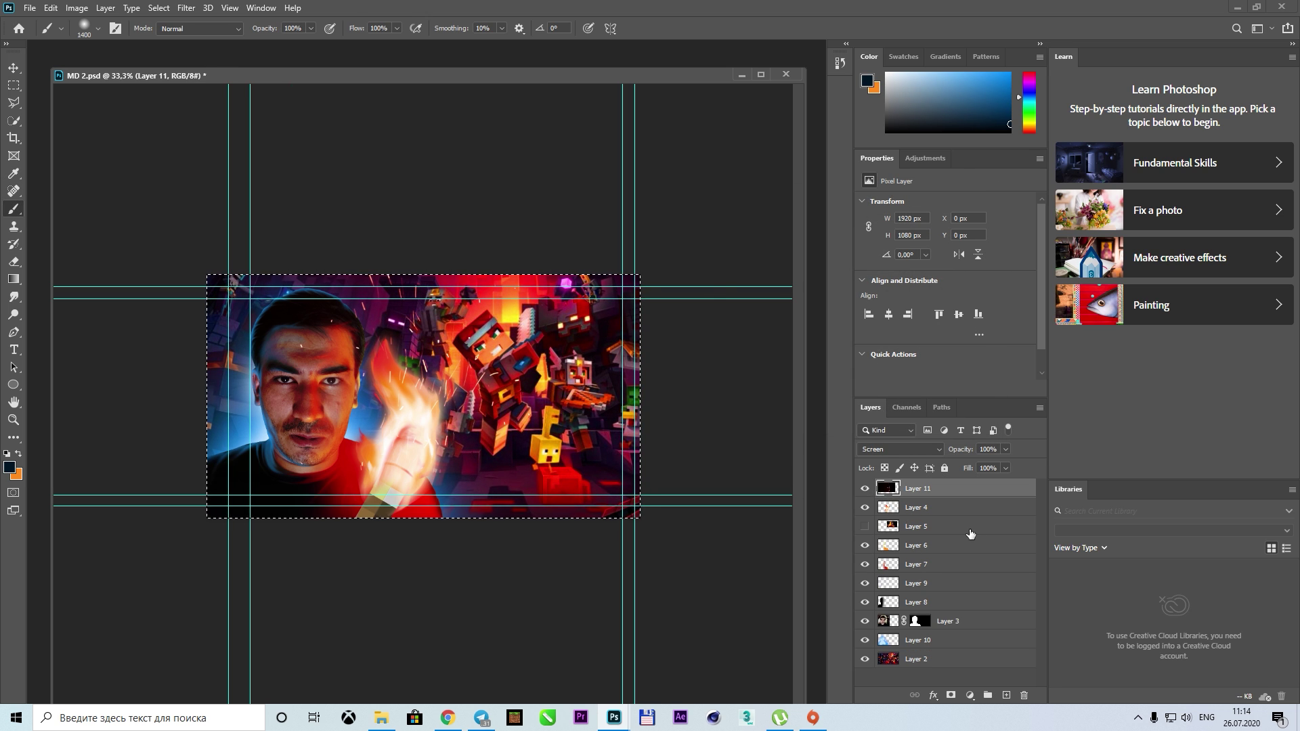
{"action": "key", "text": "ctrl+v"}
{"action": "key", "text": "v"}
{"action": "left_click_drag", "start_coordinate": [447, 418], "coordinate": [359, 395]}
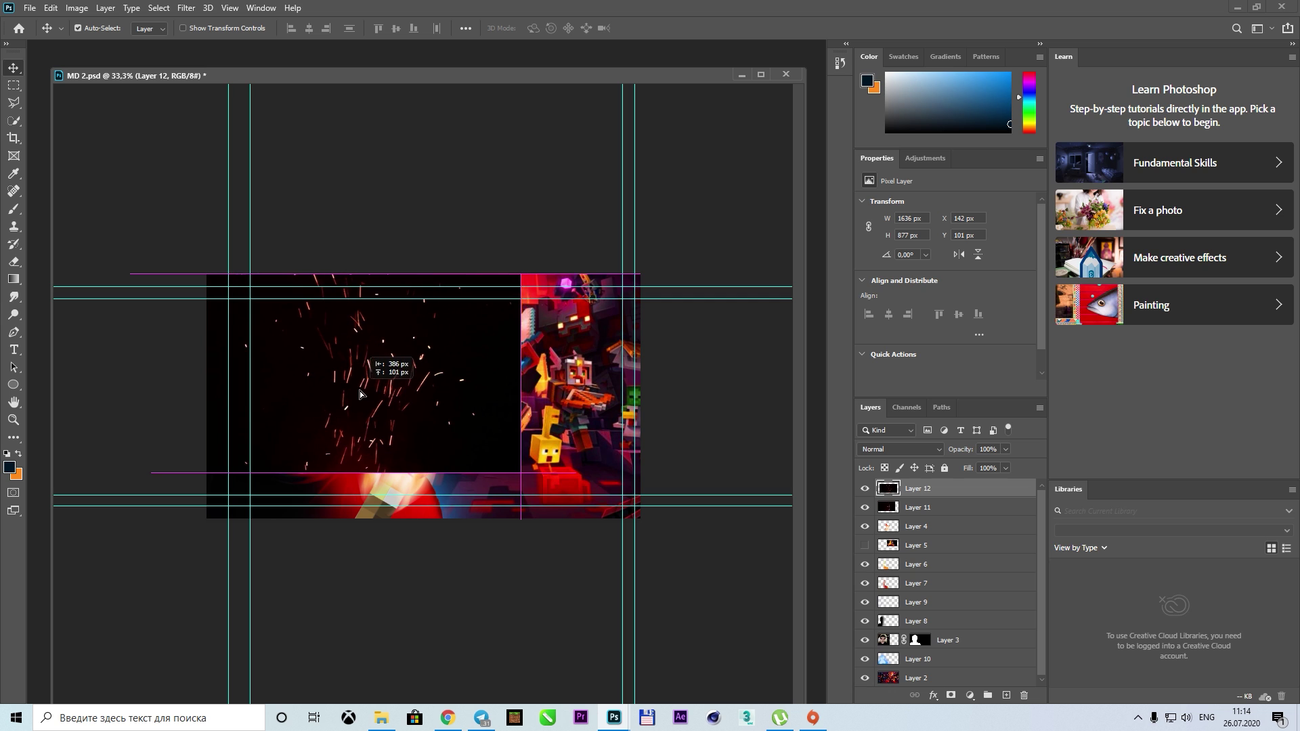
{"action": "left_click", "coordinate": [901, 449]}
{"action": "left_click", "coordinate": [880, 488]}
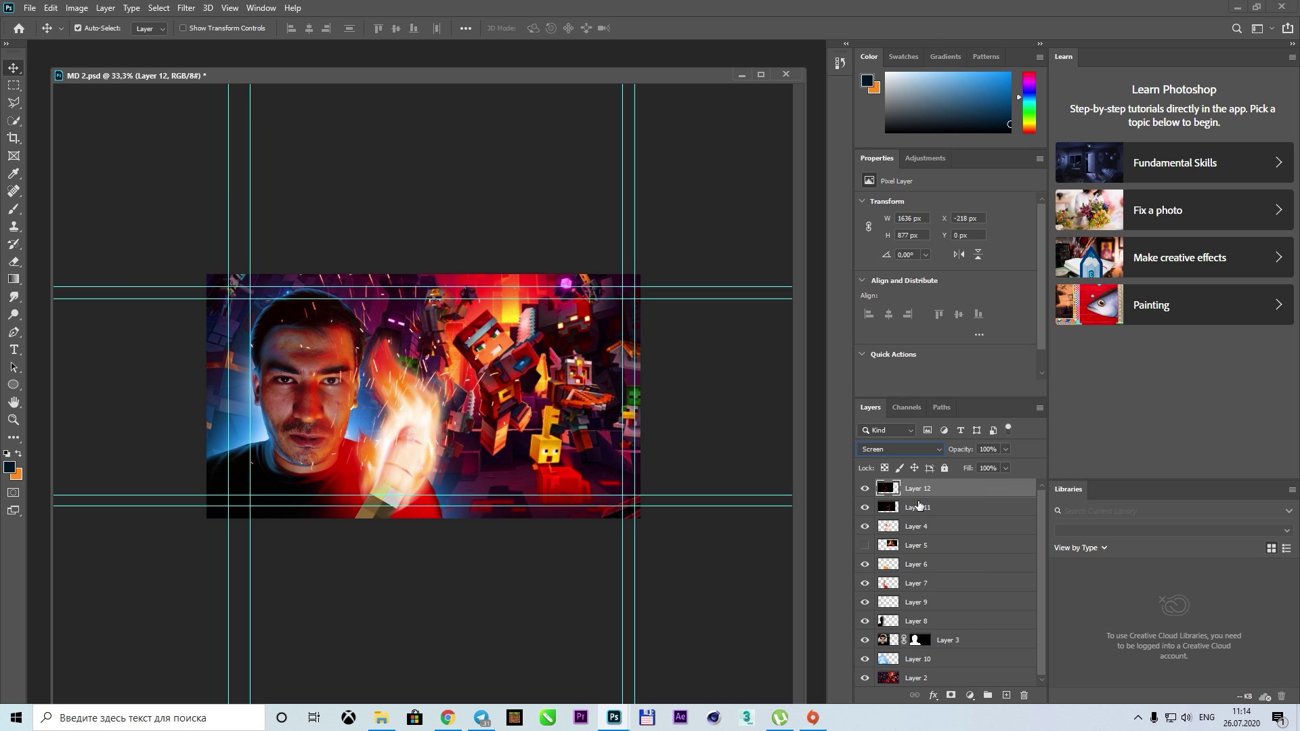
{"action": "left_click_drag", "start_coordinate": [920, 505], "coordinate": [920, 516]}
{"action": "key", "text": "ctrl+plus"}
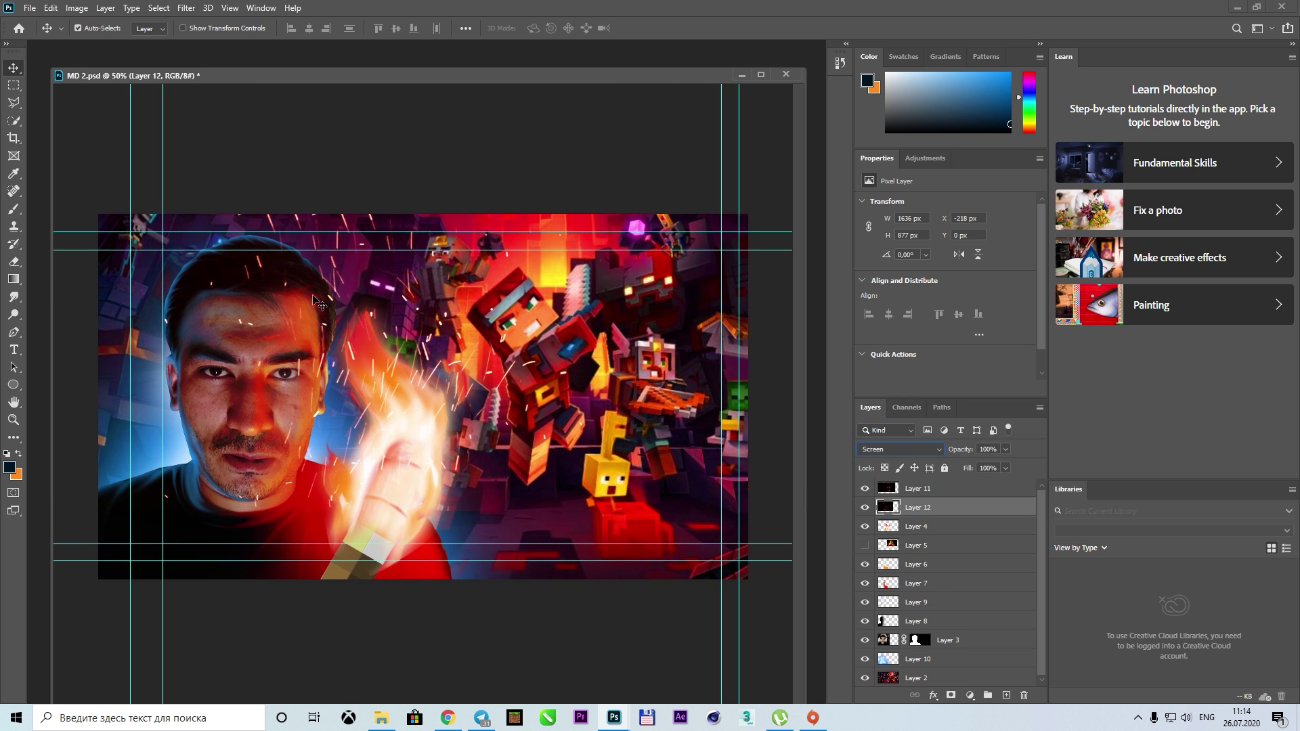
{"action": "left_click_drag", "start_coordinate": [515, 347], "coordinate": [442, 353]}
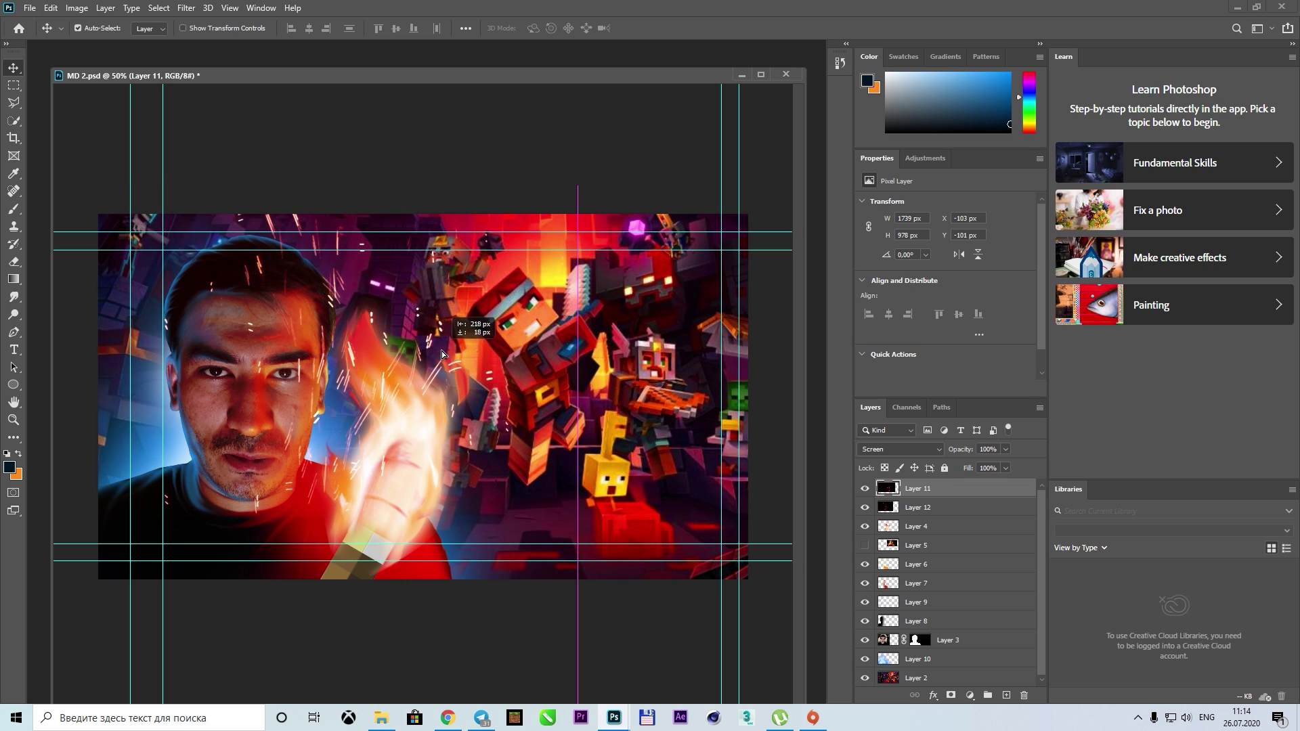
Soften Layer 11's sparks with a radius 5 Gaussian Blur and move it below Layer 12
{"action": "left_click", "coordinate": [158, 7]}
{"action": "mouse_move", "coordinate": [262, 161]}
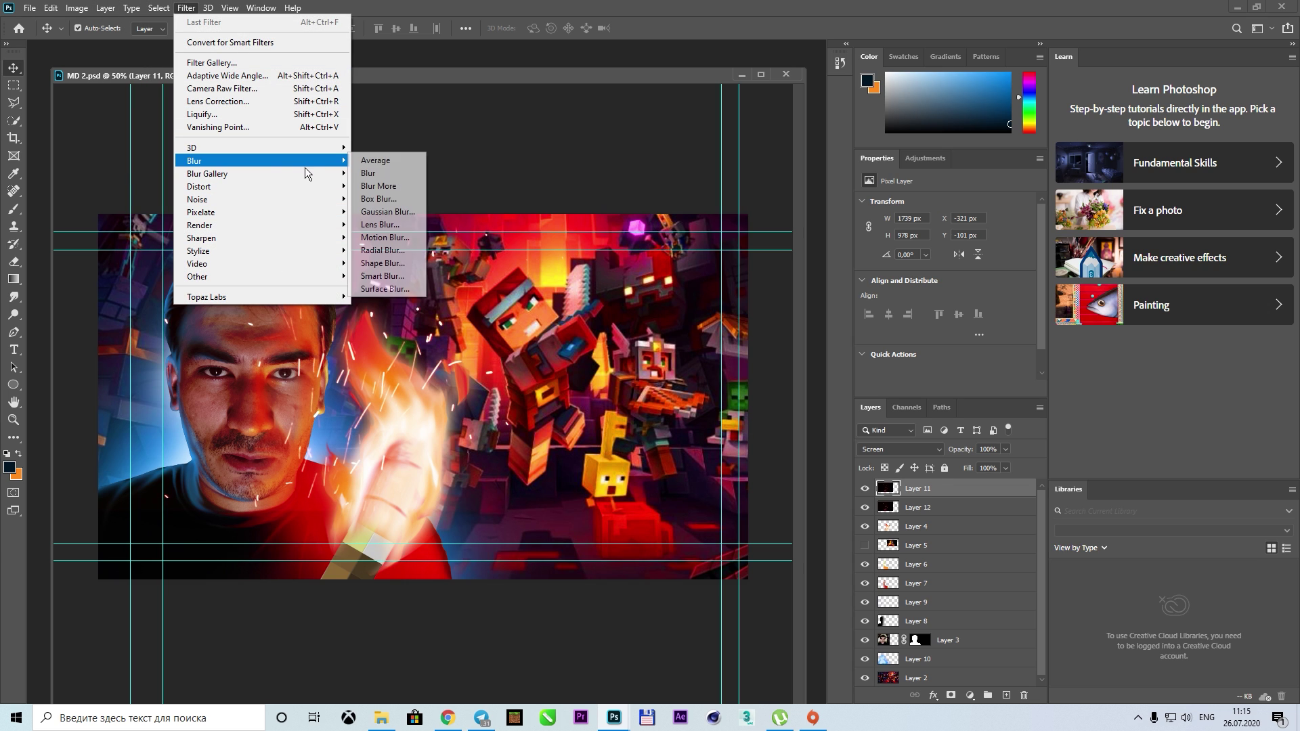
{"action": "left_click", "coordinate": [380, 212]}
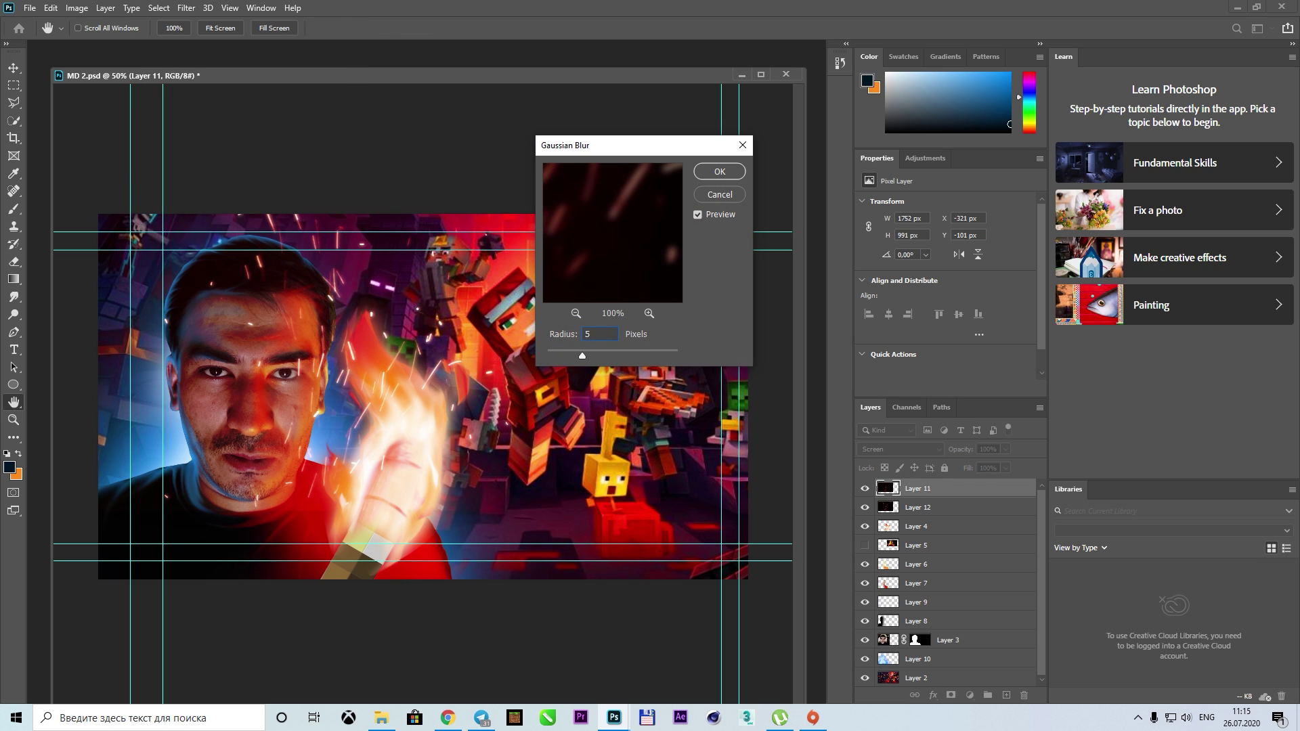
{"action": "key", "text": "Return"}
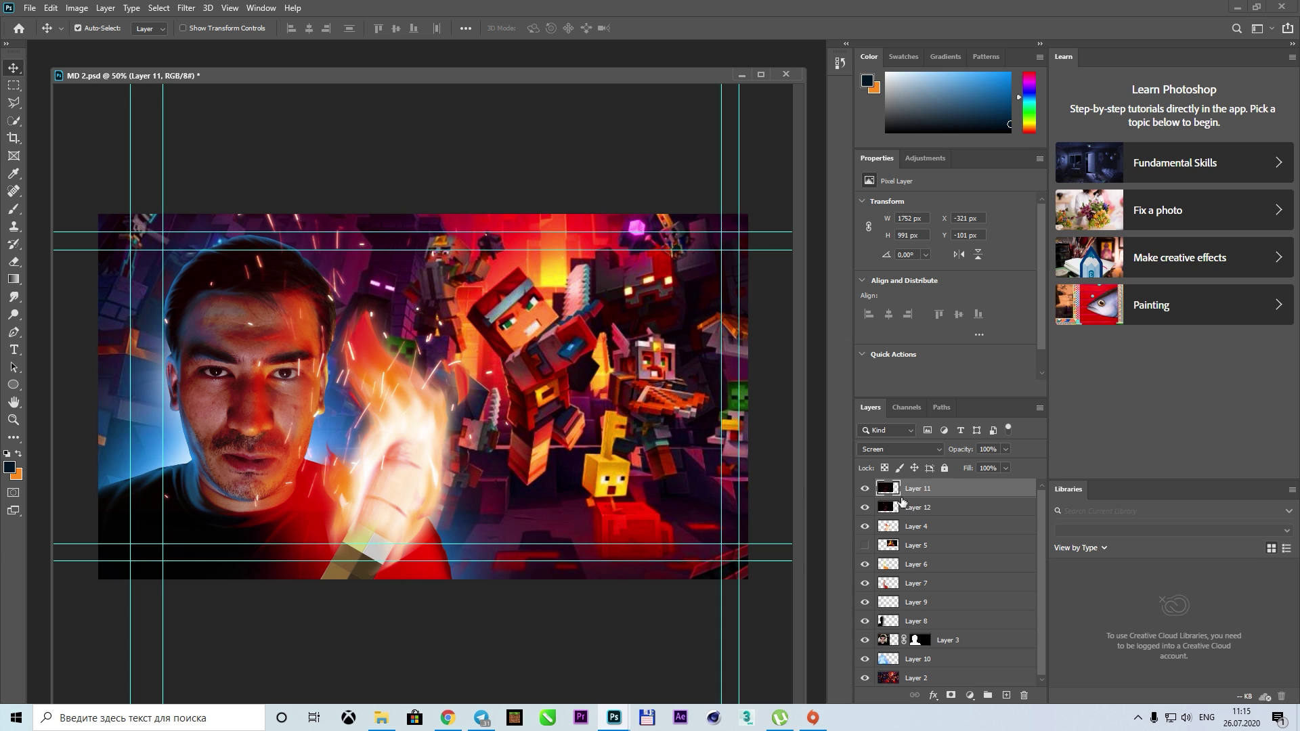
{"action": "left_click_drag", "start_coordinate": [902, 501], "coordinate": [874, 516]}
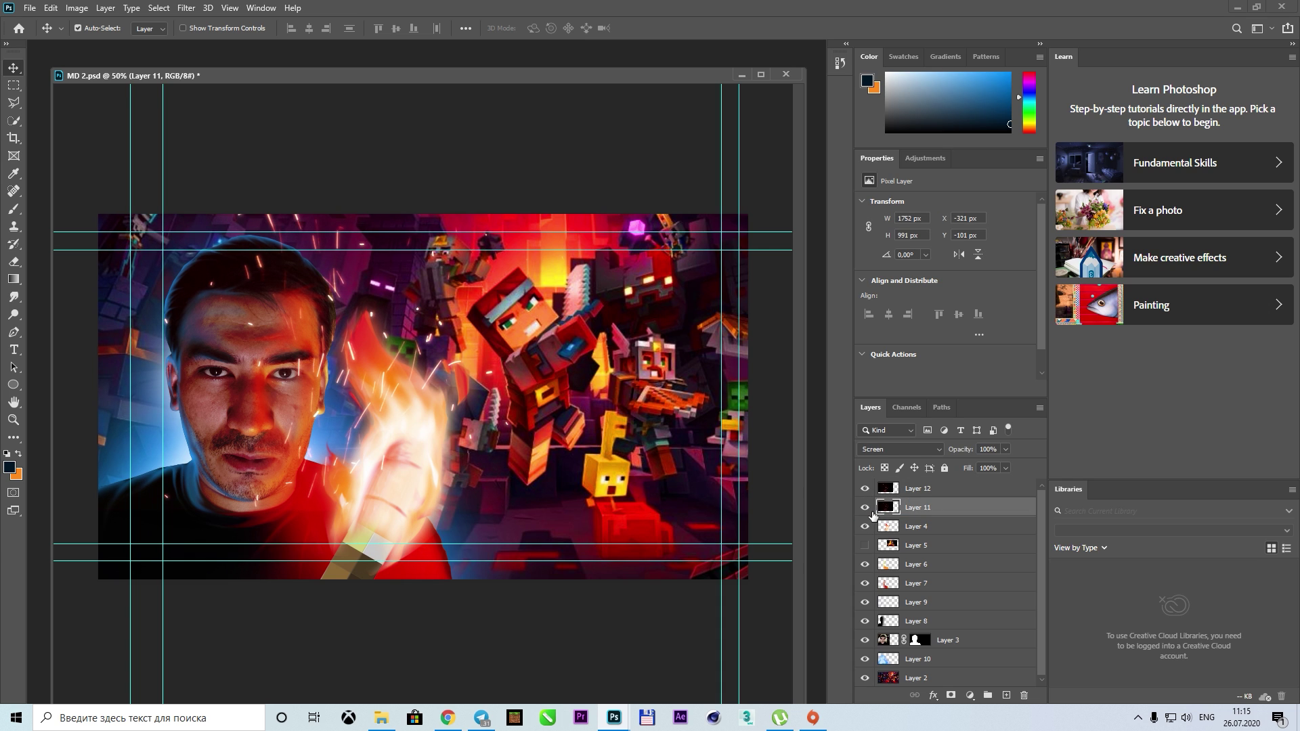
Add a new layer above Layer 2, paint a black brush stroke on it, then undo it
{"action": "left_click", "coordinate": [921, 678]}
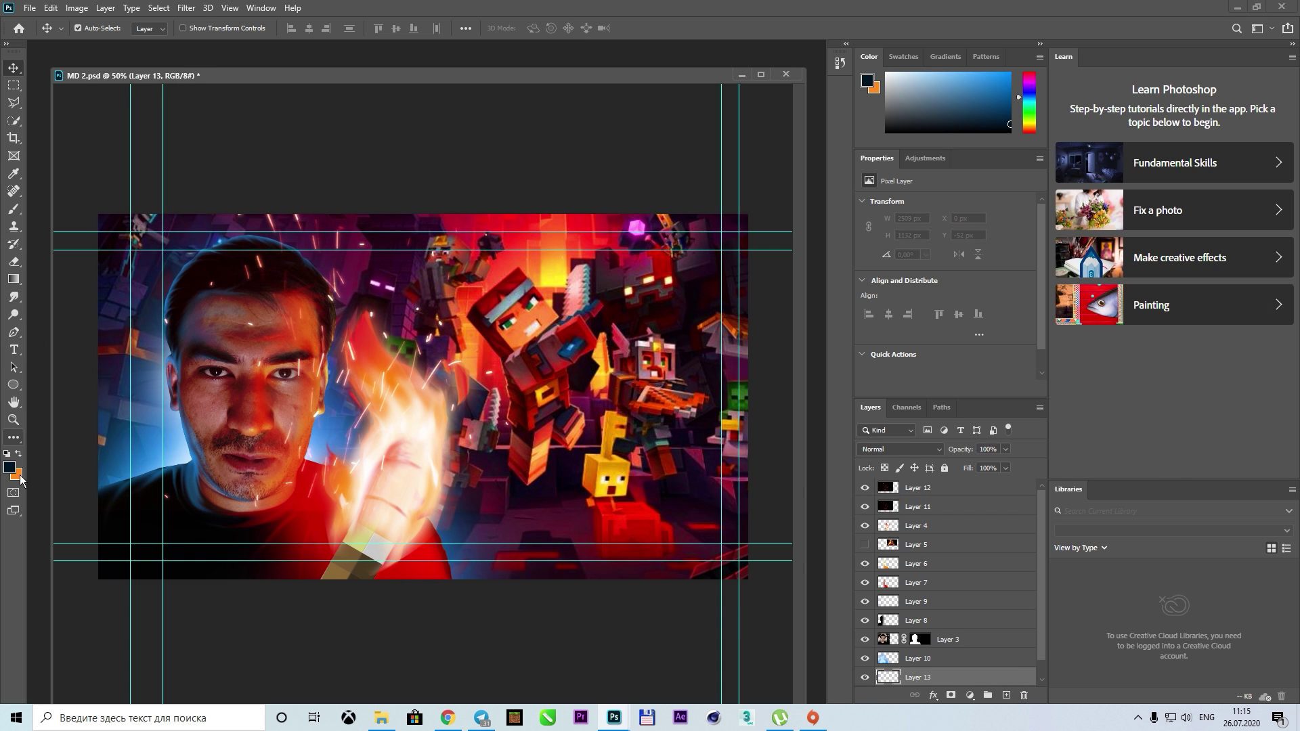
{"action": "left_click", "coordinate": [9, 468]}
{"action": "left_click", "coordinate": [880, 618]}
{"action": "left_click", "coordinate": [1117, 415]}
{"action": "key", "text": "b"}
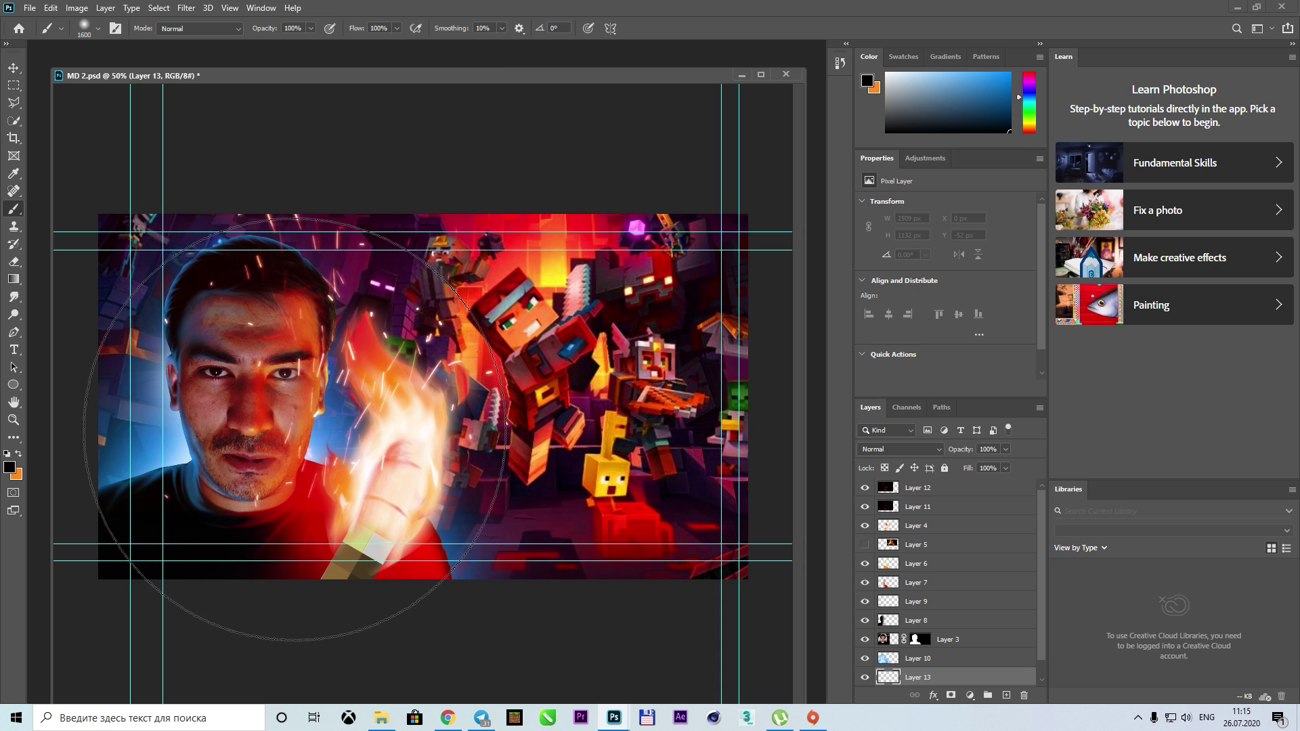
{"action": "left_click_drag", "start_coordinate": [305, 363], "coordinate": [170, 330]}
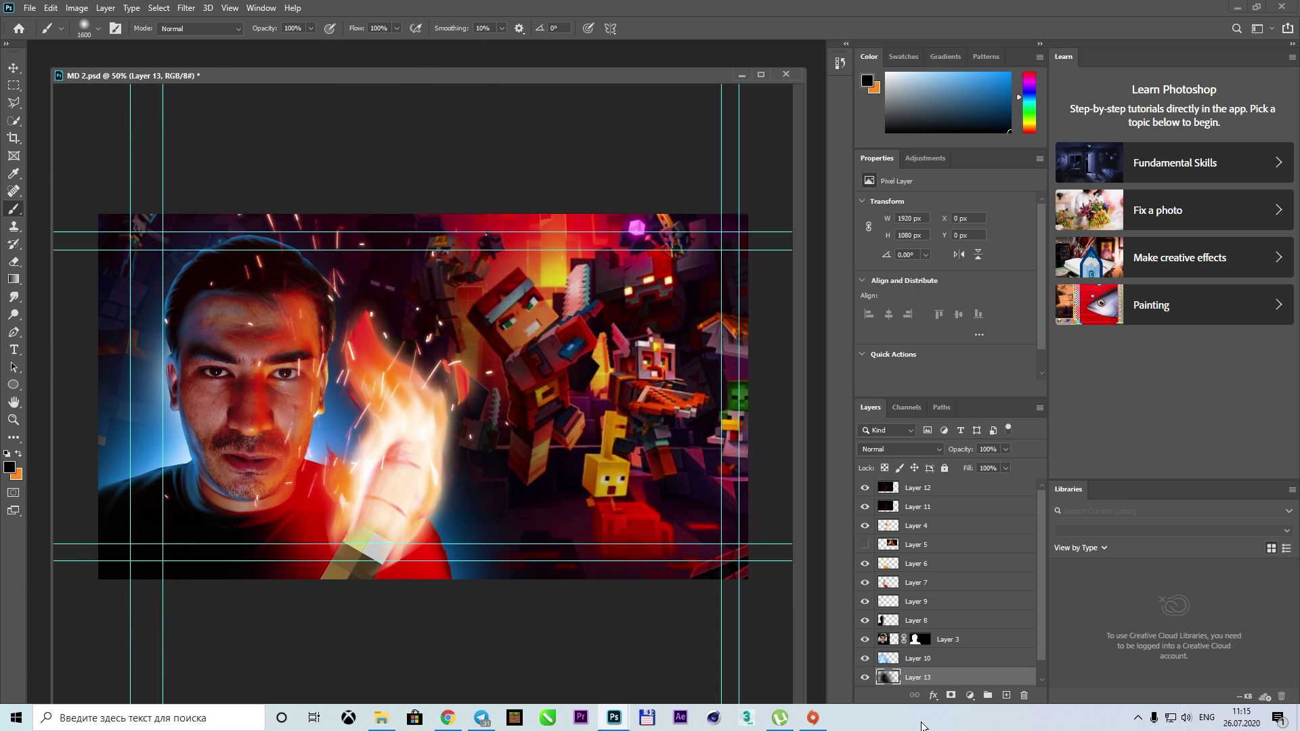
{"action": "key", "text": "ctrl+z"}
Zoom out to view the whole thumbnail in preparation for adding text
{"action": "key", "text": "m"}
{"action": "scroll", "coordinate": [684, 332], "scroll_direction": "up", "scroll_amount": 1}
{"action": "scroll", "coordinate": [684, 332], "scroll_direction": "down", "scroll_amount": 2}
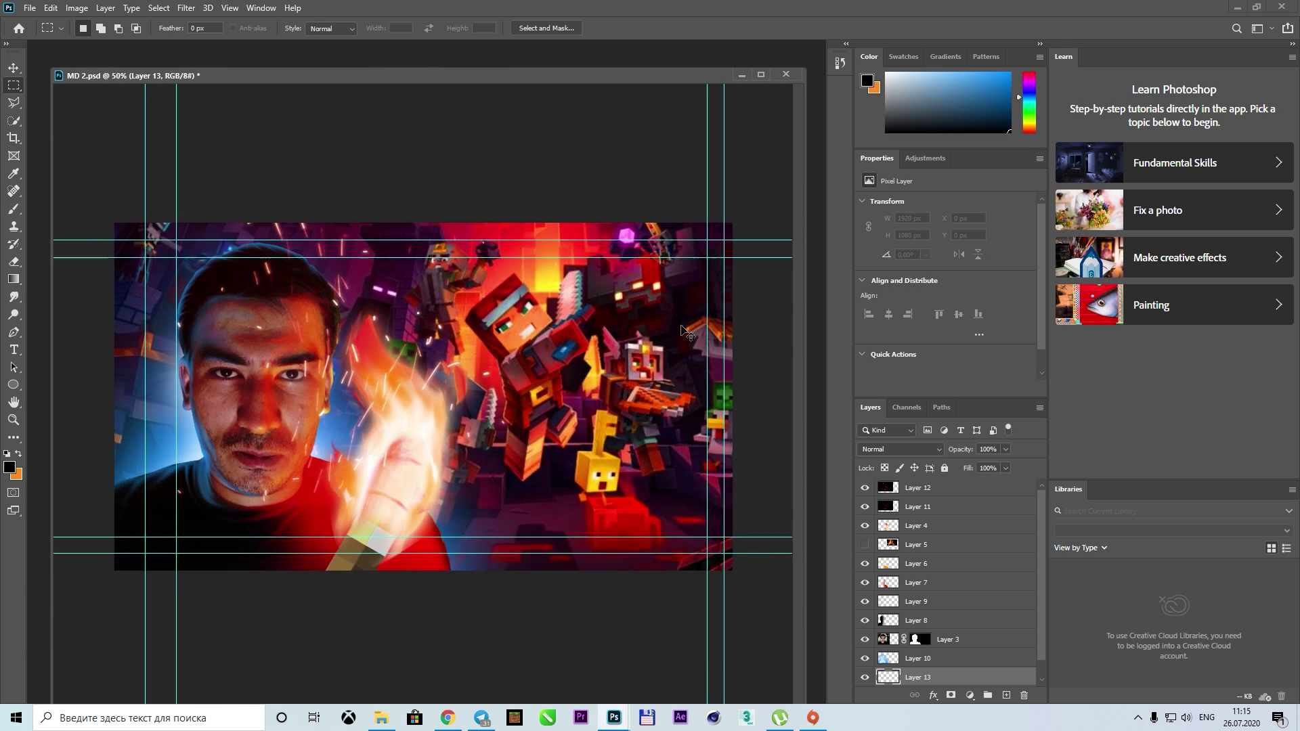
{"action": "key", "text": "ctrl+minus"}
{"action": "left_click", "coordinate": [15, 355]}
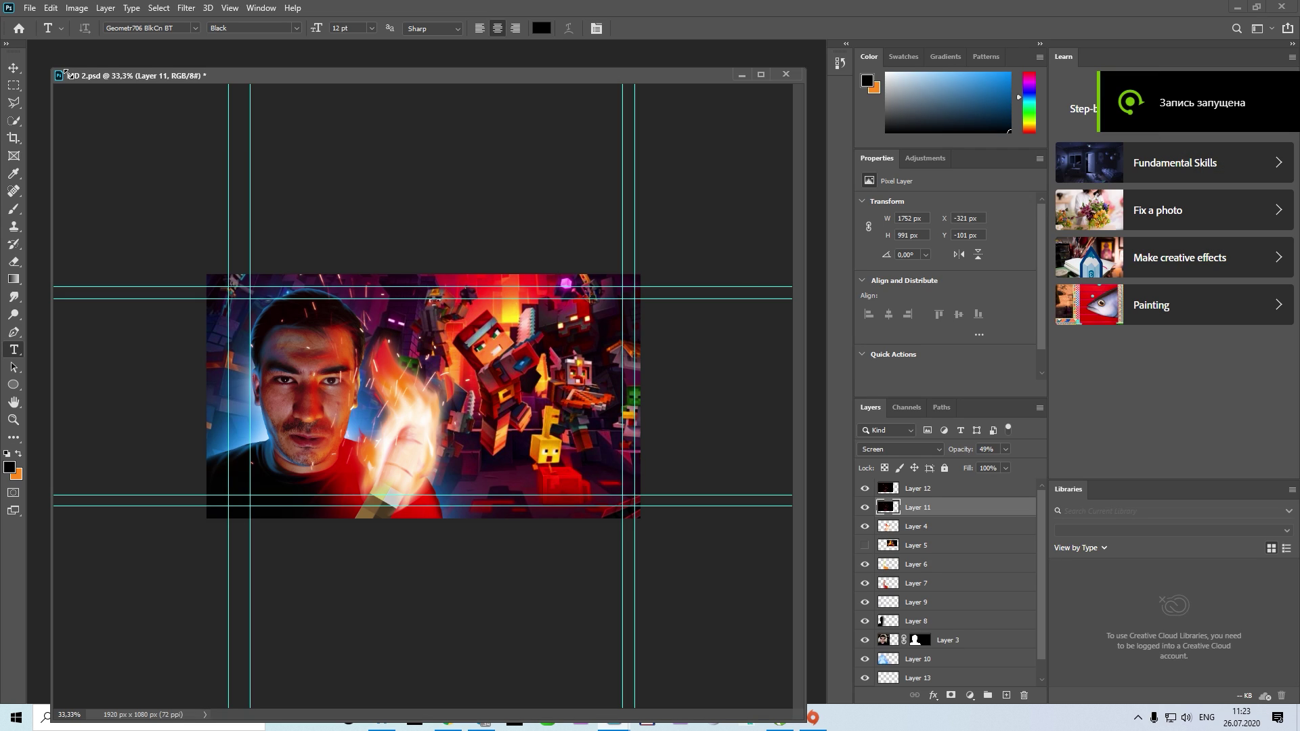
Save the thumbnail in JPEG format as 'MD 2' and close the Photoshop document
{"action": "left_click_drag", "start_coordinate": [66, 73], "coordinate": [107, 95]}
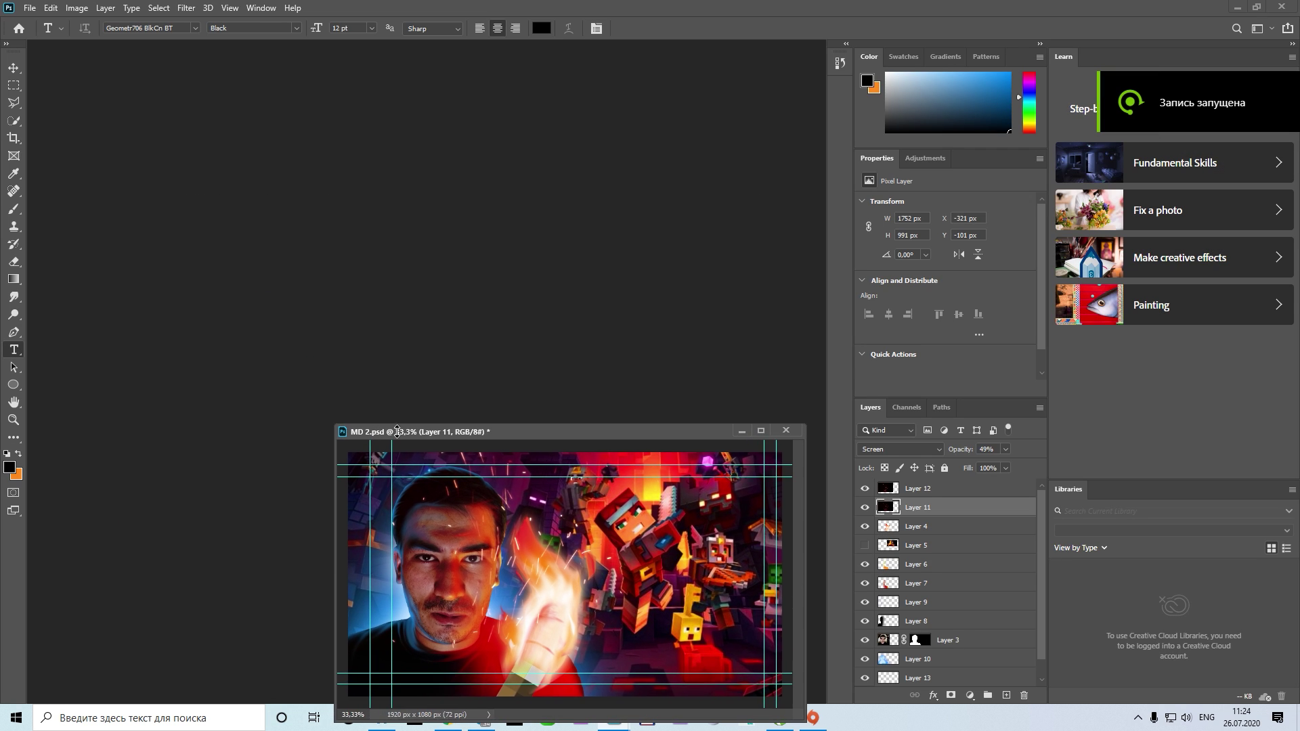
{"action": "left_click", "coordinate": [29, 8]}
{"action": "left_click", "coordinate": [59, 176]}
{"action": "left_click", "coordinate": [203, 313]}
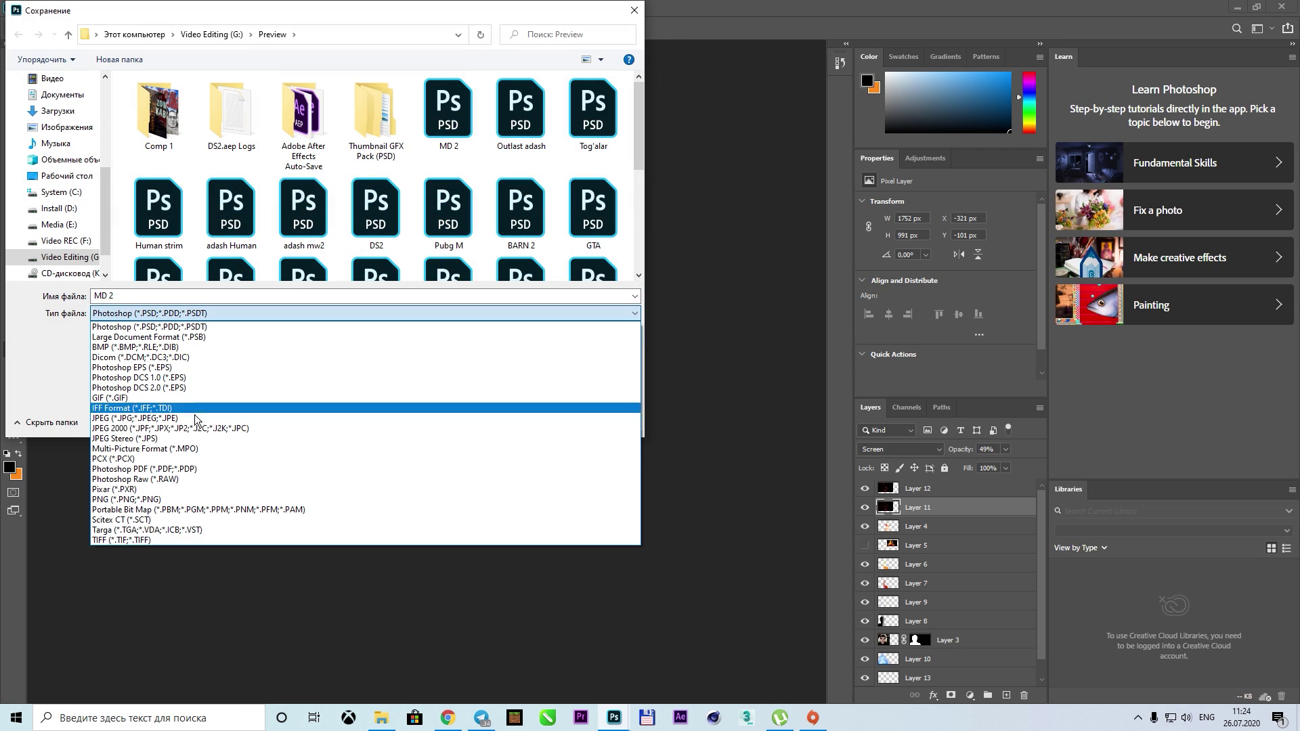
{"action": "left_click", "coordinate": [169, 425]}
{"action": "left_click", "coordinate": [532, 420]}
{"action": "key", "text": "Return"}
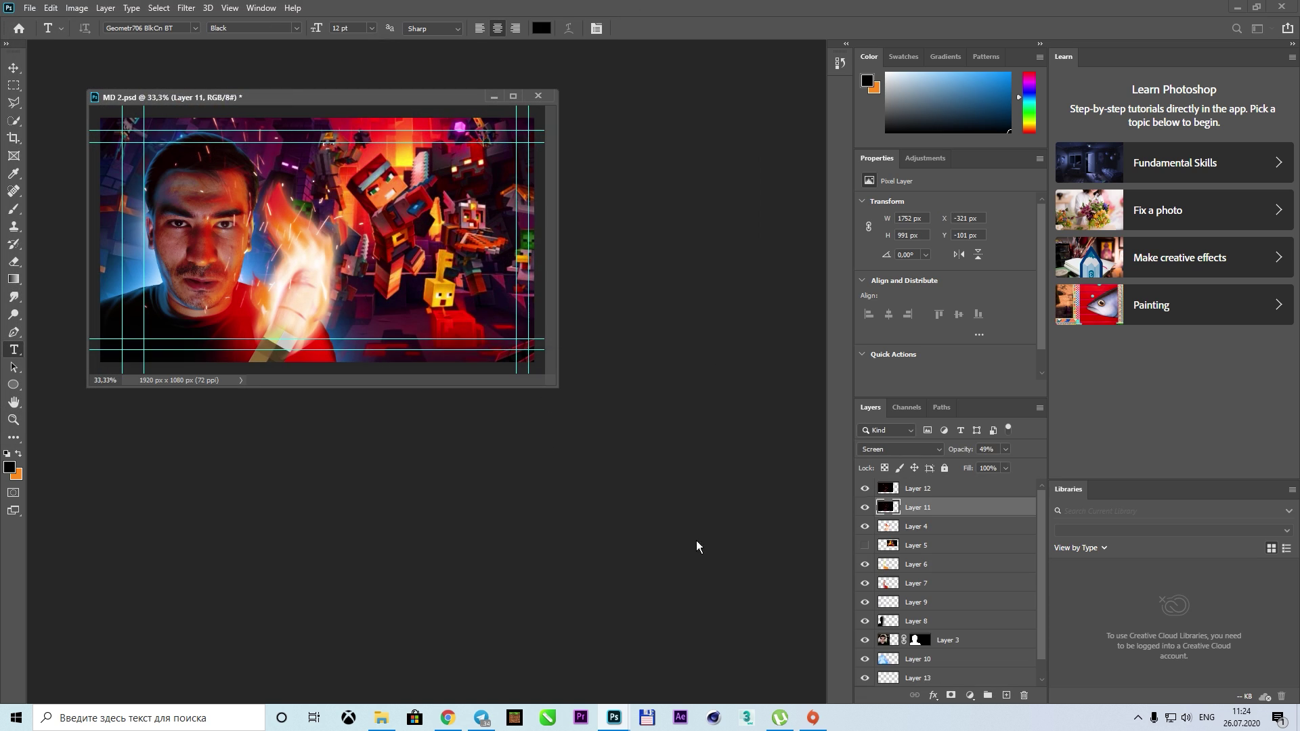
{"action": "left_click", "coordinate": [539, 97]}
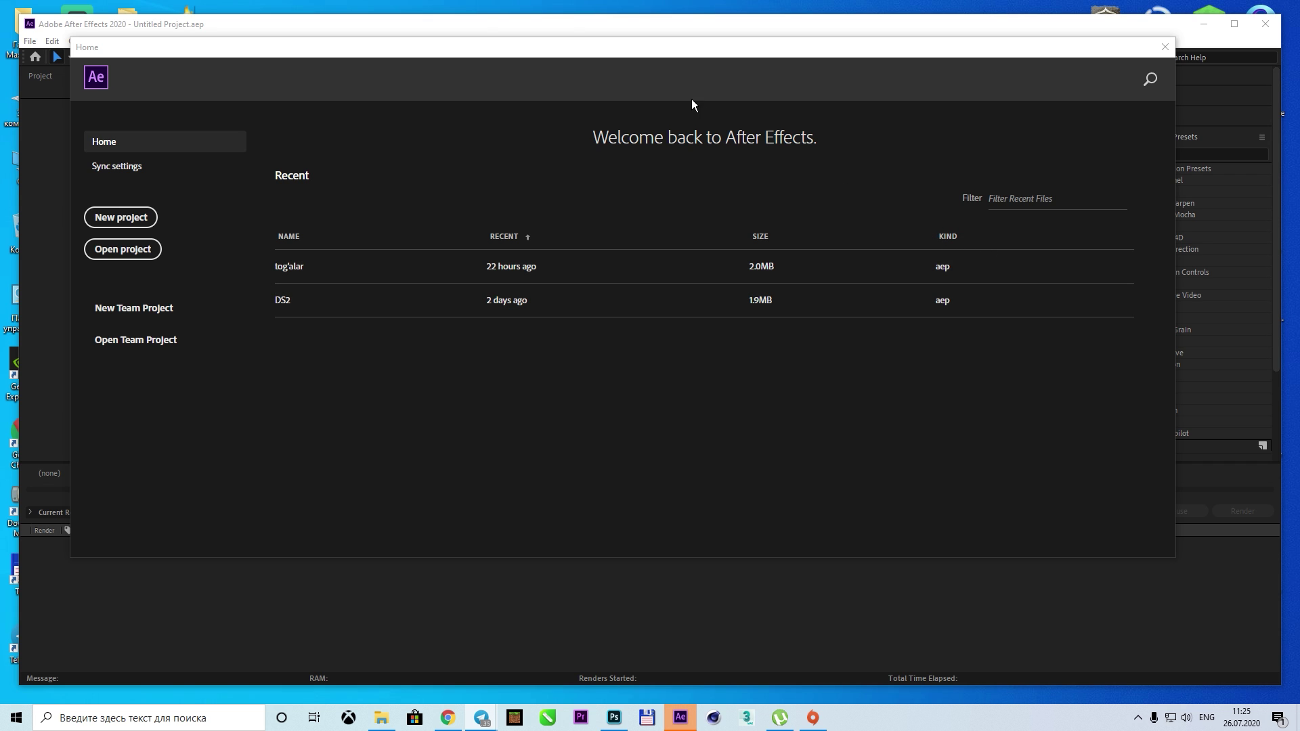
Start a new project with a composition and add MD 2.jpg to it
{"action": "left_click", "coordinate": [142, 223]}
{"action": "left_click", "coordinate": [606, 338]}
{"action": "left_click", "coordinate": [735, 519]}
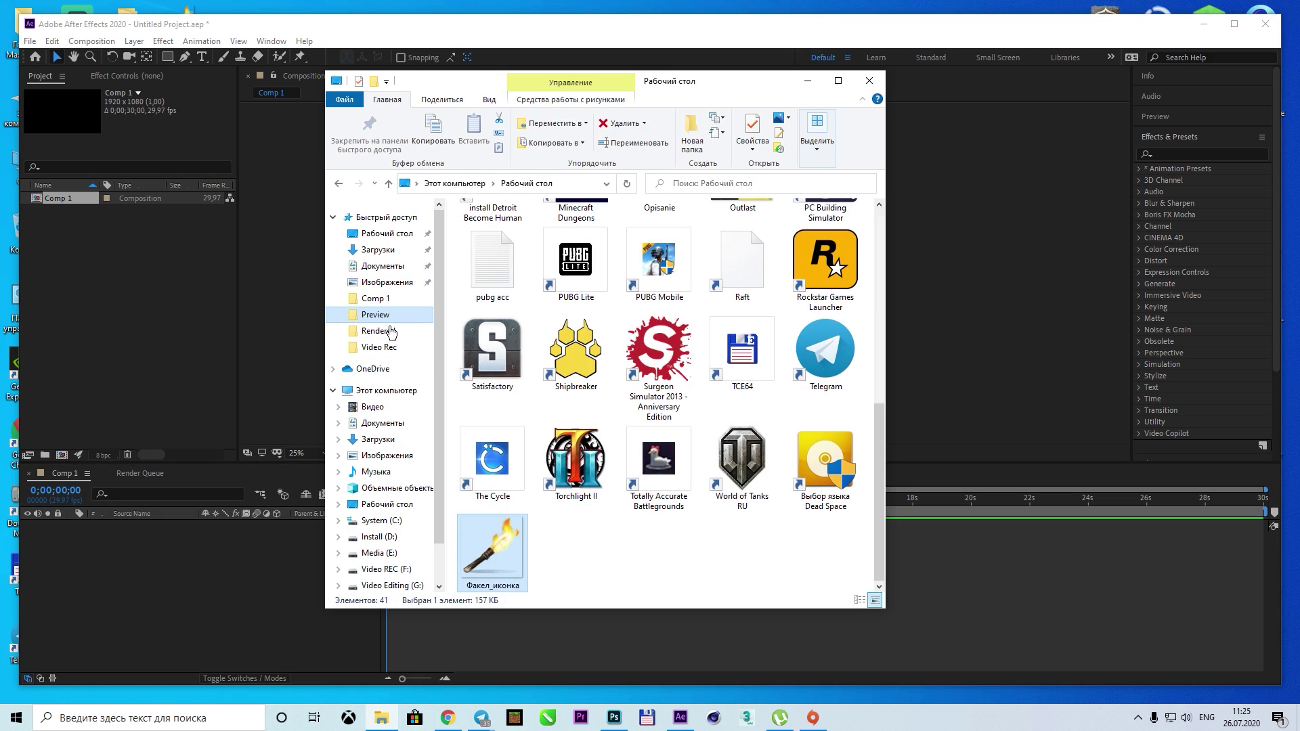
{"action": "left_click", "coordinate": [390, 330]}
{"action": "scroll", "coordinate": [610, 406], "scroll_direction": "down", "scroll_amount": 5}
{"action": "mouse_move", "coordinate": [827, 354]}
{"action": "left_mouse_down"}
{"action": "mouse_move", "coordinate": [323, 42]}
{"action": "mouse_move", "coordinate": [129, 285]}
{"action": "left_mouse_up"}
{"action": "left_click_drag", "start_coordinate": [60, 212], "coordinate": [120, 580]}
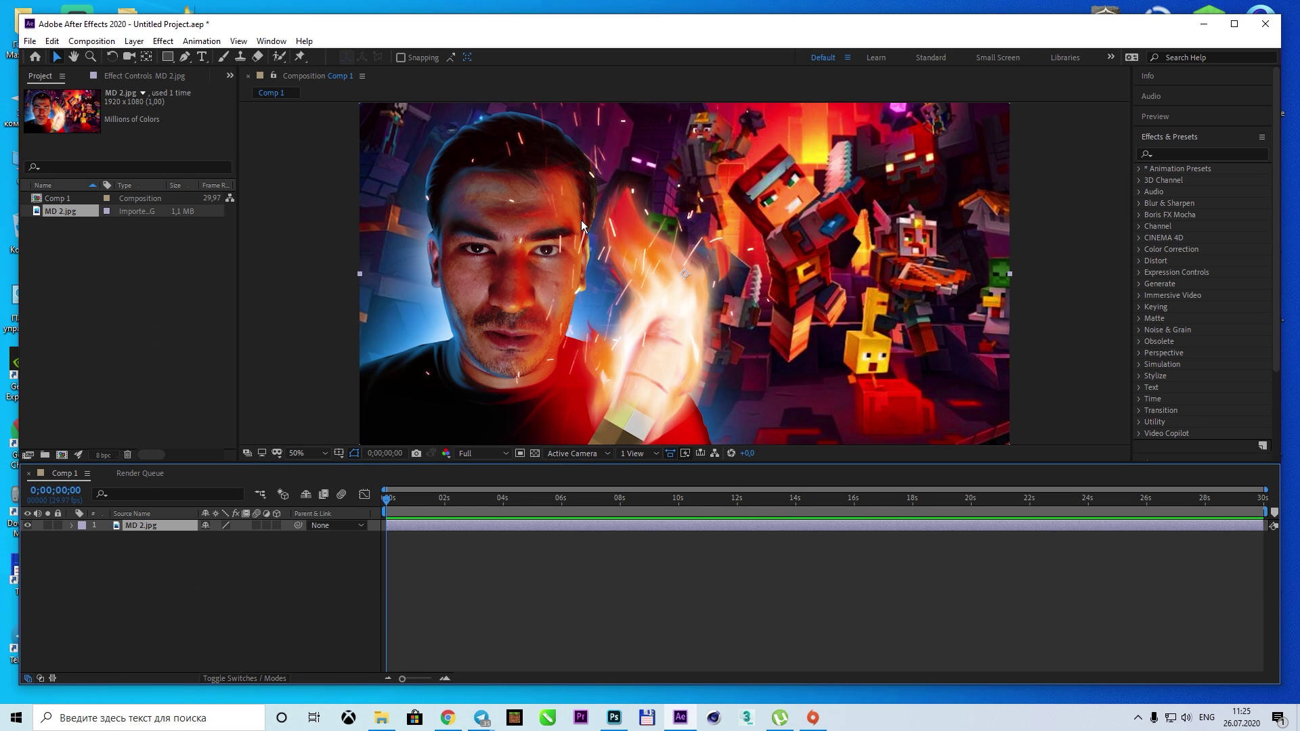
Add a black solid and an empty text layer to Comp 1
{"action": "scroll", "coordinate": [582, 226], "scroll_direction": "down", "scroll_amount": 1}
{"action": "right_click", "coordinate": [210, 610]}
{"action": "left_click", "coordinate": [406, 474]}
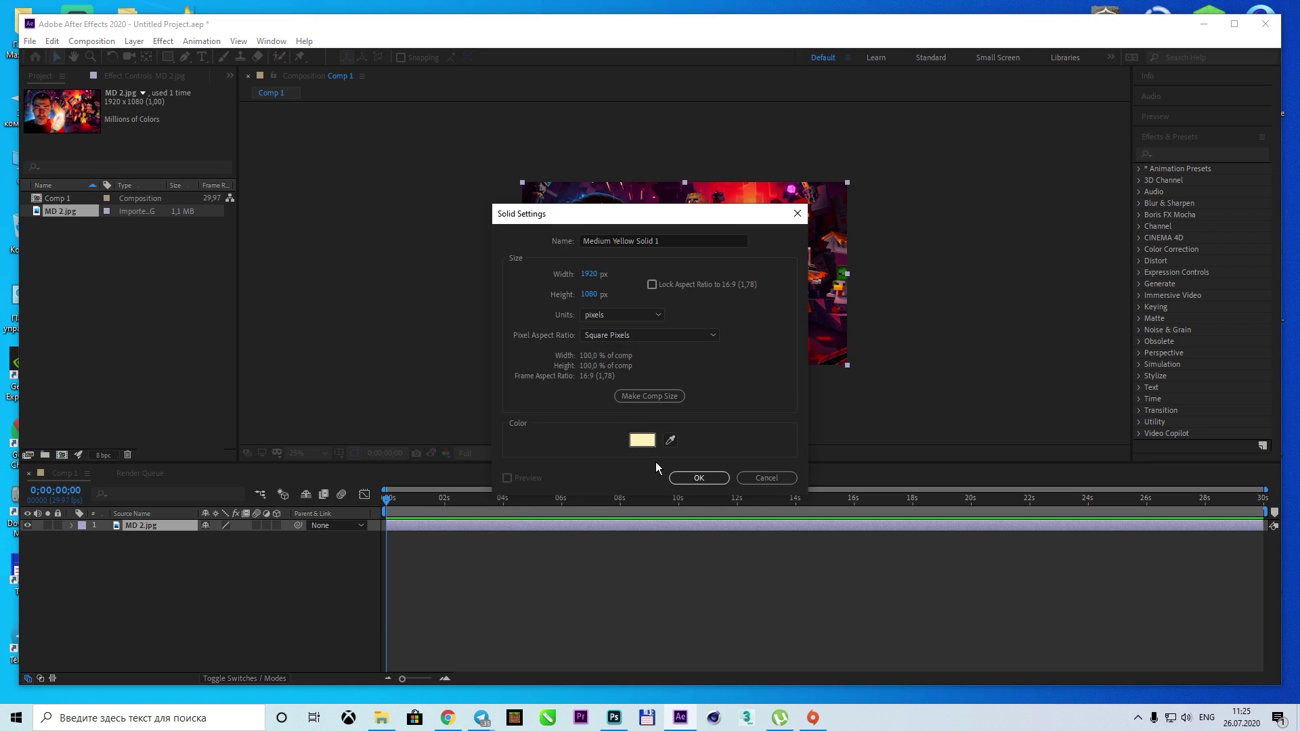
{"action": "left_click", "coordinate": [642, 440]}
{"action": "left_click", "coordinate": [944, 363]}
{"action": "left_click", "coordinate": [724, 478]}
{"action": "right_click", "coordinate": [139, 632]}
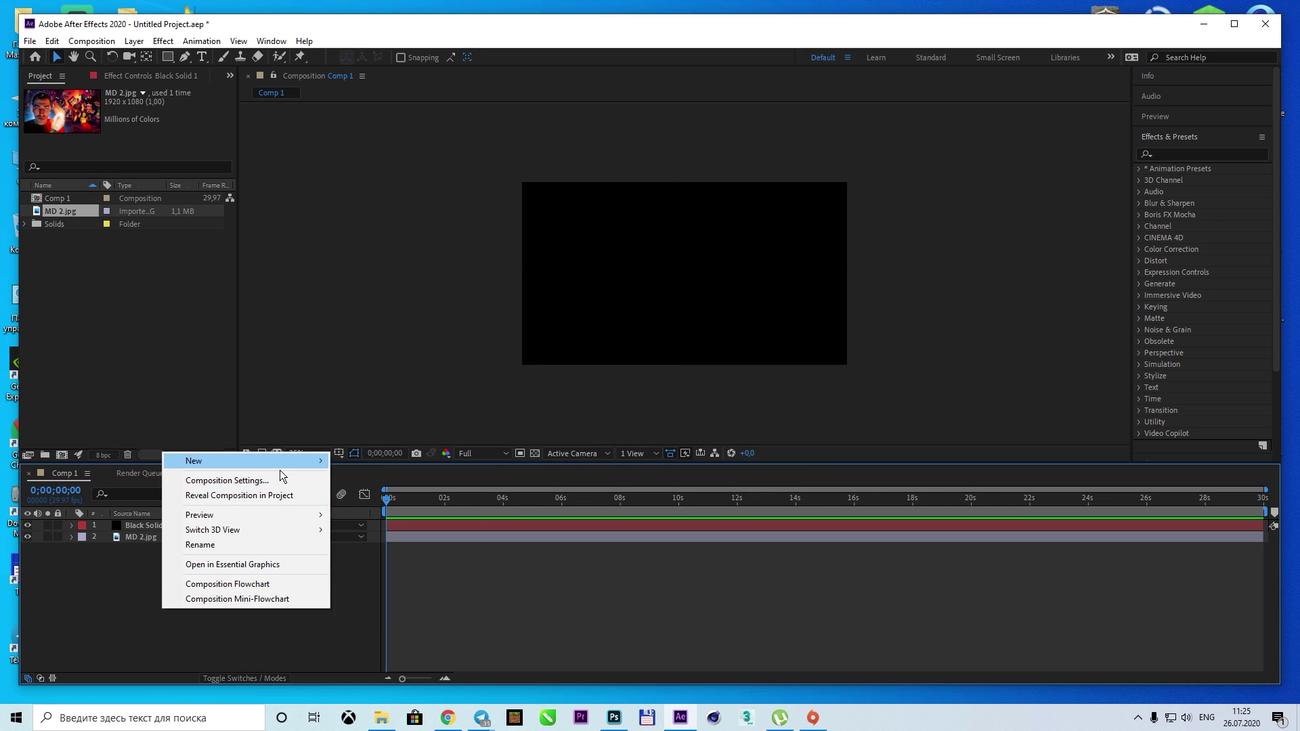
{"action": "left_click", "coordinate": [356, 460]}
{"action": "left_click", "coordinate": [1235, 24]}
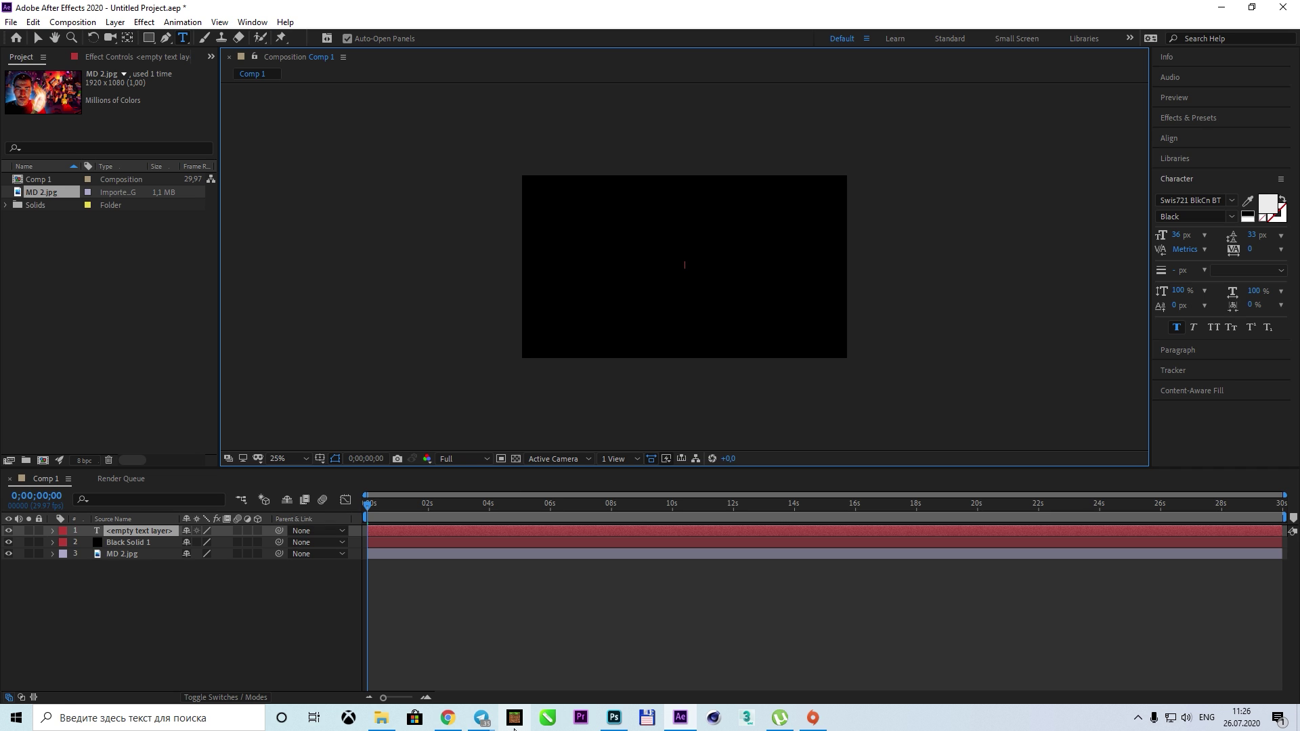
Play the gameplay video from the Video Rec > Minecraft Dungeons recordings folder
{"action": "left_click", "coordinate": [381, 718]}
{"action": "left_click", "coordinate": [379, 347]}
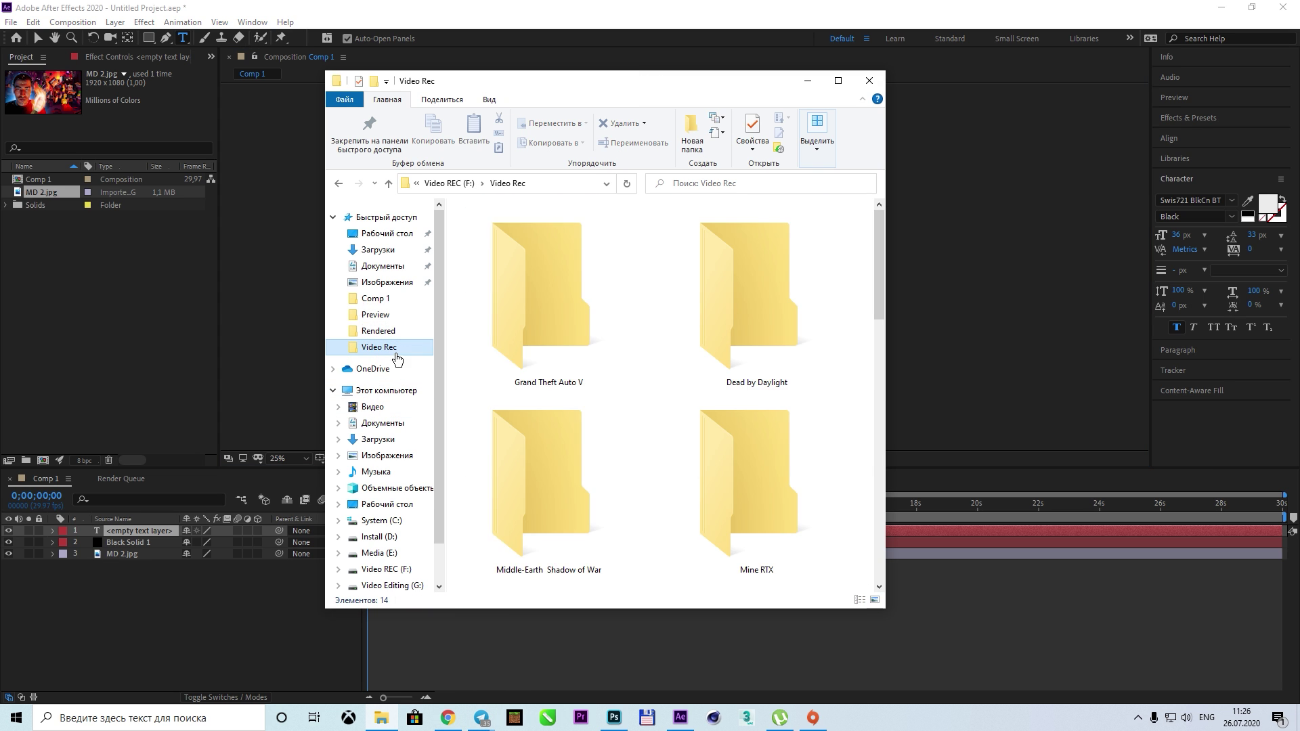
{"action": "scroll", "coordinate": [576, 338], "scroll_direction": "down", "scroll_amount": 3}
{"action": "double_click", "coordinate": [522, 305]}
{"action": "double_click", "coordinate": [499, 247]}
Skim the recording to the inventory screen, pause, close the player and return to After Effects
{"action": "mouse_move", "coordinate": [691, 660]}
{"action": "left_mouse_down"}
{"action": "mouse_move", "coordinate": [1069, 656]}
{"action": "mouse_move", "coordinate": [1097, 667]}
{"action": "mouse_move", "coordinate": [914, 674]}
{"action": "mouse_move", "coordinate": [944, 674]}
{"action": "left_mouse_up"}
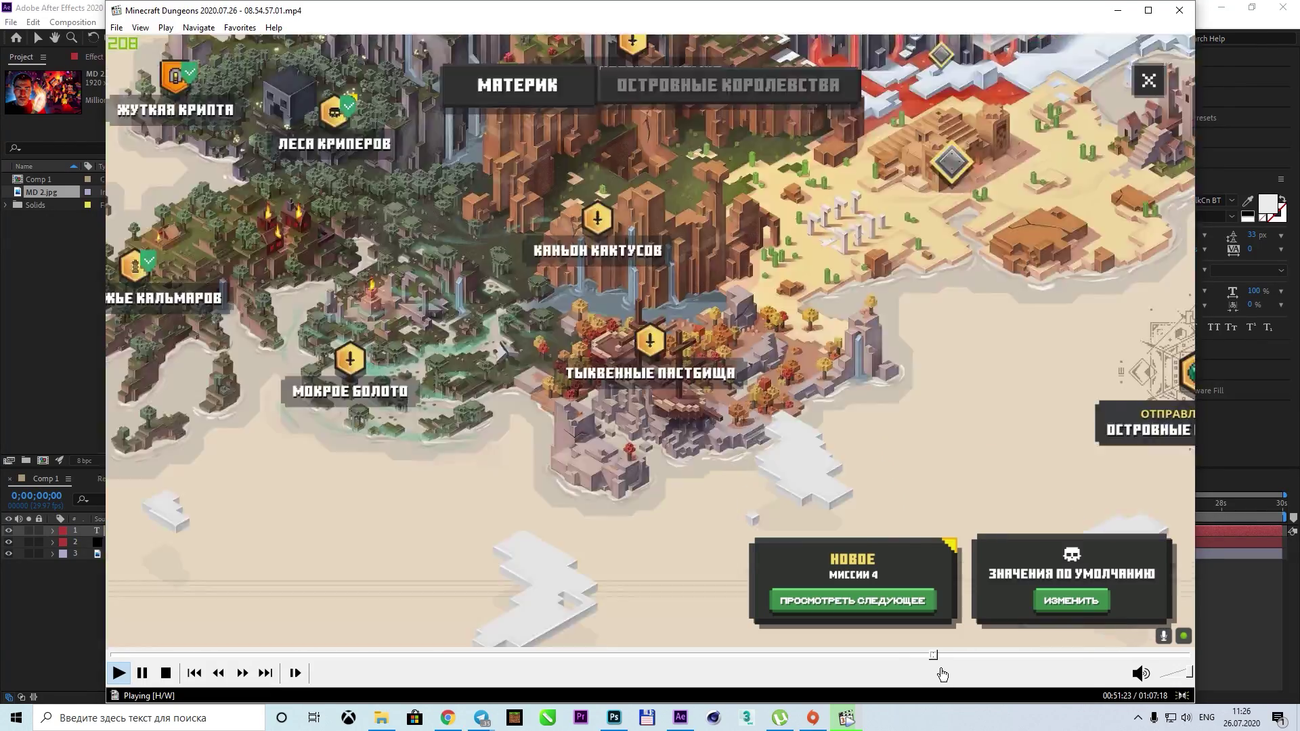
{"action": "key", "text": "space"}
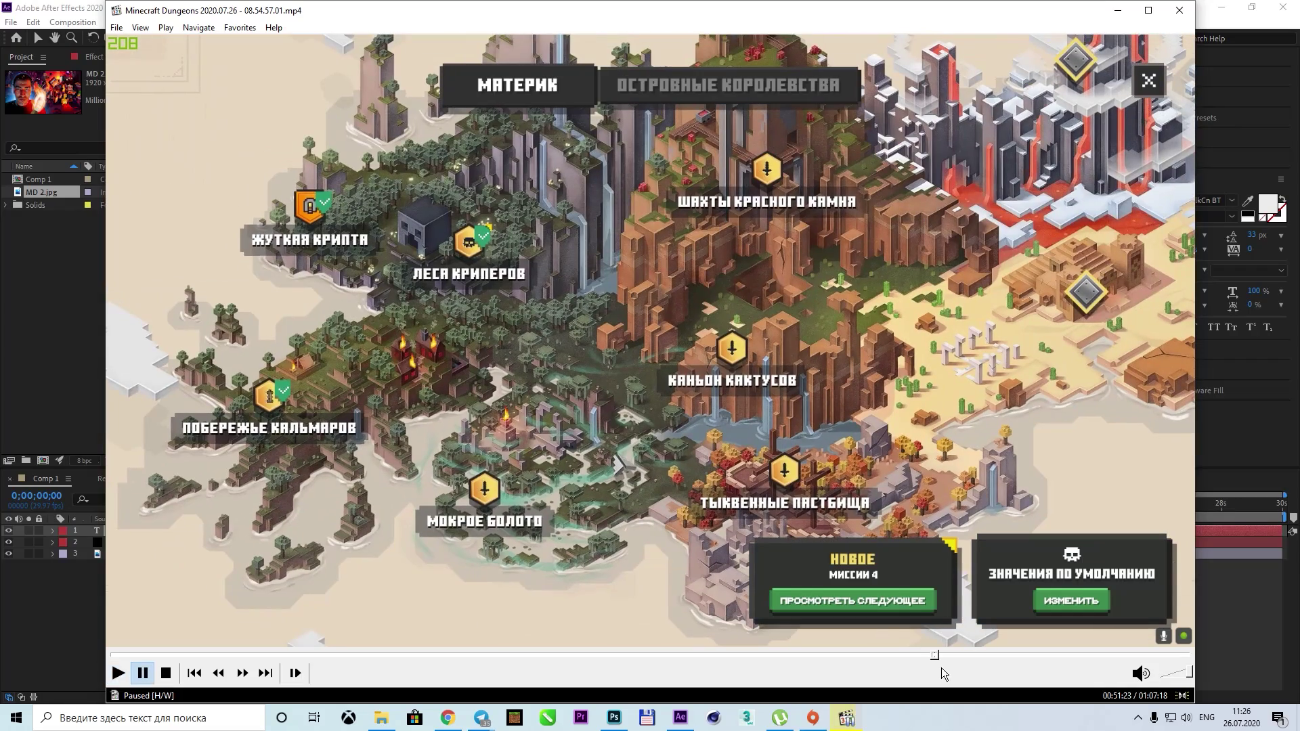
{"action": "left_click", "coordinate": [1182, 13]}
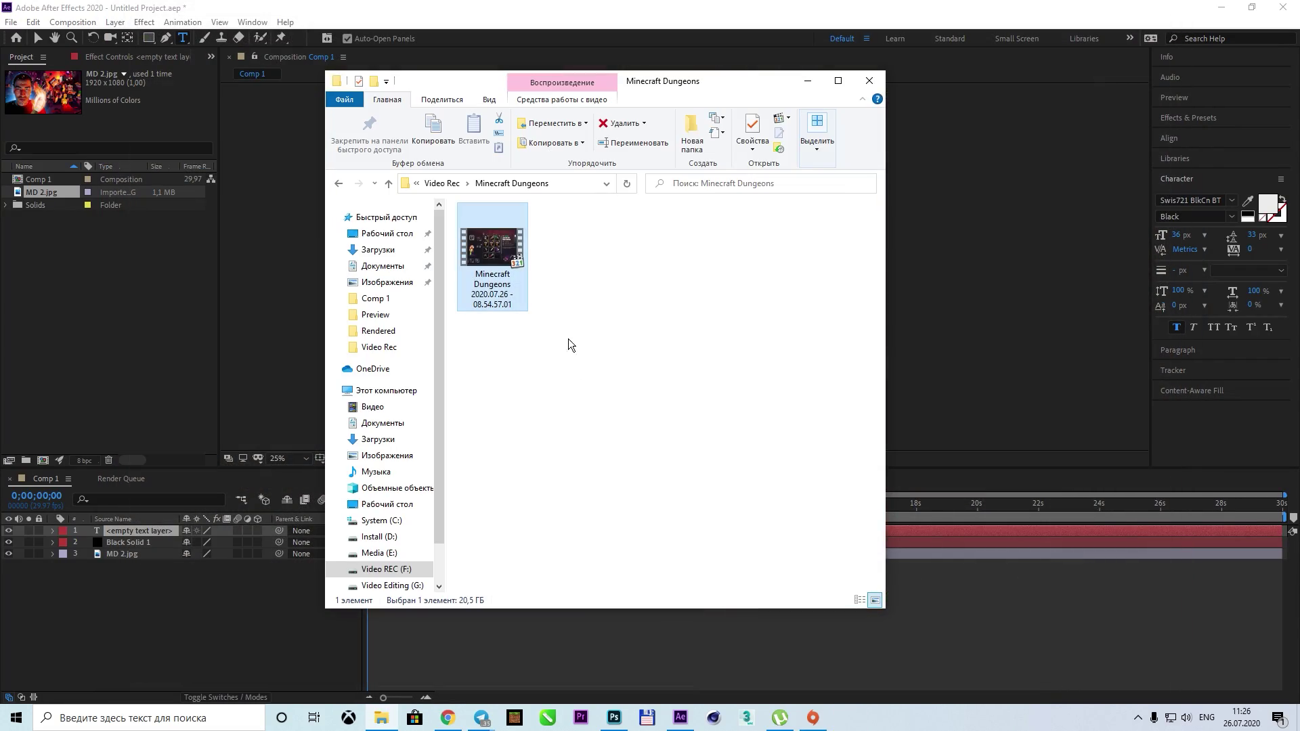
{"action": "left_click", "coordinate": [126, 677]}
Retype the title as 'BOTQOQNI' over 'TOZALAYMIZ' on two lines
{"action": "key", "text": "ctrl+a"}
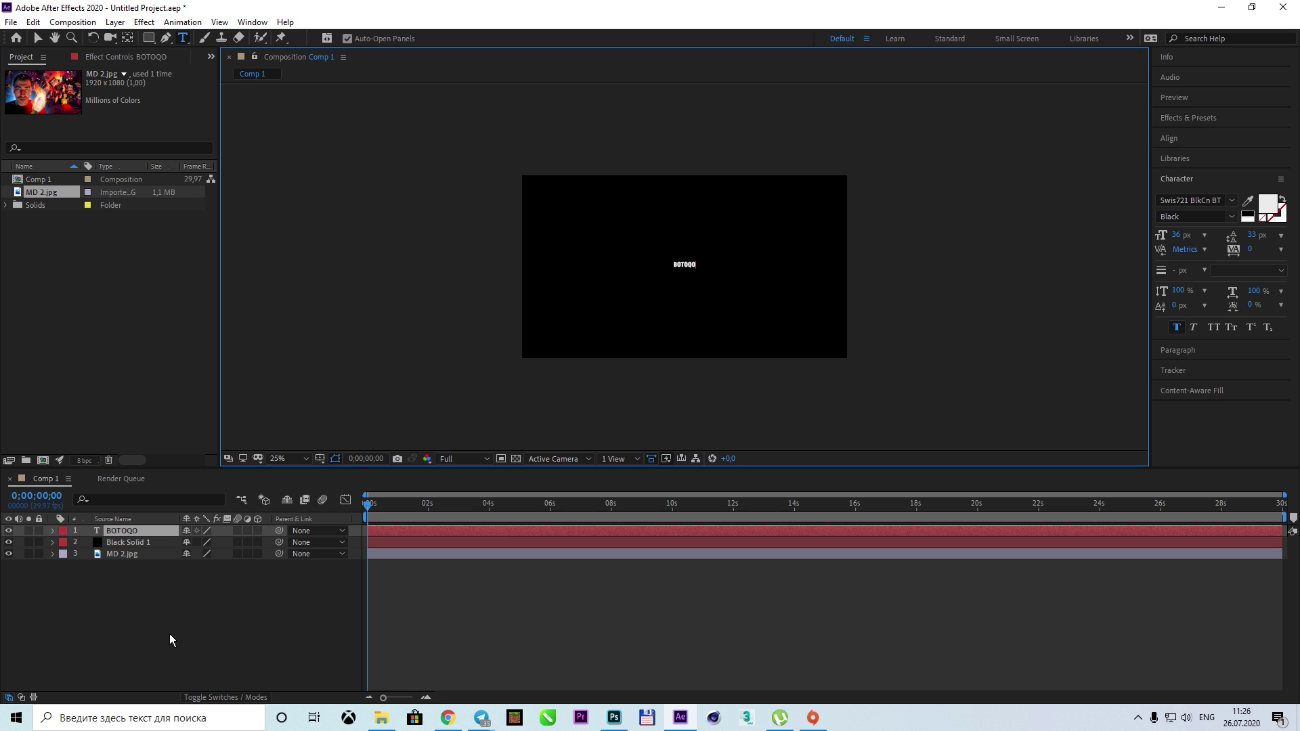
{"action": "type", "text": "BOTQOQNI"}
{"action": "key", "text": "Return"}
{"action": "type", "text": "TOZALAYMIZ"}
{"action": "left_click", "coordinate": [37, 37]}
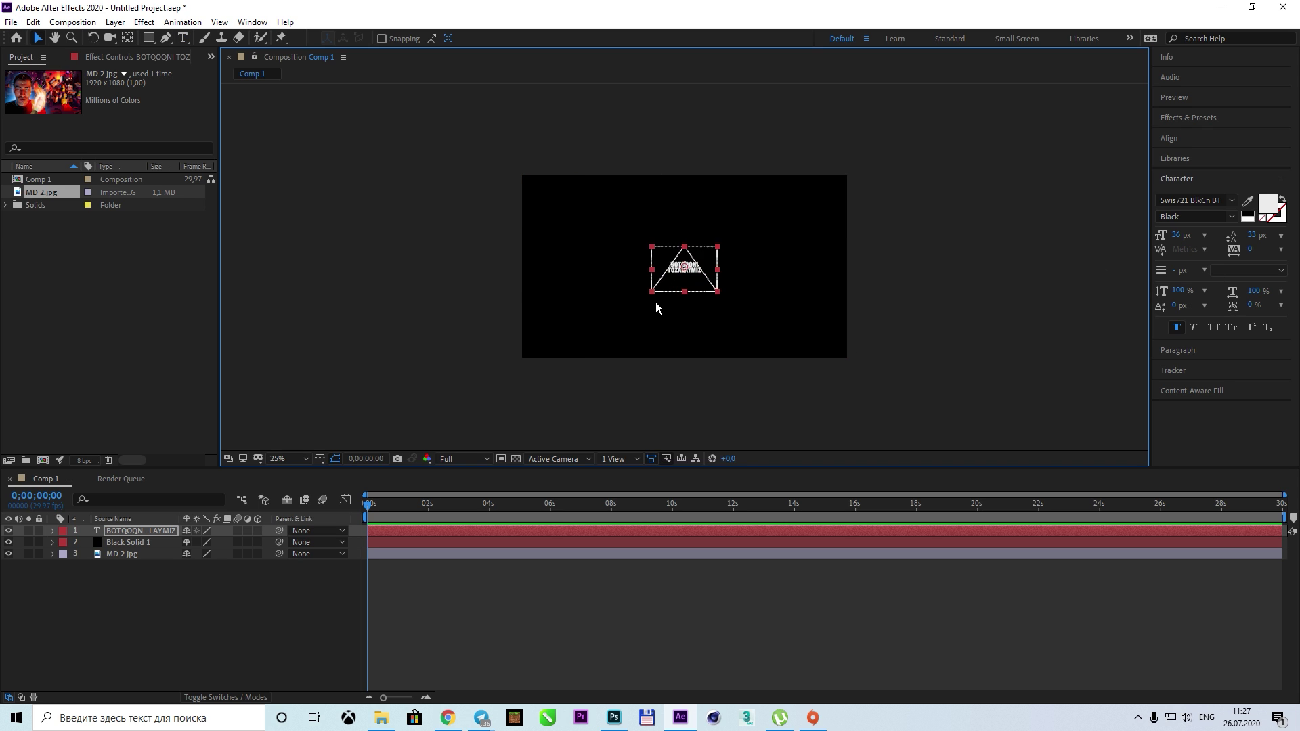
Enlarge the title in the composition and set its font to Minecraft z2font
{"action": "left_click_drag", "start_coordinate": [668, 299], "coordinate": [629, 324]}
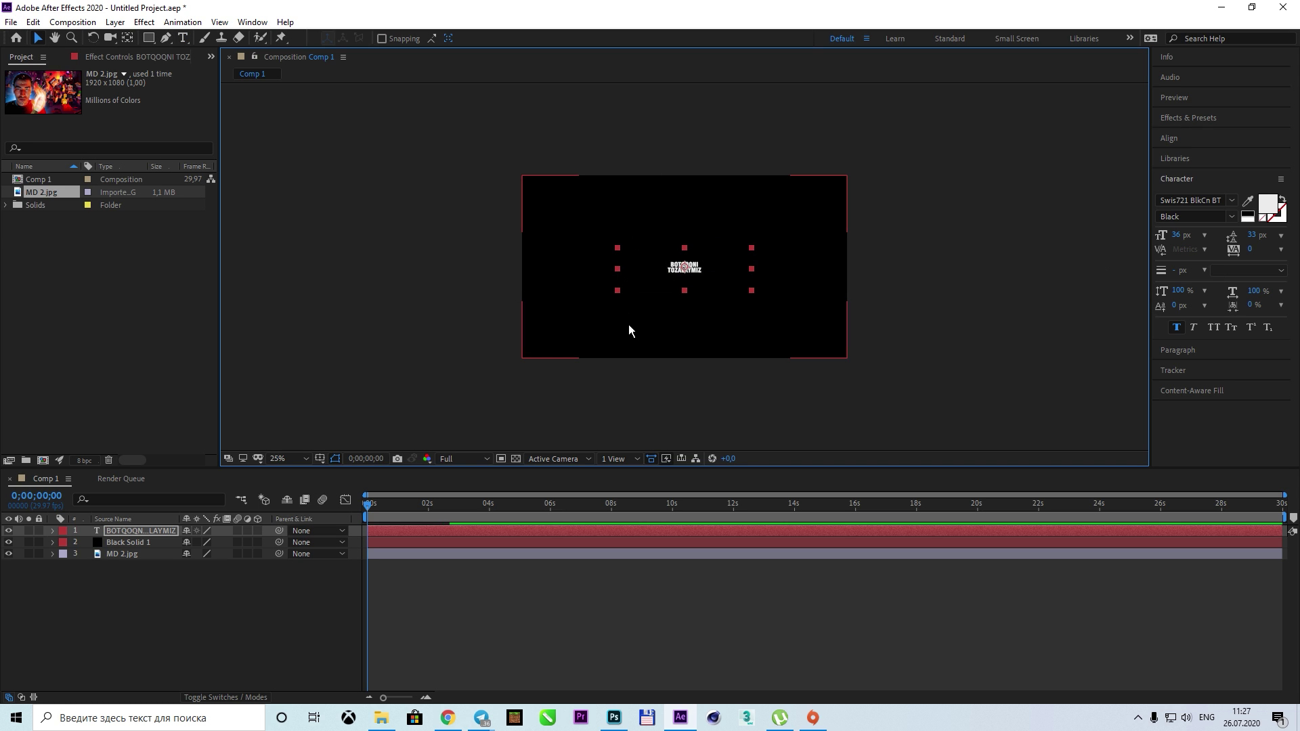
{"action": "left_click", "coordinate": [1232, 200]}
{"action": "scroll", "coordinate": [1221, 347], "scroll_direction": "down", "scroll_amount": 5}
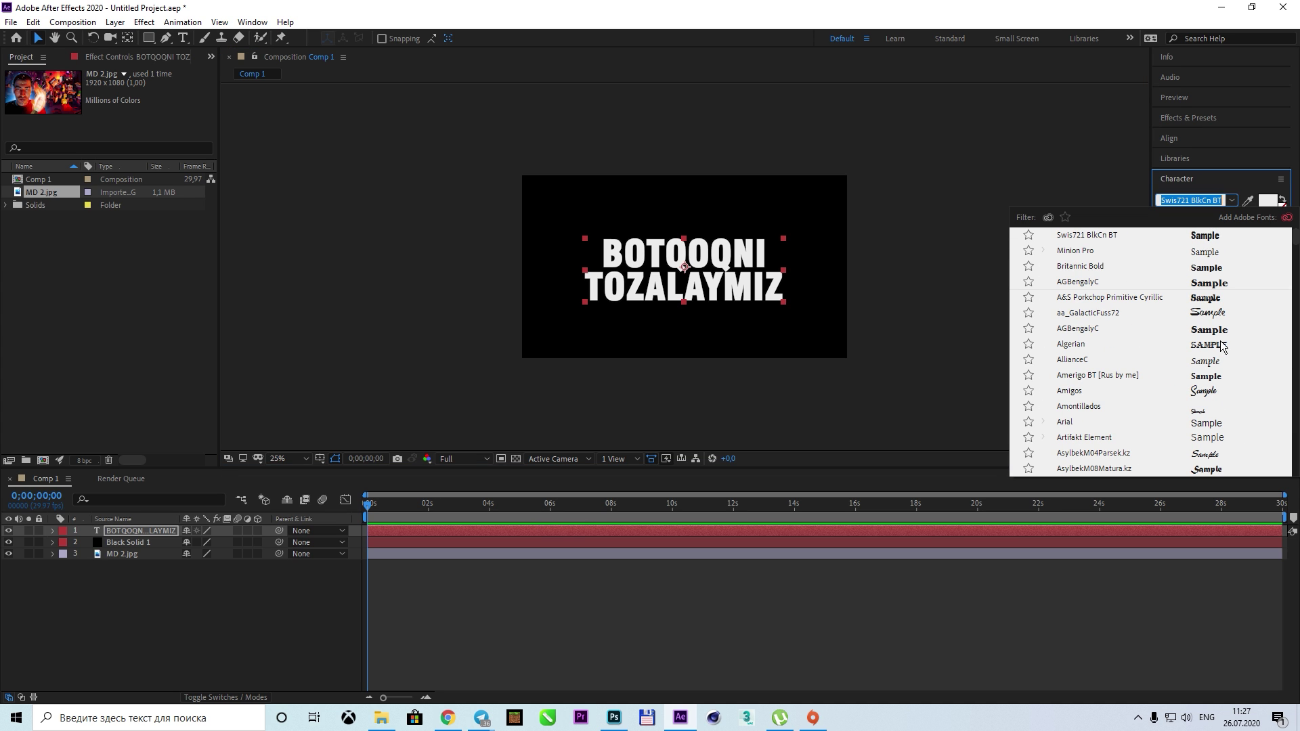
{"action": "scroll", "coordinate": [1264, 313], "scroll_direction": "up", "scroll_amount": 5}
{"action": "scroll", "coordinate": [1266, 316], "scroll_direction": "down", "scroll_amount": 5}
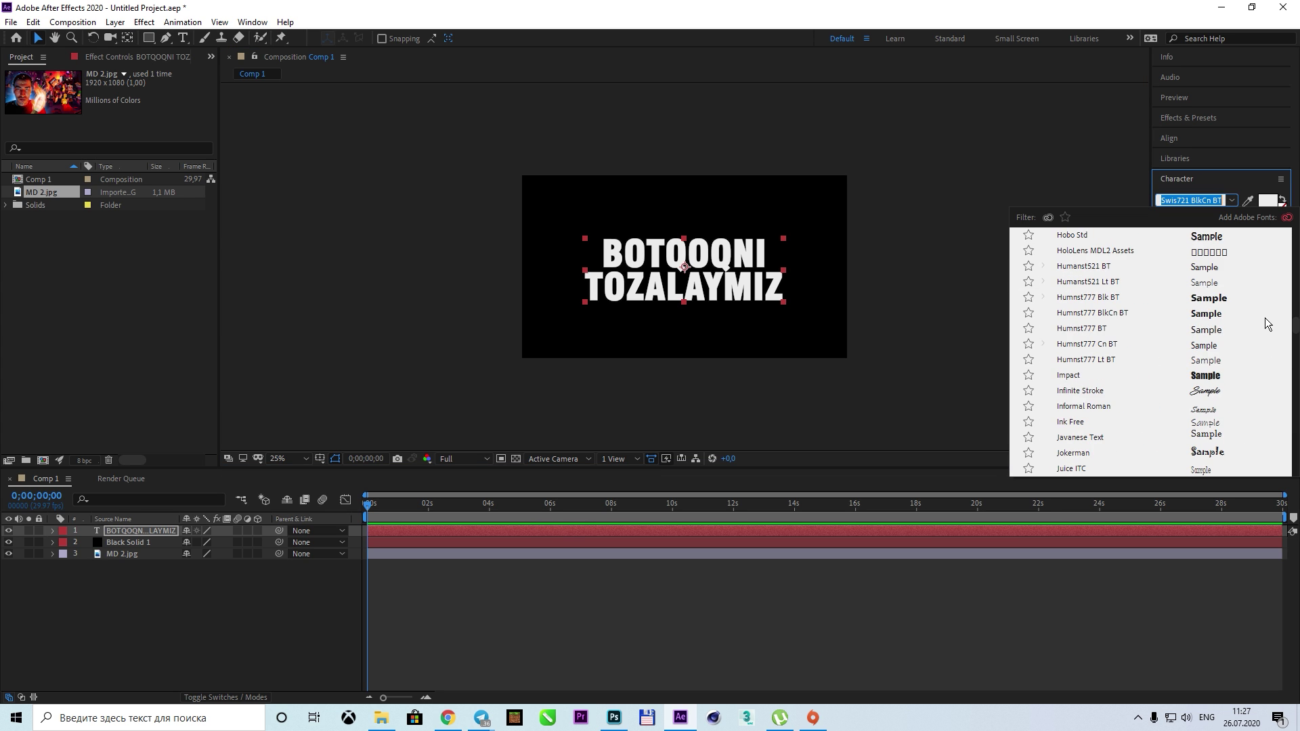
{"action": "scroll", "coordinate": [1260, 328], "scroll_direction": "down", "scroll_amount": 5}
{"action": "scroll", "coordinate": [1243, 352], "scroll_direction": "down", "scroll_amount": 5}
{"action": "left_click", "coordinate": [1087, 377]}
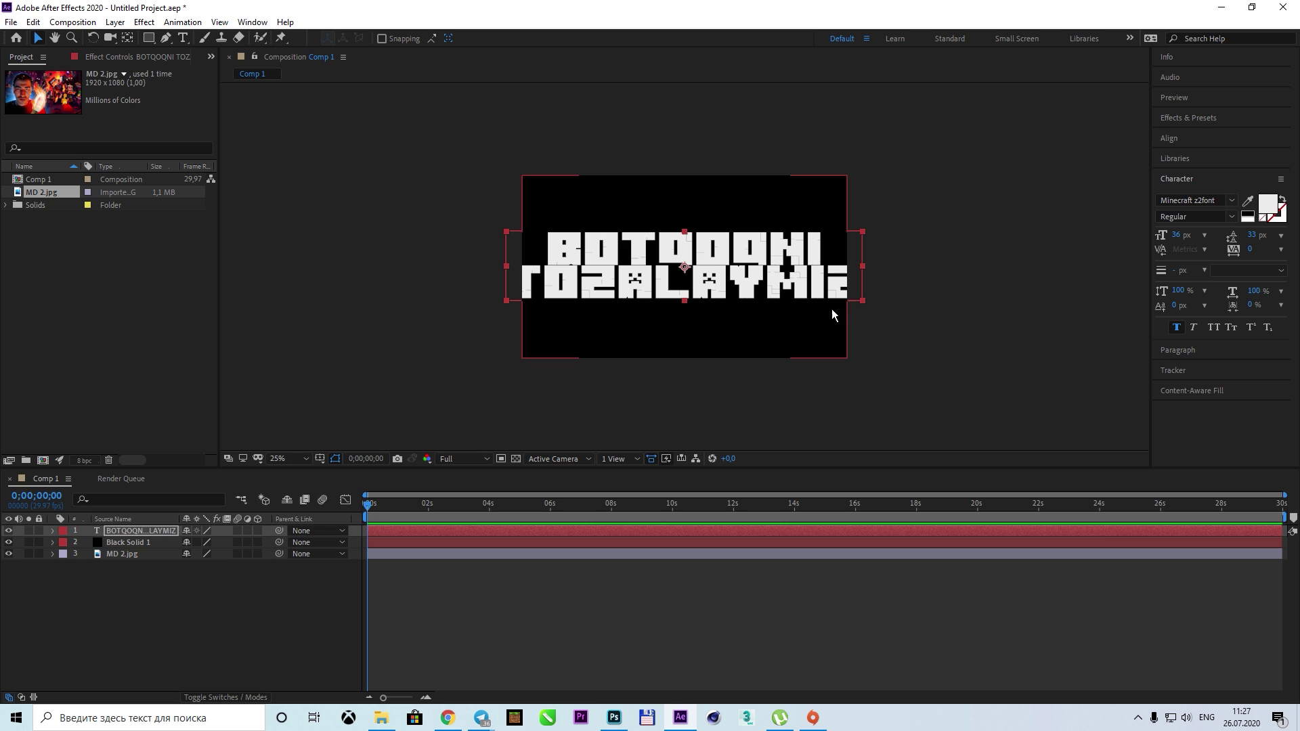
{"action": "left_click", "coordinate": [129, 544]}
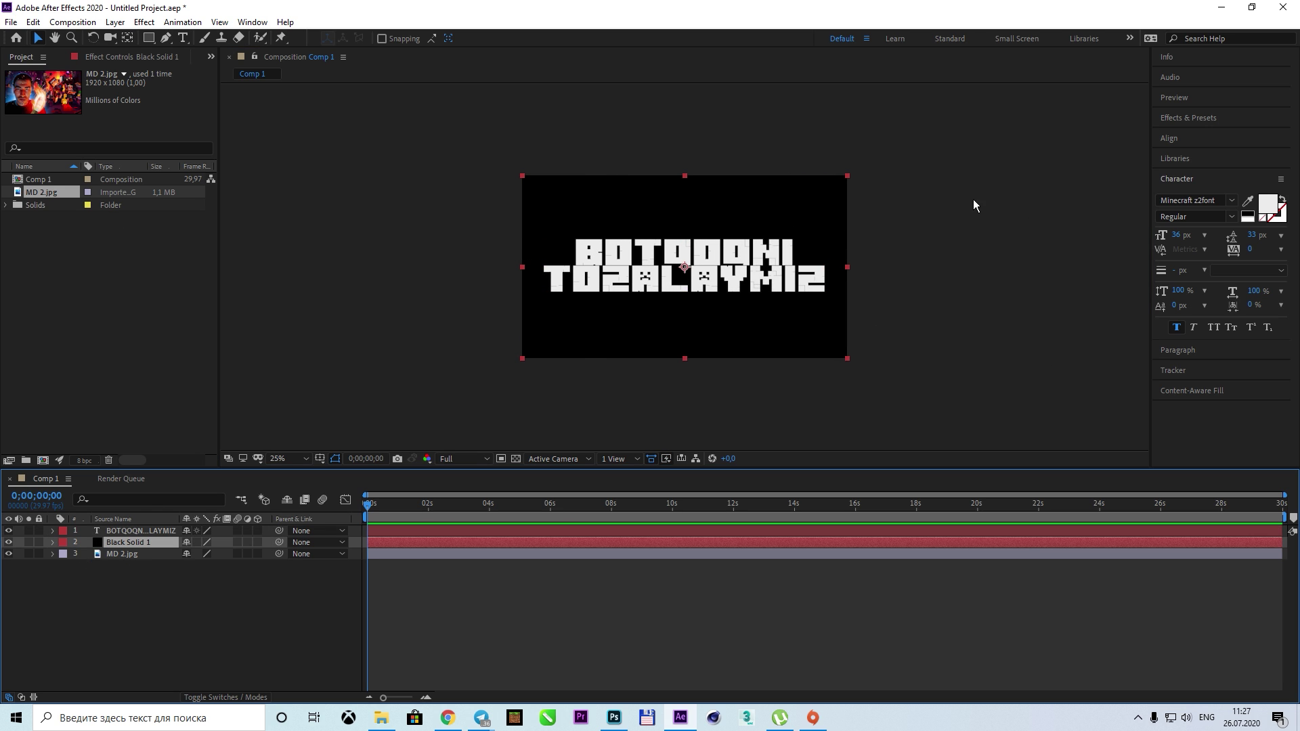
{"action": "left_click", "coordinate": [1188, 118]}
Apply the Element effect to Black Solid 1 with the title text layer as Path Layer 1
{"action": "type", "text": "eleme"}
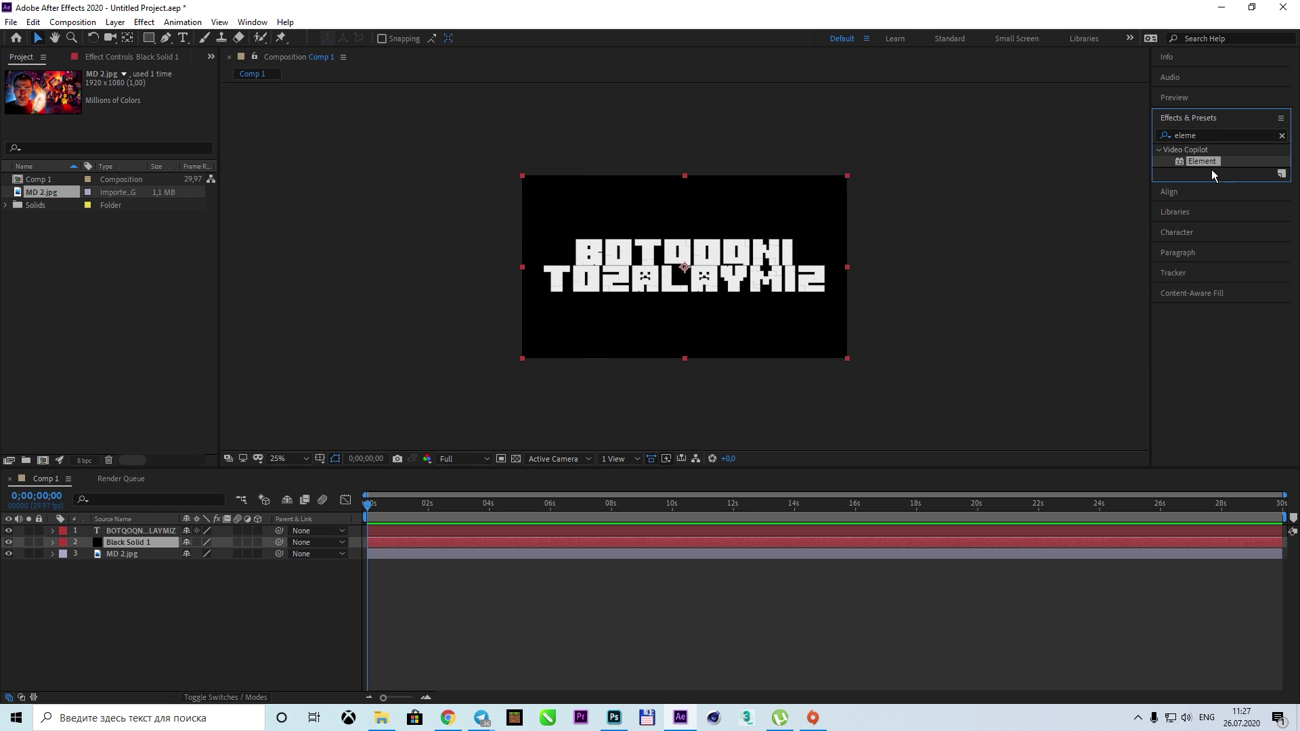
{"action": "left_click_drag", "start_coordinate": [137, 544], "coordinate": [138, 544]}
{"action": "left_click", "coordinate": [19, 210]}
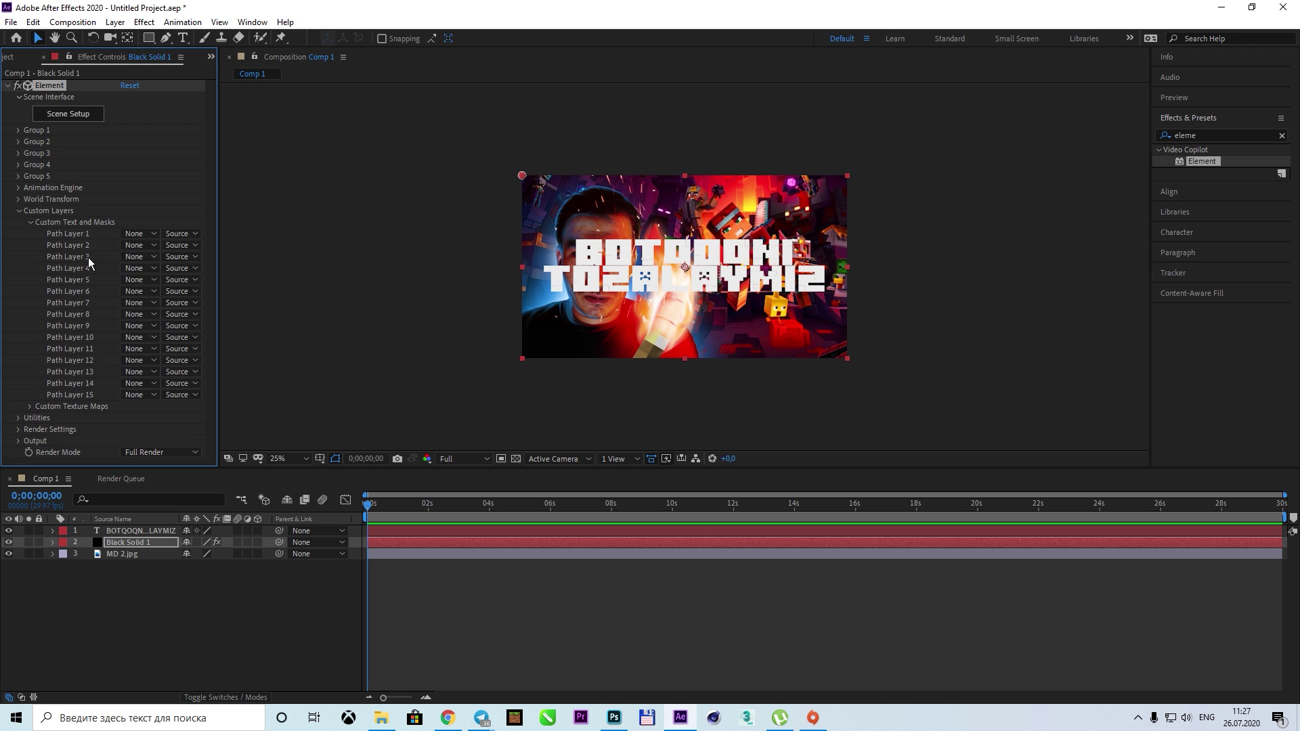
{"action": "left_click", "coordinate": [138, 234]}
{"action": "left_click", "coordinate": [176, 267]}
In Scene Setup, give the 3D text the Black_Outline material tinted dark green
{"action": "left_click", "coordinate": [69, 113]}
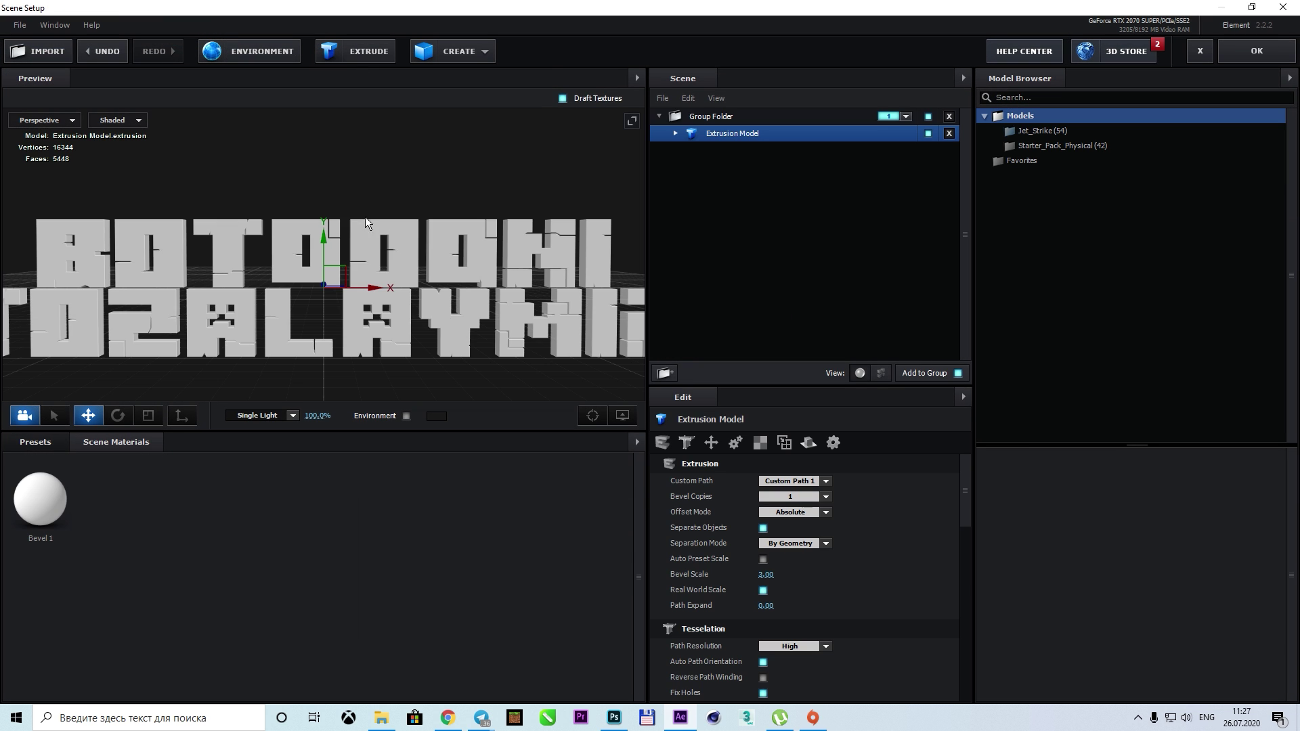
{"action": "left_click", "coordinate": [66, 506]}
{"action": "left_click_drag", "start_coordinate": [249, 499], "coordinate": [464, 357]}
{"action": "scroll", "coordinate": [755, 570], "scroll_direction": "down", "scroll_amount": 5}
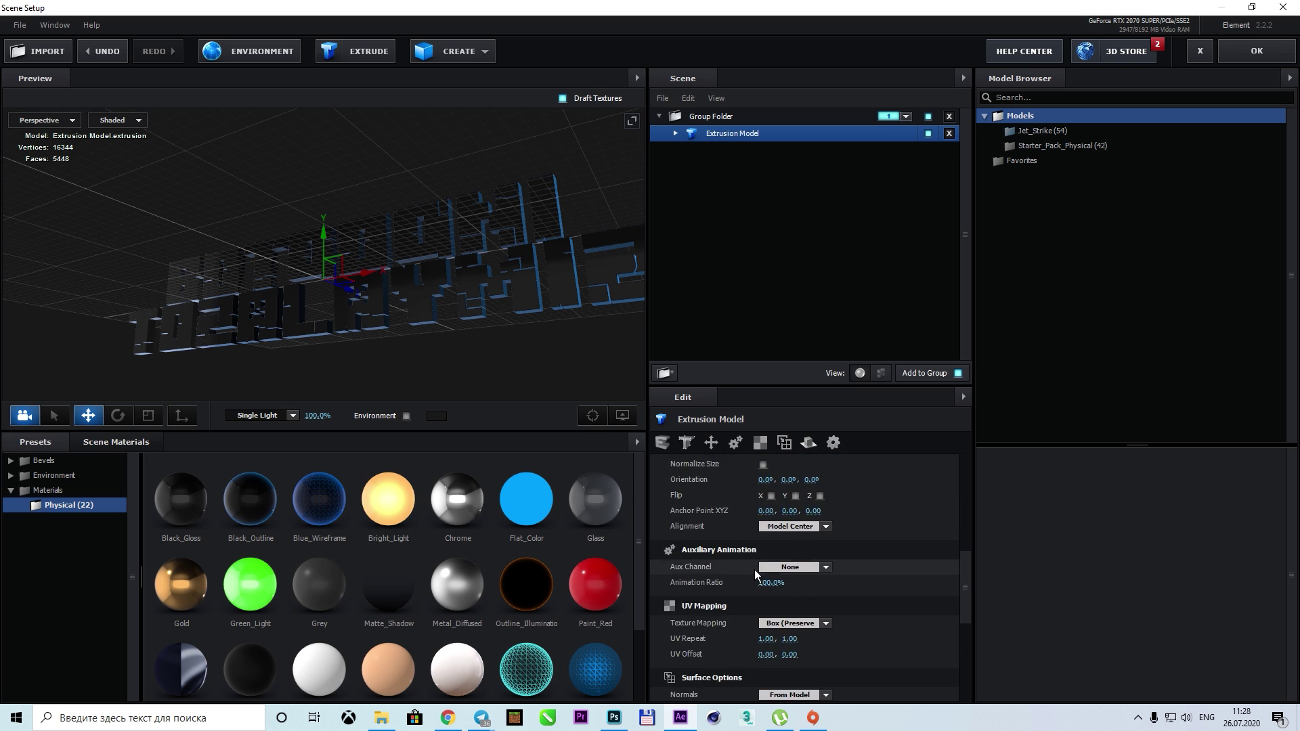
{"action": "scroll", "coordinate": [755, 570], "scroll_direction": "up", "scroll_amount": 4}
{"action": "left_click", "coordinate": [762, 579]}
{"action": "scroll", "coordinate": [762, 578], "scroll_direction": "down", "scroll_amount": 5}
{"action": "left_click", "coordinate": [772, 496]}
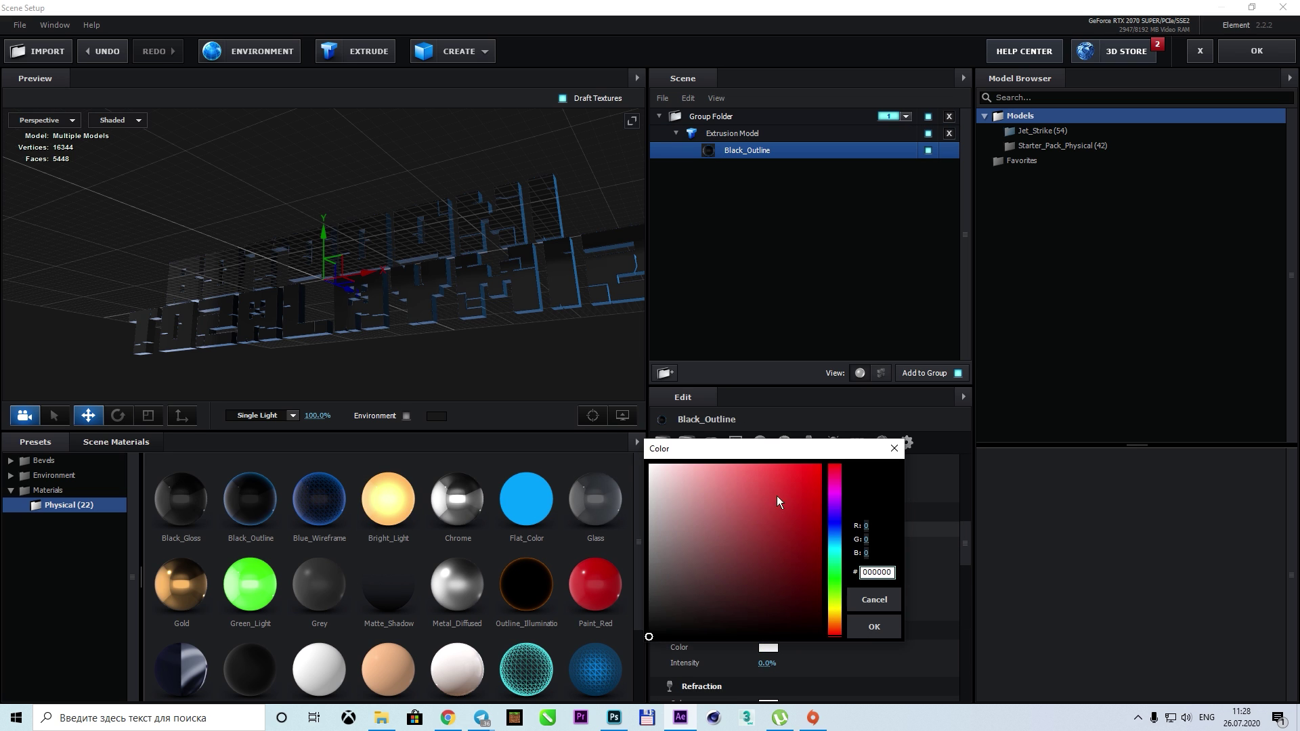
{"action": "left_click", "coordinate": [835, 596]}
{"action": "left_click", "coordinate": [905, 518]}
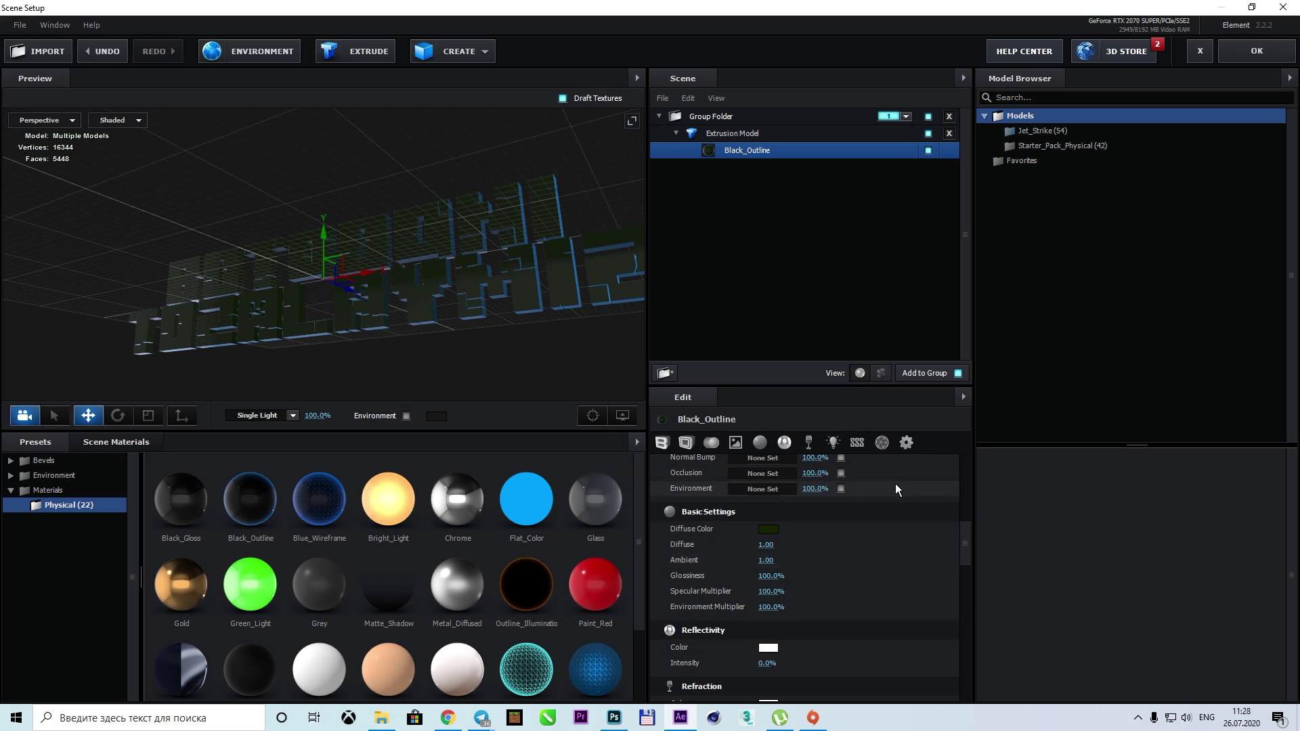
{"action": "left_click", "coordinate": [1257, 51]}
Add Camera 1, then orbit and pan it so the title sits lower right
{"action": "right_click", "coordinate": [90, 679]}
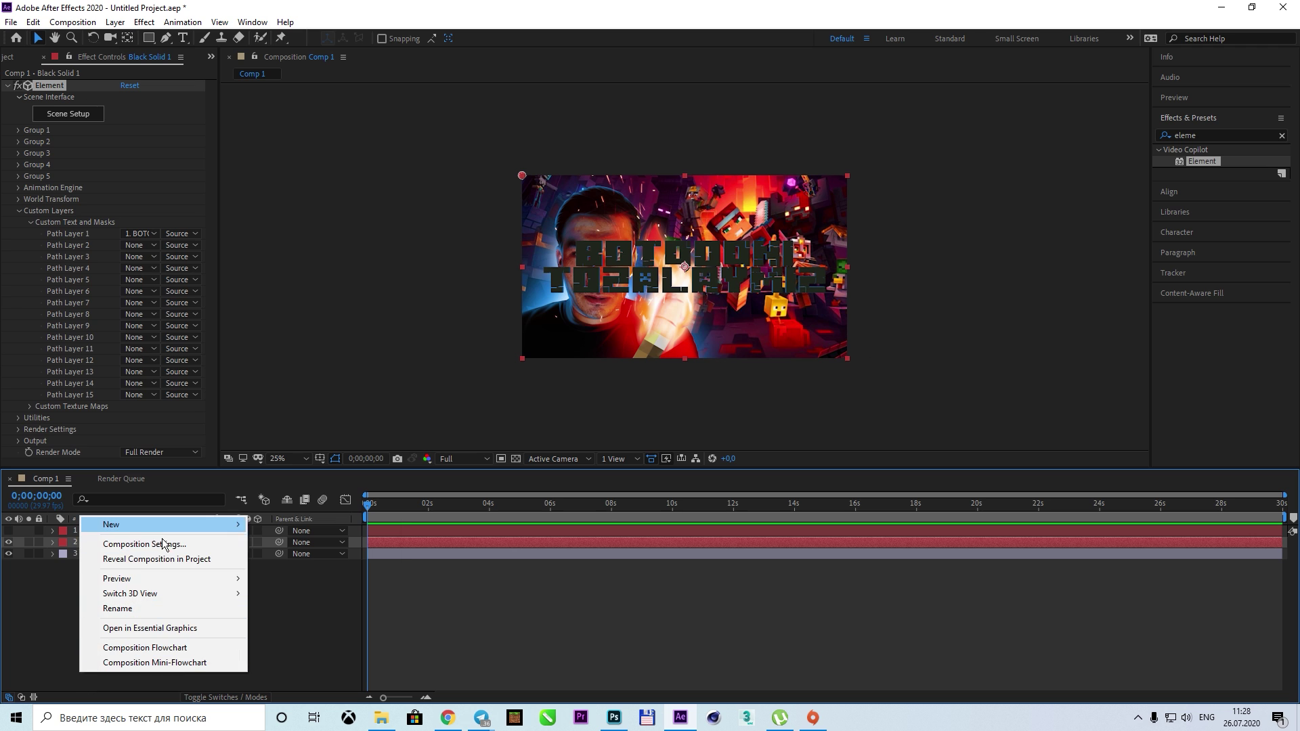
{"action": "left_click", "coordinate": [319, 584]}
{"action": "left_click", "coordinate": [492, 479]}
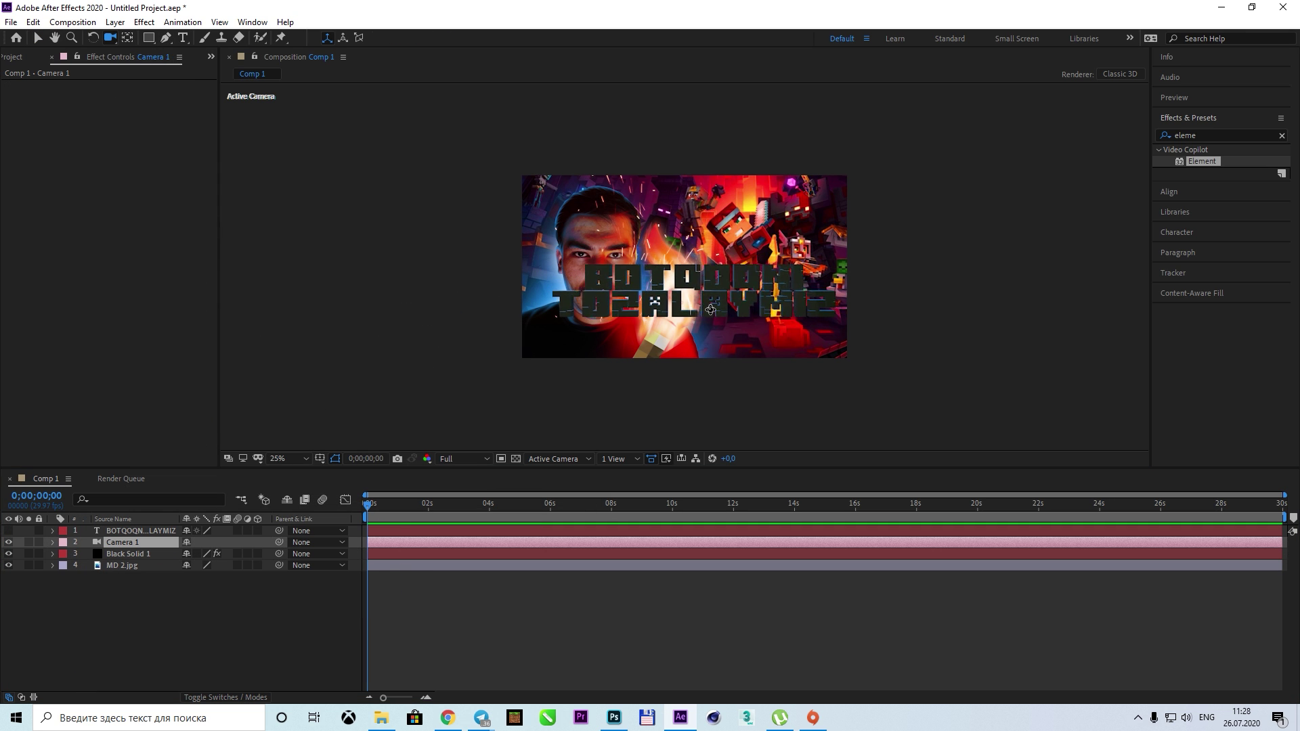
{"action": "mouse_move", "coordinate": [721, 300]}
{"action": "left_mouse_down"}
{"action": "mouse_move", "coordinate": [778, 332]}
{"action": "mouse_move", "coordinate": [686, 192]}
{"action": "left_mouse_up"}
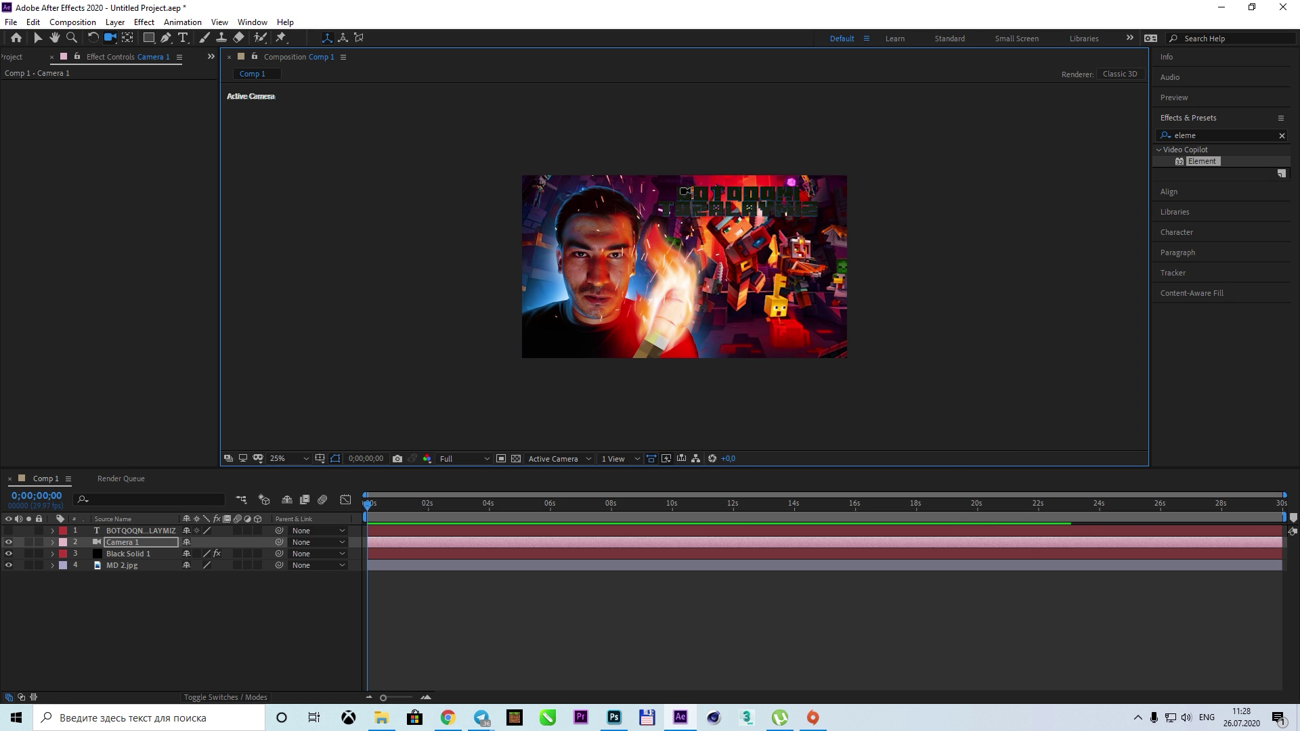
{"action": "scroll", "coordinate": [789, 172], "scroll_direction": "up", "scroll_amount": 5}
{"action": "mouse_move", "coordinate": [784, 165]}
{"action": "left_mouse_down"}
{"action": "mouse_move", "coordinate": [833, 391]}
{"action": "mouse_move", "coordinate": [821, 414]}
{"action": "left_mouse_up"}
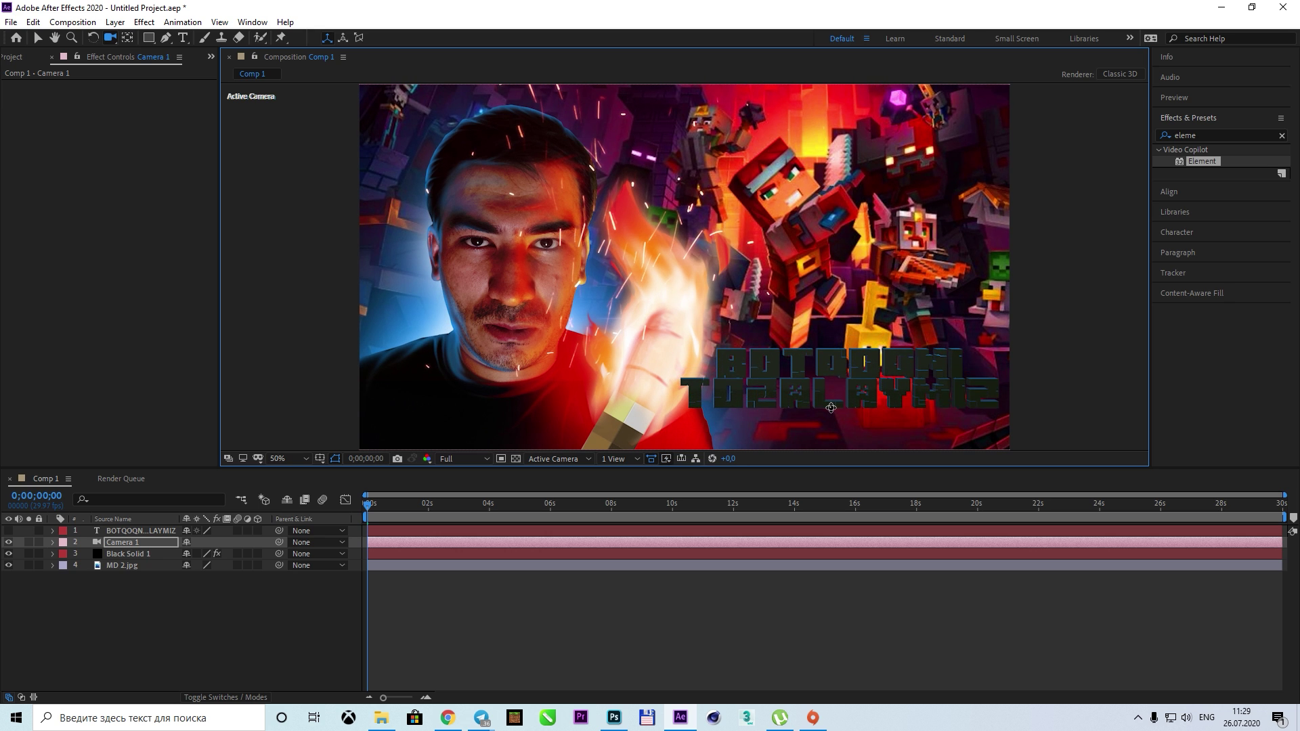
Raise the title's leading to 44 px in the Character panel, then hide the text layer
{"action": "left_click", "coordinate": [8, 531]}
{"action": "left_click", "coordinate": [136, 531]}
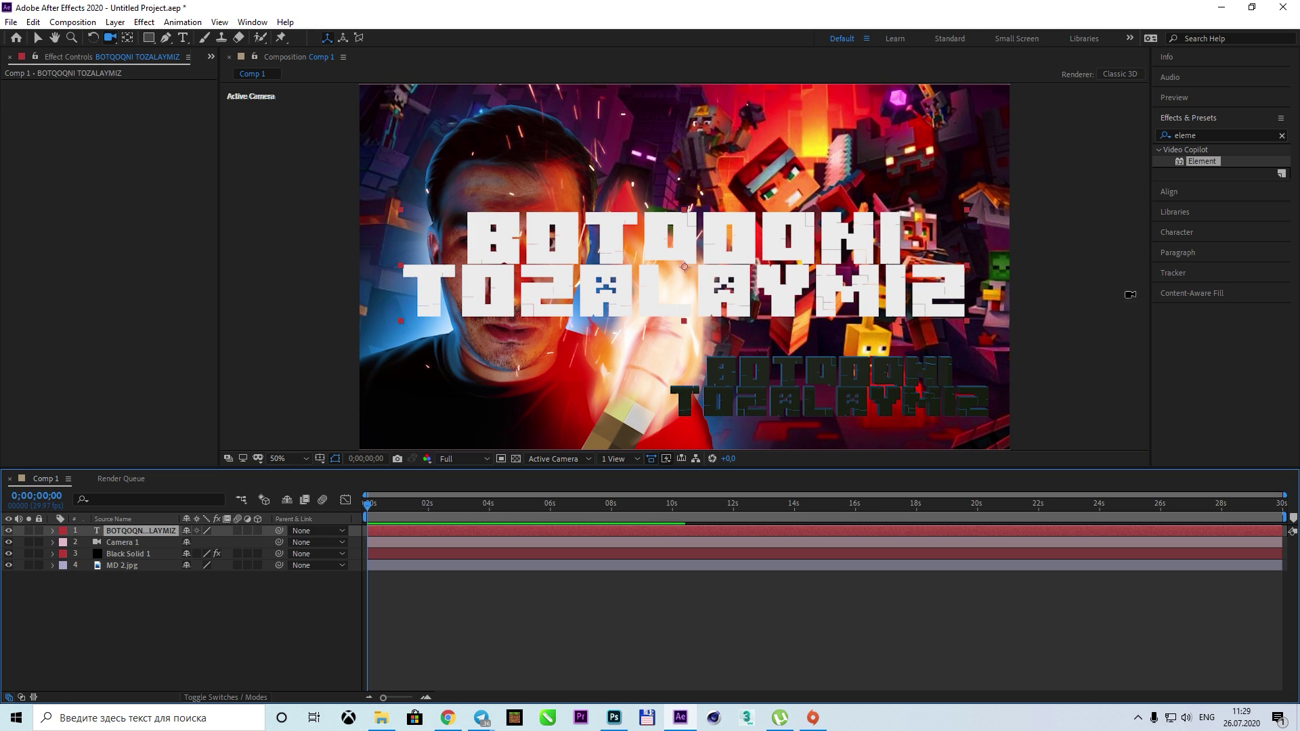
{"action": "left_click", "coordinate": [1177, 232]}
{"action": "left_click", "coordinate": [1205, 291]}
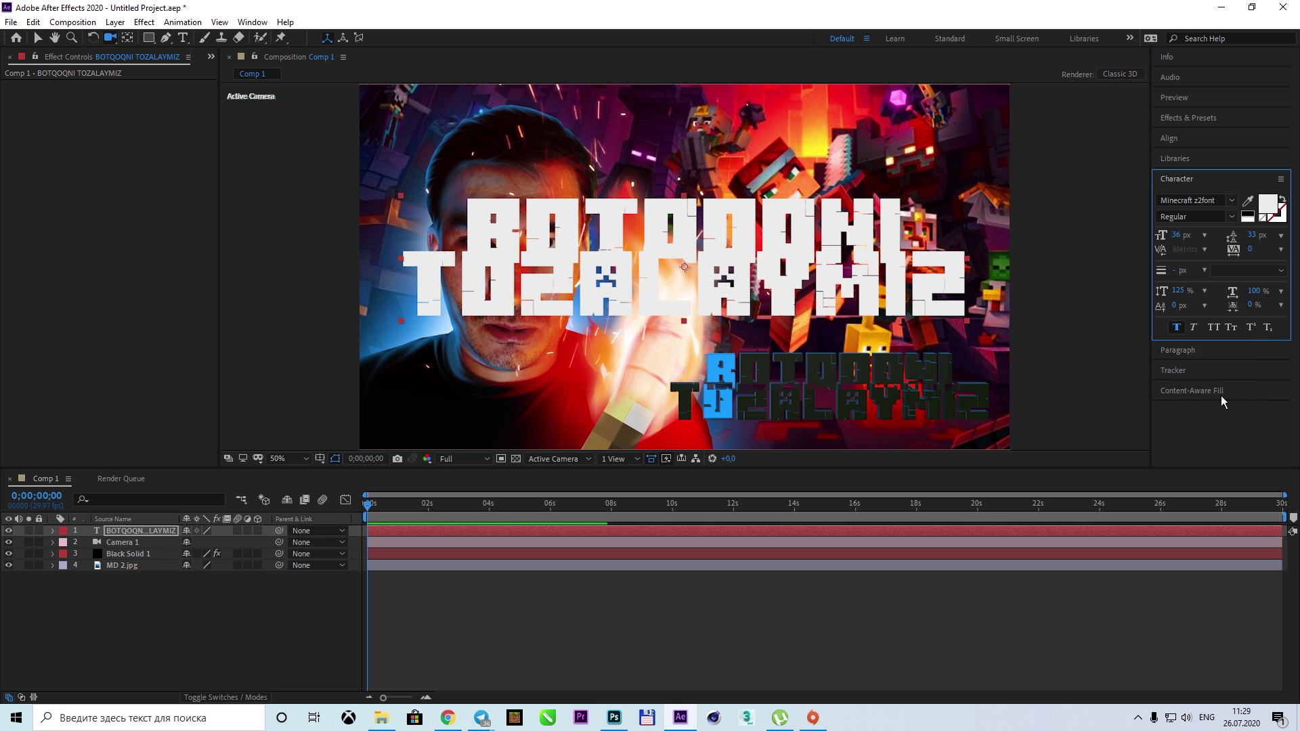
{"action": "left_click", "coordinate": [1212, 393]}
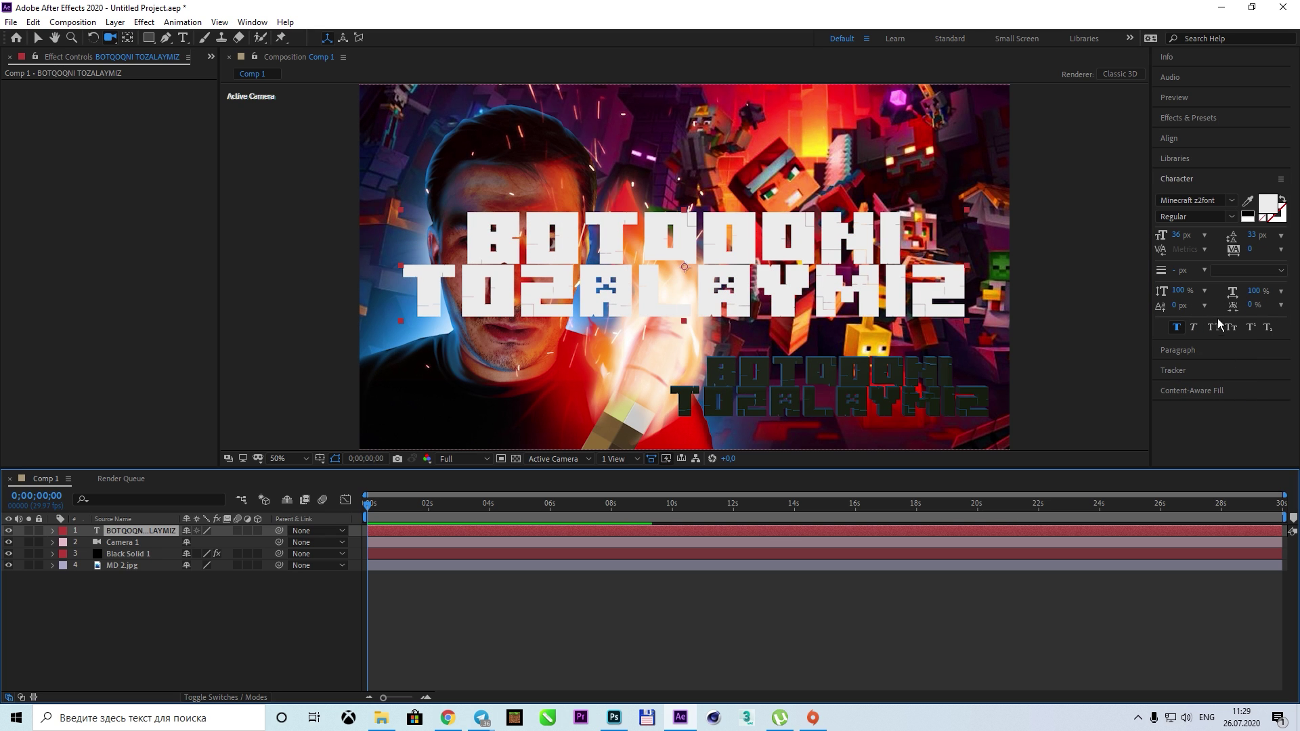
{"action": "left_click_drag", "start_coordinate": [1252, 235], "coordinate": [1286, 251]}
{"action": "left_click", "coordinate": [9, 531]}
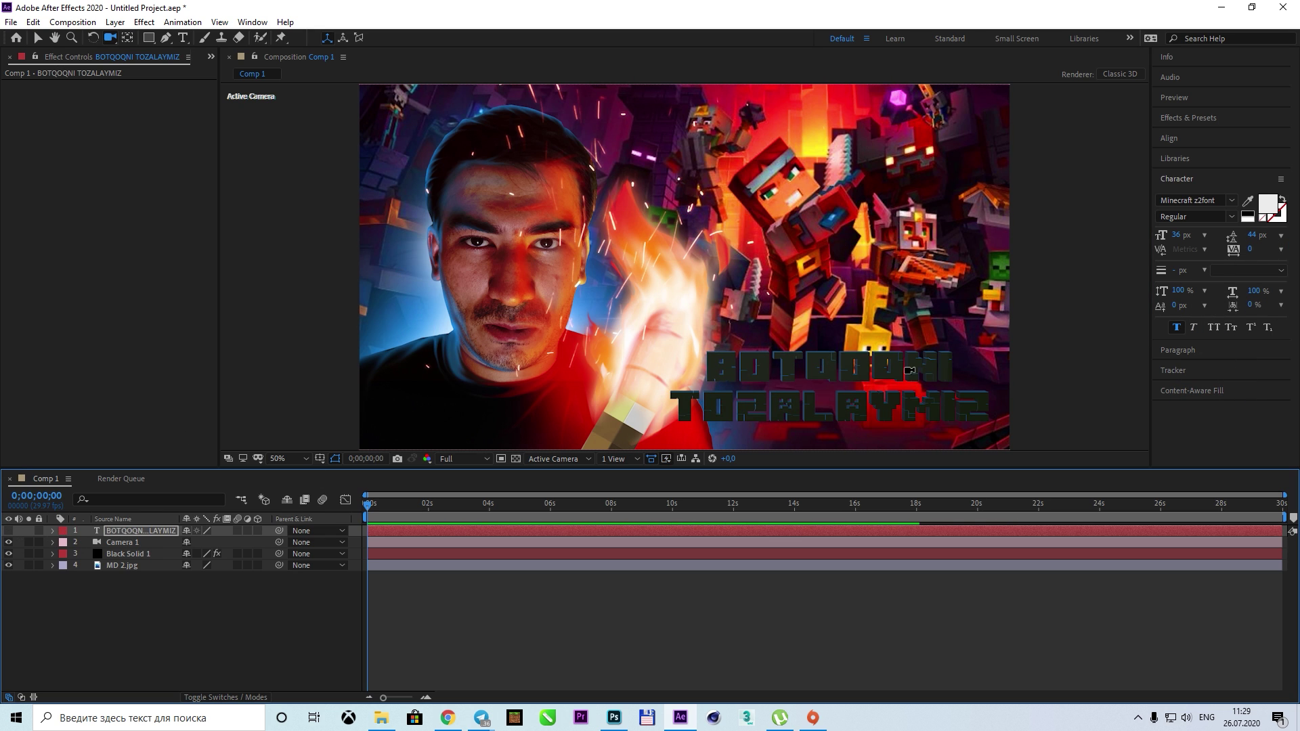
Change Camera 1's lens preset in Camera Settings, trying 24mm among others
{"action": "double_click", "coordinate": [129, 542]}
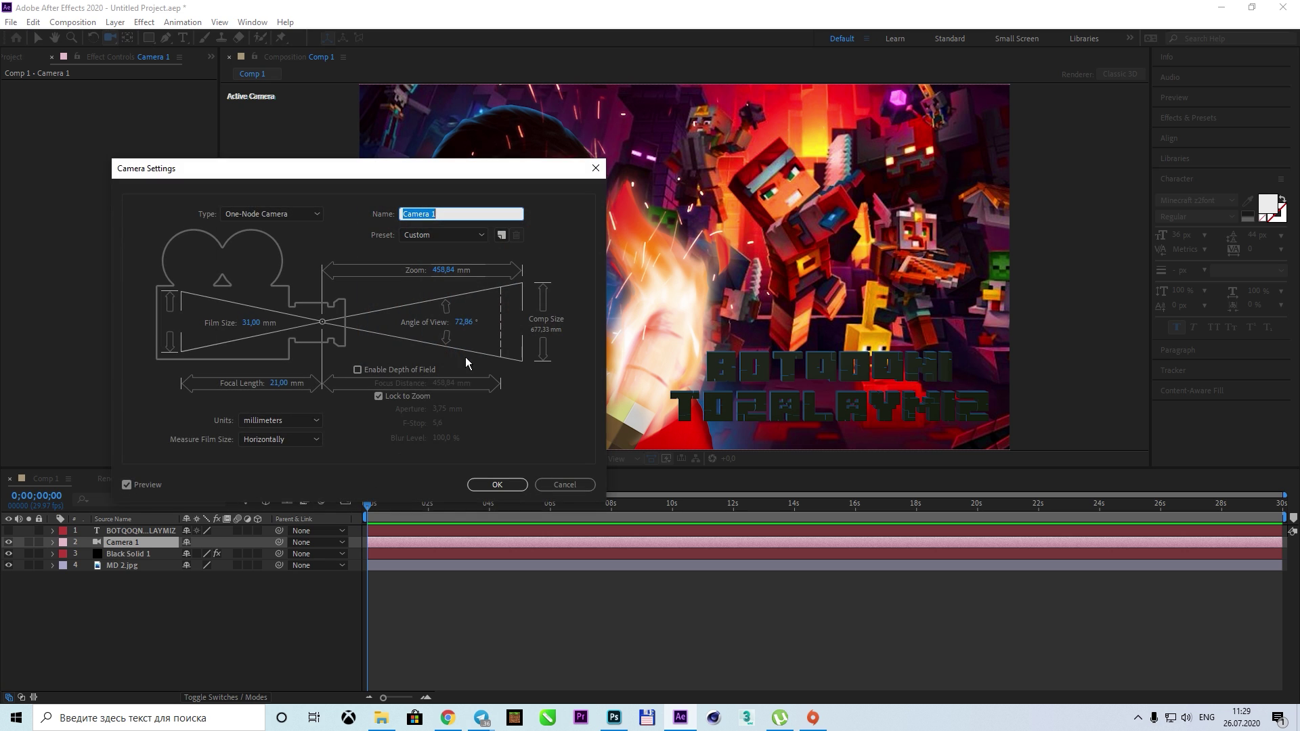
{"action": "left_click", "coordinate": [482, 235]}
{"action": "left_click", "coordinate": [447, 339]}
{"action": "left_click", "coordinate": [482, 235]}
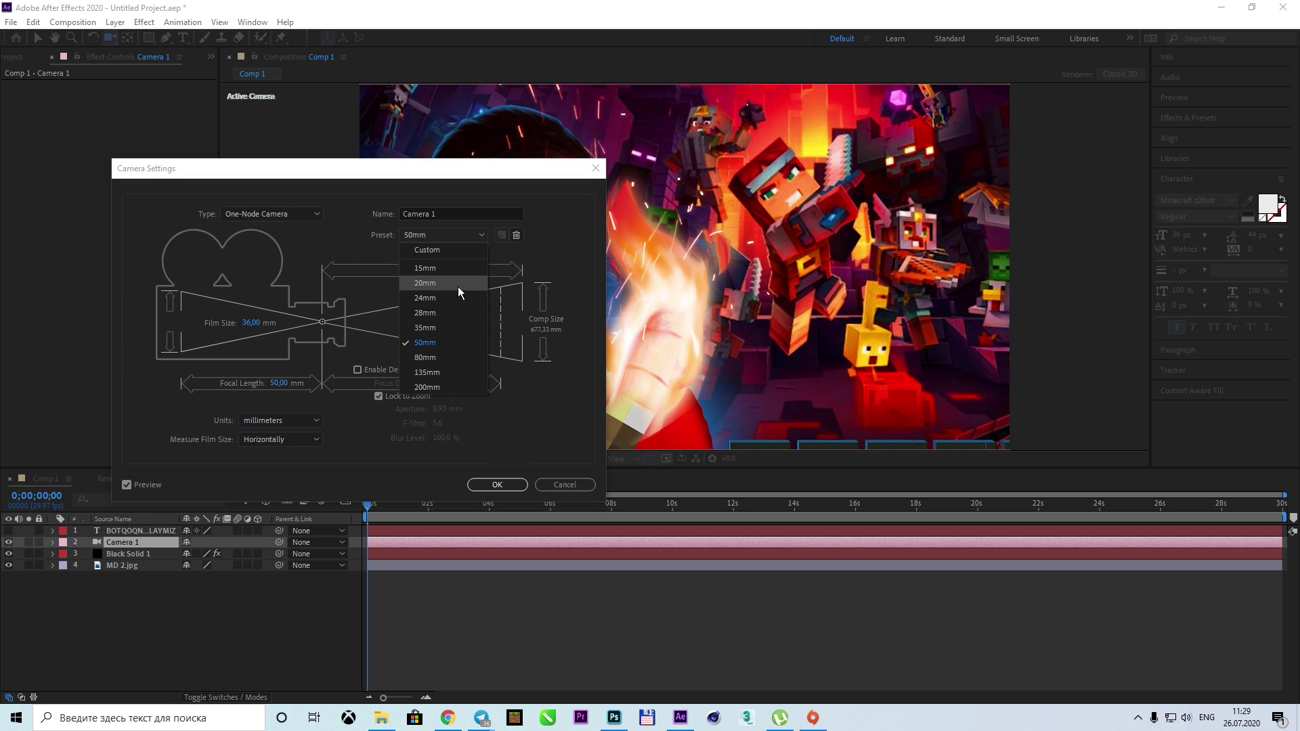
{"action": "left_click", "coordinate": [467, 311]}
{"action": "left_click", "coordinate": [481, 235]}
{"action": "left_click", "coordinate": [441, 347]}
{"action": "left_click", "coordinate": [497, 485]}
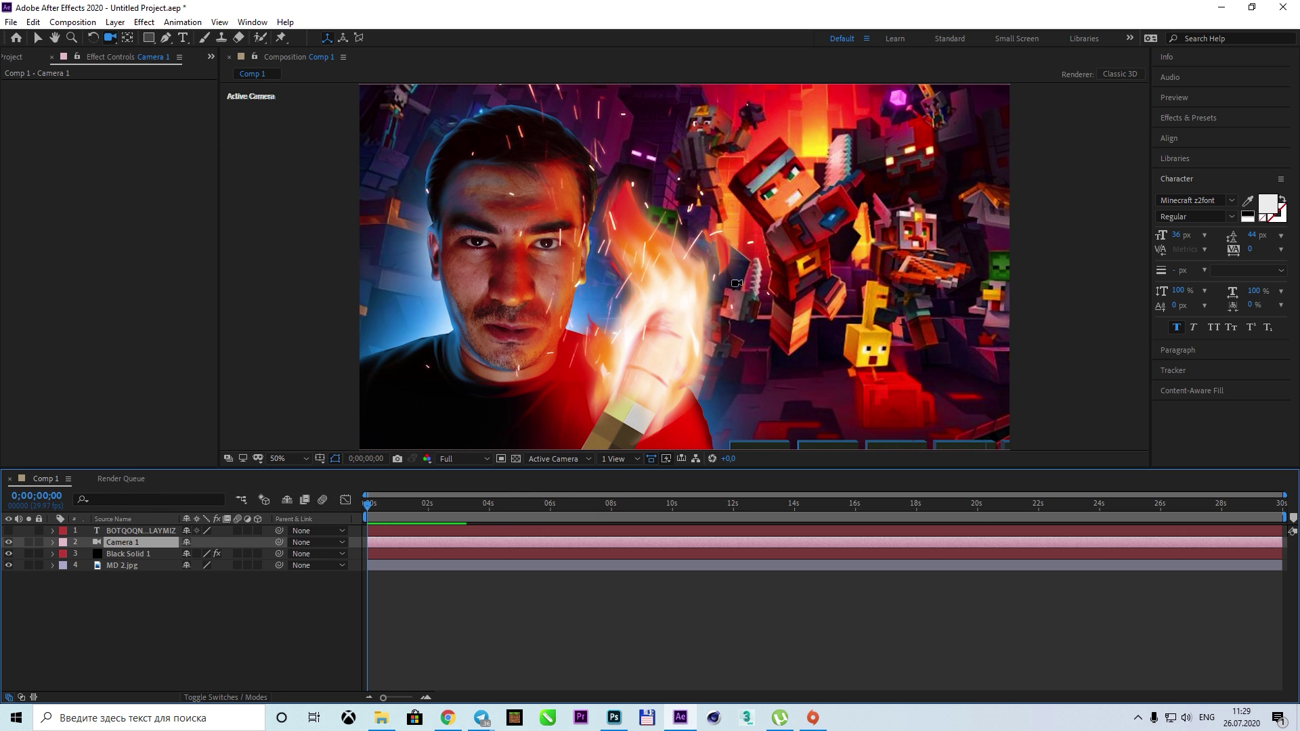
Move the 3D title to the lower centre, glance at a Minecraft Dungeons image, return to After Effects
{"action": "mouse_move", "coordinate": [745, 414]}
{"action": "left_mouse_down"}
{"action": "mouse_move", "coordinate": [754, 388]}
{"action": "mouse_move", "coordinate": [819, 421]}
{"action": "mouse_move", "coordinate": [196, 326]}
{"action": "left_mouse_up"}
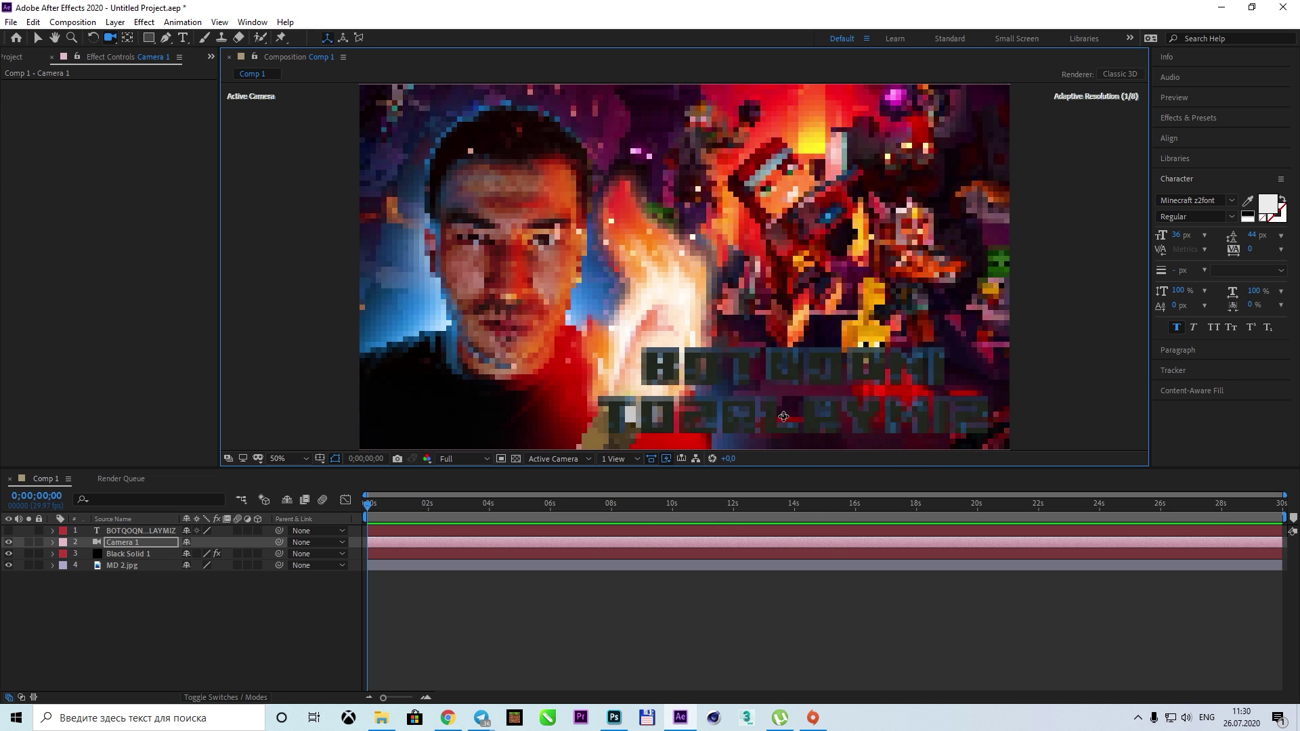
{"action": "left_click", "coordinate": [448, 717]}
{"action": "left_click", "coordinate": [860, 11]}
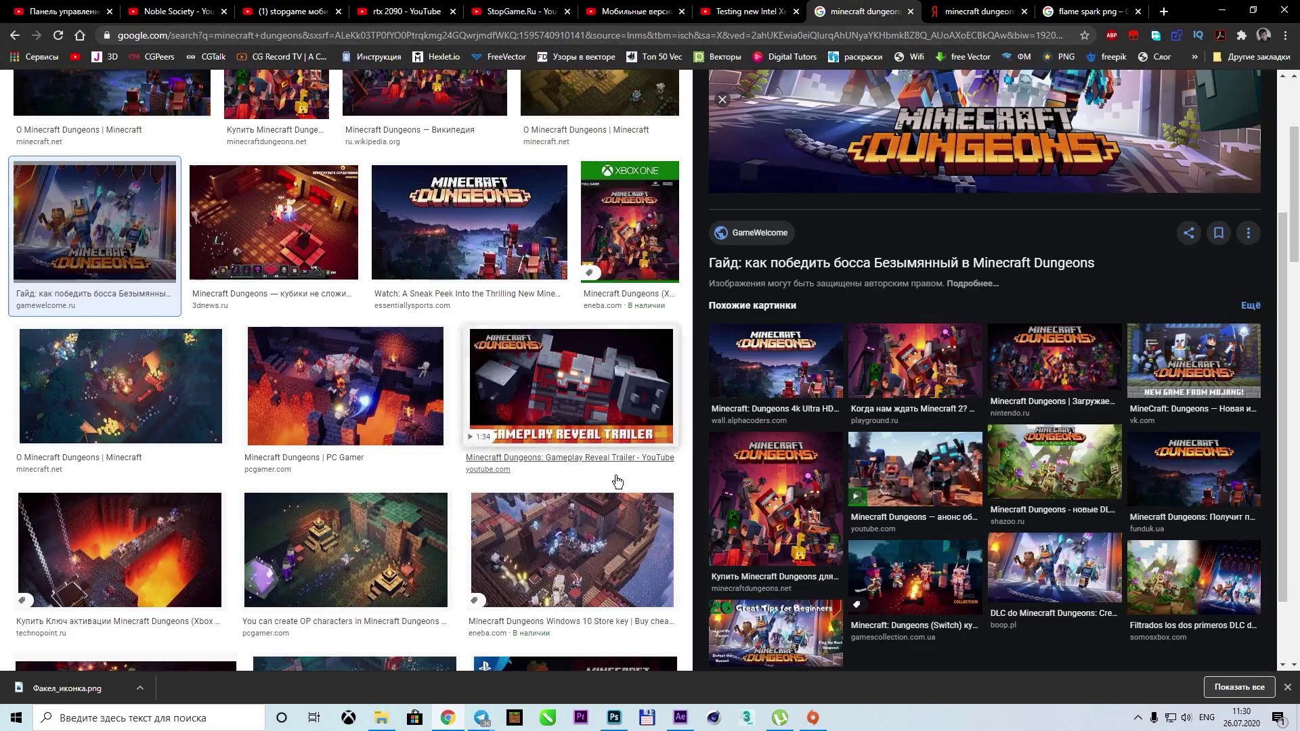
{"action": "scroll", "coordinate": [475, 474], "scroll_direction": "up", "scroll_amount": 5}
{"action": "left_click", "coordinate": [615, 718]}
{"action": "left_click", "coordinate": [681, 718]}
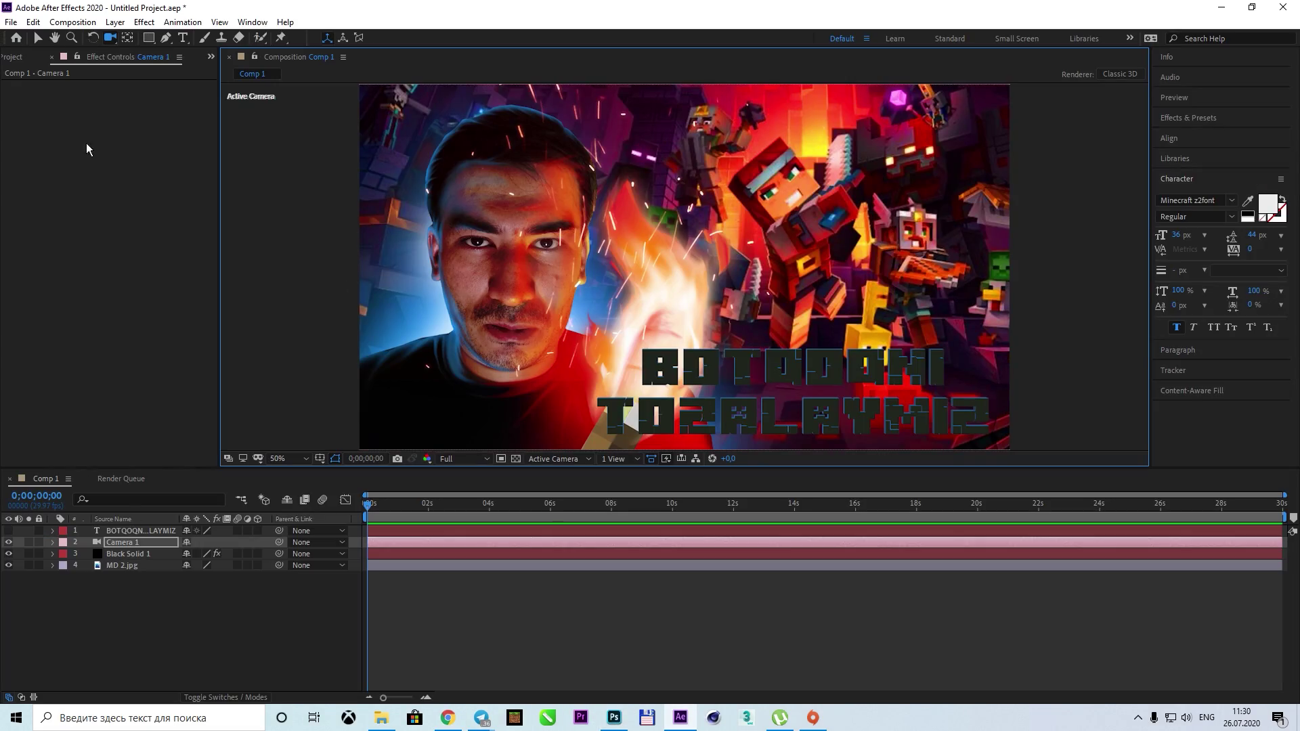
Apply the Gold material to the title and load Basic_2K_14 as the environment map
{"action": "left_click", "coordinate": [68, 113]}
{"action": "left_click_drag", "start_coordinate": [181, 583], "coordinate": [304, 292]}
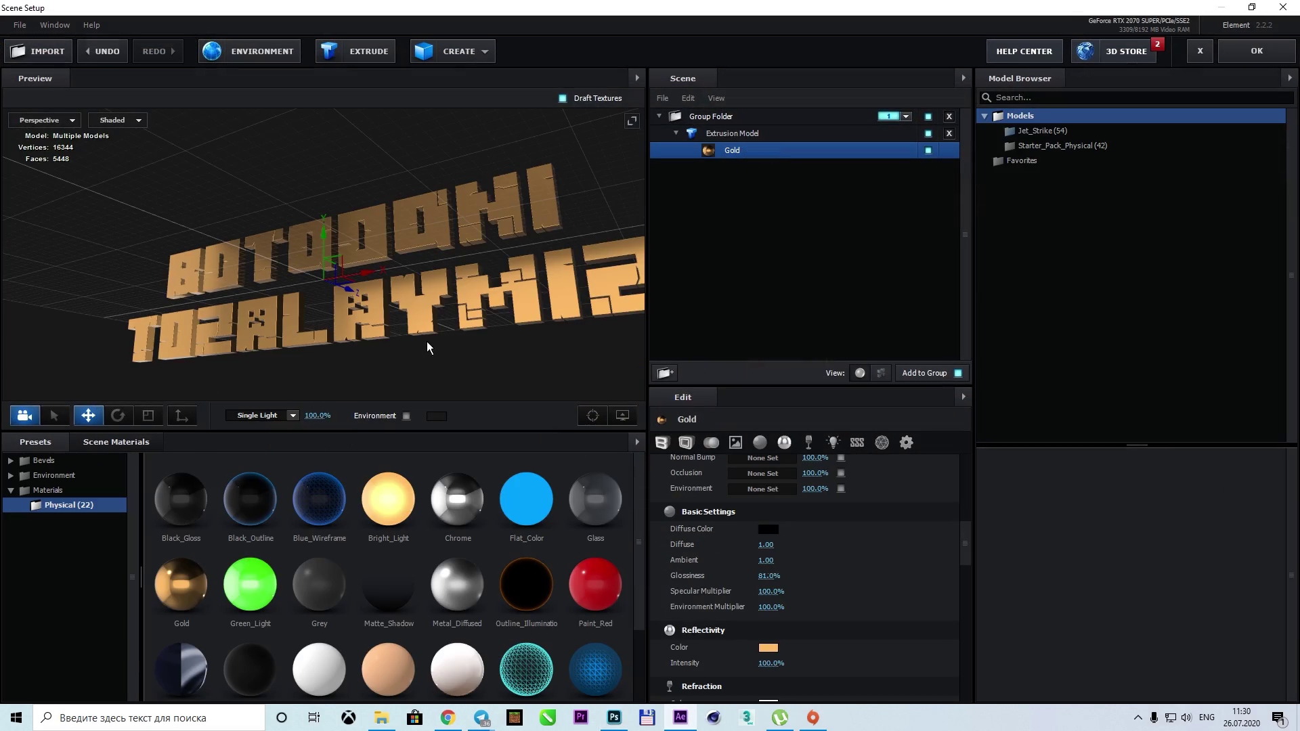
{"action": "left_click", "coordinate": [833, 270]}
{"action": "scroll", "coordinate": [515, 373], "scroll_direction": "up", "scroll_amount": 3}
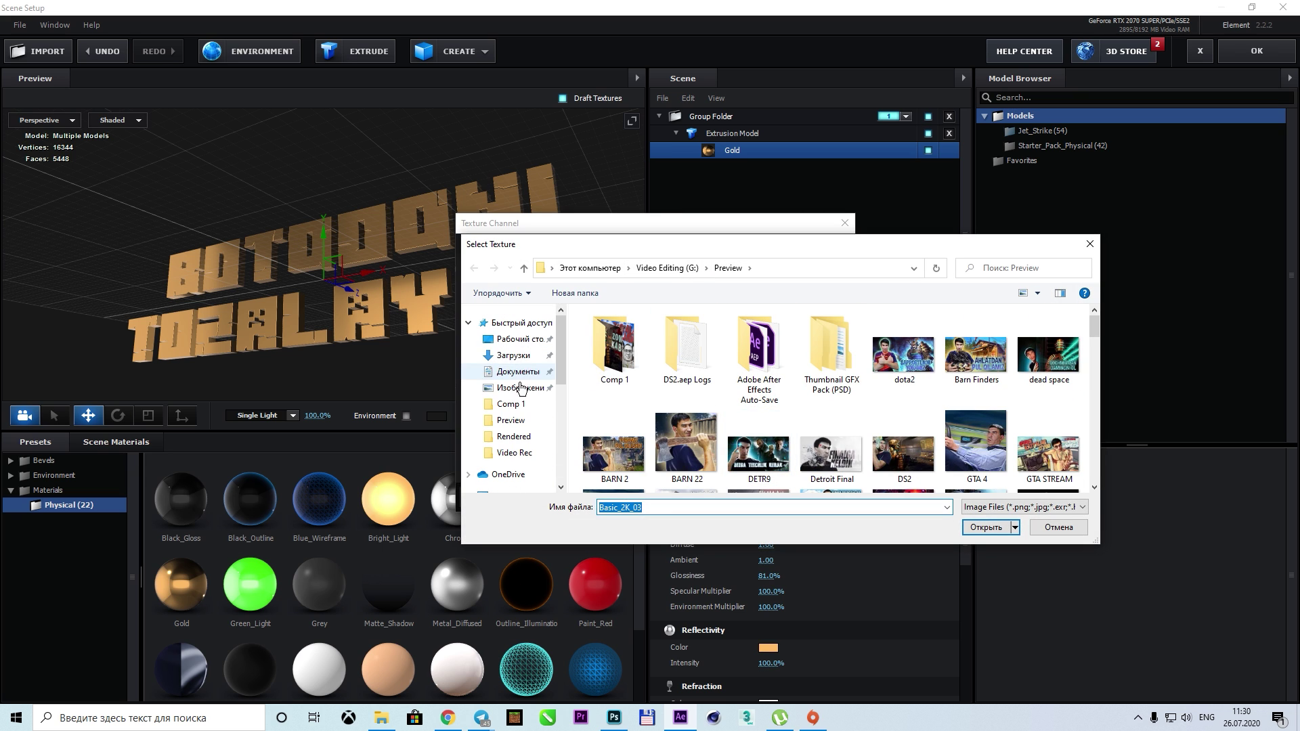
{"action": "left_click", "coordinate": [518, 371]}
{"action": "double_click", "coordinate": [640, 483]}
{"action": "double_click", "coordinate": [612, 360]}
{"action": "double_click", "coordinate": [612, 331]}
{"action": "double_click", "coordinate": [611, 332]}
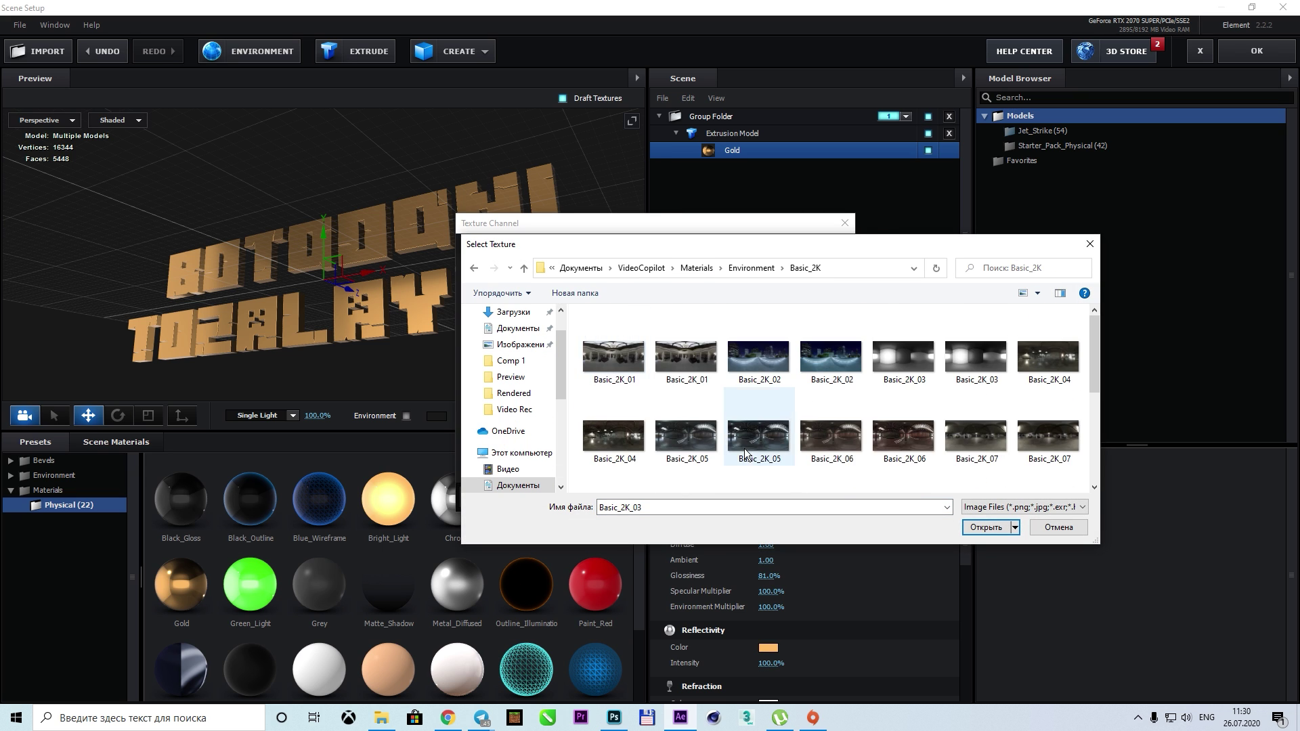
{"action": "double_click", "coordinate": [973, 392]}
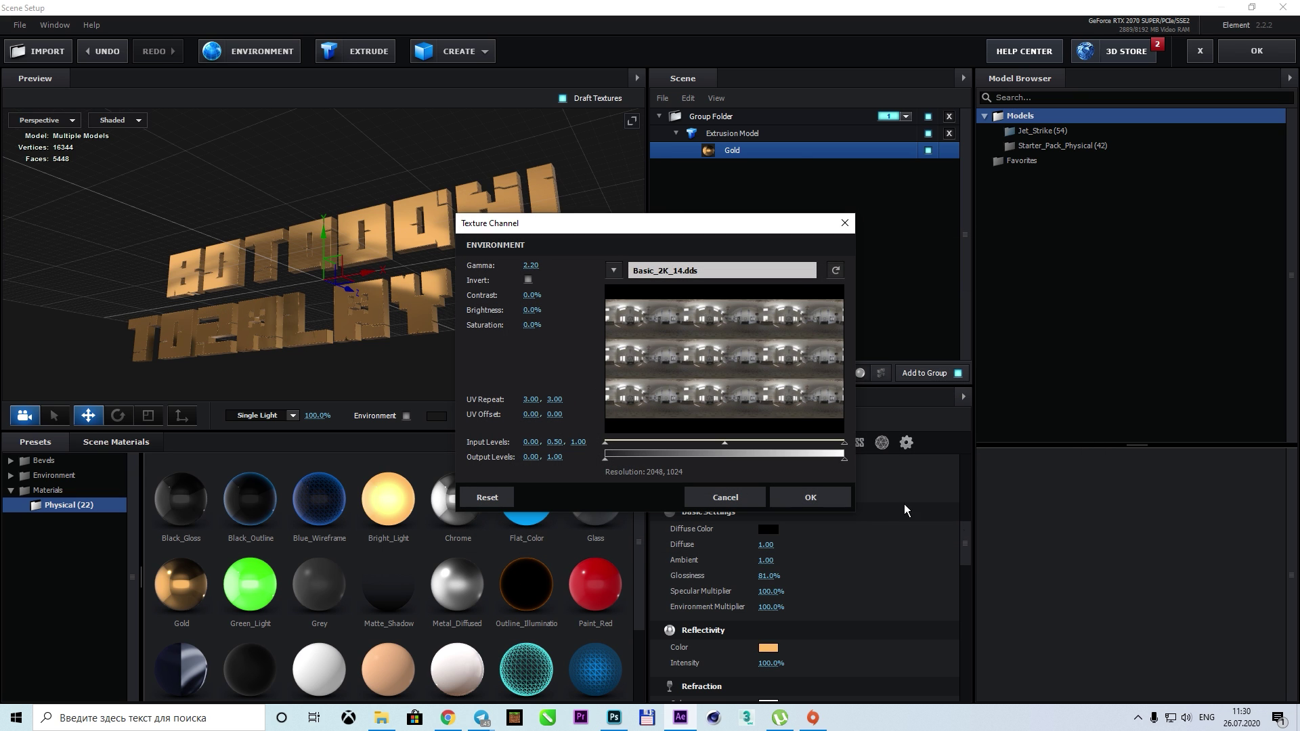
{"action": "left_click", "coordinate": [811, 497]}
Apply the Physical > Caution bevel preset and deepen the title's extrusion
{"action": "left_click", "coordinate": [44, 460]}
{"action": "left_click", "coordinate": [502, 504]}
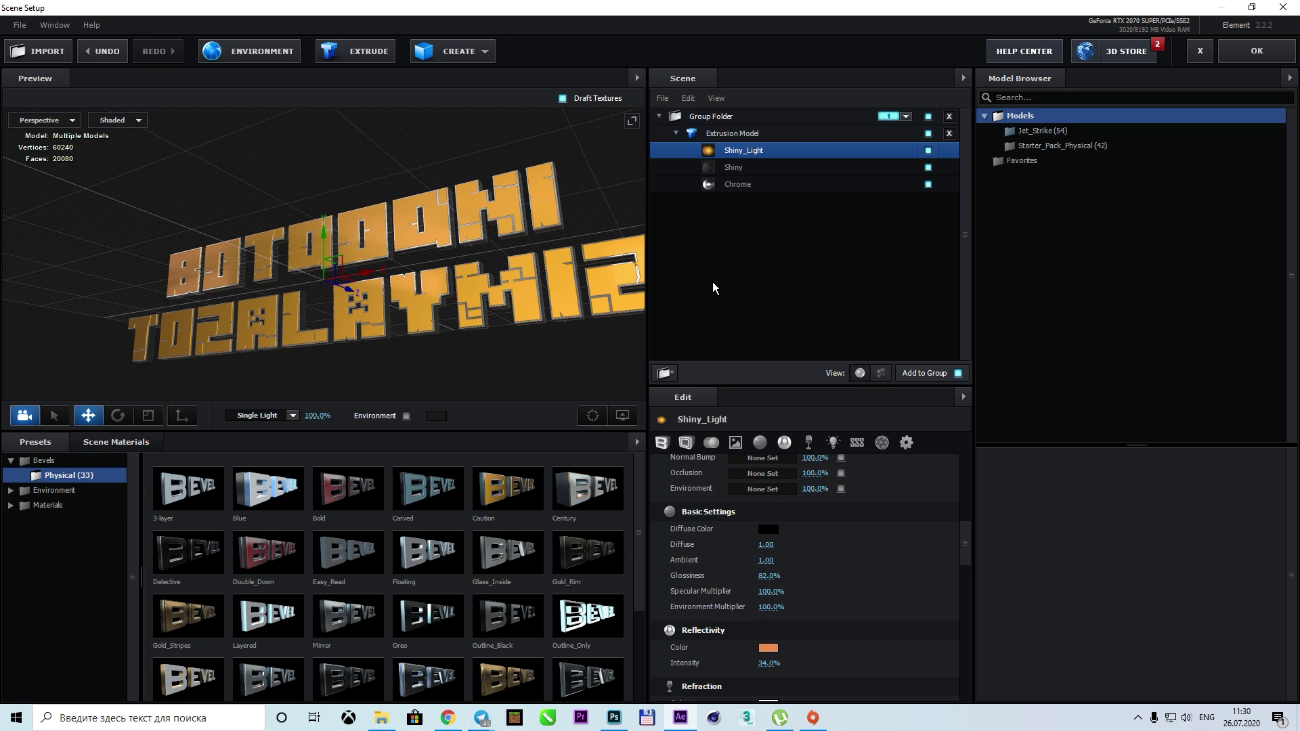
{"action": "left_click_drag", "start_coordinate": [539, 348], "coordinate": [582, 325]}
{"action": "scroll", "coordinate": [815, 578], "scroll_direction": "up", "scroll_amount": 3}
{"action": "scroll", "coordinate": [824, 526], "scroll_direction": "up", "scroll_amount": 3}
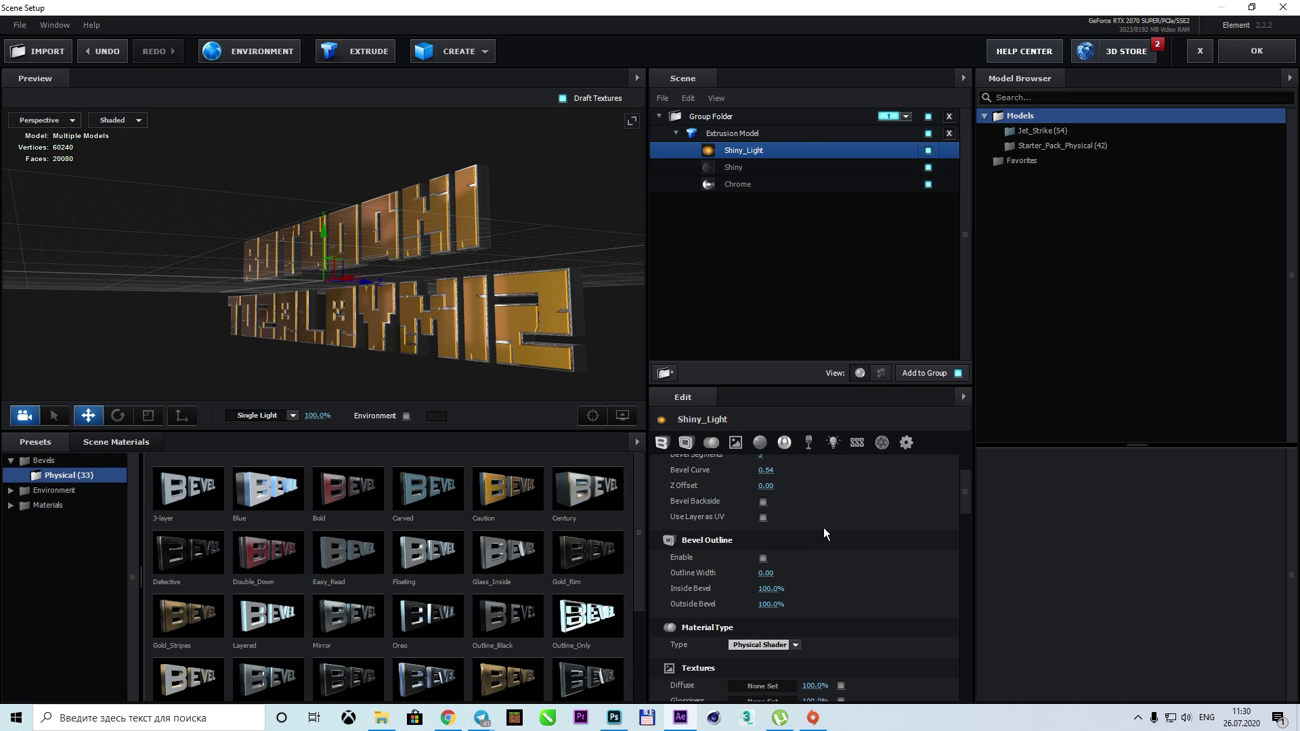
{"action": "scroll", "coordinate": [799, 502], "scroll_direction": "up", "scroll_amount": 3}
{"action": "left_click_drag", "start_coordinate": [766, 481], "coordinate": [816, 489]}
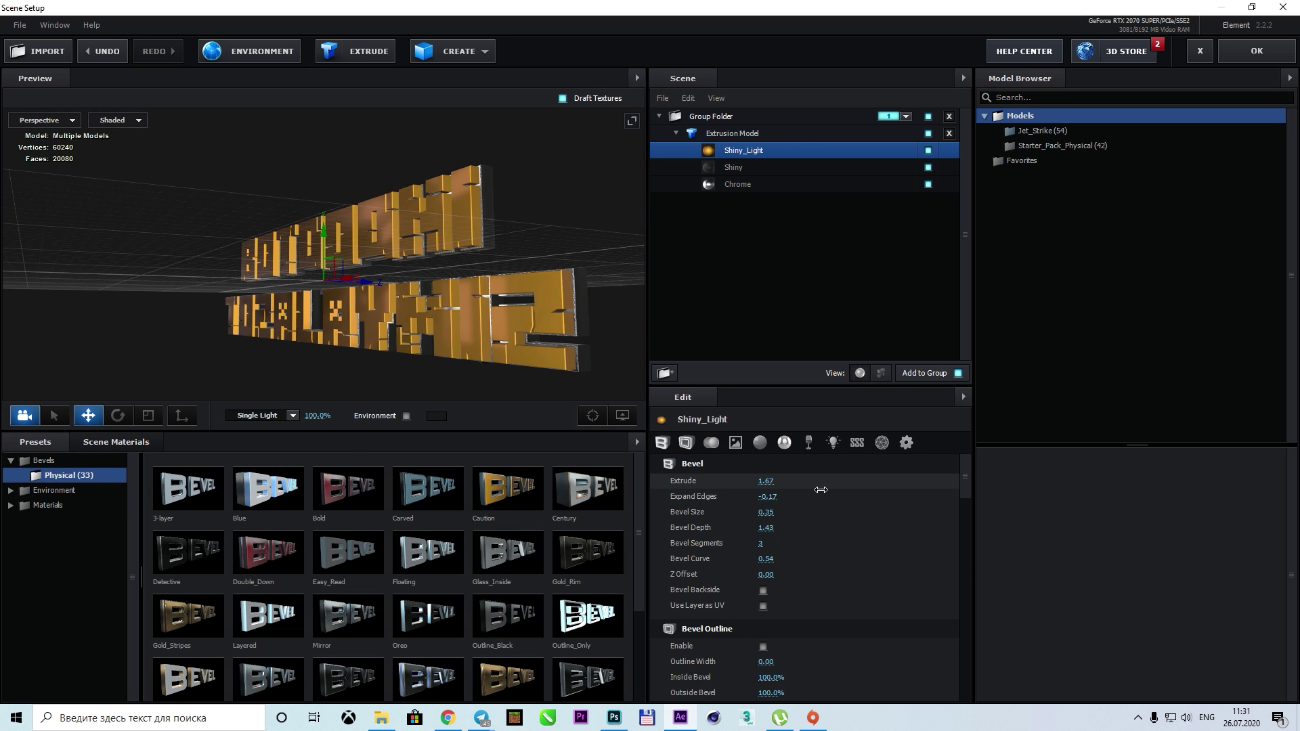
Undo a bevel curve change, thin the Shiny material's extrusion, and apply the scene
{"action": "scroll", "coordinate": [798, 588], "scroll_direction": "down", "scroll_amount": 1}
{"action": "scroll", "coordinate": [788, 545], "scroll_direction": "up", "scroll_amount": 1}
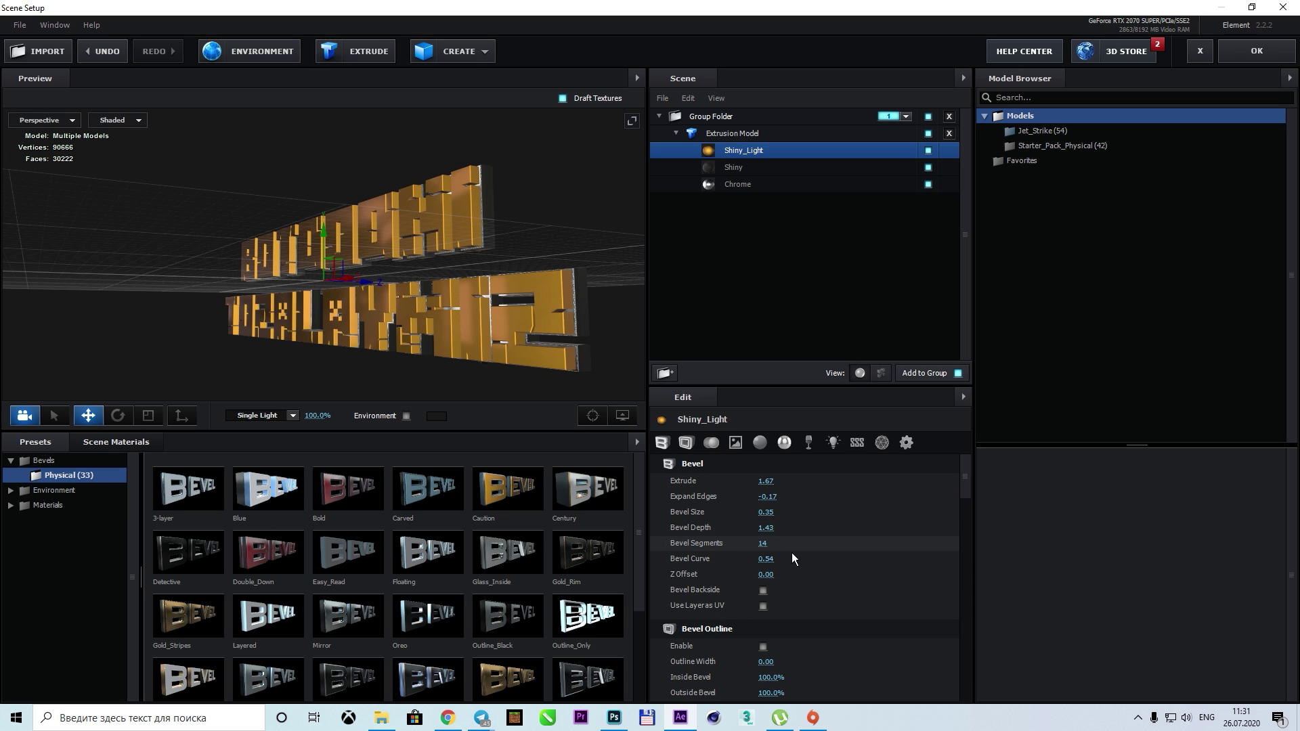
{"action": "mouse_move", "coordinate": [792, 553]}
{"action": "left_mouse_down"}
{"action": "mouse_move", "coordinate": [779, 516]}
{"action": "mouse_move", "coordinate": [794, 505]}
{"action": "mouse_move", "coordinate": [798, 550]}
{"action": "mouse_move", "coordinate": [774, 569]}
{"action": "left_mouse_up"}
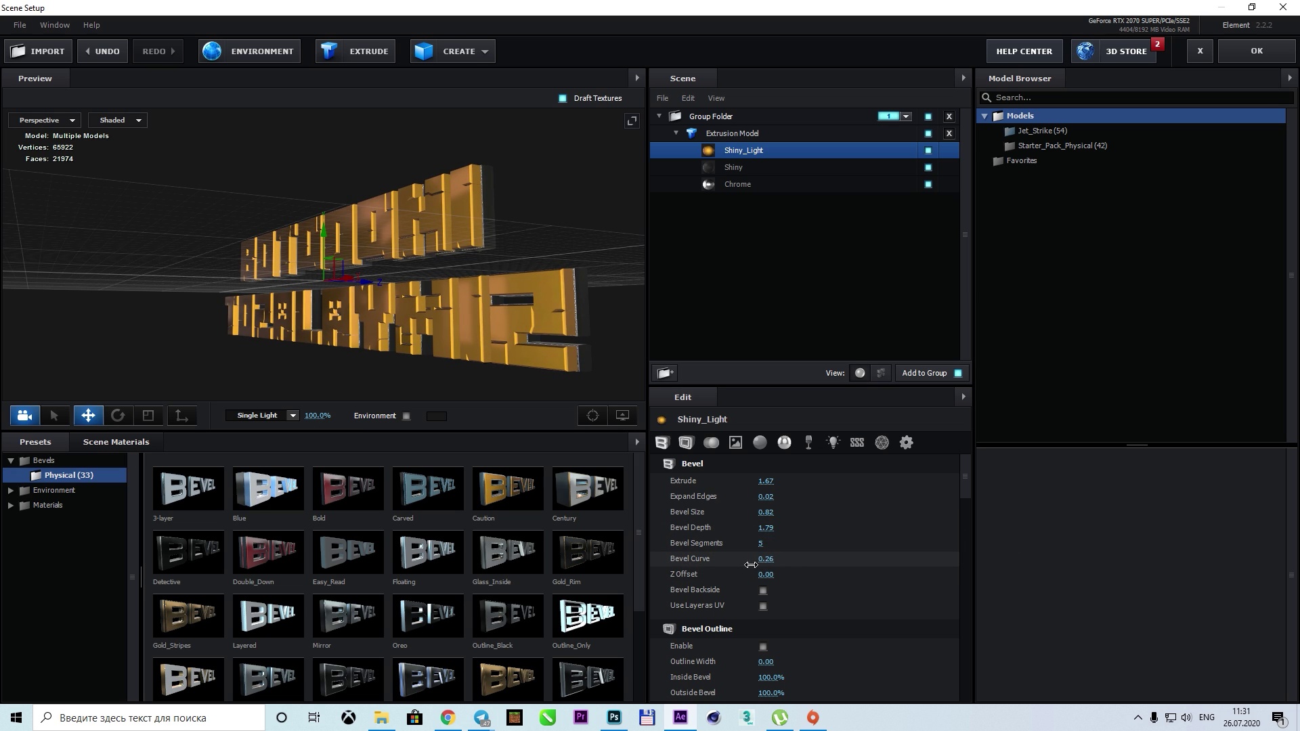
{"action": "key", "text": "ctrl+z"}
{"action": "left_click", "coordinate": [734, 173]}
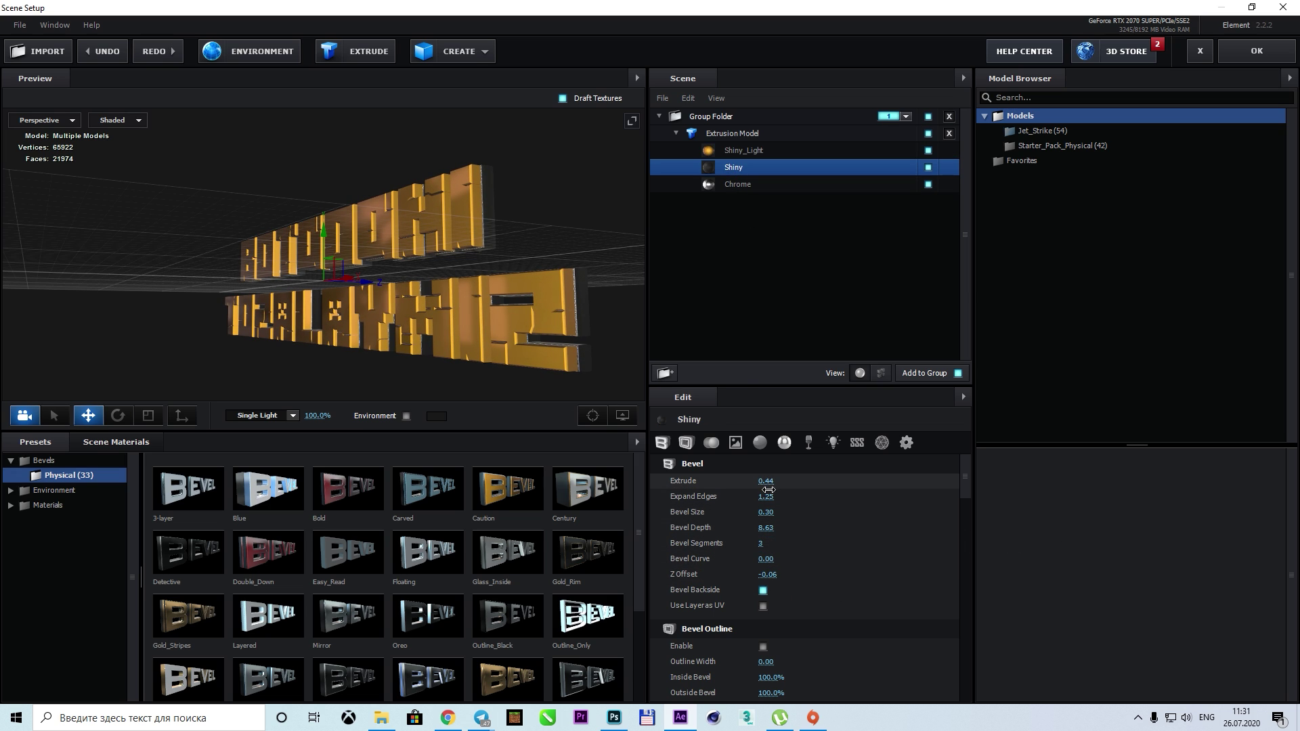
{"action": "left_click_drag", "start_coordinate": [753, 482], "coordinate": [723, 489]}
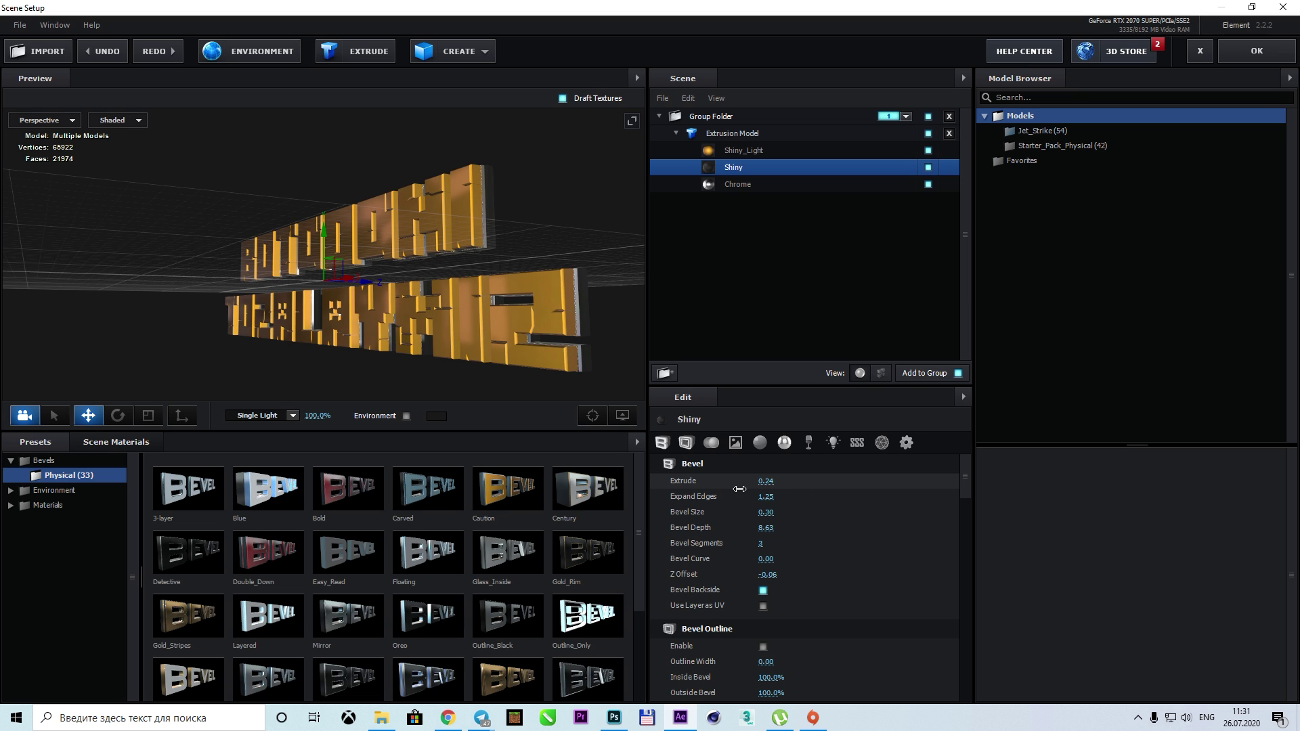
{"action": "left_click", "coordinate": [1257, 51]}
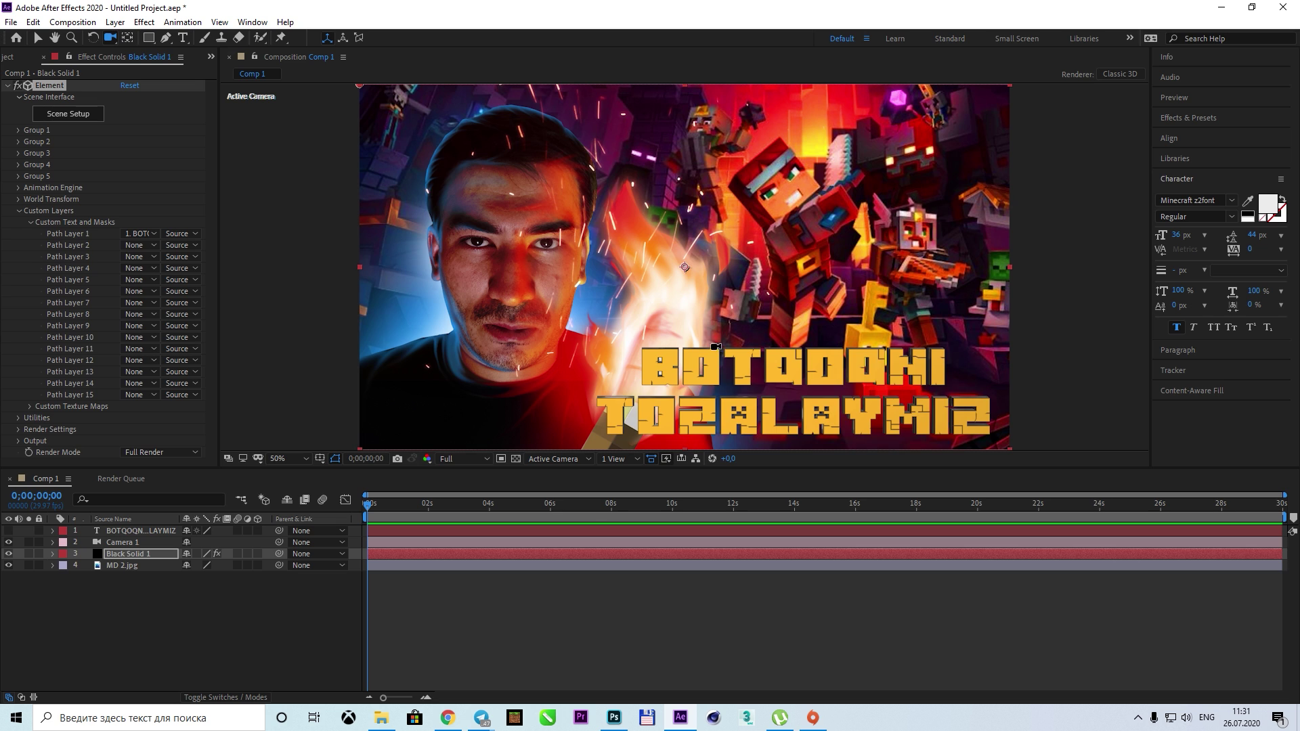
Tilt the title to -21° X rotation under Group 1 > Particle Replicator > Rotation
{"action": "left_click_drag", "start_coordinate": [715, 346], "coordinate": [738, 353]}
{"action": "left_click", "coordinate": [28, 224]}
{"action": "left_click", "coordinate": [34, 136]}
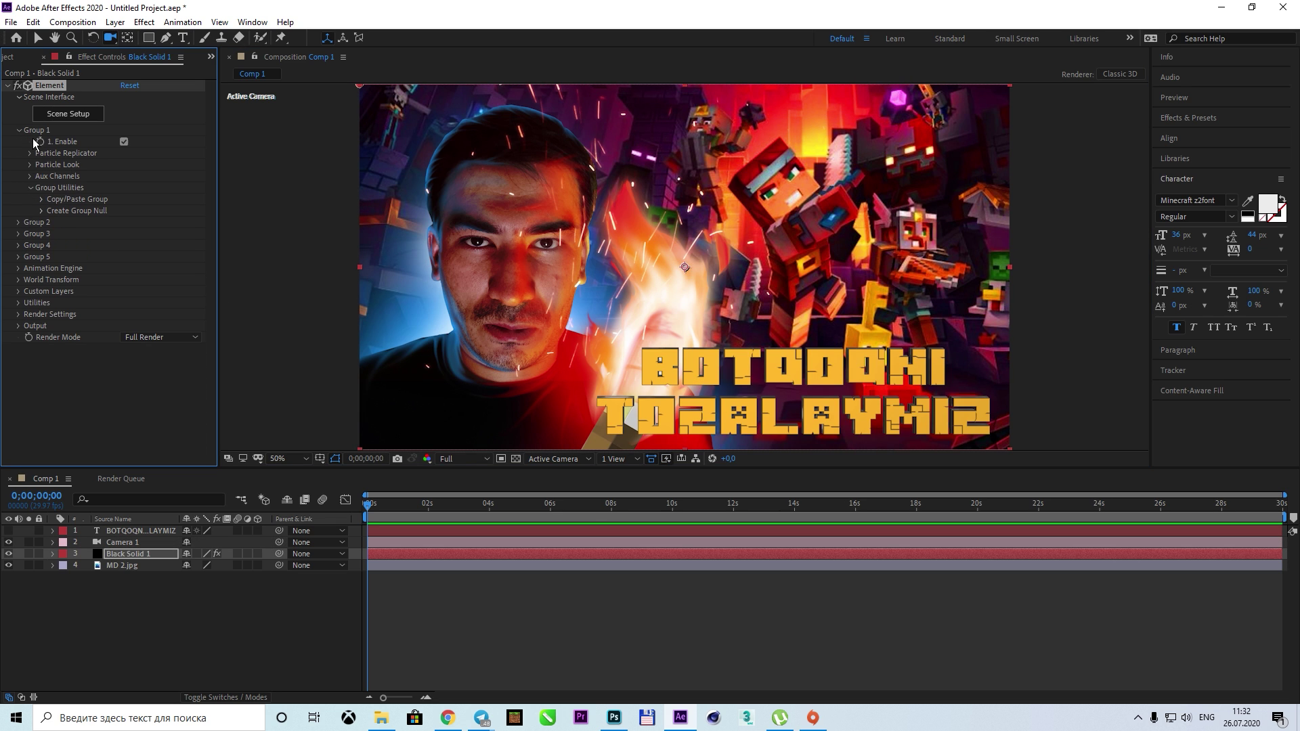
{"action": "left_click", "coordinate": [29, 153]}
{"action": "left_click", "coordinate": [42, 210]}
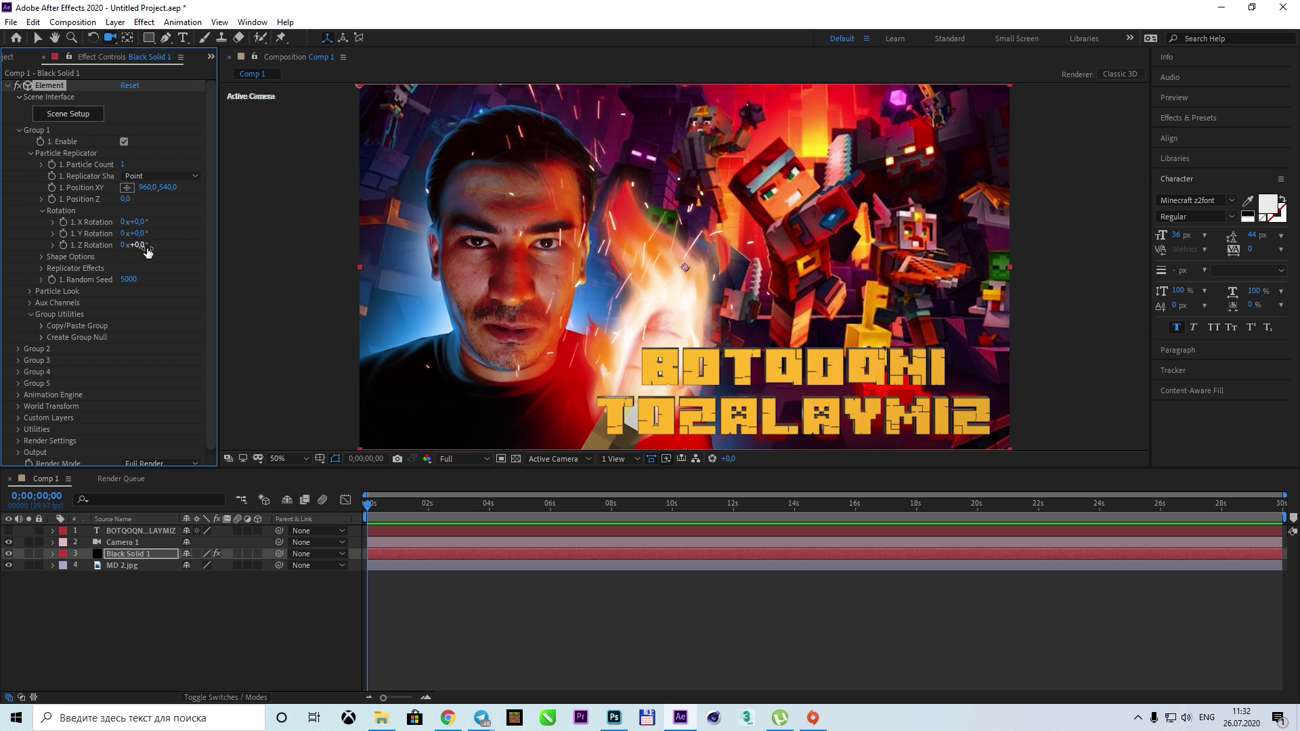
{"action": "mouse_move", "coordinate": [130, 222]}
{"action": "left_mouse_down"}
{"action": "mouse_move", "coordinate": [150, 223]}
{"action": "mouse_move", "coordinate": [133, 226]}
{"action": "left_mouse_up"}
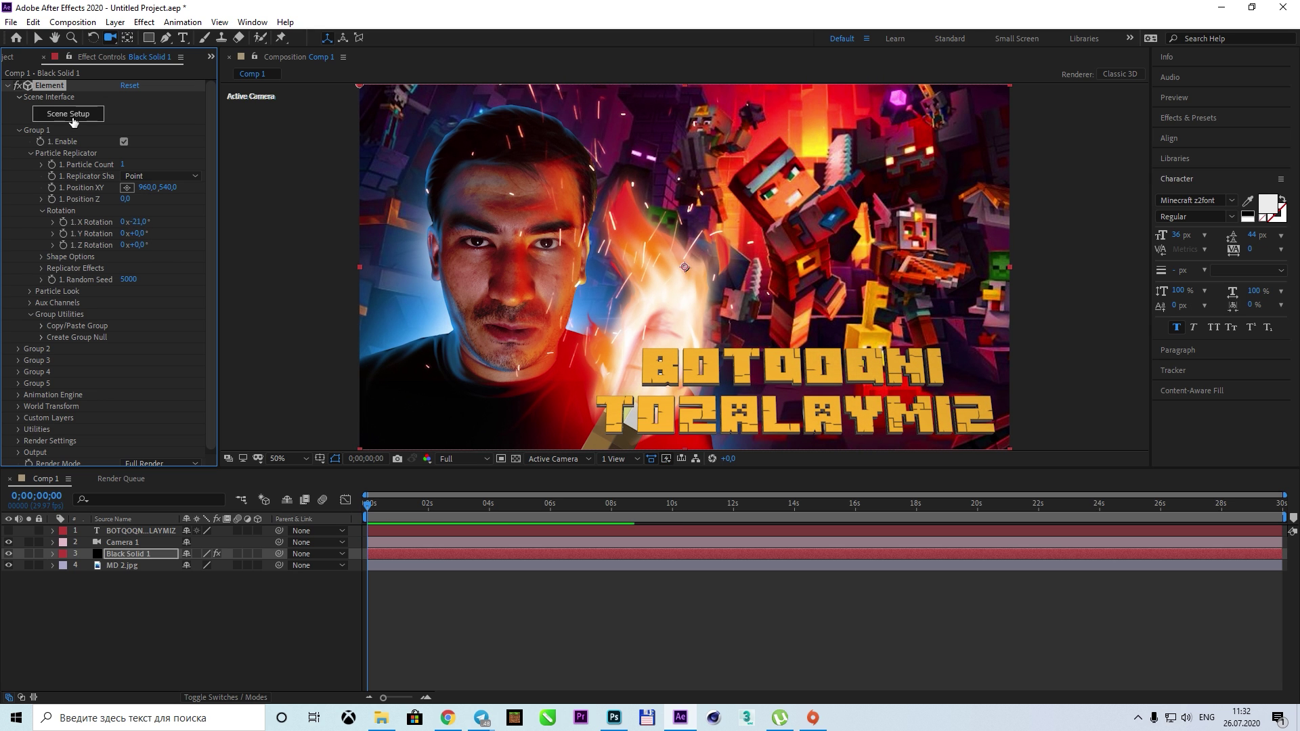
{"action": "left_click", "coordinate": [74, 117]}
Change the Shiny_Light extrusion depth, check the Shiny and Chrome materials, and apply the scene
{"action": "left_click", "coordinate": [745, 150]}
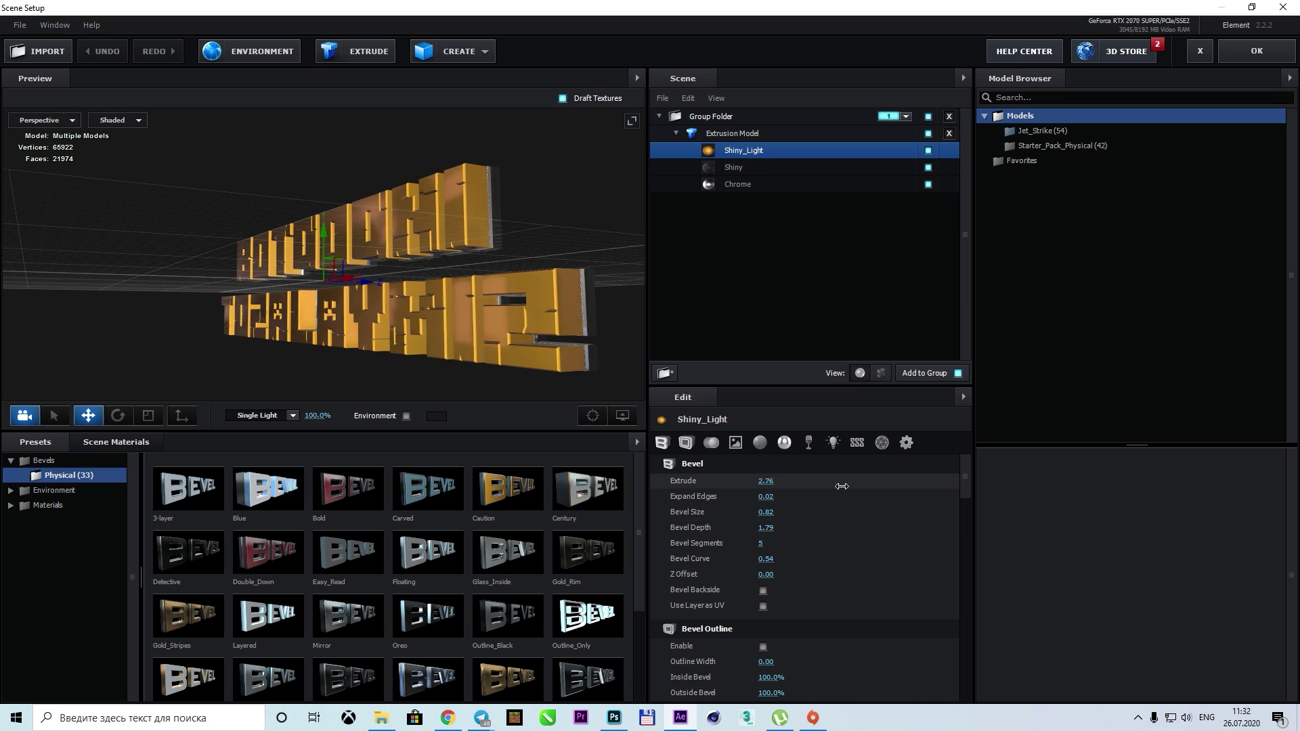
{"action": "left_click_drag", "start_coordinate": [841, 486], "coordinate": [881, 486]}
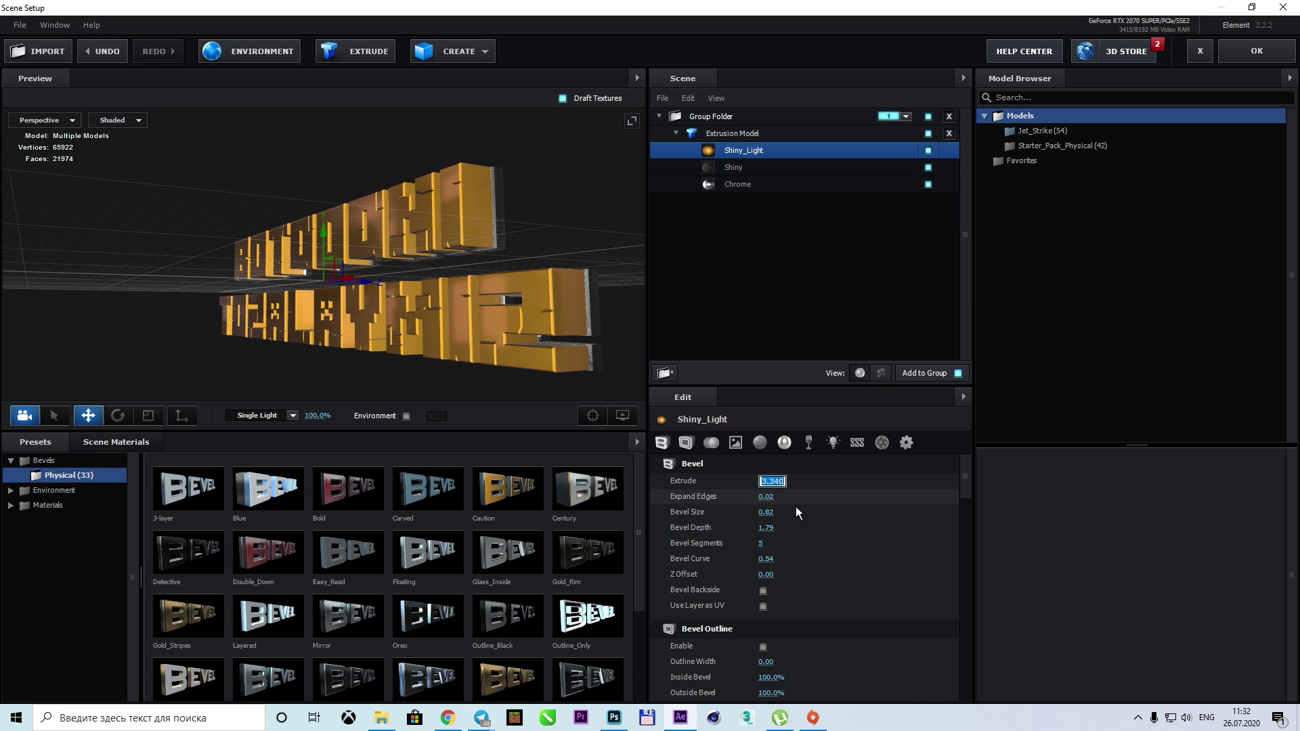
{"action": "key", "text": "Down"}
{"action": "left_click", "coordinate": [764, 184]}
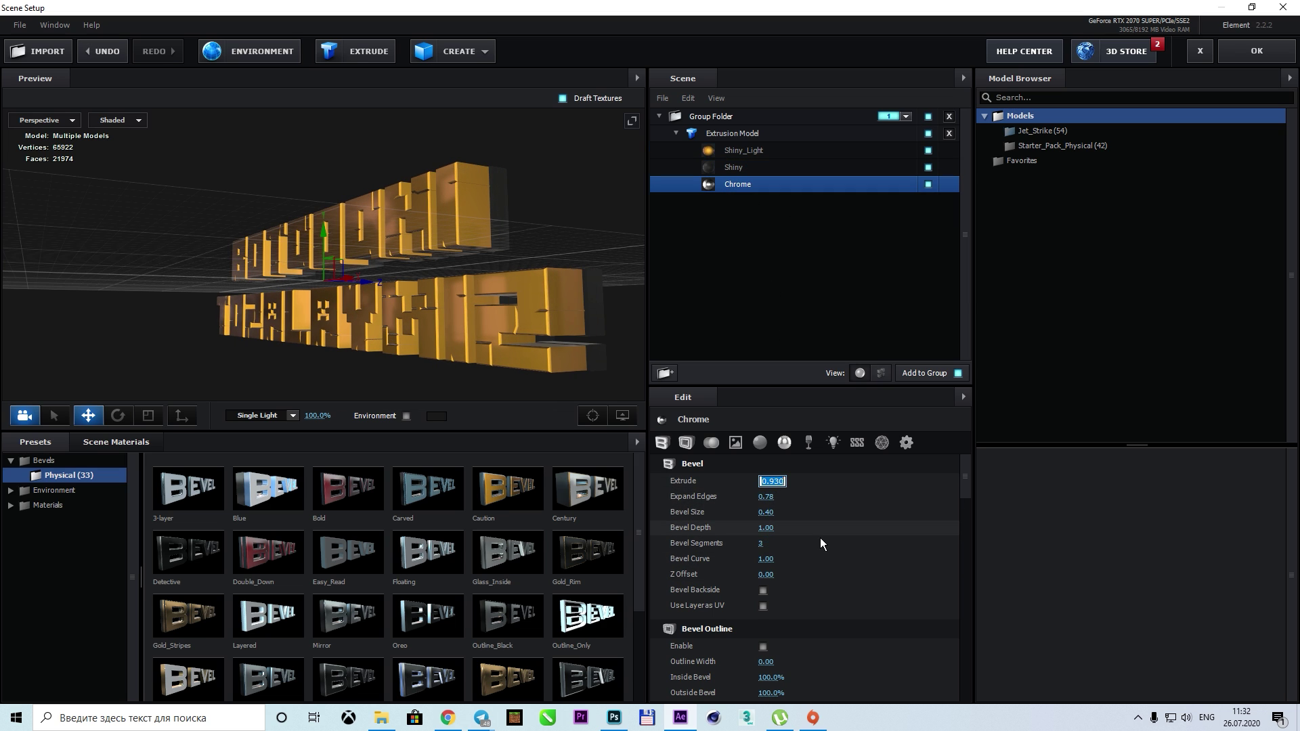
{"action": "key", "text": "Up"}
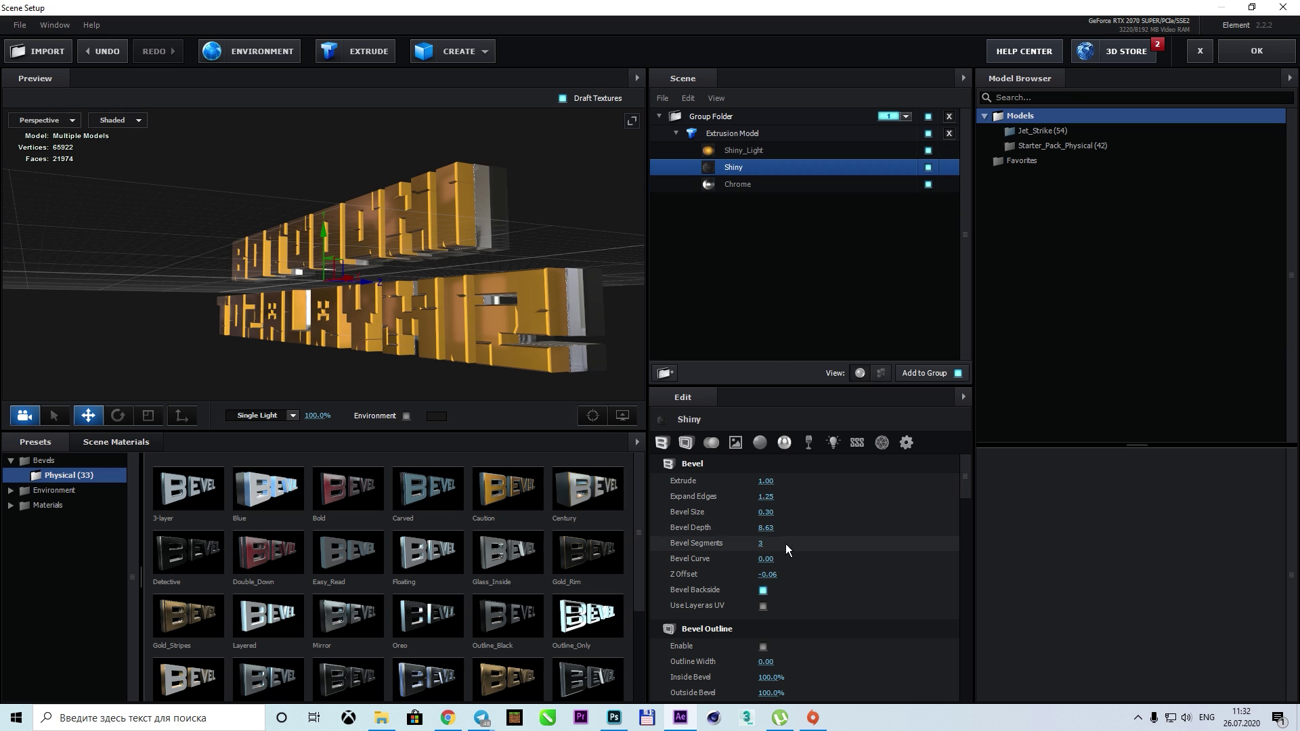
{"action": "left_click", "coordinate": [1246, 55]}
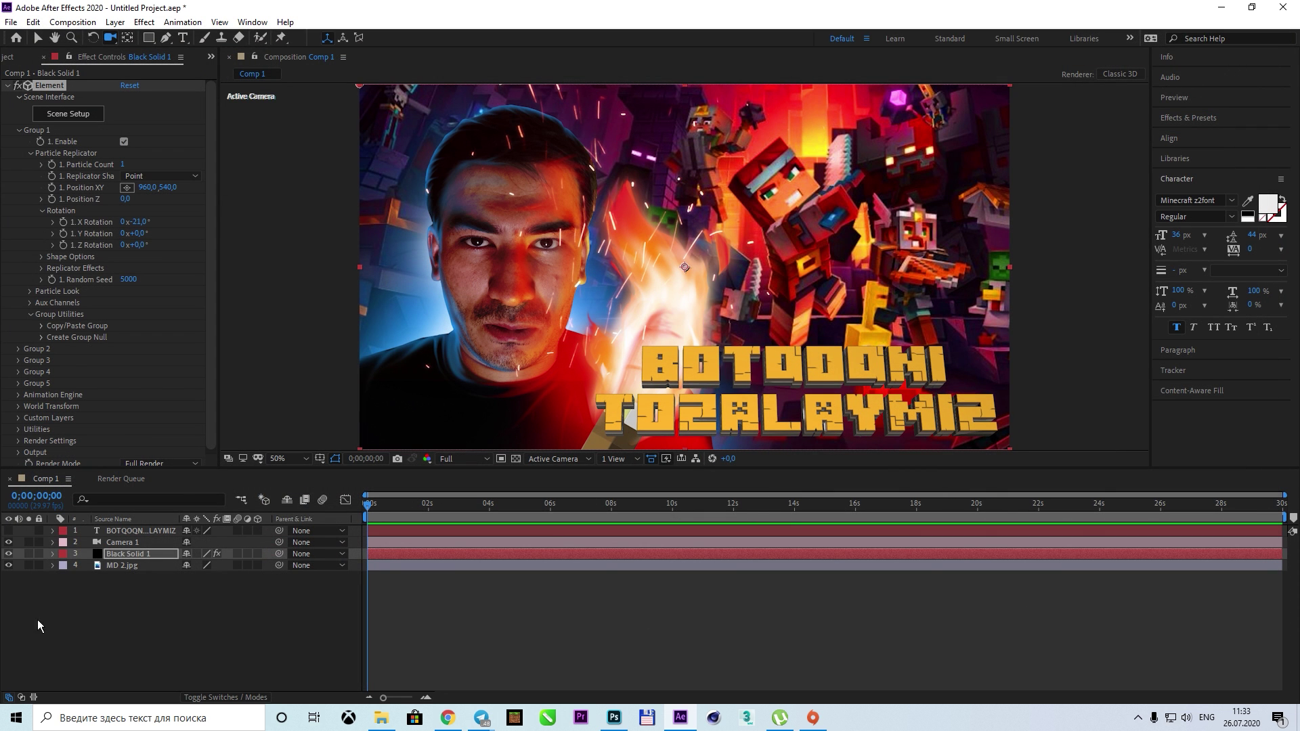
Add a new red-coloured point light to the composition
{"action": "right_click", "coordinate": [147, 618]}
{"action": "left_click", "coordinate": [340, 519]}
{"action": "left_click", "coordinate": [642, 254]}
{"action": "left_click_drag", "start_coordinate": [847, 512], "coordinate": [854, 542]}
{"action": "key", "text": "Return"}
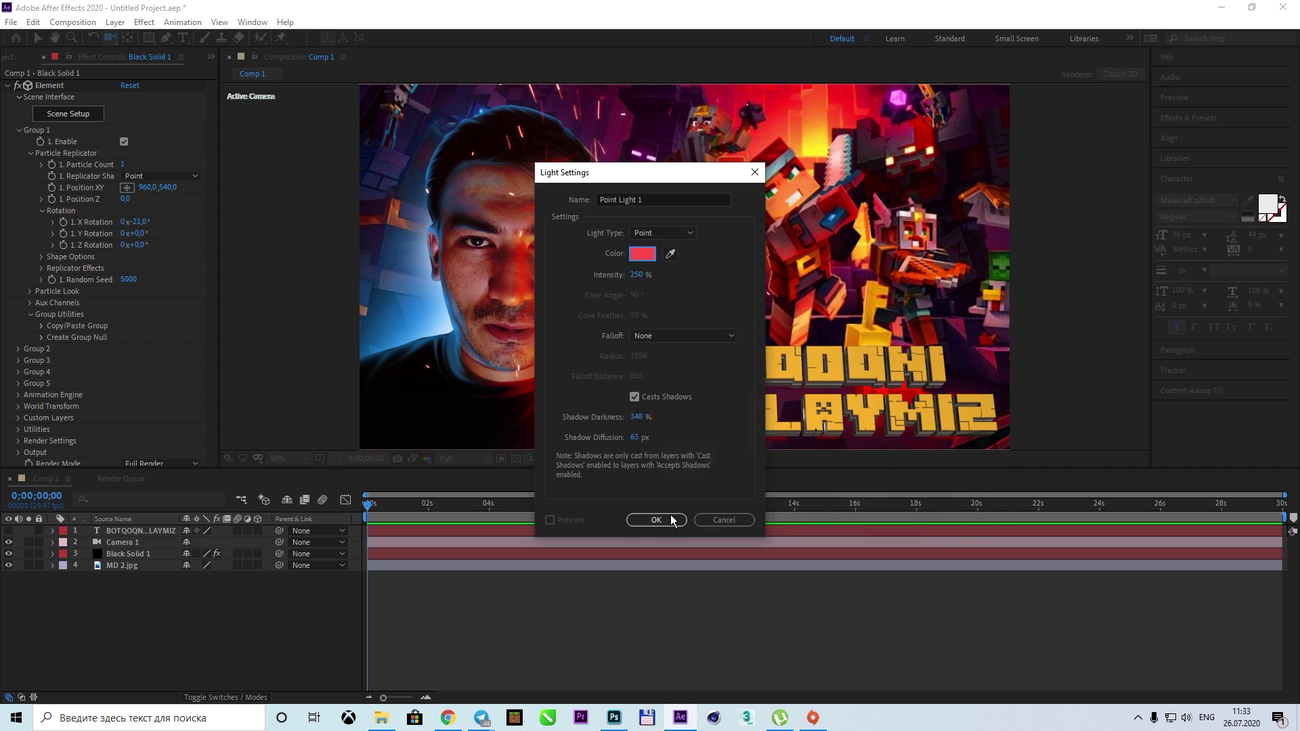
{"action": "left_click", "coordinate": [670, 519]}
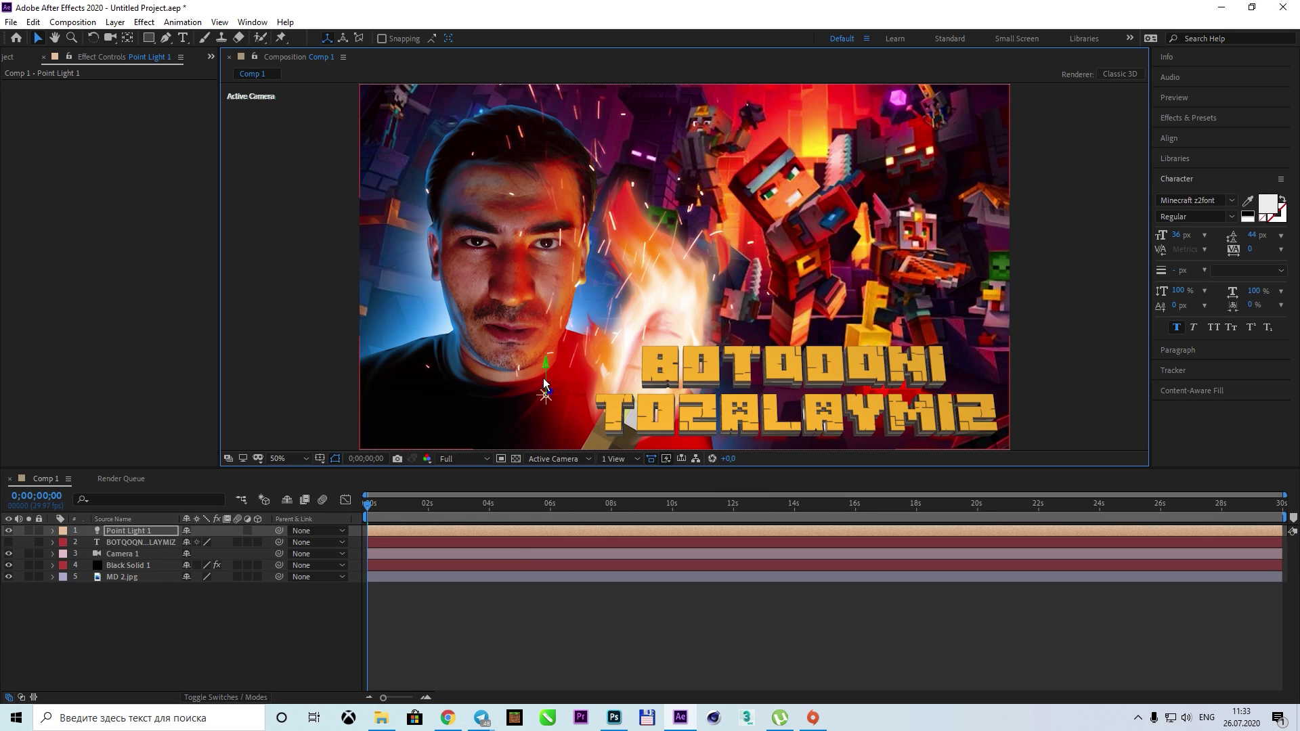
Show 4 Views, move the point light lower, and make its colour a stronger red
{"action": "left_click", "coordinate": [619, 459]}
{"action": "left_click", "coordinate": [623, 533]}
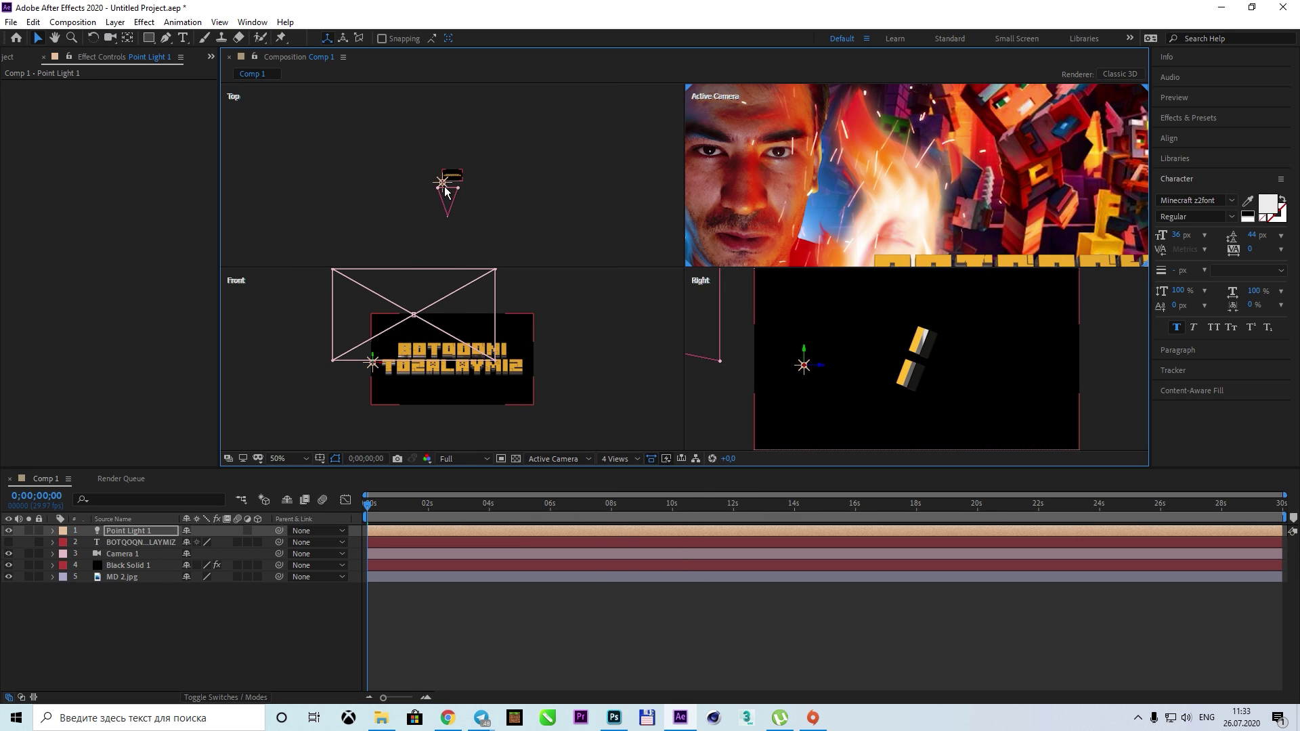
{"action": "left_click_drag", "start_coordinate": [811, 365], "coordinate": [813, 527]}
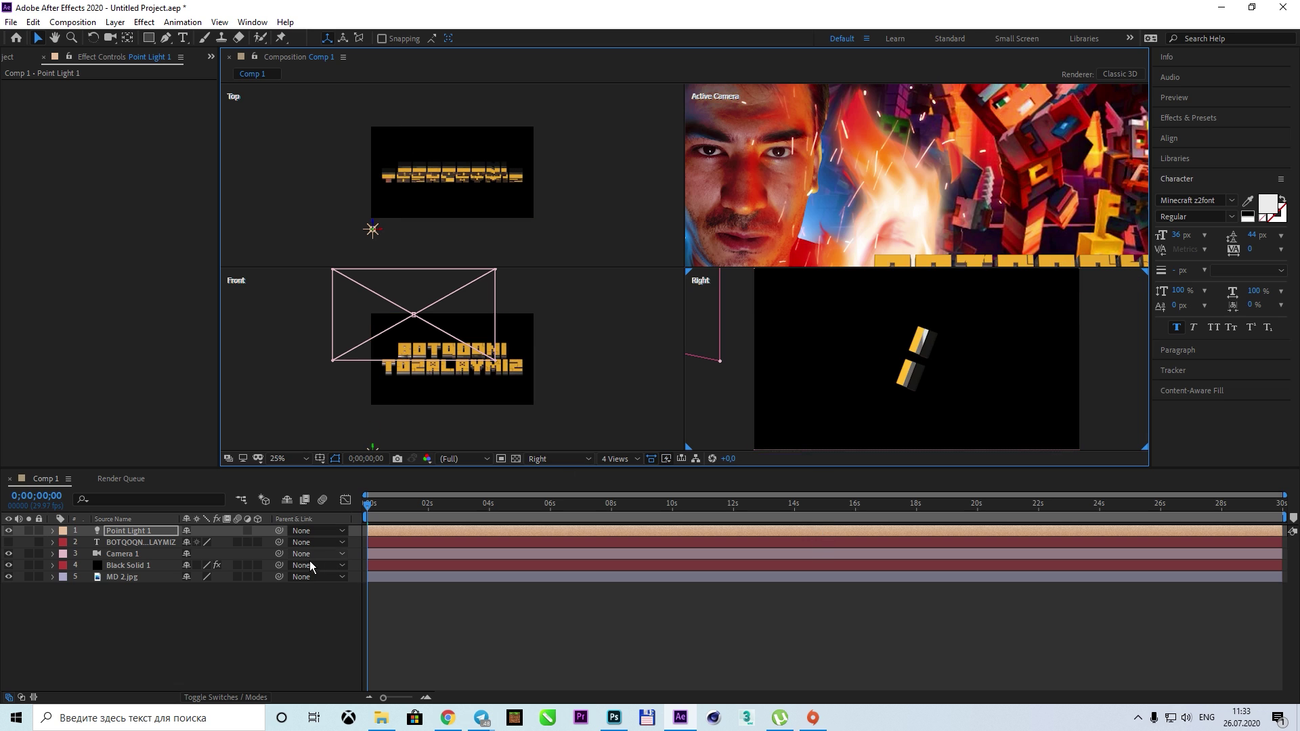
{"action": "double_click", "coordinate": [139, 533]}
{"action": "left_click_drag", "start_coordinate": [831, 430], "coordinate": [831, 400]}
{"action": "left_click", "coordinate": [955, 363]}
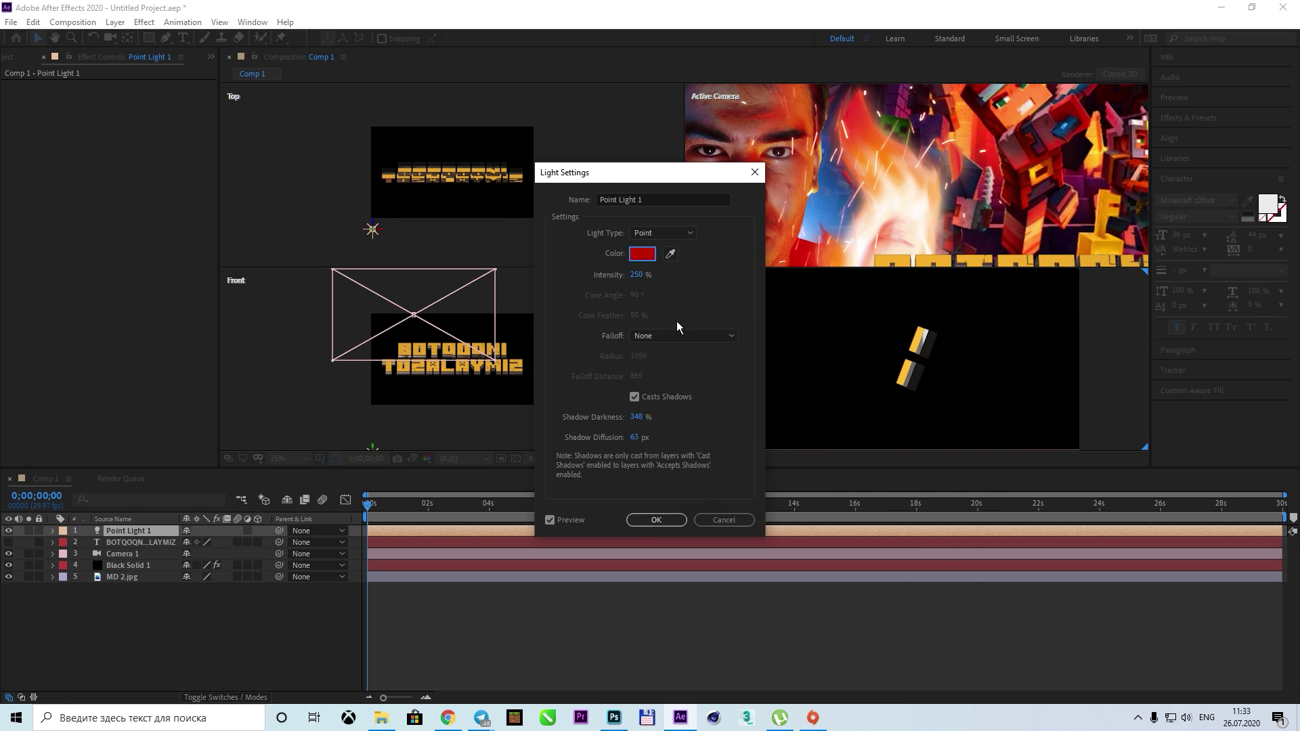
{"action": "key", "text": "Return"}
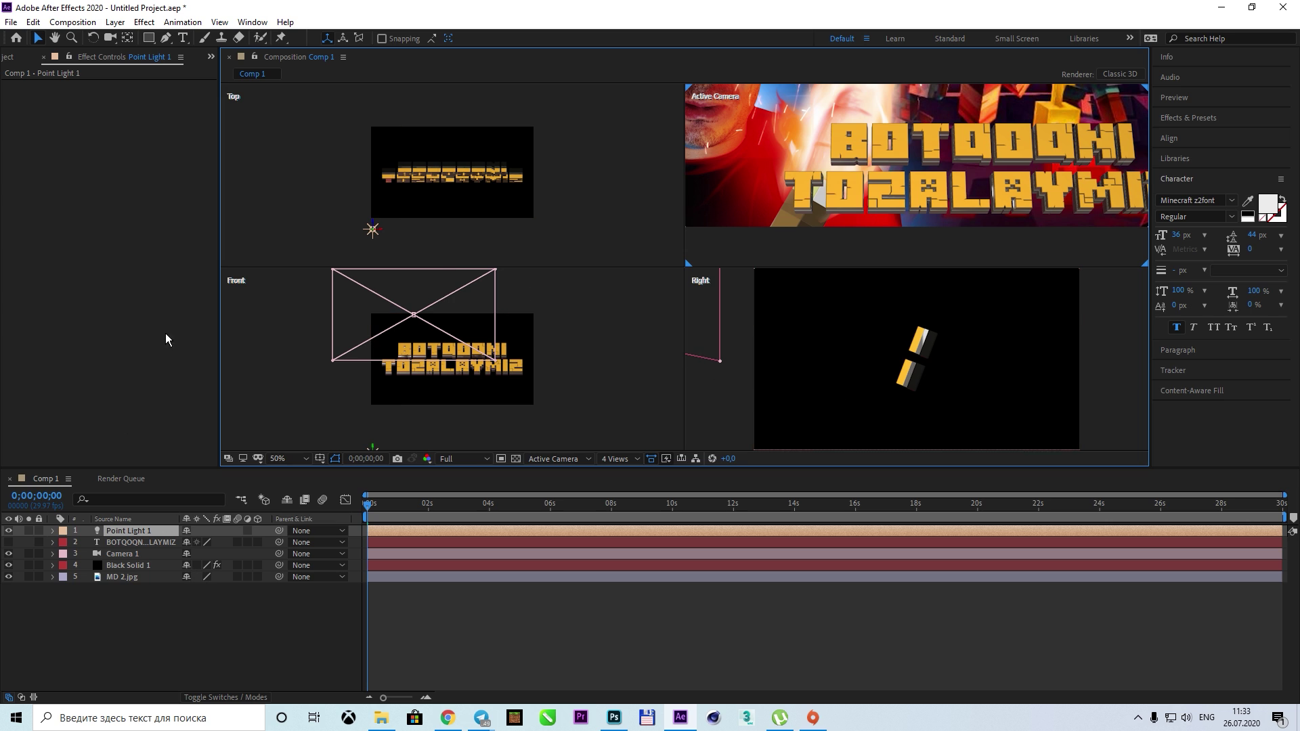
{"action": "left_click", "coordinate": [128, 565]}
Apply a lighting preset in Element's Render Settings and make Front the active view
{"action": "left_click", "coordinate": [19, 212]}
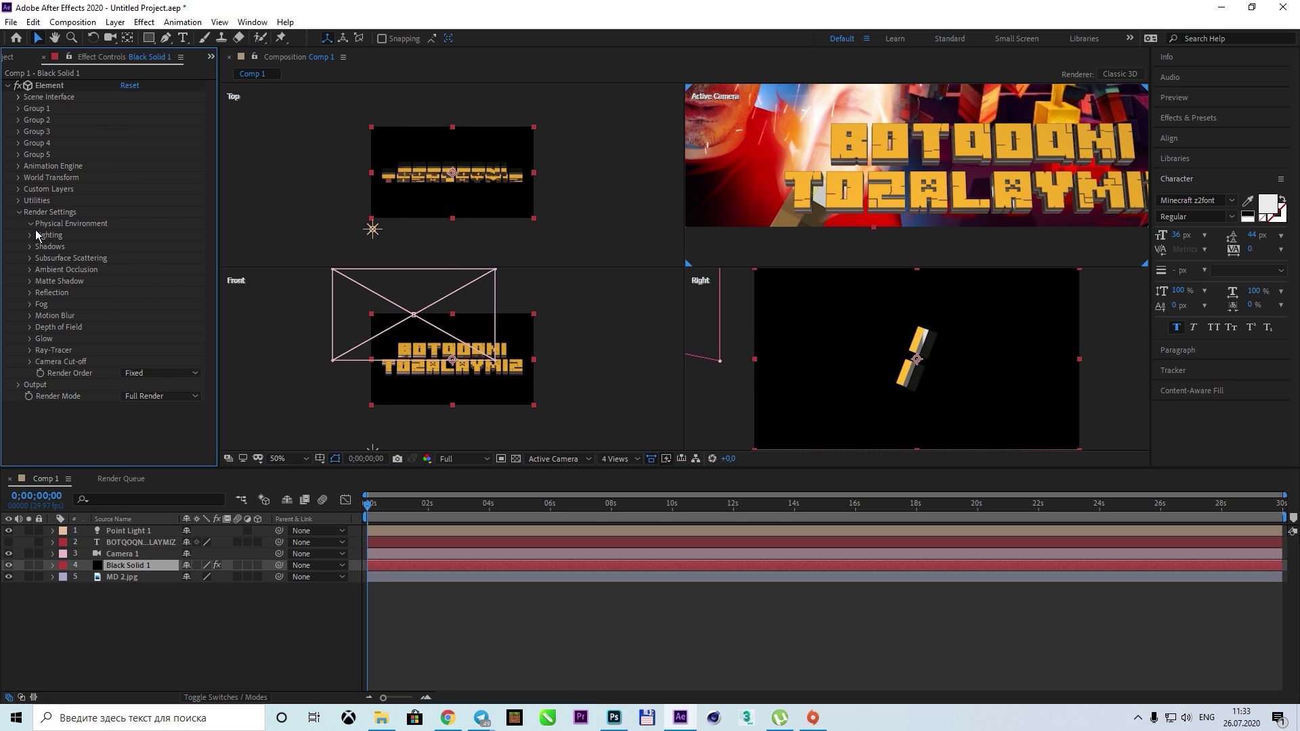
{"action": "left_click", "coordinate": [30, 316]}
{"action": "left_click", "coordinate": [31, 223]}
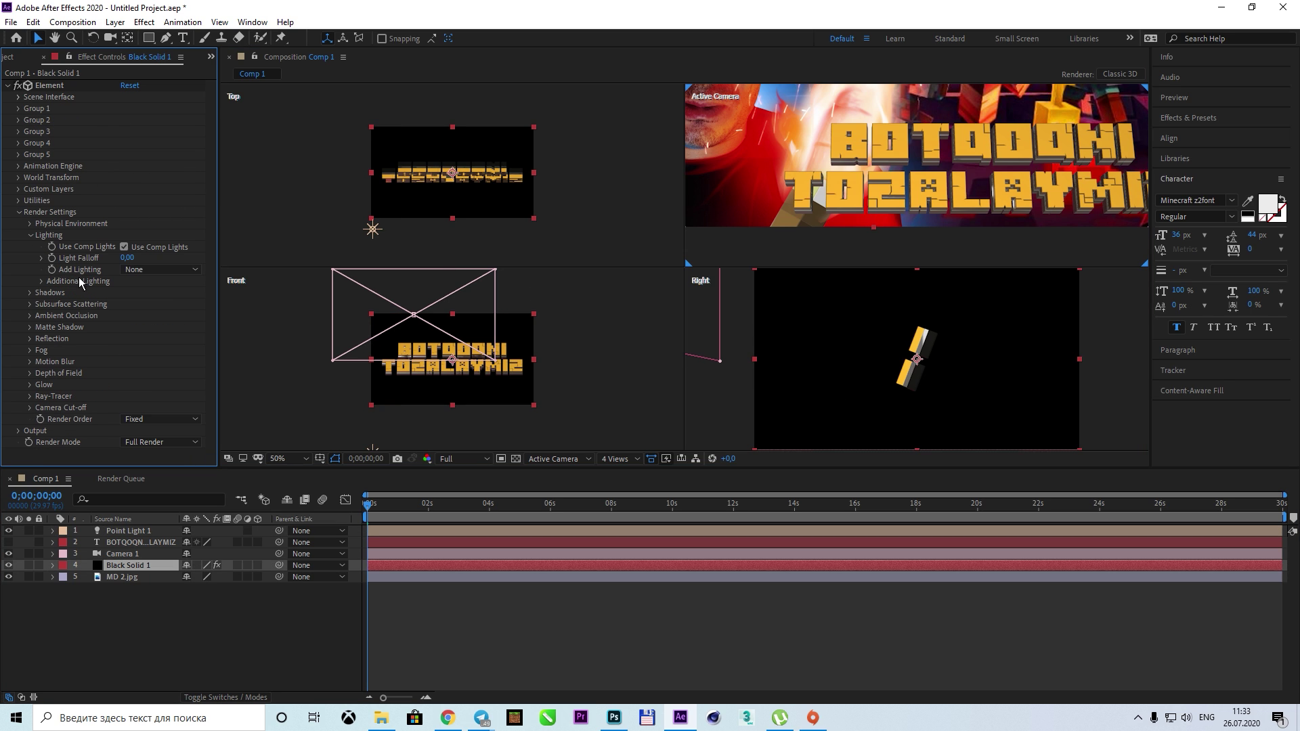
{"action": "left_click", "coordinate": [163, 270]}
{"action": "left_click", "coordinate": [178, 316]}
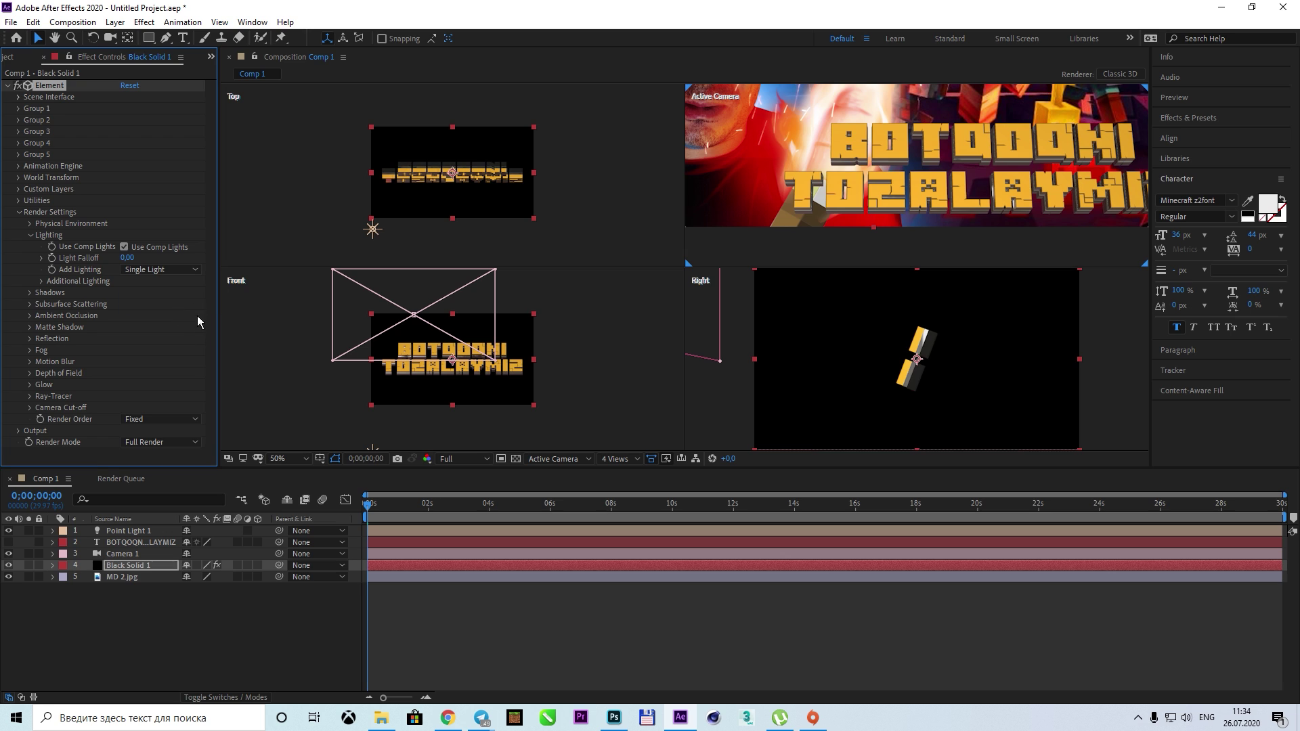
{"action": "left_click", "coordinate": [319, 316]}
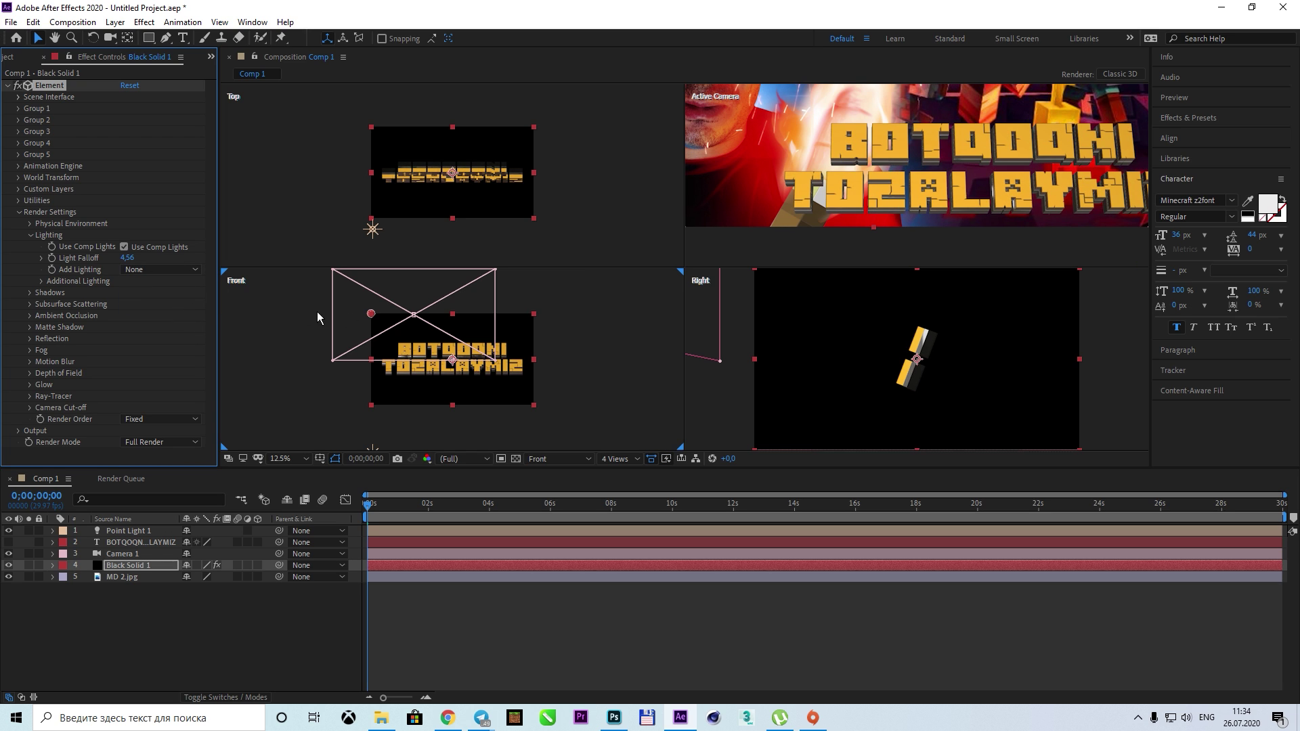
Set Element's Shadow Mode to Ray-Traced
{"action": "left_click", "coordinate": [42, 281]}
{"action": "left_click", "coordinate": [29, 315]}
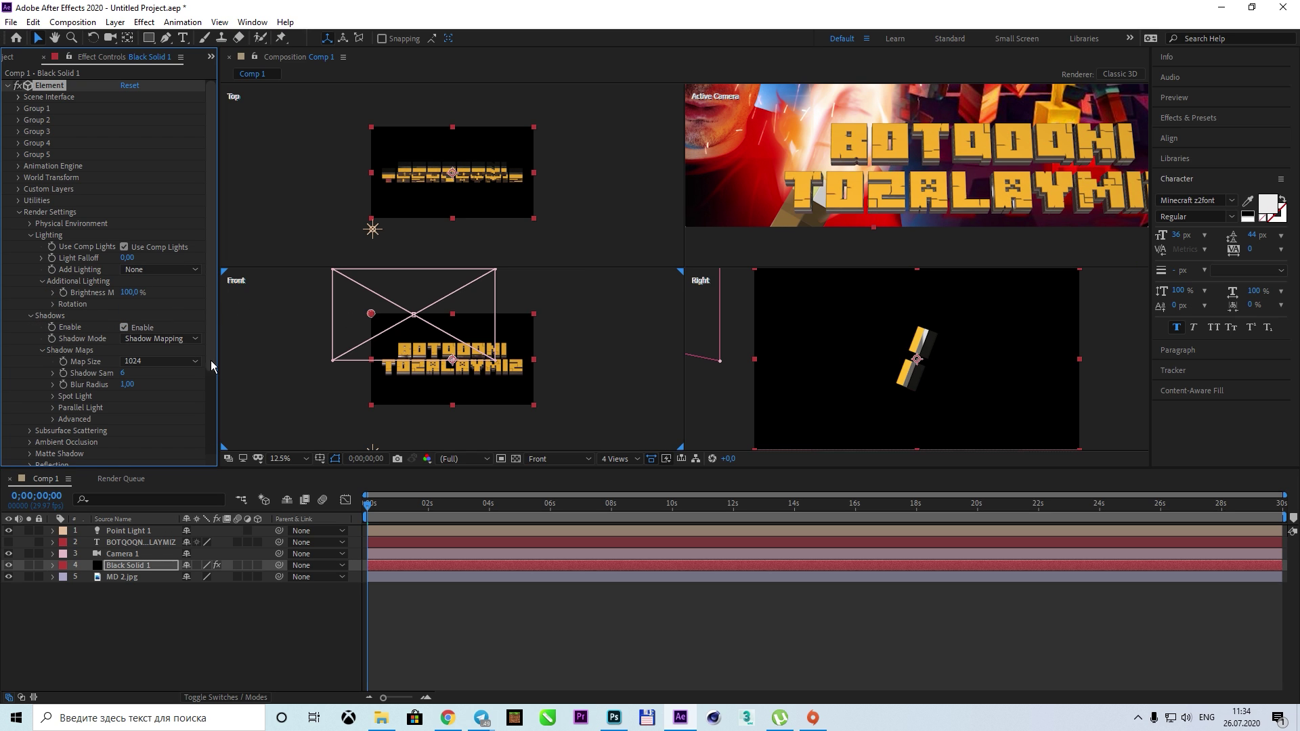
{"action": "left_click", "coordinate": [177, 339]}
{"action": "left_click", "coordinate": [156, 367]}
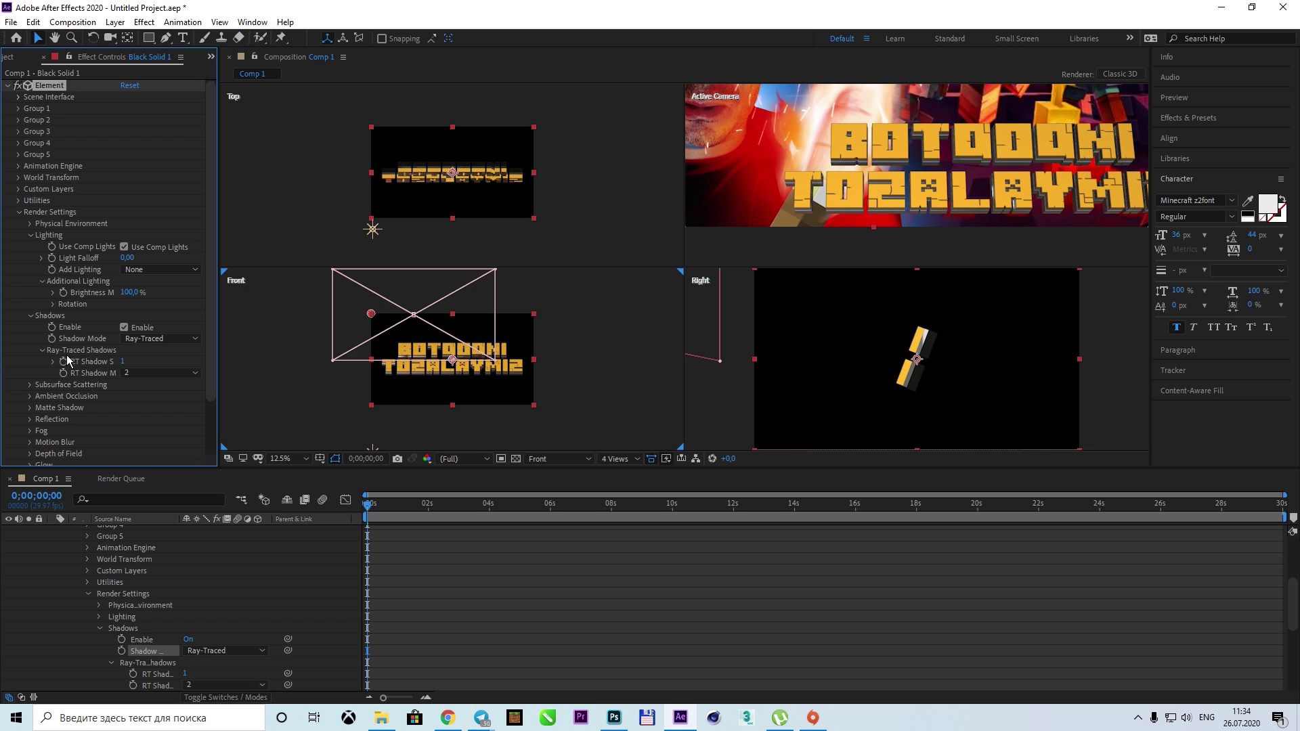
{"action": "left_click", "coordinate": [372, 229]}
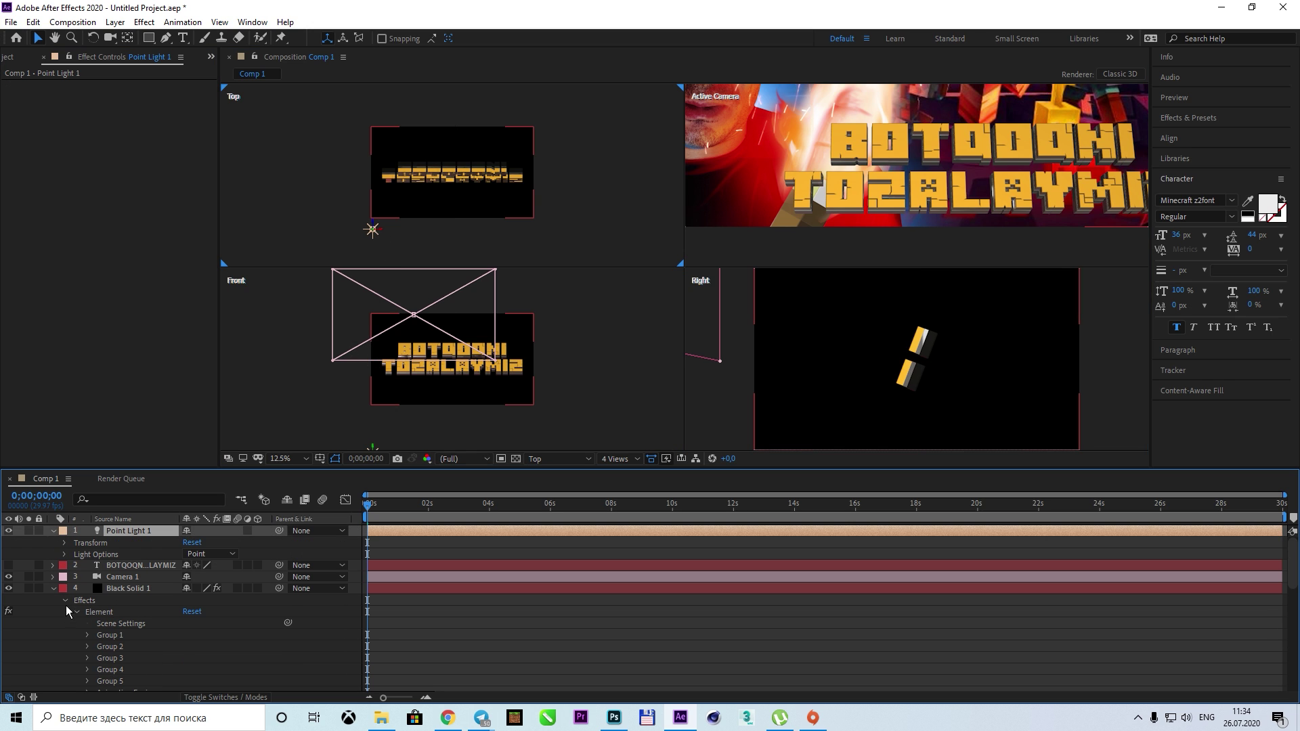
Lower Point Light 1's shadow diffusion to about 43 px
{"action": "left_click", "coordinate": [52, 588]}
{"action": "left_click", "coordinate": [74, 554]}
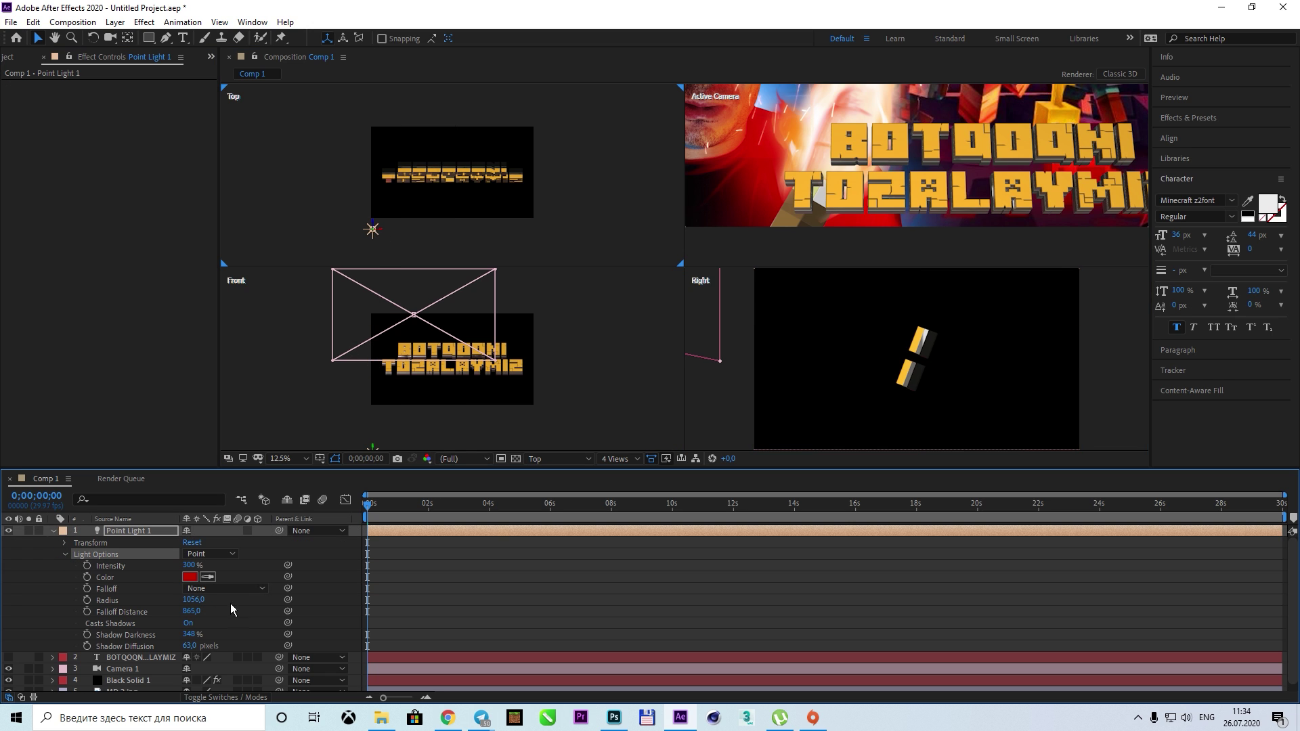
{"action": "double_click", "coordinate": [100, 554]}
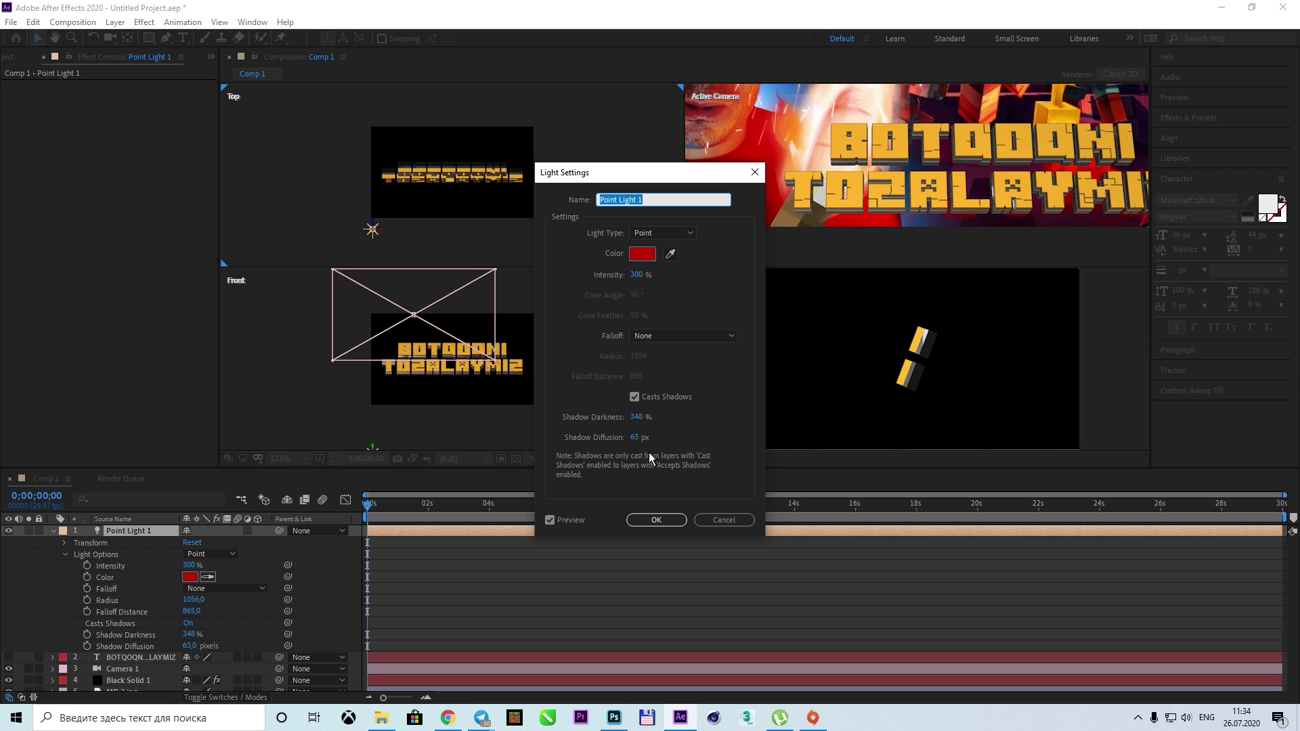
{"action": "left_click_drag", "start_coordinate": [635, 438], "coordinate": [626, 447]}
{"action": "left_click", "coordinate": [660, 526]}
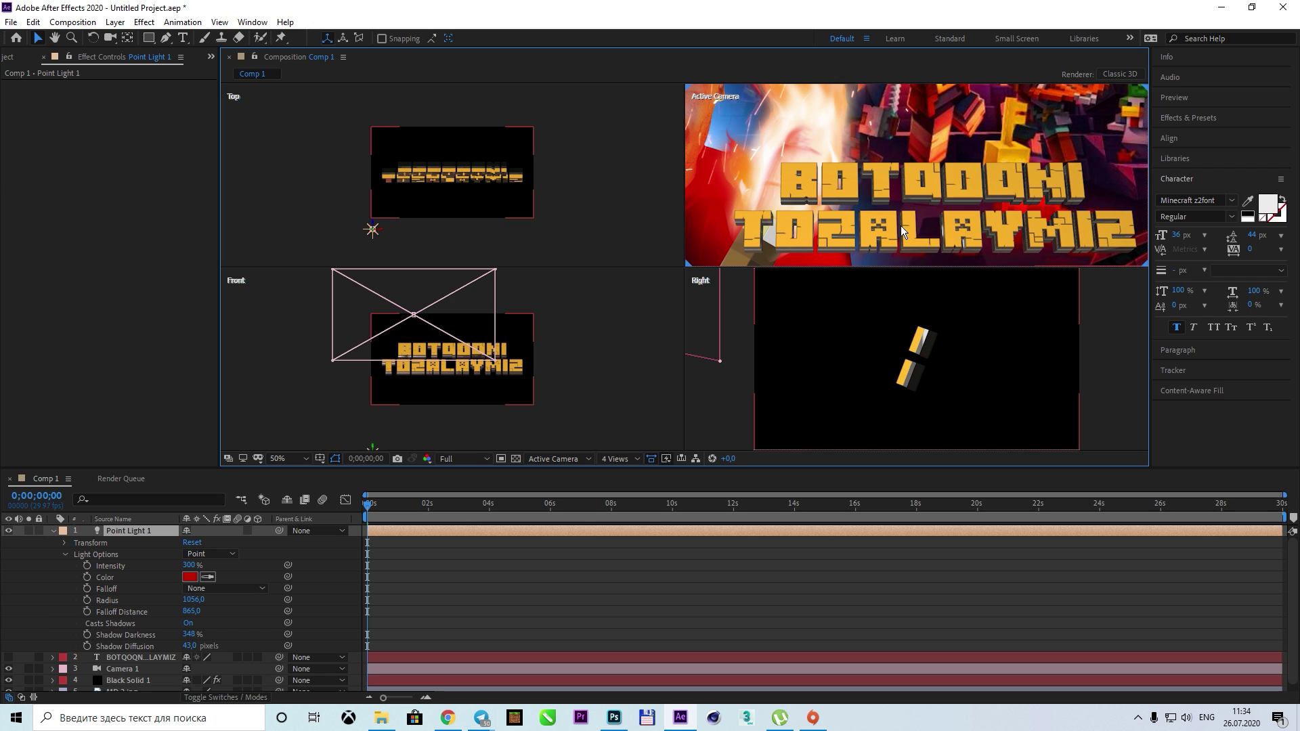
Hide the MD 2.jpg background layer and switch the viewer to 1 View
{"action": "left_click", "coordinate": [53, 531]}
{"action": "left_click", "coordinate": [8, 576]}
{"action": "scroll", "coordinate": [945, 212], "scroll_direction": "down", "scroll_amount": 2}
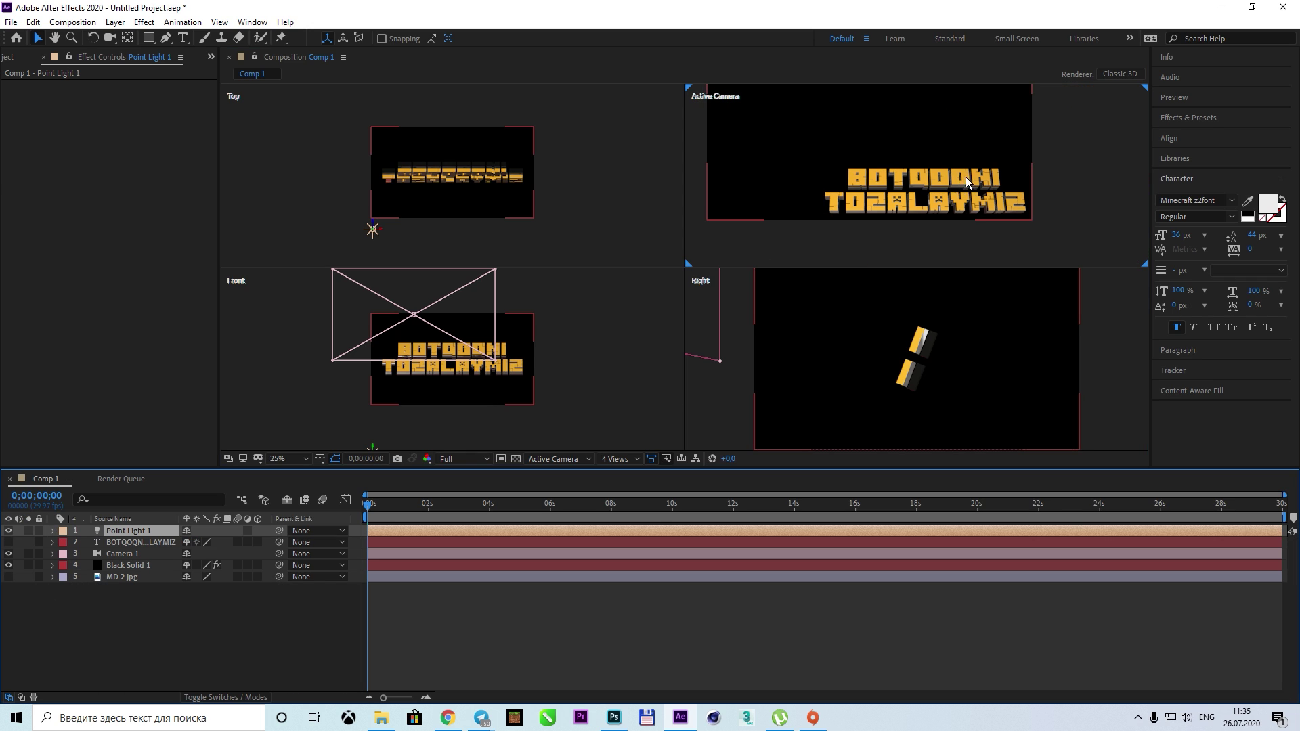
{"action": "left_click", "coordinate": [620, 458]}
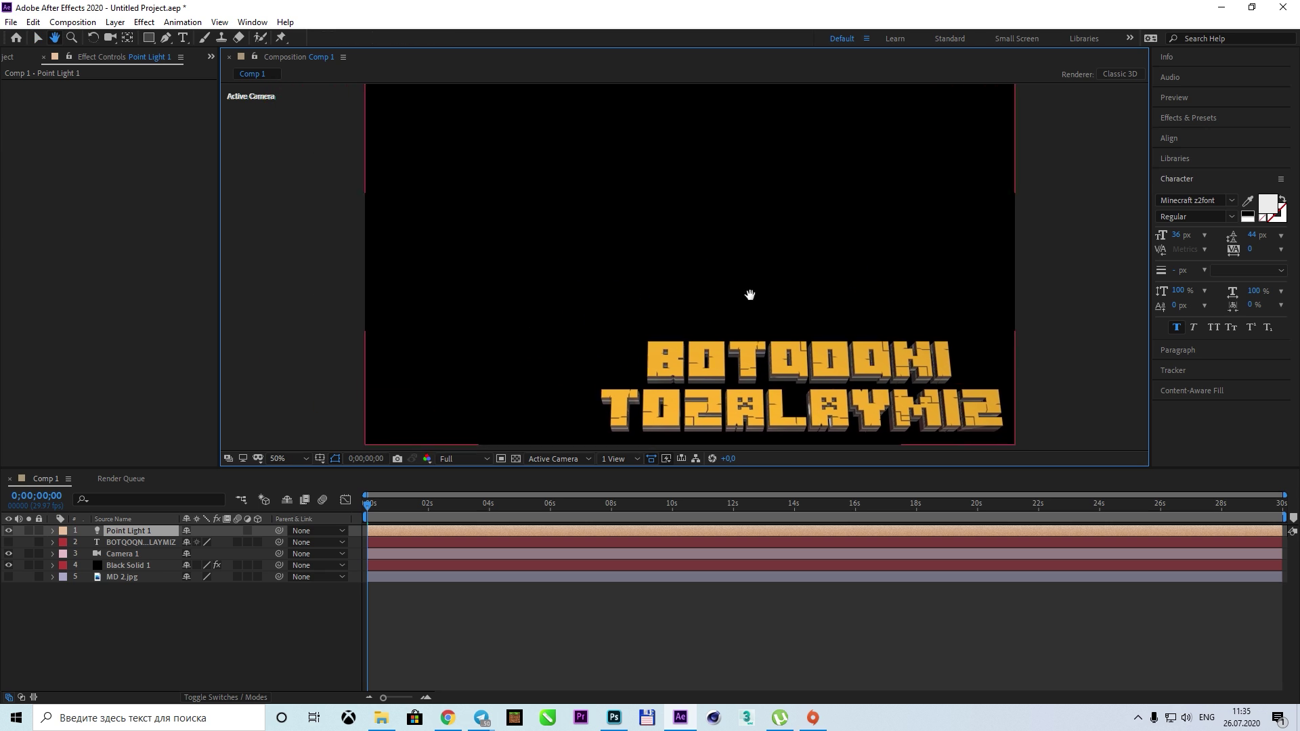
Browse Black Solid 1's Element World Transform, Output and Render Settings groups
{"action": "left_click", "coordinate": [125, 569]}
{"action": "left_click", "coordinate": [19, 212]}
{"action": "left_click", "coordinate": [19, 177]}
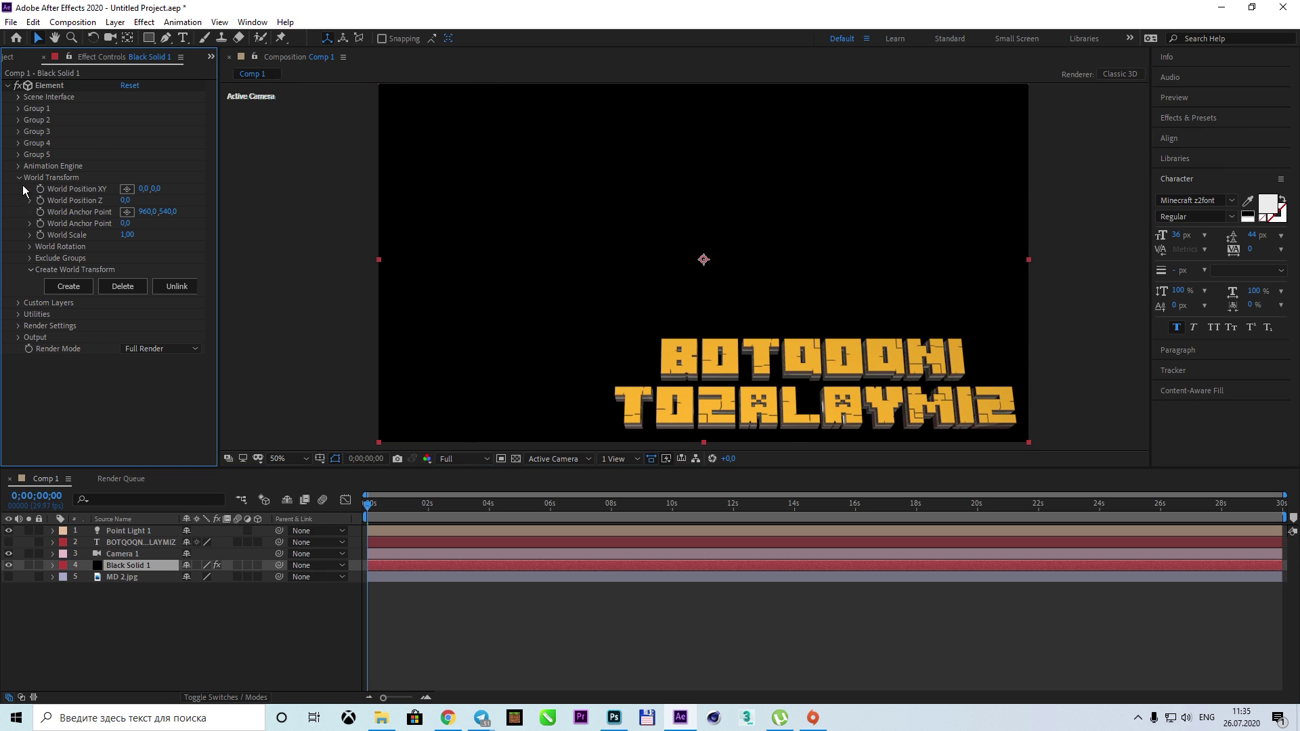
{"action": "left_click", "coordinate": [19, 178]}
{"action": "left_click", "coordinate": [19, 224]}
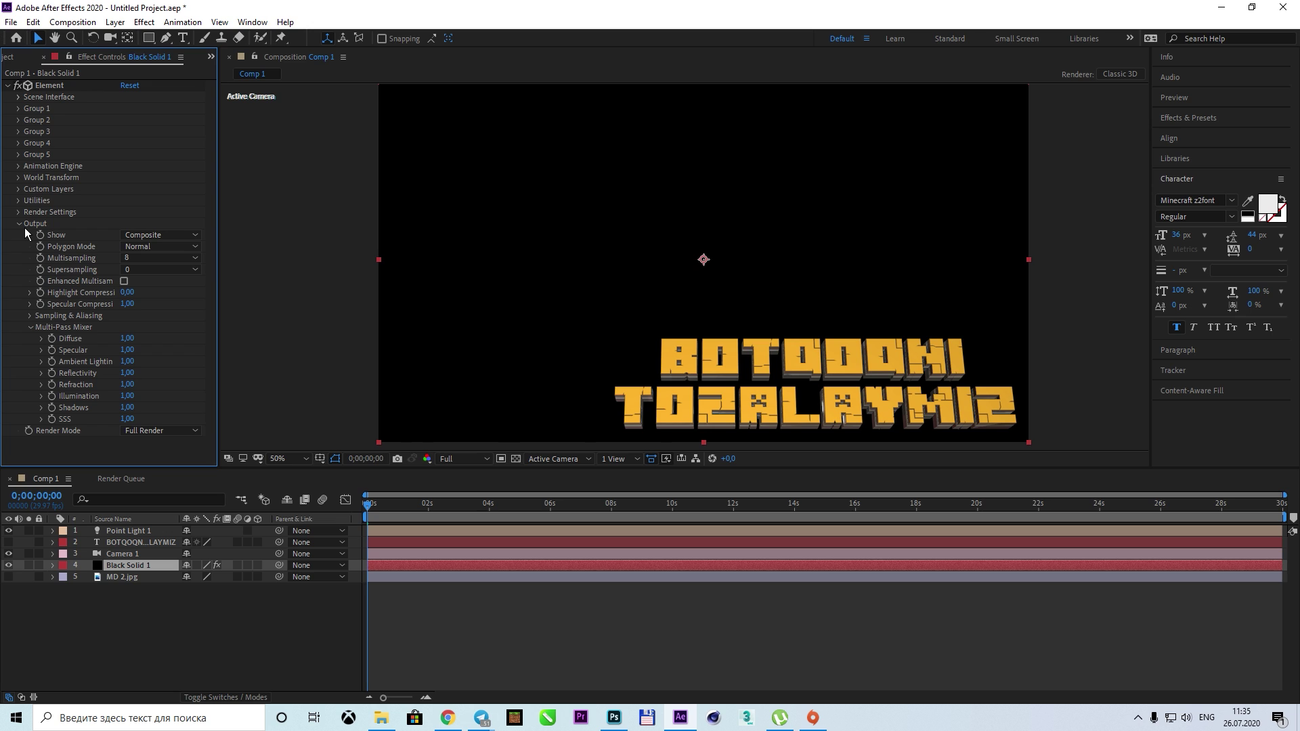
{"action": "left_click", "coordinate": [19, 223]}
{"action": "left_click", "coordinate": [19, 177]}
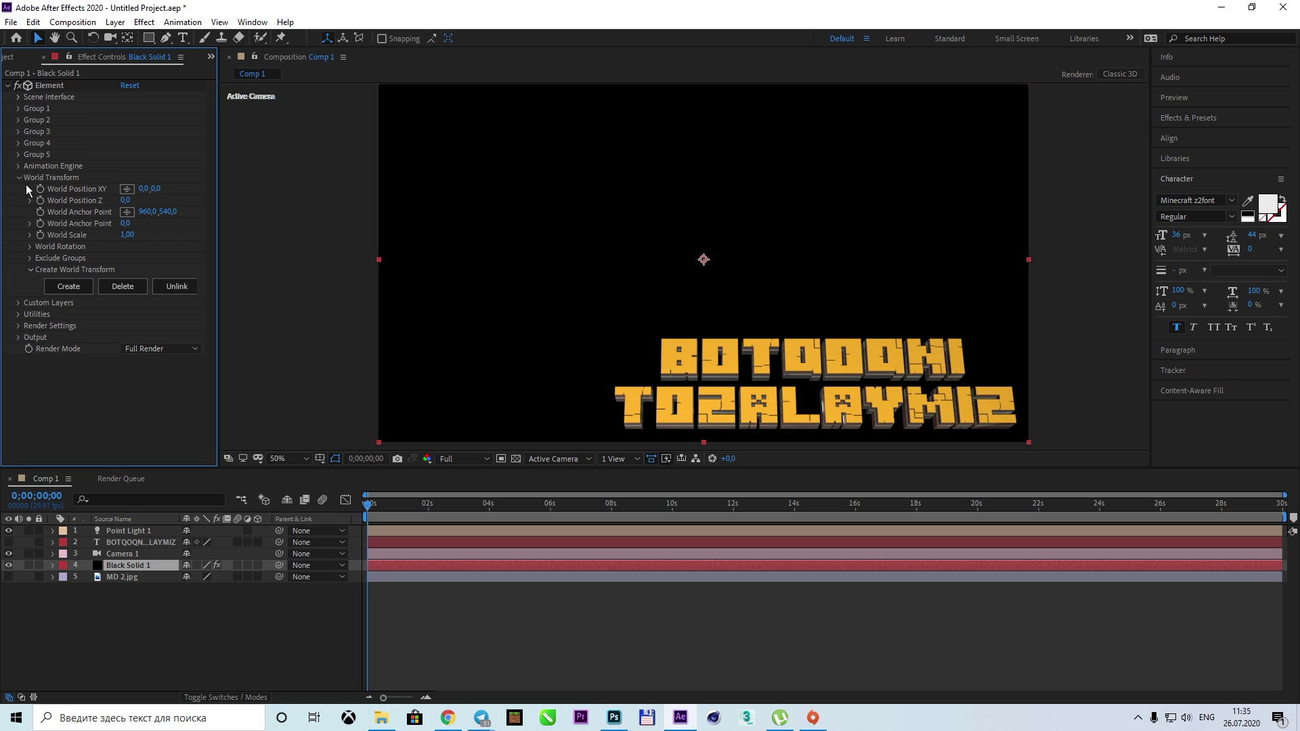
{"action": "left_click", "coordinate": [19, 178]}
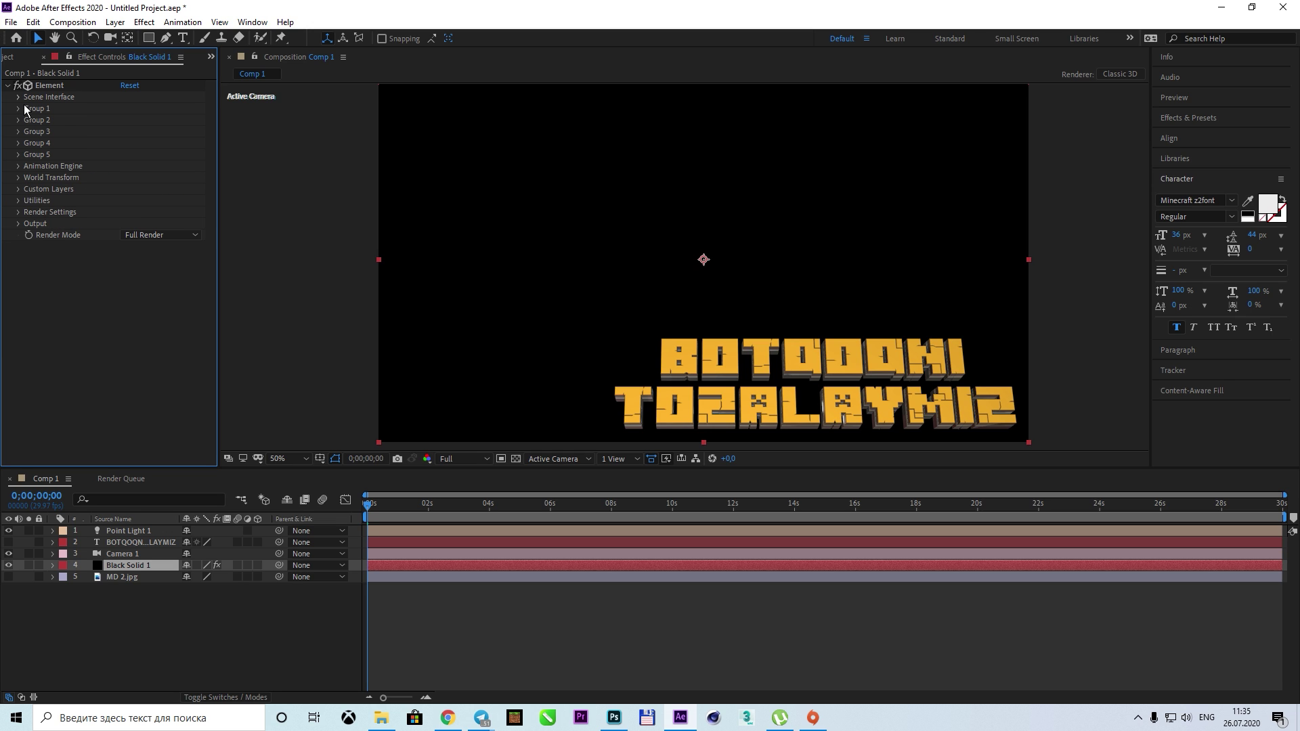
{"action": "left_click", "coordinate": [19, 223]}
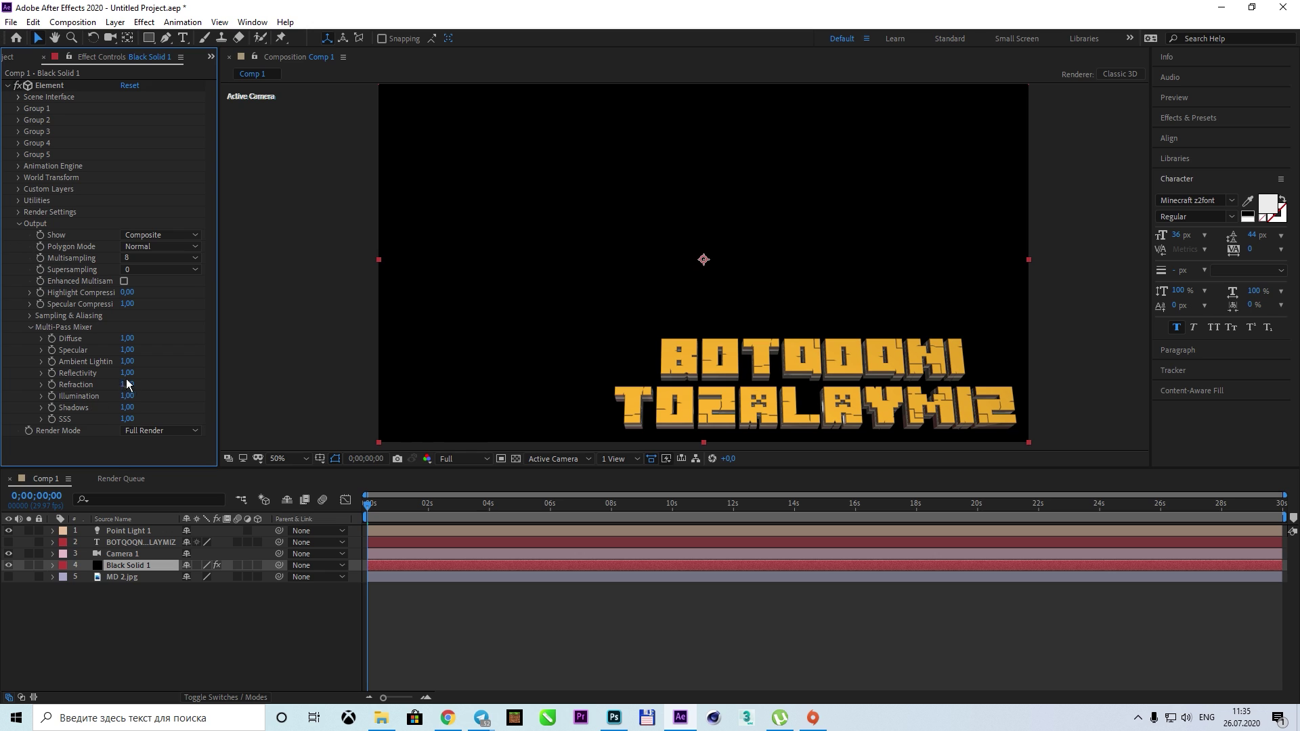
{"action": "left_click", "coordinate": [19, 212]}
Rotate the environment under Physical Environment > Rotate Environment to relight the gold text
{"action": "scroll", "coordinate": [23, 223], "scroll_direction": "down", "scroll_amount": 1}
{"action": "left_click", "coordinate": [31, 276]}
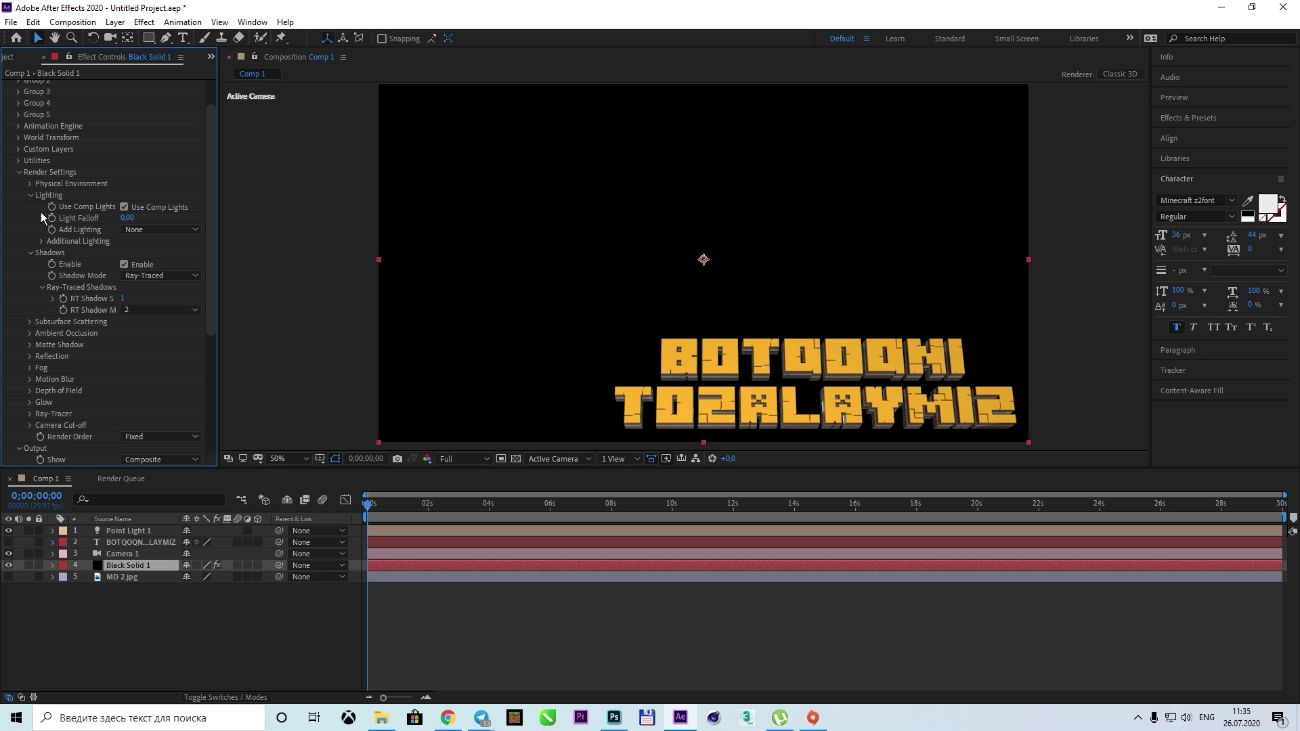
{"action": "left_click", "coordinate": [31, 196]}
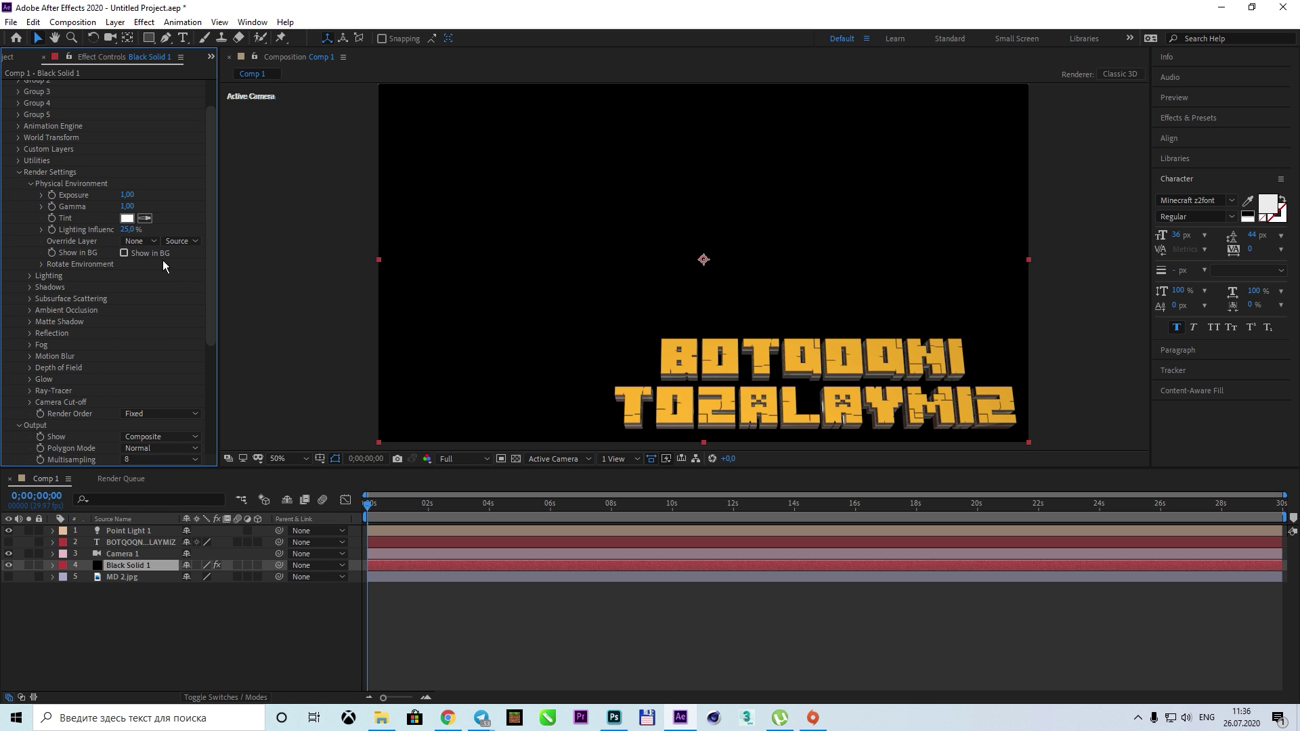
{"action": "left_click", "coordinate": [41, 264]}
{"action": "mouse_move", "coordinate": [135, 299]}
{"action": "left_mouse_down"}
{"action": "mouse_move", "coordinate": [203, 298]}
{"action": "mouse_move", "coordinate": [176, 289]}
{"action": "mouse_move", "coordinate": [193, 290]}
{"action": "mouse_move", "coordinate": [187, 280]}
{"action": "left_mouse_up"}
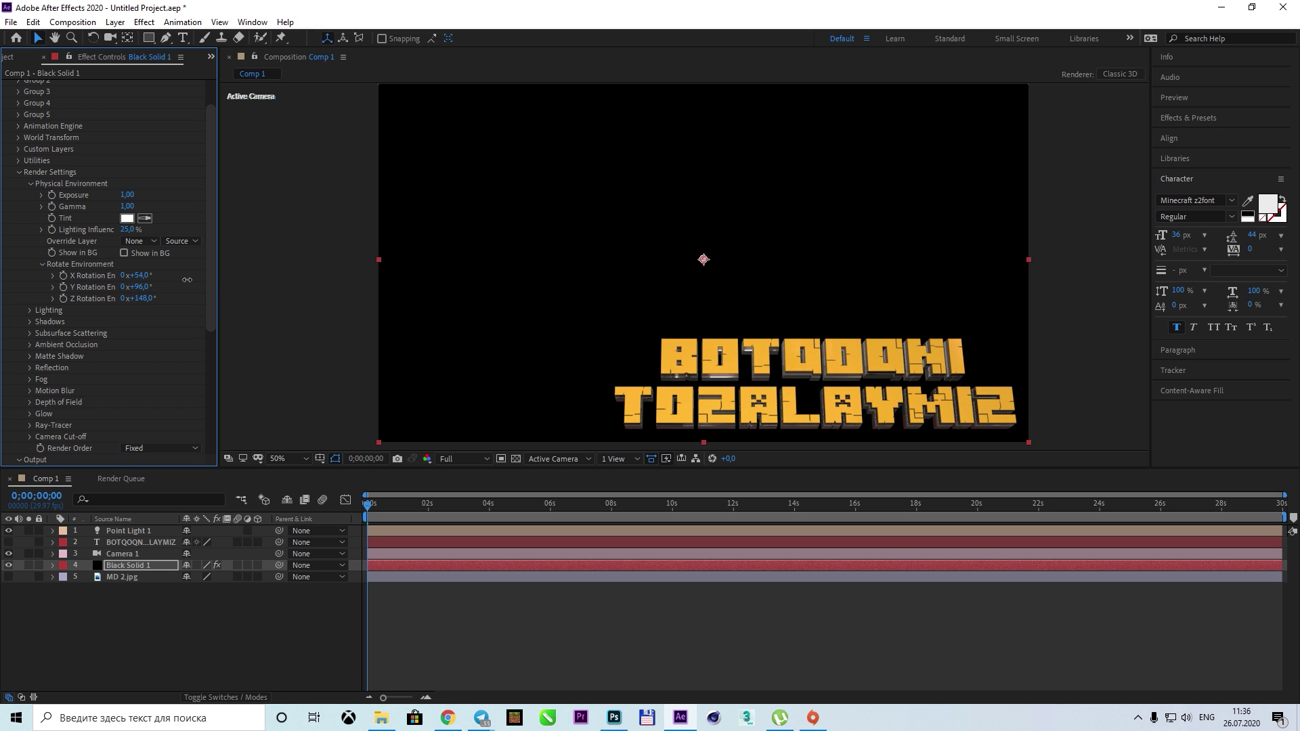
{"action": "scroll", "coordinate": [102, 203], "scroll_direction": "up", "scroll_amount": 5}
Give Shiny_Light 53% refraction intensity, IoR 1.08 and 89% glossiness
{"action": "left_click", "coordinate": [95, 120]}
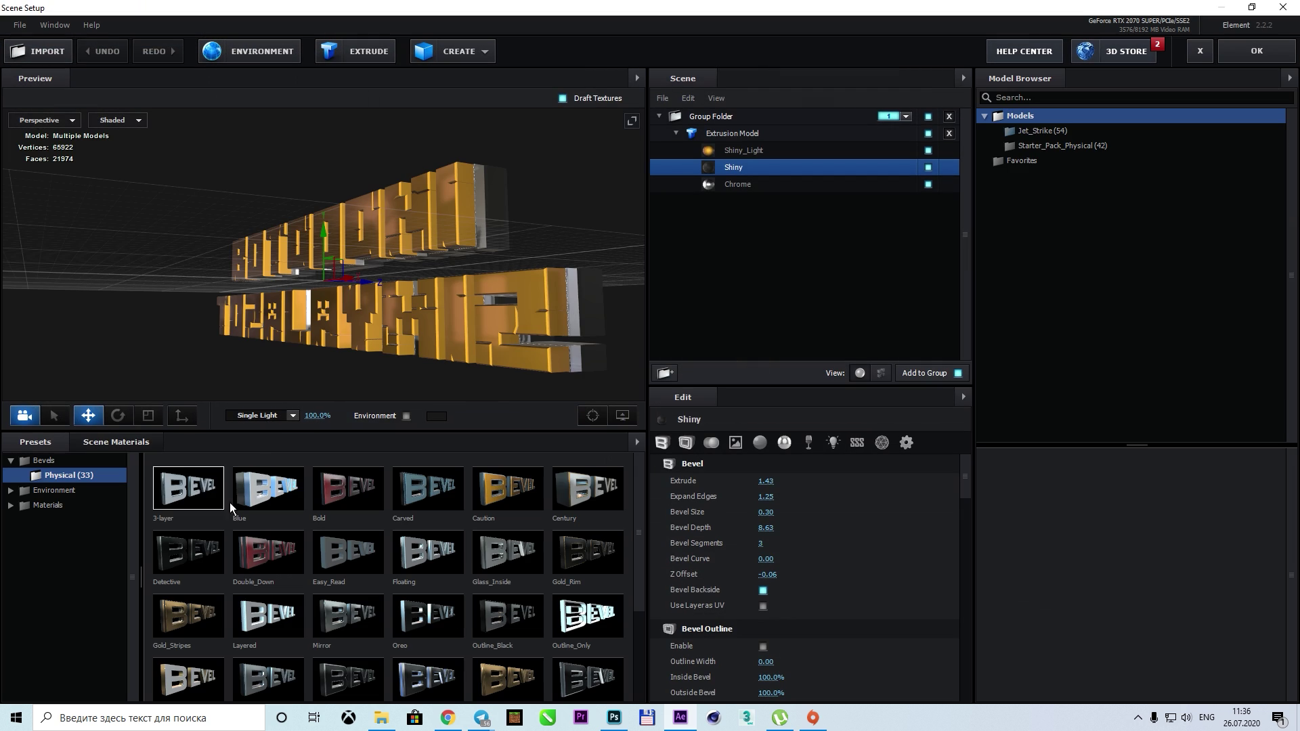
{"action": "left_click", "coordinate": [744, 150]}
{"action": "left_click", "coordinate": [711, 442]}
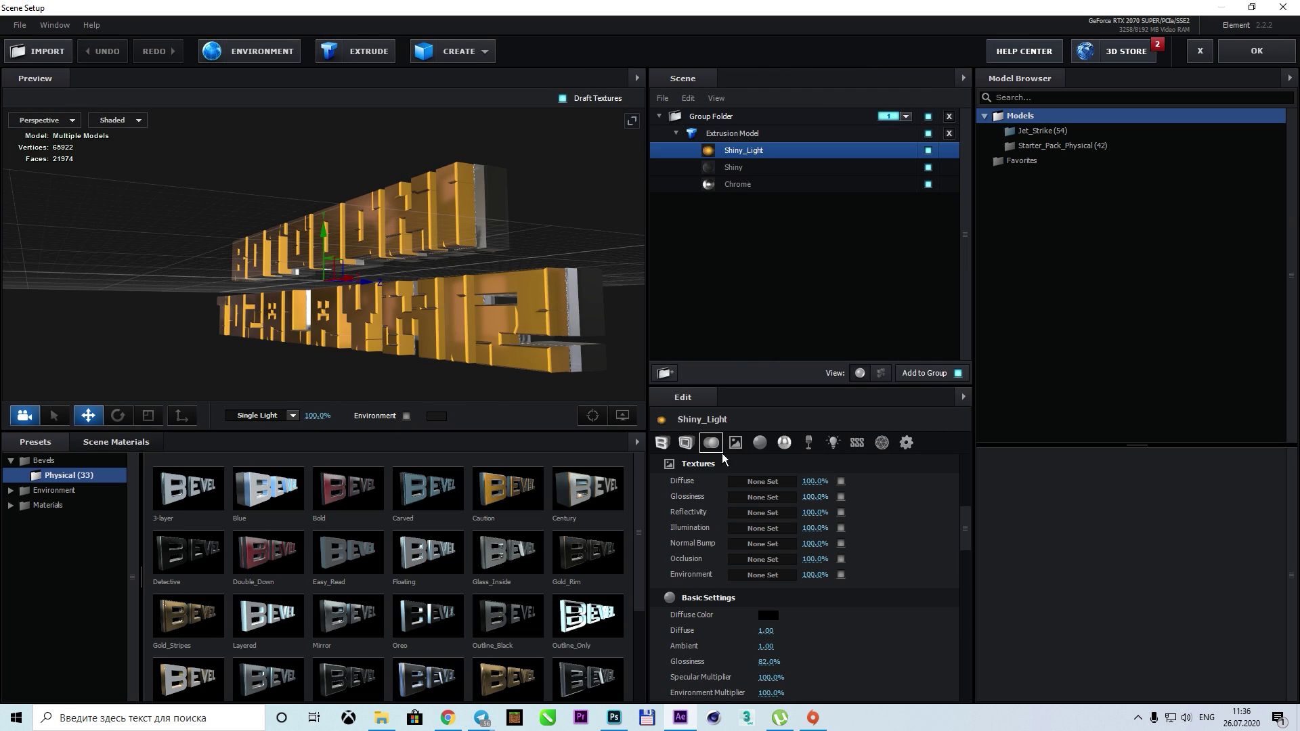
{"action": "left_click", "coordinate": [794, 453]}
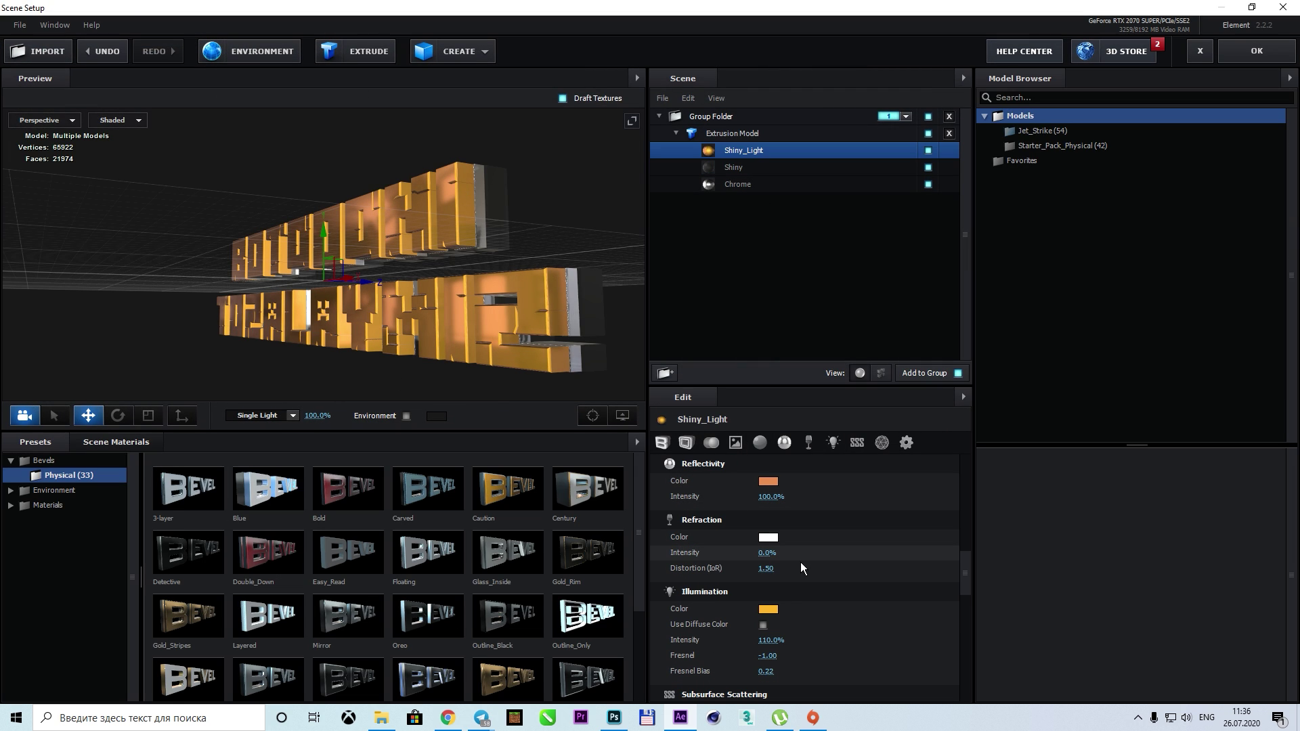
{"action": "mouse_move", "coordinate": [776, 565]}
{"action": "left_mouse_down"}
{"action": "mouse_move", "coordinate": [871, 564]}
{"action": "mouse_move", "coordinate": [786, 555]}
{"action": "mouse_move", "coordinate": [854, 578]}
{"action": "mouse_move", "coordinate": [698, 575]}
{"action": "left_mouse_up"}
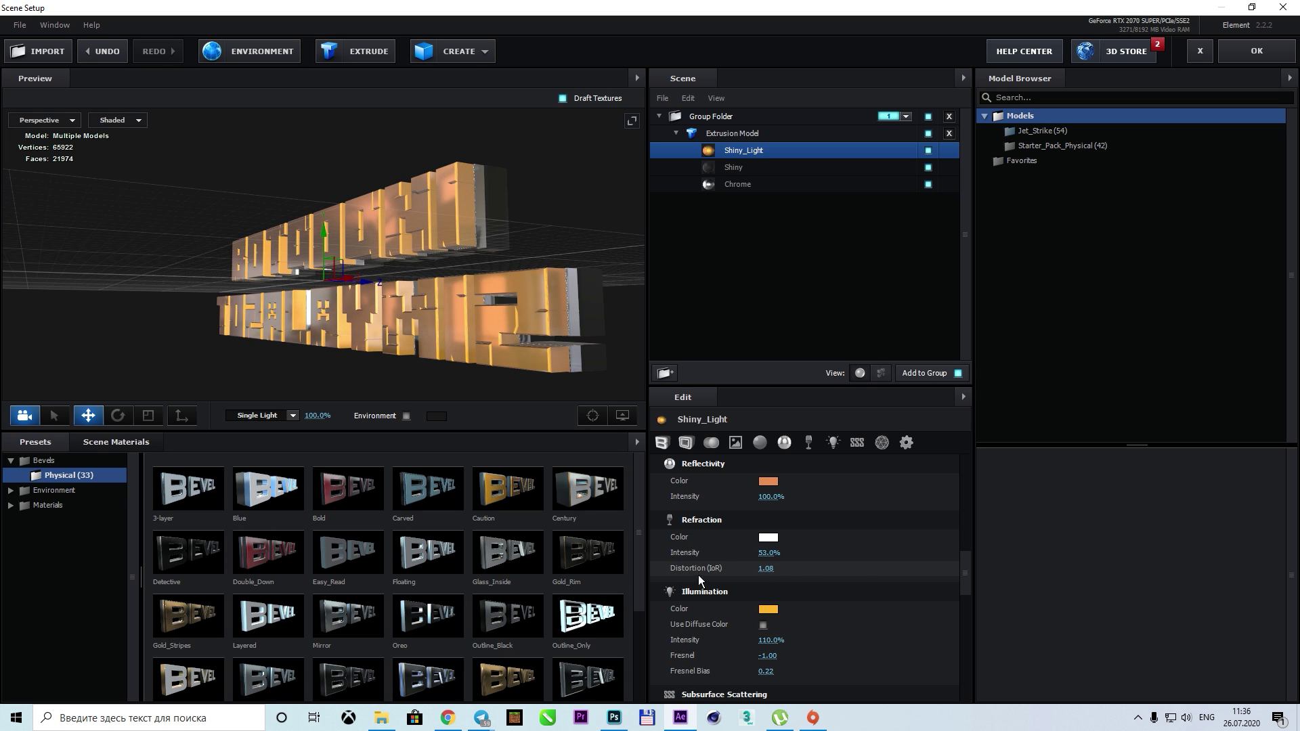
{"action": "scroll", "coordinate": [794, 608], "scroll_direction": "down", "scroll_amount": 1}
{"action": "scroll", "coordinate": [937, 525], "scroll_direction": "up", "scroll_amount": 2}
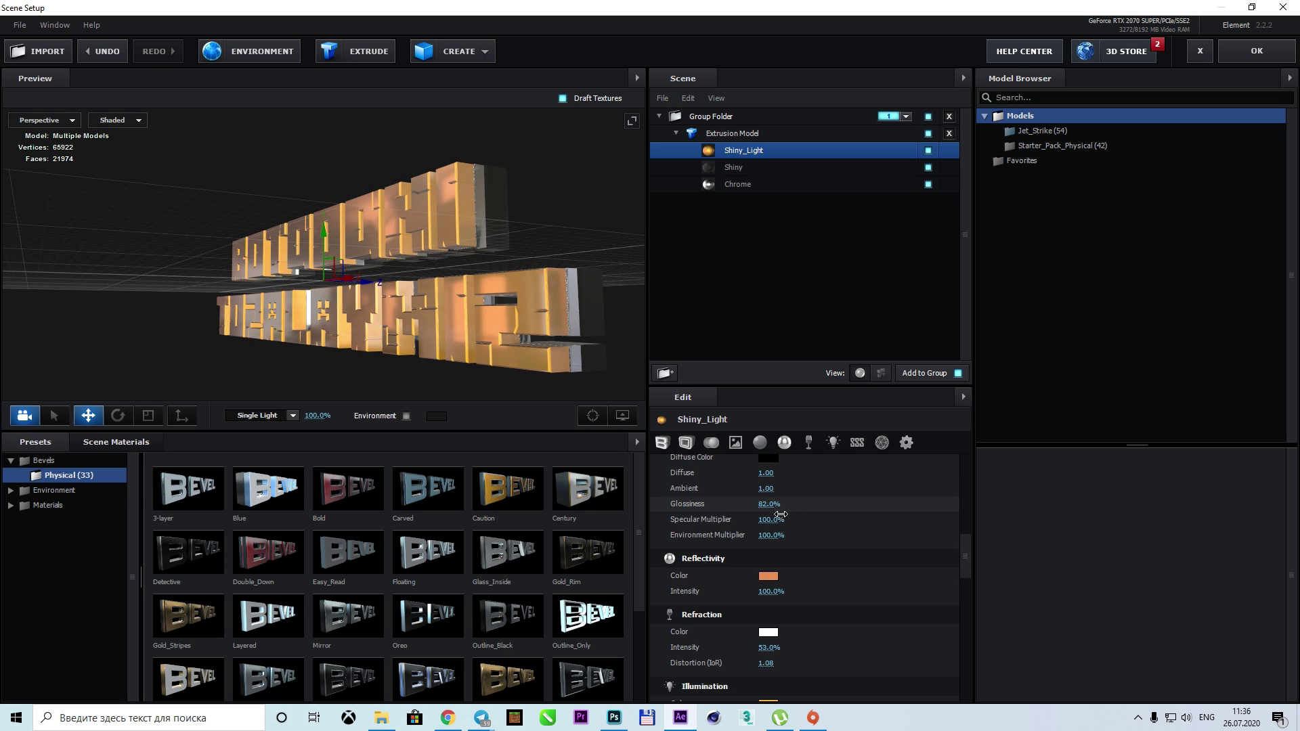
{"action": "left_click", "coordinate": [1257, 51]}
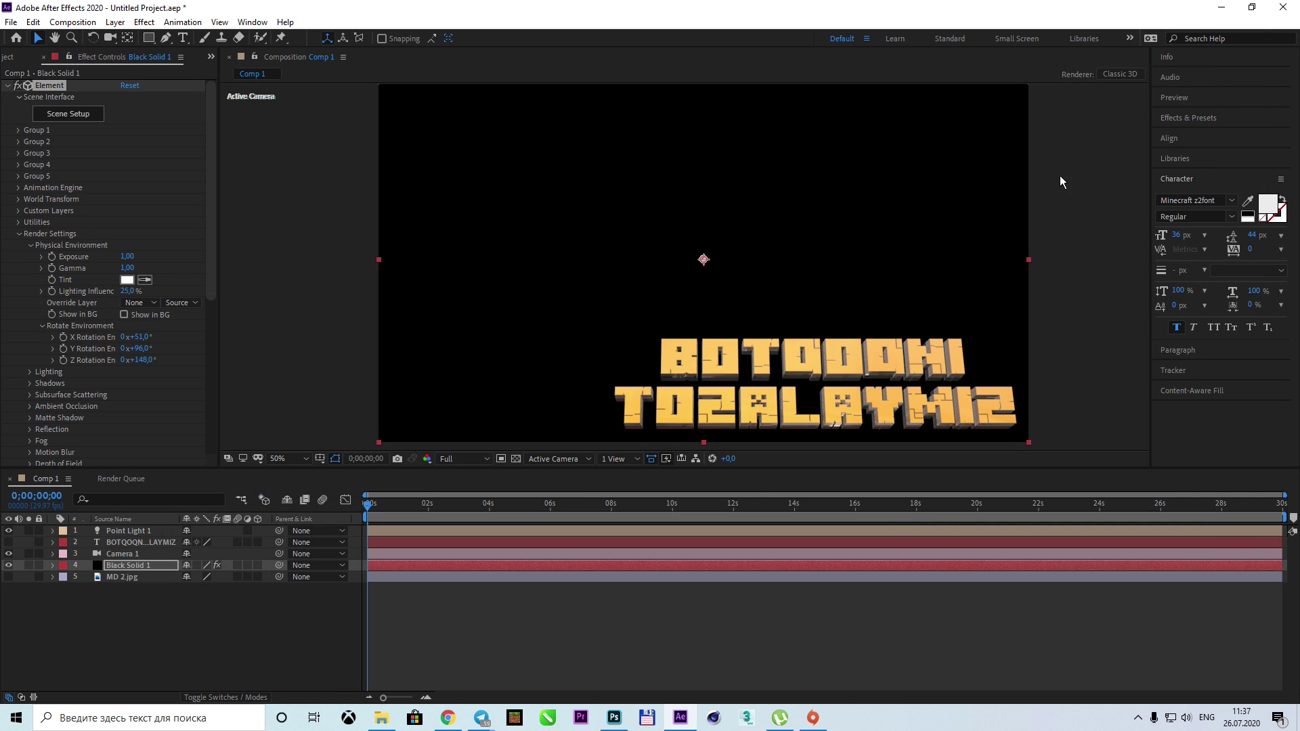
Reapply the scene setup and set the environment's Y rotation to 74°
{"action": "left_click", "coordinate": [83, 115]}
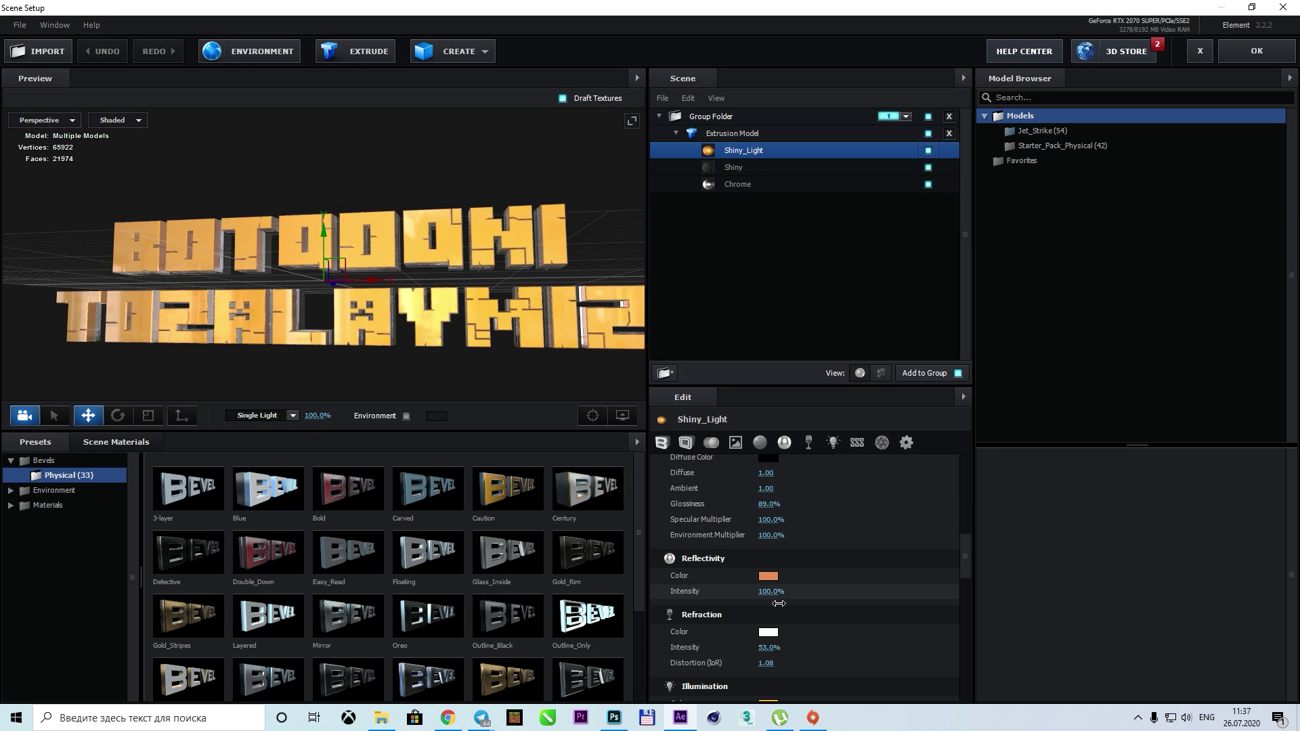
{"action": "scroll", "coordinate": [785, 592], "scroll_direction": "down", "scroll_amount": 2}
{"action": "scroll", "coordinate": [786, 661], "scroll_direction": "down", "scroll_amount": 5}
{"action": "scroll", "coordinate": [782, 636], "scroll_direction": "down", "scroll_amount": 5}
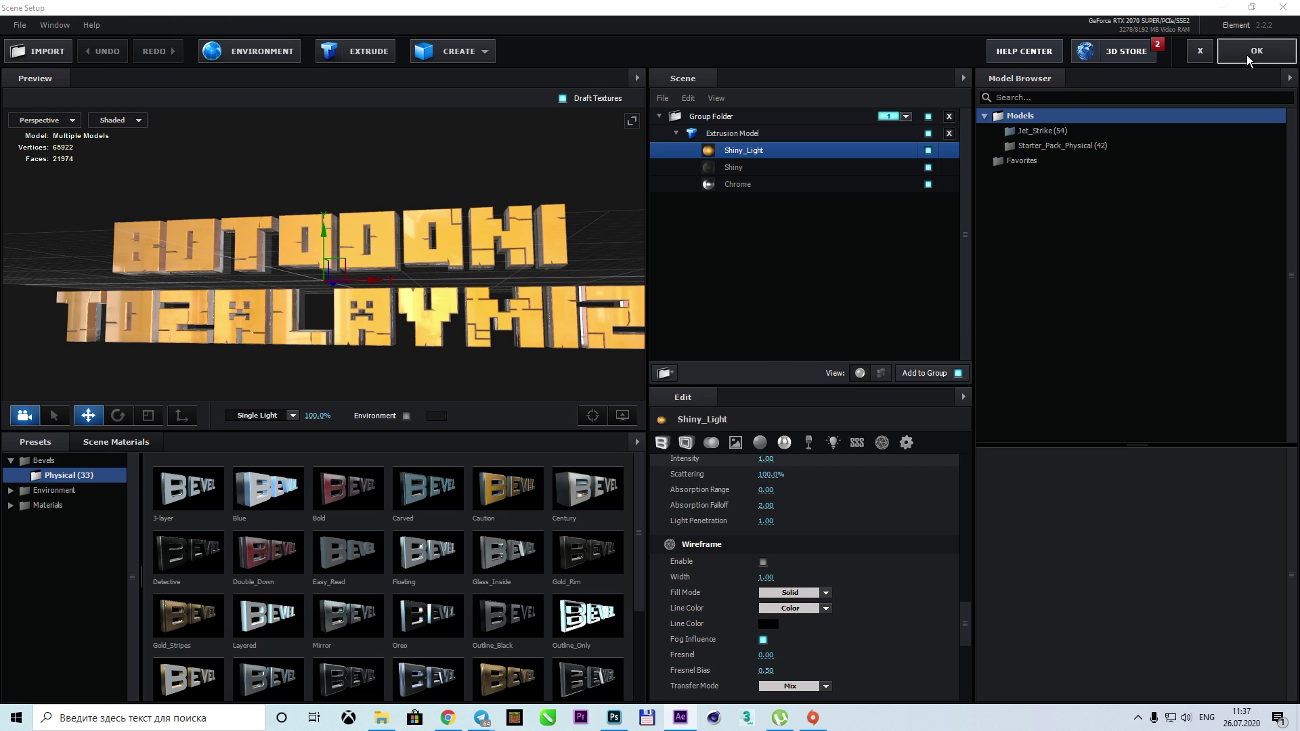
{"action": "left_click", "coordinate": [1256, 50]}
{"action": "mouse_move", "coordinate": [132, 349]}
{"action": "left_mouse_down"}
{"action": "mouse_move", "coordinate": [135, 336]}
{"action": "mouse_move", "coordinate": [139, 364]}
{"action": "mouse_move", "coordinate": [124, 364]}
{"action": "left_mouse_up"}
Set environment Z rotation to 100° and queue Comp 1 with JPEG Sequence output
{"action": "left_click", "coordinate": [1082, 361]}
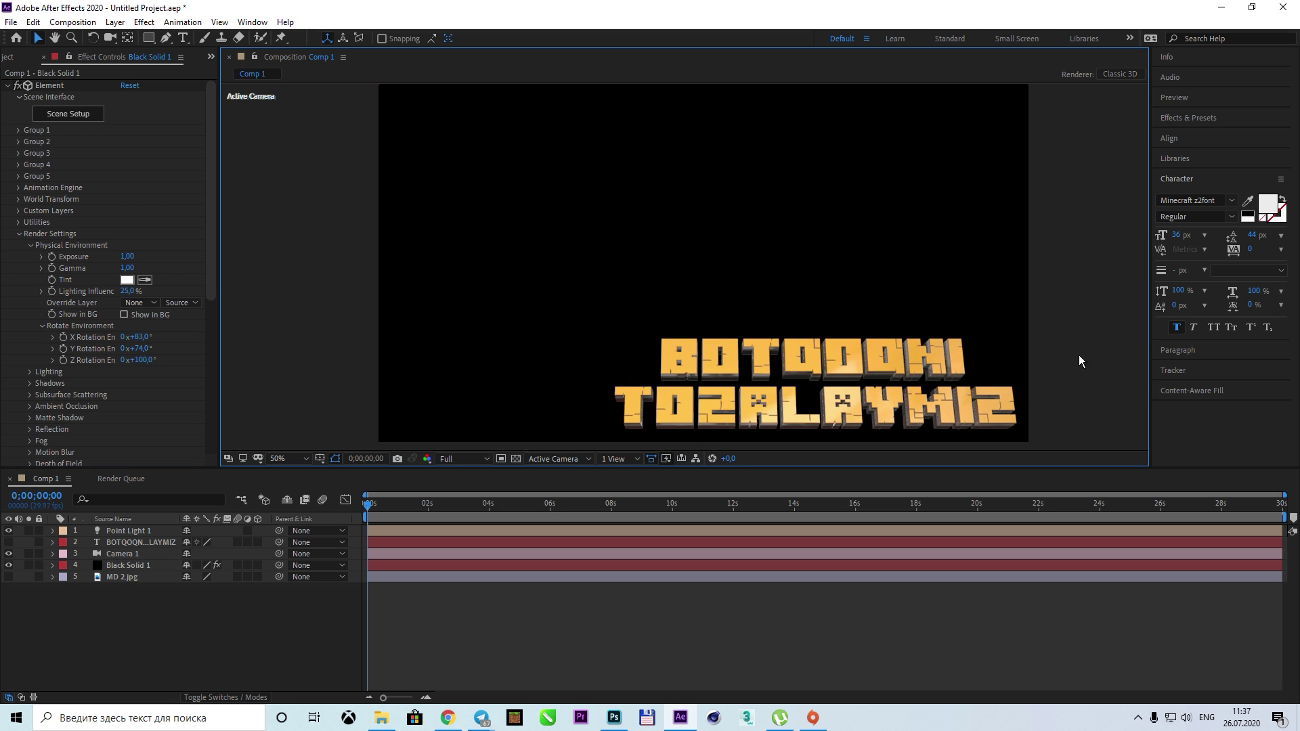
{"action": "key", "text": "ctrl+m"}
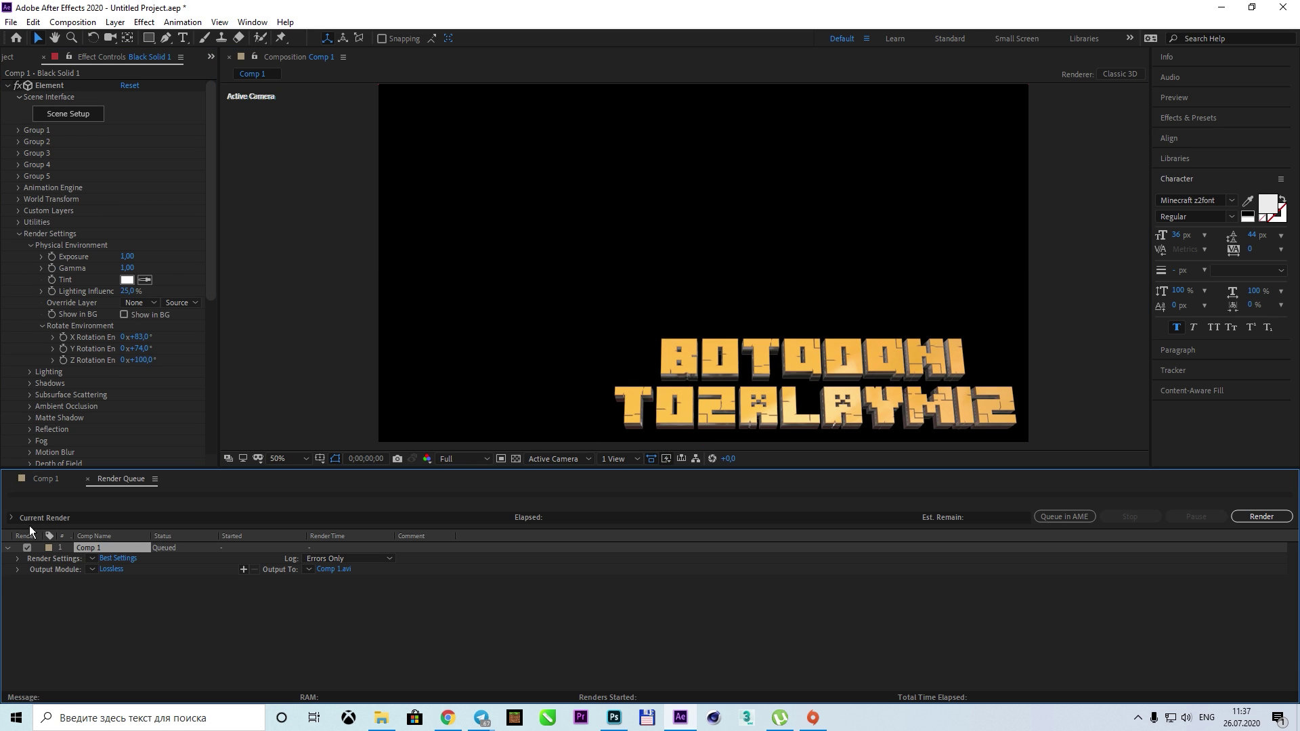
{"action": "left_click", "coordinate": [92, 570]}
{"action": "left_click", "coordinate": [148, 613]}
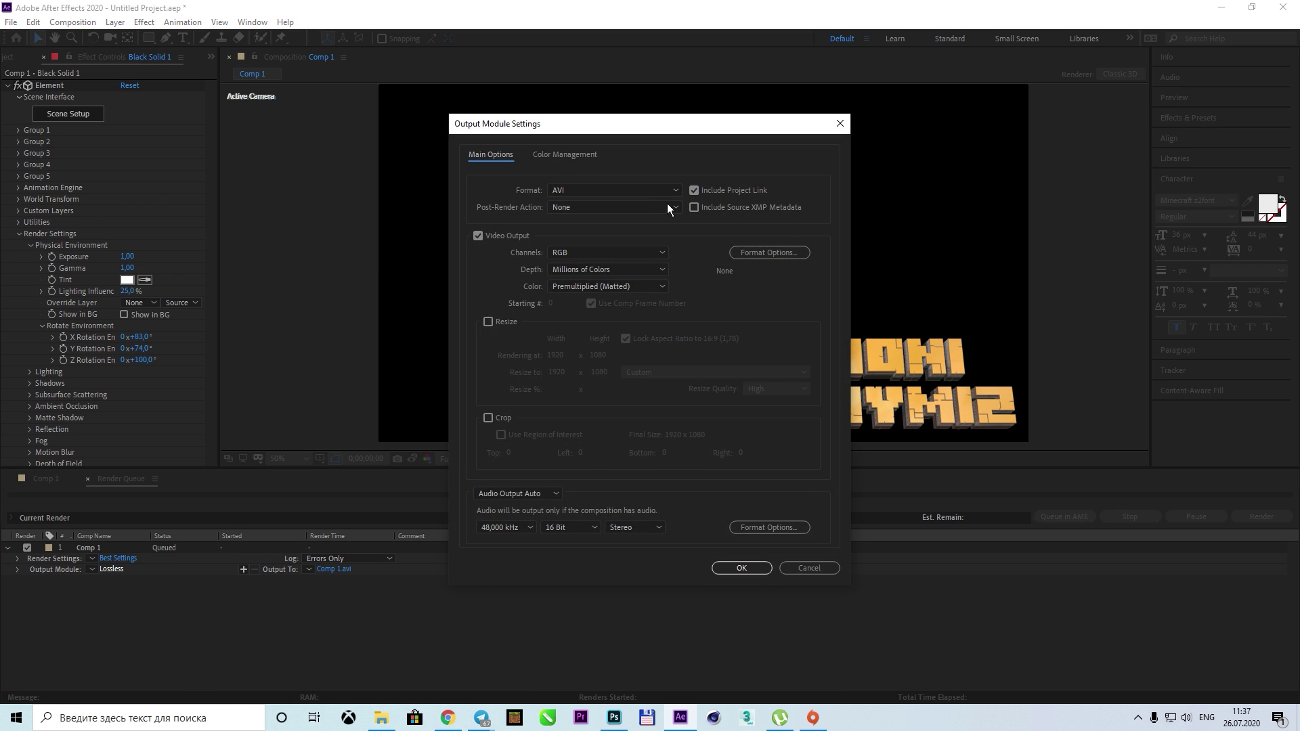
{"action": "left_click", "coordinate": [668, 191]}
{"action": "left_click", "coordinate": [610, 283]}
{"action": "left_click", "coordinate": [742, 568]}
Name the rendered output 'text', leaving render settings unchanged
{"action": "left_click", "coordinate": [334, 569]}
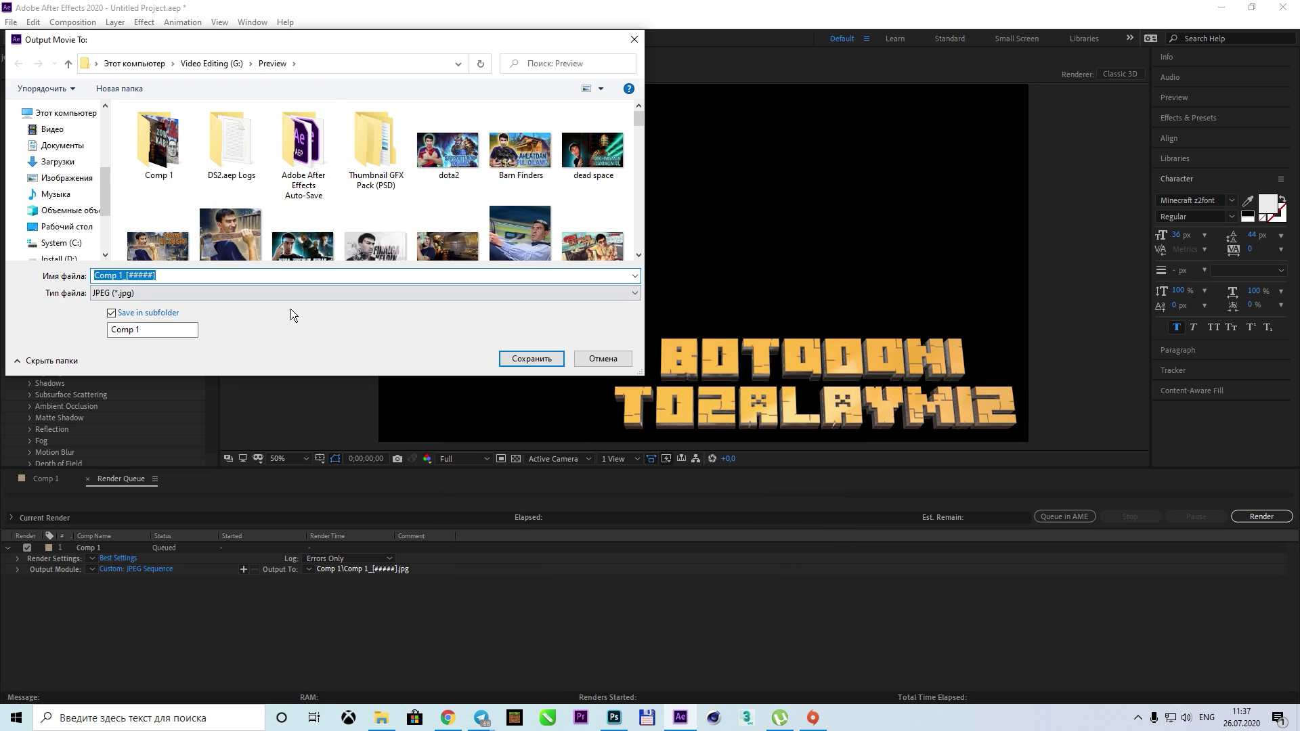
{"action": "type", "text": "text"}
{"action": "key", "text": "Return"}
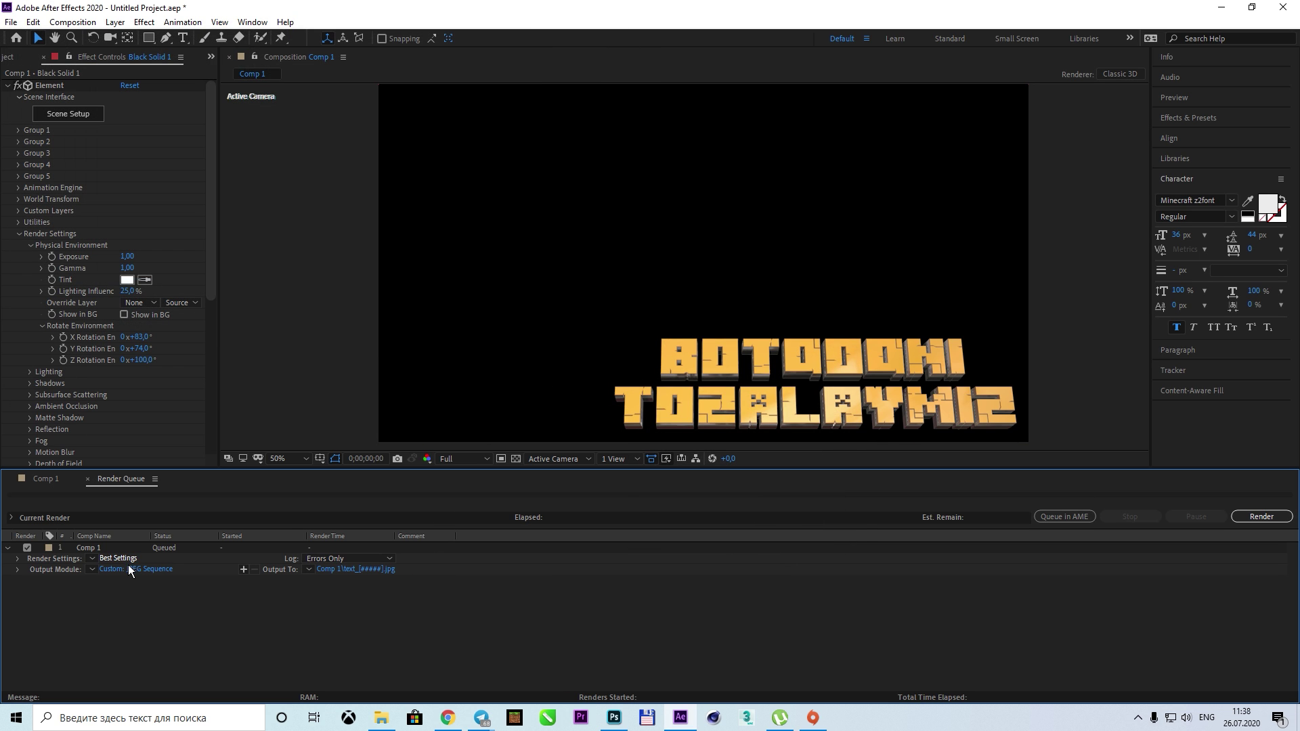
{"action": "left_click", "coordinate": [118, 558]}
{"action": "left_click", "coordinate": [758, 525]}
Trim Comp 1 to a short work area of the first frames
{"action": "left_click", "coordinate": [45, 479]}
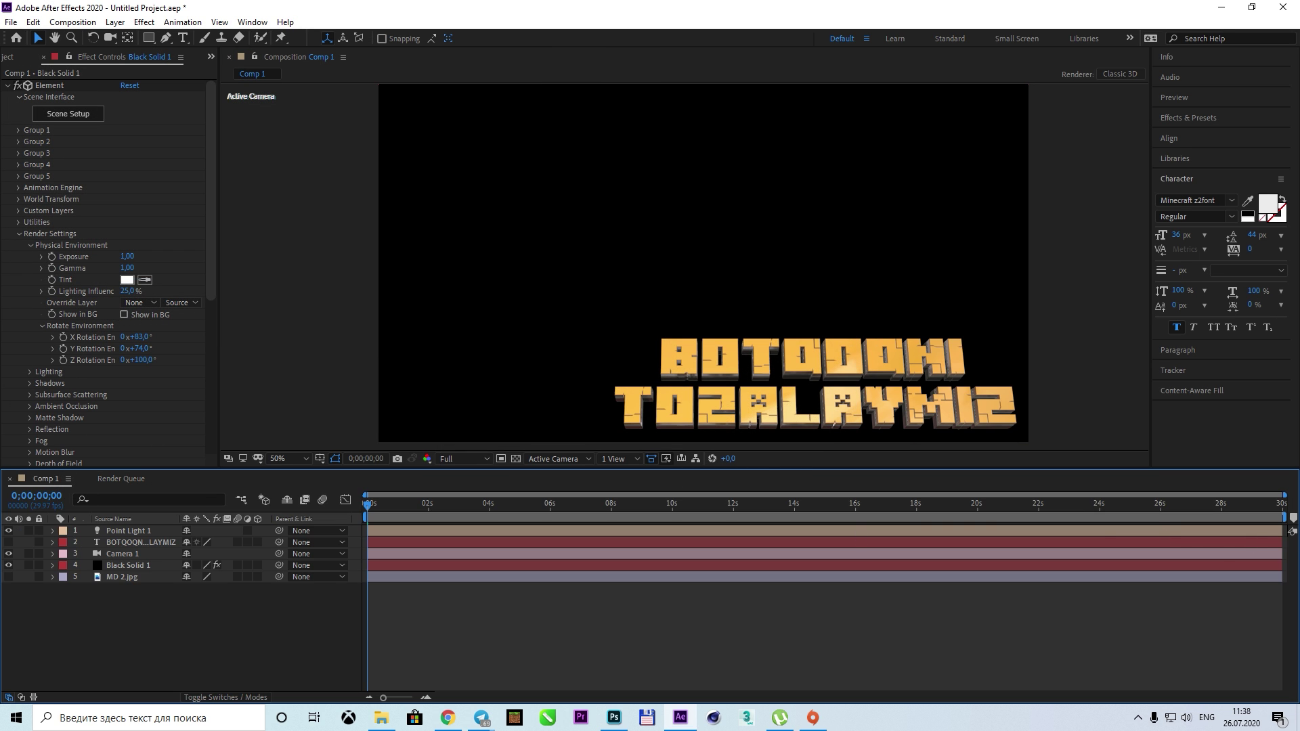
{"action": "left_click_drag", "start_coordinate": [1285, 497], "coordinate": [450, 497]}
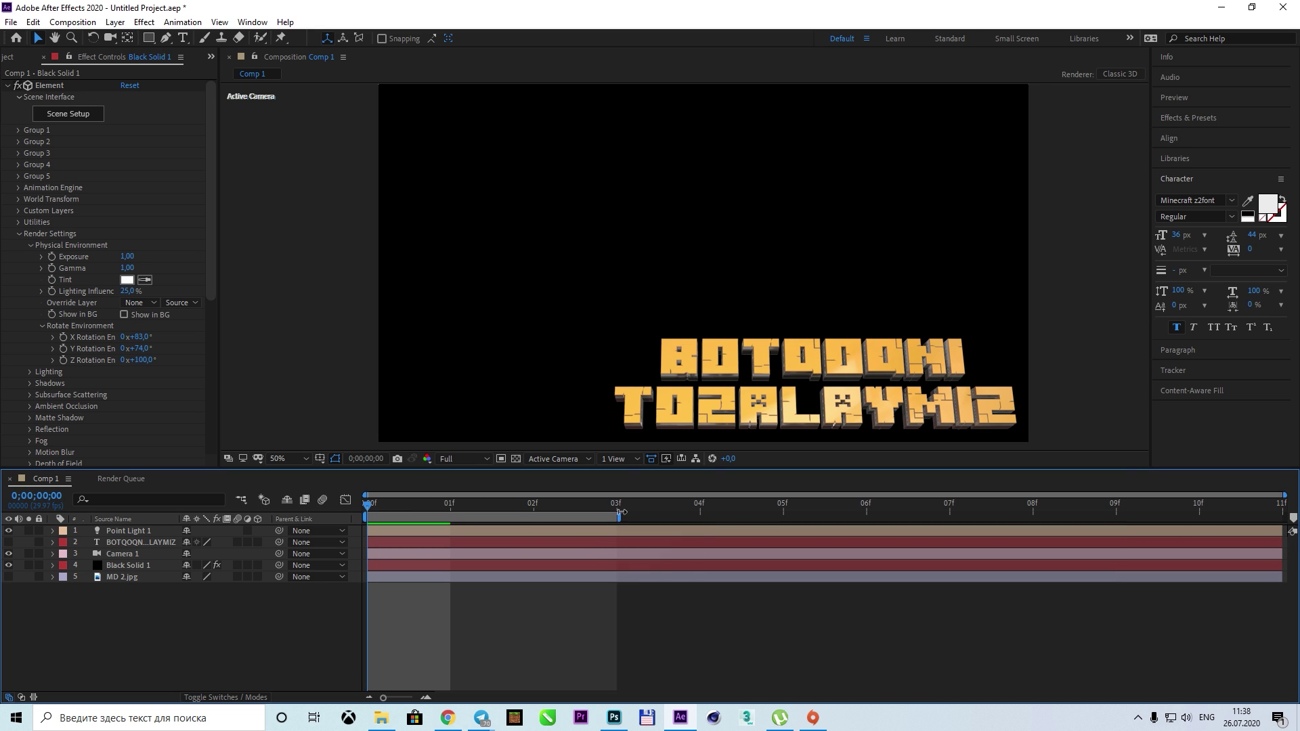
{"action": "right_click", "coordinate": [433, 496]}
{"action": "left_click", "coordinate": [479, 551]}
Render the JPEG frames and save the project as MD
{"action": "key", "text": "ctrl+alt+0"}
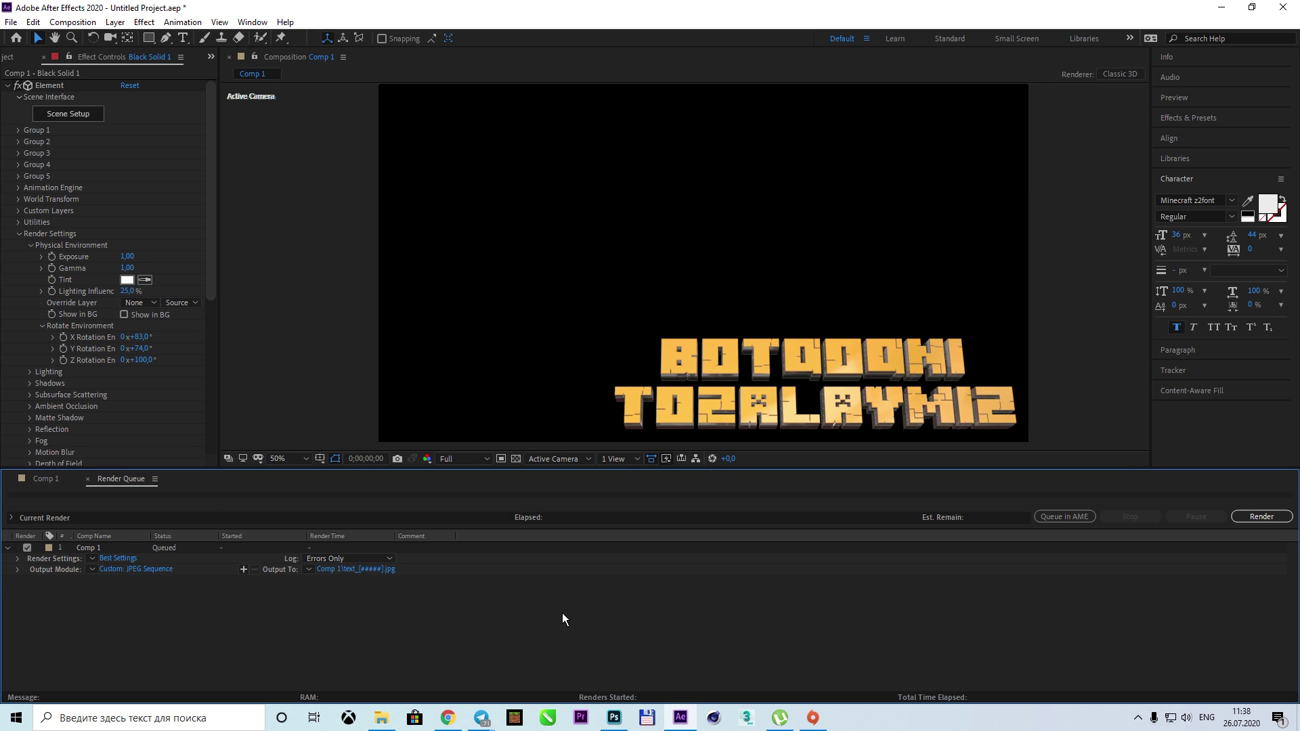
{"action": "left_click", "coordinate": [1261, 517]}
{"action": "left_click", "coordinate": [604, 377]}
{"action": "type", "text": "MD"}
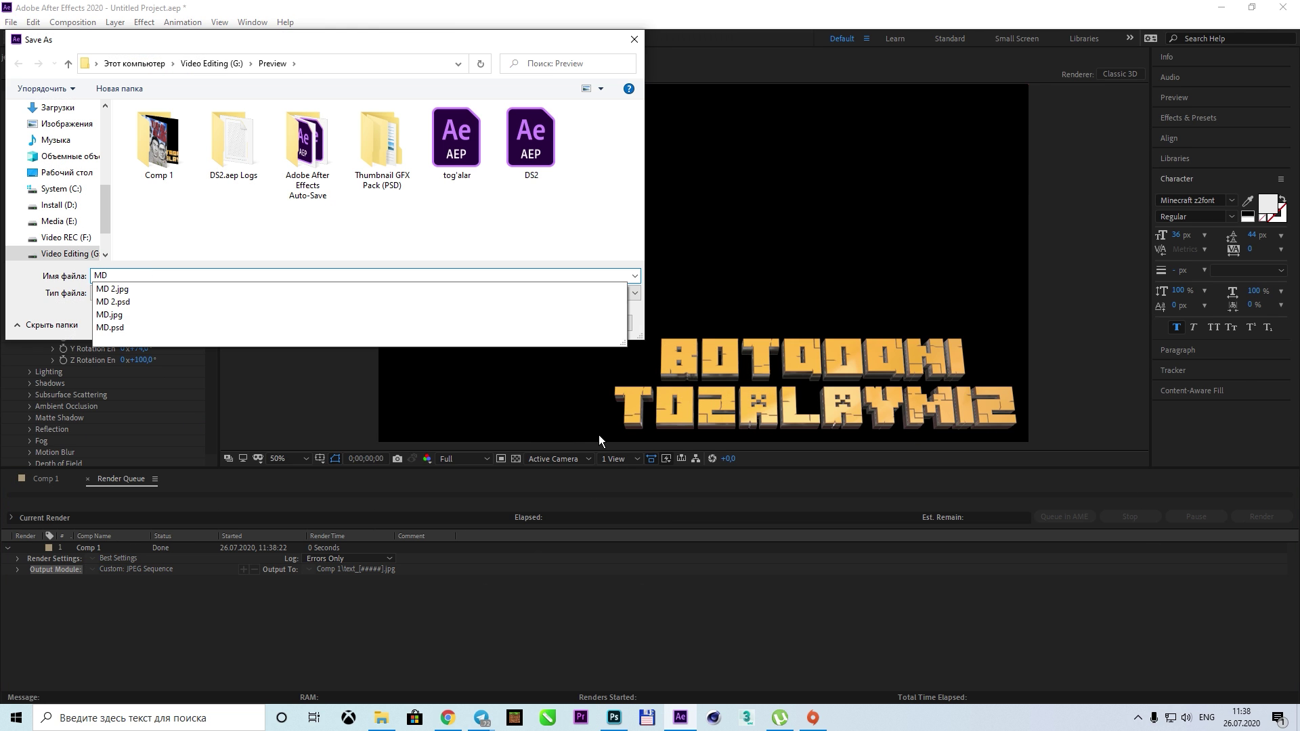
{"action": "key", "text": "Return"}
Place text_00000 from the Rendered > Comp 1 folder into the MD 2 thumbnail
{"action": "left_click", "coordinate": [609, 722]}
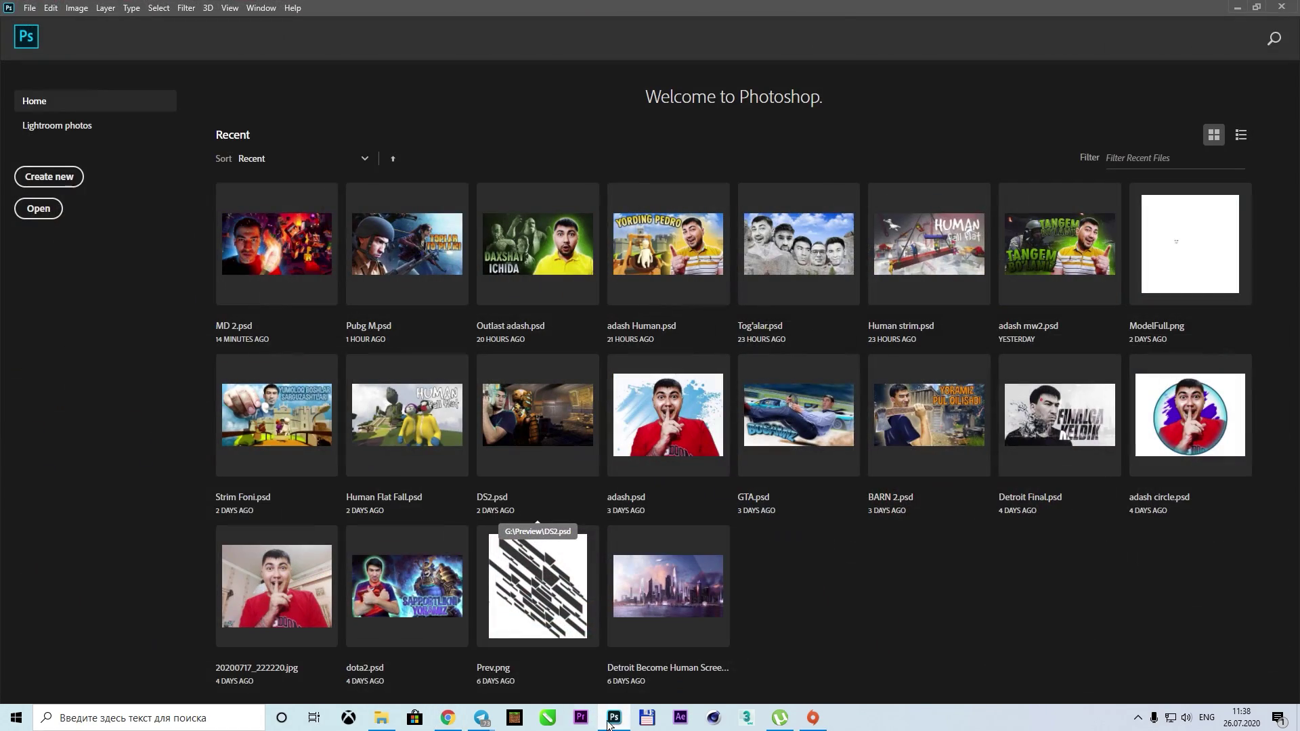
{"action": "left_click", "coordinate": [277, 244]}
{"action": "left_click", "coordinate": [381, 718]}
{"action": "left_click", "coordinate": [376, 331]}
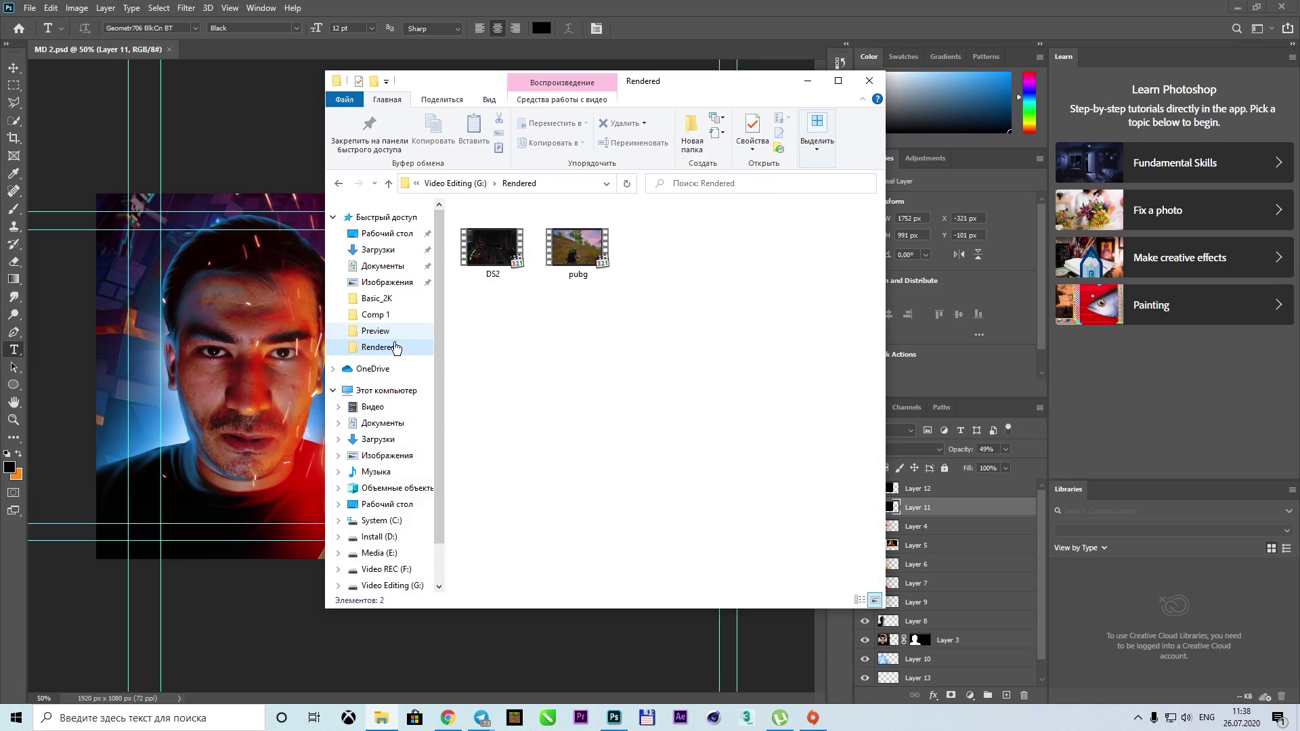
{"action": "left_click", "coordinate": [375, 330]}
{"action": "left_click_drag", "start_coordinate": [597, 328], "coordinate": [257, 264]}
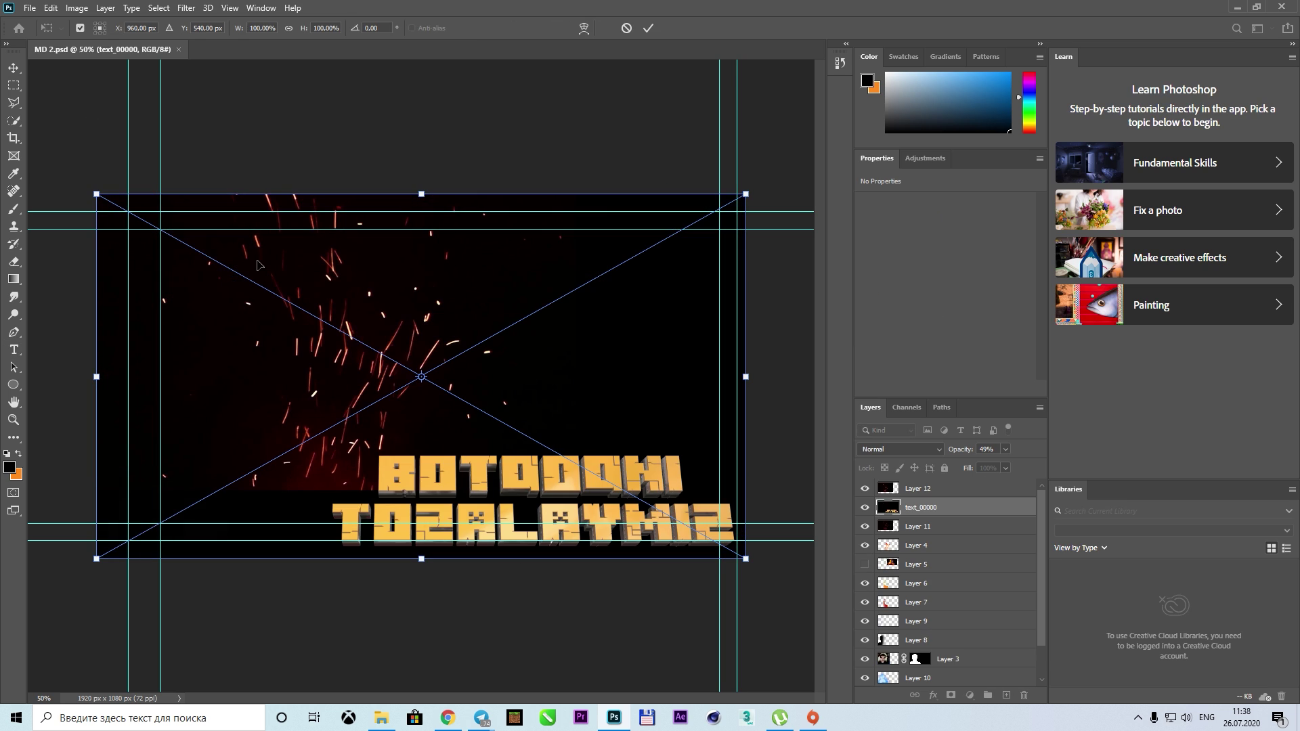
{"action": "key", "text": "Return"}
Try other blend modes on the title layer, then leave it Normal at full opacity
{"action": "key", "text": "0"}
{"action": "left_click", "coordinate": [901, 449]}
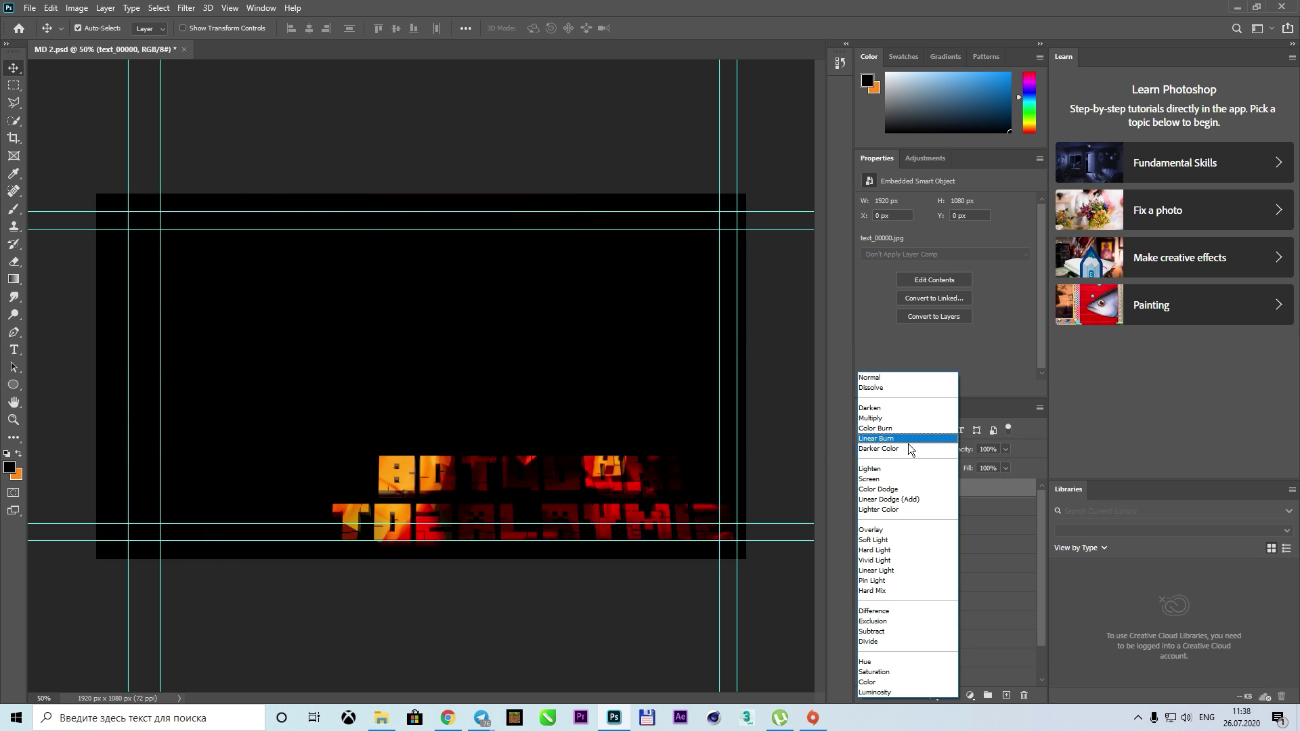
{"action": "left_click", "coordinate": [888, 500]}
{"action": "key", "text": "Down"}
{"action": "key", "text": "Down"}
{"action": "key", "text": "Down"}
{"action": "key", "text": "Down"}
{"action": "key", "text": "Down"}
{"action": "key", "text": "Down"}
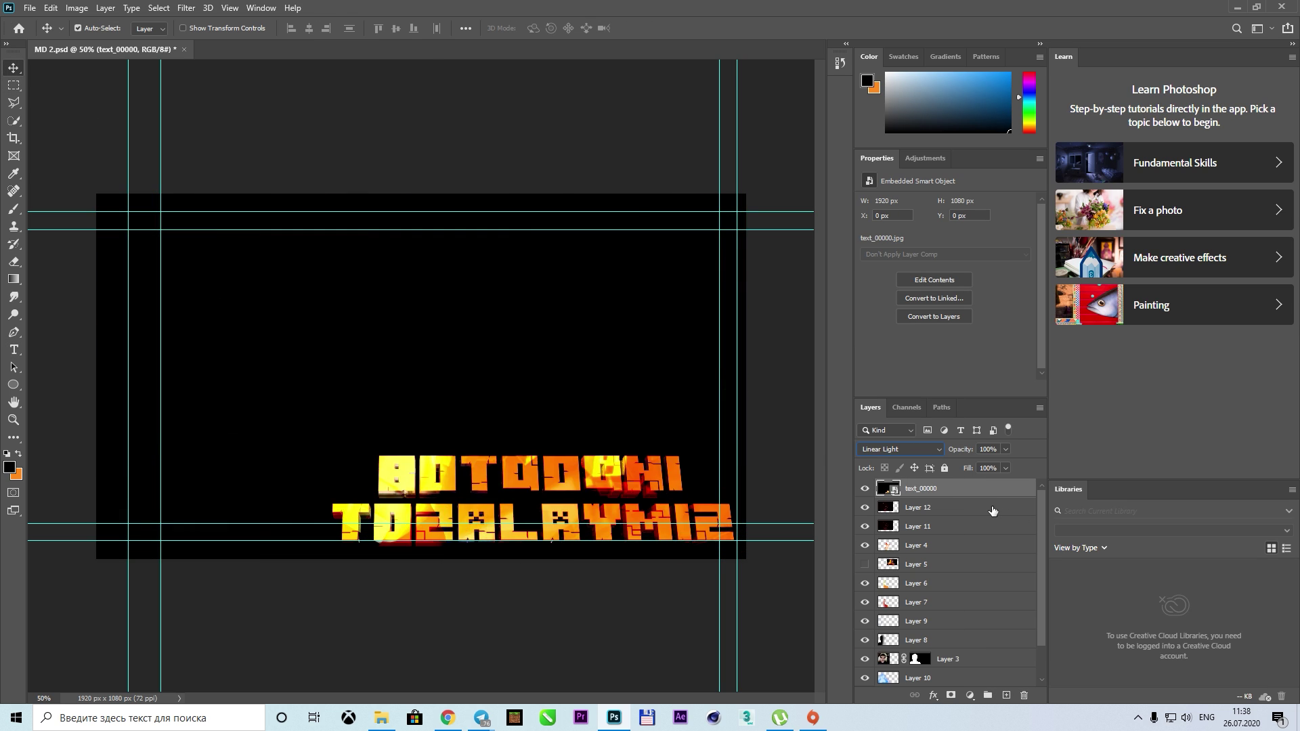
{"action": "key", "text": "Down"}
{"action": "key", "text": "Down"}
{"action": "key", "text": "Down"}
{"action": "key", "text": "Down"}
{"action": "key", "text": "Down"}
{"action": "key", "text": "Down"}
{"action": "left_click", "coordinate": [901, 449]}
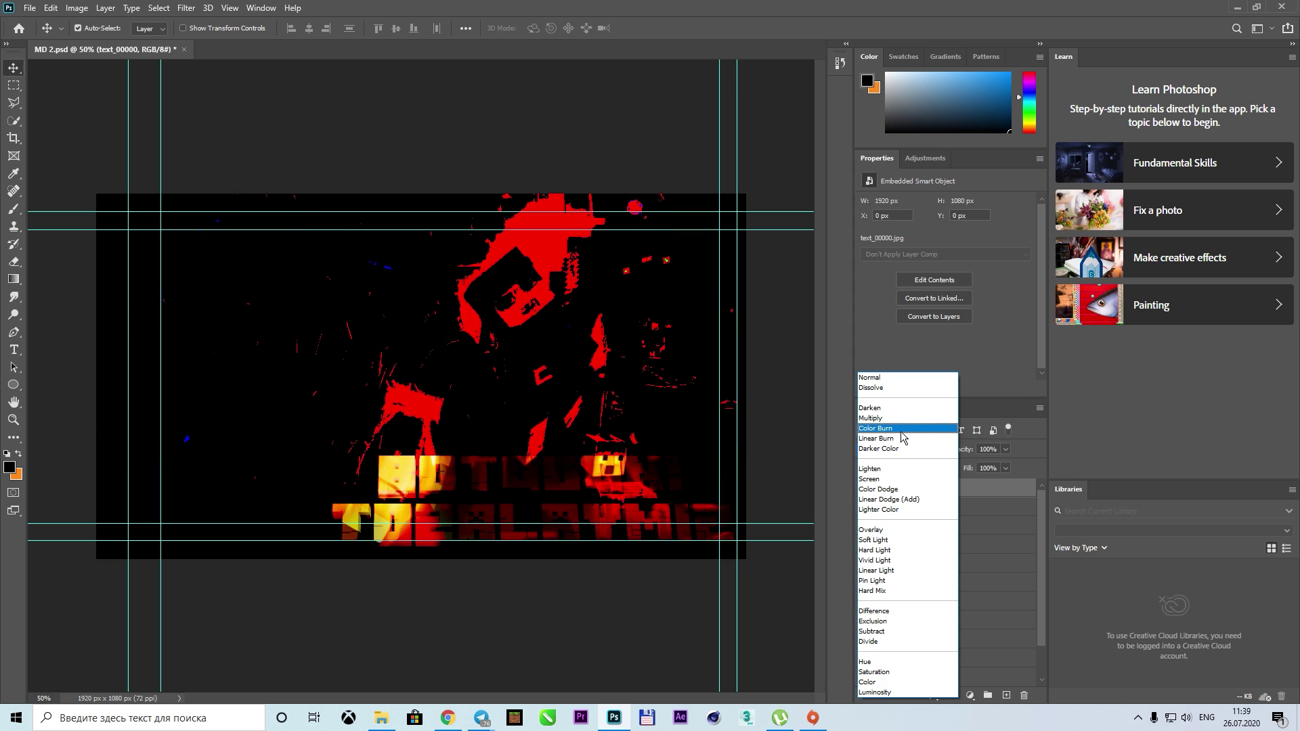
{"action": "left_click", "coordinate": [874, 378]}
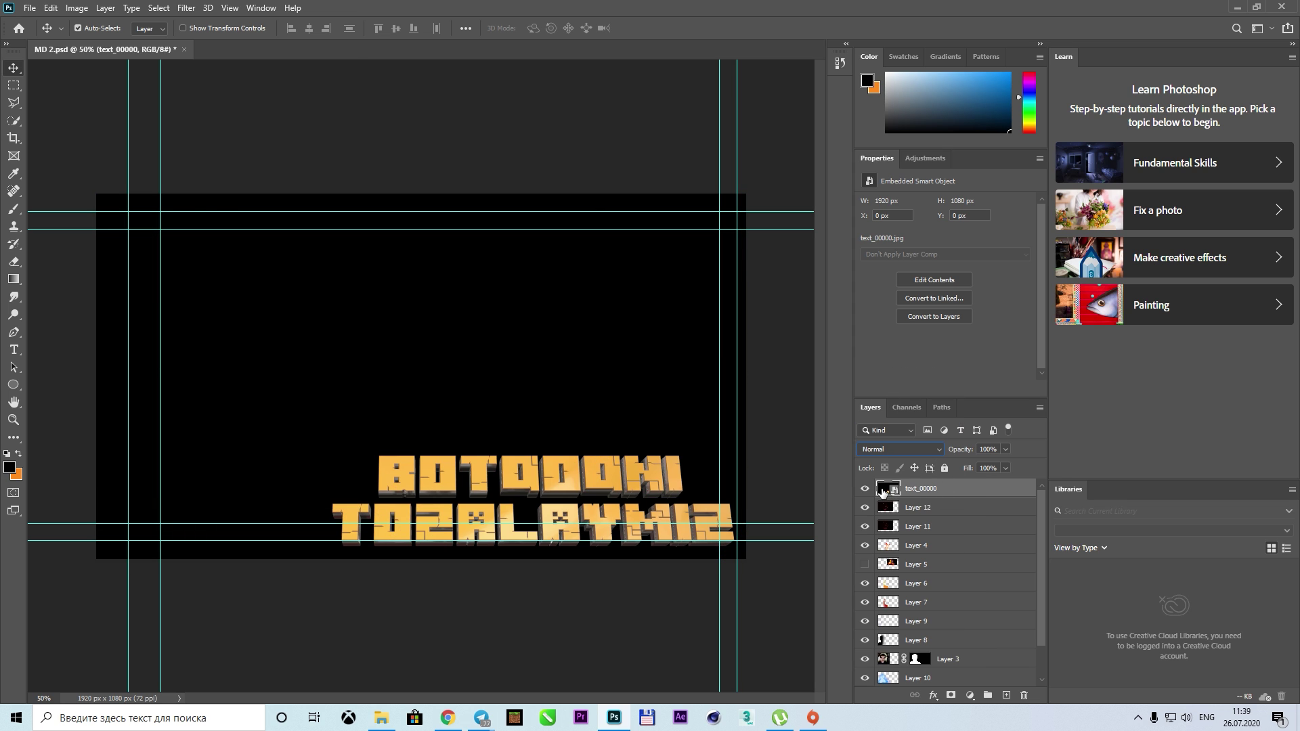
Quick-select the black background, invert the selection and add a layer mask to the title
{"action": "key", "text": "w"}
{"action": "left_click_drag", "start_coordinate": [469, 356], "coordinate": [380, 288]}
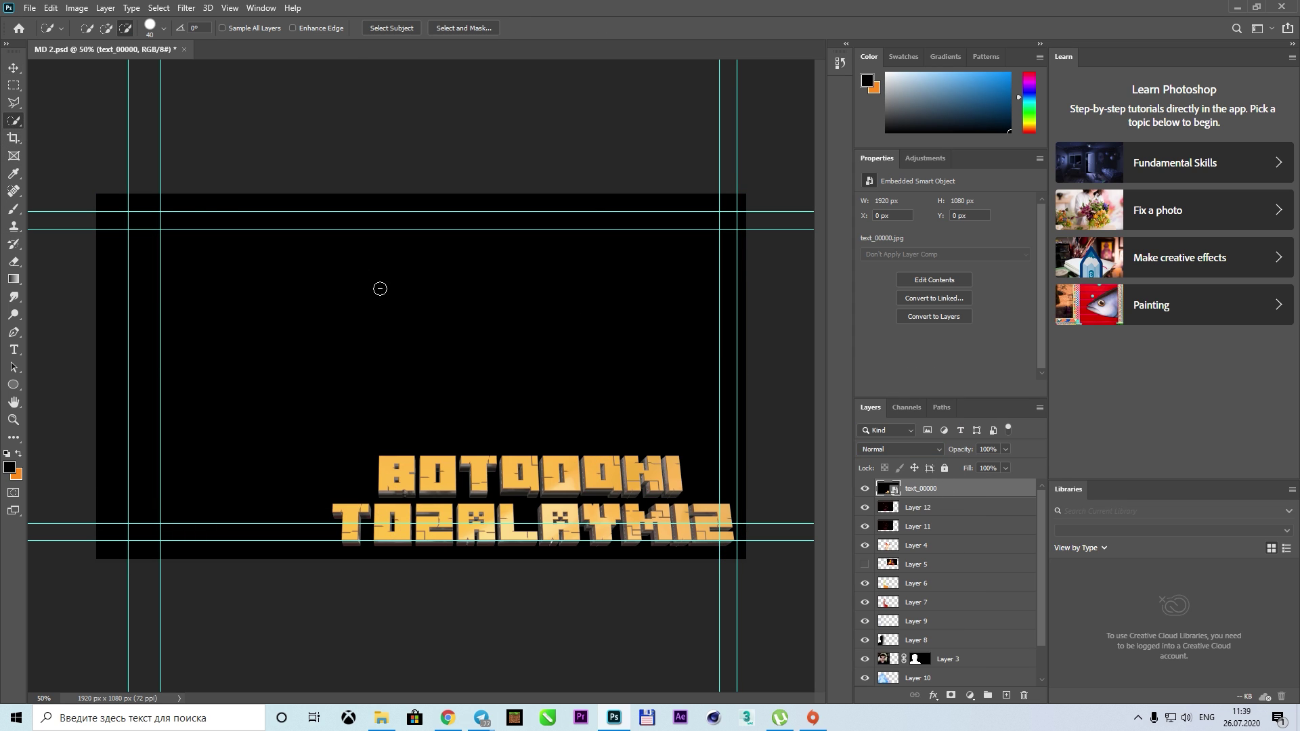
{"action": "left_click", "coordinate": [346, 294]}
{"action": "left_click", "coordinate": [159, 7]}
{"action": "left_click", "coordinate": [169, 60]}
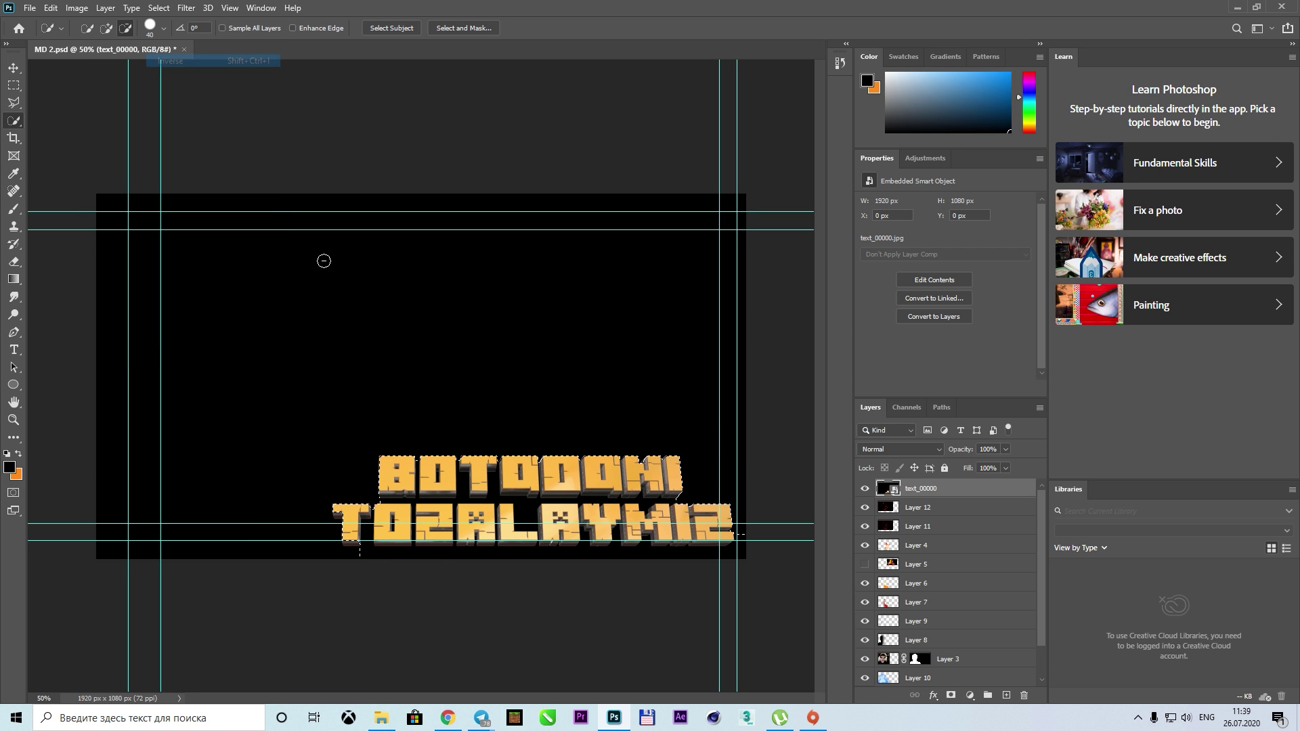
{"action": "left_click", "coordinate": [955, 698]}
Paint the title mask with a smaller brush to reveal a black border around the lettering
{"action": "scroll", "coordinate": [620, 509], "scroll_direction": "up", "scroll_amount": 5}
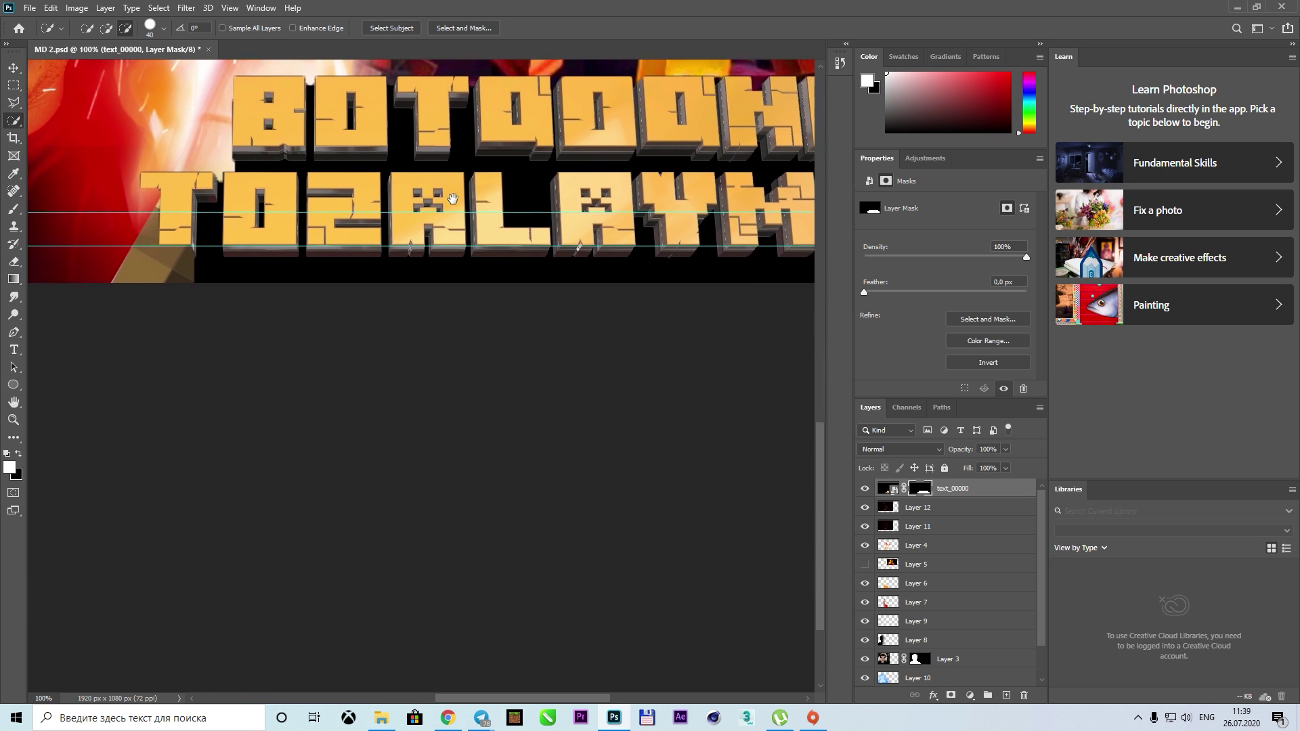
{"action": "key", "text": "b"}
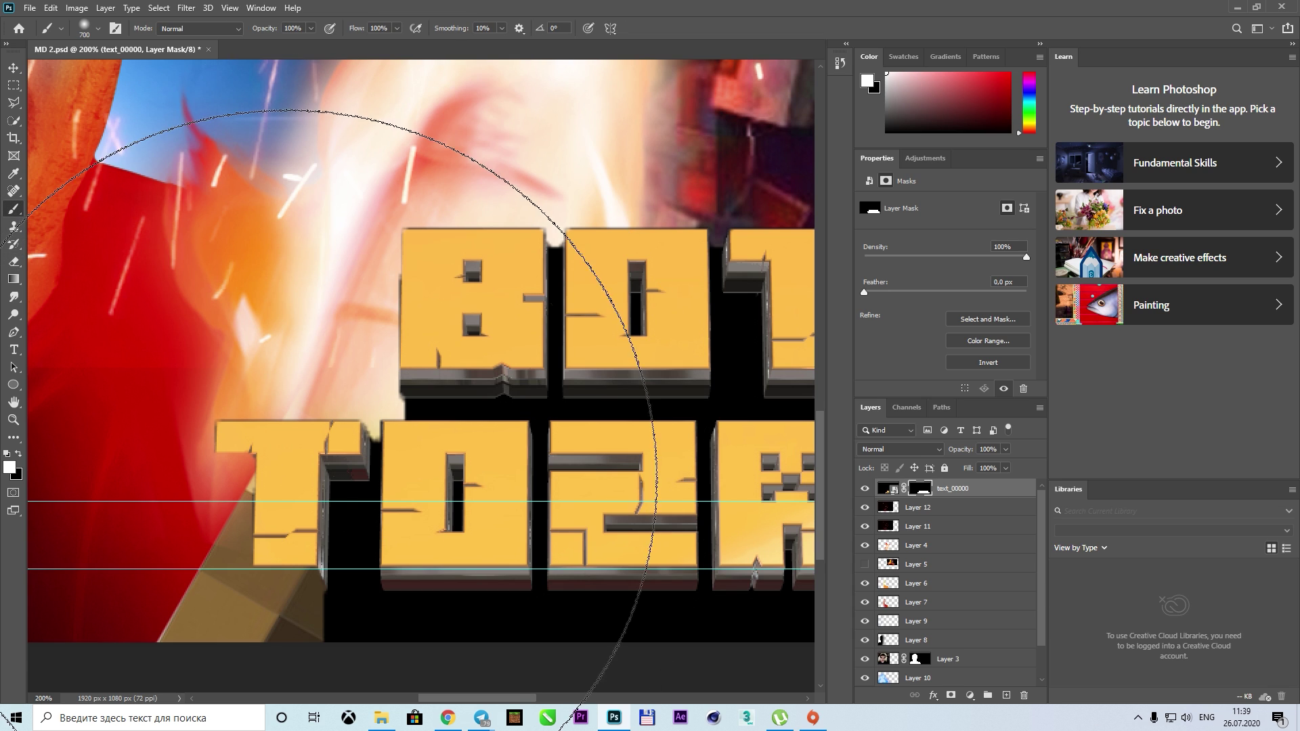
{"action": "key", "text": "bracketleft"}
{"action": "key", "text": "bracketleft"}
{"action": "key", "text": "bracketleft"}
{"action": "right_click", "coordinate": [279, 582]}
{"action": "left_click_drag", "start_coordinate": [146, 542], "coordinate": [400, 223]}
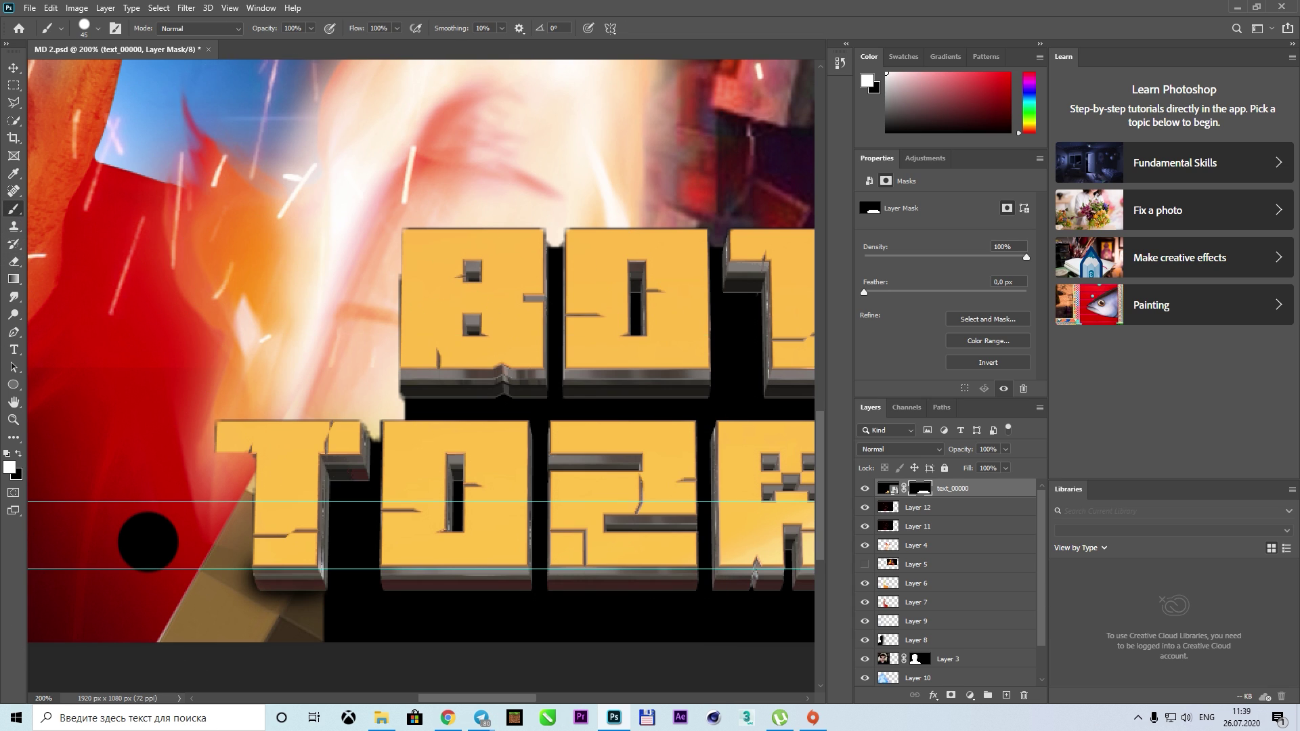
{"action": "left_click_drag", "start_coordinate": [754, 572], "coordinate": [81, 643]}
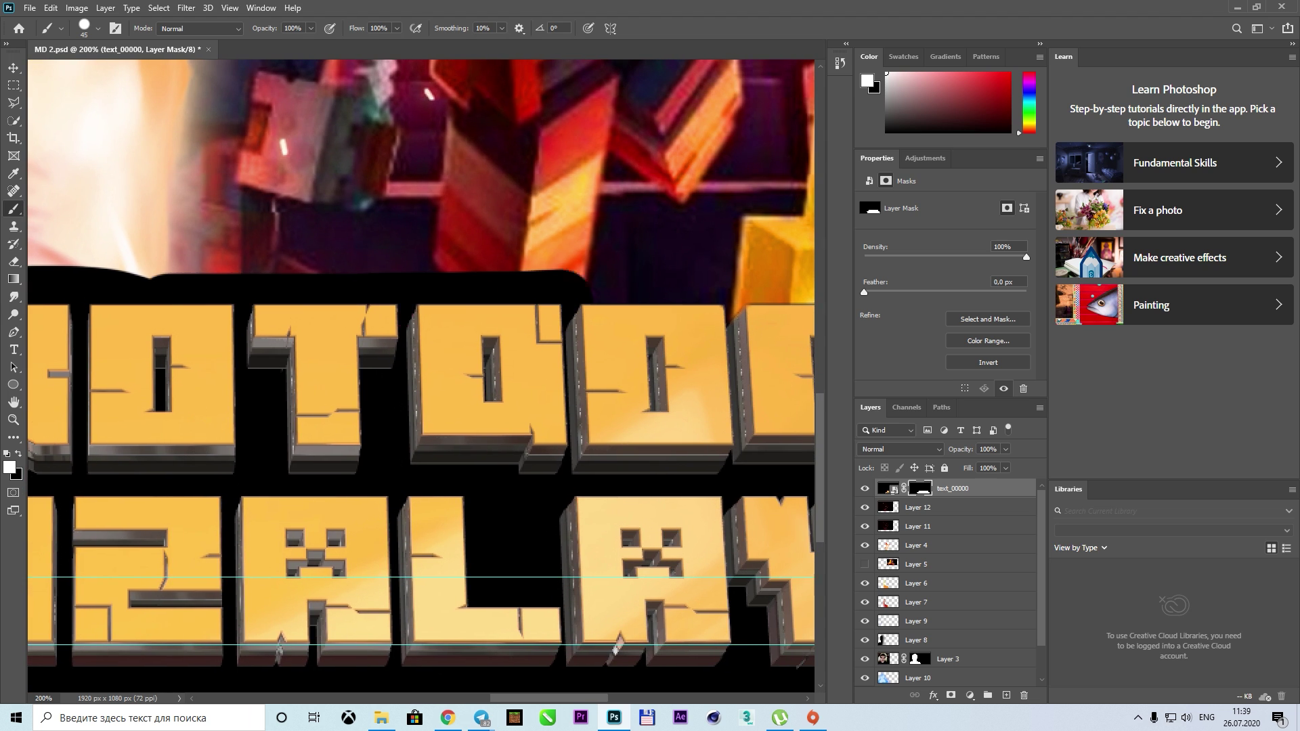
Erase excess black border left of the T, at the right end, and between title rows
{"action": "scroll", "coordinate": [377, 383], "scroll_direction": "down", "scroll_amount": 3}
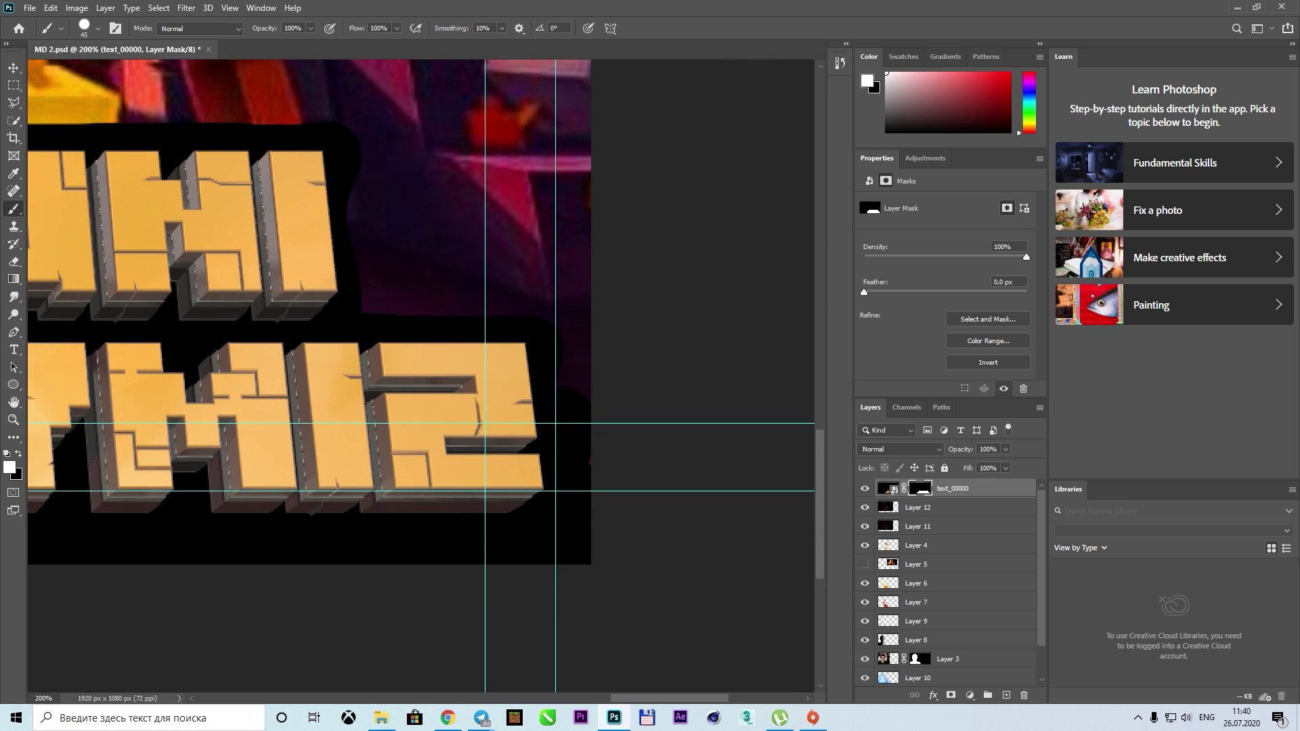
{"action": "scroll", "coordinate": [679, 604], "scroll_direction": "left", "scroll_amount": 10}
{"action": "left_click", "coordinate": [14, 262]}
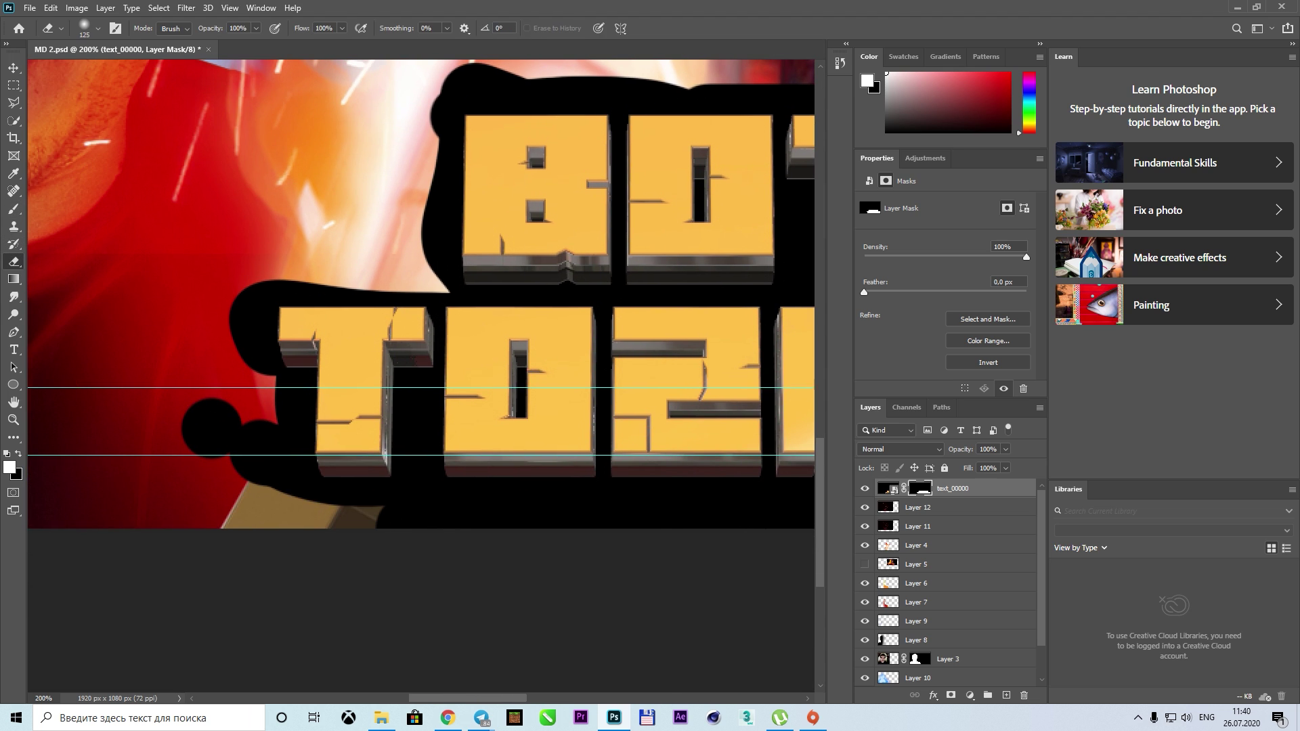
{"action": "right_click", "coordinate": [230, 335]}
{"action": "mouse_move", "coordinate": [193, 406]}
{"action": "left_mouse_down"}
{"action": "mouse_move", "coordinate": [210, 454]}
{"action": "mouse_move", "coordinate": [257, 481]}
{"action": "mouse_move", "coordinate": [298, 386]}
{"action": "mouse_move", "coordinate": [315, 498]}
{"action": "mouse_move", "coordinate": [582, 518]}
{"action": "mouse_move", "coordinate": [352, 508]}
{"action": "left_mouse_up"}
{"action": "mouse_move", "coordinate": [675, 485]}
{"action": "left_mouse_down"}
{"action": "mouse_move", "coordinate": [465, 605]}
{"action": "mouse_move", "coordinate": [451, 570]}
{"action": "mouse_move", "coordinate": [451, 588]}
{"action": "left_mouse_up"}
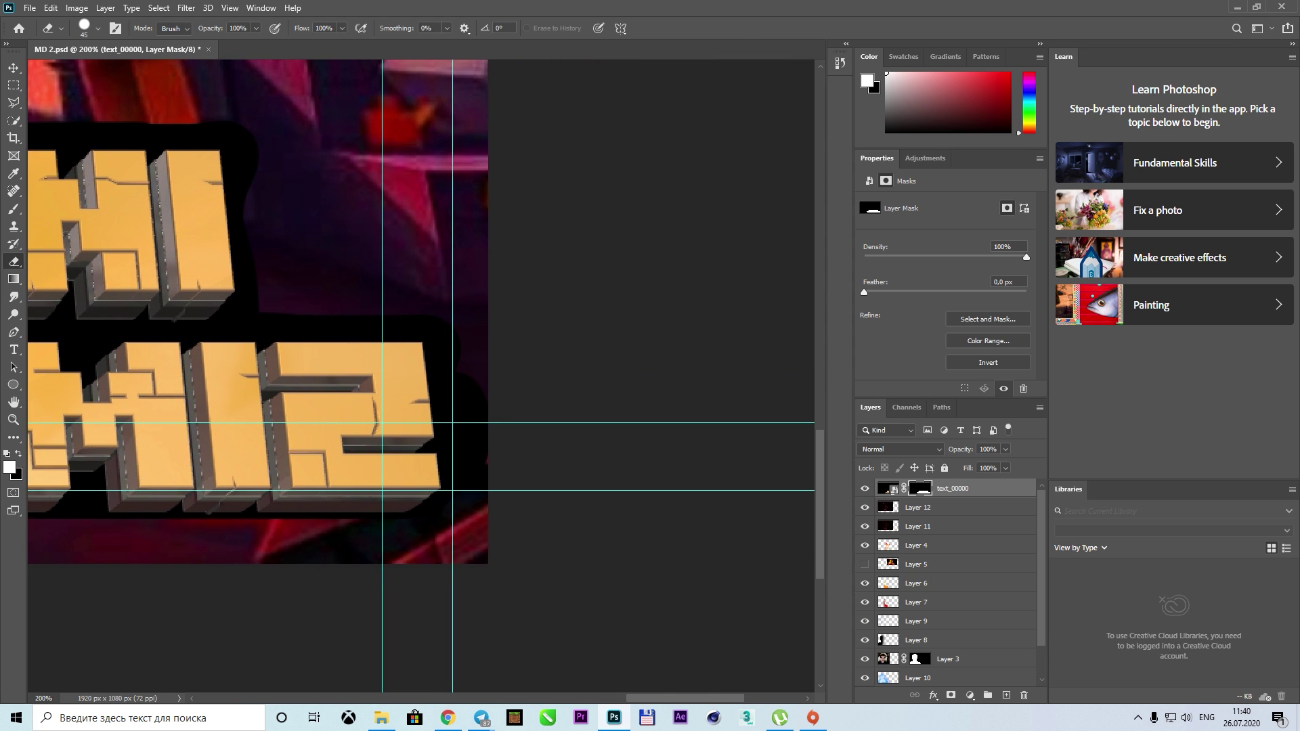
{"action": "mouse_move", "coordinate": [468, 380]}
{"action": "left_mouse_down"}
{"action": "mouse_move", "coordinate": [467, 481]}
{"action": "mouse_move", "coordinate": [573, 628]}
{"action": "left_mouse_up"}
{"action": "left_click_drag", "start_coordinate": [399, 433], "coordinate": [359, 475]}
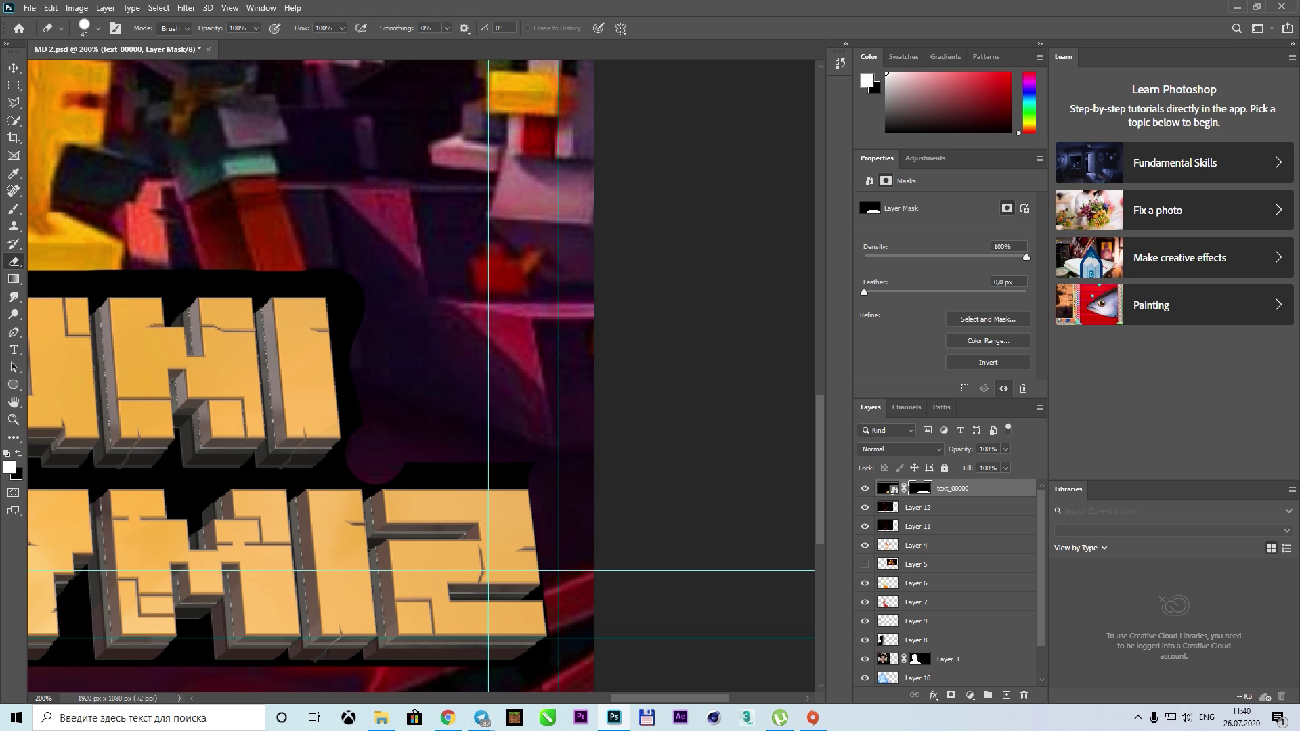
{"action": "left_click_drag", "start_coordinate": [528, 474], "coordinate": [380, 474]}
{"action": "left_click_drag", "start_coordinate": [41, 301], "coordinate": [420, 389]}
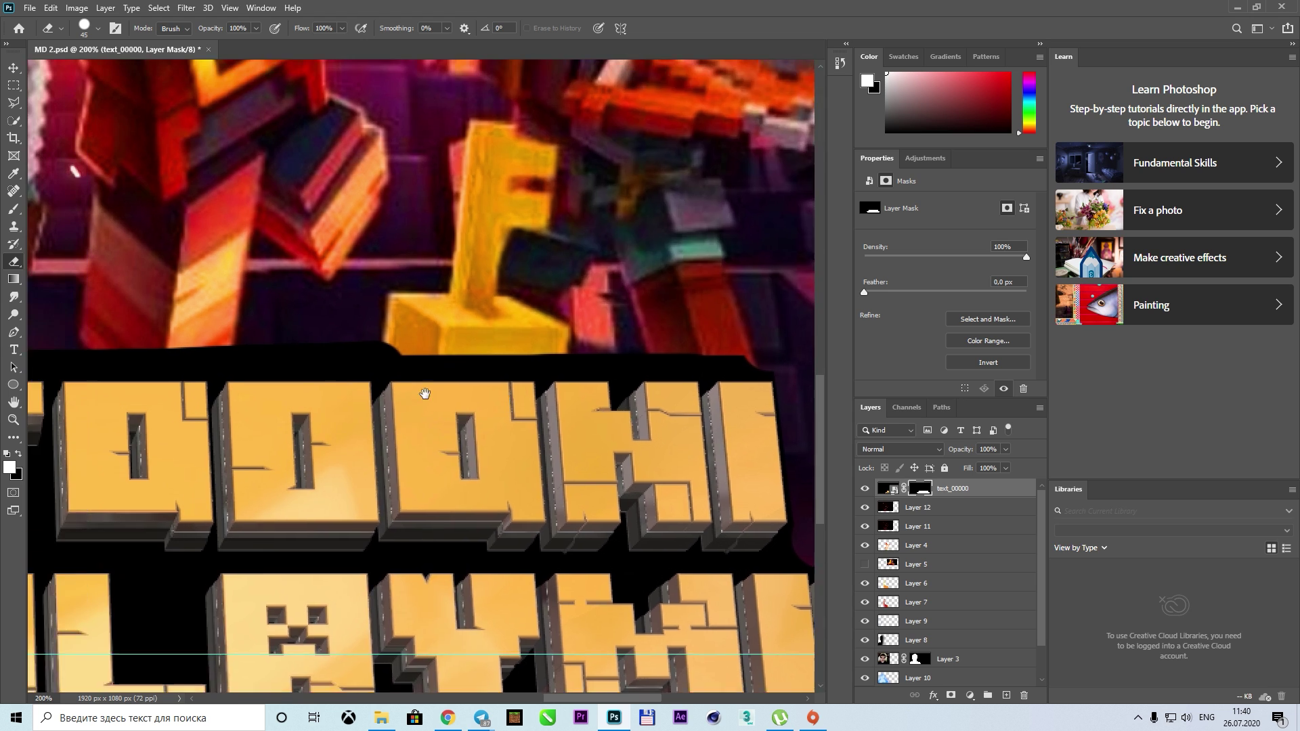
{"action": "mouse_move", "coordinate": [102, 380]}
{"action": "left_mouse_down"}
{"action": "mouse_move", "coordinate": [575, 399]}
{"action": "mouse_move", "coordinate": [540, 362]}
{"action": "left_mouse_up"}
{"action": "mouse_move", "coordinate": [390, 369]}
{"action": "left_mouse_down"}
{"action": "mouse_move", "coordinate": [389, 535]}
{"action": "mouse_move", "coordinate": [203, 535]}
{"action": "mouse_move", "coordinate": [223, 627]}
{"action": "left_mouse_up"}
Touch up the mask along the T's left edge and clear the selection
{"action": "scroll", "coordinate": [275, 551], "scroll_direction": "down", "scroll_amount": 5}
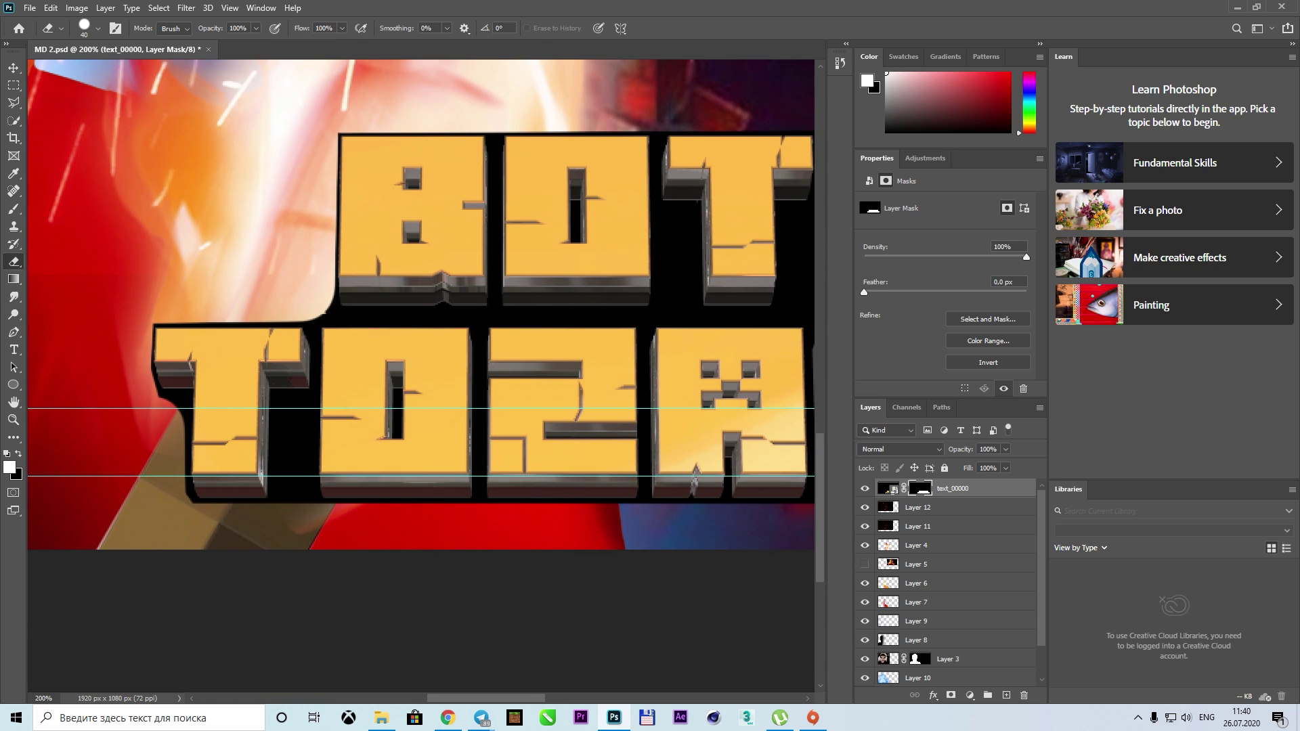
{"action": "left_click", "coordinate": [310, 398], "text": "shift"}
{"action": "left_click", "coordinate": [310, 481], "text": "shift"}
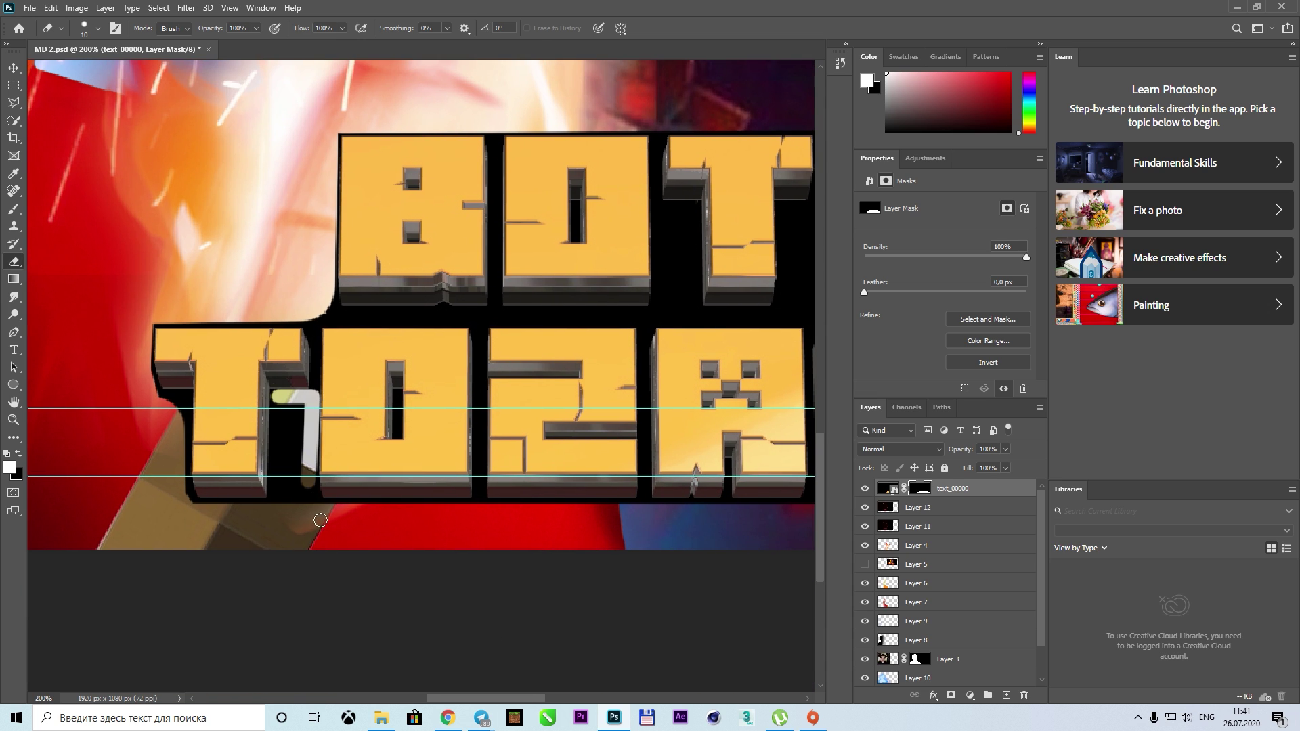
{"action": "left_click_drag", "start_coordinate": [285, 421], "coordinate": [299, 422]}
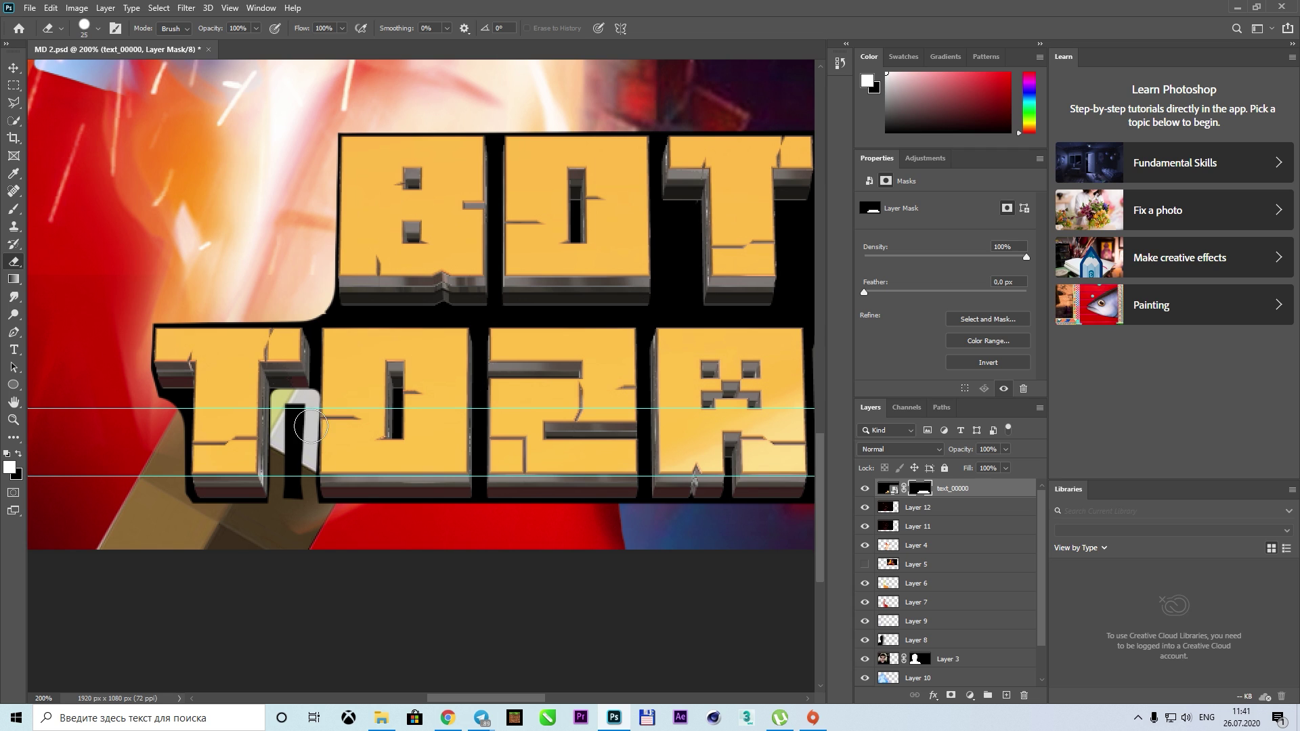
{"action": "scroll", "coordinate": [500, 450], "scroll_direction": "right", "scroll_amount": 5}
{"action": "scroll", "coordinate": [477, 365], "scroll_direction": "up", "scroll_amount": 4}
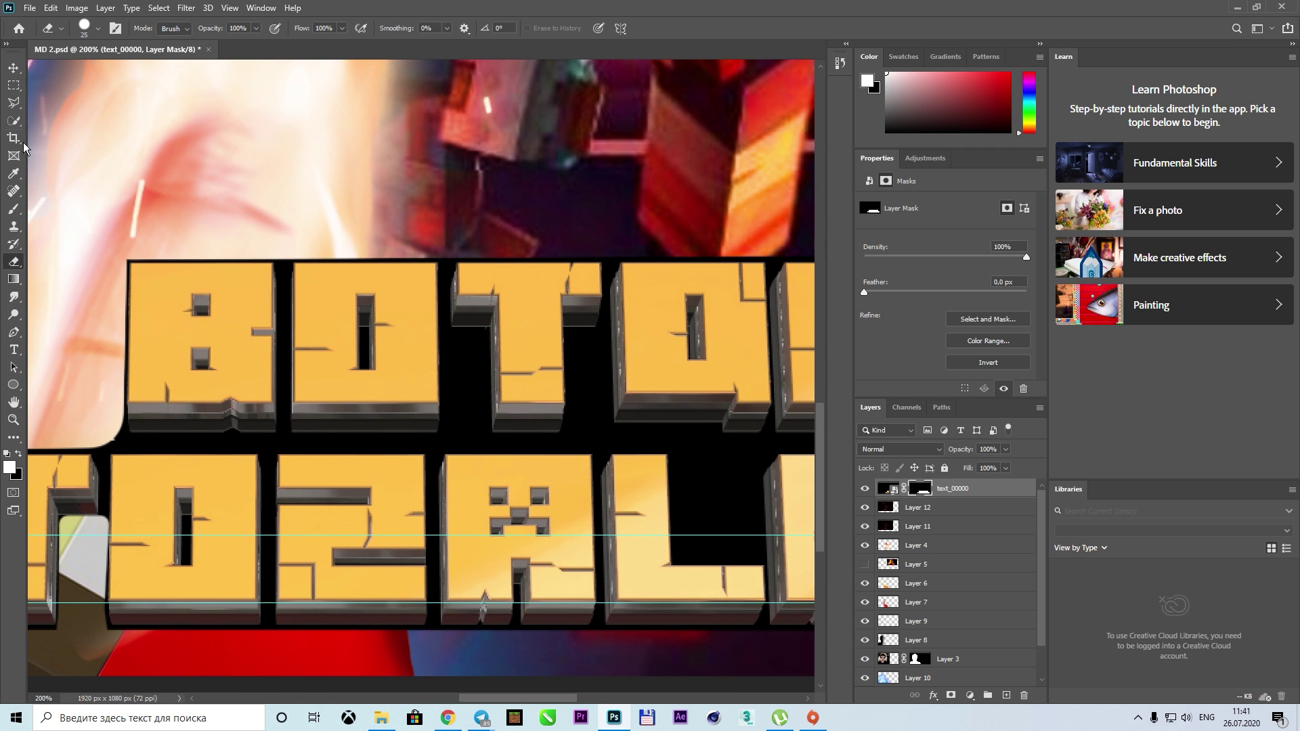
{"action": "left_click", "coordinate": [13, 120]}
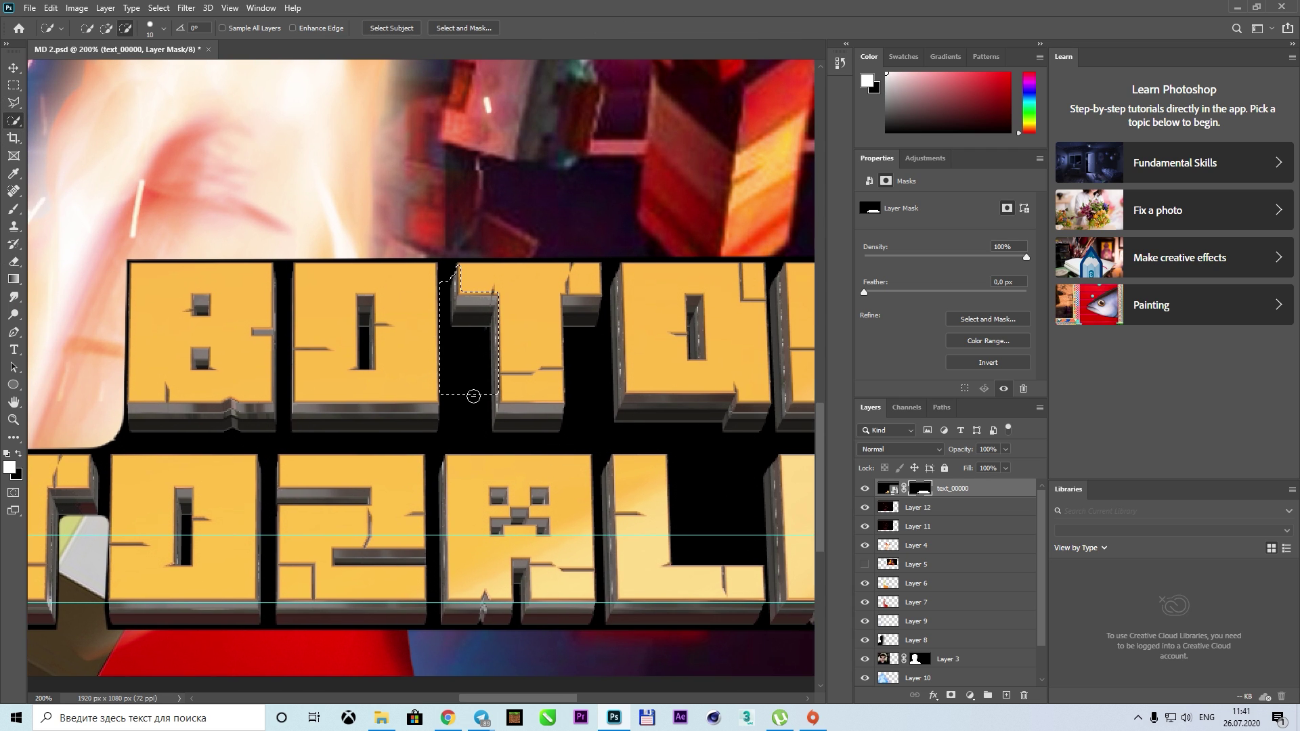
{"action": "key", "text": "ctrl+d"}
Zoom in and erase the black strip between the T and O
{"action": "left_click", "coordinate": [16, 263]}
{"action": "scroll", "coordinate": [447, 460], "scroll_direction": "up", "scroll_amount": 1}
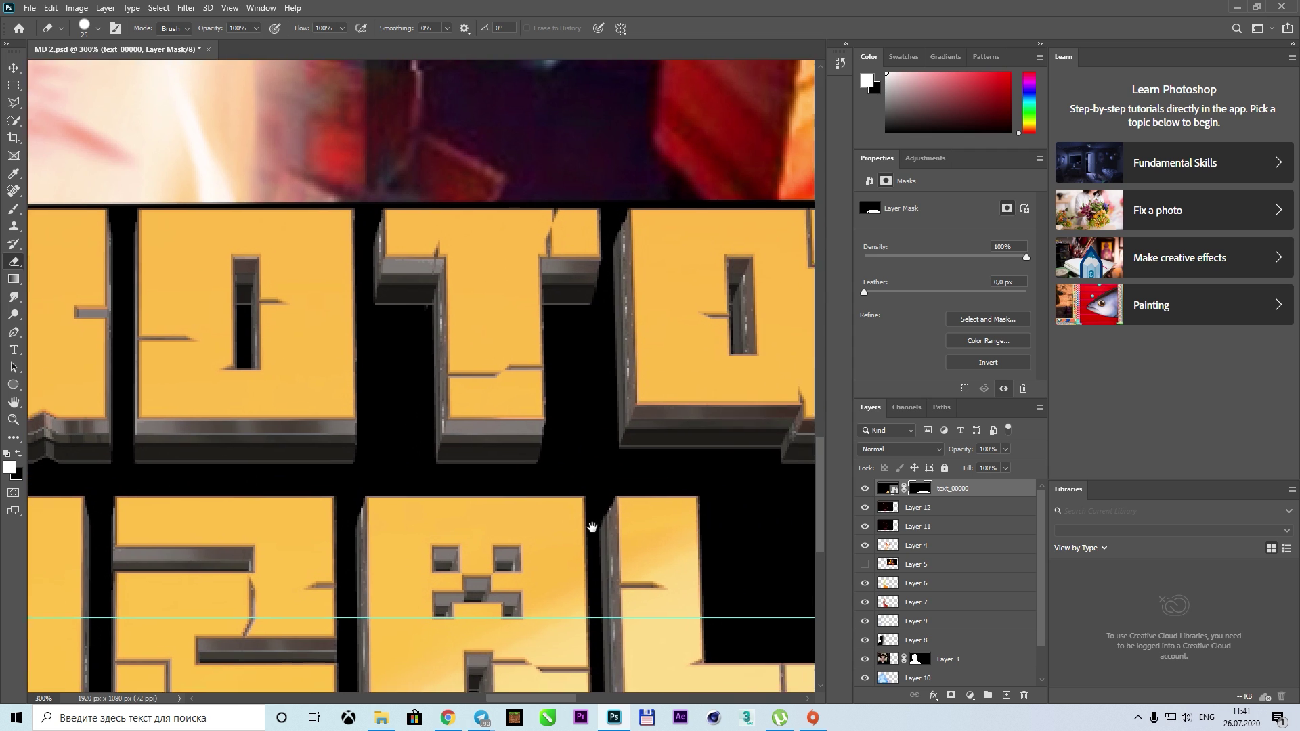
{"action": "left_click_drag", "start_coordinate": [618, 501], "coordinate": [473, 501]}
{"action": "scroll", "coordinate": [544, 330], "scroll_direction": "up", "scroll_amount": 1}
{"action": "scroll", "coordinate": [544, 330], "scroll_direction": "up", "scroll_amount": 1}
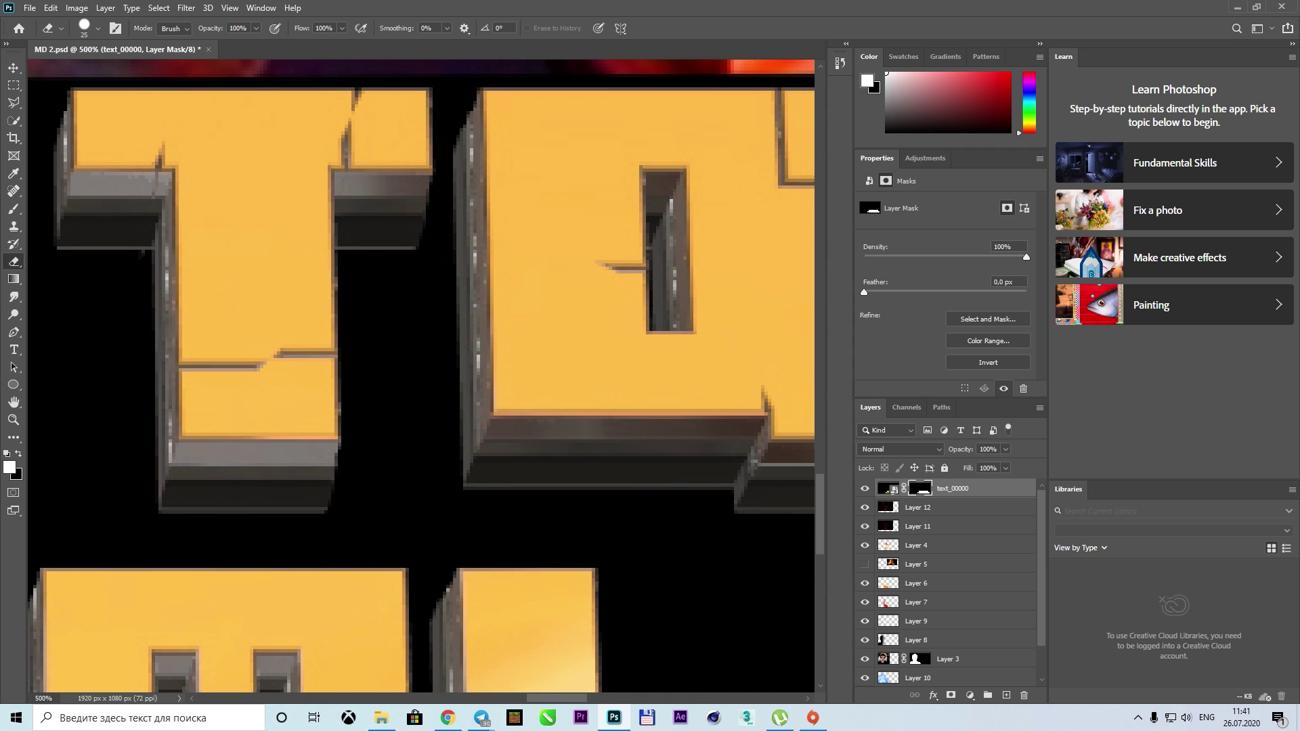
{"action": "left_click", "coordinate": [360, 276]}
{"action": "left_click", "coordinate": [455, 270], "text": "shift"}
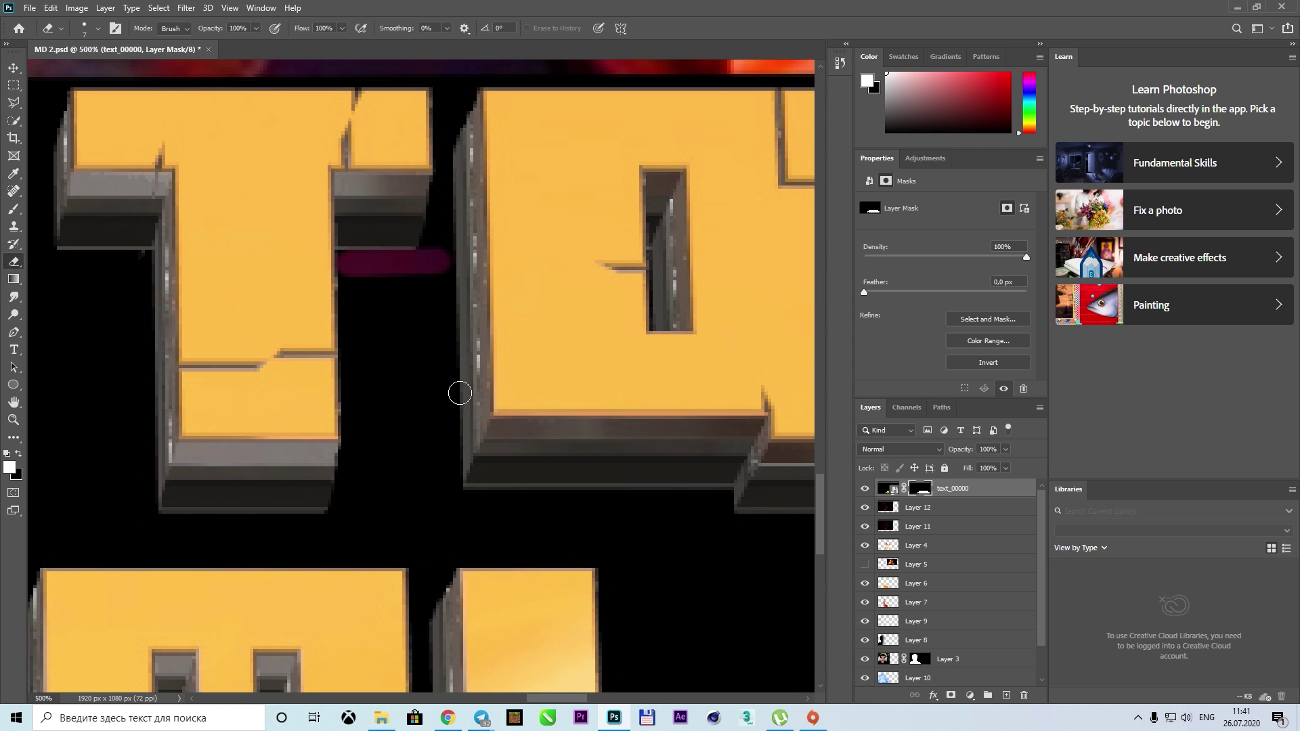
{"action": "left_click", "coordinate": [458, 505], "text": "shift"}
{"action": "scroll", "coordinate": [568, 406], "scroll_direction": "down", "scroll_amount": 1}
{"action": "scroll", "coordinate": [568, 406], "scroll_direction": "down", "scroll_amount": 2}
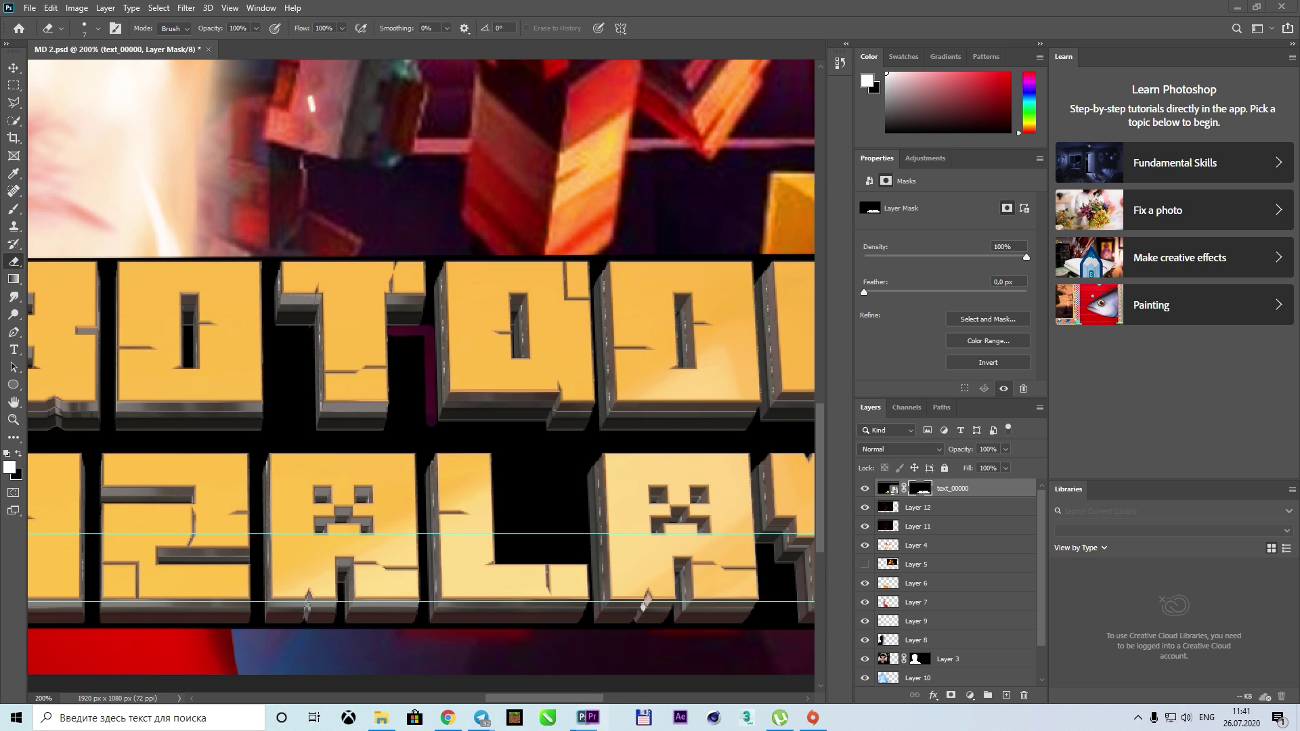
Switch briefly over to After Effects
{"action": "left_click", "coordinate": [680, 718]}
{"action": "left_click", "coordinate": [578, 12]}
{"action": "scroll", "coordinate": [474, 338], "scroll_direction": "down", "scroll_amount": 2}
Delete the text_00000 gold title layer from the thumbnail and return to Photoshop
{"action": "scroll", "coordinate": [474, 338], "scroll_direction": "down", "scroll_amount": 1}
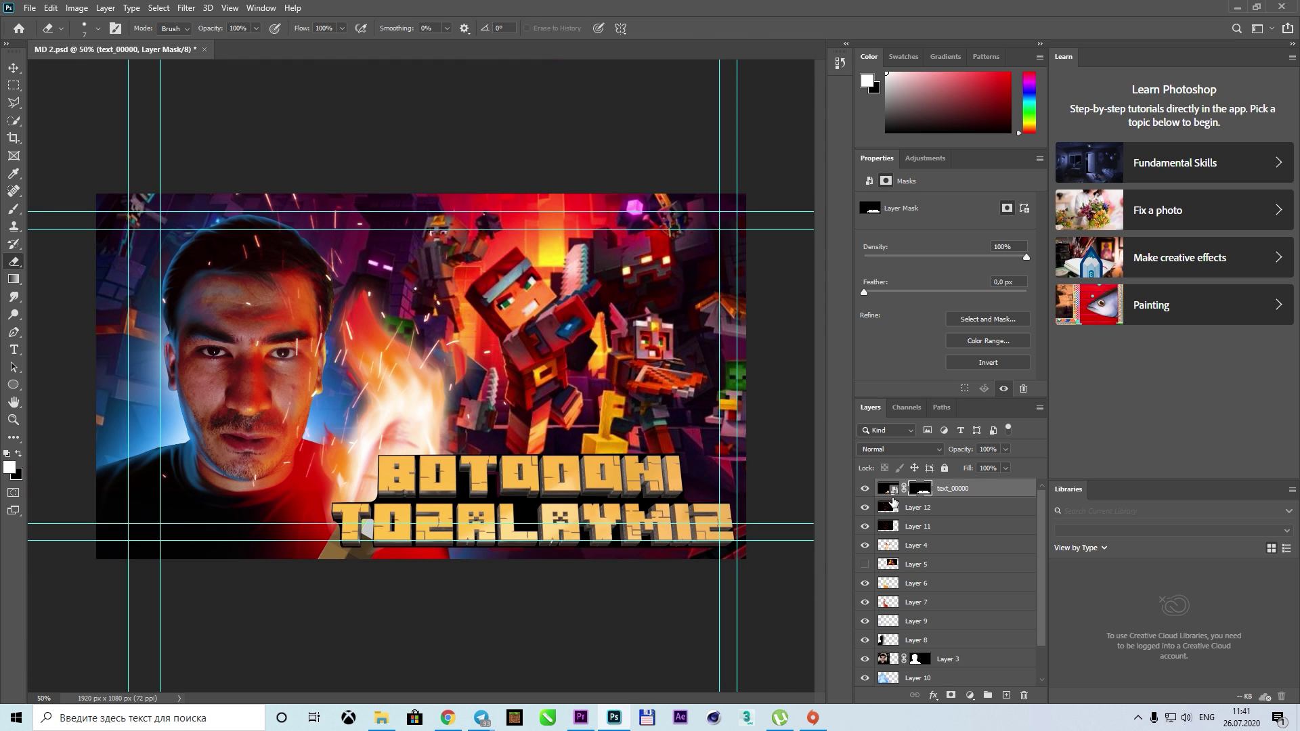
{"action": "key", "text": "Delete"}
{"action": "key", "text": "m"}
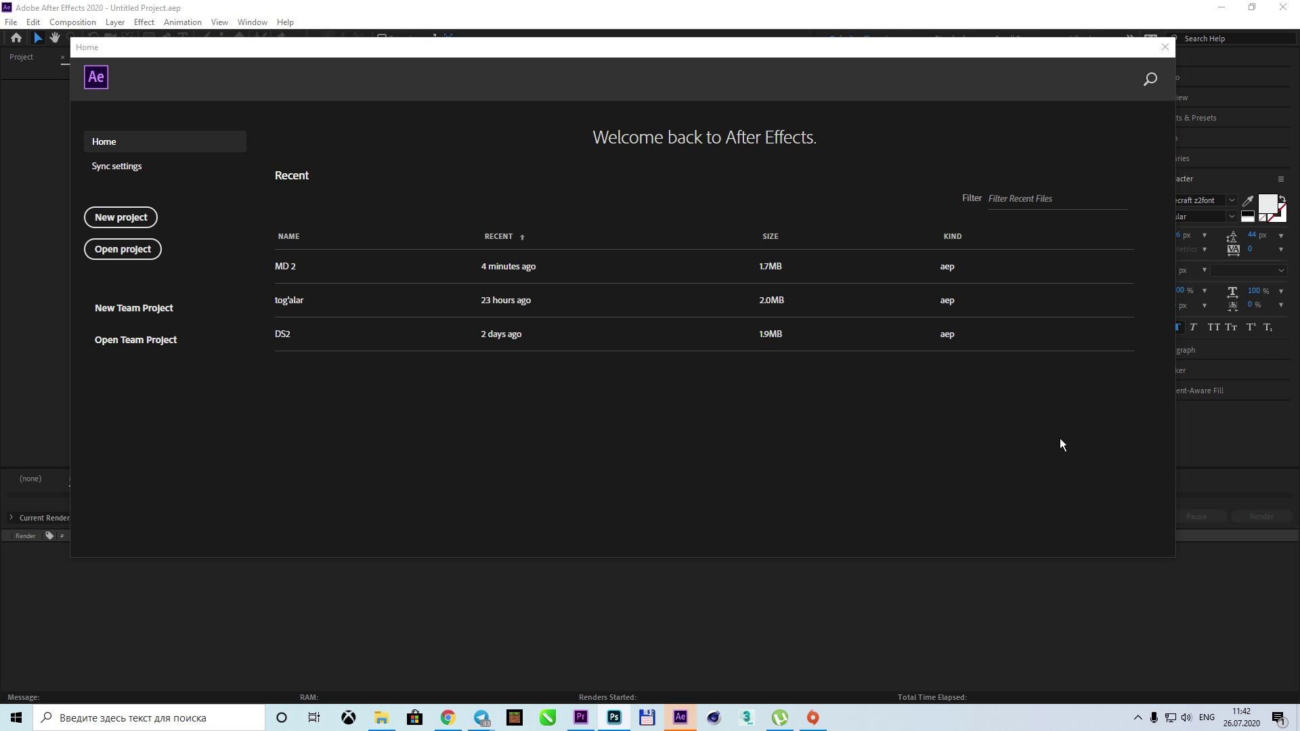
{"action": "key", "text": "alt+Tab"}
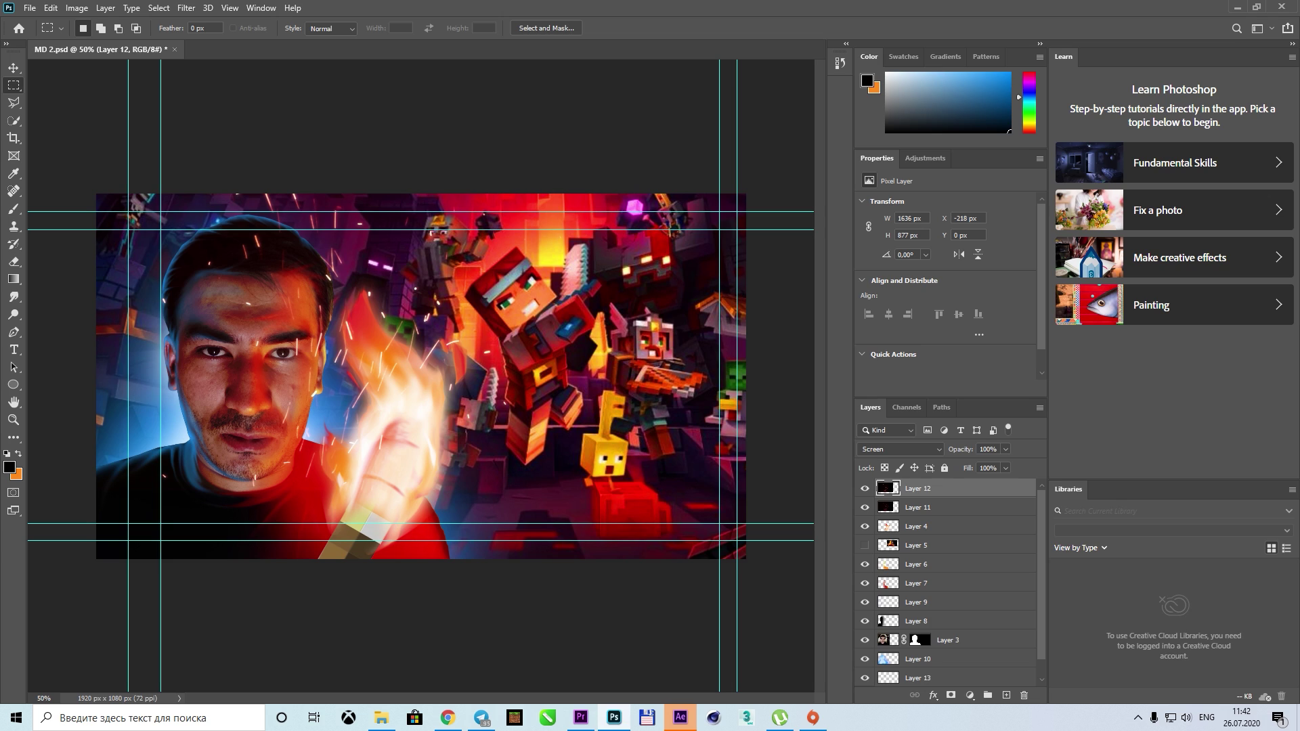
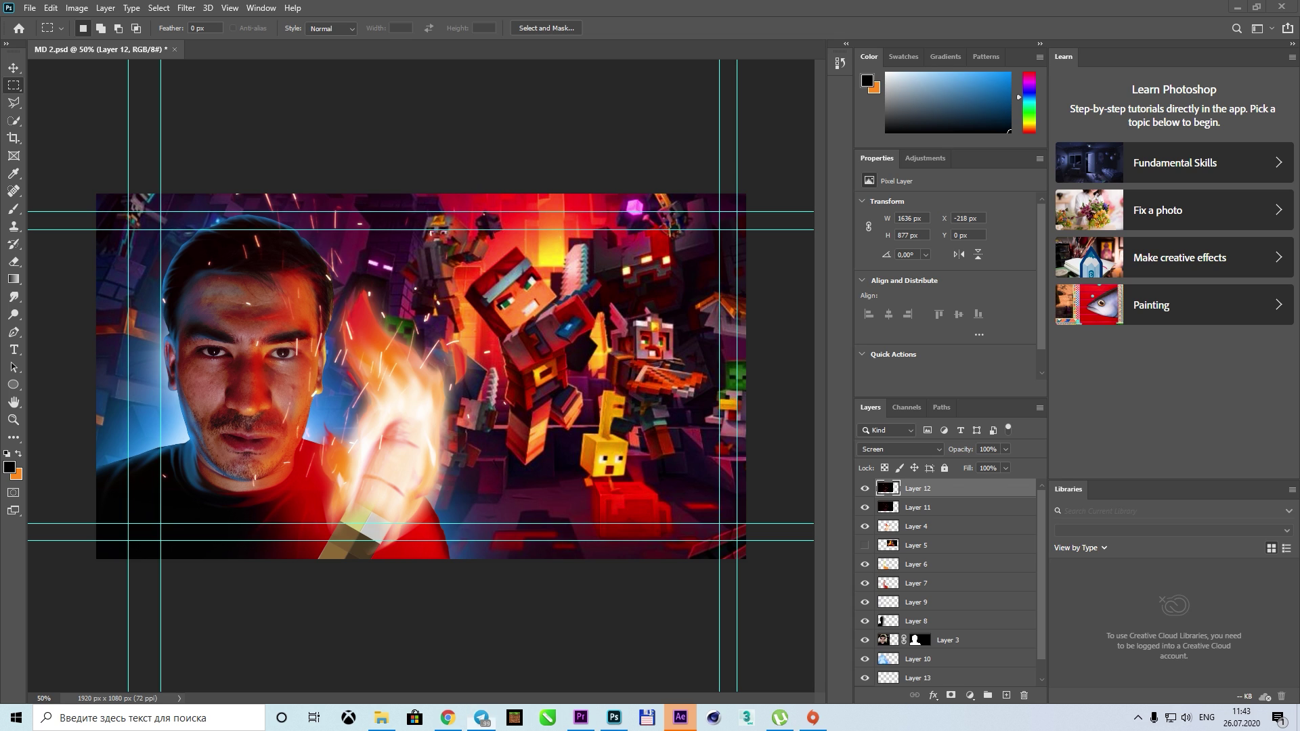
Open the MD 2 project in After Effects and show the 3D title over transparency
{"action": "left_click", "coordinate": [680, 719]}
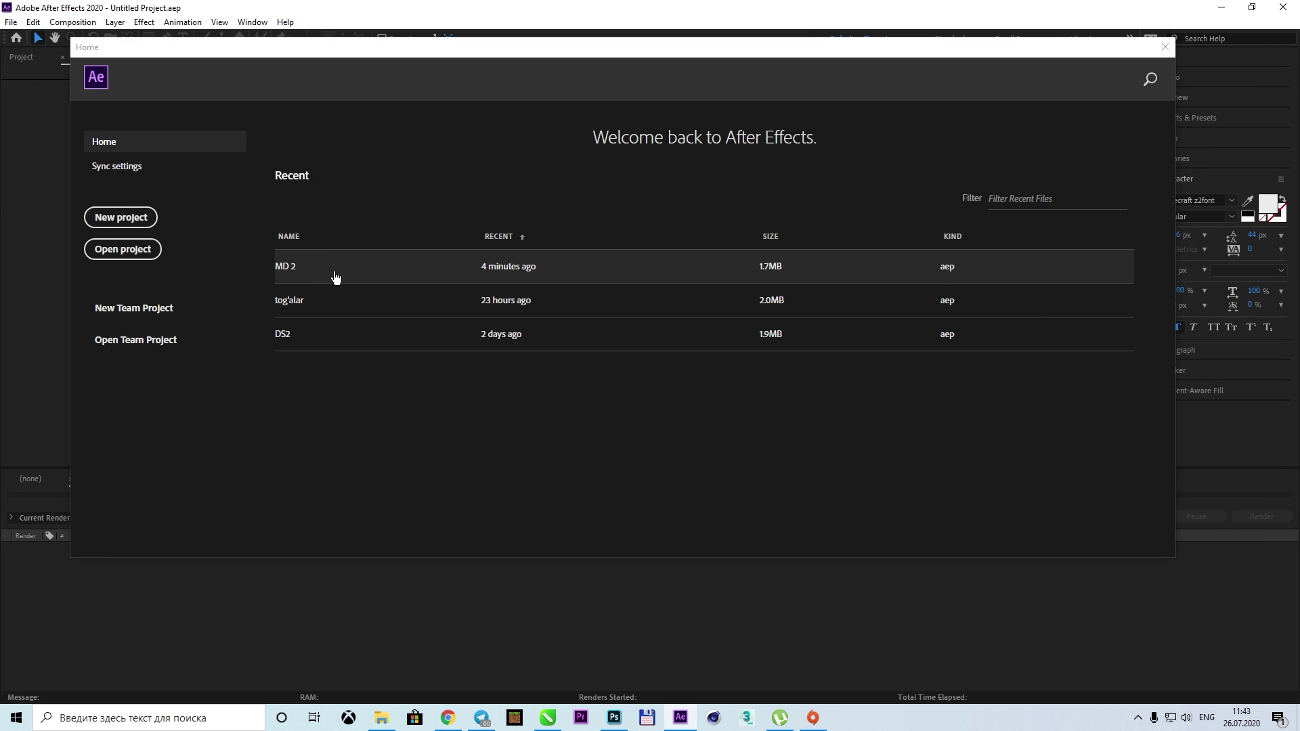
{"action": "left_click", "coordinate": [334, 267]}
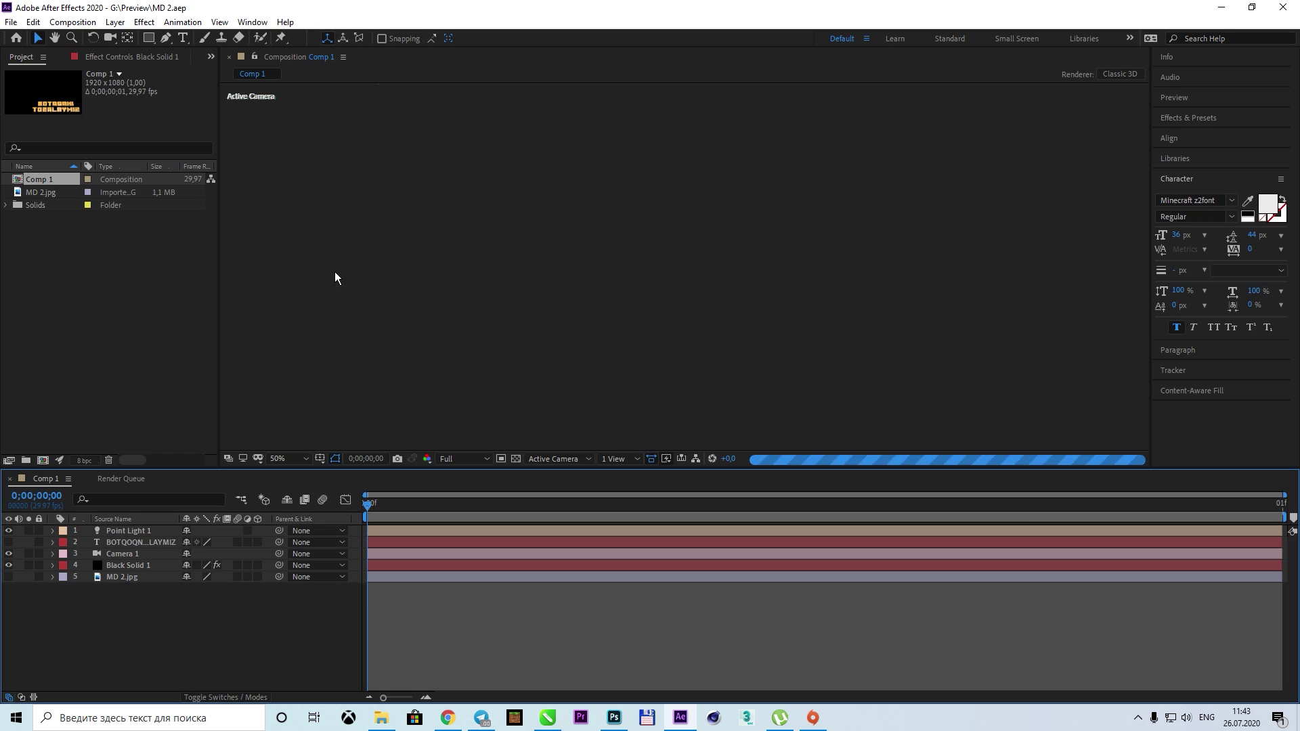
{"action": "left_click", "coordinate": [8, 565]}
{"action": "left_click", "coordinate": [515, 459]}
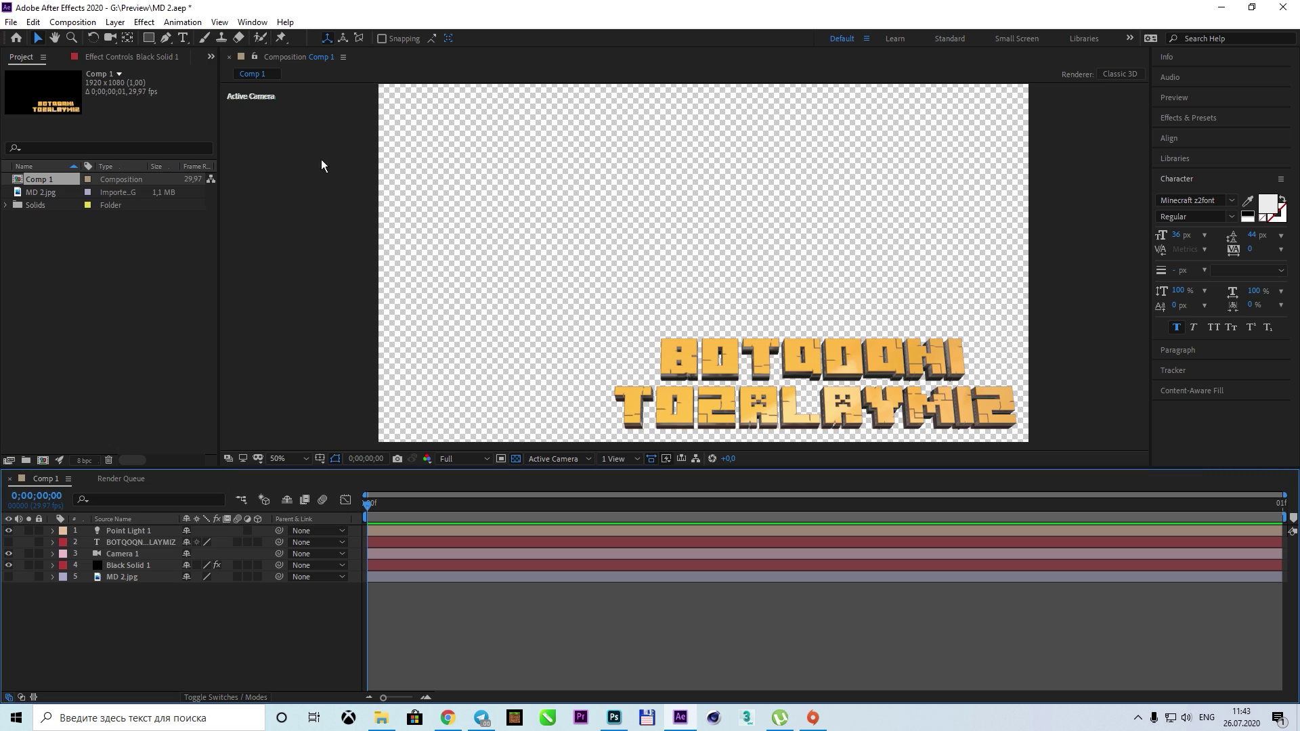
Queue Comp 1 for rendering as a PNG Sequence with an alpha-only output channel
{"action": "key", "text": "ctrl+m"}
{"action": "left_click", "coordinate": [111, 602]}
{"action": "left_click", "coordinate": [592, 192]}
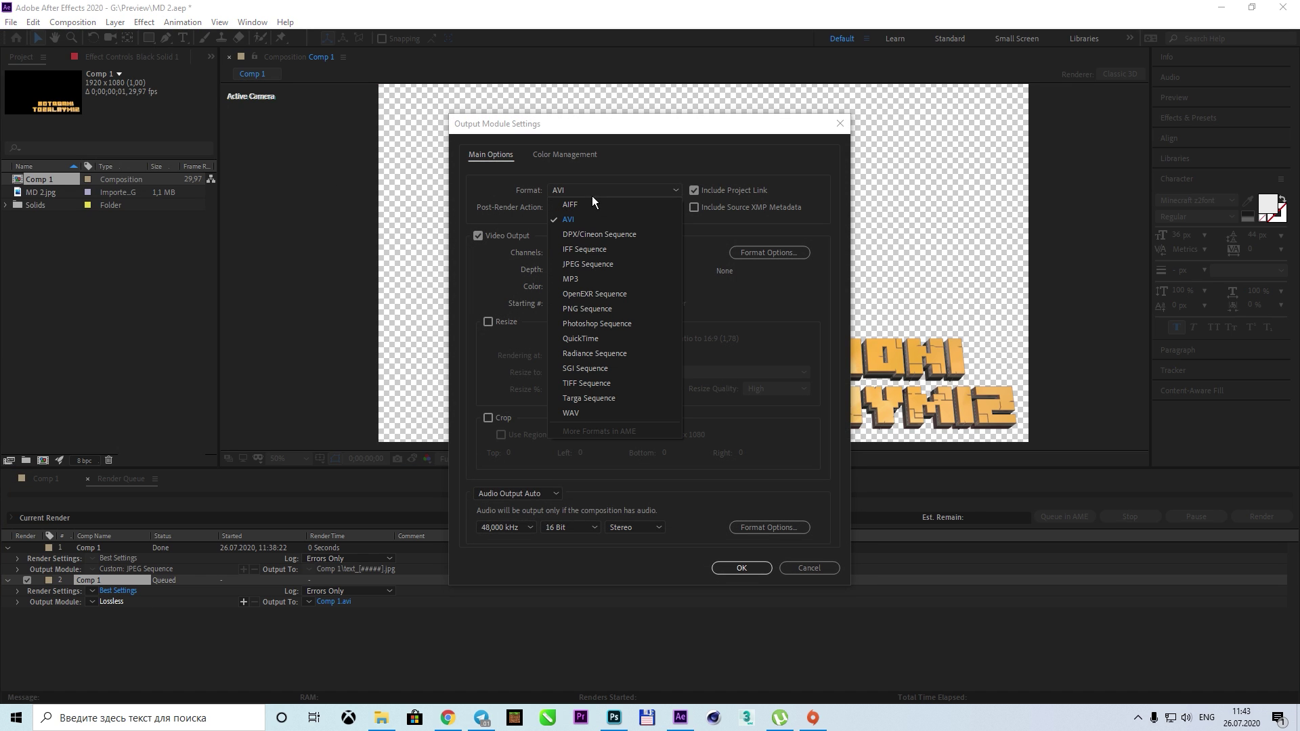
{"action": "left_click", "coordinate": [612, 298]}
{"action": "left_click", "coordinate": [608, 252]}
{"action": "left_click", "coordinate": [576, 285]}
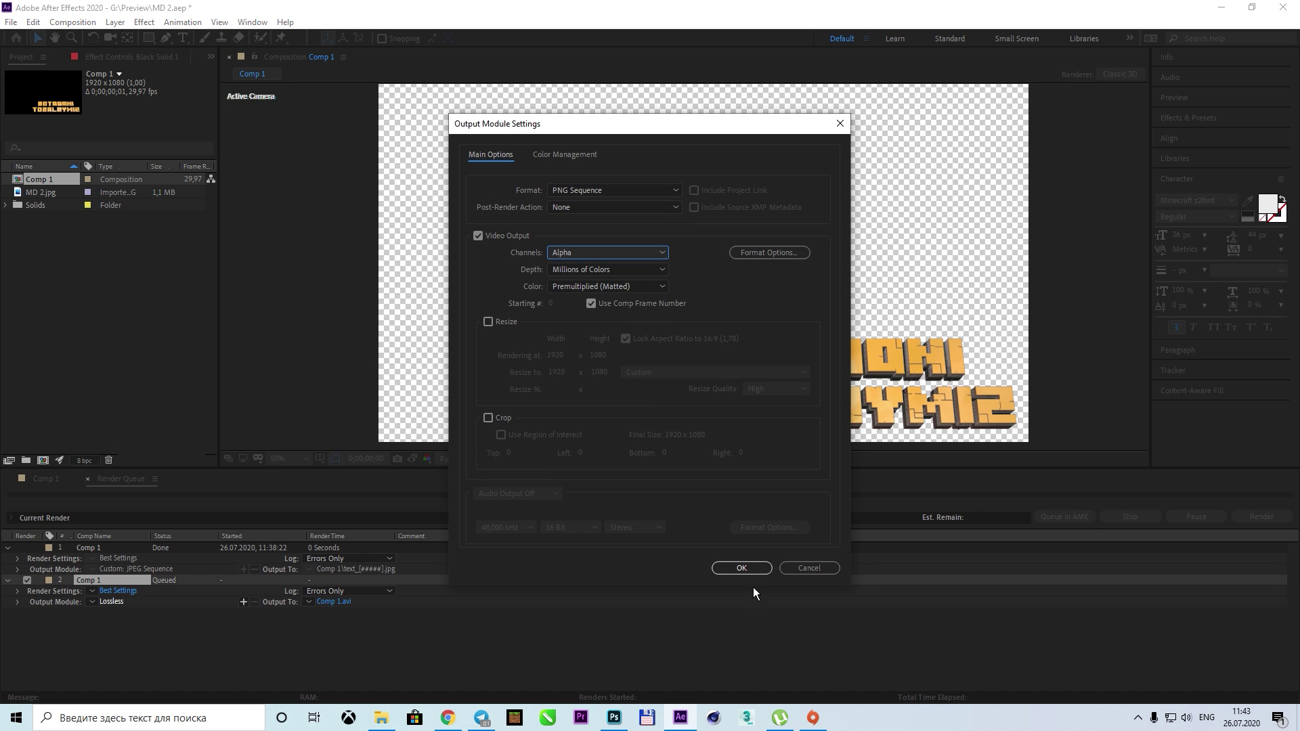
{"action": "left_click", "coordinate": [742, 567]}
Name the render output MD1 and render the composition
{"action": "left_click", "coordinate": [370, 603]}
{"action": "type", "text": "MD1"}
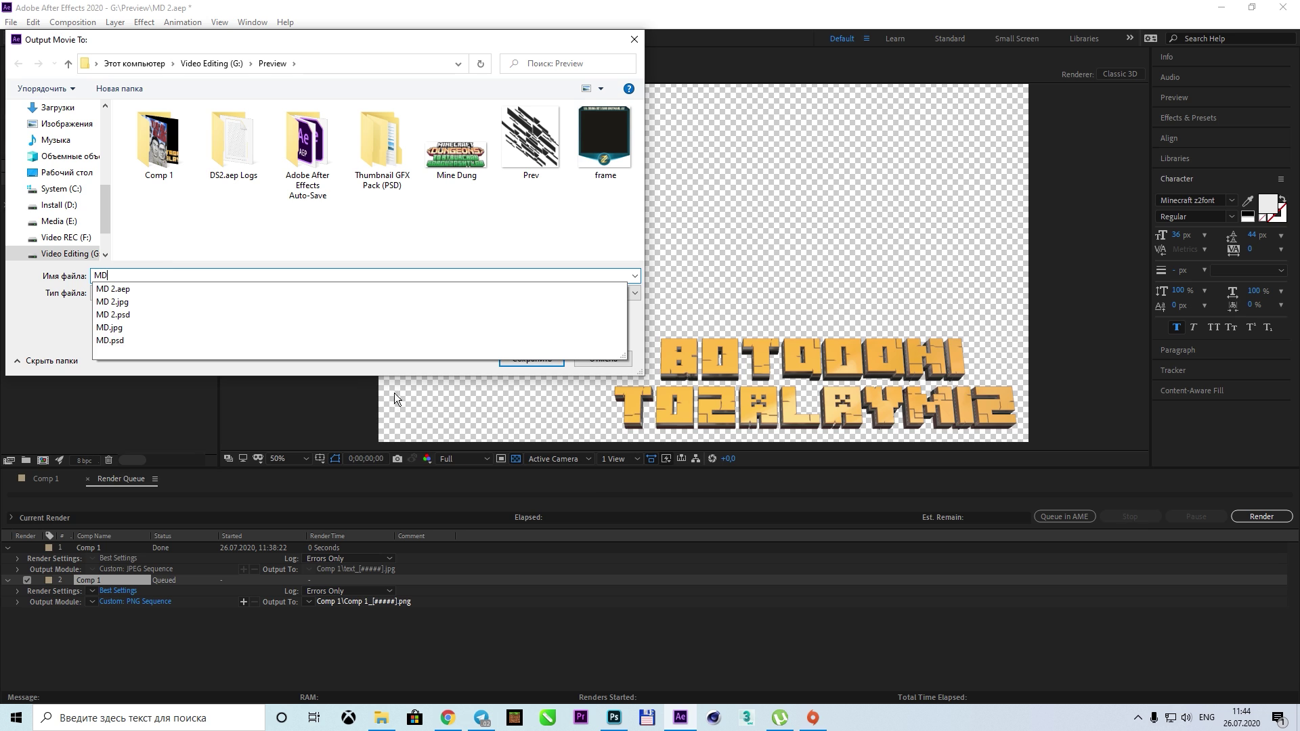
{"action": "left_click", "coordinate": [532, 358]}
{"action": "left_click", "coordinate": [1262, 516]}
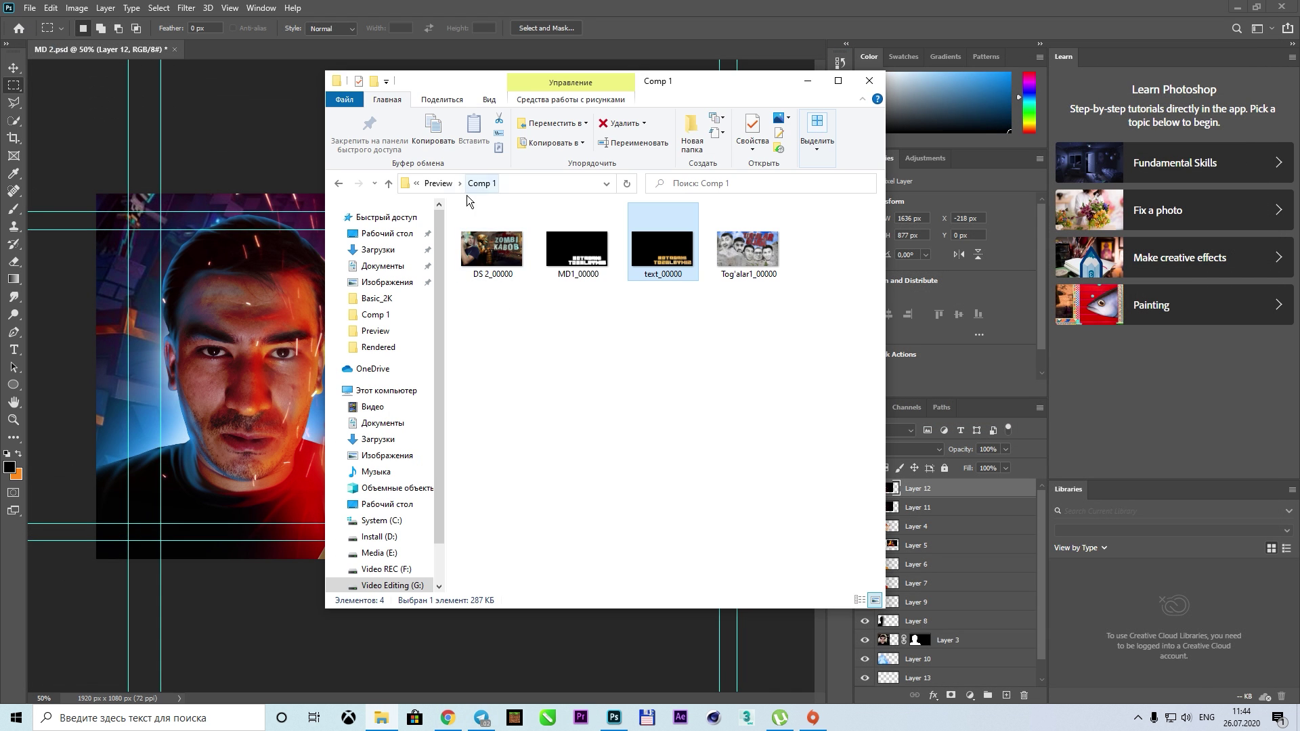
Drag the rendered MD1_00000 frame from the Comp 1 folder into the Photoshop thumbnail
{"action": "left_click", "coordinate": [438, 183]}
{"action": "scroll", "coordinate": [515, 305], "scroll_direction": "down", "scroll_amount": 5}
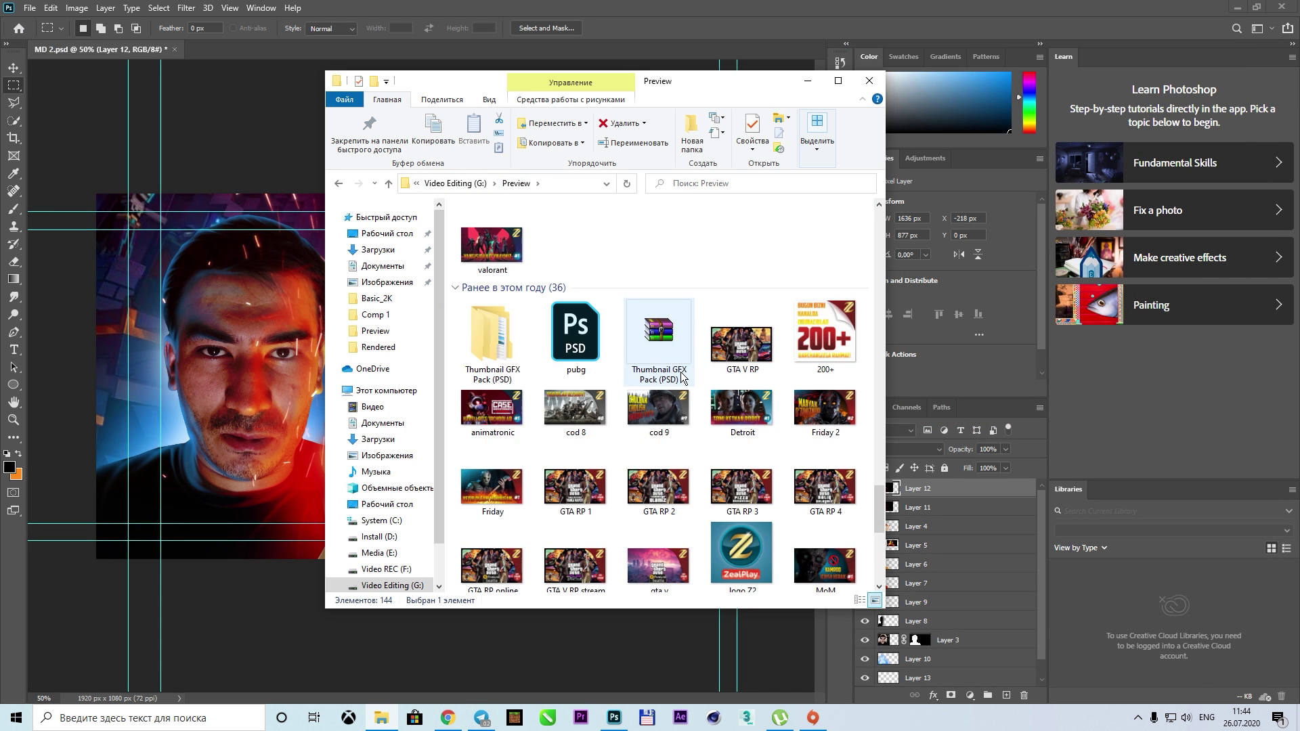
{"action": "scroll", "coordinate": [515, 305], "scroll_direction": "down", "scroll_amount": 5}
{"action": "left_click", "coordinate": [521, 308]}
{"action": "scroll", "coordinate": [742, 359], "scroll_direction": "up", "scroll_amount": 3}
{"action": "scroll", "coordinate": [752, 386], "scroll_direction": "up", "scroll_amount": 3}
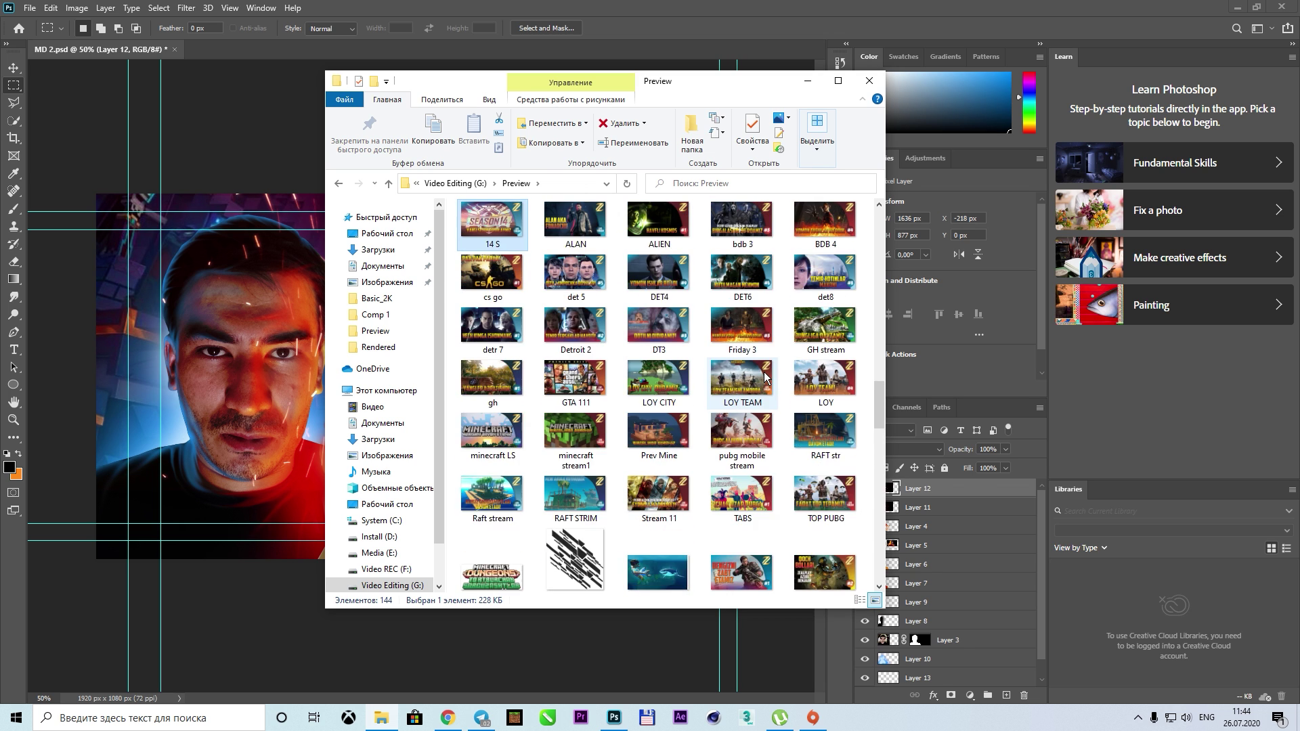
{"action": "scroll", "coordinate": [759, 407], "scroll_direction": "up", "scroll_amount": 3}
{"action": "scroll", "coordinate": [772, 426], "scroll_direction": "up", "scroll_amount": 3}
{"action": "scroll", "coordinate": [745, 406], "scroll_direction": "up", "scroll_amount": 5}
{"action": "scroll", "coordinate": [711, 393], "scroll_direction": "up", "scroll_amount": 5}
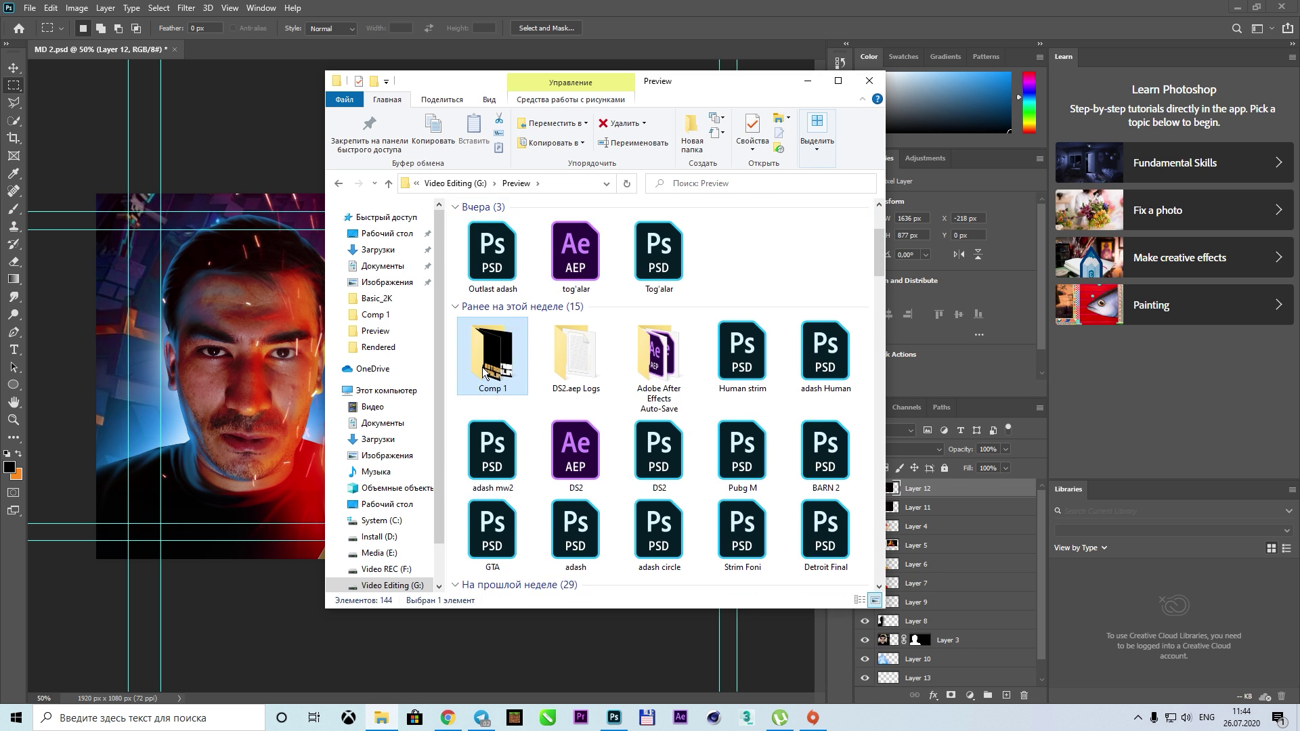
{"action": "double_click", "coordinate": [494, 230]}
{"action": "mouse_move", "coordinate": [578, 247]}
{"action": "left_mouse_down"}
{"action": "mouse_move", "coordinate": [630, 362]}
{"action": "mouse_move", "coordinate": [623, 353]}
{"action": "left_mouse_up"}
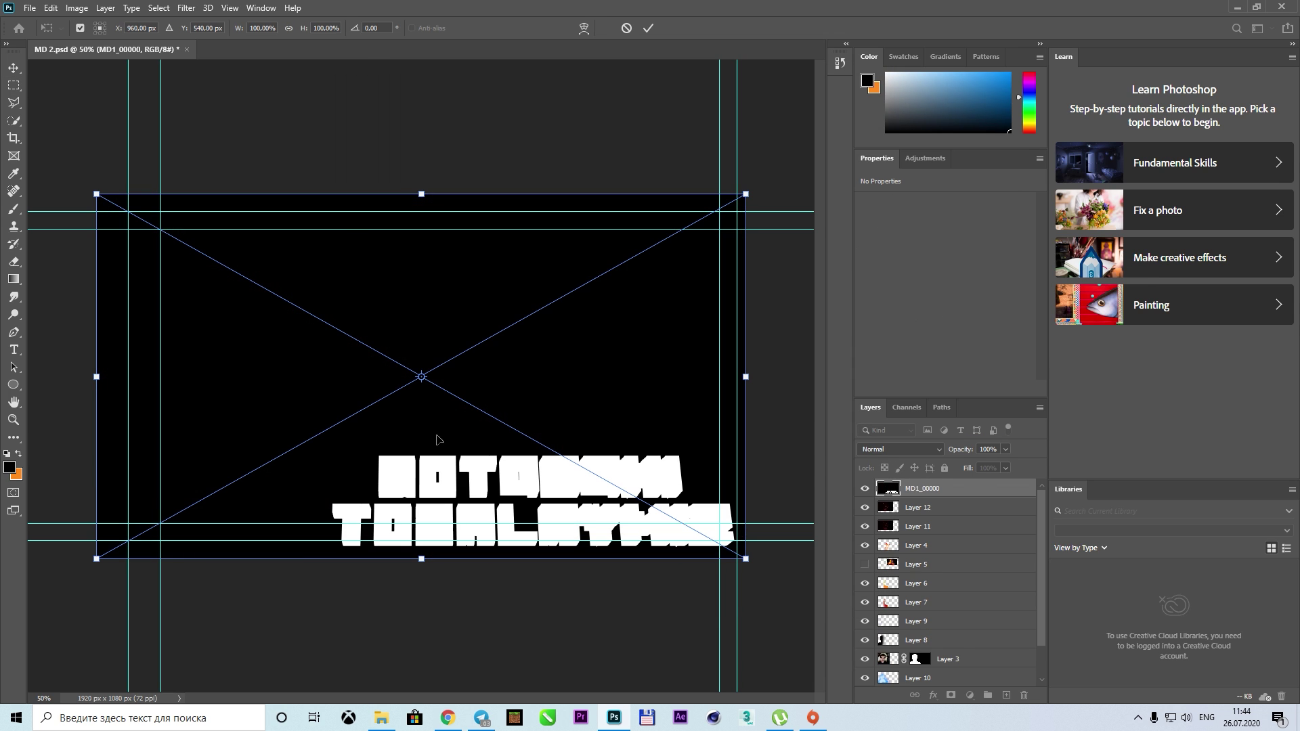
Commit the MD1 placement and place the text_00000 render on the canvas
{"action": "key", "text": "Return"}
{"action": "key", "text": "alt+Tab"}
{"action": "left_click_drag", "start_coordinate": [598, 226], "coordinate": [429, 372]}
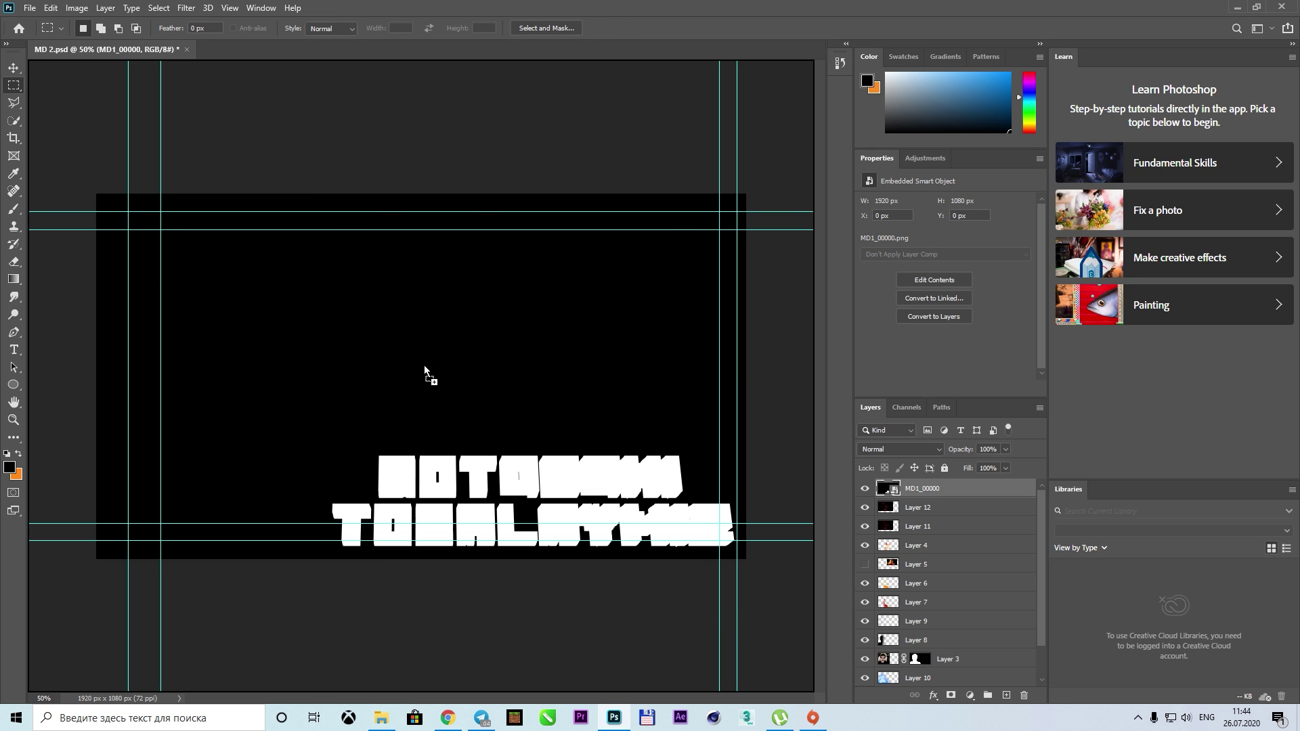
{"action": "key", "text": "Return"}
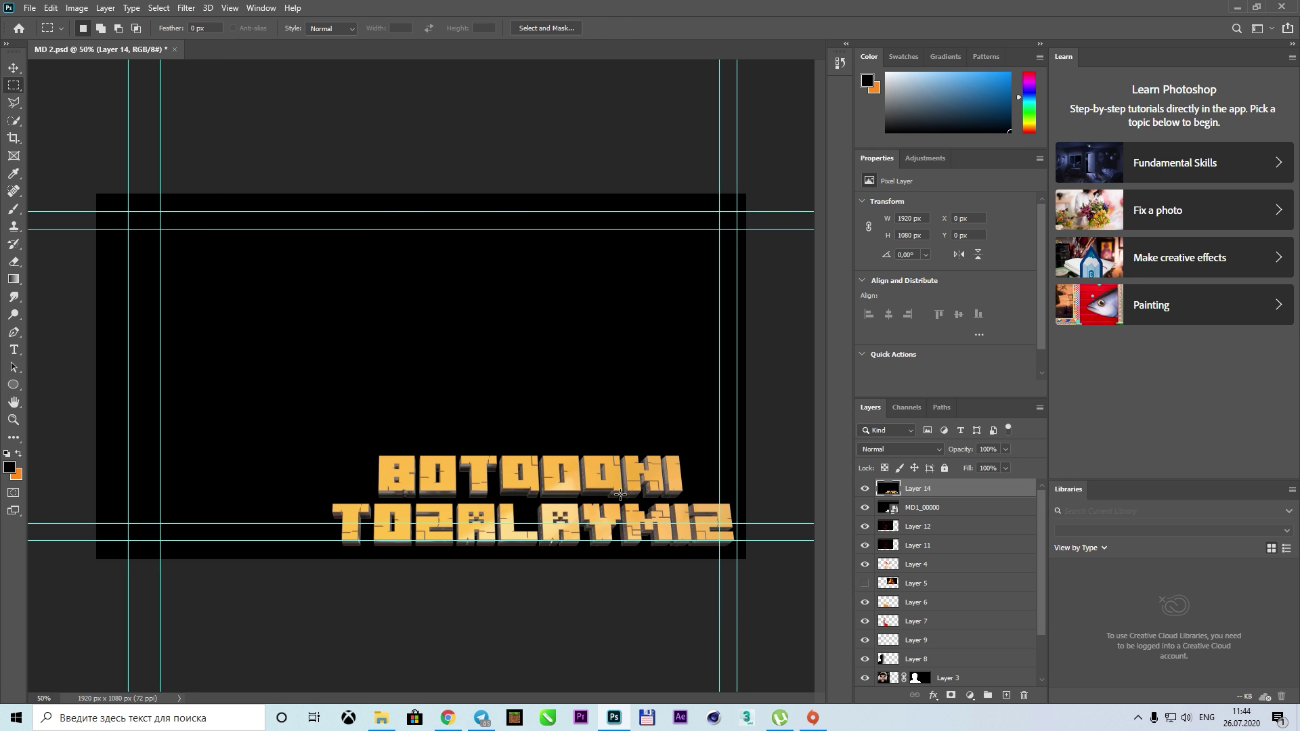
Hide Layer 14, Color Range-select the white matte lettering, and copy the gold text to a new layer
{"action": "left_click", "coordinate": [864, 488]}
{"action": "scroll", "coordinate": [654, 599], "scroll_direction": "up", "scroll_amount": 1}
{"action": "left_click", "coordinate": [159, 7]}
{"action": "left_click", "coordinate": [196, 140]}
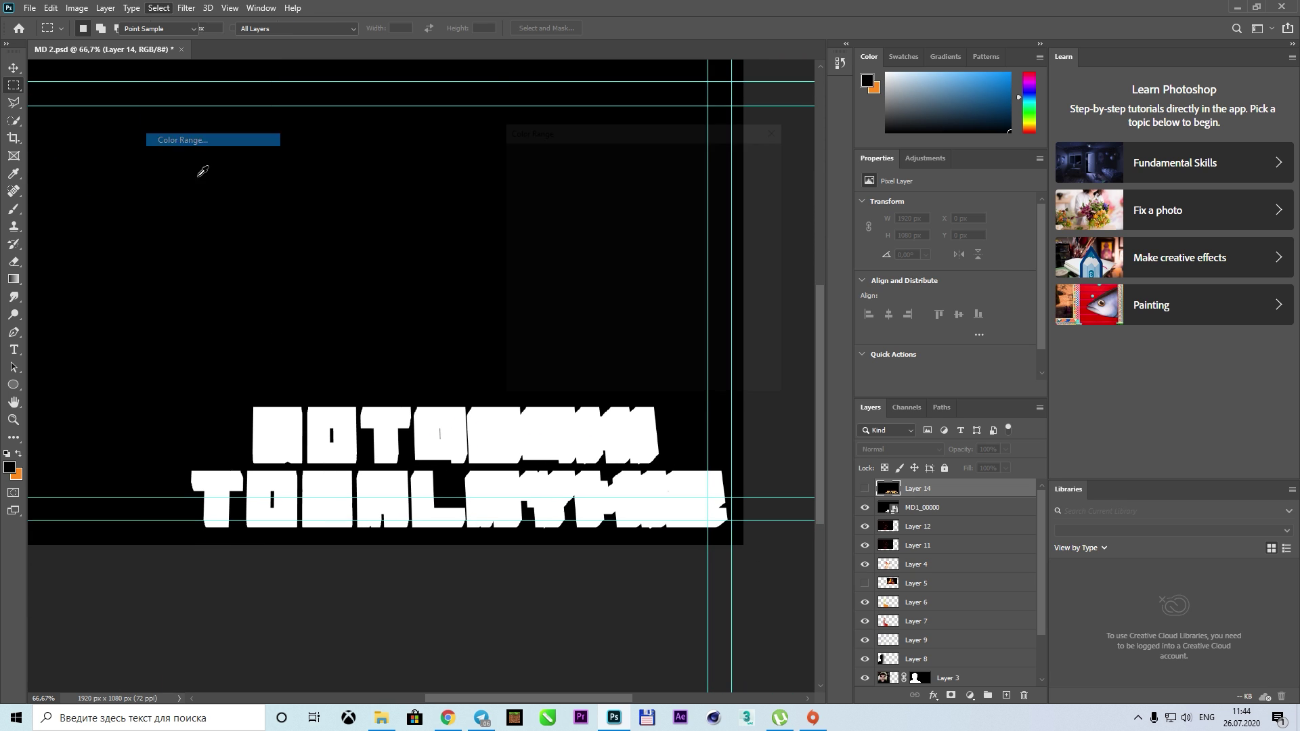
{"action": "left_click", "coordinate": [749, 163]}
{"action": "key", "text": "ctrl+j"}
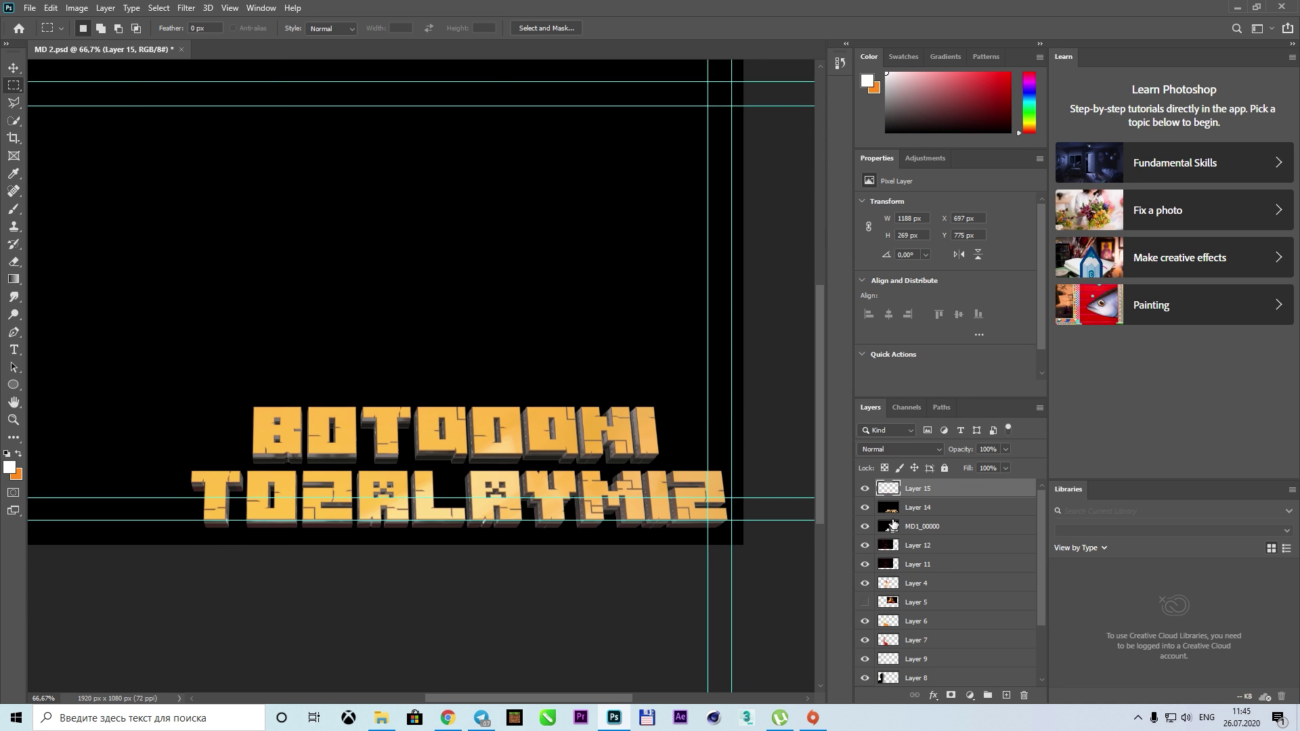
Delete the leftover render layers Layer 14 and MD1_00000
{"action": "left_click", "coordinate": [13, 67]}
{"action": "left_click", "coordinate": [918, 508]}
{"action": "key", "text": "Delete"}
{"action": "key", "text": "Delete"}
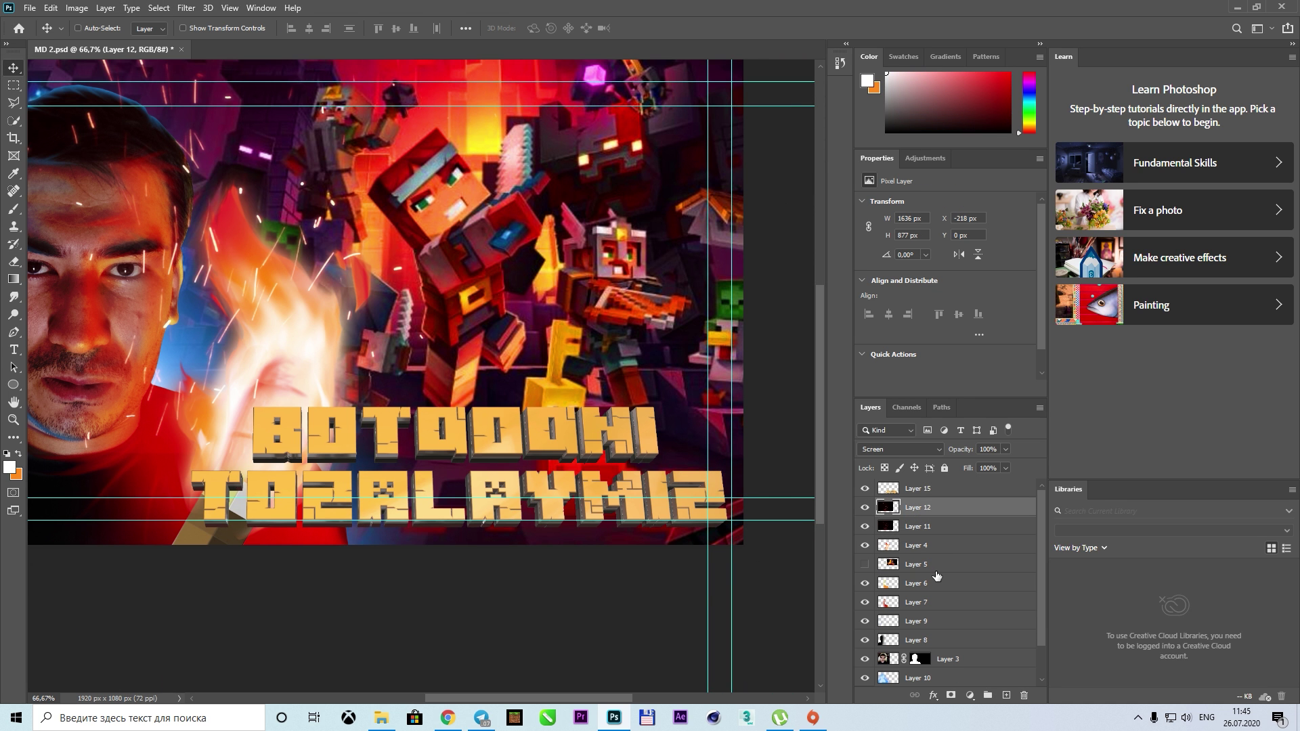
Move the golden title Layer 15 slightly higher on the thumbnail
{"action": "left_click", "coordinate": [890, 488]}
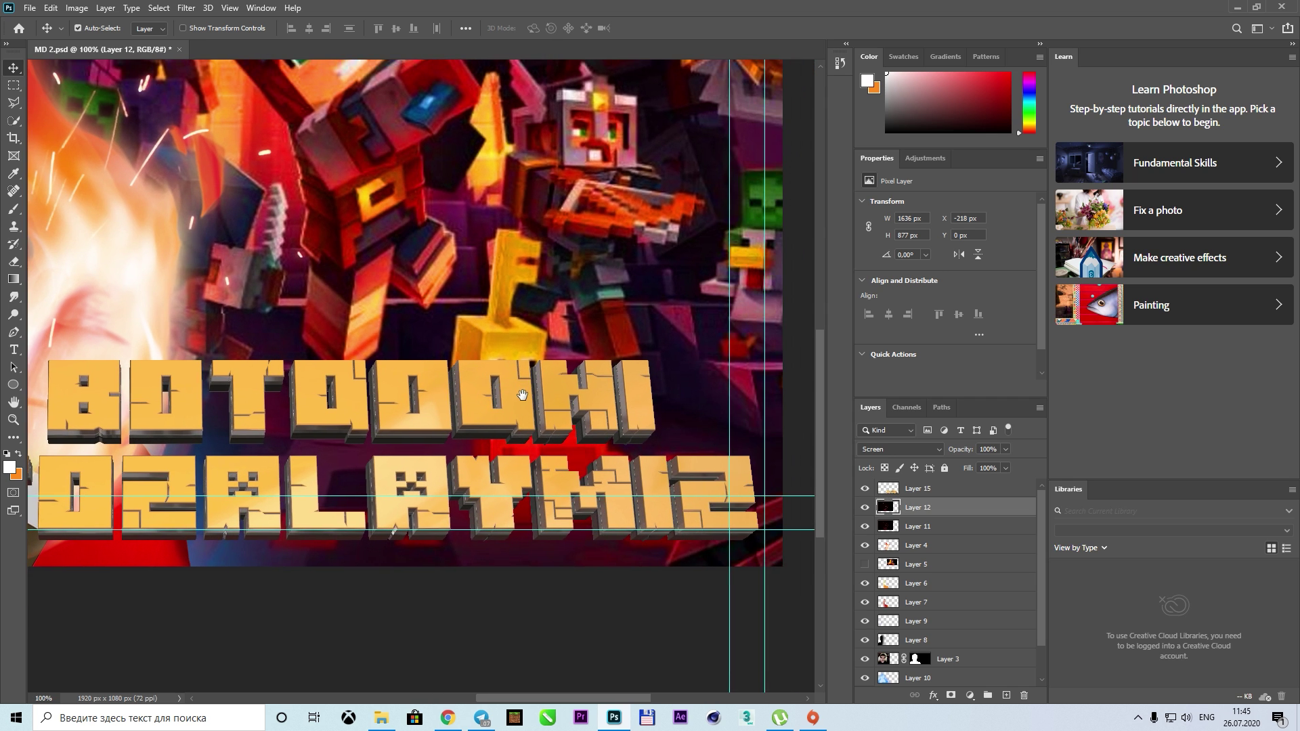
{"action": "left_click", "coordinate": [77, 28]}
{"action": "mouse_move", "coordinate": [380, 403]}
{"action": "left_mouse_down"}
{"action": "mouse_move", "coordinate": [386, 373]}
{"action": "mouse_move", "coordinate": [392, 388]}
{"action": "left_mouse_up"}
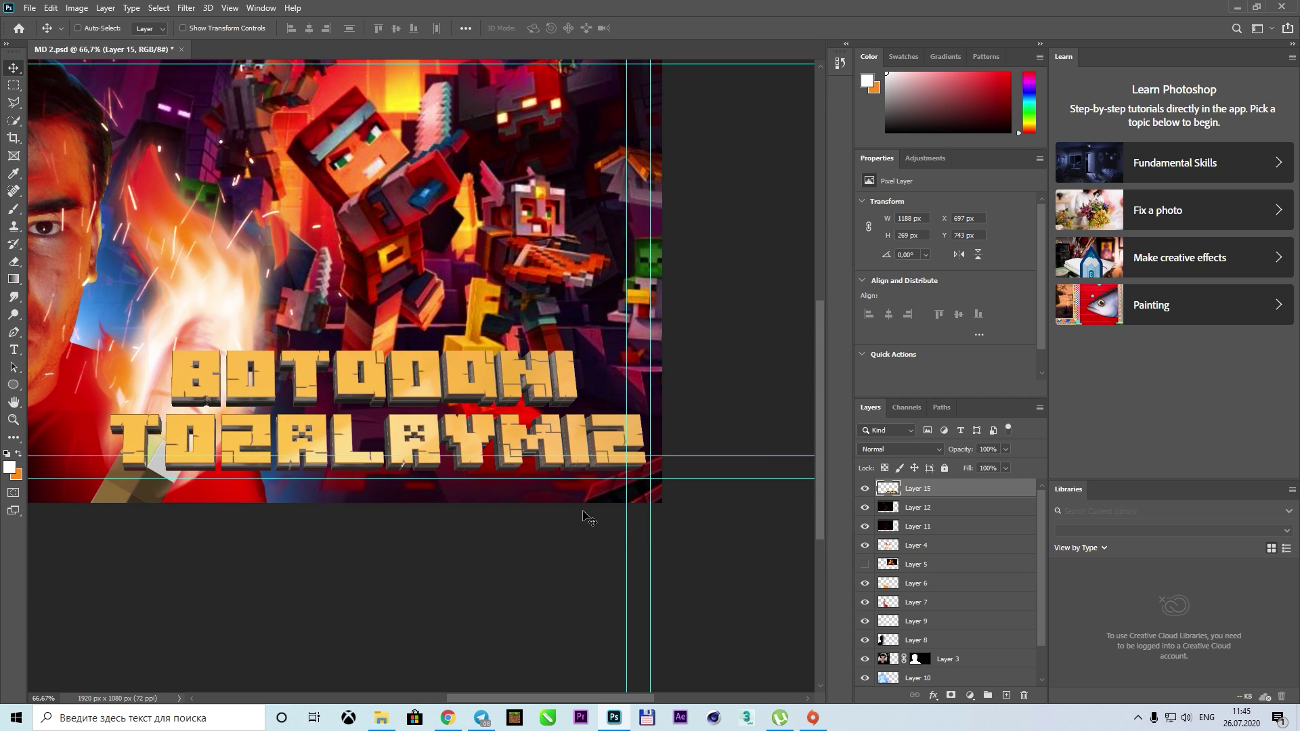
{"action": "left_click_drag", "start_coordinate": [589, 517], "coordinate": [624, 484]}
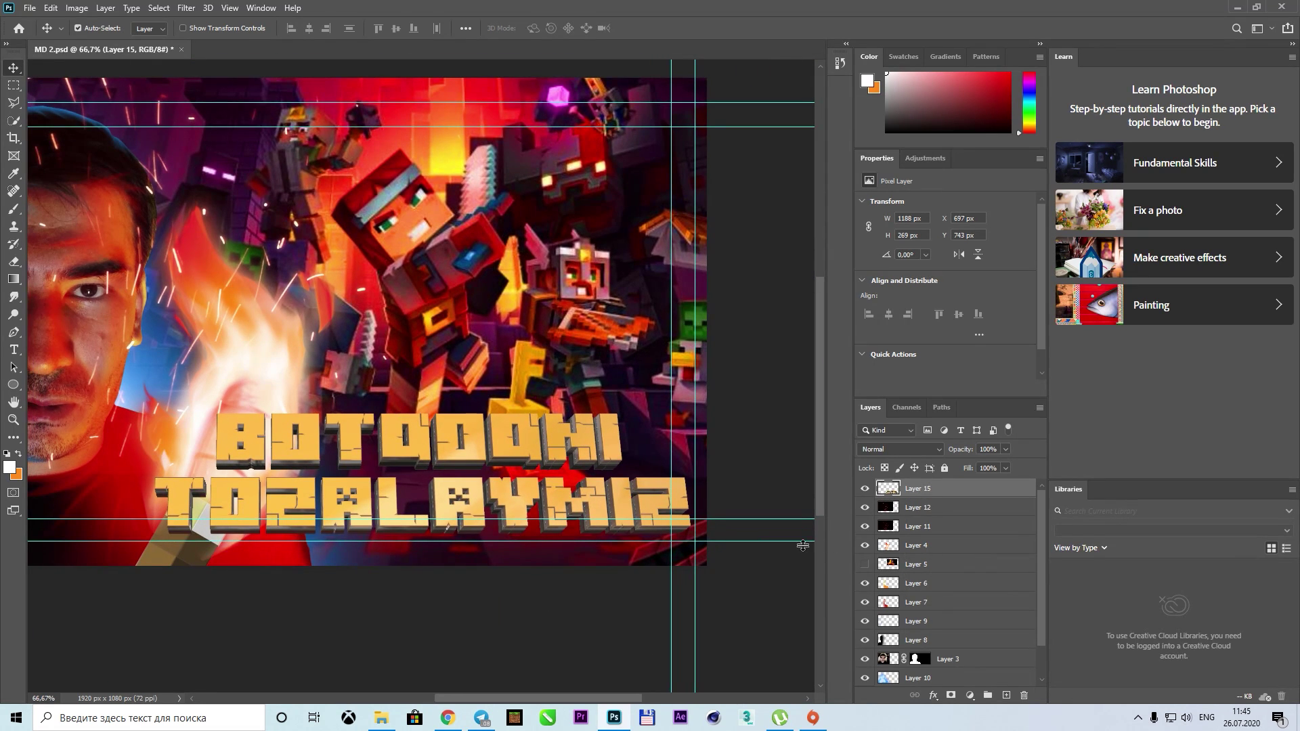
Open Color Range twice and cancel, then return to the Move tool and zoom out
{"action": "left_click", "coordinate": [159, 7]}
{"action": "left_click", "coordinate": [183, 137]}
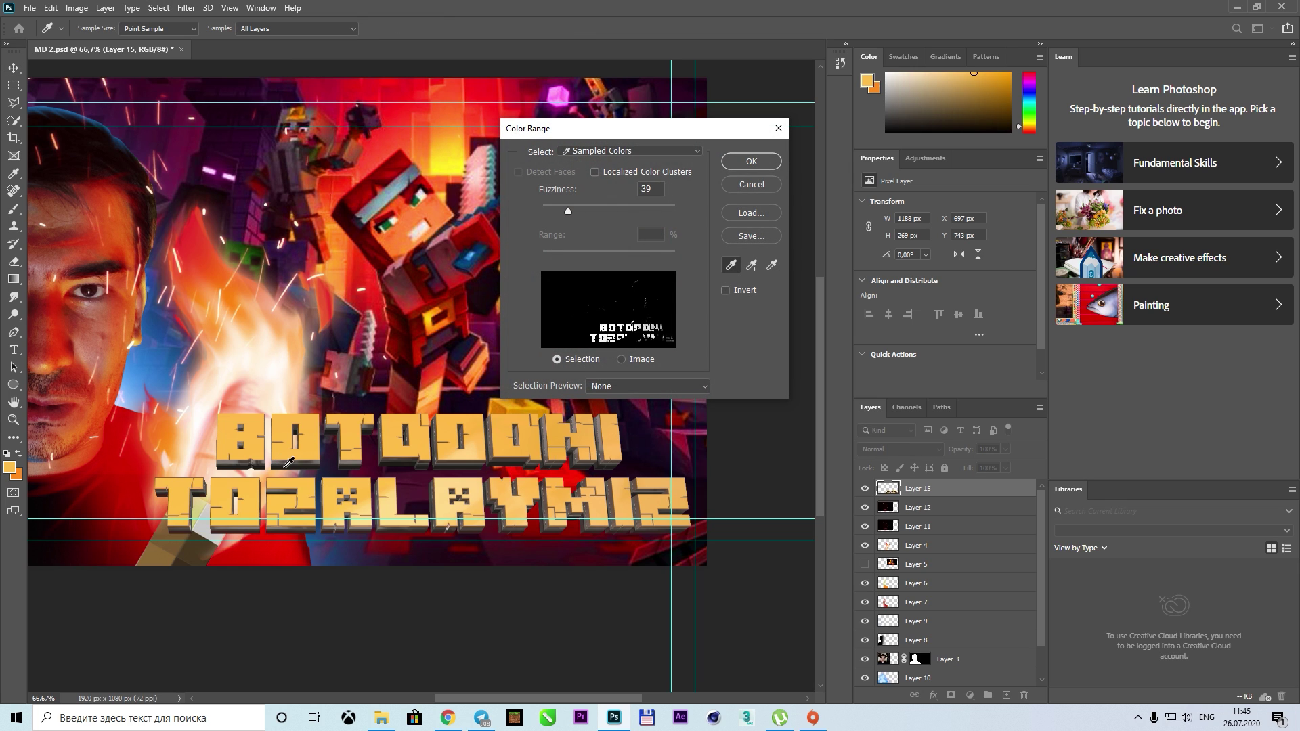
{"action": "left_click", "coordinate": [752, 185]}
{"action": "left_click", "coordinate": [158, 8]}
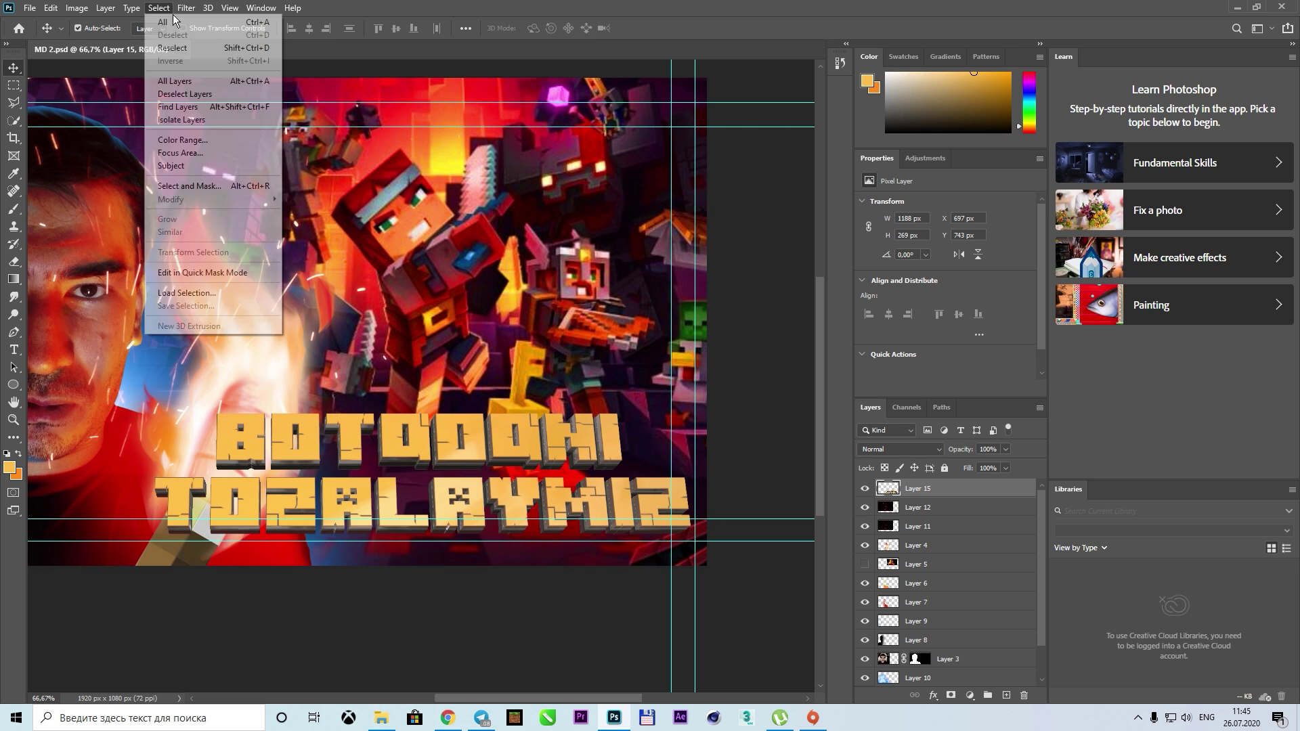
{"action": "left_click", "coordinate": [183, 140]}
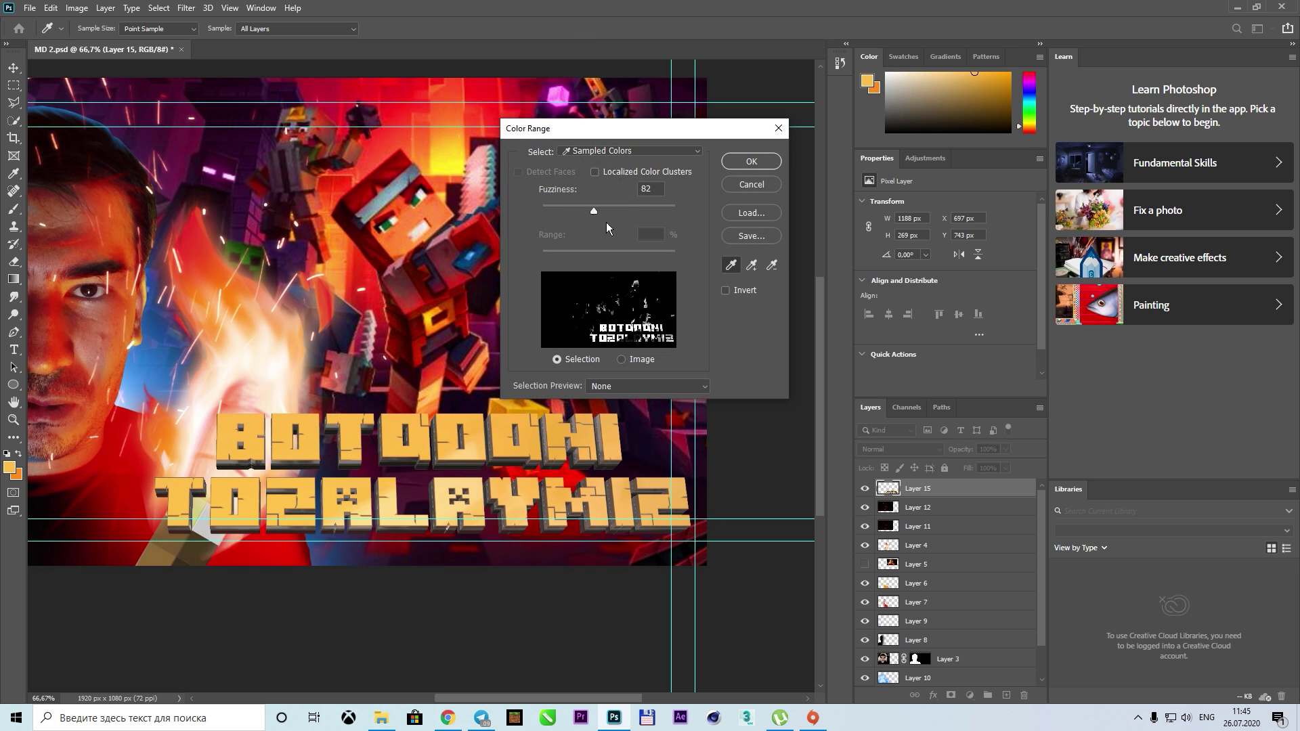
{"action": "left_click", "coordinate": [751, 185]}
{"action": "key", "text": "v"}
{"action": "key", "text": "ctrl+minus"}
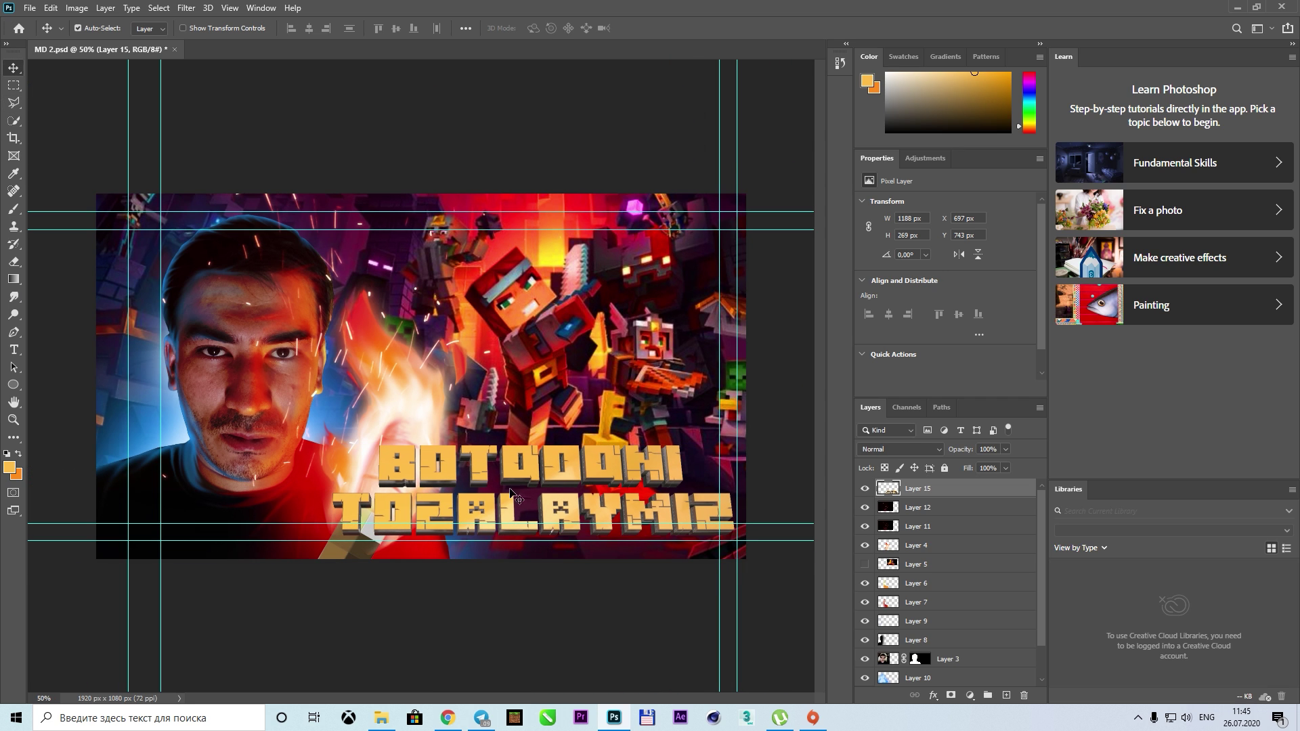
Add a drop shadow to the golden title with Distance increased to about 24 px
{"action": "left_click", "coordinate": [105, 8]}
{"action": "mouse_move", "coordinate": [125, 140]}
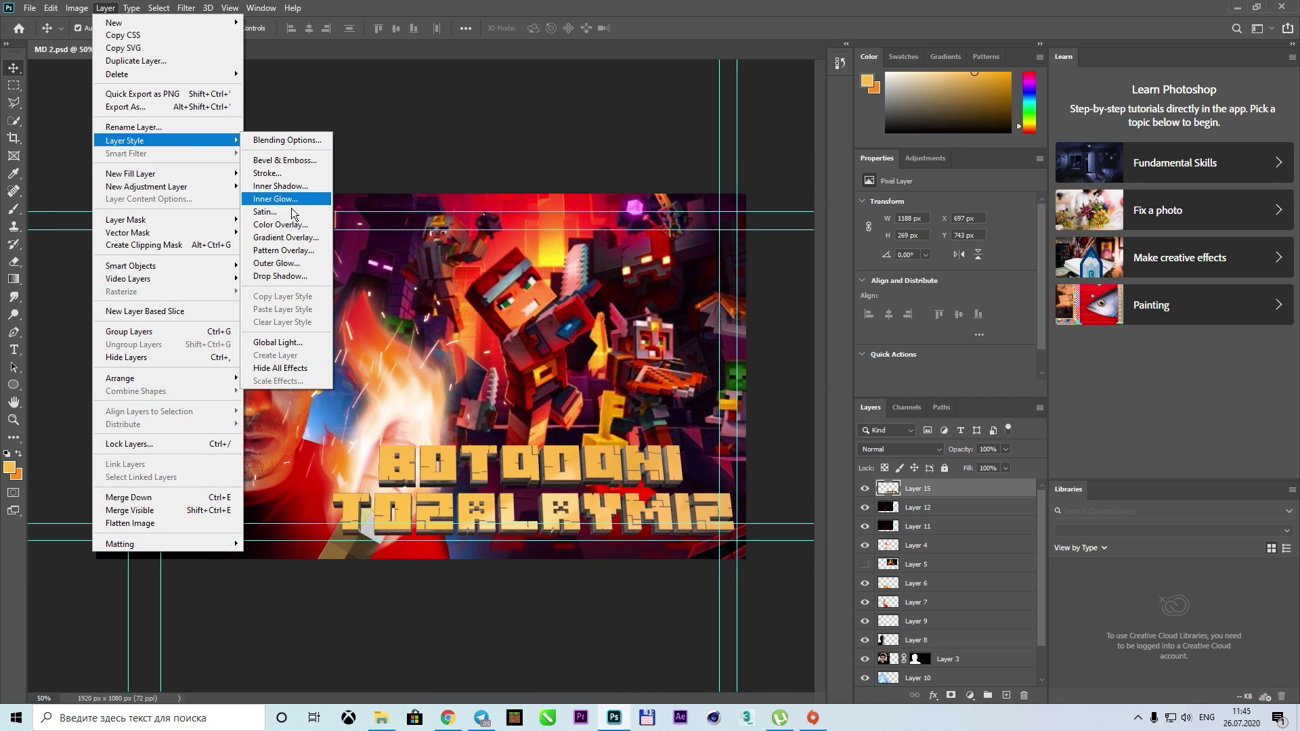
{"action": "left_click", "coordinate": [285, 282]}
{"action": "left_click", "coordinate": [920, 319]}
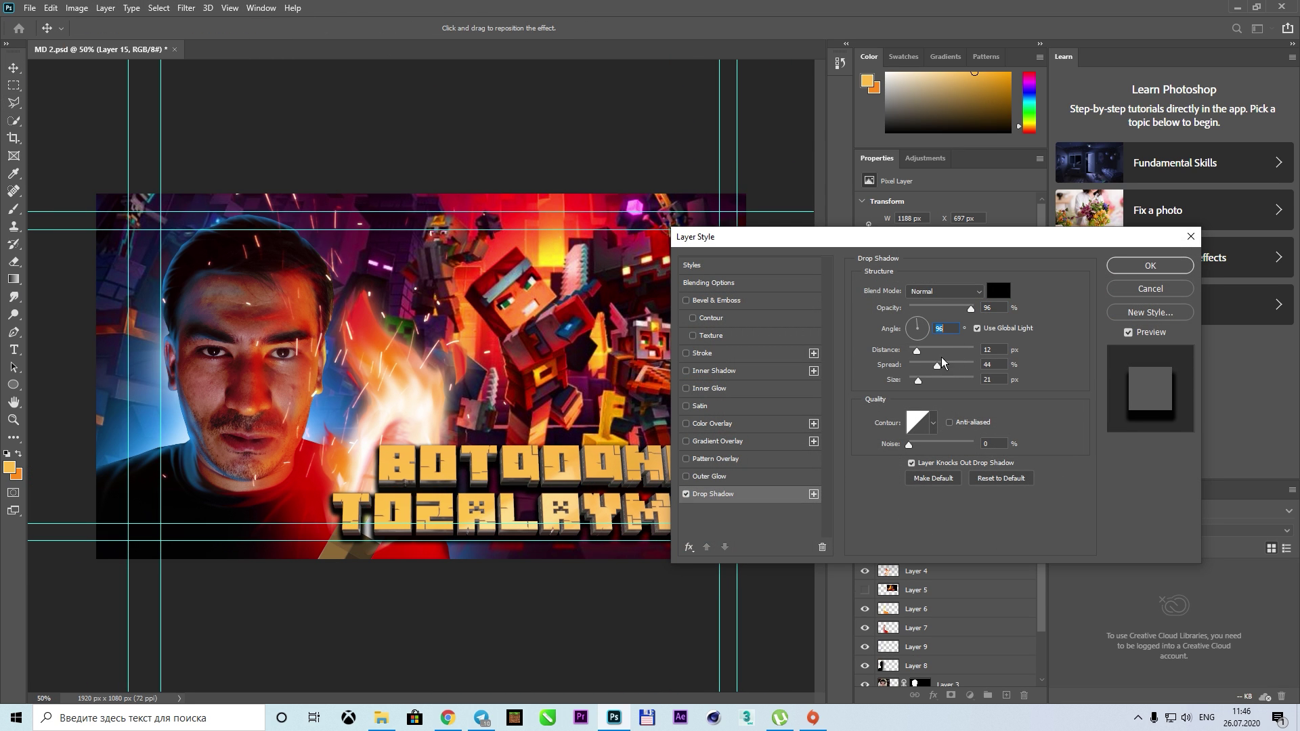
{"action": "left_click_drag", "start_coordinate": [917, 350], "coordinate": [923, 351]}
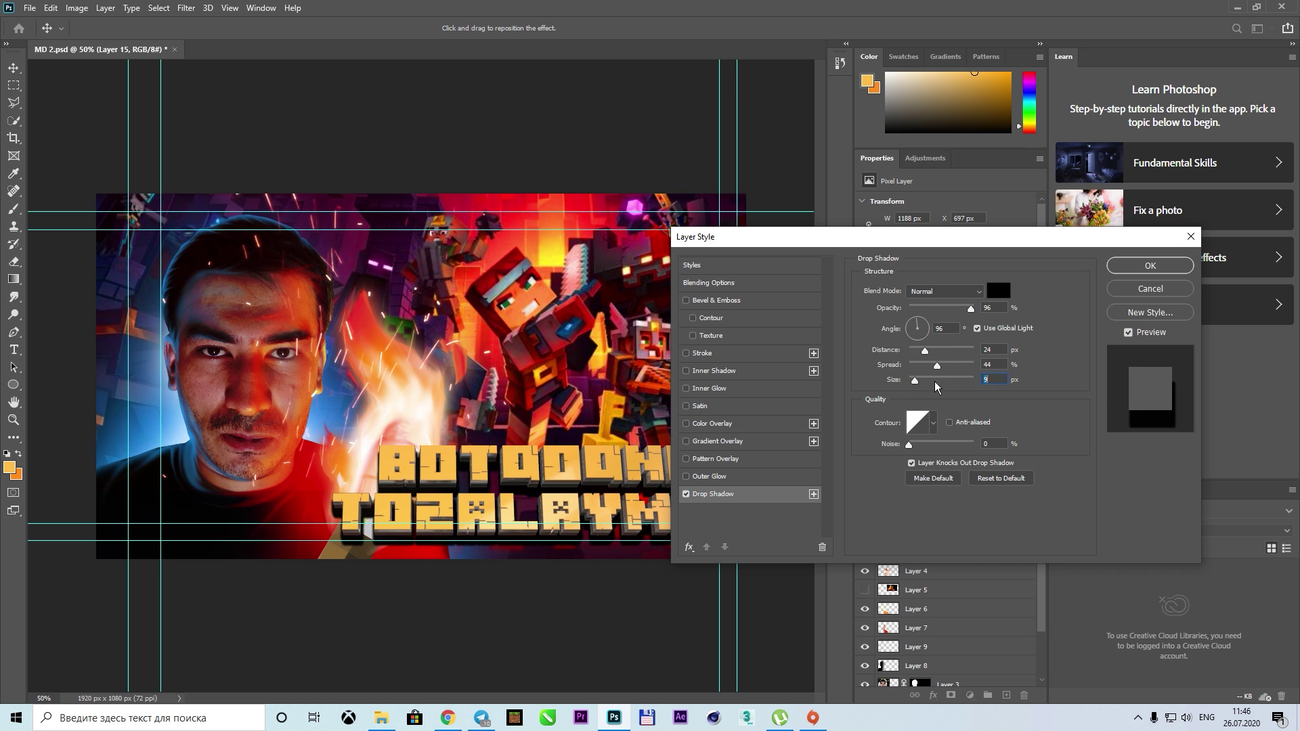
{"action": "key", "text": "Return"}
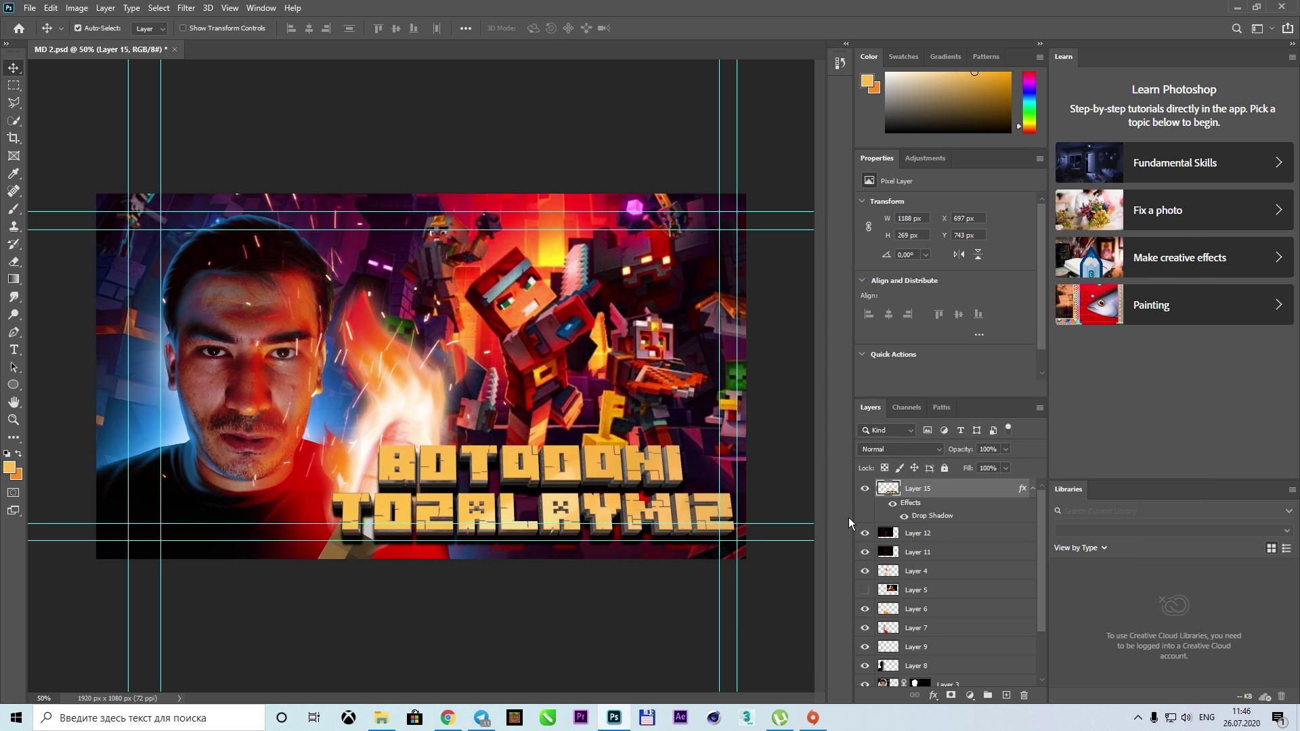
Add a new layer above the title and load the letter shapes of Layer 15 as a selection
{"action": "scroll", "coordinate": [546, 366], "scroll_direction": "up", "scroll_amount": 4}
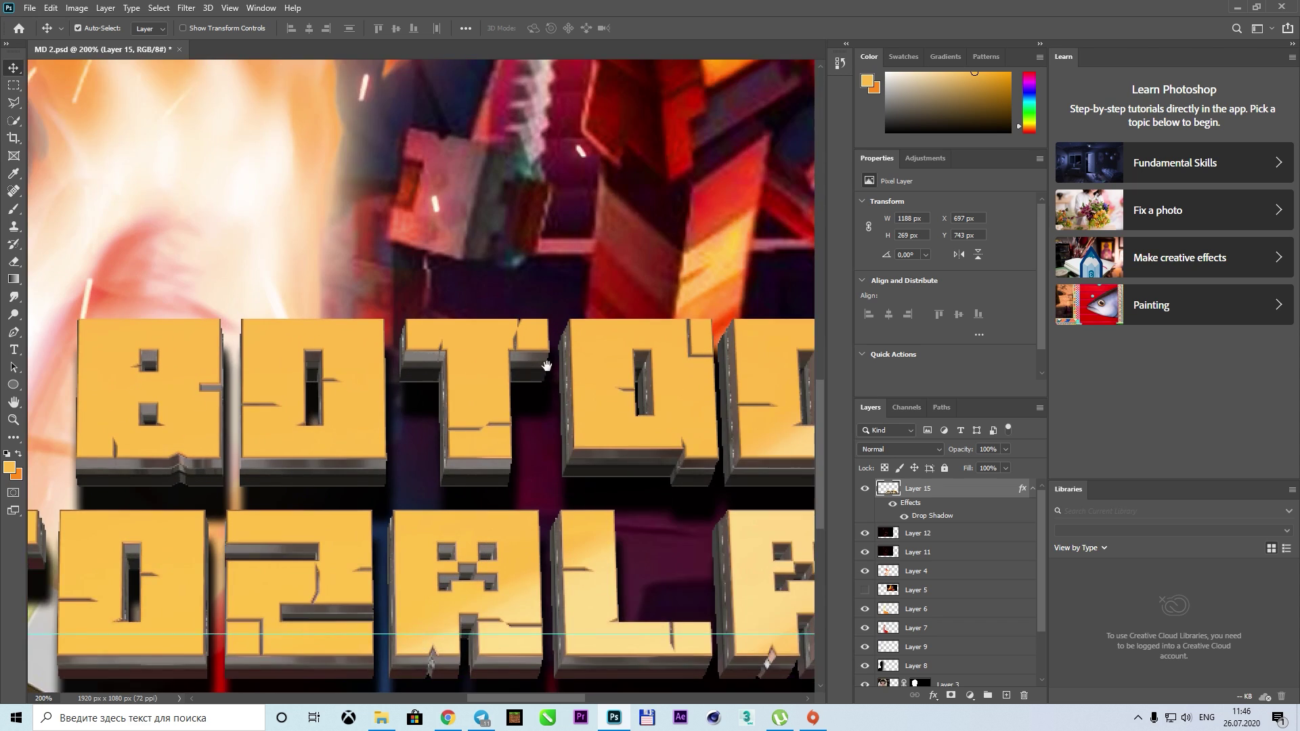
{"action": "left_click_drag", "start_coordinate": [546, 366], "coordinate": [667, 293]}
{"action": "left_click", "coordinate": [1006, 695]}
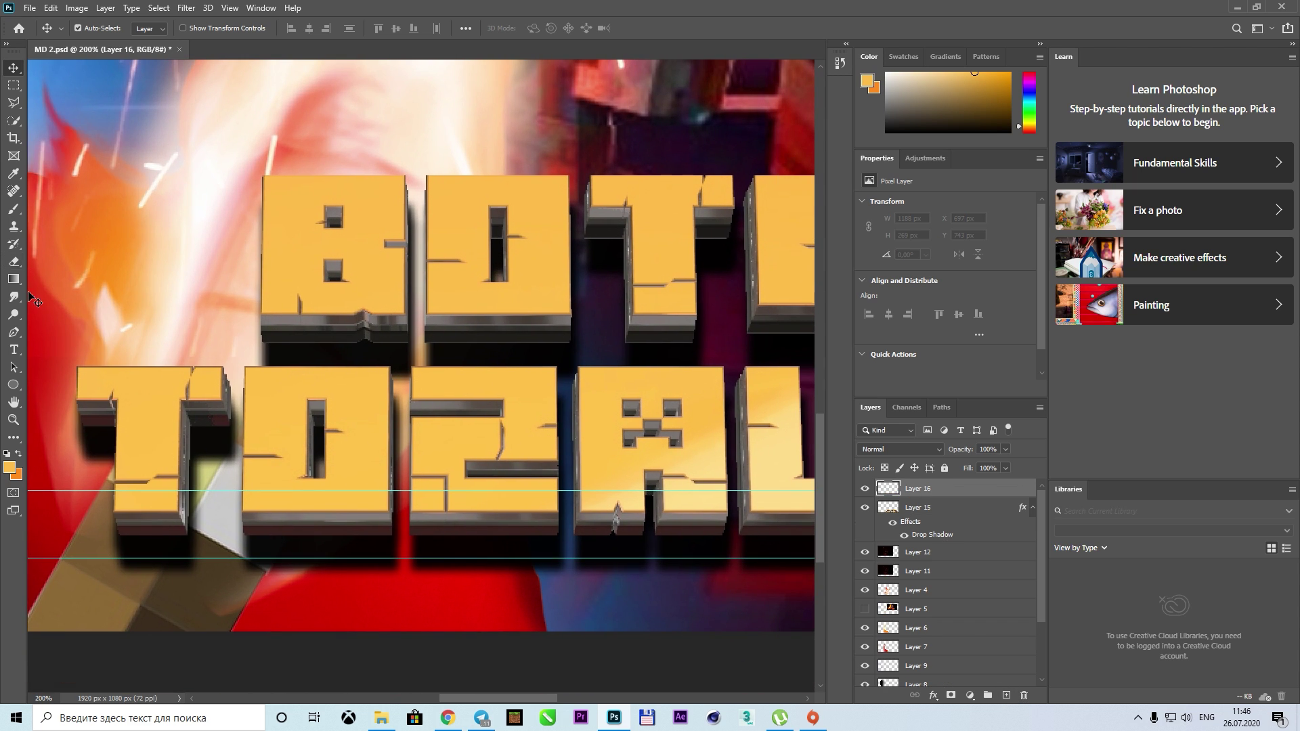
{"action": "left_click", "coordinate": [888, 508], "text": "ctrl"}
{"action": "left_click_drag", "start_coordinate": [52, 356], "coordinate": [189, 334]}
Set the foreground colour to red and switch to a soft Brush
{"action": "key", "text": "i"}
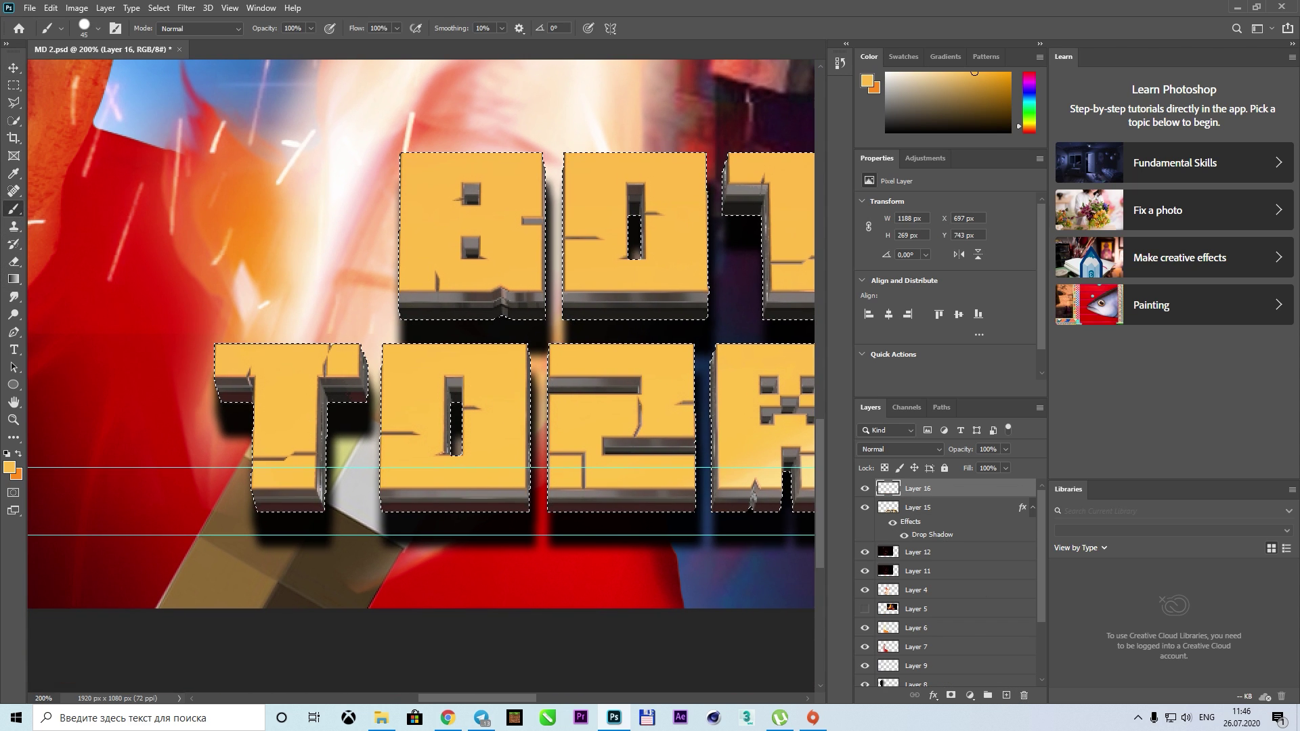
{"action": "left_click", "coordinate": [9, 467]}
{"action": "left_click", "coordinate": [1004, 596]}
{"action": "key", "text": "Return"}
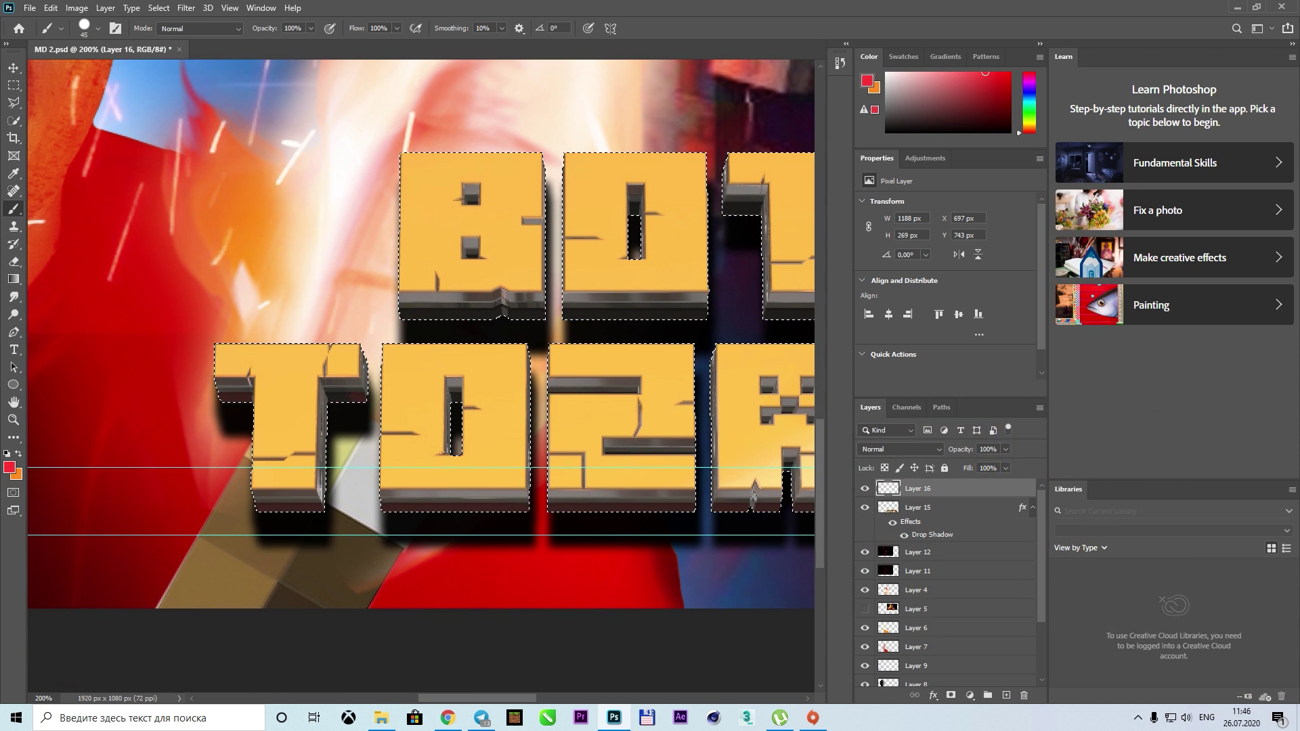
{"action": "key", "text": "b"}
{"action": "right_click", "coordinate": [326, 353]}
{"action": "key", "text": "Escape"}
Paint red along the bottom of the T and the bottom-row letters' lower band
{"action": "left_click_drag", "start_coordinate": [238, 408], "coordinate": [337, 519]}
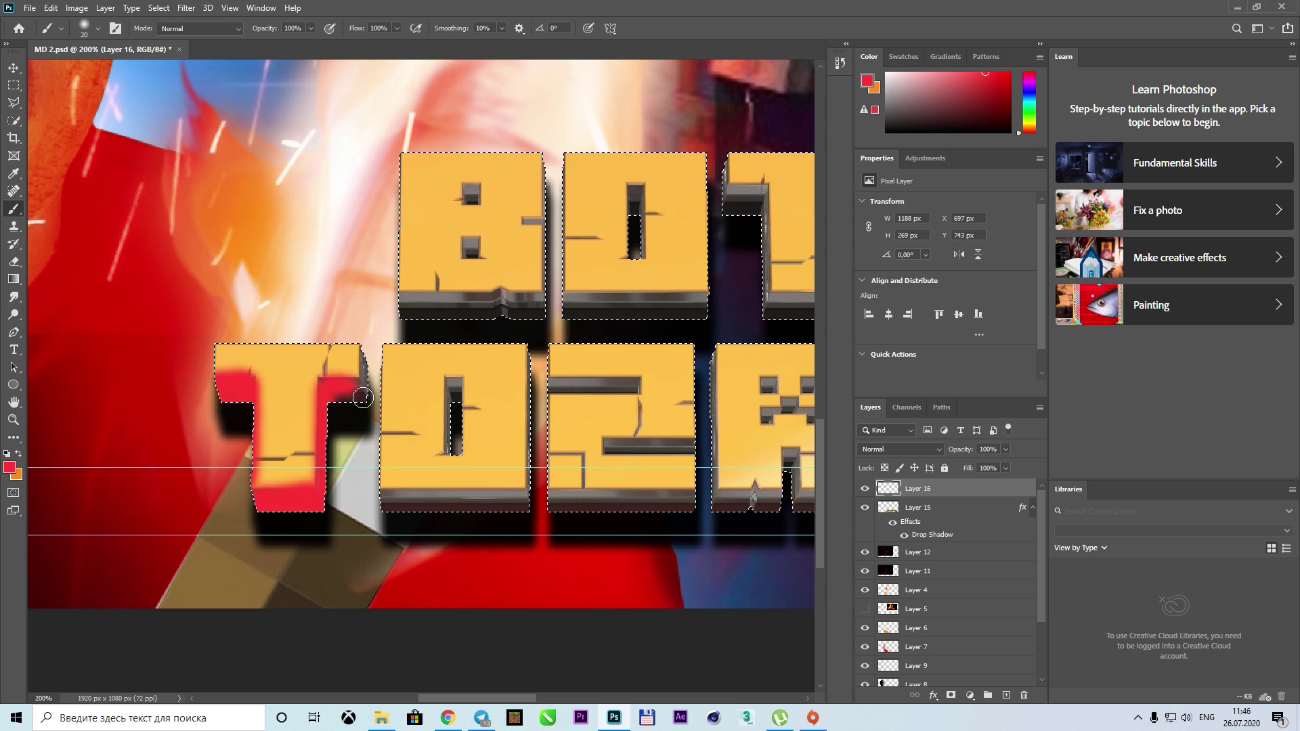
{"action": "left_click_drag", "start_coordinate": [445, 553], "coordinate": [258, 489]}
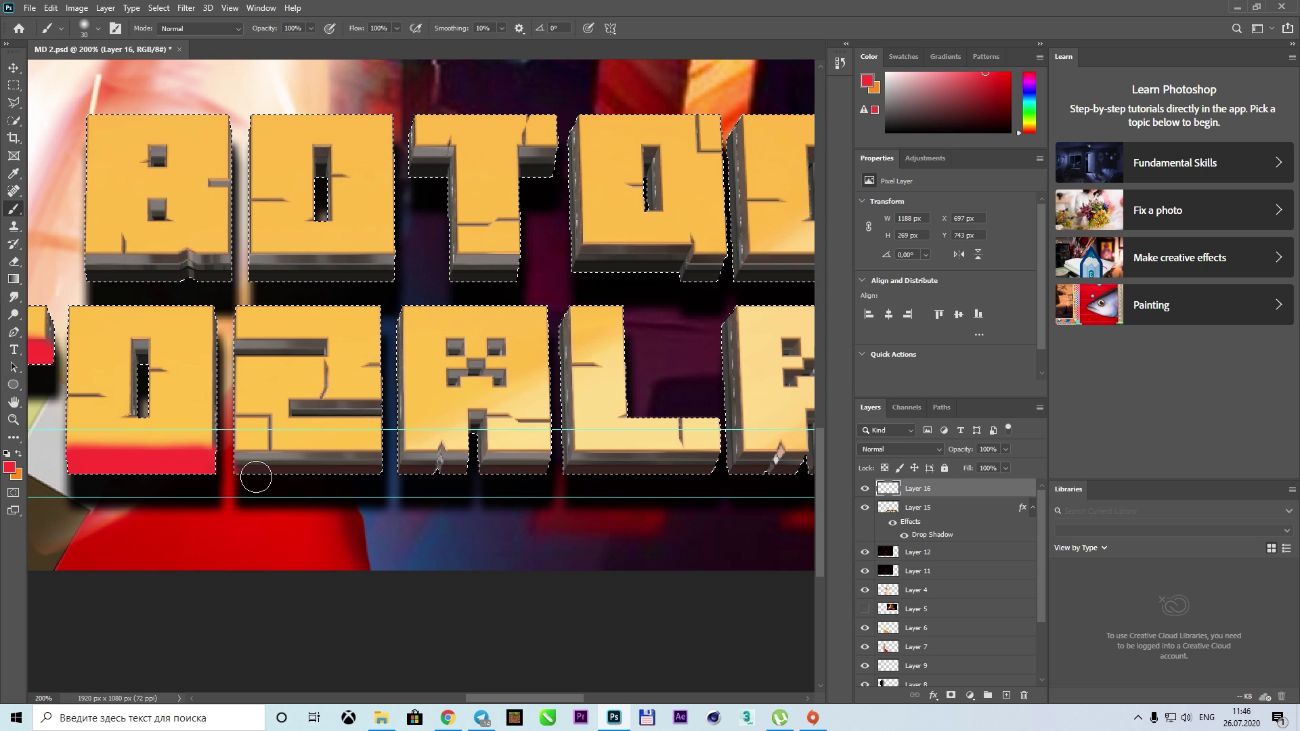
{"action": "scroll", "coordinate": [377, 479], "scroll_direction": "right", "scroll_amount": 4}
{"action": "left_click_drag", "start_coordinate": [377, 479], "coordinate": [290, 514]}
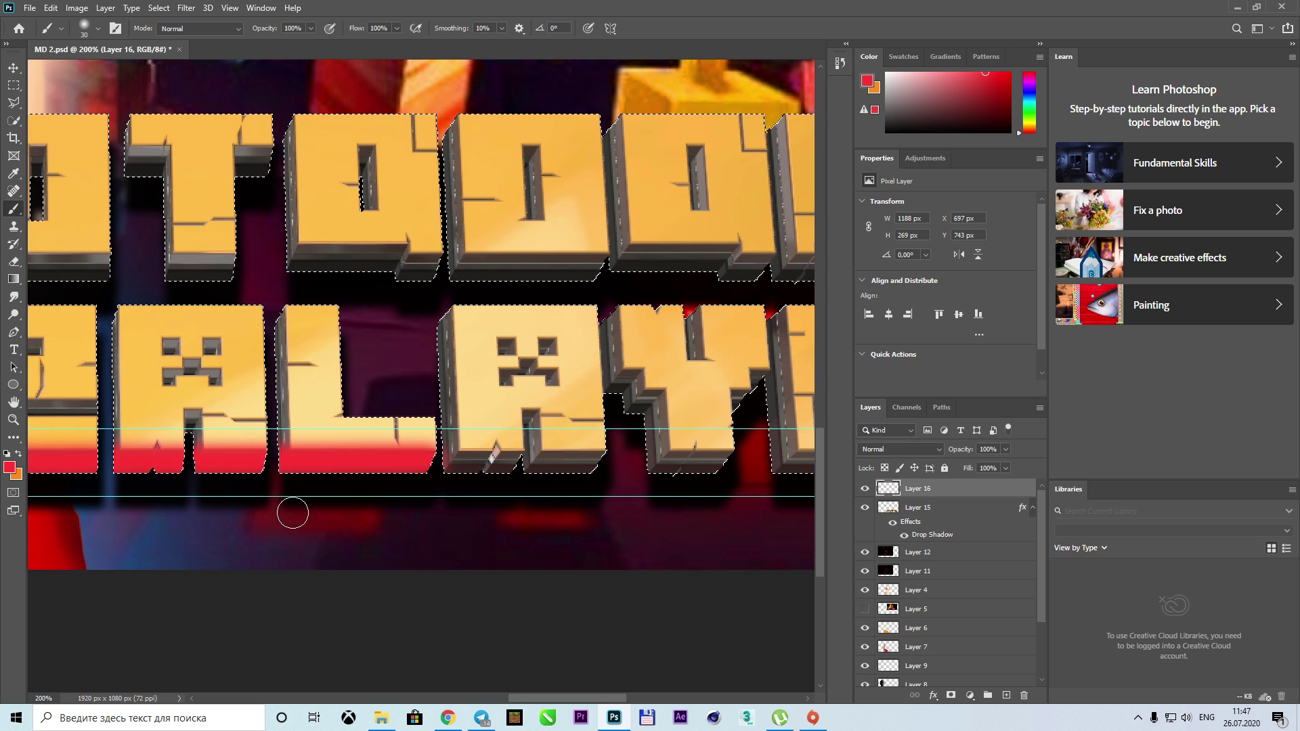
{"action": "scroll", "coordinate": [343, 479], "scroll_direction": "left", "scroll_amount": 6}
With a smaller brush, paint red inside the O, Z and A, including the A's X cutout
{"action": "key", "text": "bracketleft"}
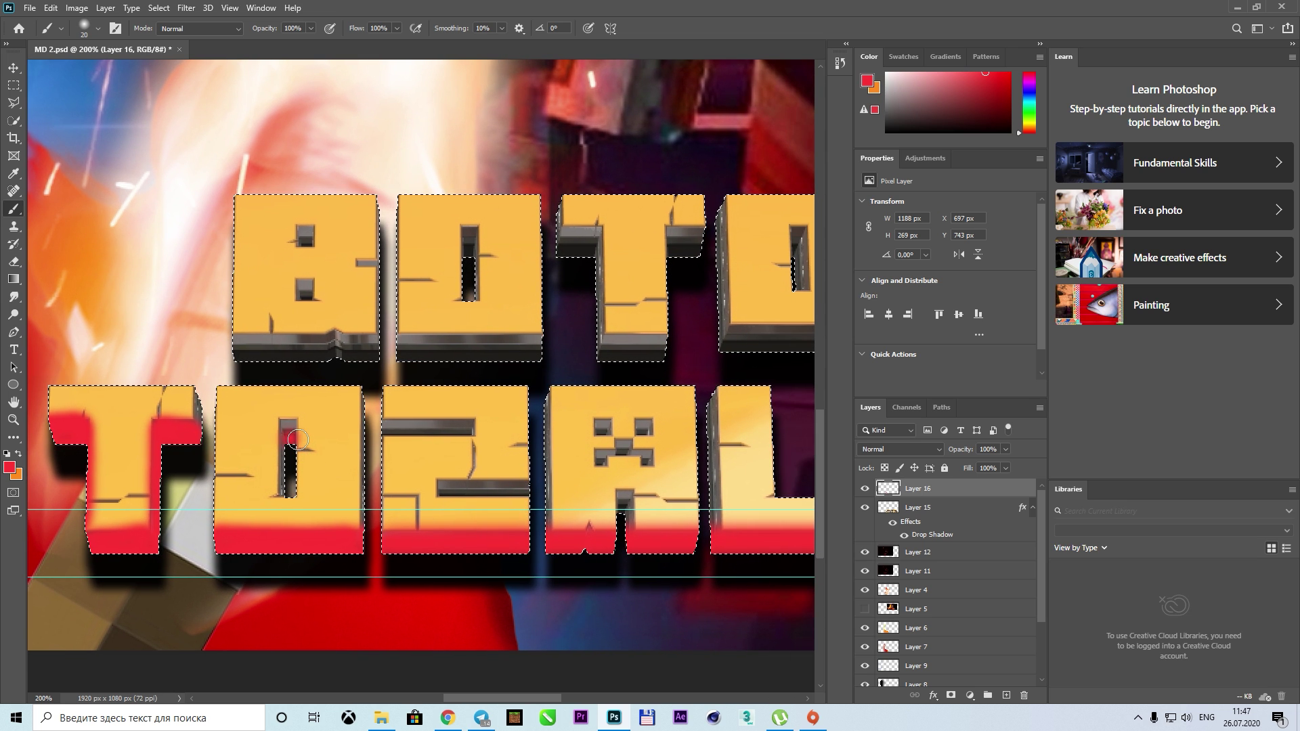
{"action": "left_click_drag", "start_coordinate": [298, 441], "coordinate": [283, 424]}
{"action": "left_click_drag", "start_coordinate": [389, 428], "coordinate": [473, 428]}
{"action": "mouse_move", "coordinate": [598, 426]}
{"action": "left_mouse_down"}
{"action": "mouse_move", "coordinate": [611, 440]}
{"action": "mouse_move", "coordinate": [600, 462]}
{"action": "left_mouse_up"}
{"action": "left_click", "coordinate": [522, 486]}
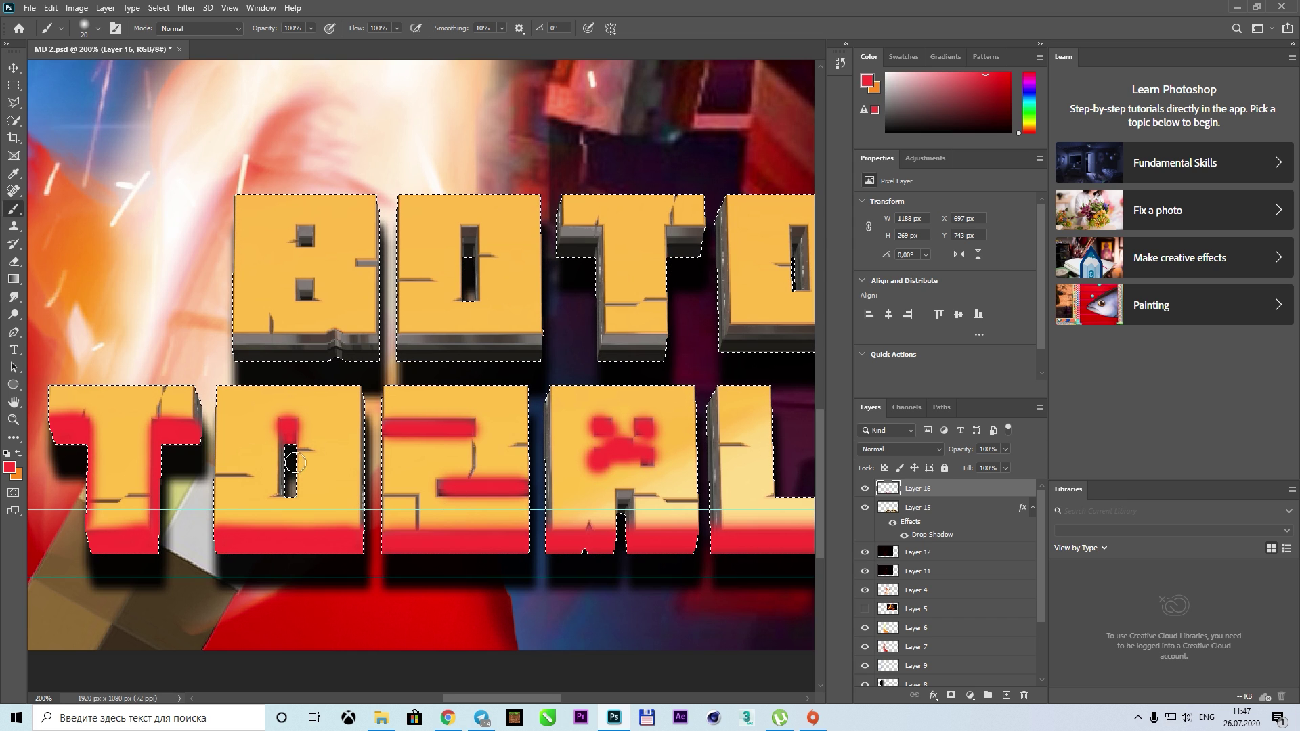
Dab red onto the top-row letters, including the top of the T and inside the B and O
{"action": "left_click_drag", "start_coordinate": [302, 515], "coordinate": [104, 465]}
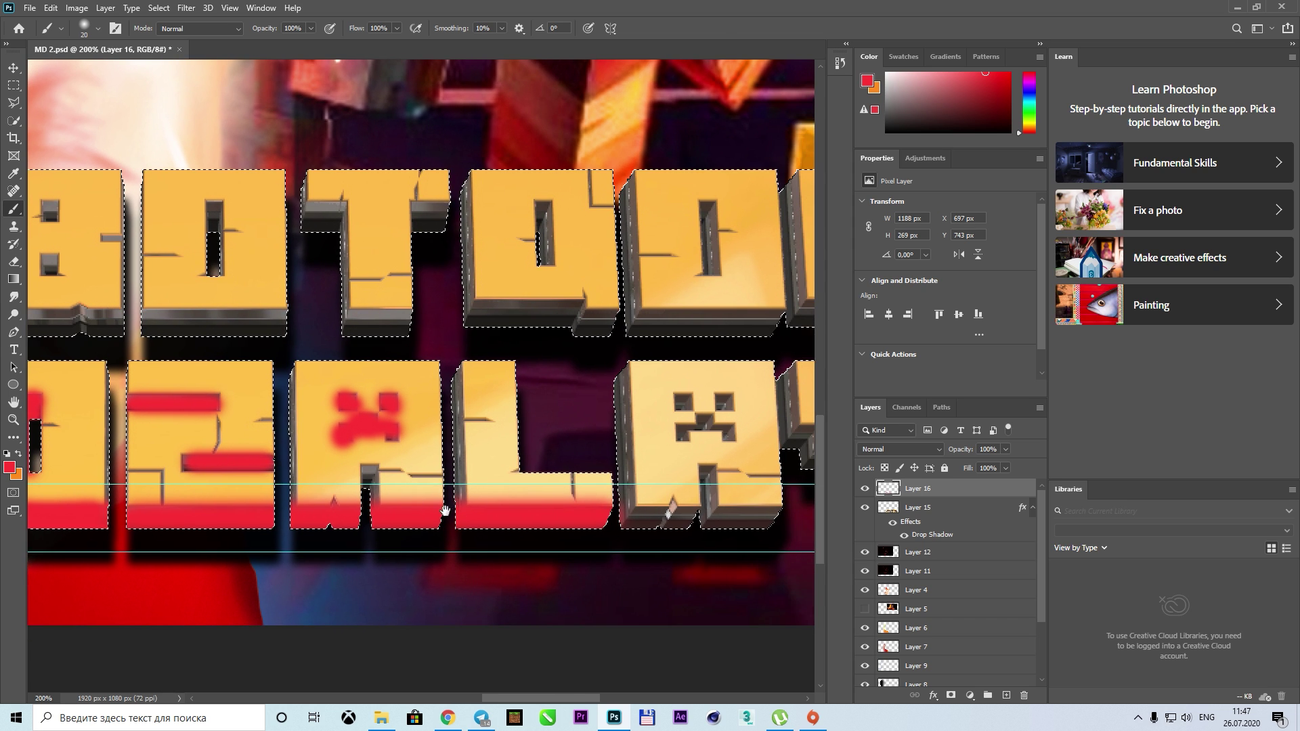
{"action": "mouse_move", "coordinate": [426, 352]}
{"action": "left_mouse_down"}
{"action": "mouse_move", "coordinate": [426, 482]}
{"action": "mouse_move", "coordinate": [453, 498]}
{"action": "left_mouse_up"}
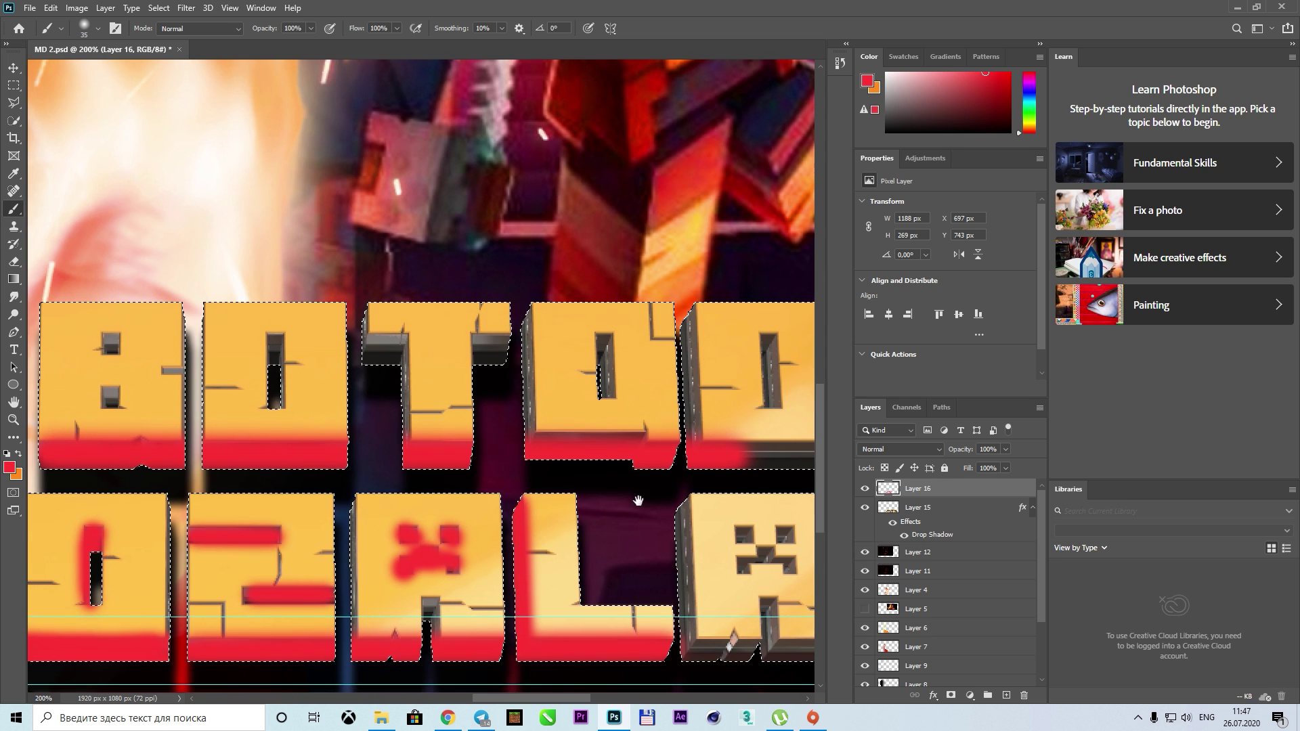
{"action": "key", "text": "bracketleft"}
{"action": "left_click", "coordinate": [605, 342]}
{"action": "left_click", "coordinate": [486, 343]}
{"action": "left_click", "coordinate": [389, 349]}
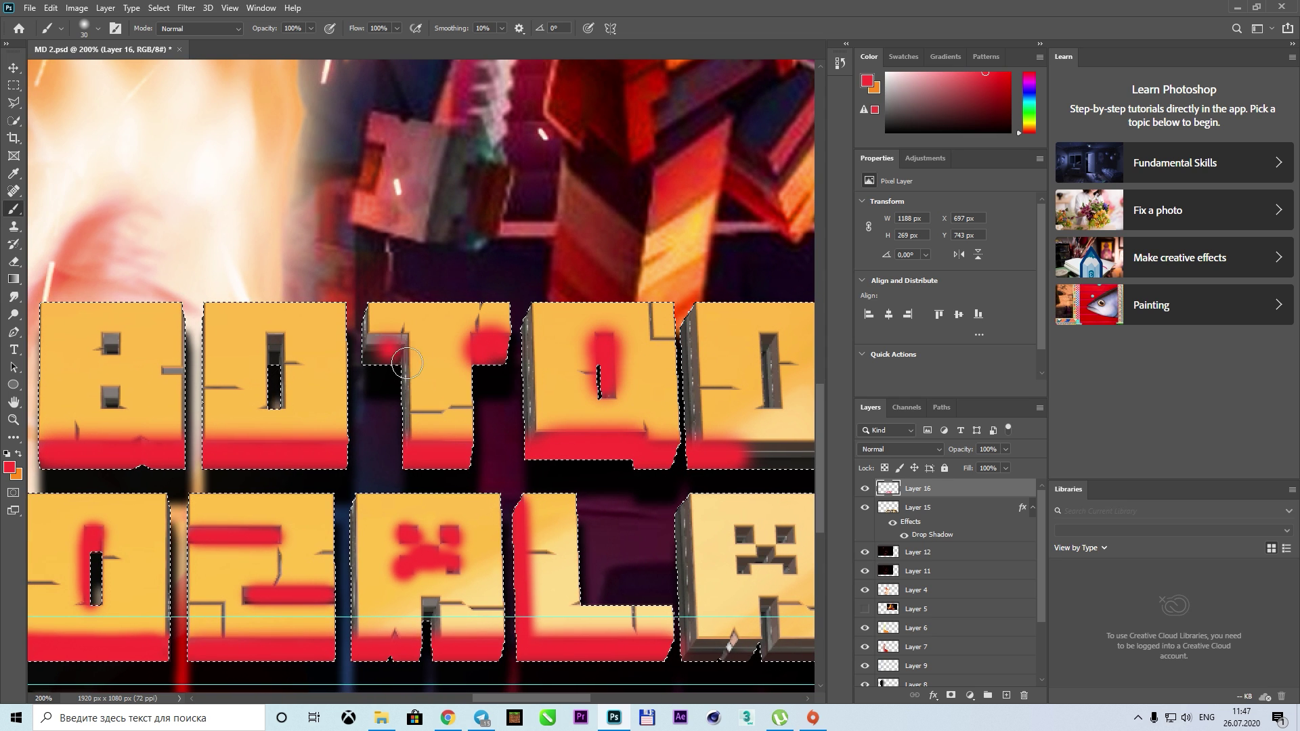
{"action": "left_click", "coordinate": [277, 340]}
{"action": "left_click", "coordinate": [110, 337]}
{"action": "left_click", "coordinate": [110, 406]}
Zoom out to view the whole title and switch to the Eraser tool
{"action": "key", "text": "ctrl+minus"}
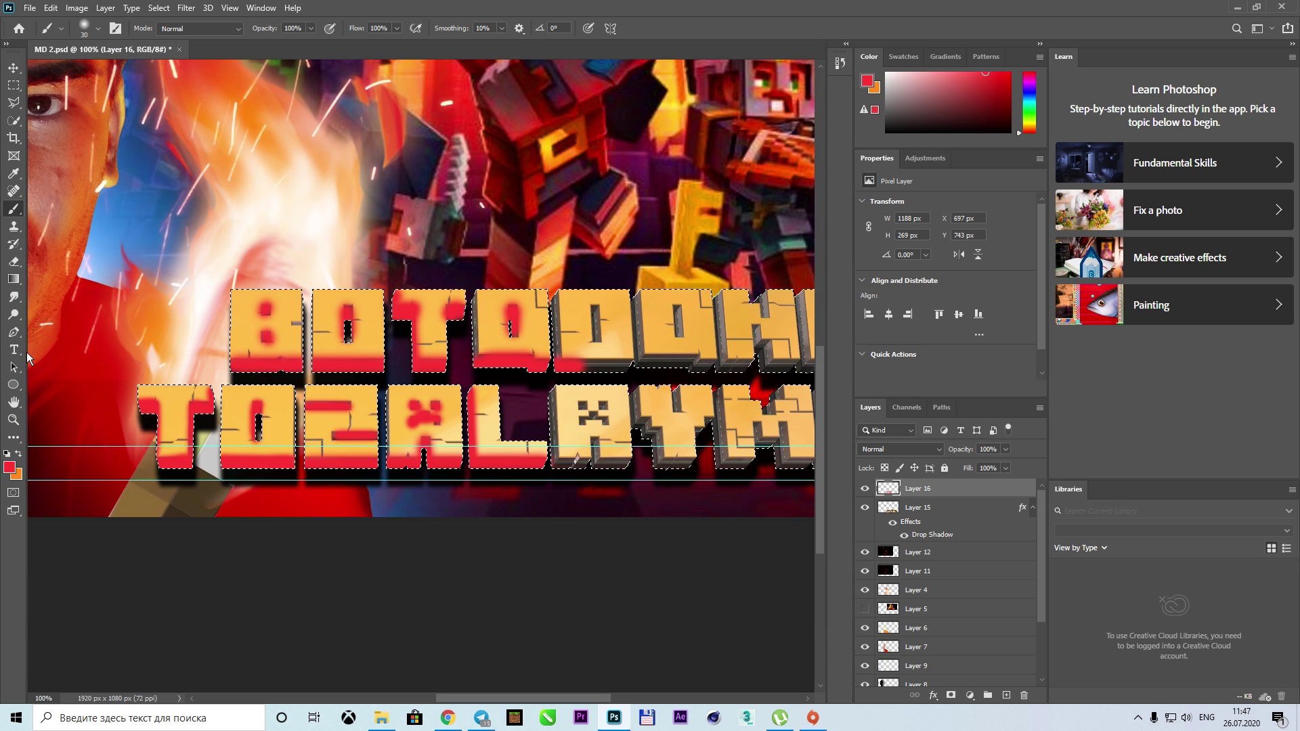
{"action": "key", "text": "e"}
{"action": "right_click", "coordinate": [581, 334]}
{"action": "key", "text": "Escape"}
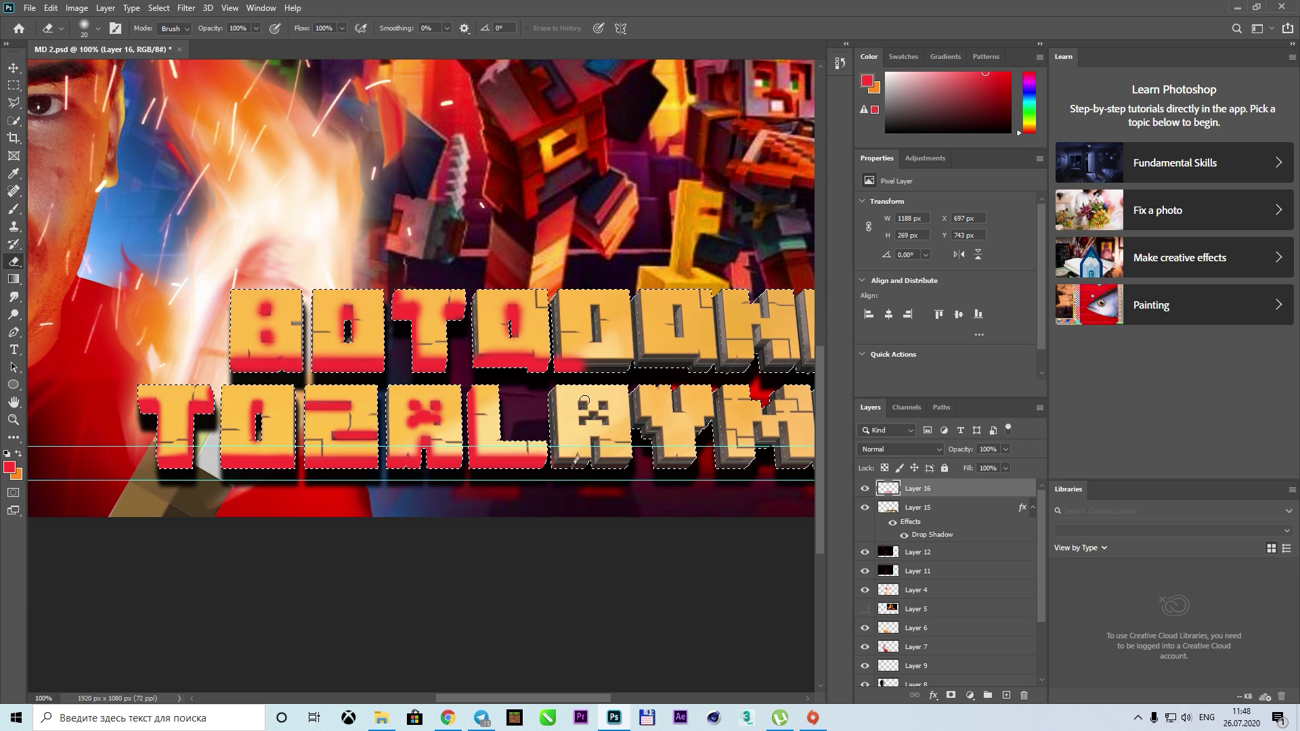
Enlarge the eraser, zoom in, and erase the red from the top of the T
{"action": "key", "text": "bracketright"}
{"action": "key", "text": "bracketright"}
{"action": "key", "text": "bracketright"}
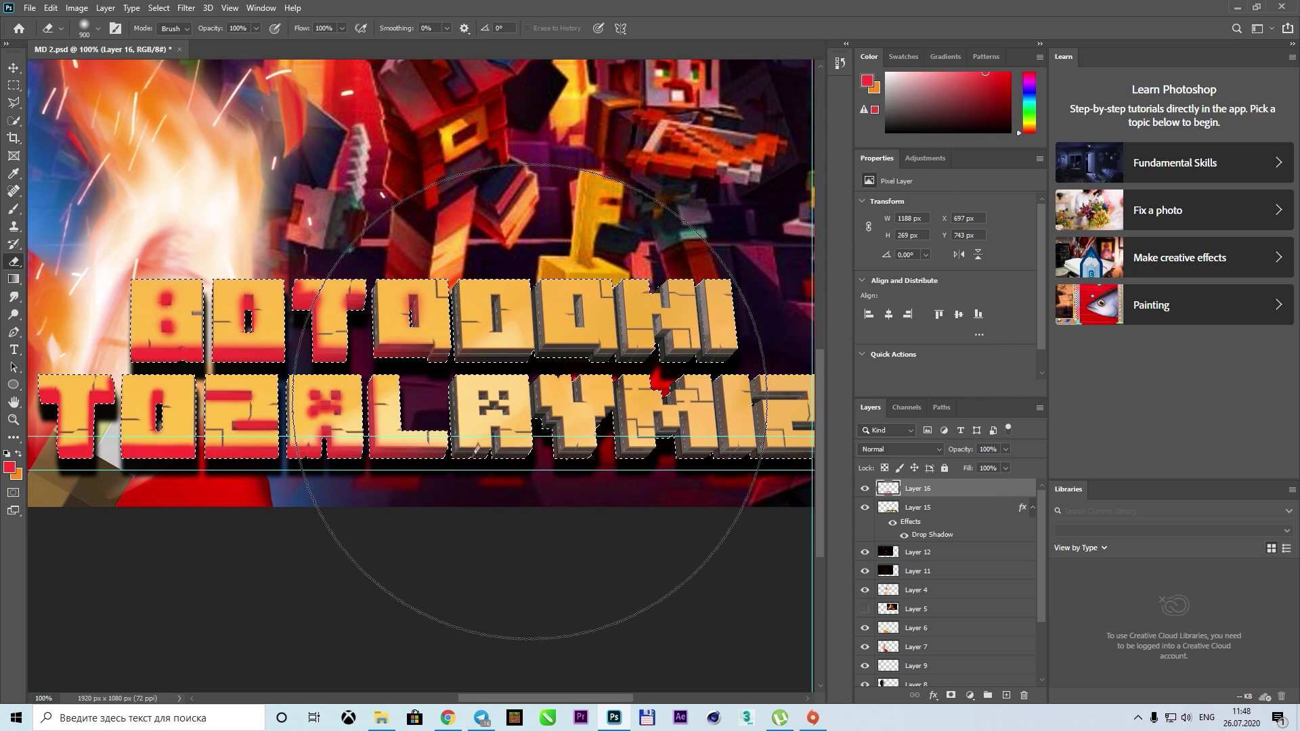
{"action": "left_click_drag", "start_coordinate": [778, 389], "coordinate": [657, 408]}
{"action": "key", "text": "ctrl+plus"}
{"action": "key", "text": "ctrl+plus"}
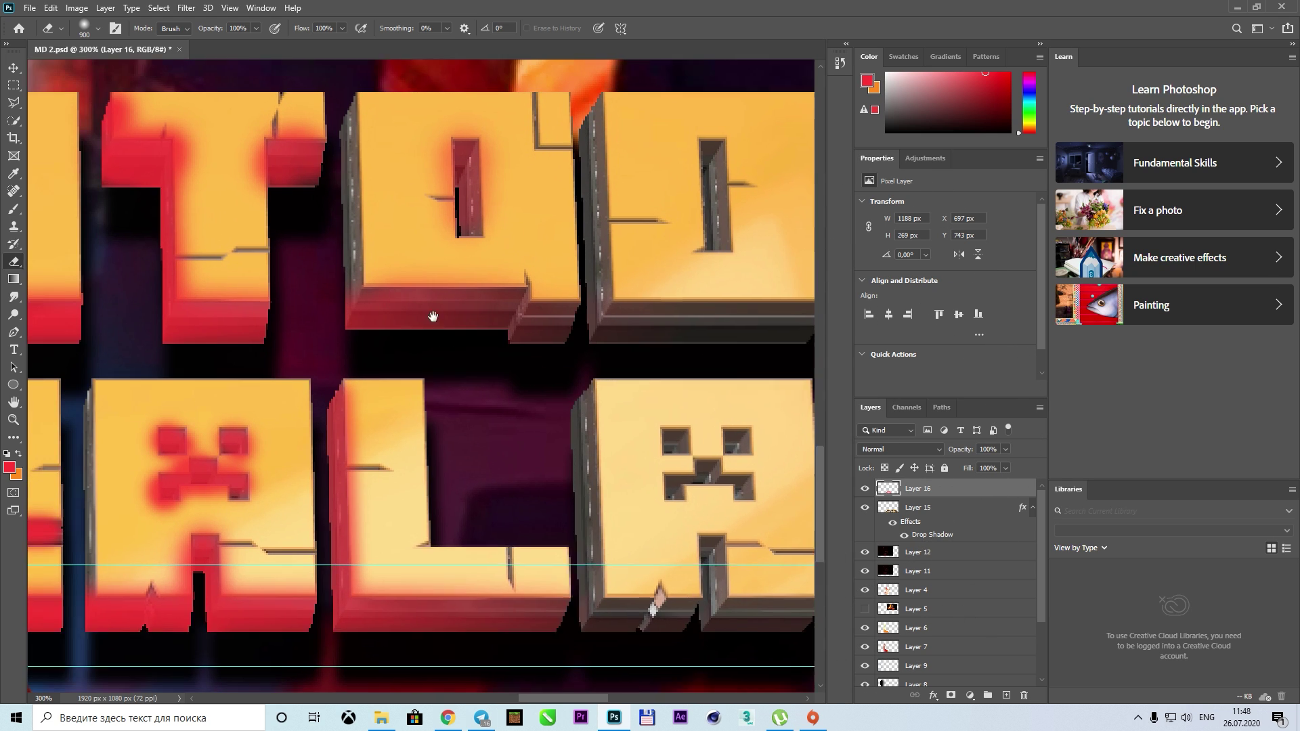
{"action": "right_click", "coordinate": [519, 271]}
{"action": "key", "text": "Escape"}
{"action": "scroll", "coordinate": [329, 338], "scroll_direction": "up", "scroll_amount": 2}
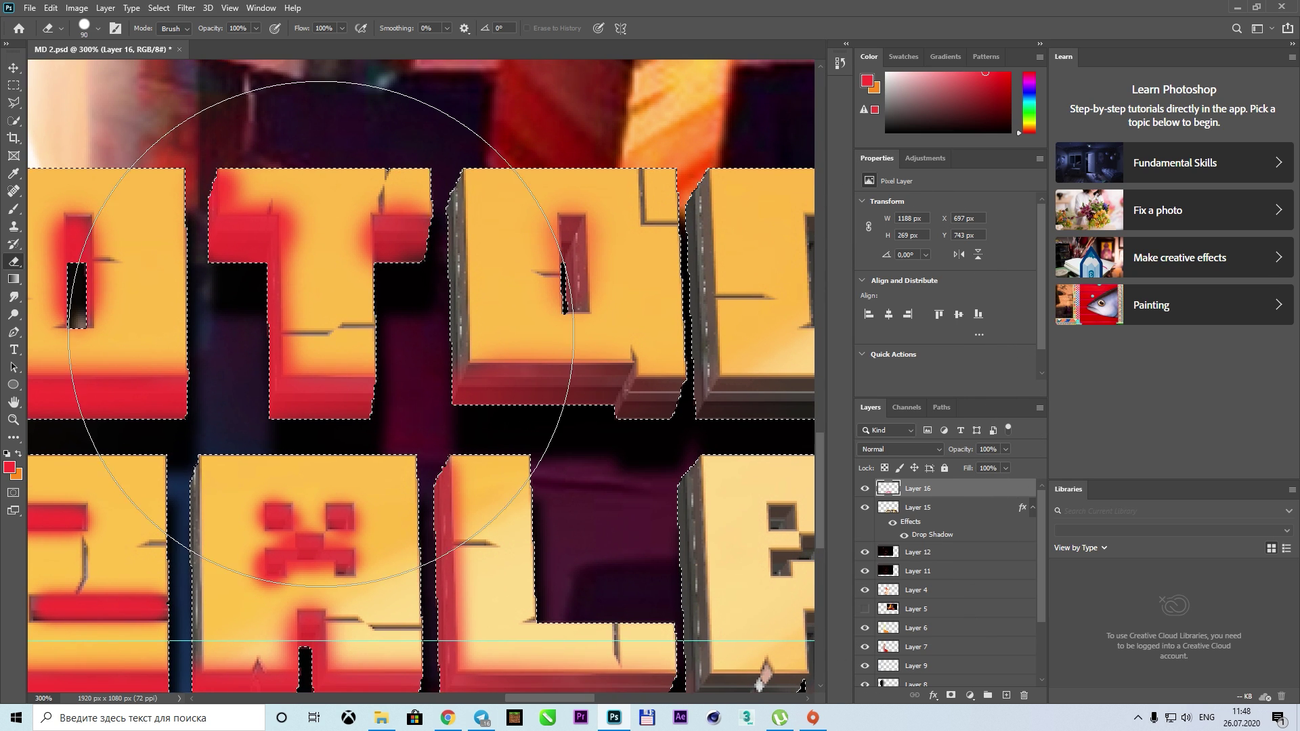
{"action": "left_click", "coordinate": [323, 217]}
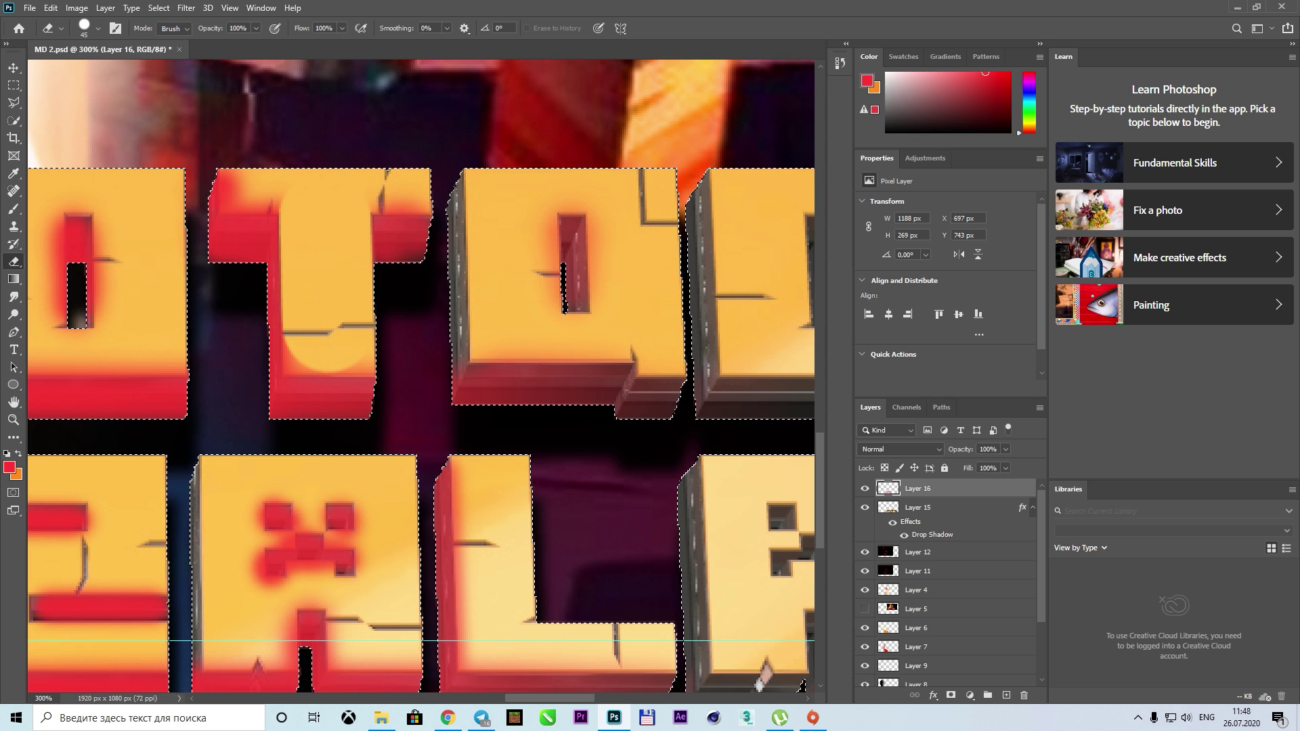
{"action": "left_click", "coordinate": [268, 173]}
{"action": "left_click", "coordinate": [403, 178]}
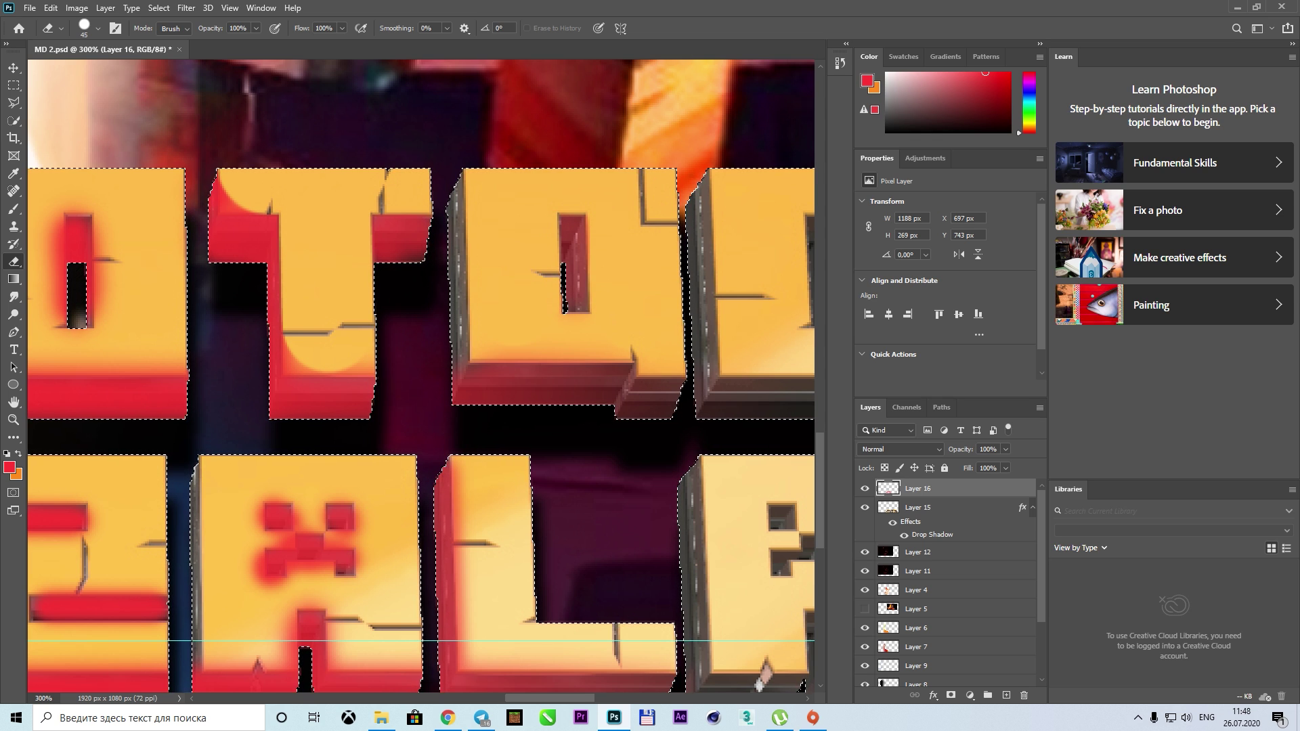
With a smaller eraser, clean stray red off the first letter
{"action": "scroll", "coordinate": [764, 674], "scroll_direction": "left", "scroll_amount": 5}
{"action": "key", "text": "bracketleft"}
{"action": "key", "text": "bracketleft"}
{"action": "key", "text": "bracketleft"}
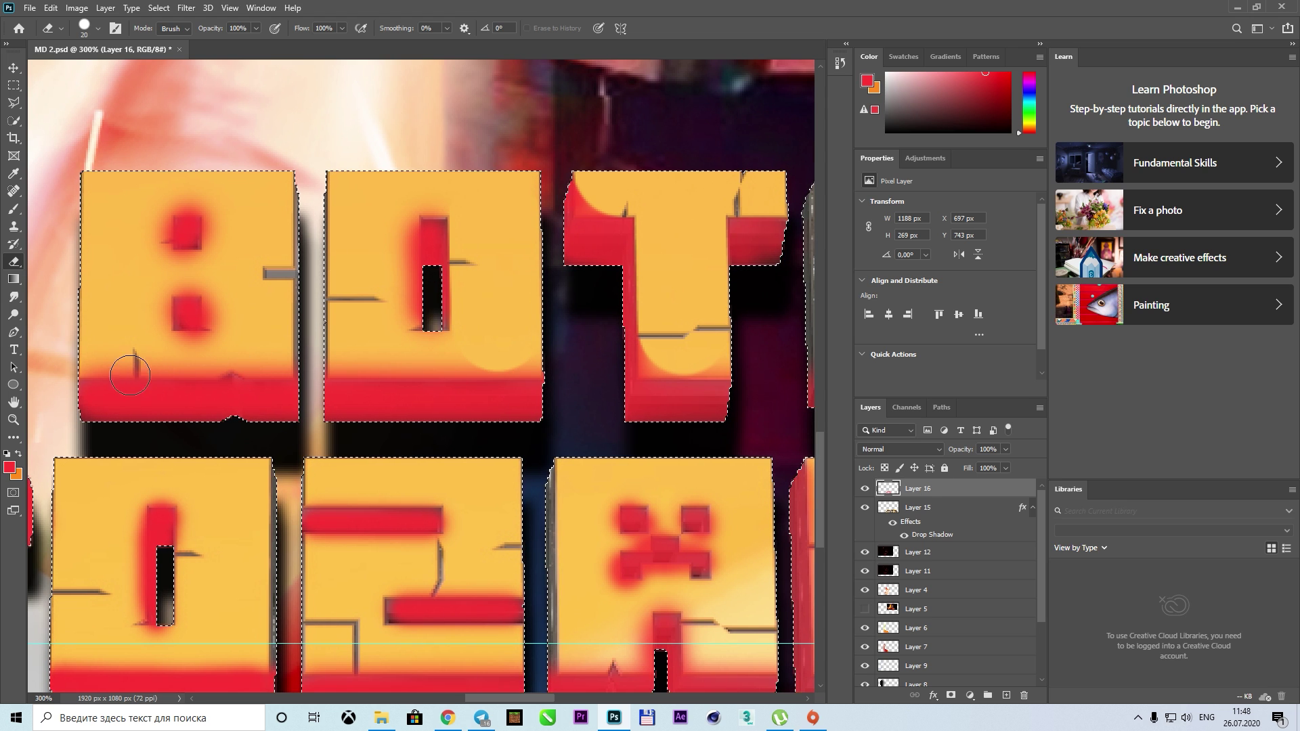
{"action": "scroll", "coordinate": [755, 380], "scroll_direction": "right", "scroll_amount": 5}
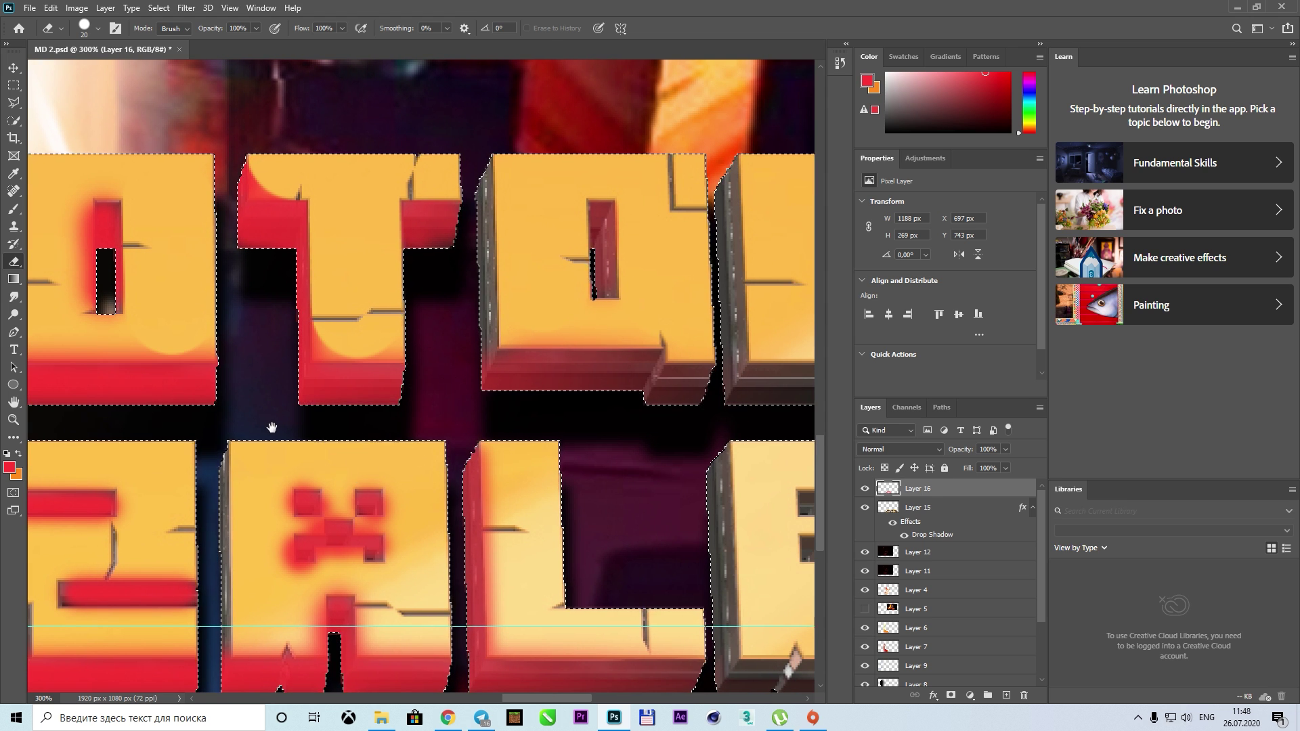
{"action": "left_click_drag", "start_coordinate": [271, 427], "coordinate": [741, 438]}
{"action": "left_click_drag", "start_coordinate": [244, 370], "coordinate": [384, 215]}
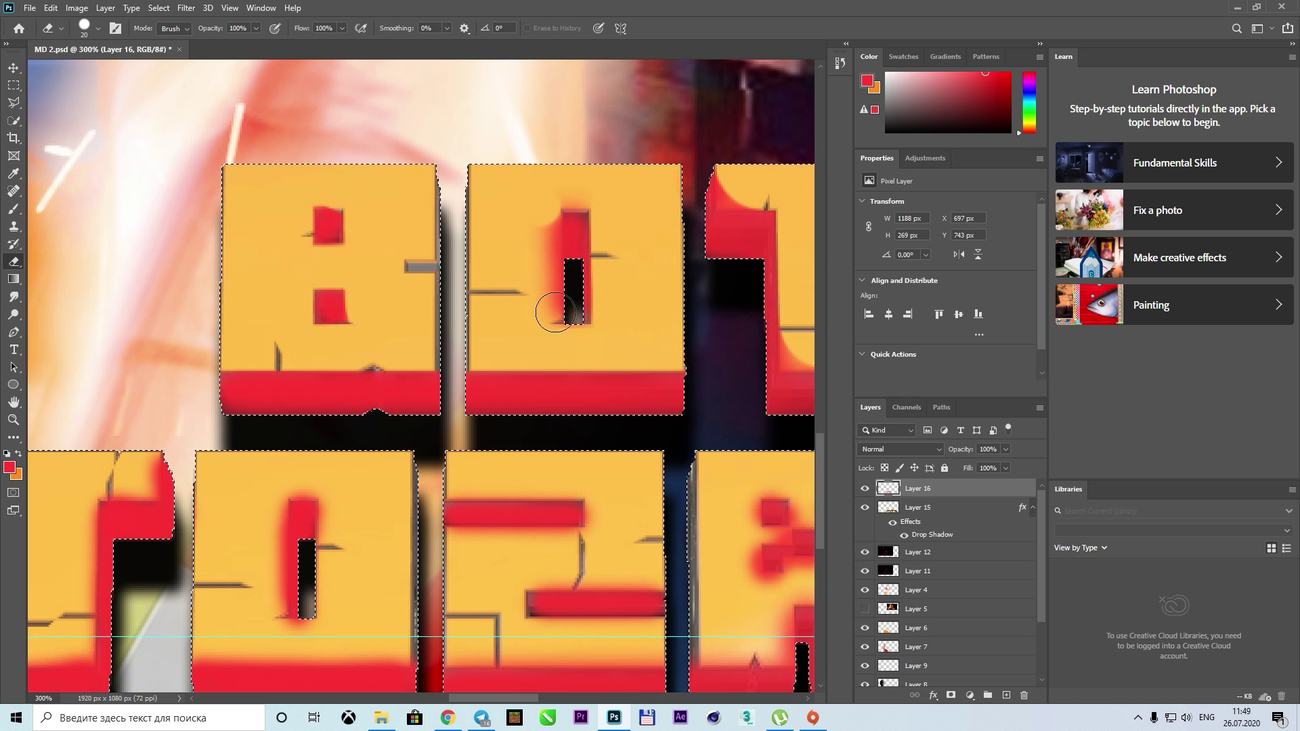
Erase leftover red from the T's lower part and the lower part of the A
{"action": "scroll", "coordinate": [554, 205], "scroll_direction": "right", "scroll_amount": 3}
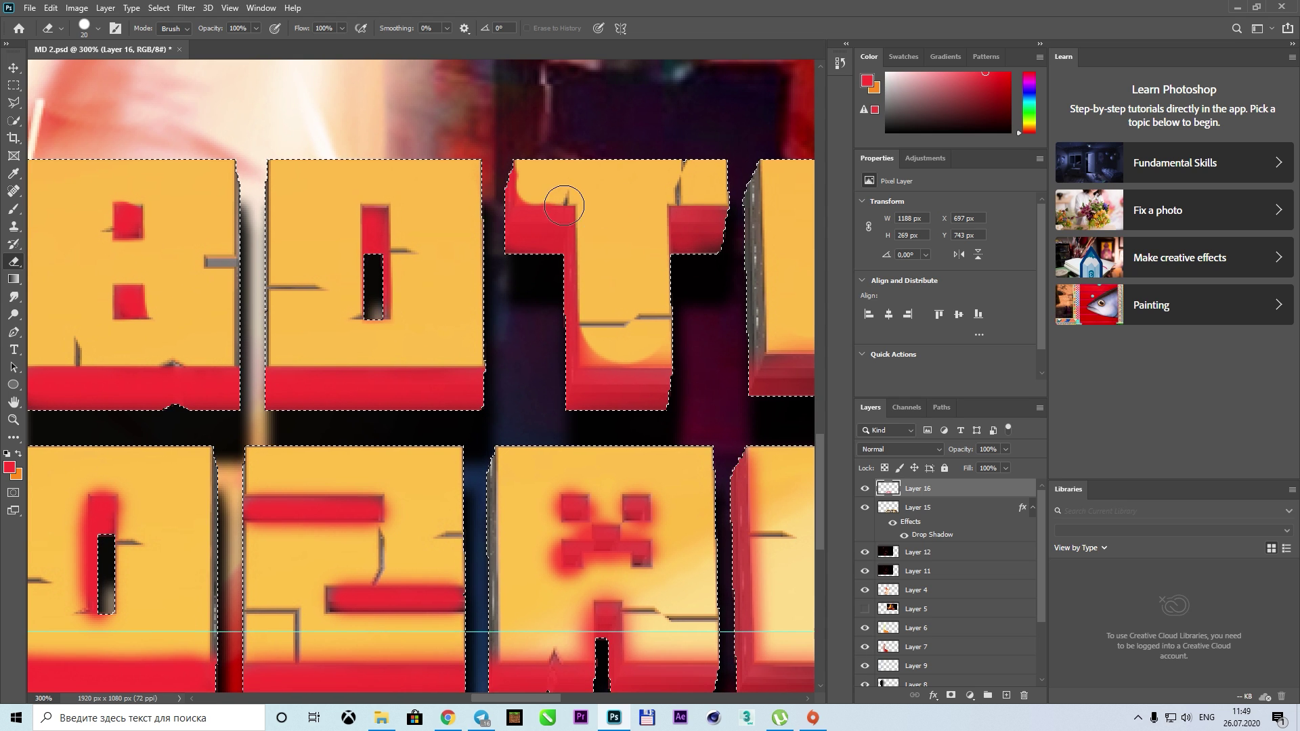
{"action": "scroll", "coordinate": [566, 203], "scroll_direction": "right", "scroll_amount": 1}
{"action": "key", "text": "bracketleft"}
{"action": "left_click_drag", "start_coordinate": [535, 314], "coordinate": [615, 328]}
{"action": "scroll", "coordinate": [508, 332], "scroll_direction": "right", "scroll_amount": 3}
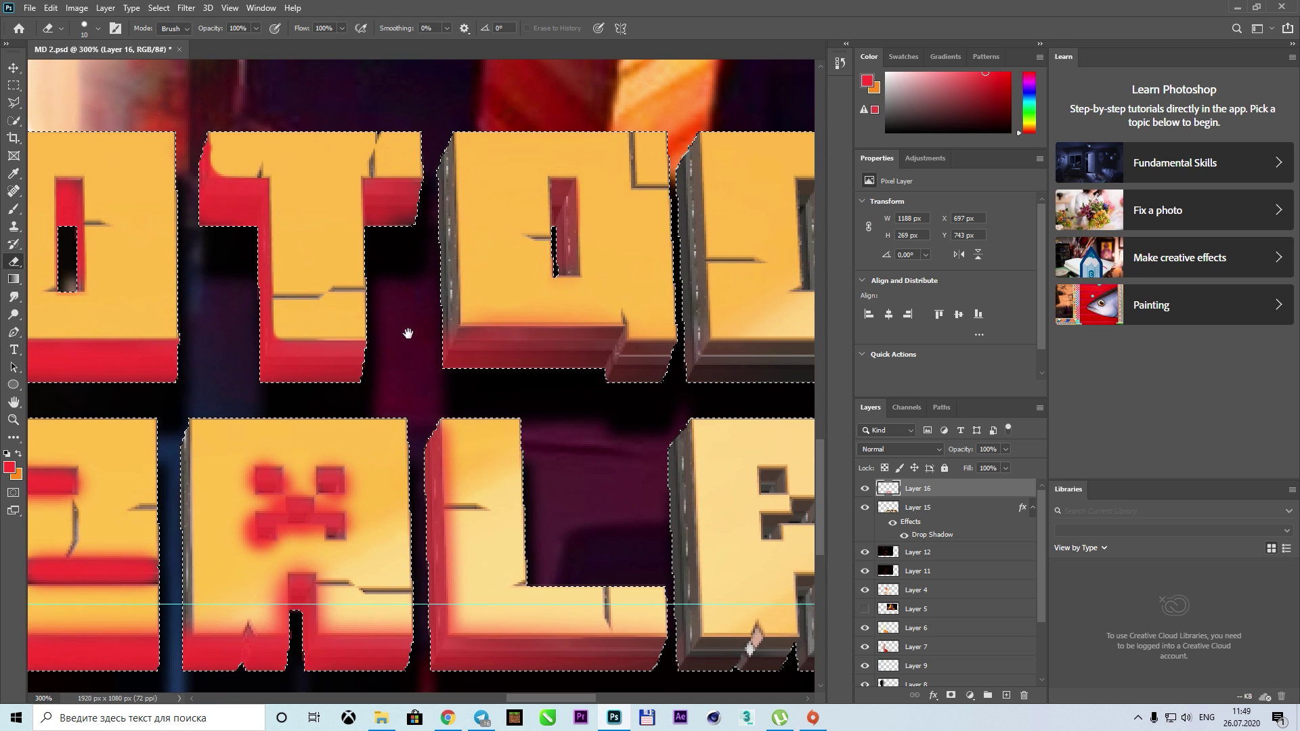
{"action": "key", "text": "bracketright"}
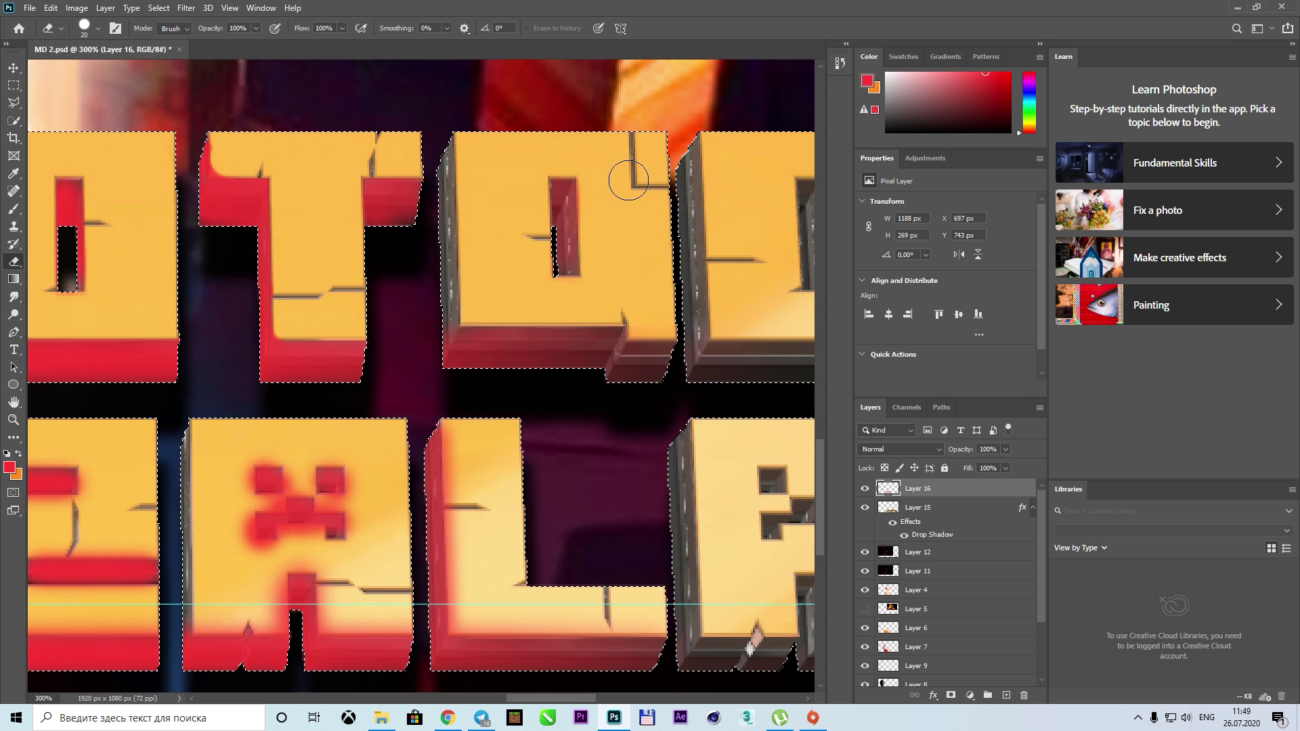
{"action": "scroll", "coordinate": [583, 261], "scroll_direction": "down", "scroll_amount": 2}
{"action": "scroll", "coordinate": [470, 279], "scroll_direction": "down", "scroll_amount": 1}
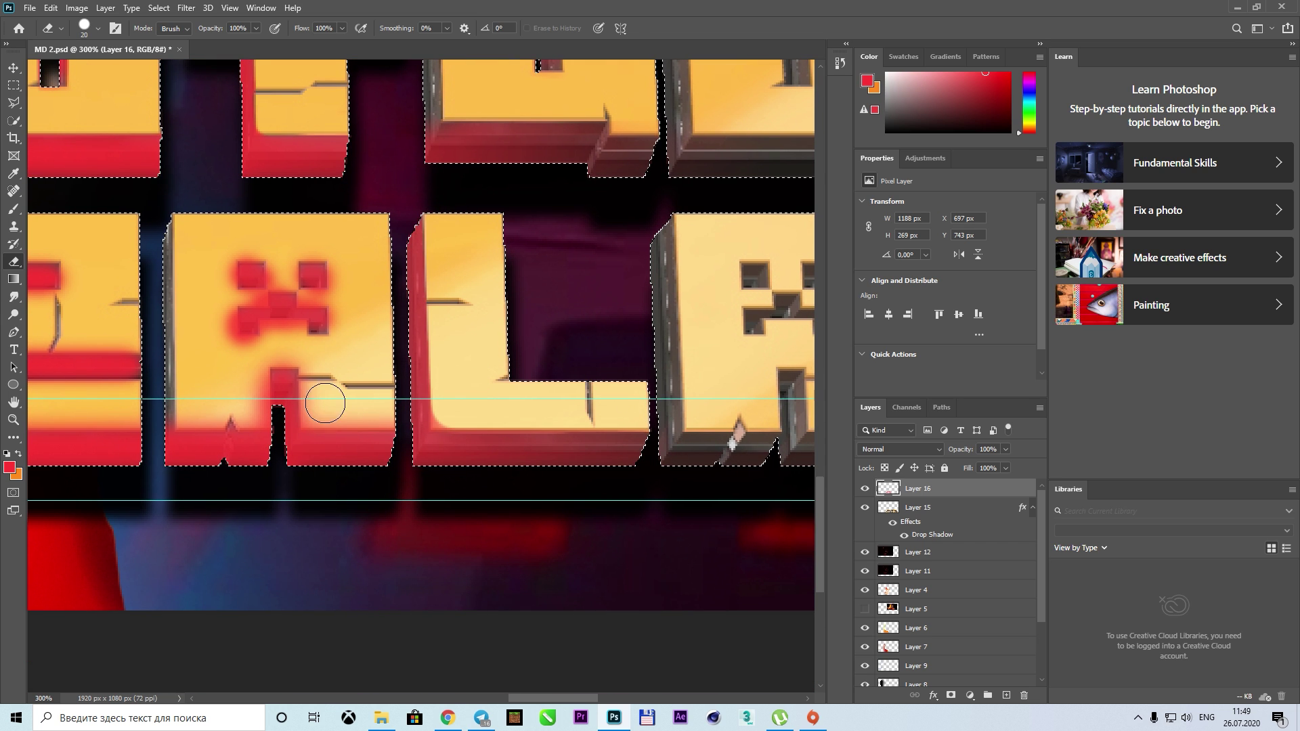
{"action": "mouse_move", "coordinate": [338, 425]}
{"action": "left_mouse_down"}
{"action": "mouse_move", "coordinate": [363, 424]}
{"action": "mouse_move", "coordinate": [268, 393]}
{"action": "left_mouse_up"}
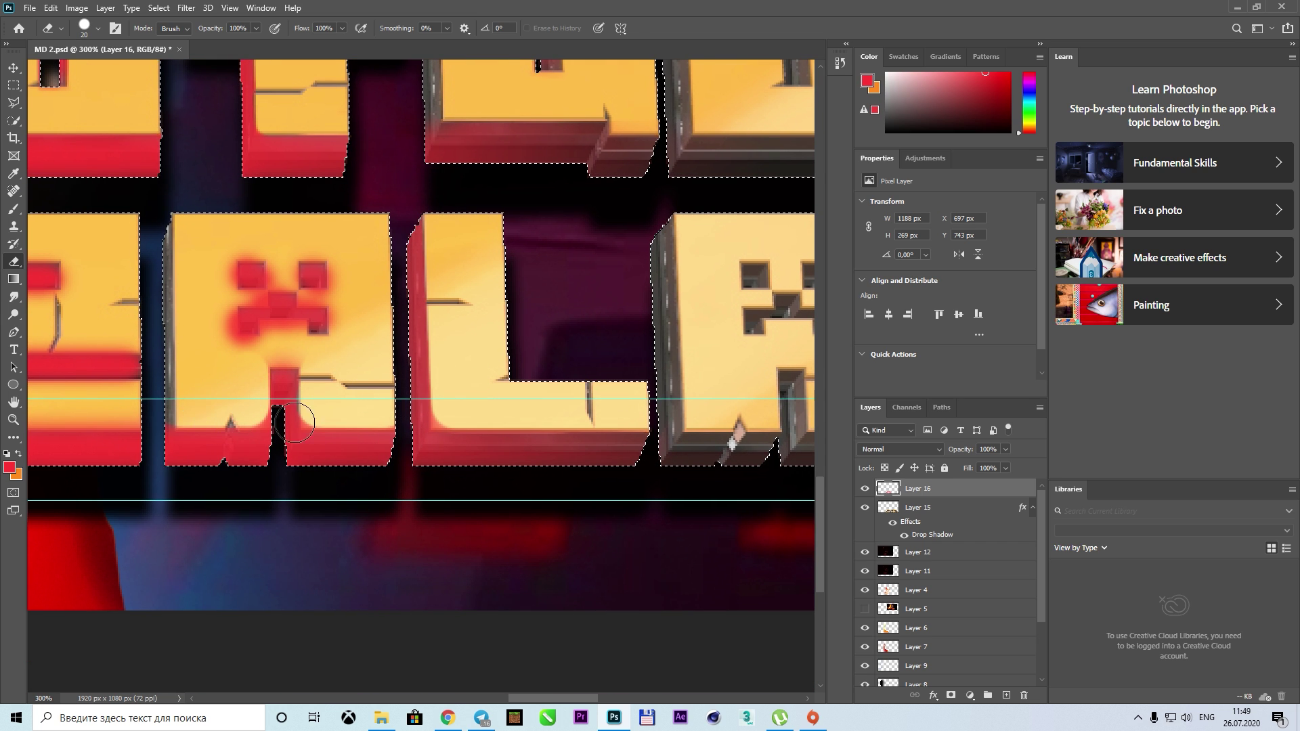
Erase red from the T's stem and thin the red strip beside the O's hole
{"action": "scroll", "coordinate": [295, 423], "scroll_direction": "left", "scroll_amount": 5}
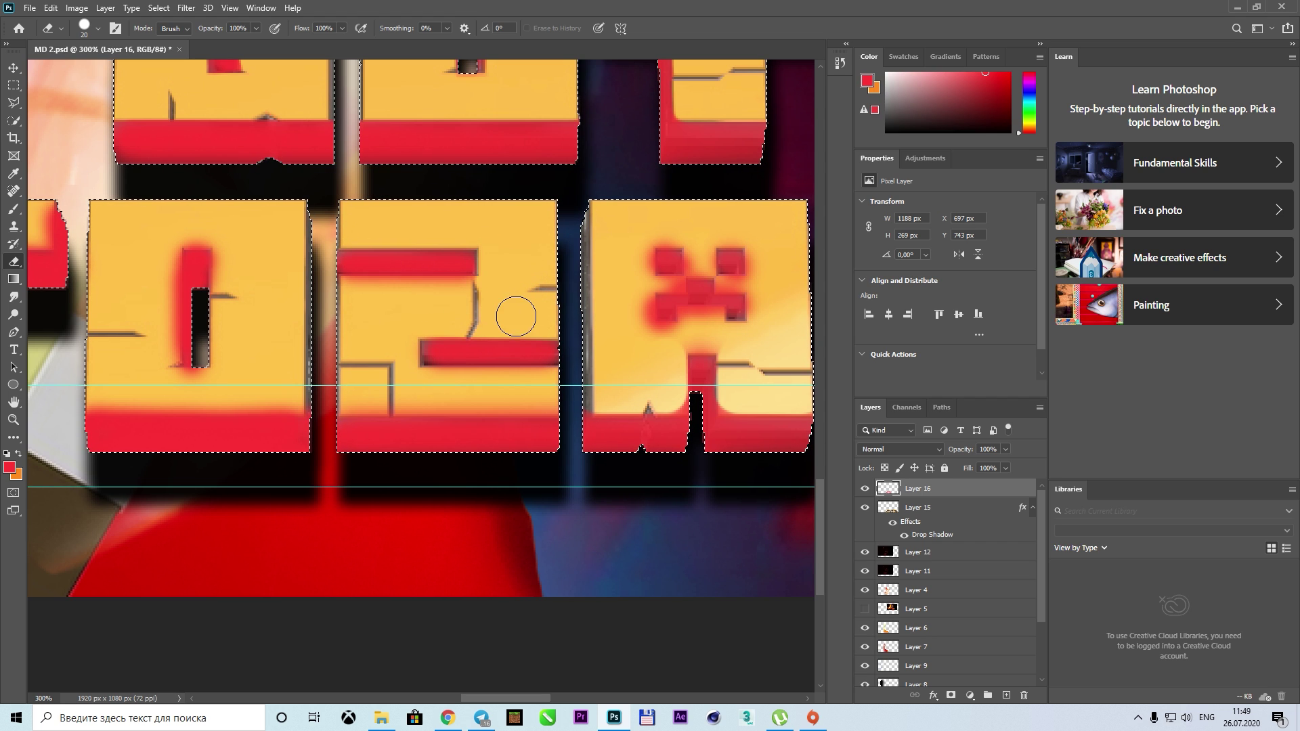
{"action": "scroll", "coordinate": [583, 417], "scroll_direction": "left", "scroll_amount": 4}
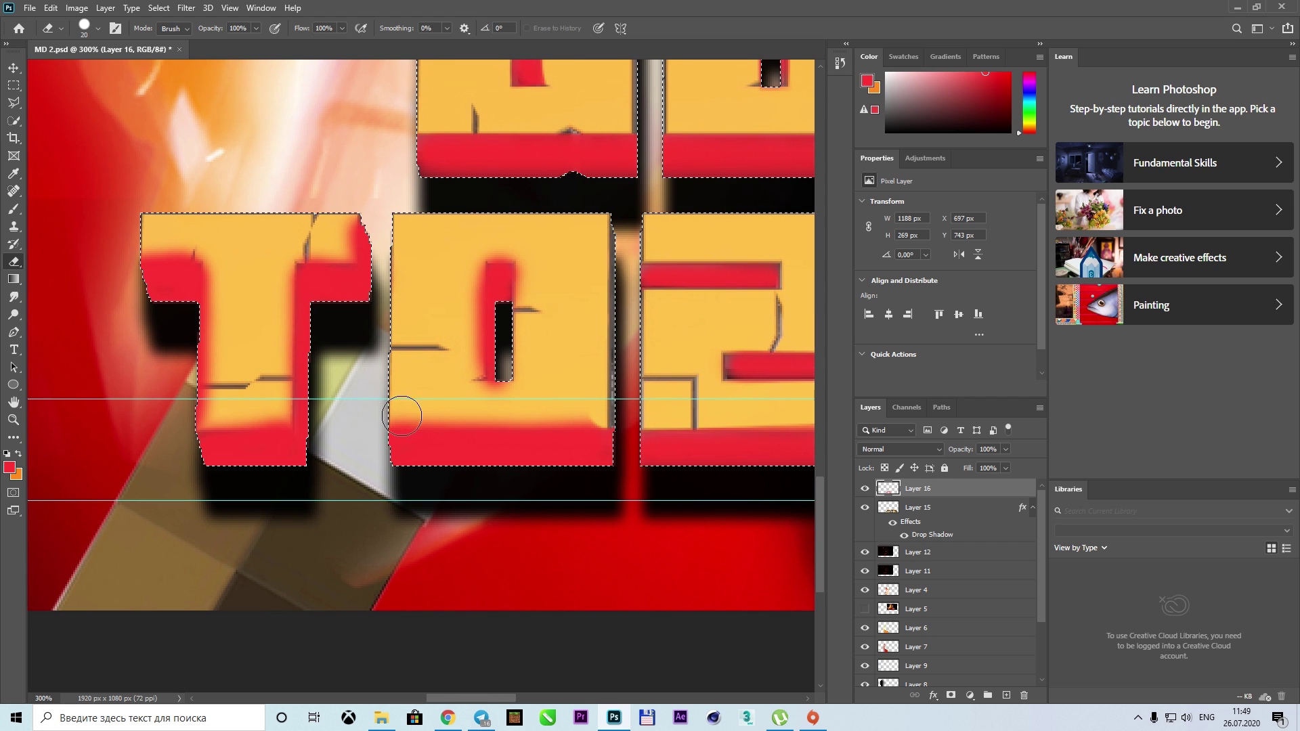
{"action": "mouse_move", "coordinate": [291, 347]}
{"action": "left_mouse_down"}
{"action": "mouse_move", "coordinate": [256, 290]}
{"action": "mouse_move", "coordinate": [232, 481]}
{"action": "mouse_move", "coordinate": [346, 277]}
{"action": "mouse_move", "coordinate": [354, 229]}
{"action": "left_mouse_up"}
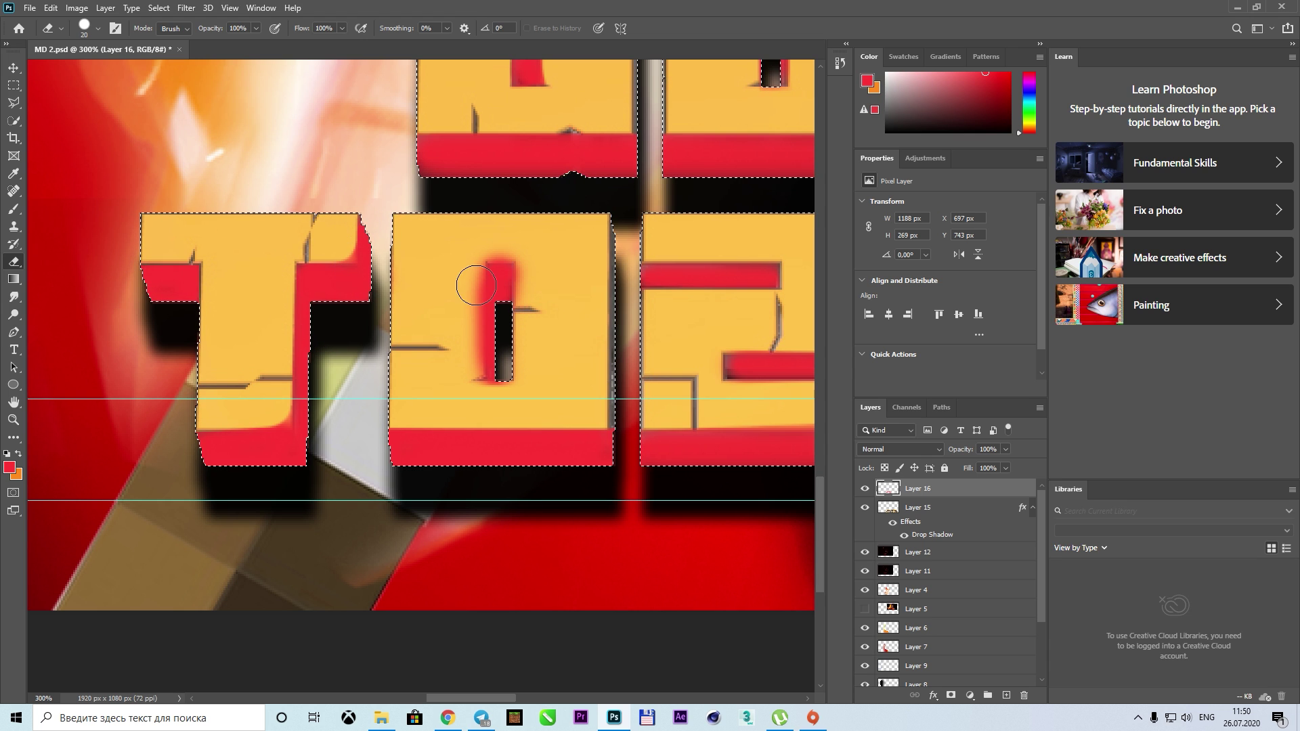
{"action": "left_click_drag", "start_coordinate": [494, 276], "coordinate": [479, 406]}
{"action": "key", "text": "ctrl+minus"}
{"action": "key", "text": "ctrl+minus"}
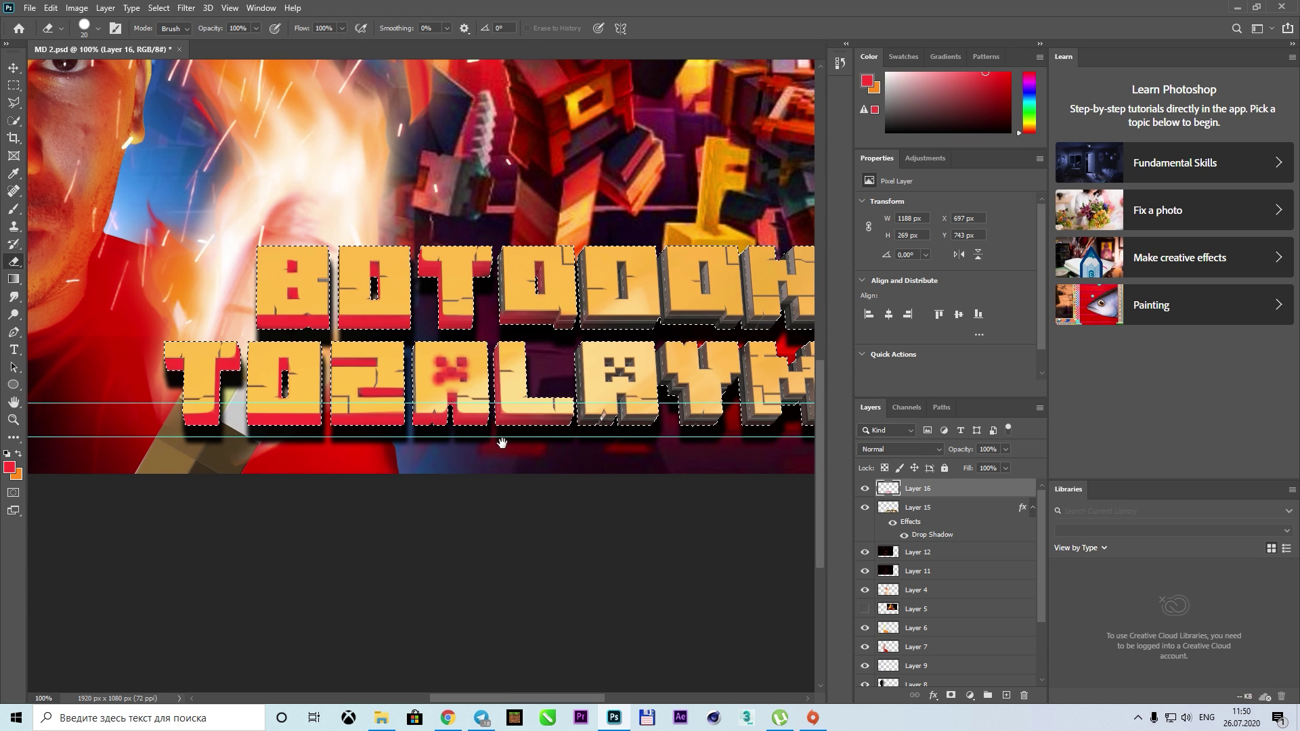
Erase the red glow around the creeper face's mouth, left side and right eye
{"action": "scroll", "coordinate": [540, 433], "scroll_direction": "up", "scroll_amount": 3}
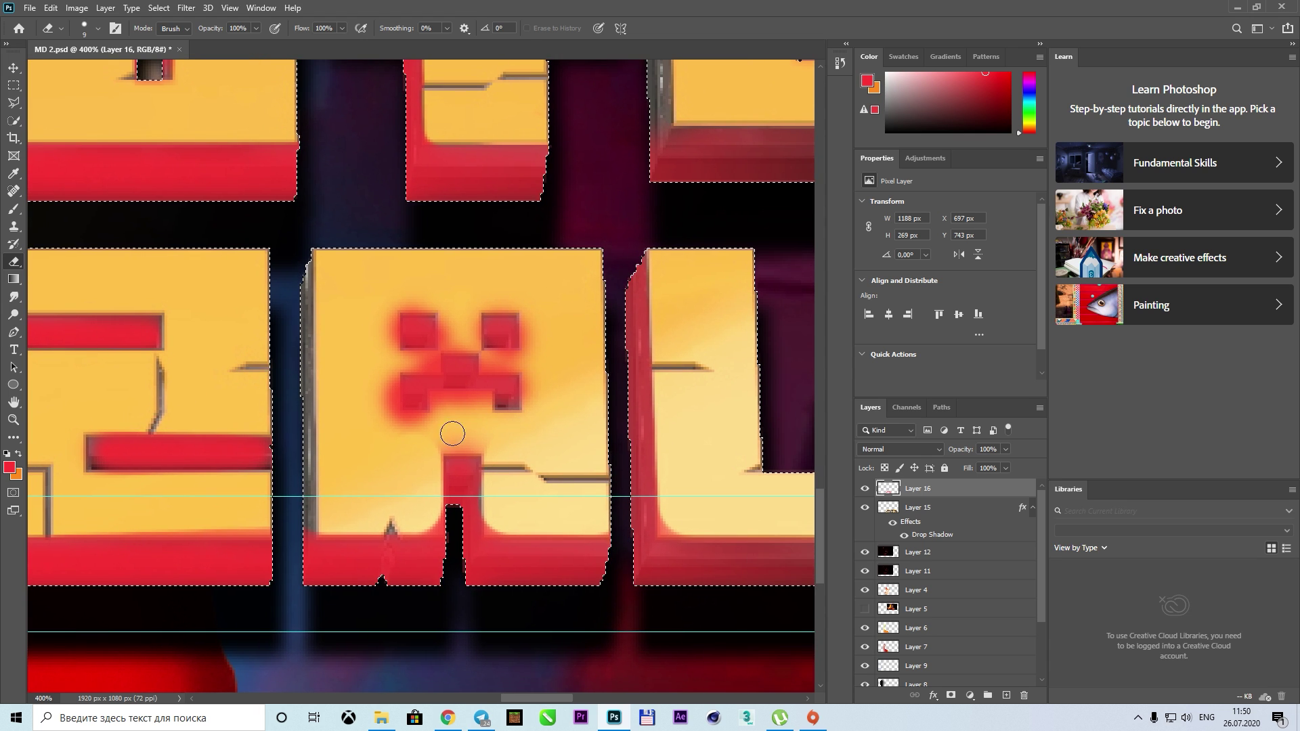
{"action": "mouse_move", "coordinate": [452, 433]}
{"action": "left_mouse_down"}
{"action": "mouse_move", "coordinate": [468, 424]}
{"action": "mouse_move", "coordinate": [392, 424]}
{"action": "mouse_move", "coordinate": [488, 450]}
{"action": "left_mouse_up"}
{"action": "key", "text": "bracketleft"}
{"action": "key", "text": "bracketleft"}
{"action": "left_click_drag", "start_coordinate": [403, 423], "coordinate": [386, 405]}
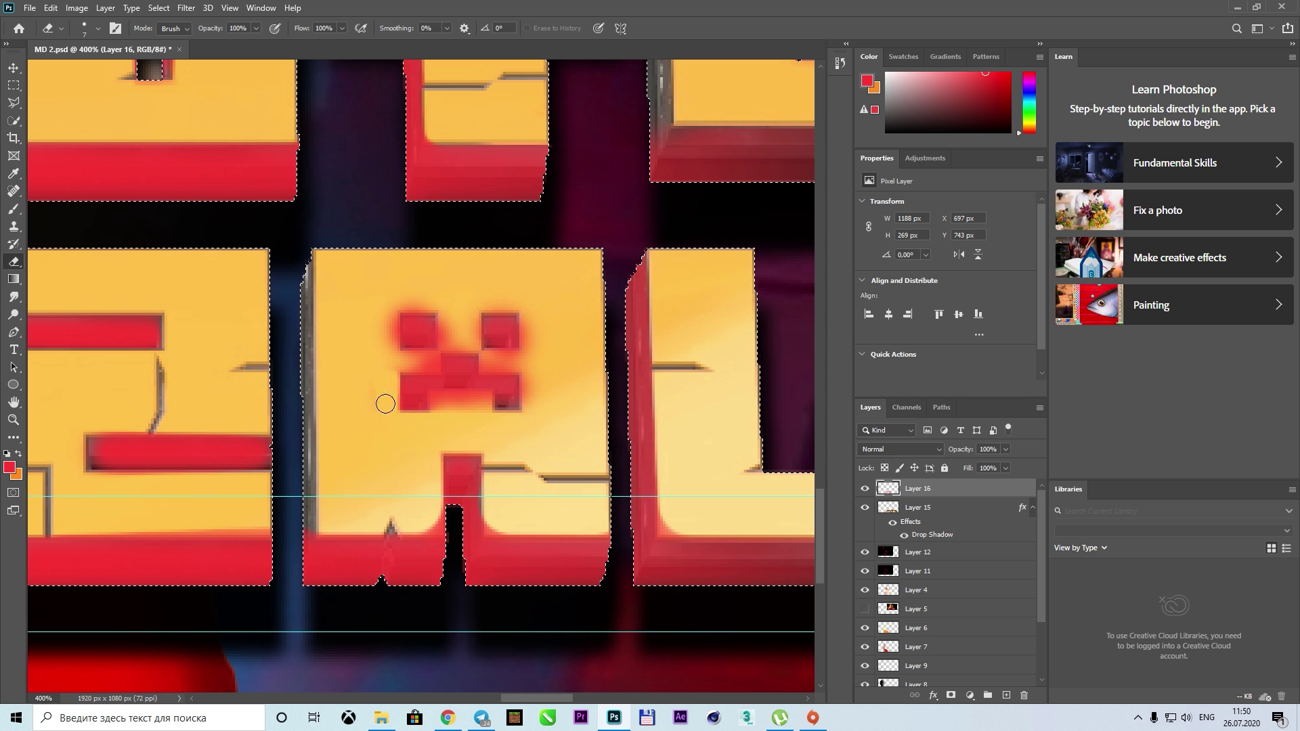
{"action": "mouse_move", "coordinate": [392, 357]}
{"action": "left_mouse_down"}
{"action": "mouse_move", "coordinate": [455, 326]}
{"action": "mouse_move", "coordinate": [560, 305]}
{"action": "mouse_move", "coordinate": [542, 397]}
{"action": "left_mouse_up"}
{"action": "left_click_drag", "start_coordinate": [433, 407], "coordinate": [496, 416]}
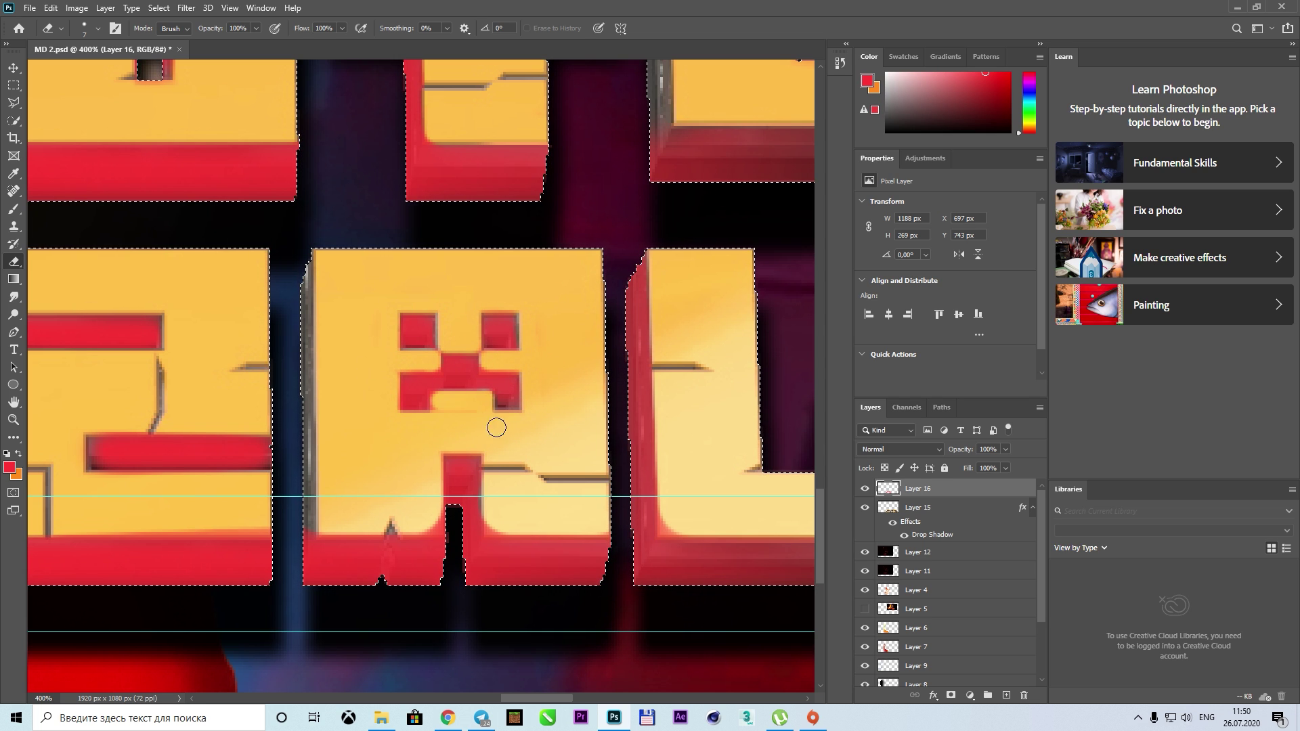
Deselect the letters and zoom out to view the whole thumbnail
{"action": "key", "text": "ctrl+minus"}
{"action": "key", "text": "ctrl+minus"}
{"action": "key", "text": "ctrl+minus"}
{"action": "key", "text": "ctrl+d"}
{"action": "key", "text": "m"}
{"action": "key", "text": "ctrl+minus"}
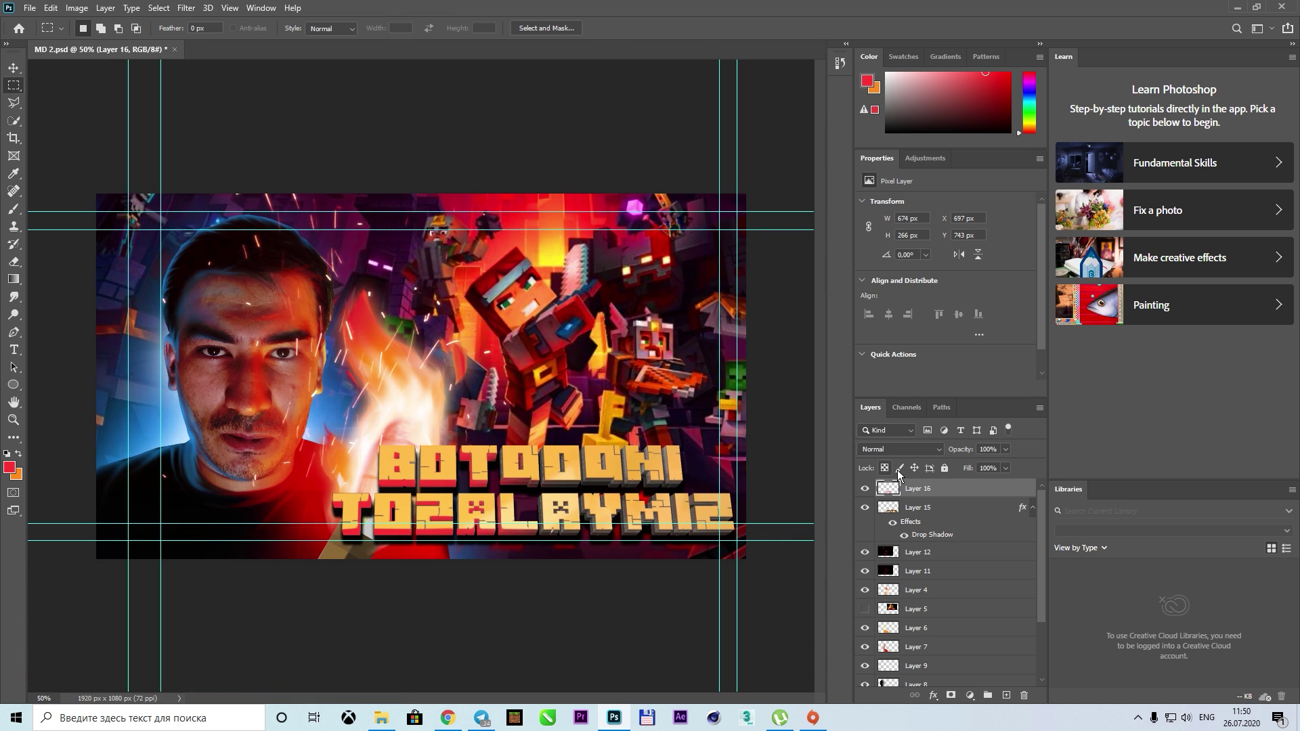
Try Soft Light, Linear Burn and other blend modes on the red tint layer
{"action": "left_click", "coordinate": [938, 450]}
{"action": "left_click", "coordinate": [894, 541]}
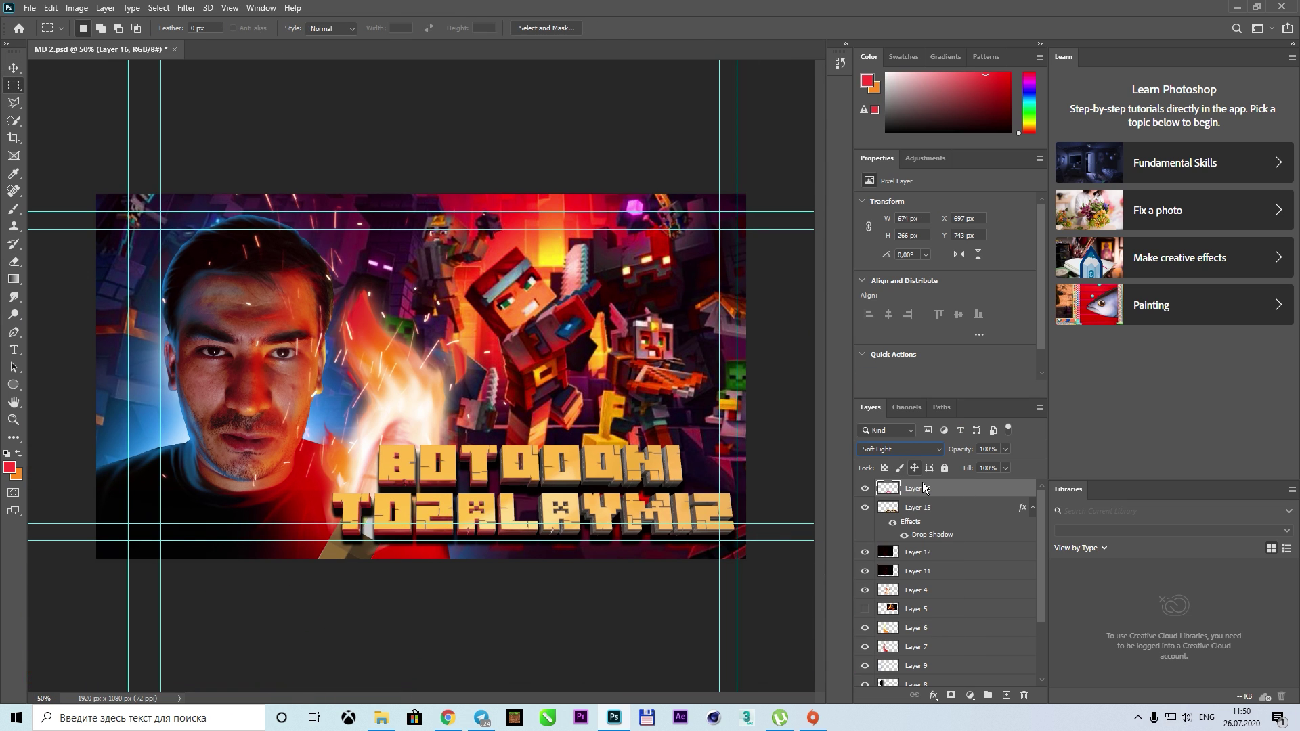
{"action": "key", "text": "shift+plus"}
{"action": "key", "text": "shift+plus"}
{"action": "key", "text": "shift+plus"}
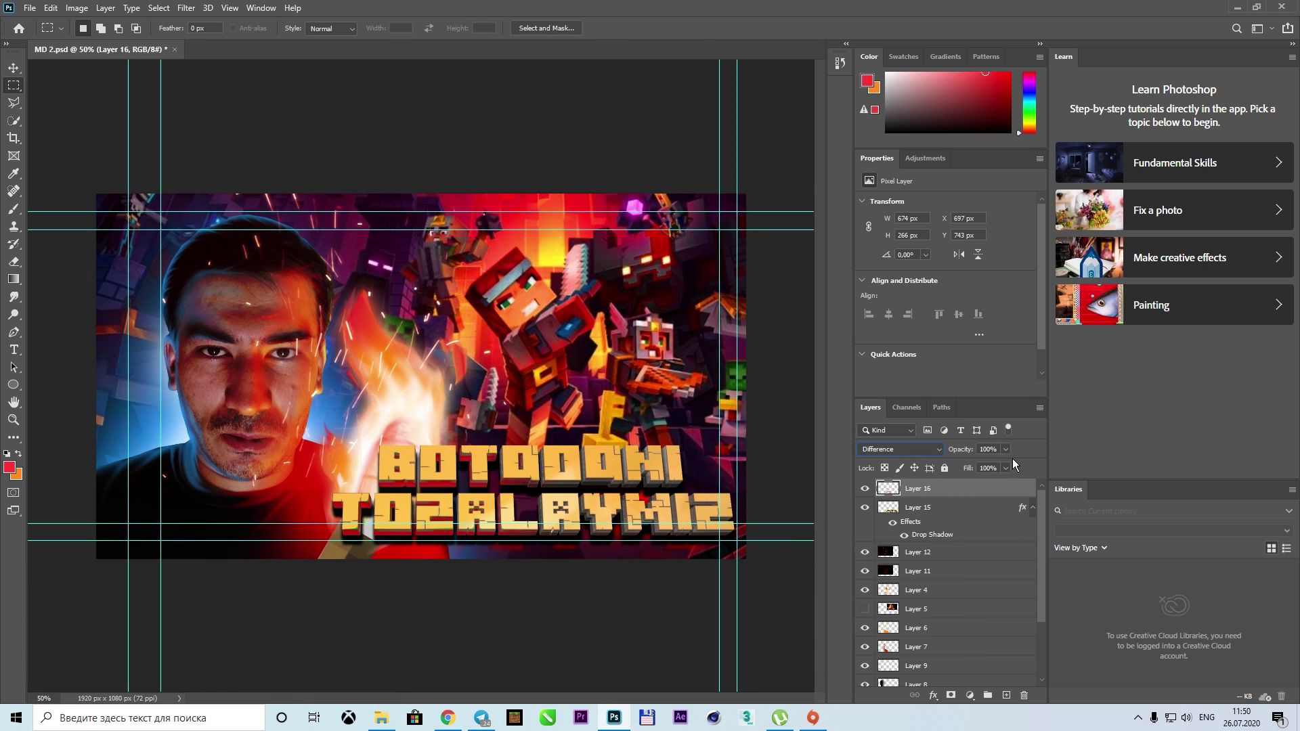
{"action": "left_click", "coordinate": [939, 450]}
{"action": "left_click", "coordinate": [928, 413]}
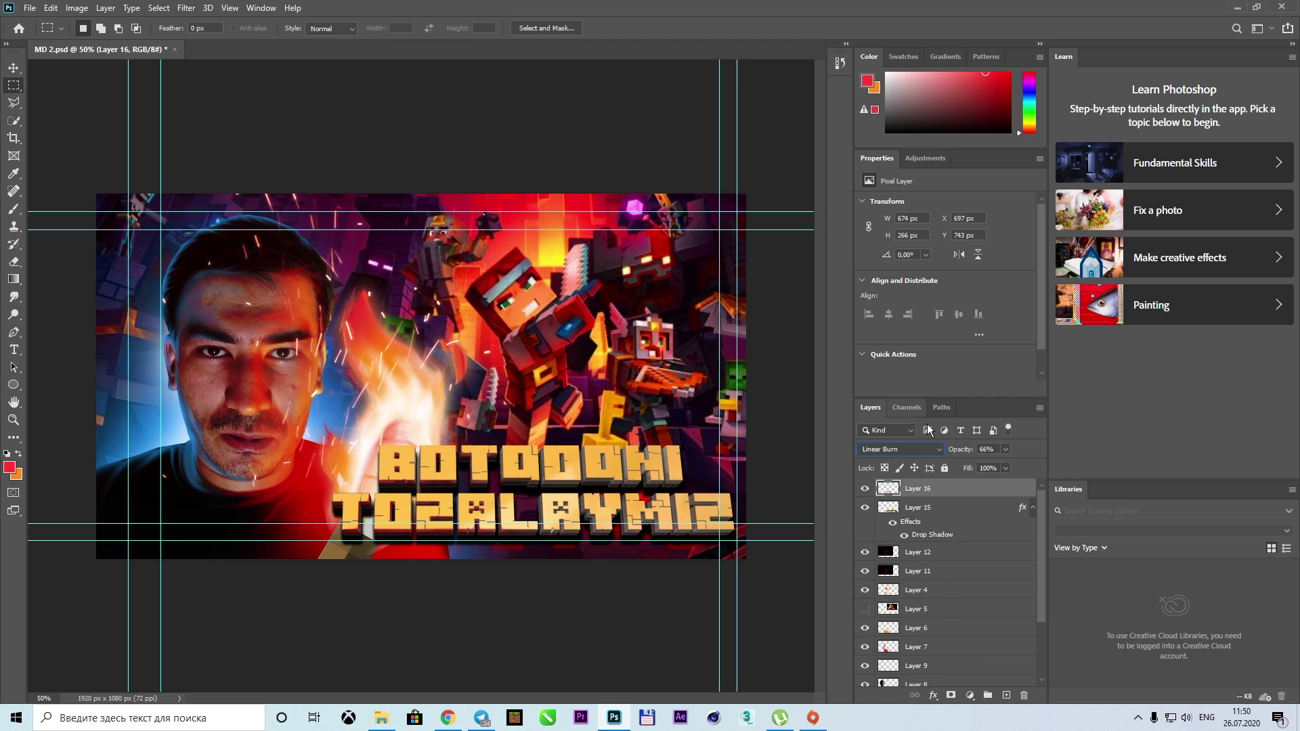
{"action": "left_click", "coordinate": [932, 450]}
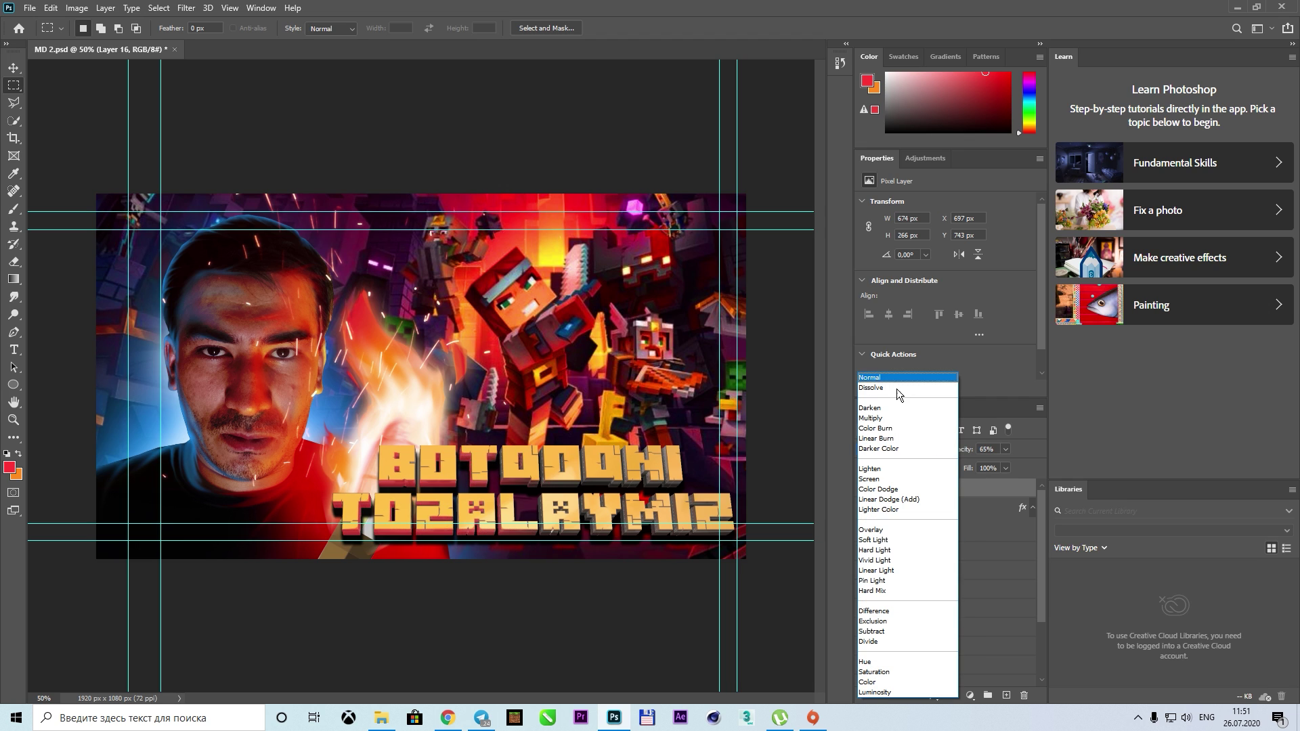
{"action": "left_click", "coordinate": [897, 389]}
{"action": "key", "text": "shift+plus"}
{"action": "key", "text": "shift+plus"}
{"action": "key", "text": "shift+plus"}
{"action": "key", "text": "shift+plus"}
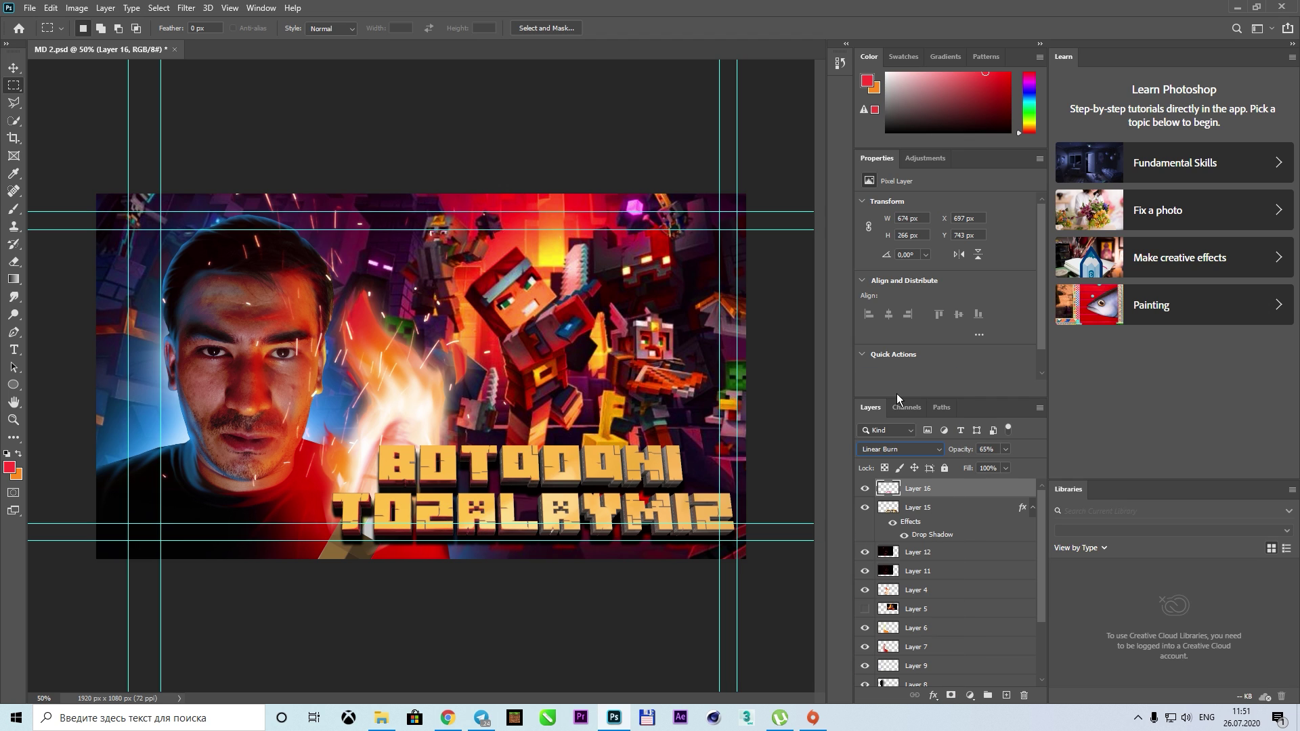
Compare Vivid and Pin Light, then set the red layer to Linear Light at 45% opacity
{"action": "key", "text": "ctrl+plus"}
{"action": "key", "text": "ctrl+plus"}
{"action": "left_click", "coordinate": [901, 450]}
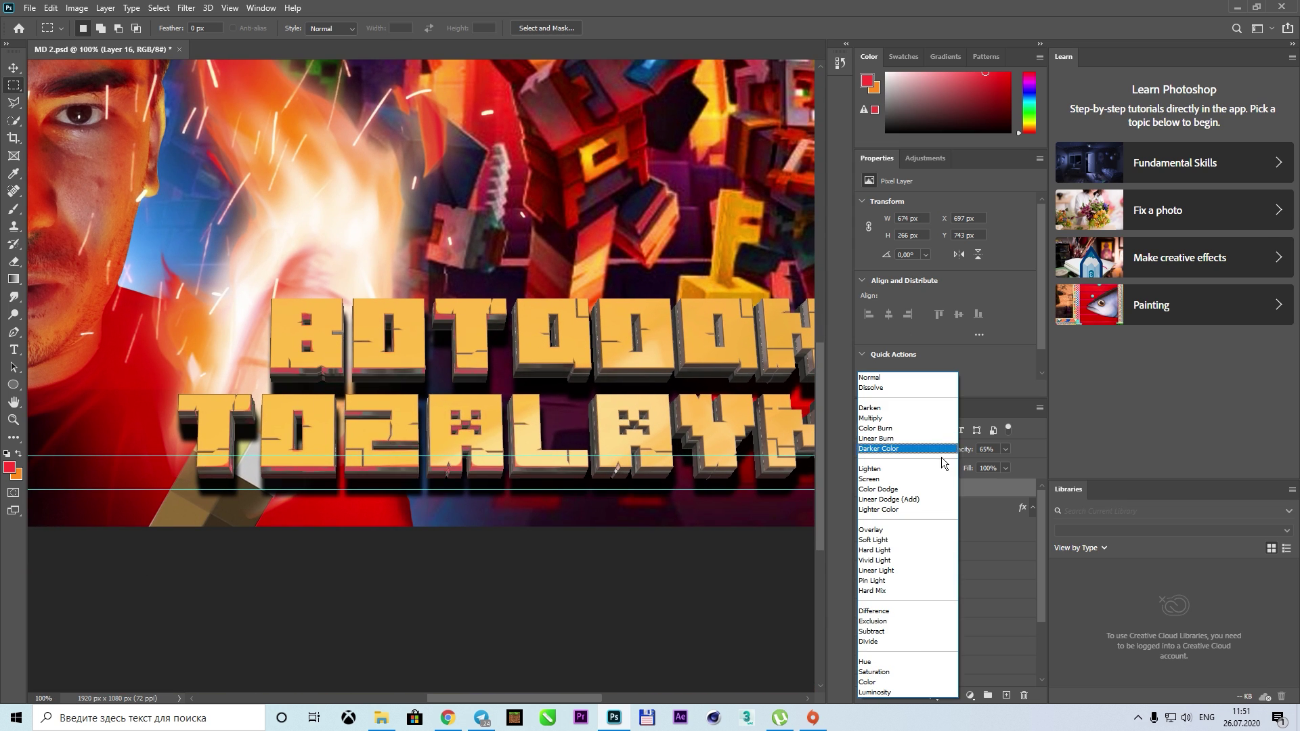
{"action": "left_click", "coordinate": [912, 561]}
{"action": "key", "text": "shift+plus"}
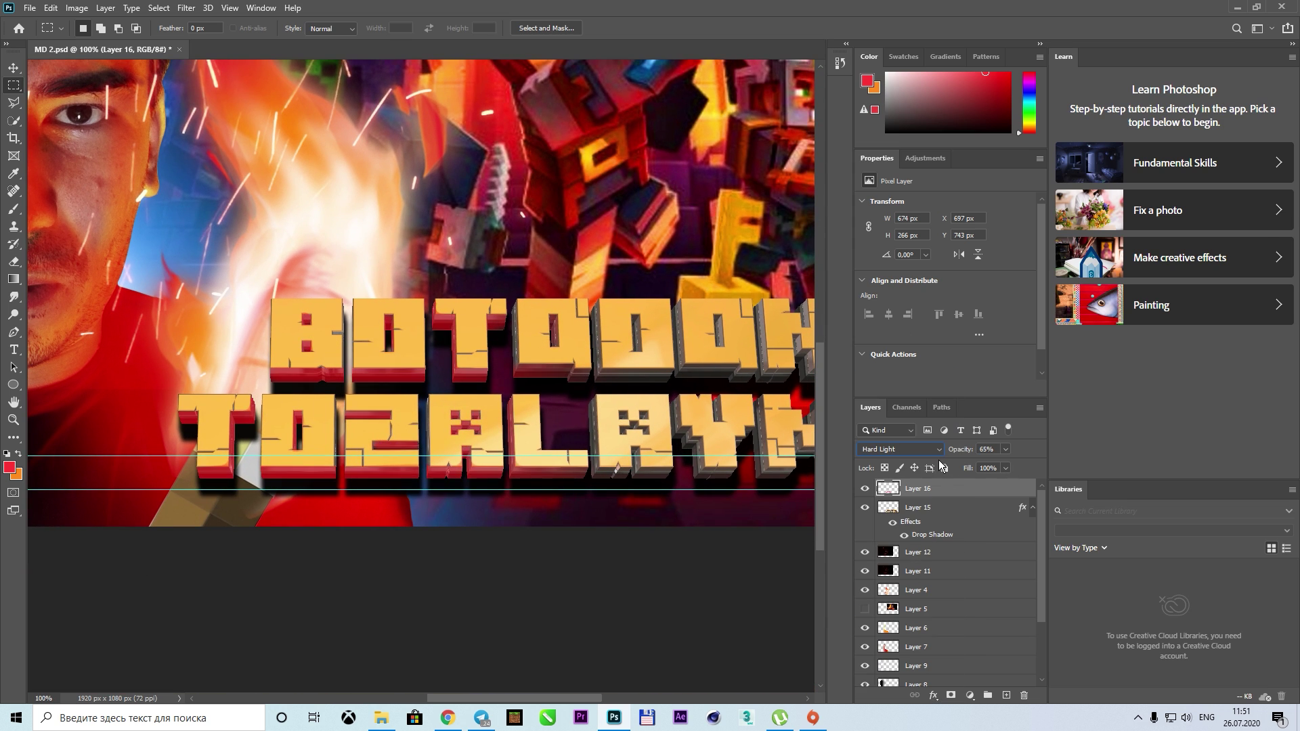
{"action": "key", "text": "shift+plus"}
{"action": "key", "text": "shift+minus"}
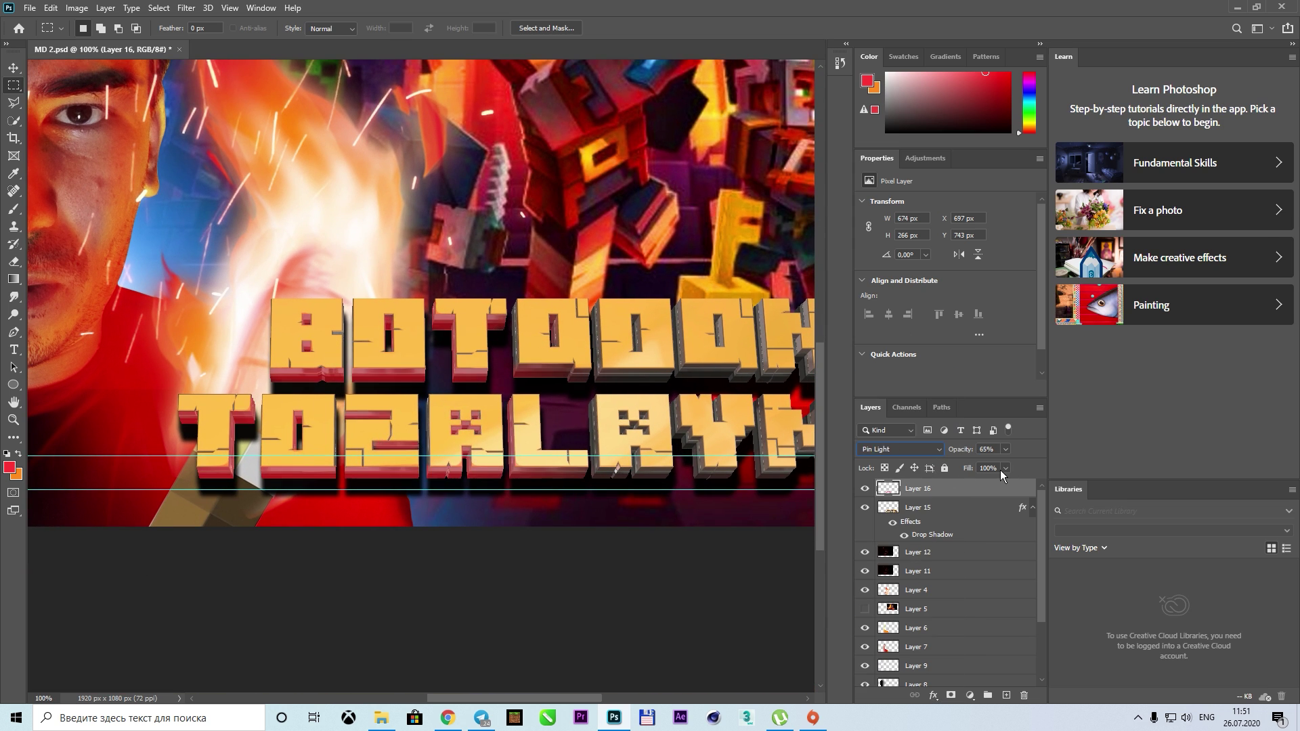
{"action": "left_click_drag", "start_coordinate": [999, 480], "coordinate": [985, 479]}
{"action": "key", "text": "ctrl+minus"}
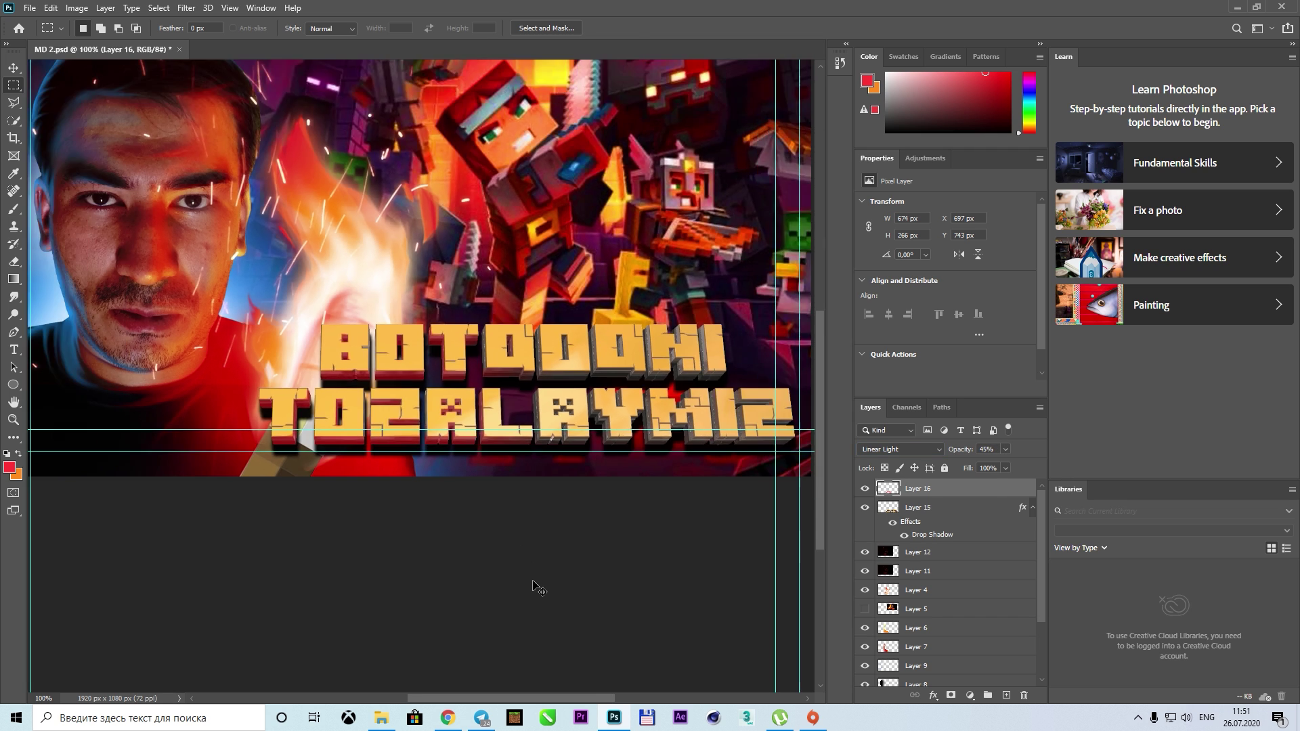
{"action": "key", "text": "ctrl+minus"}
{"action": "key", "text": "ctrl+minus"}
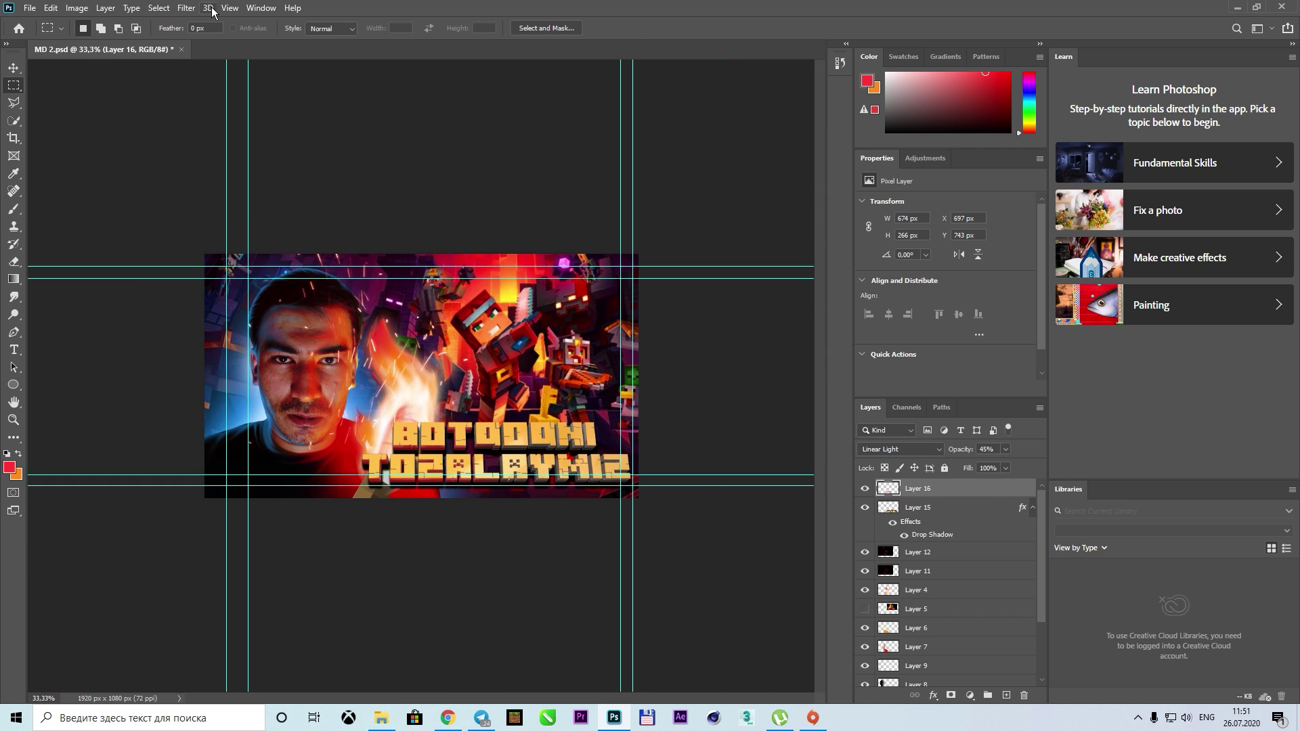
Save the thumbnail in JPEG format as MD 2.jpg, replacing the existing file
{"action": "left_click", "coordinate": [30, 8]}
{"action": "left_click", "coordinate": [55, 177]}
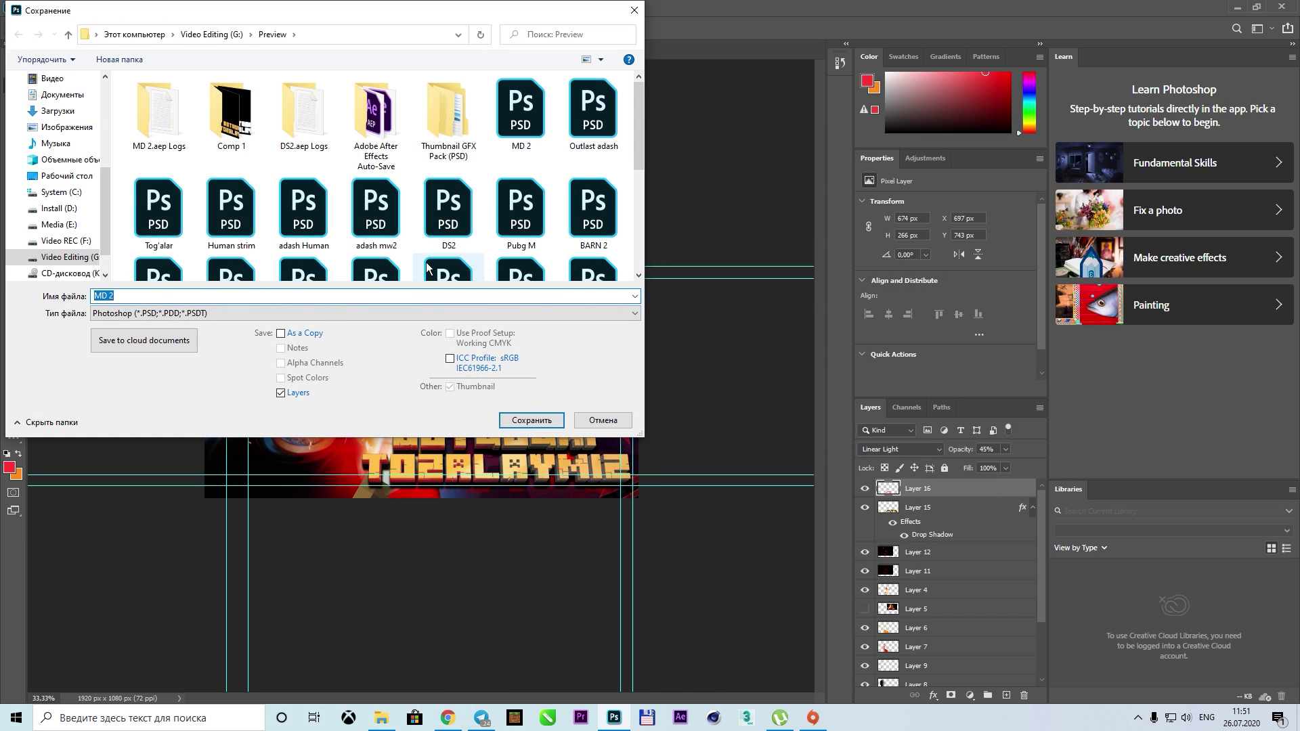
{"action": "left_click", "coordinate": [352, 313]}
{"action": "left_click", "coordinate": [270, 420]}
{"action": "left_click", "coordinate": [533, 421]}
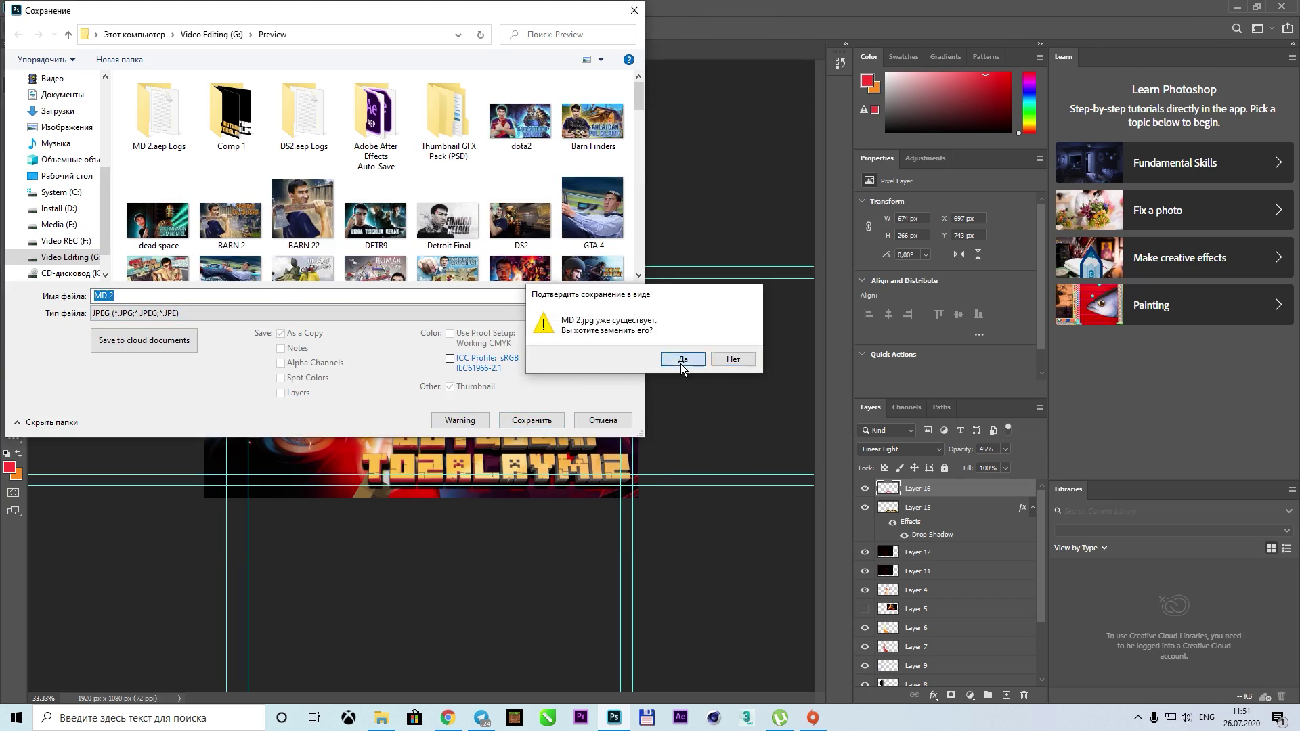
{"action": "left_click", "coordinate": [682, 360]}
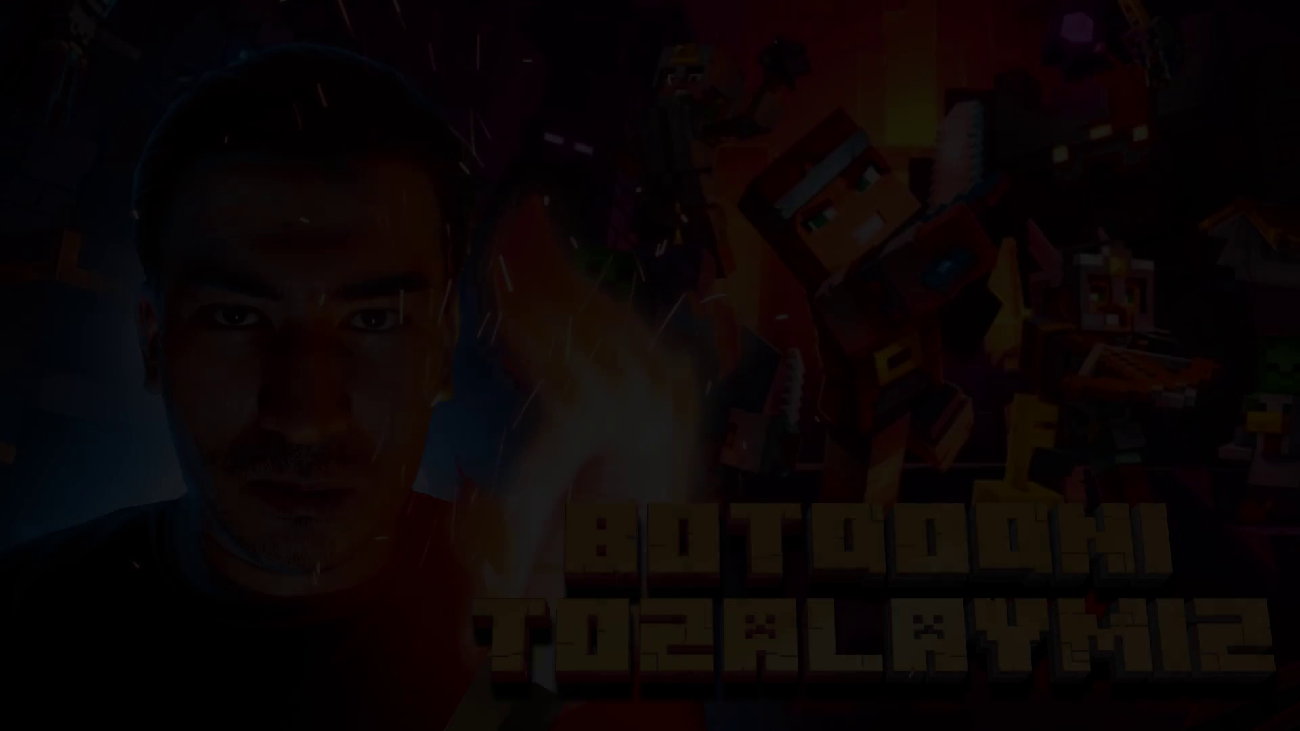